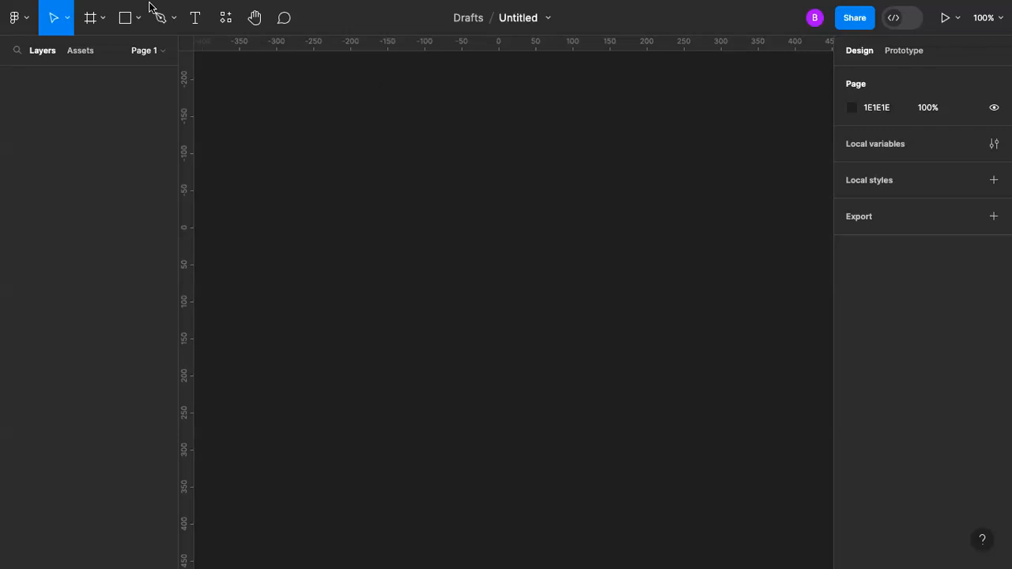
Step: Create a 1440 × 1024 Desktop preset frame on the empty canvas
click(103, 18)
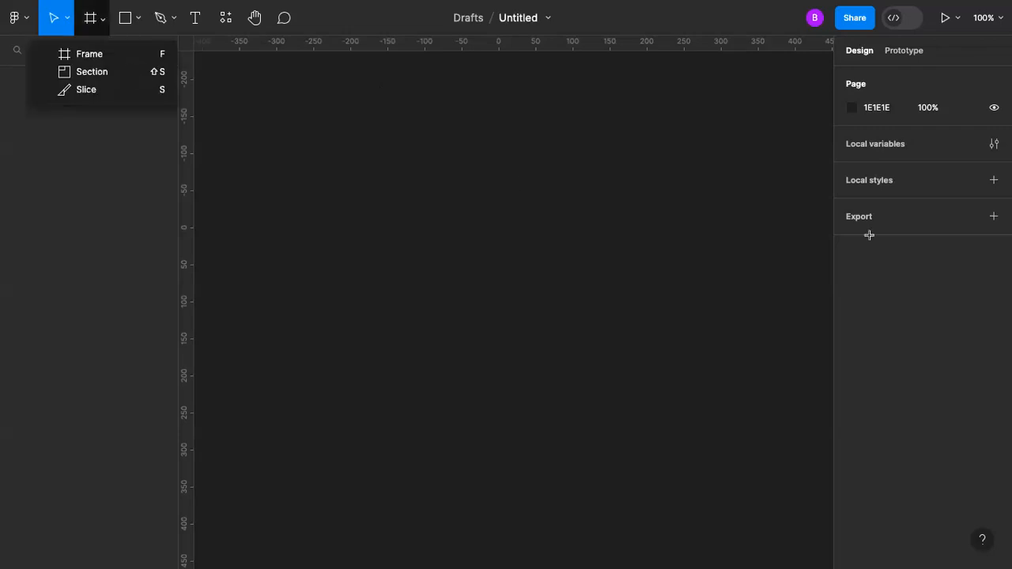
key(f)
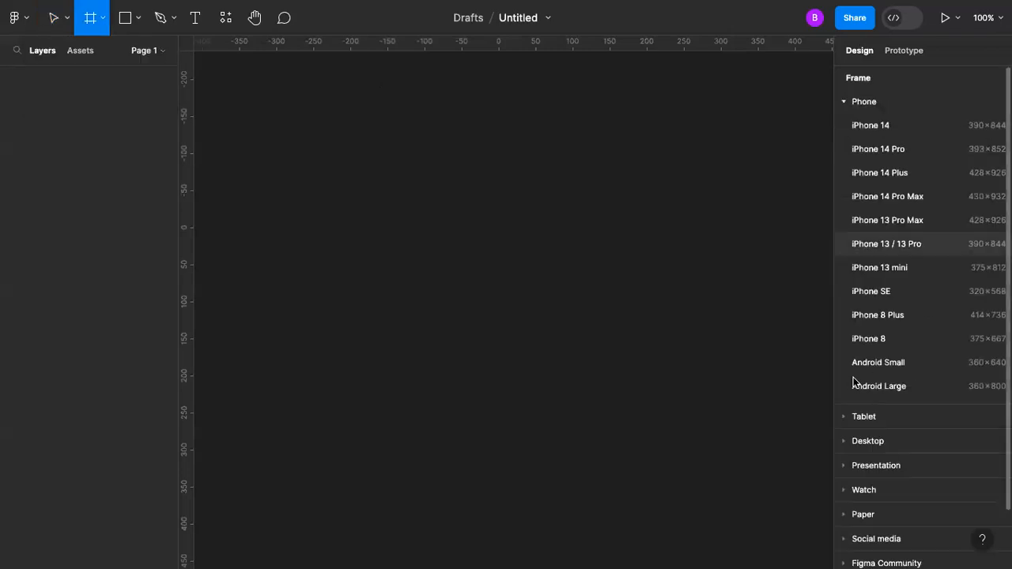
scroll(897, 200, down, 1)
click(877, 374)
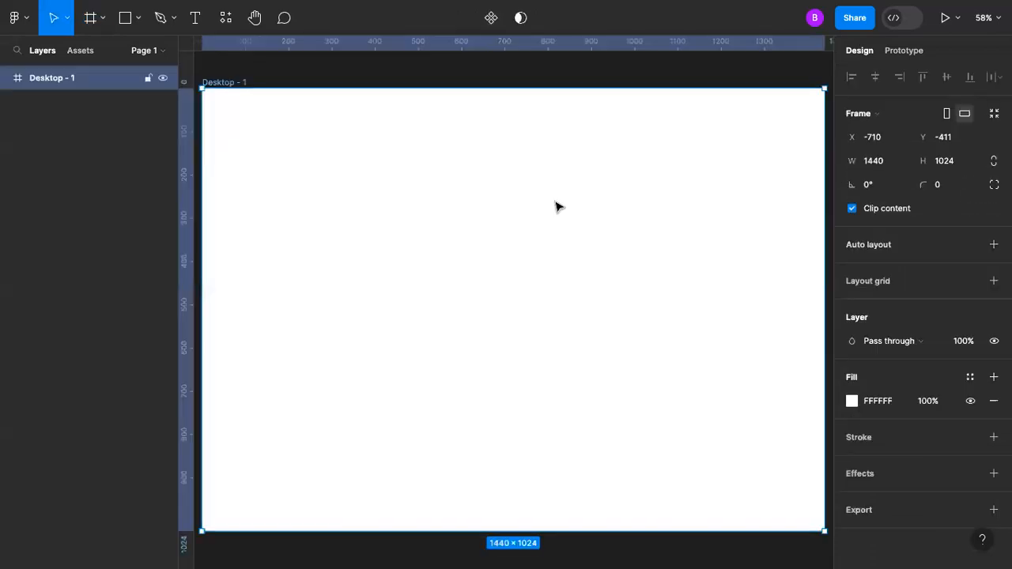
key(minus)
click(540, 111)
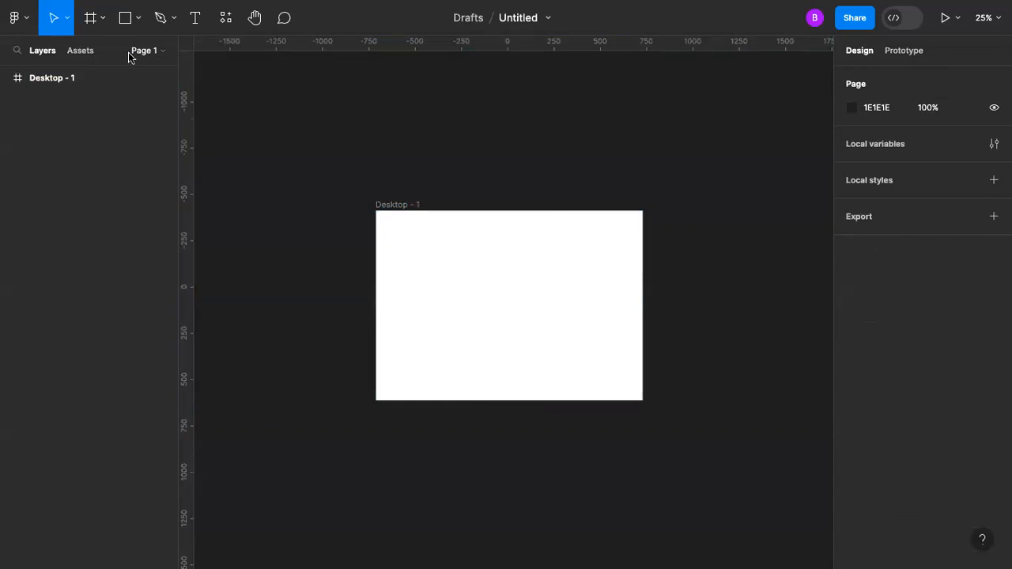
Step: Rename the page as Assets
double_click(51, 104)
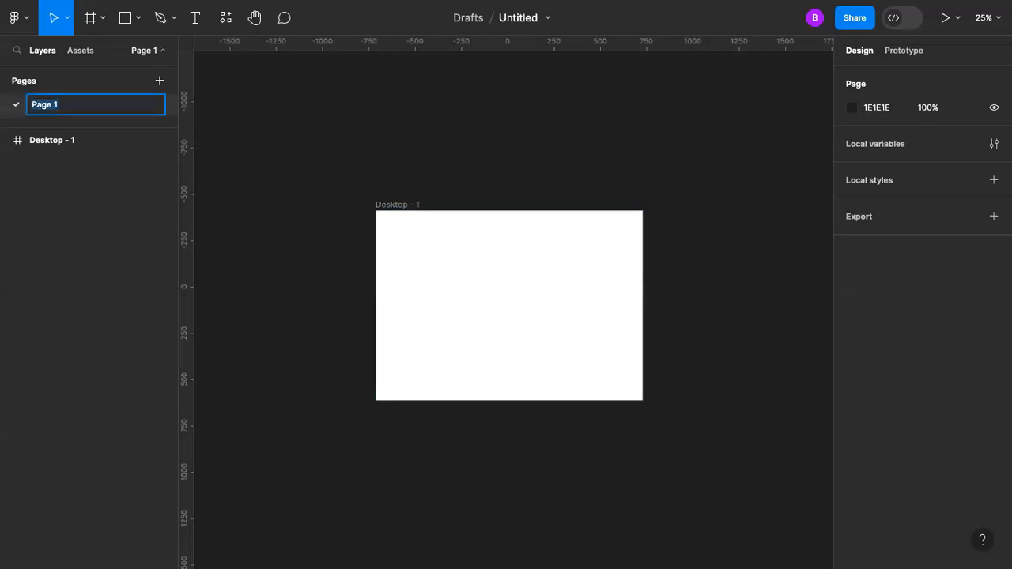
text(Assets)
key(Return)
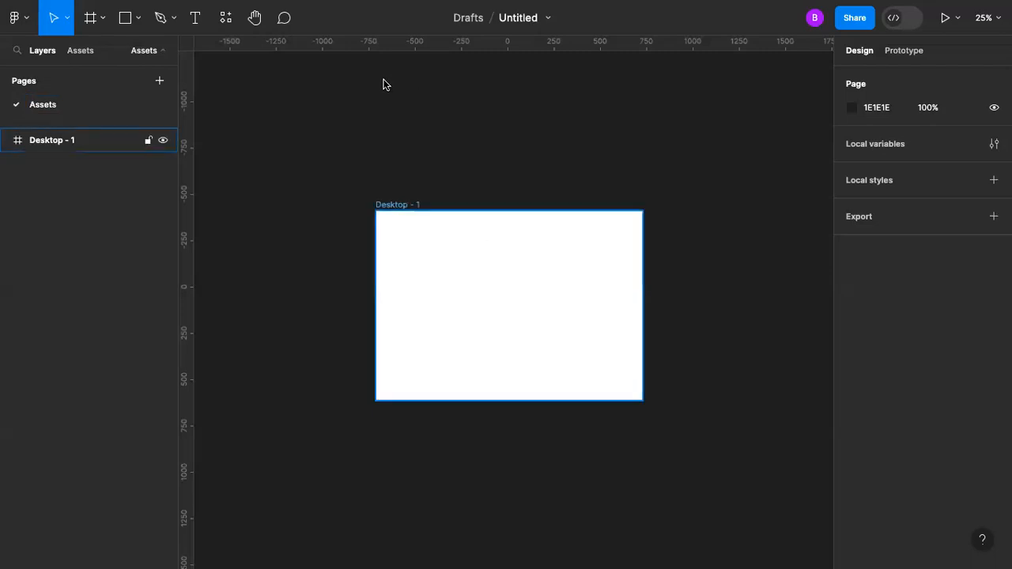
Step: Rename the desktop frame as Colour
double_click(411, 204)
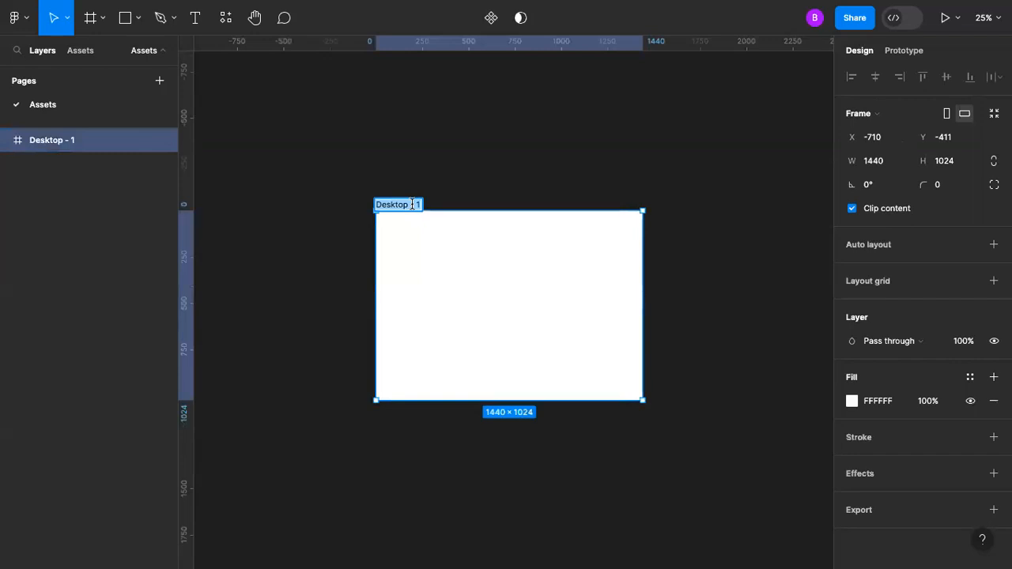
key(BackSpace)
text(Colour)
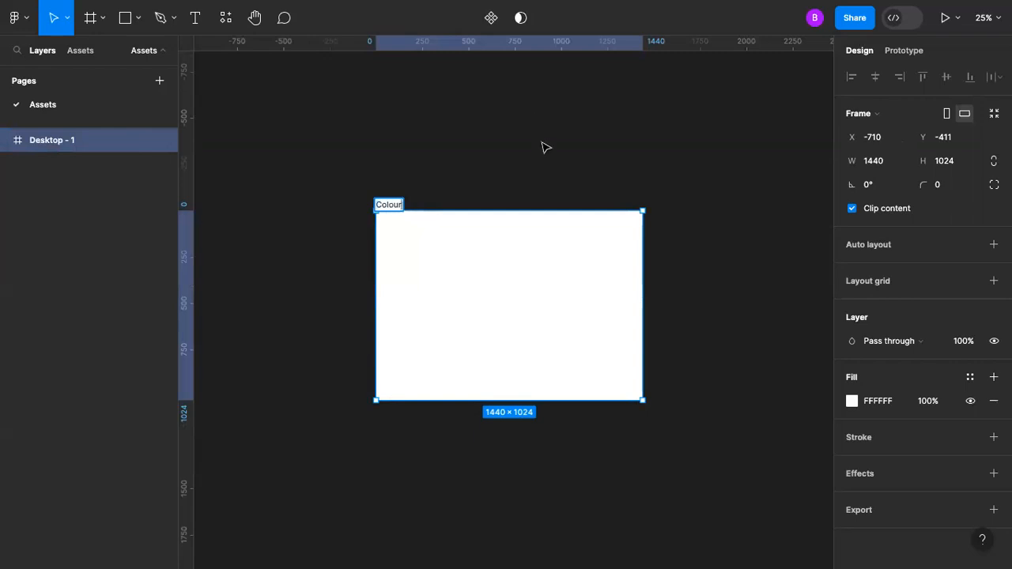
click(518, 153)
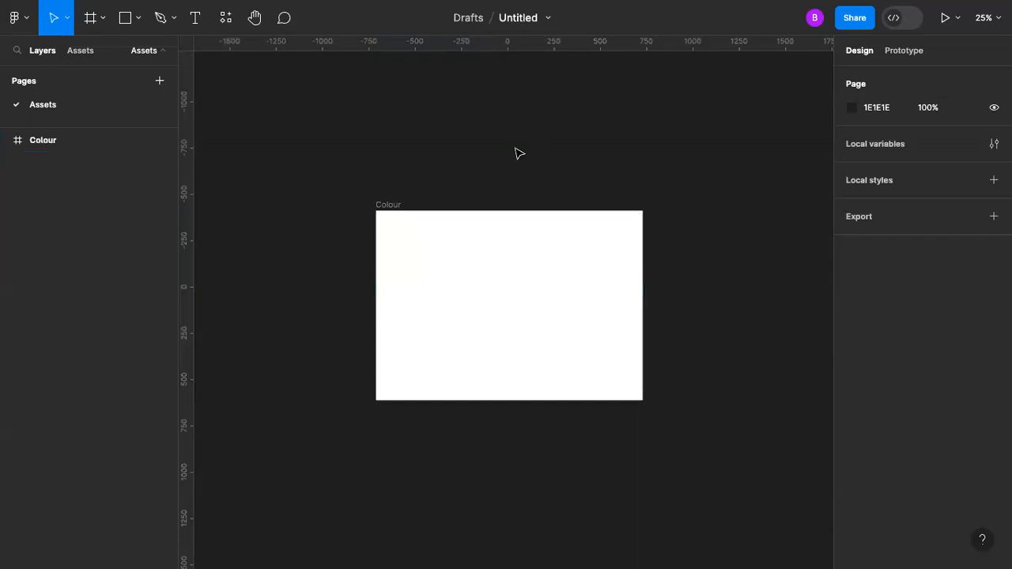
Step: Start a text layer near the upper-left corner of the Colour frame and set its font size to 48
click(569, 305)
key(shift+2)
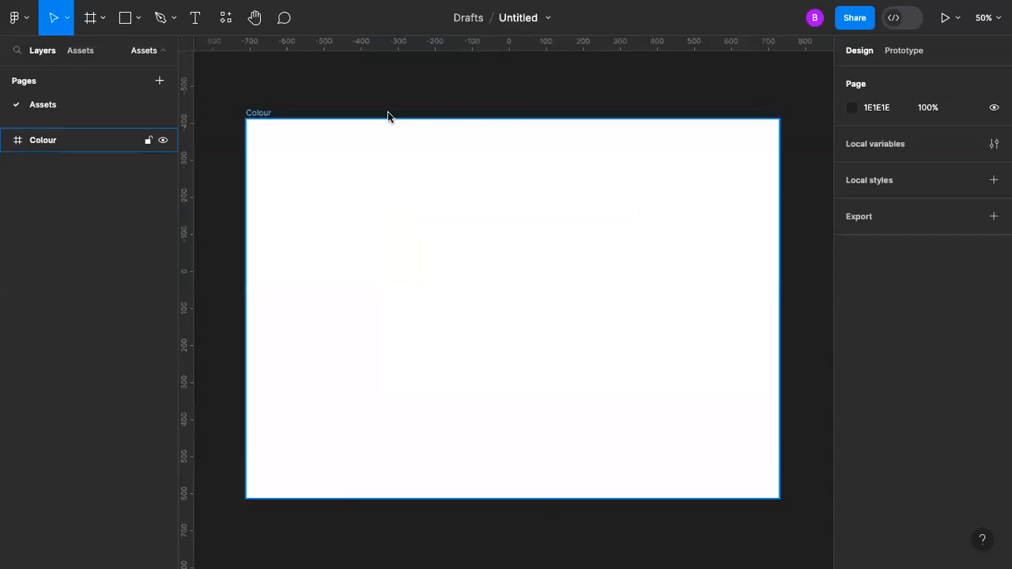
click(292, 100)
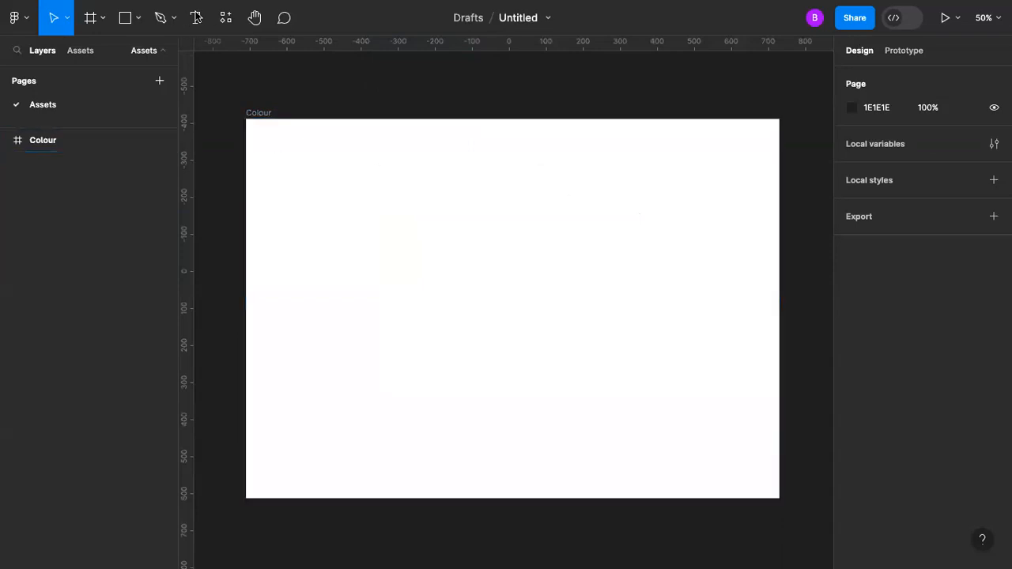
key(t)
click(290, 152)
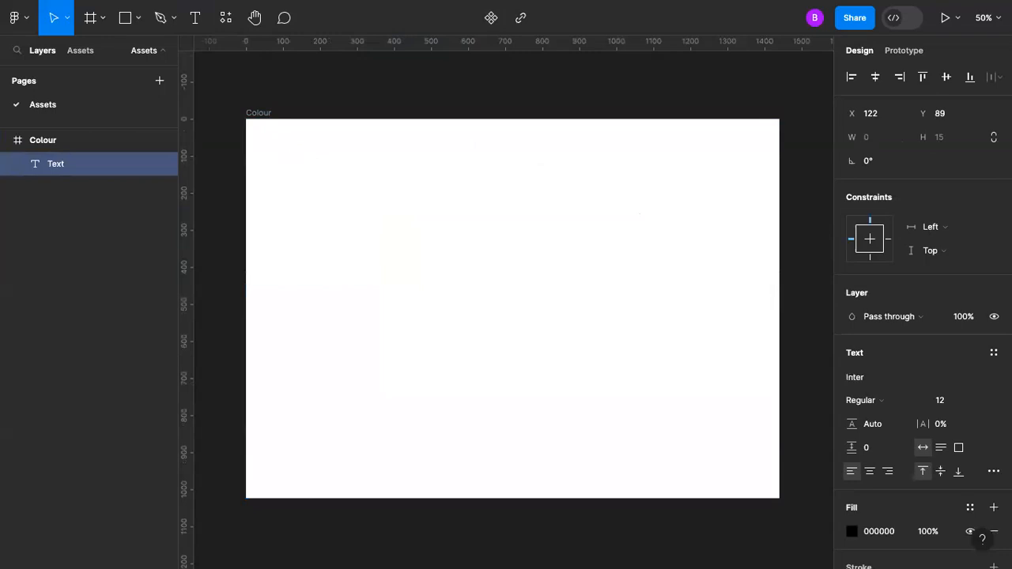
text(my)
key(BackSpace)
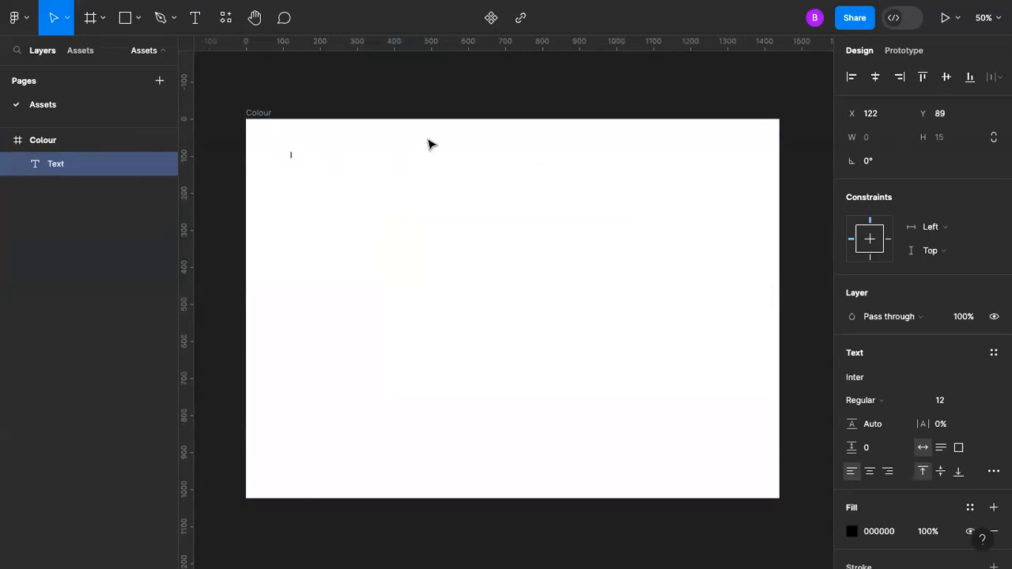
click(956, 400)
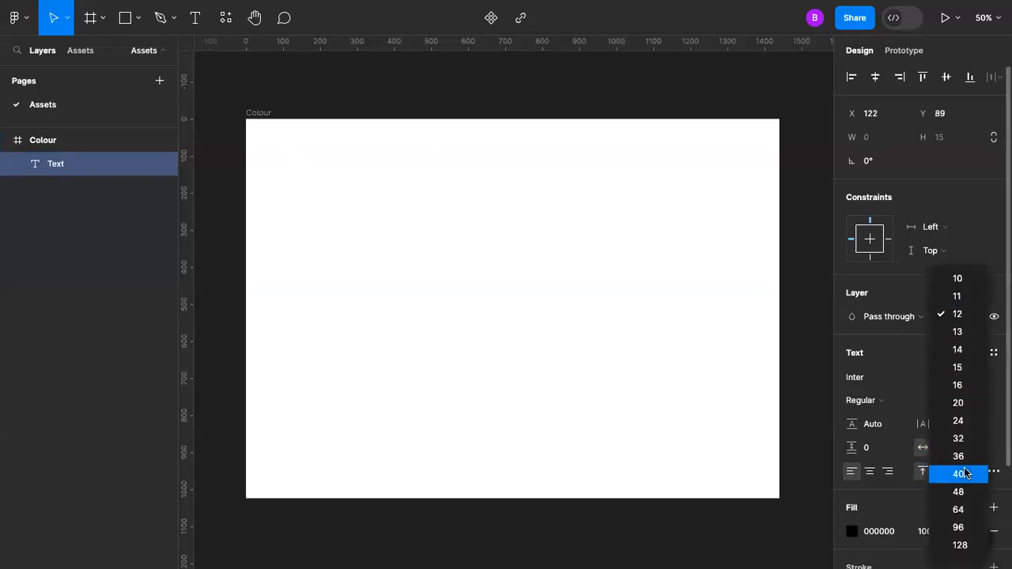
click(960, 492)
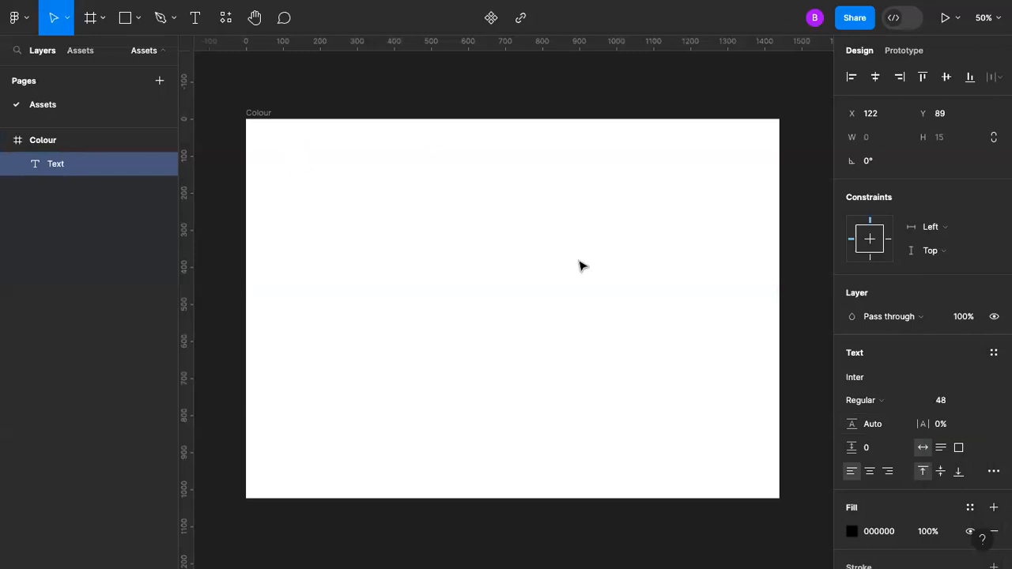
Step: Enter the heading "Colour Pallets" in the new text layer, applying the suggested spelling "Pallets"
text(Colour)
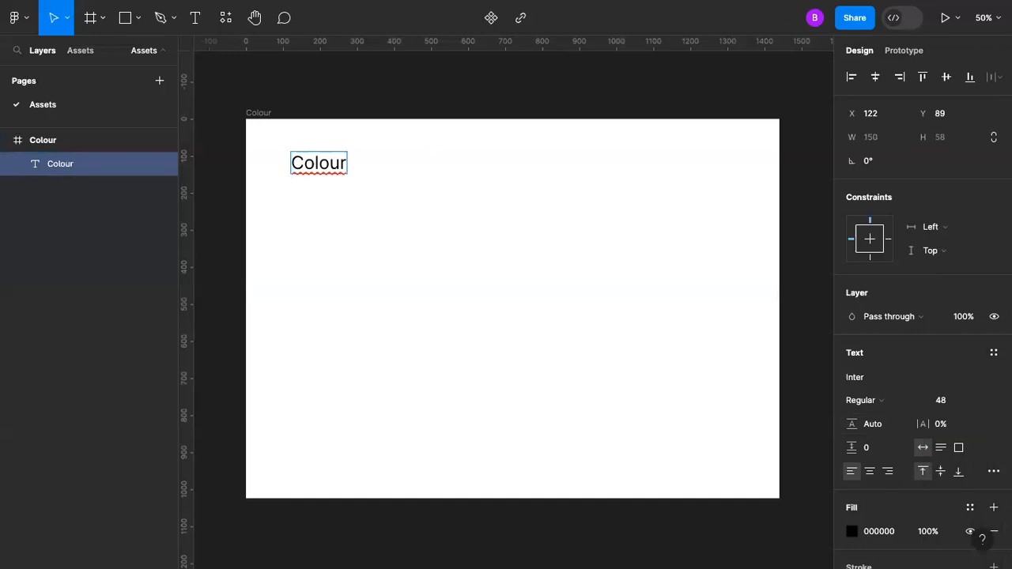
text( Pallr)
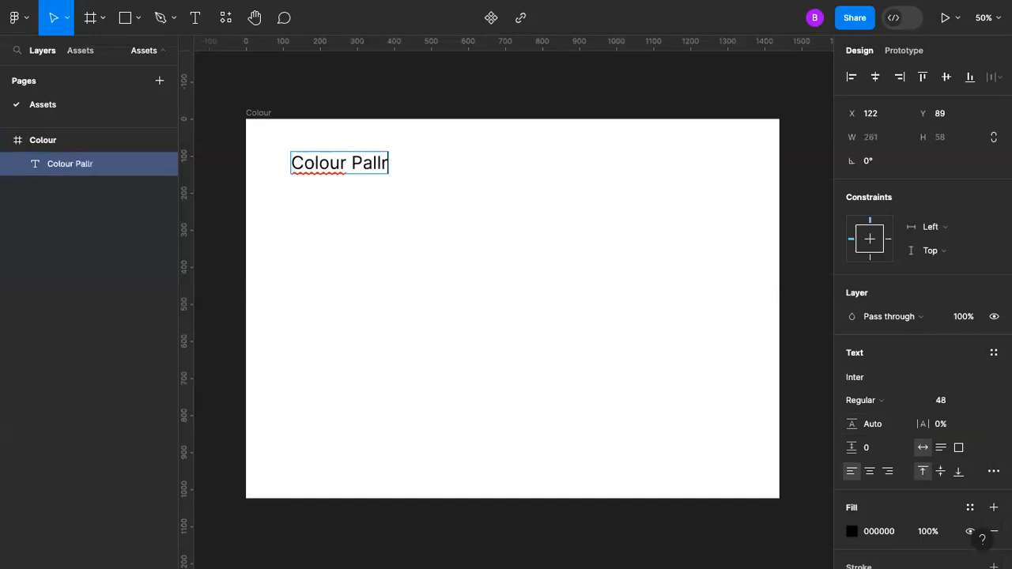
key(BackSpace)
text(ete)
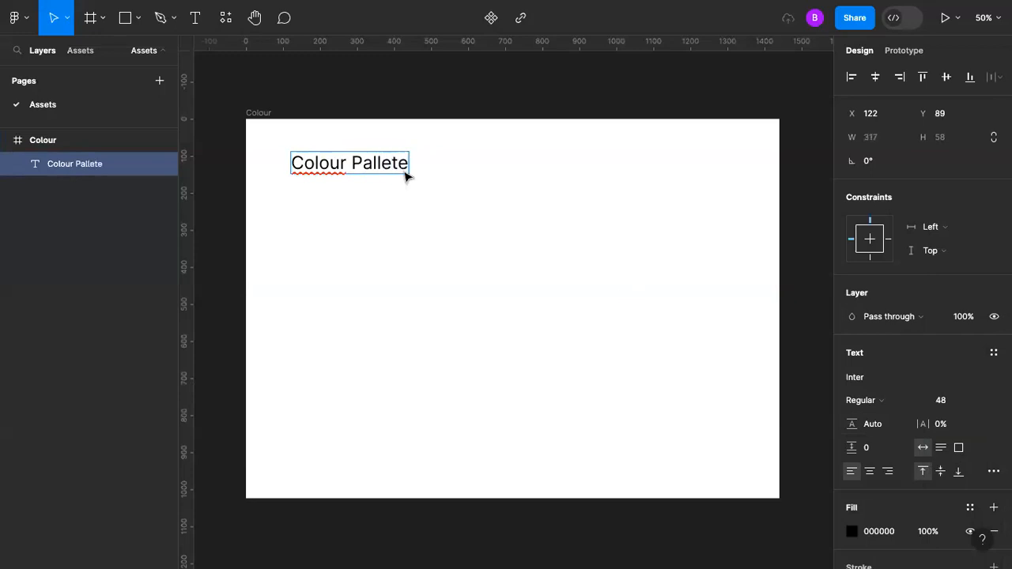
right_click(398, 163)
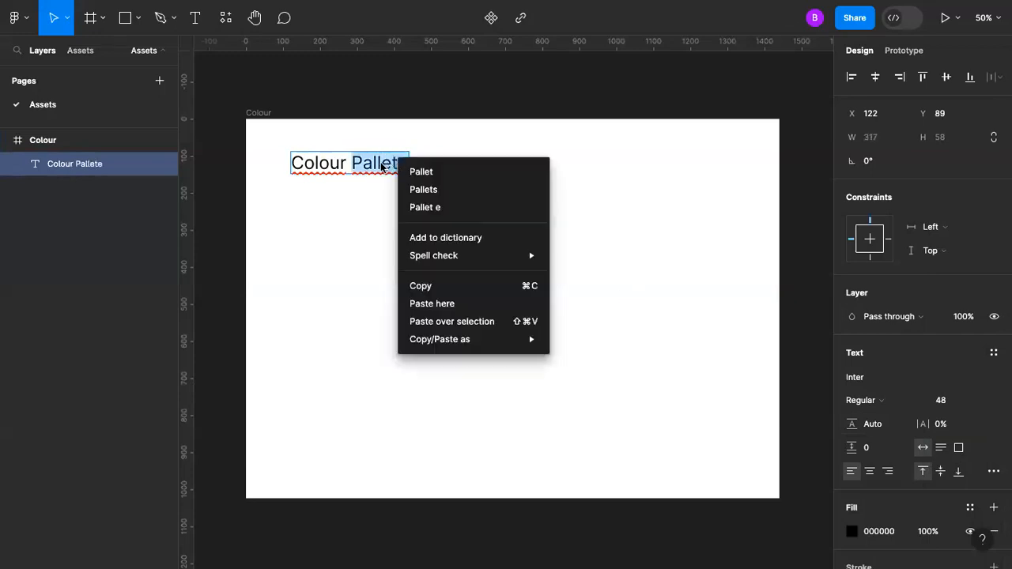
click(423, 190)
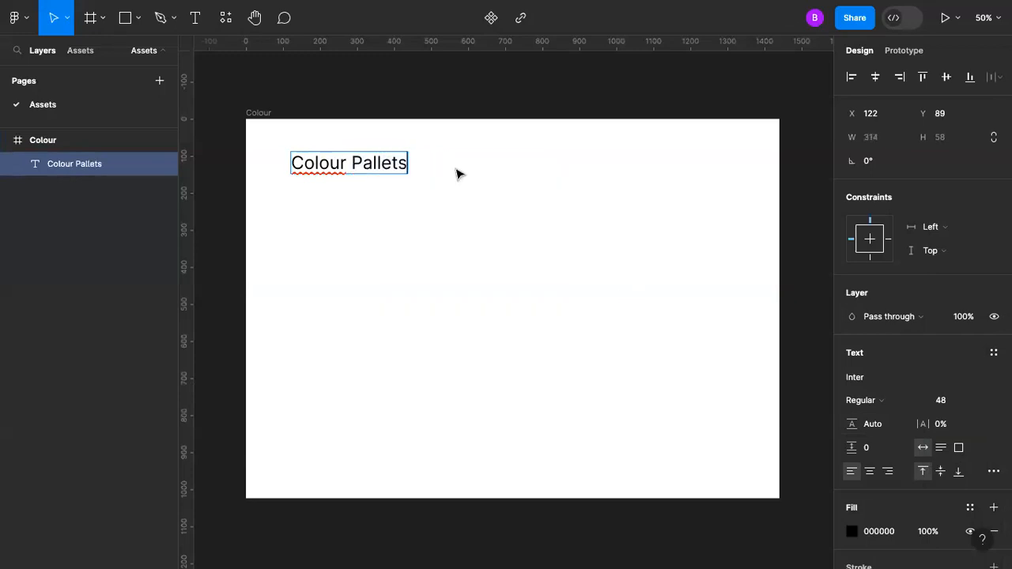
key(Escape)
key(Escape)
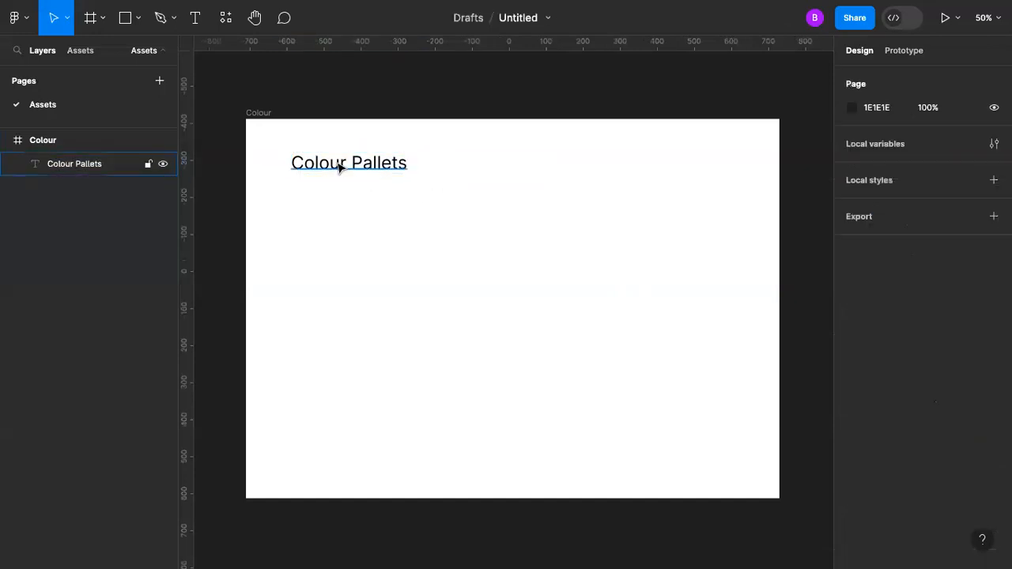
Step: Move the Colour Pallets heading closer to the frame's upper-left corner, at about X 92, Y 61
click(335, 161)
drag(330, 157, 319, 147)
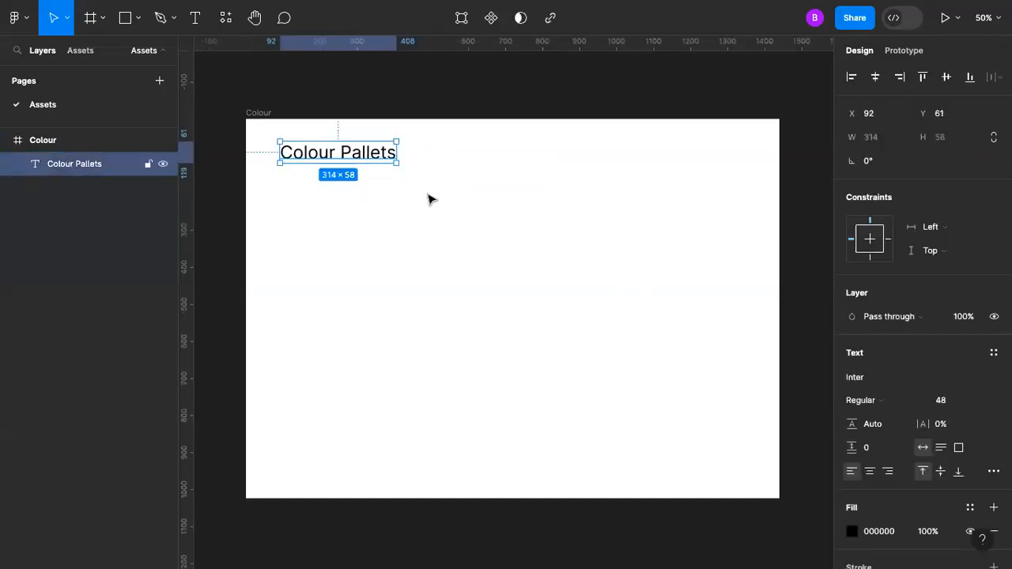
click(421, 190)
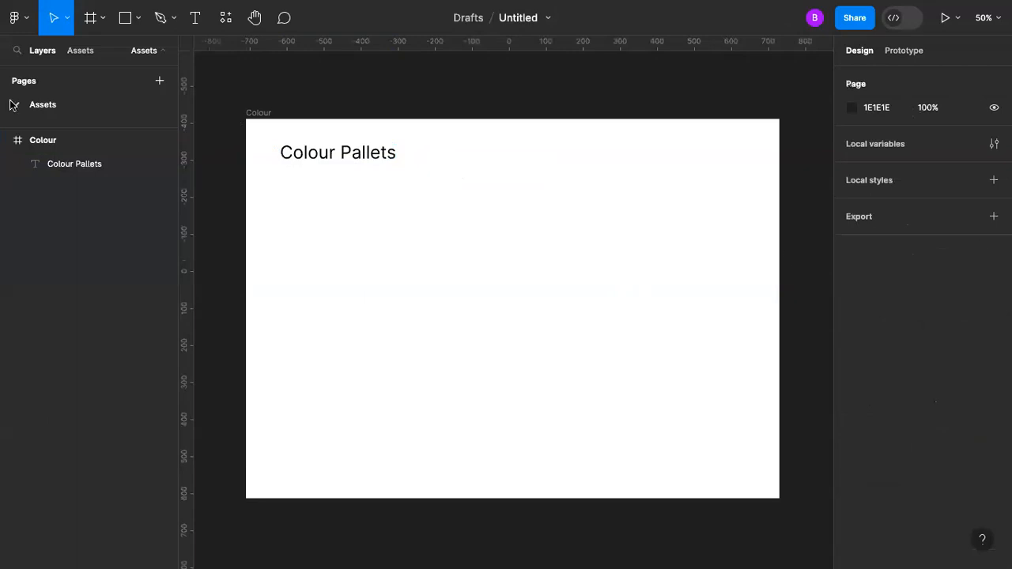
Step: Draw a rectangle about 232 × 132 below the heading and align its left edge with the text
click(138, 17)
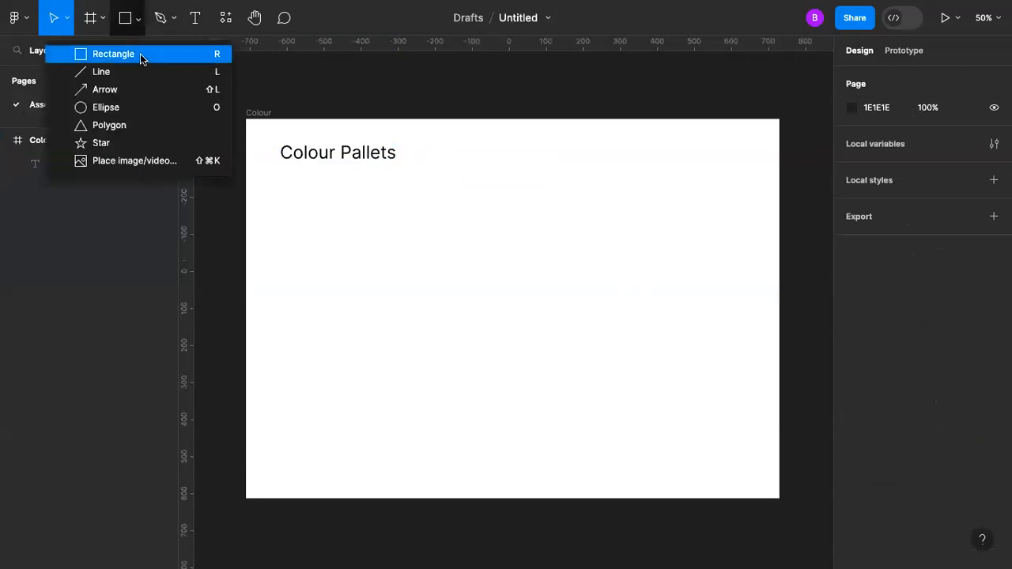
click(140, 54)
drag(281, 185, 369, 230)
drag(313, 210, 308, 206)
click(424, 219)
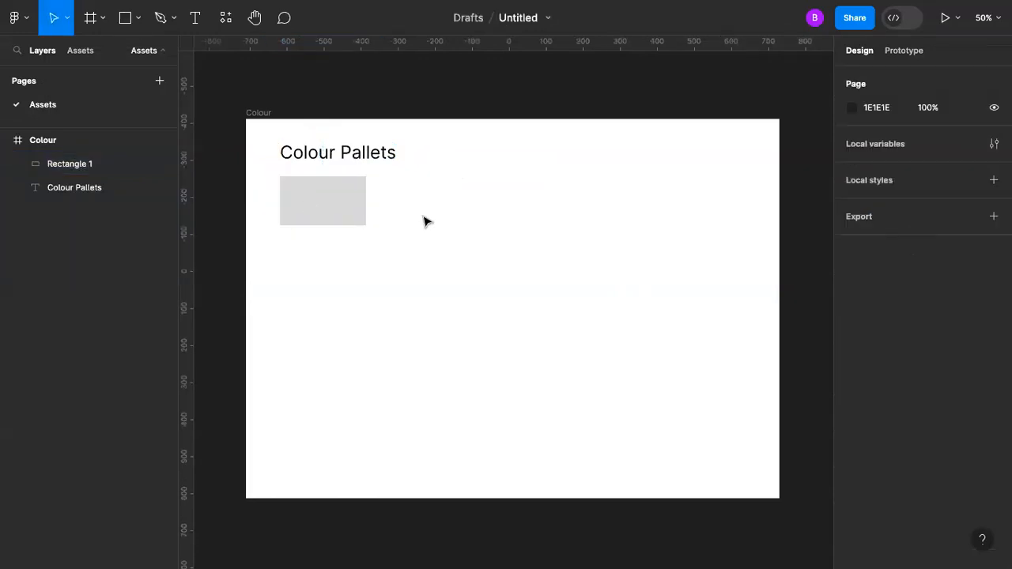
click(314, 184)
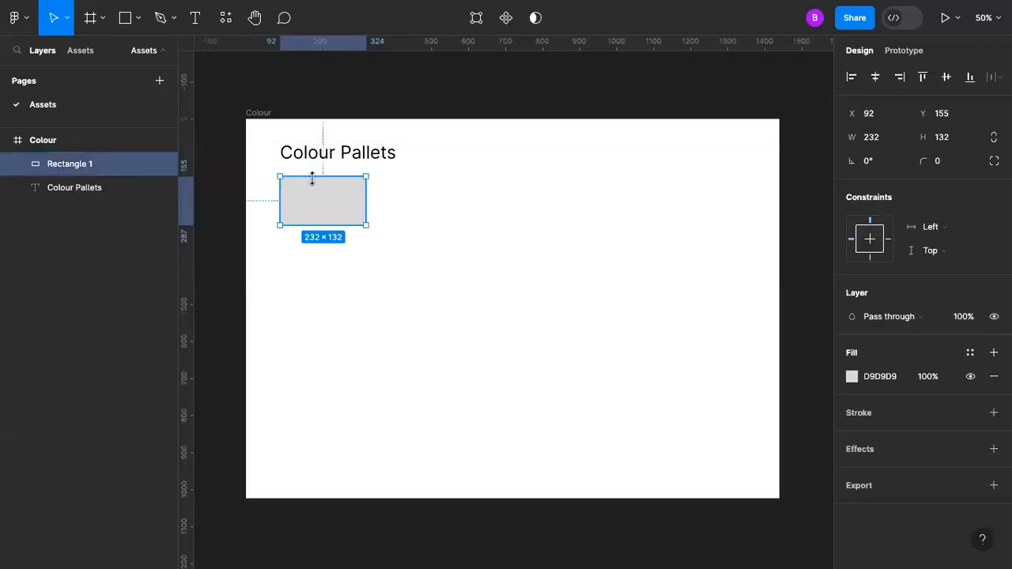
right_click(369, 296)
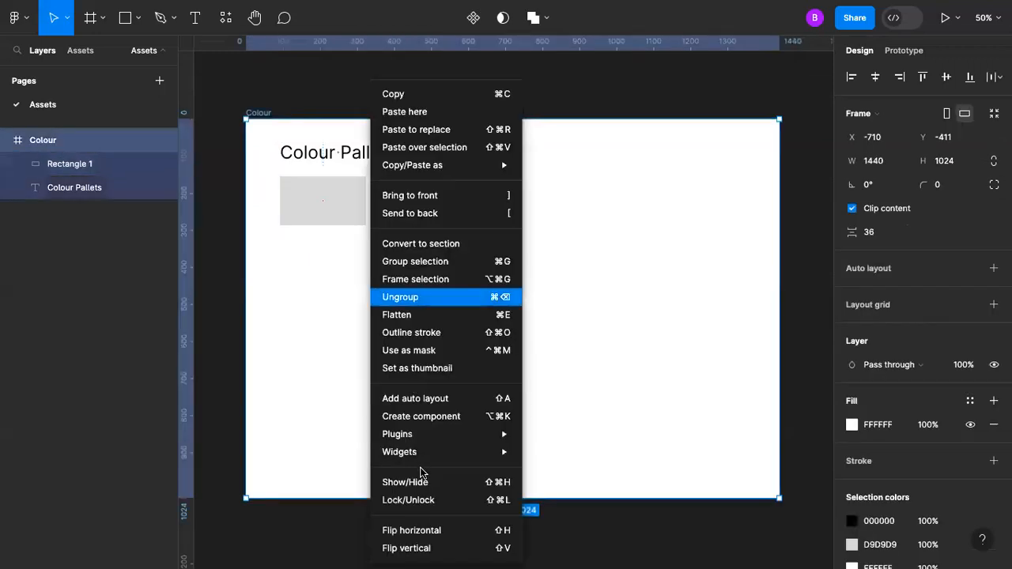
mouse_move(491, 443)
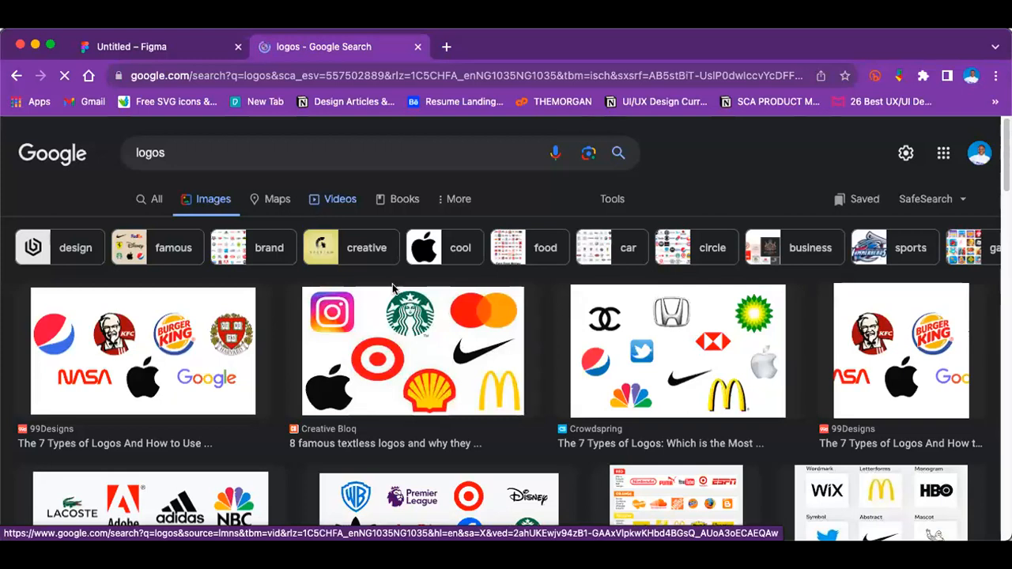
Step: Browse the Google Images results for logos to examine different logo styles
scroll(378, 341, down, 5)
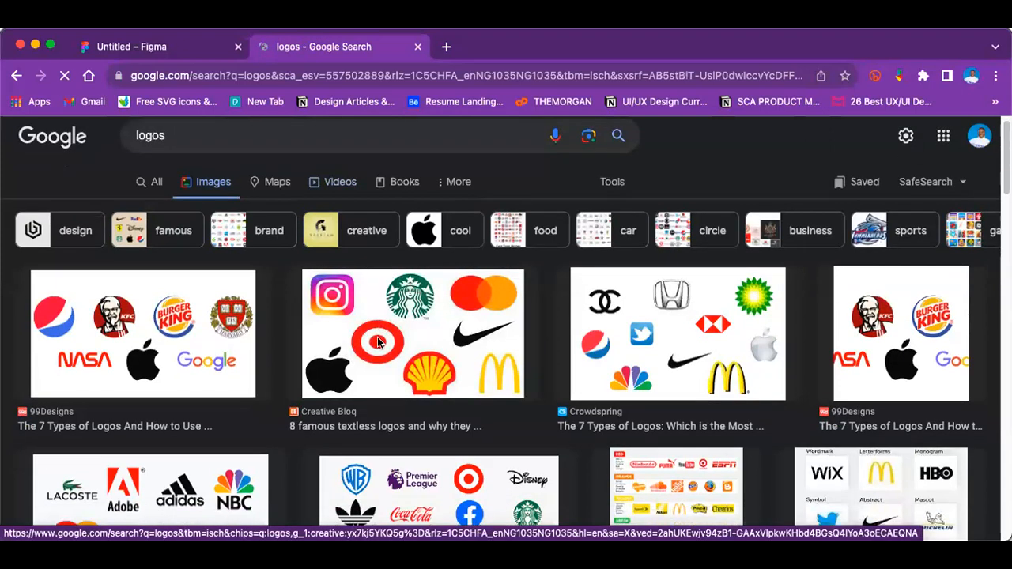
scroll(377, 340, down, 10)
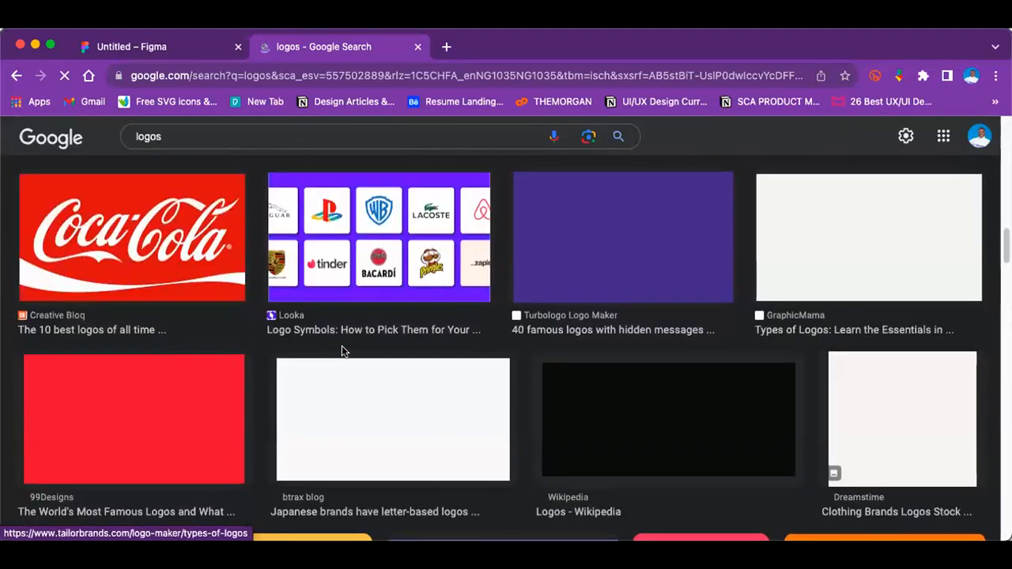
scroll(342, 351, up, 3)
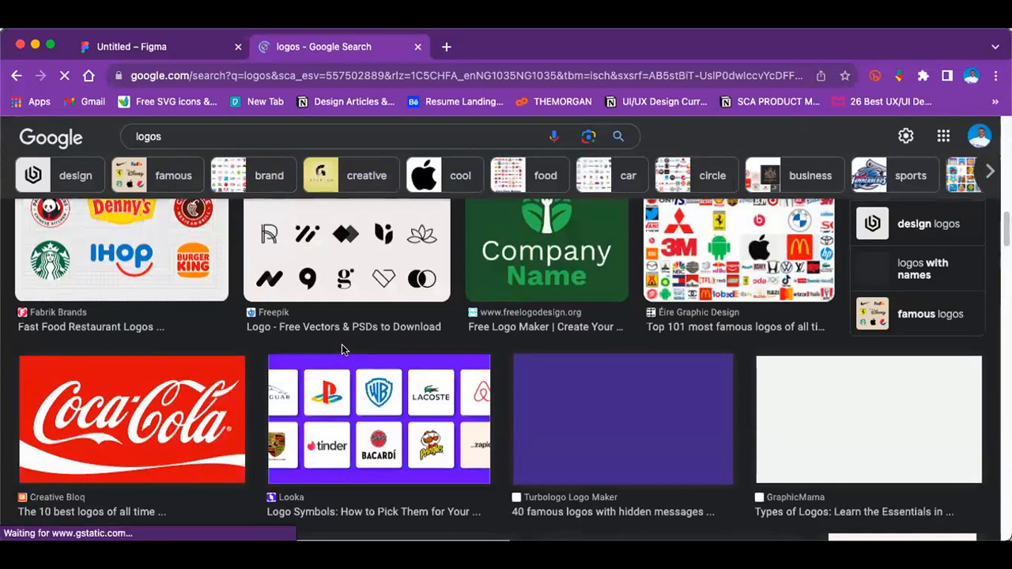
scroll(341, 349, up, 2)
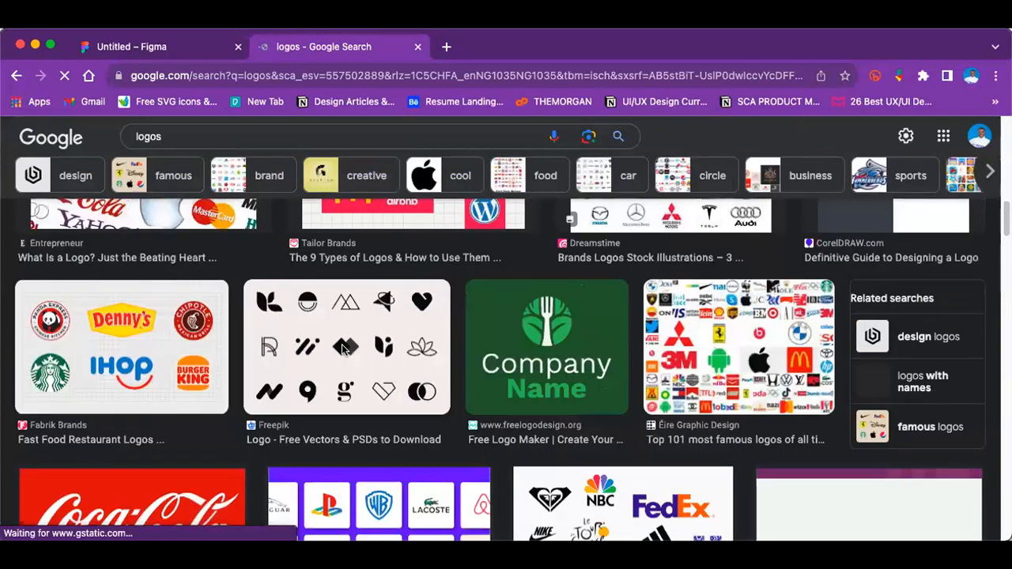
scroll(341, 349, up, 4)
scroll(342, 349, up, 1)
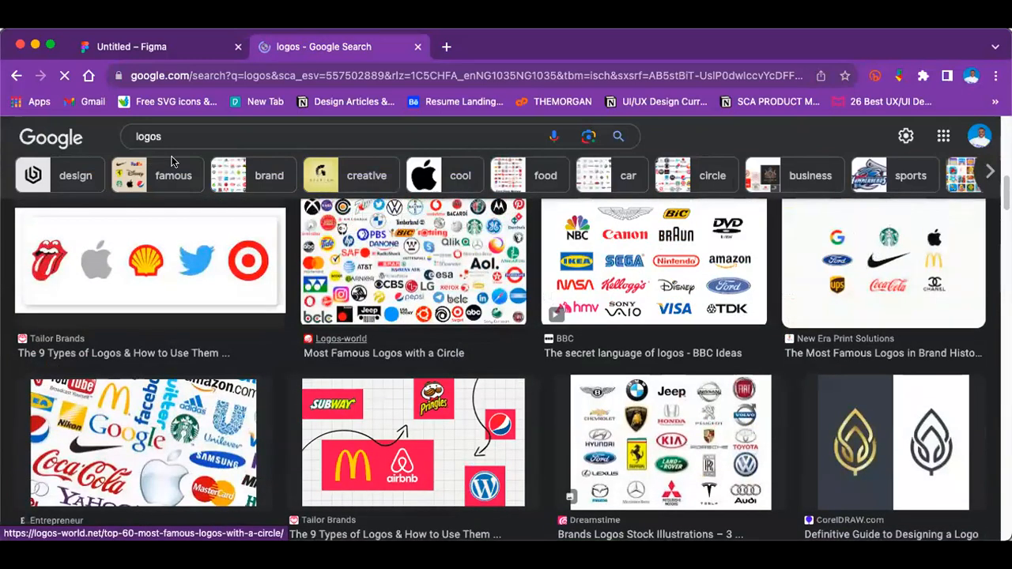
scroll(176, 155, up, 4)
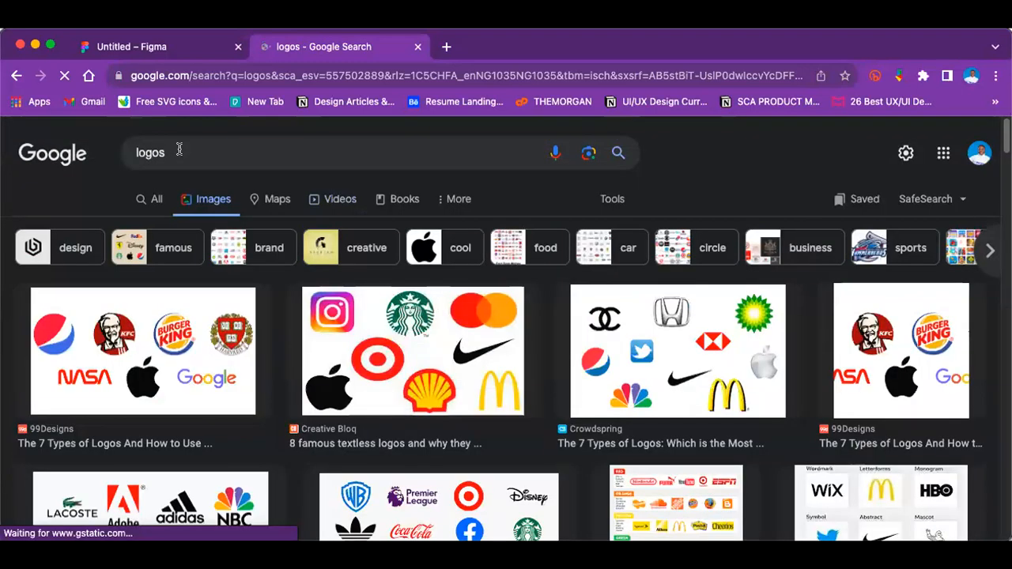
Step: Refine the image search to "logos for health brand" and run it
click(179, 149)
text(for health)
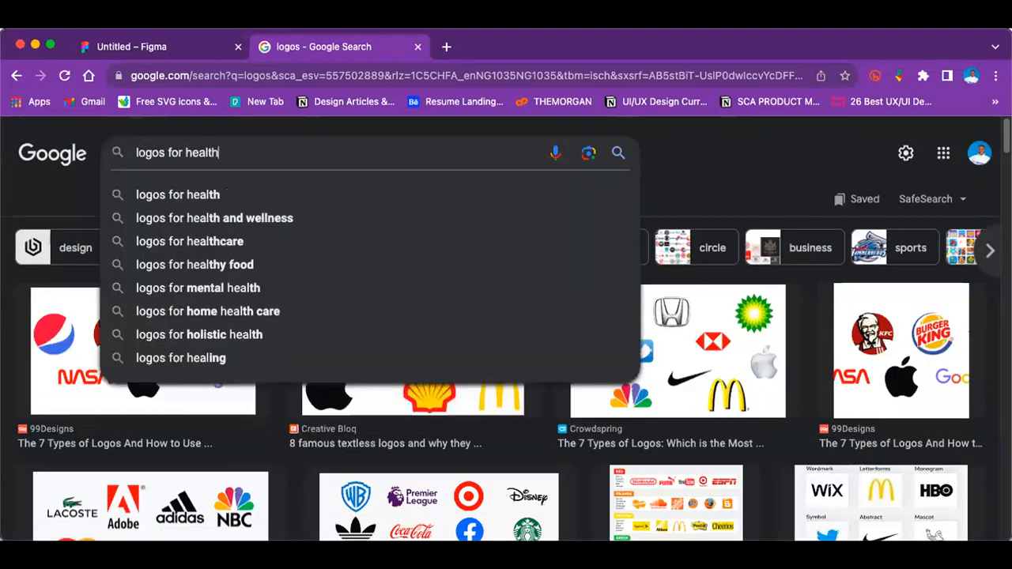
text( b)
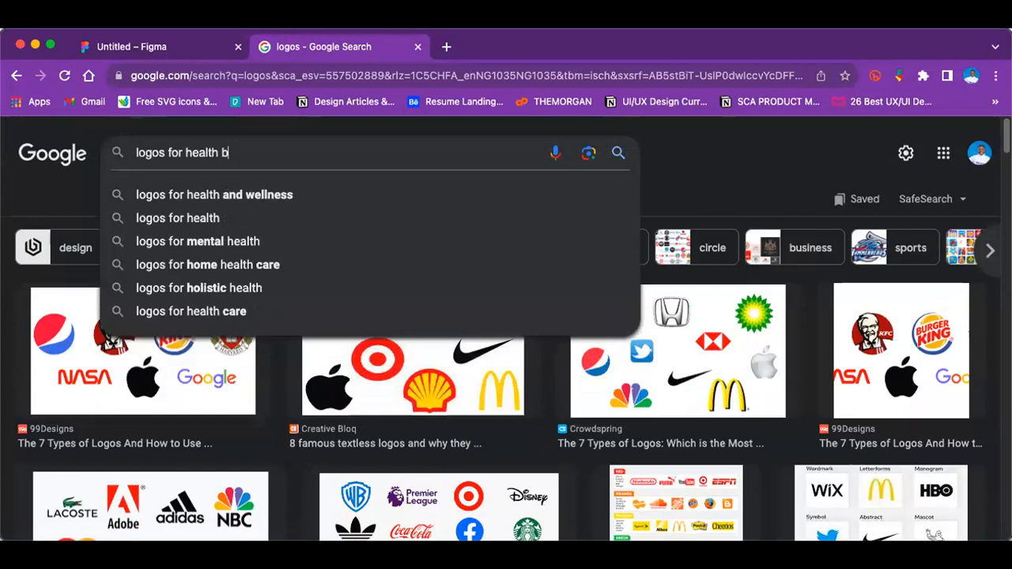
text(rand)
key(Return)
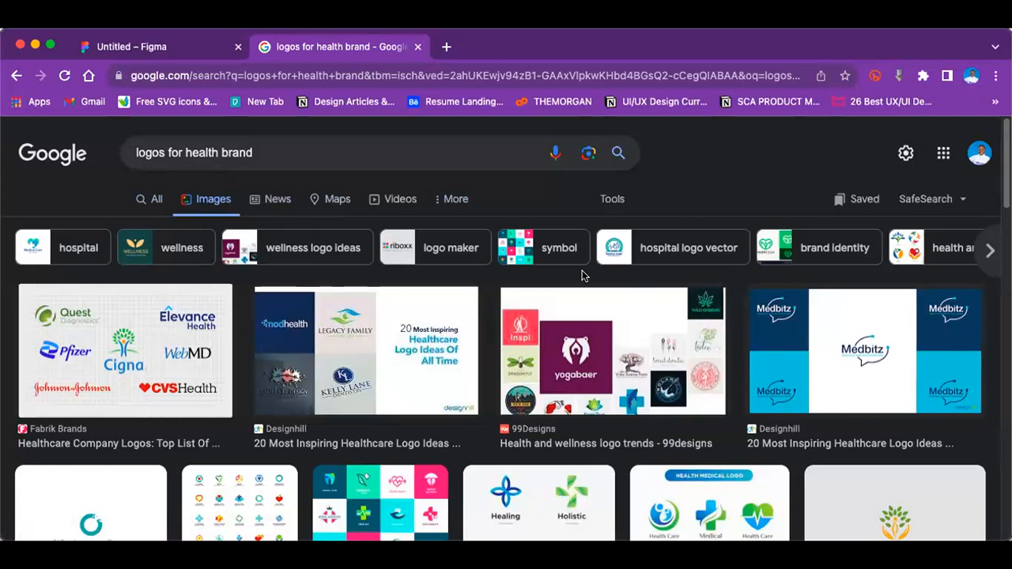
Step: Find the riboxx Pharmaceuticals logo in the image results and copy its larger preview image
scroll(443, 238, down, 1)
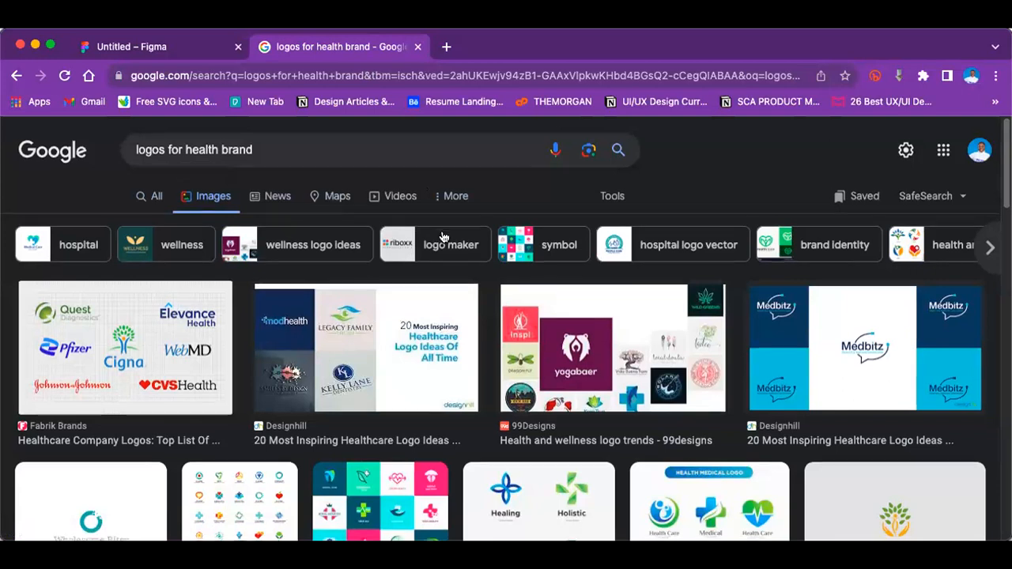
scroll(444, 241, down, 2)
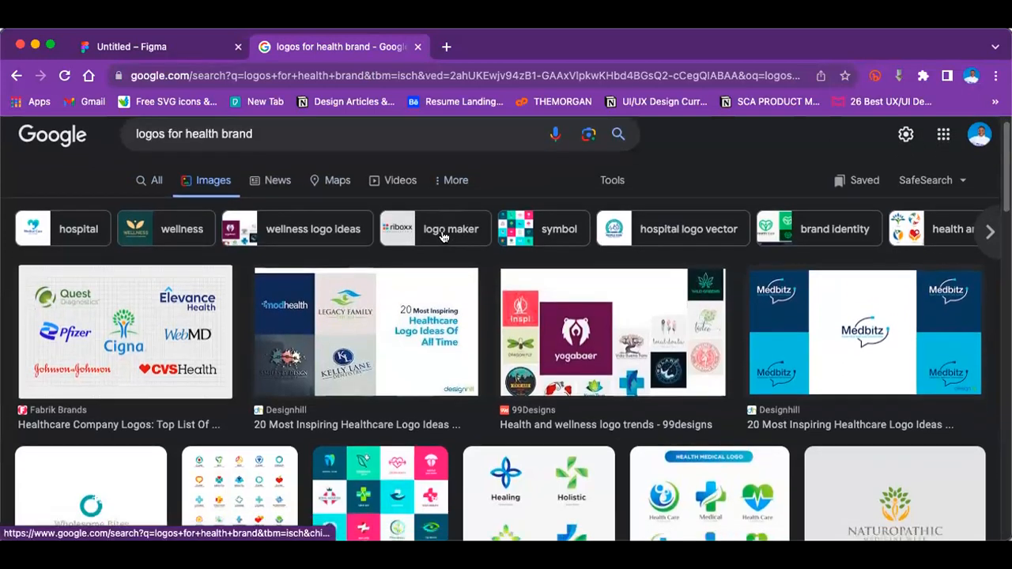
scroll(445, 243, down, 5)
click(261, 427)
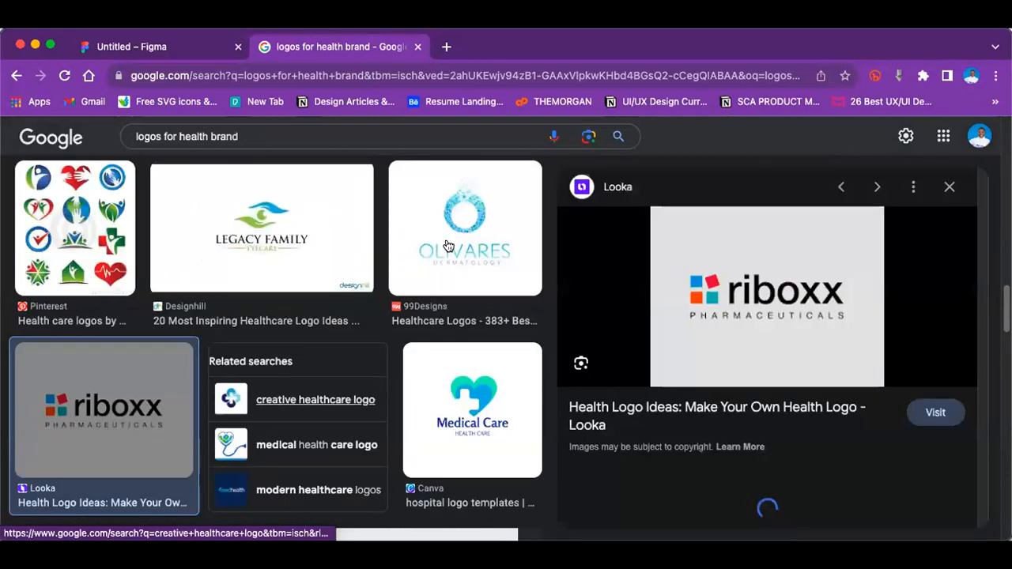
right_click(780, 397)
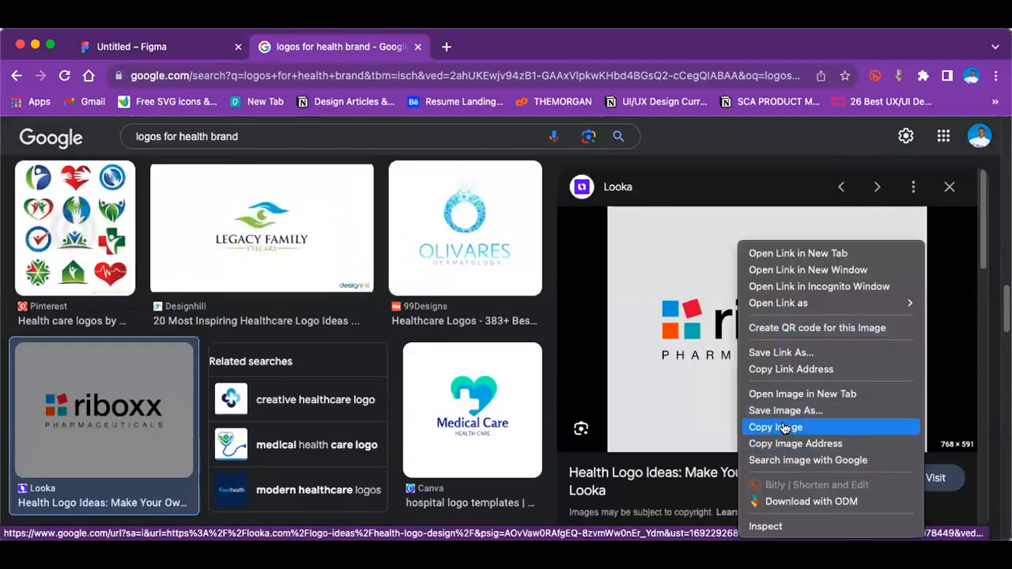
click(783, 427)
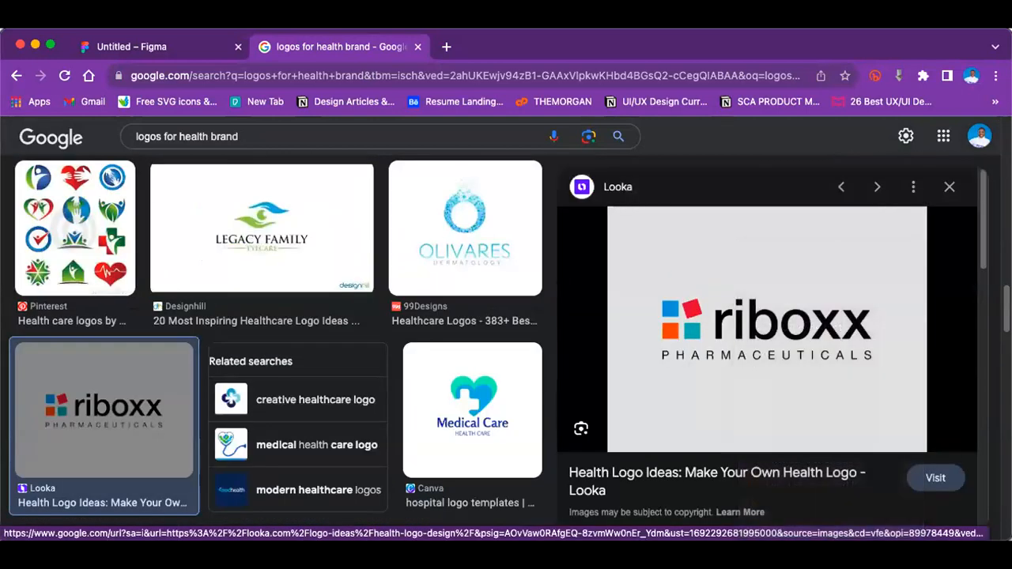
Step: Switch to Figma, close the Nigerian Logos plugin, and paste the logo beside the grey rectangle at about X -224, Y -311
click(135, 49)
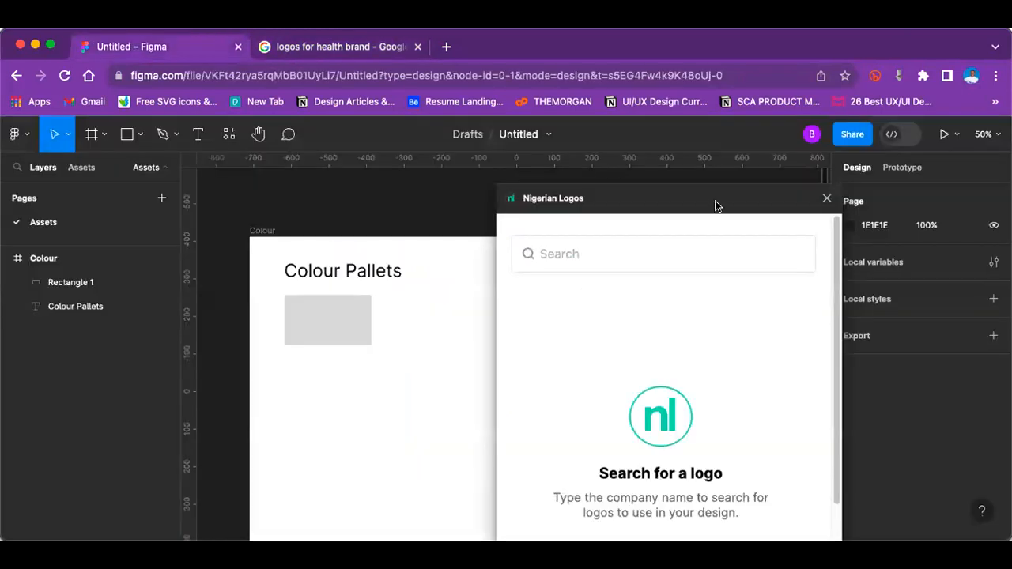
scroll(680, 317, down, 2)
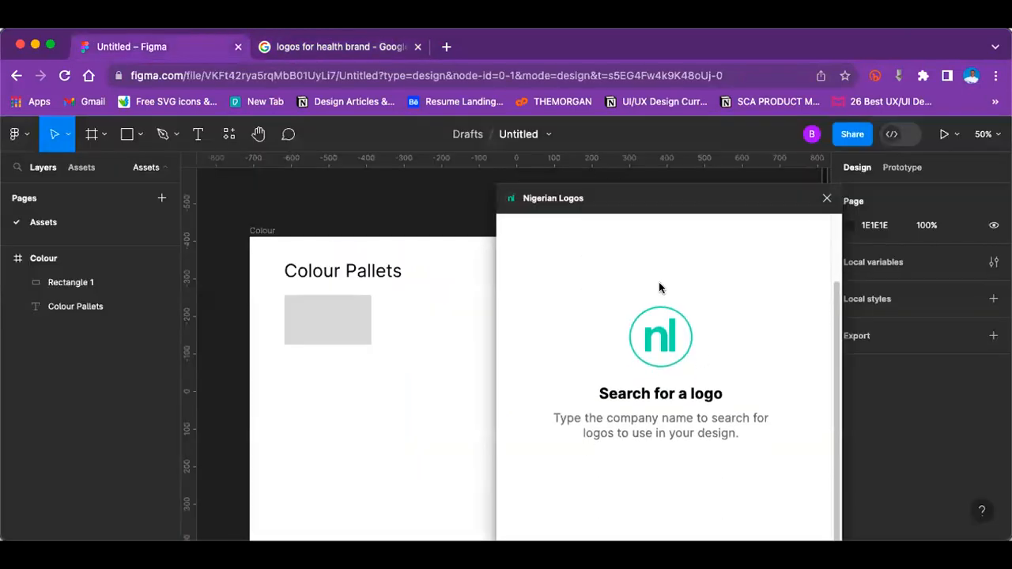
click(825, 198)
scroll(553, 336, down, 5)
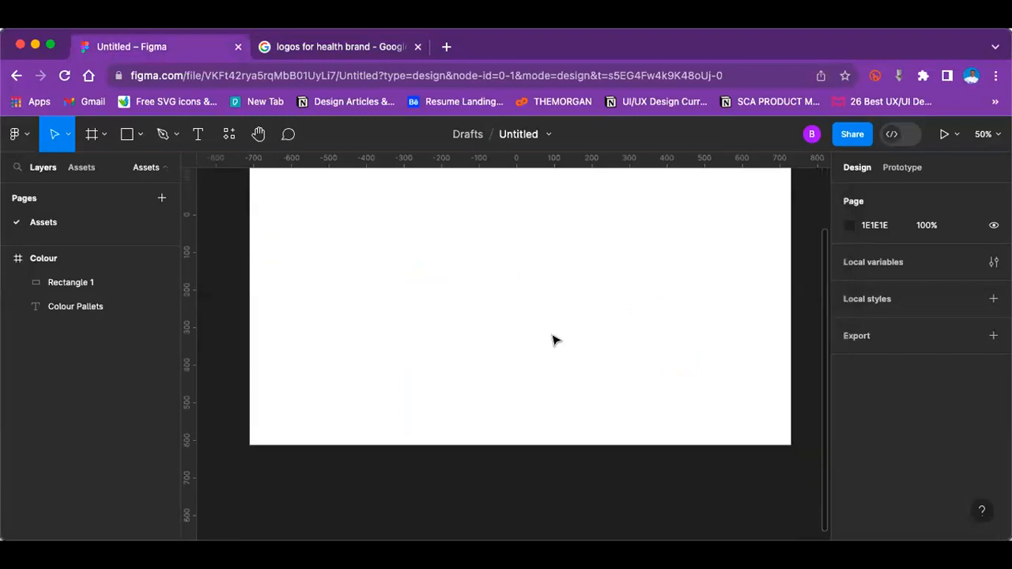
key(ctrl+v)
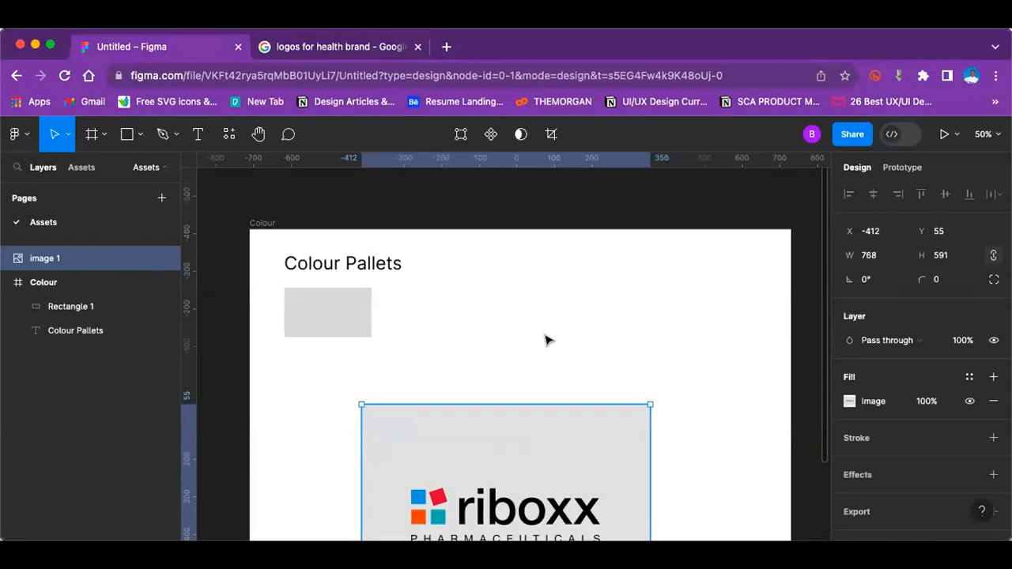
drag(542, 491, 611, 353)
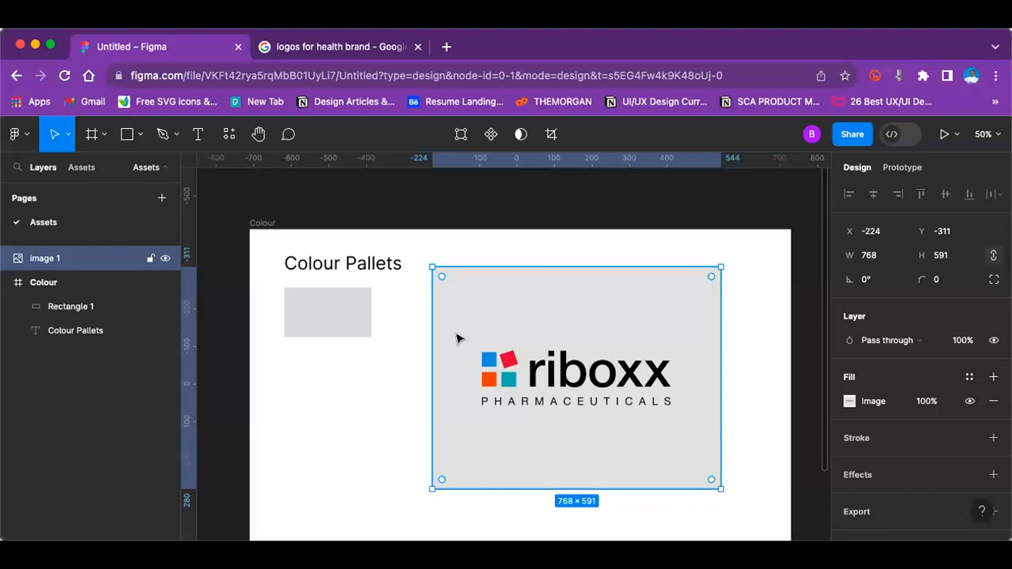
Step: Fill the grey rectangle under the heading with the blue sampled from the riboxx logo, 0096D6
click(334, 305)
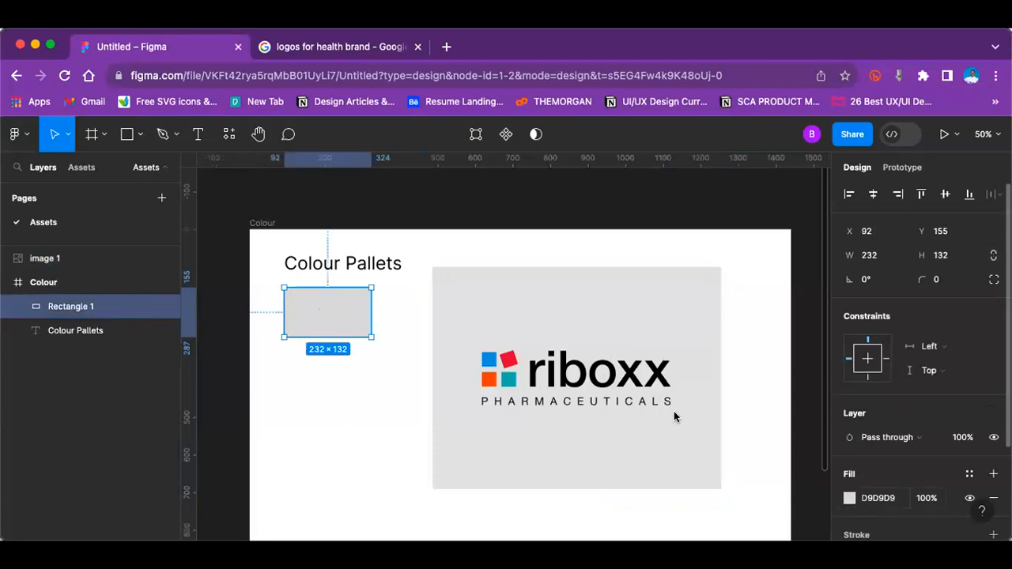
key(i)
key(i)
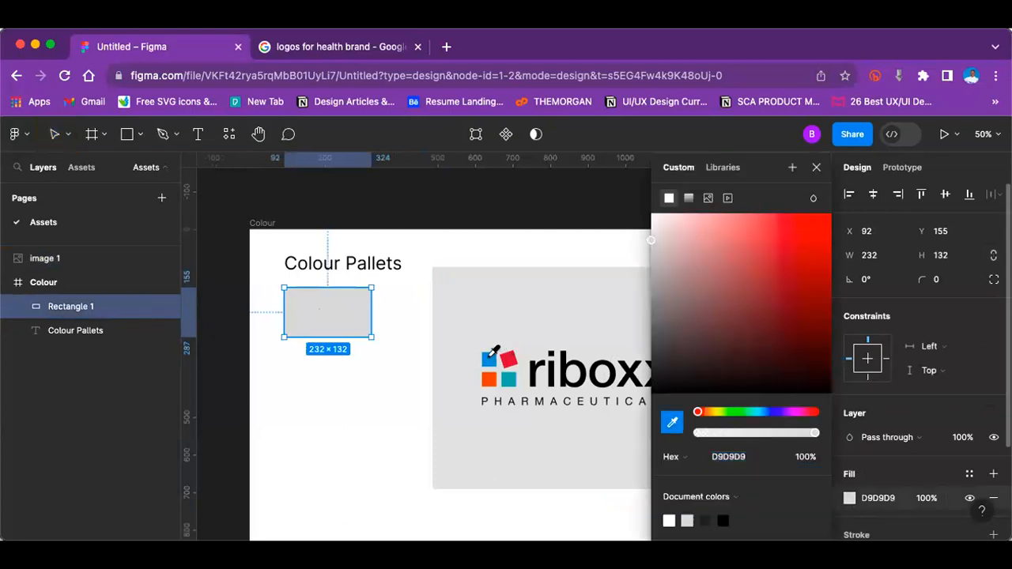
click(488, 358)
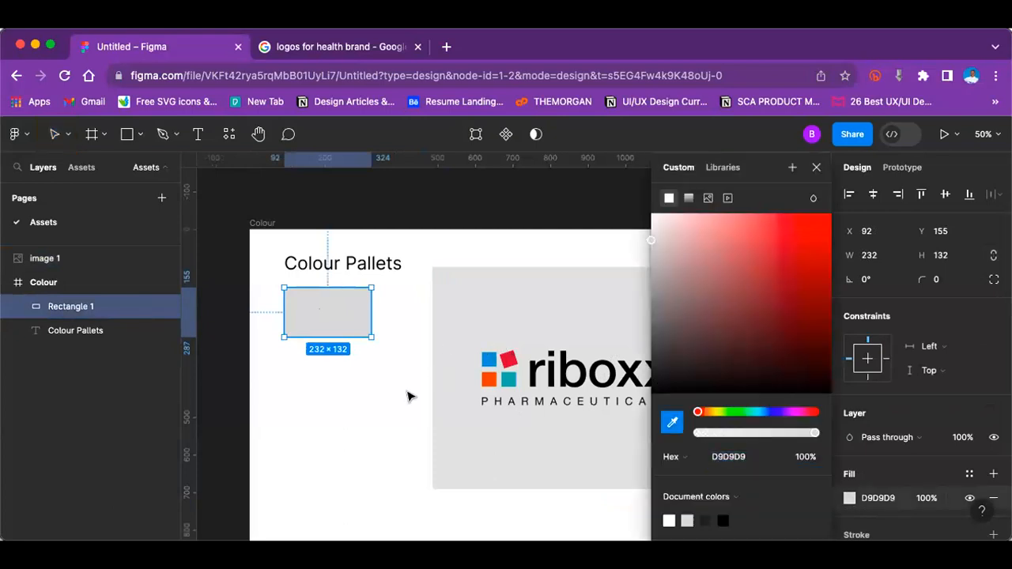
key(Escape)
click(351, 318)
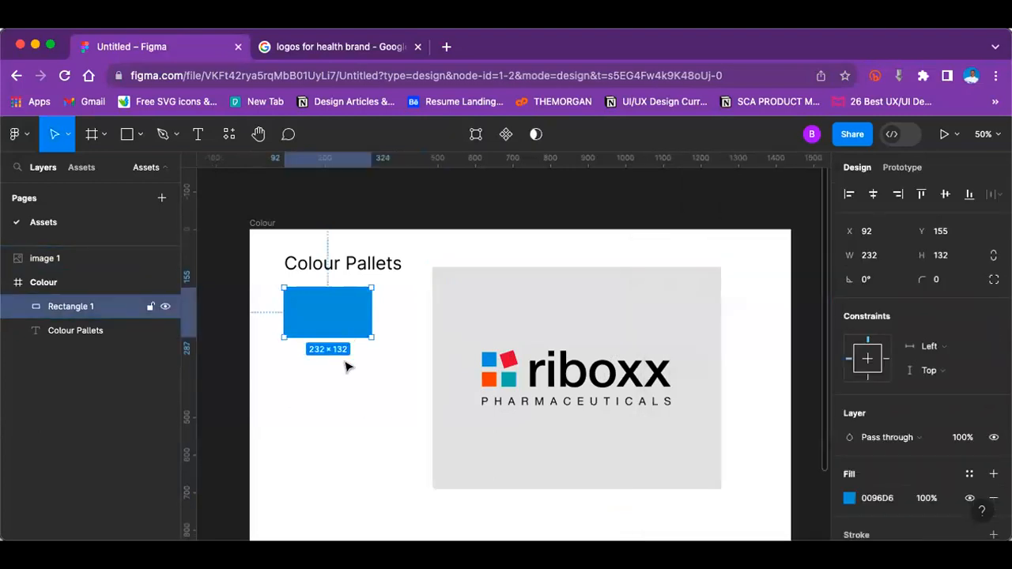
Step: Duplicate the blue rectangle directly below itself and fill the copy with the logo's orange, E9530E
key(super+d)
key(shift+Down)
key(shift+Down)
key(shift+Down)
key(shift+Down)
key(shift+Down)
key(shift+Down)
key(shift+Down)
key(shift+Down)
key(shift+Down)
key(shift+Down)
key(shift+Down)
key(shift+Down)
key(shift+Down)
key(shift+Down)
key(shift+Down)
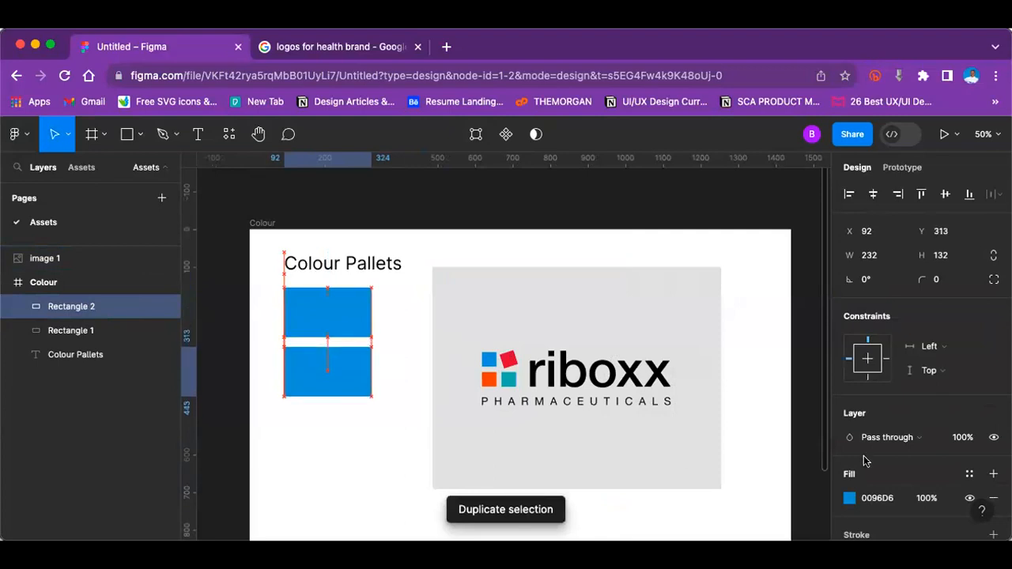
click(850, 500)
click(672, 423)
click(491, 383)
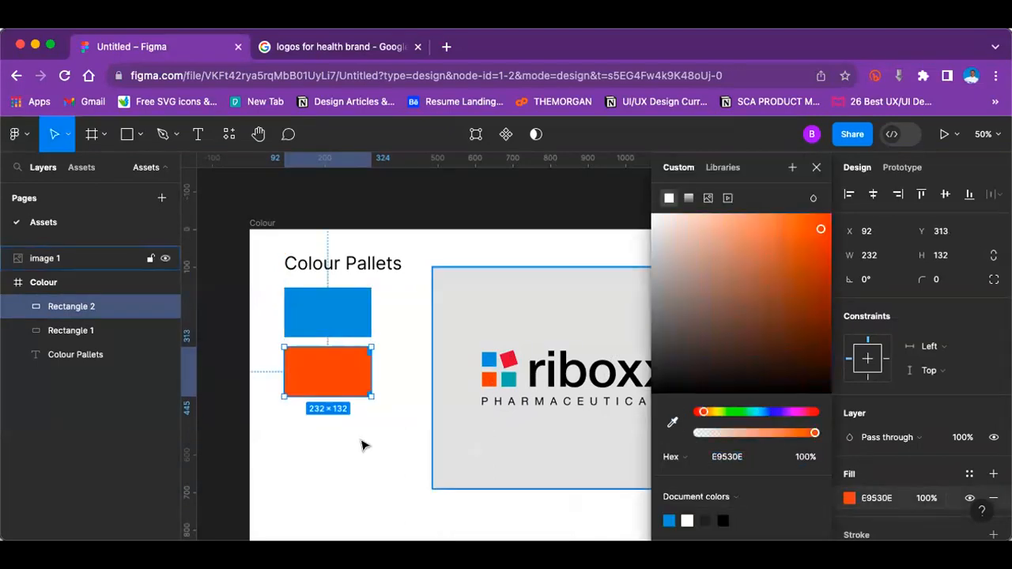
Step: Delete the riboxx logo image and move the orange rectangle to the right of the blue one, level with it
click(544, 382)
click(543, 382)
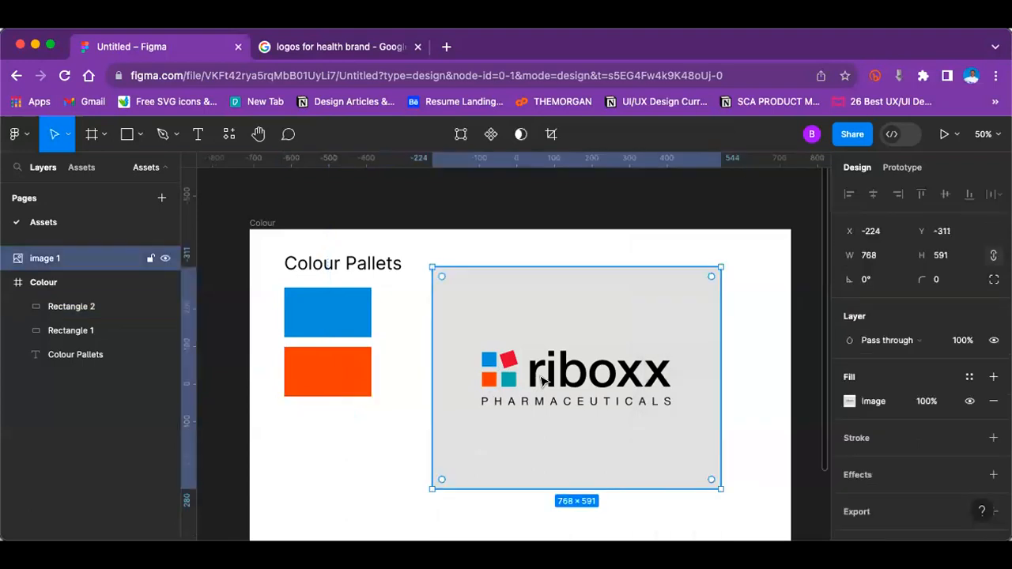
key(Delete)
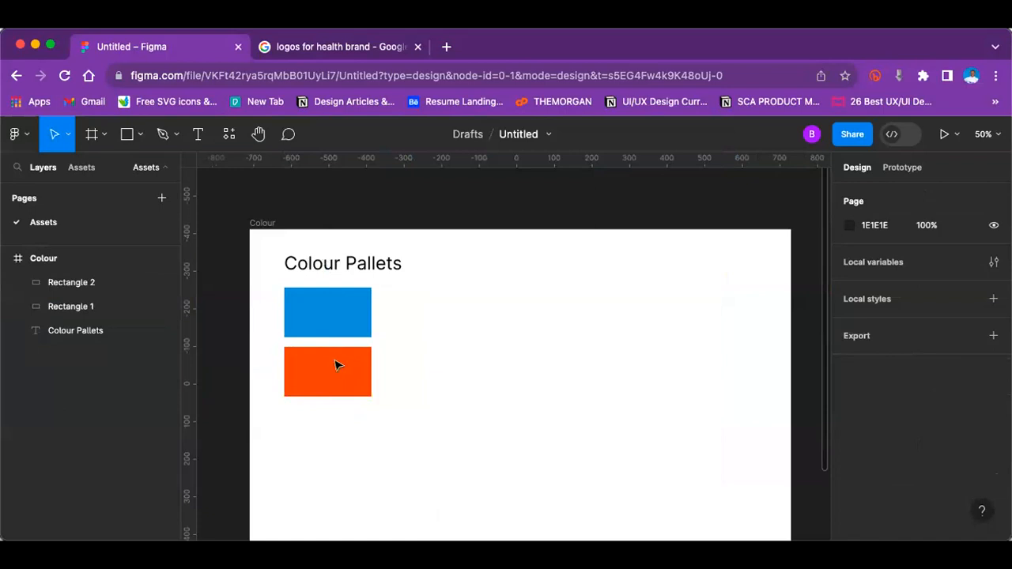
drag(336, 373, 429, 321)
click(327, 188)
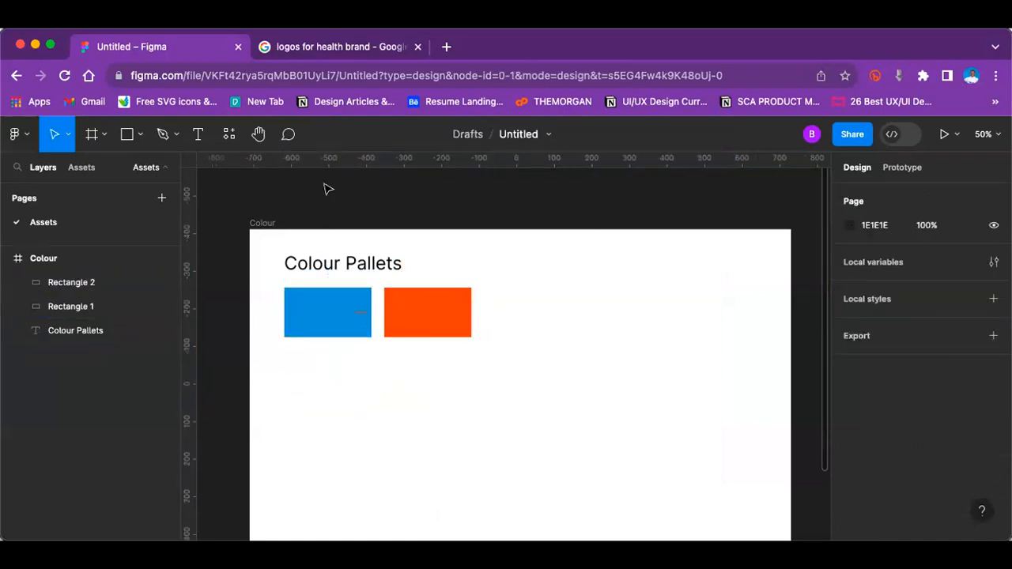
Step: Add the text label "Primary colour" just below the blue rectangle
key(t)
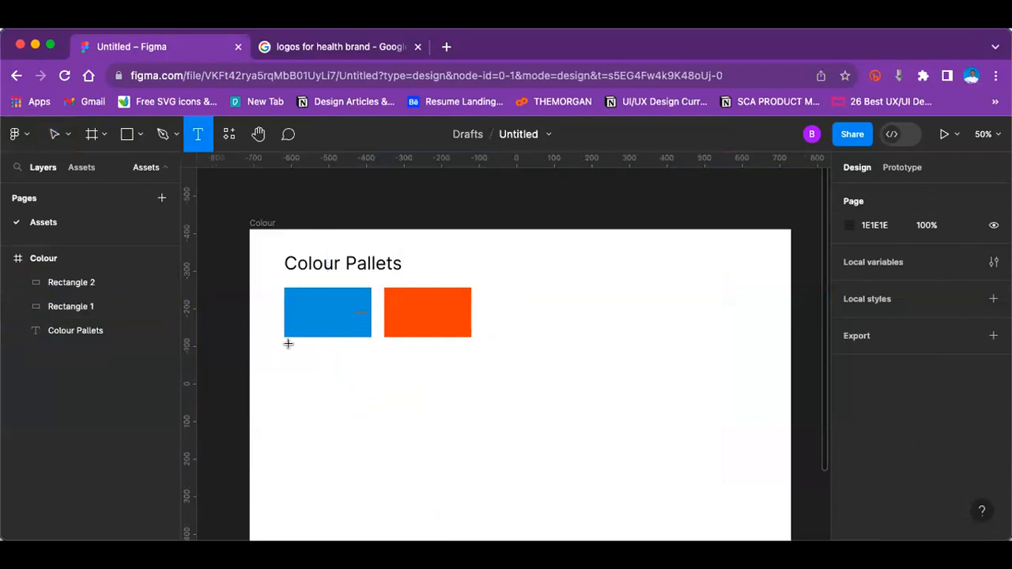
click(287, 345)
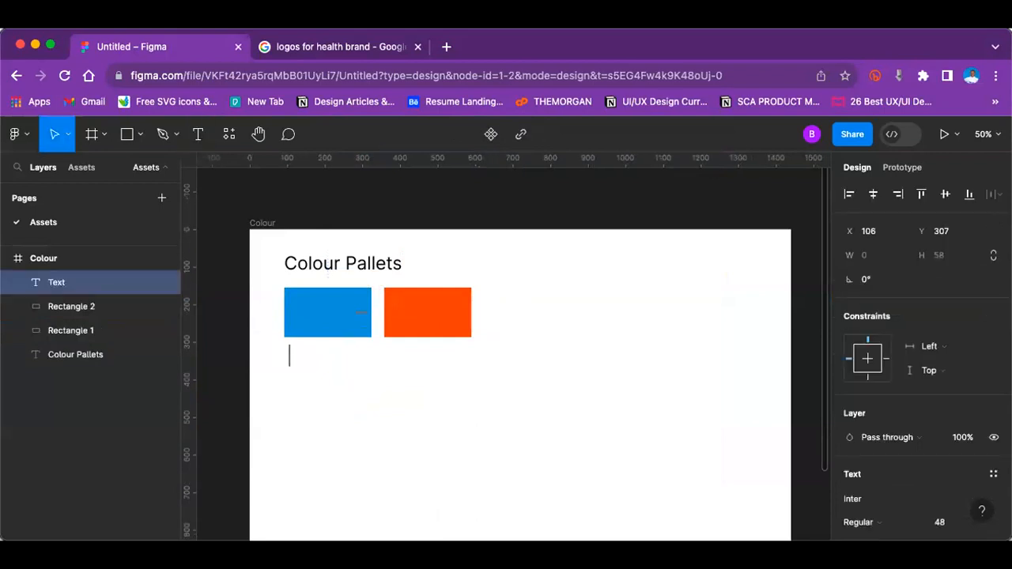
text(Pri)
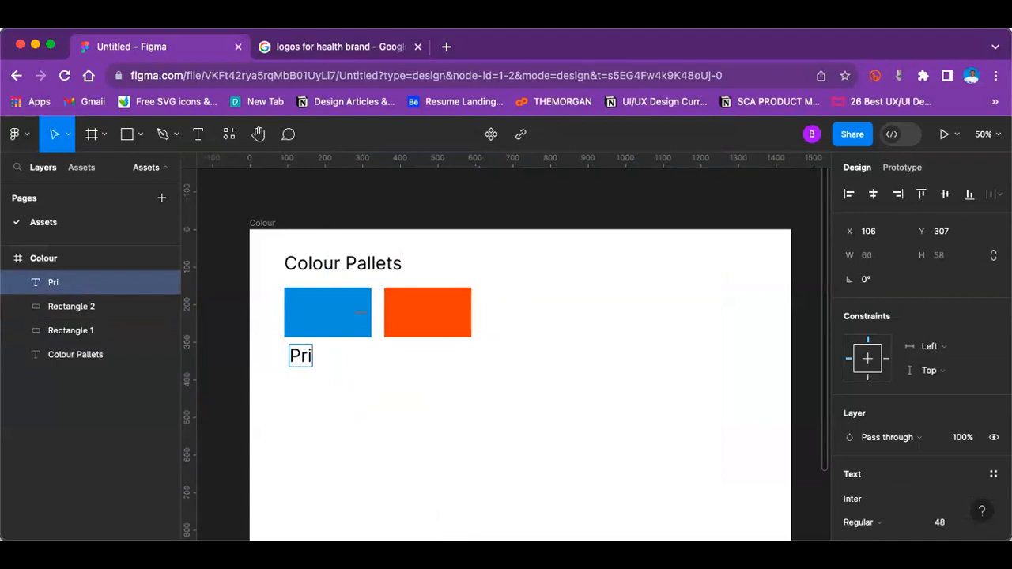
text(mary colour)
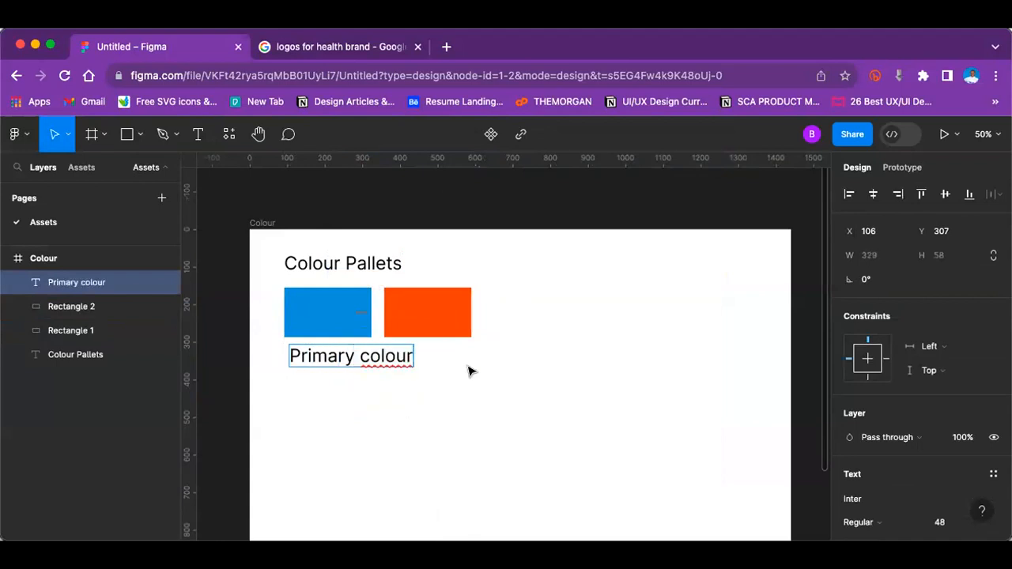
key(Escape)
Step: Set the Primary colour label's font size to 24 and align its left edge with the blue rectangle at X 92
scroll(980, 357, down, 5)
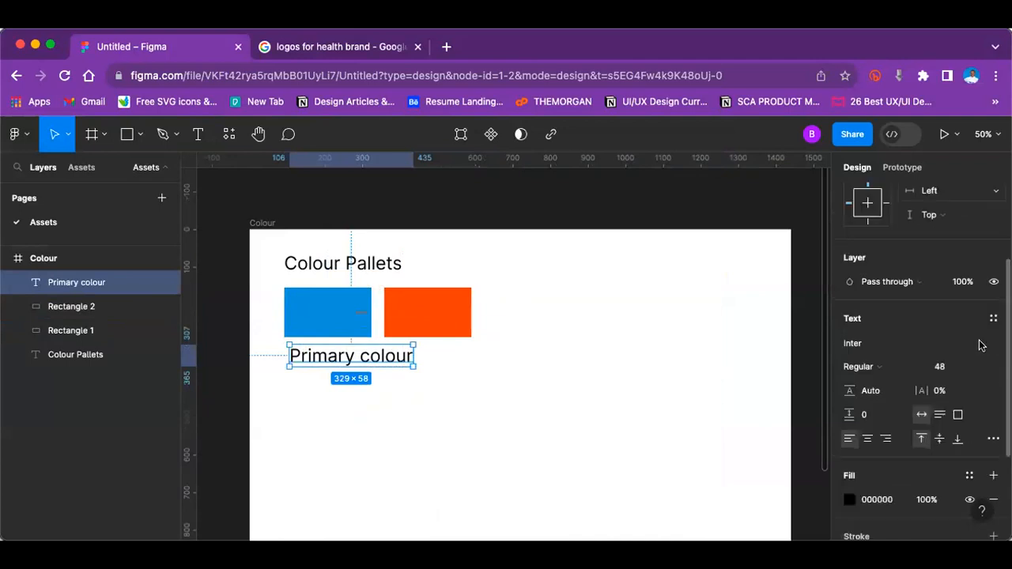
click(978, 341)
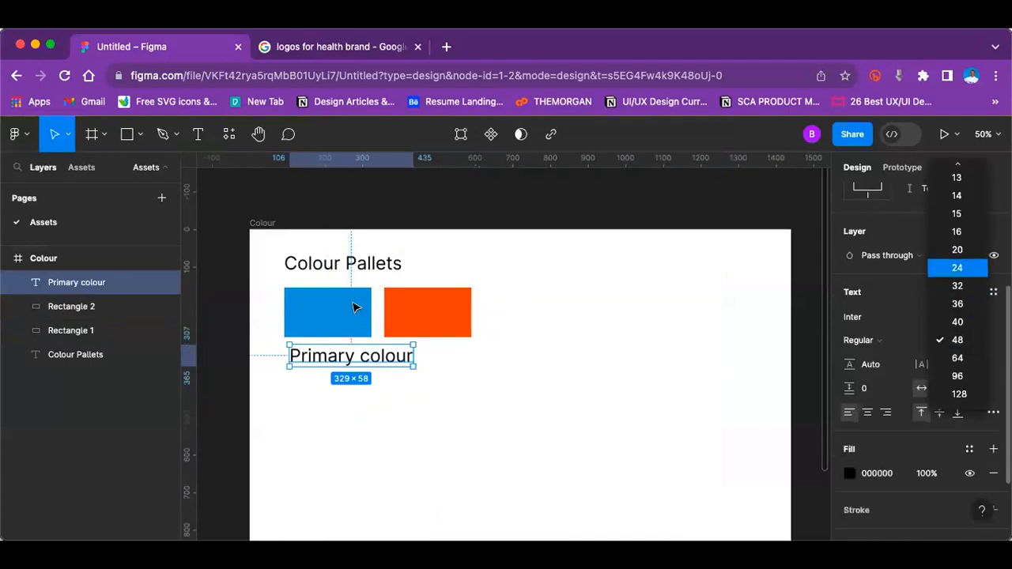
click(958, 268)
drag(326, 354, 324, 353)
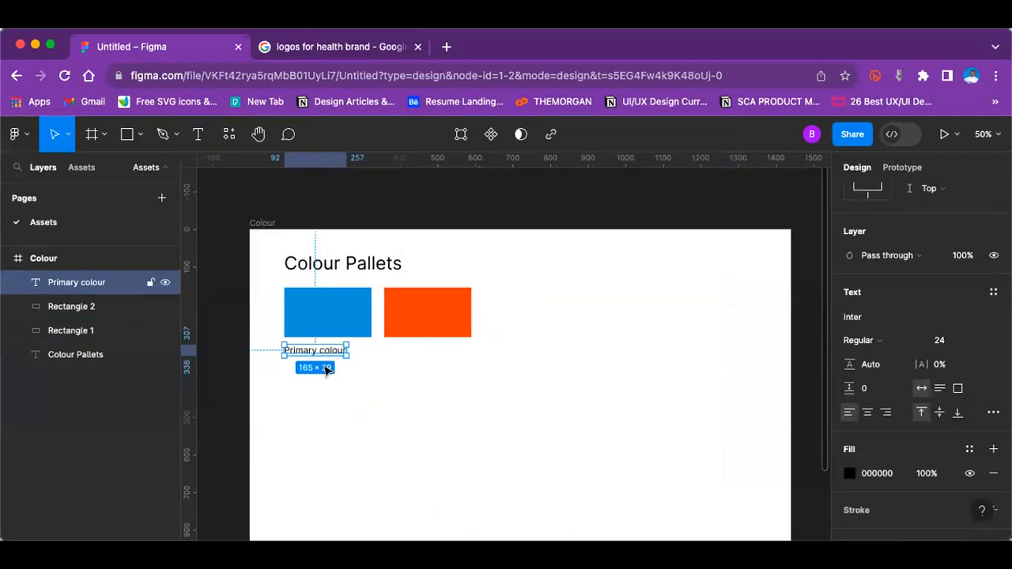
Step: Duplicate the Primary colour label under the orange rectangle and change the copy's text to "Secondary colour"
key(super+d)
drag(336, 353, 397, 353)
double_click(401, 351)
double_click(401, 350)
text(Seconda)
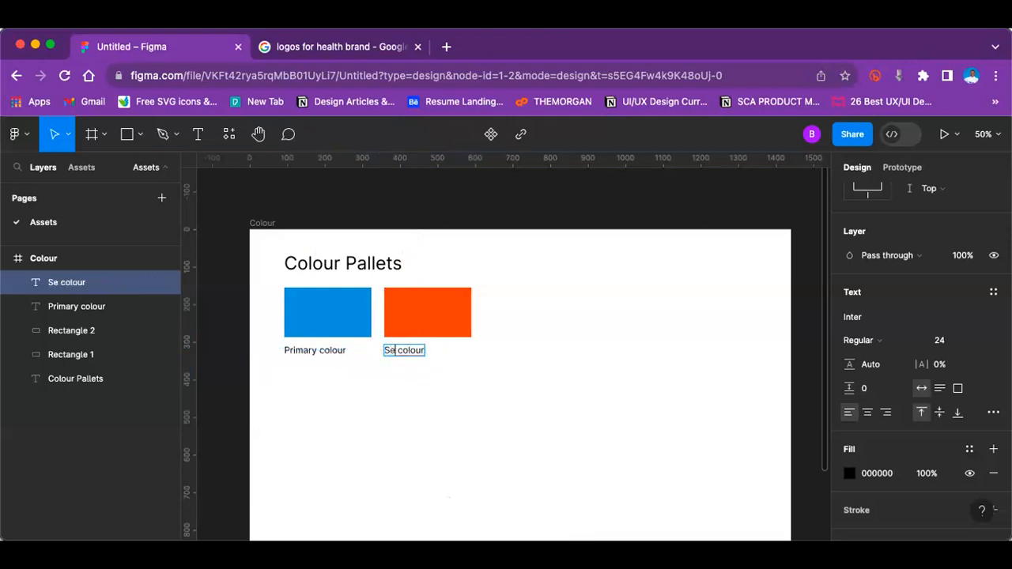
text(ry)
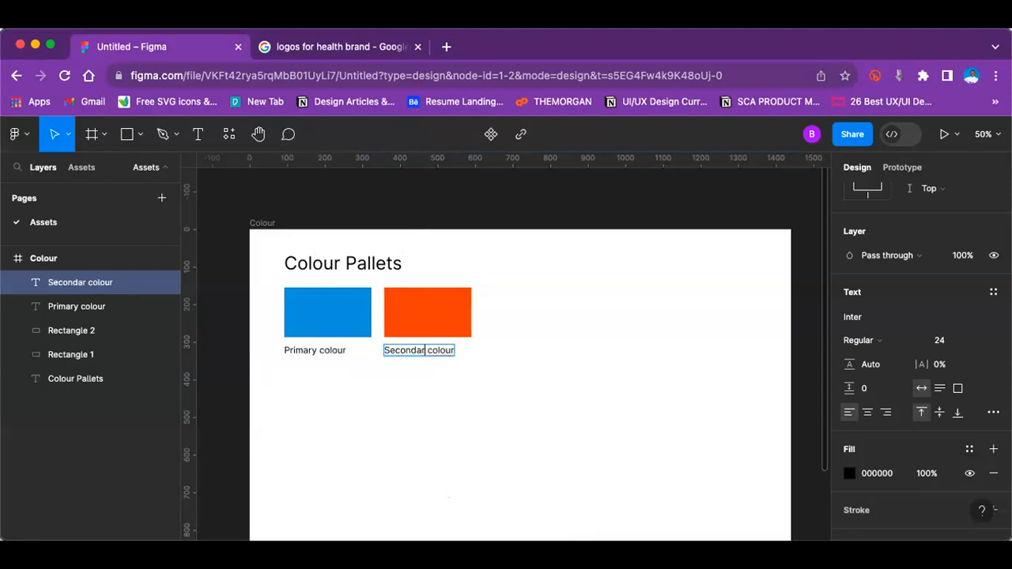
key(Escape)
key(Escape)
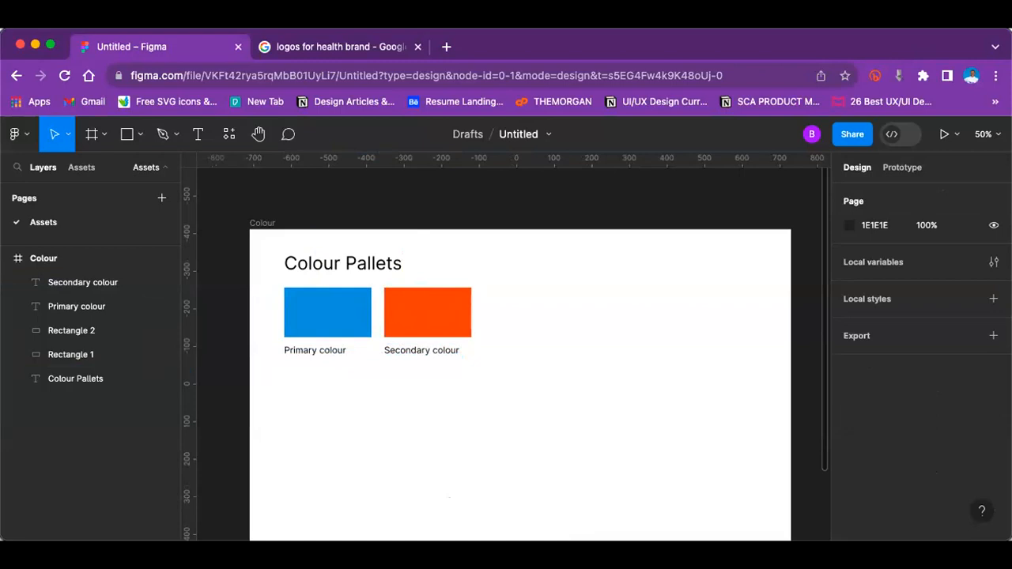
click(358, 47)
click(327, 73)
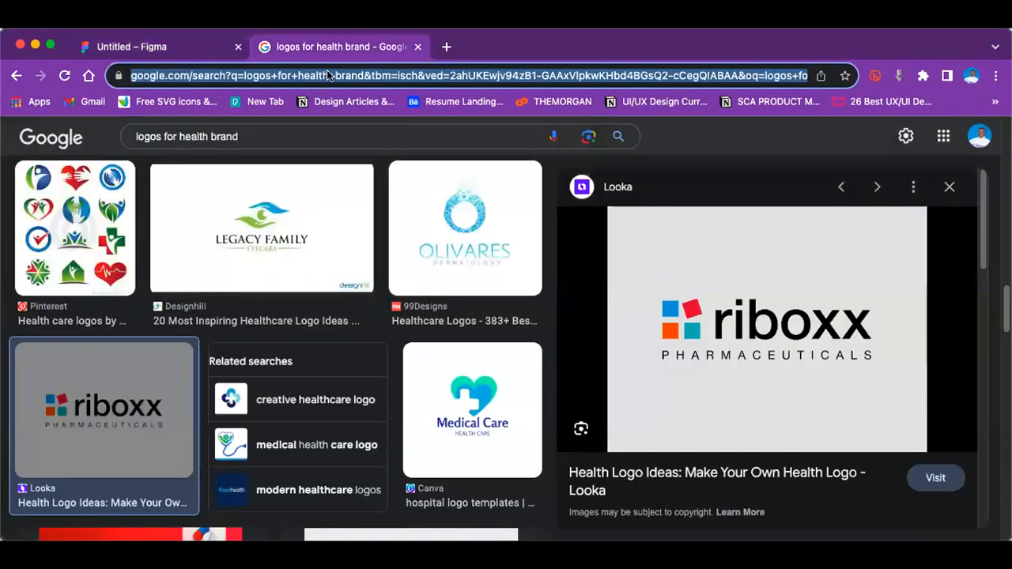
text(https://maketintsandshades.com)
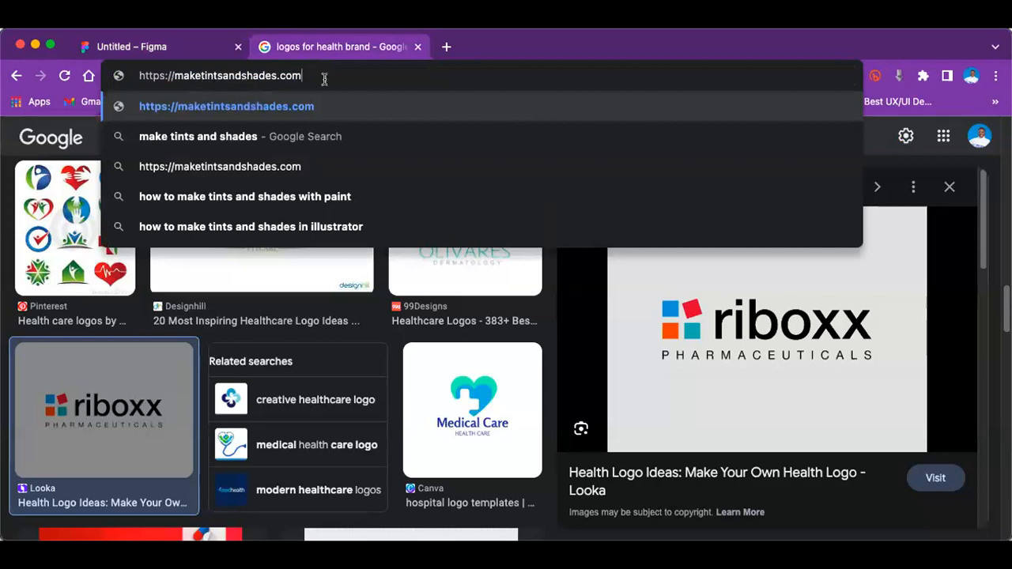
key(Return)
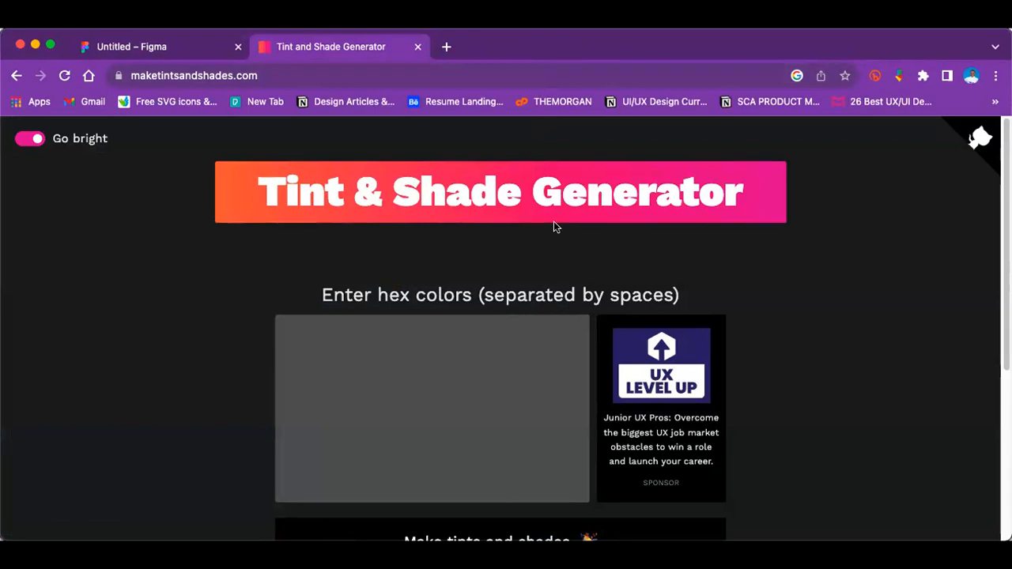
Step: Turn on the Tint & Shade Generator's option to include the hashtag when copying colours
scroll(379, 237, down, 5)
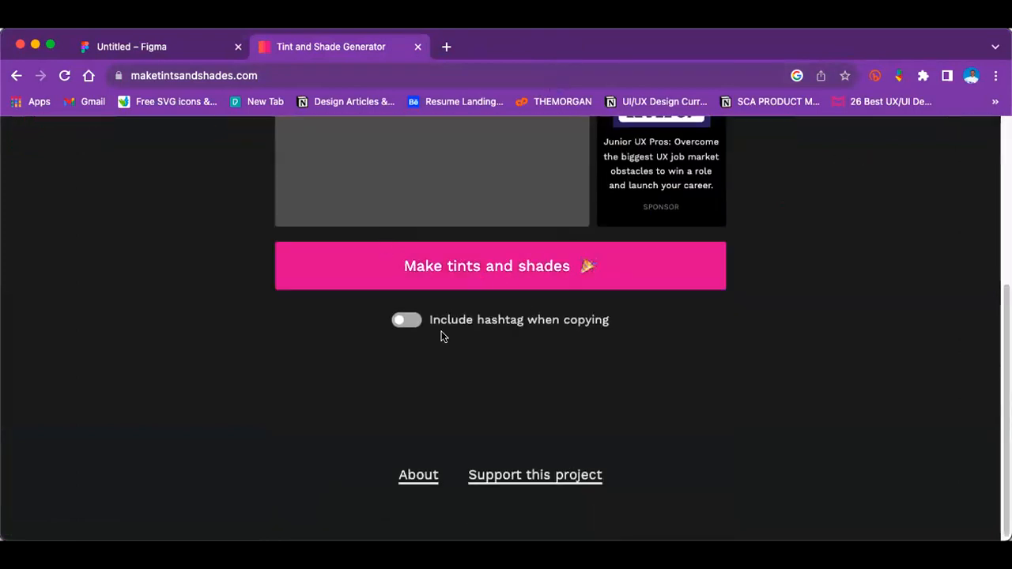
click(405, 321)
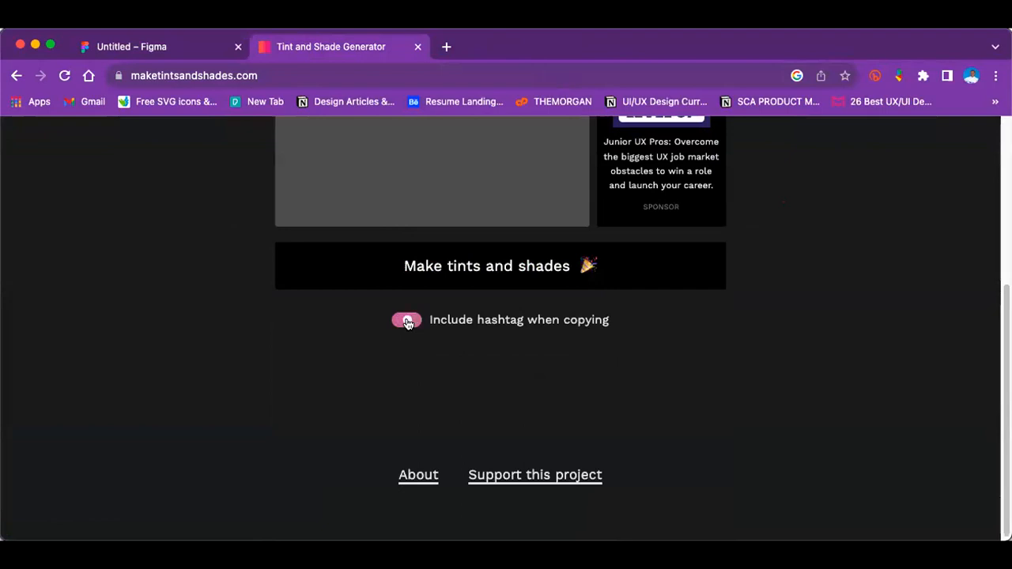
click(493, 268)
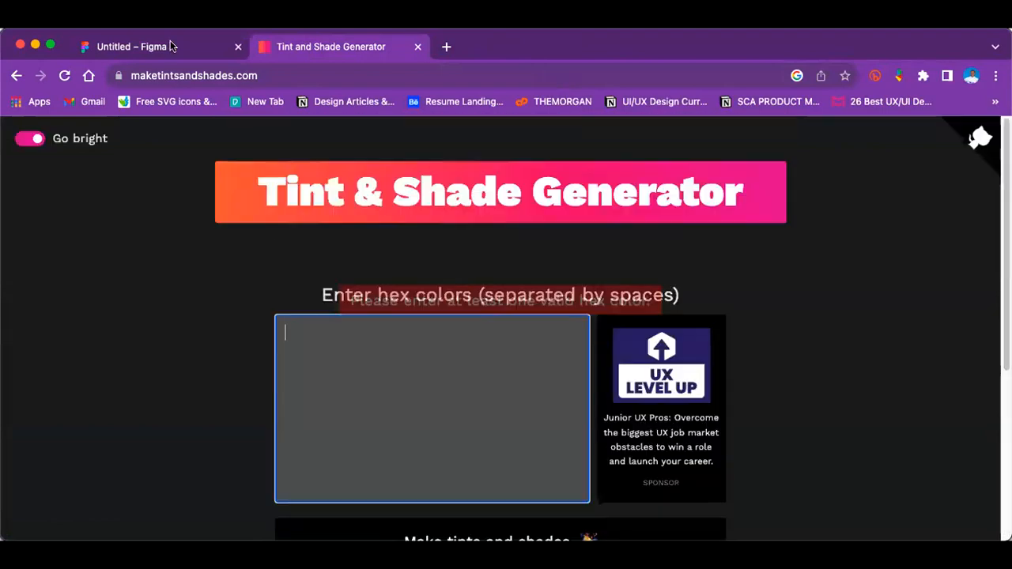
Step: Copy the blue rectangle's fill hex 0096D6 from the Figma file and generate its tints and shades in the Tint & Shade Generator
click(134, 47)
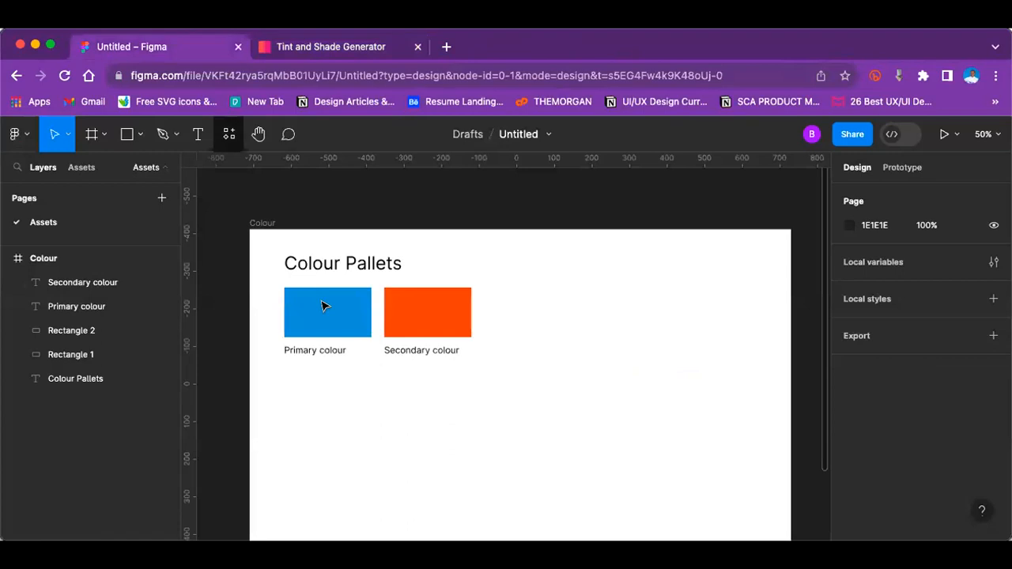
click(324, 306)
click(870, 498)
key(super+c)
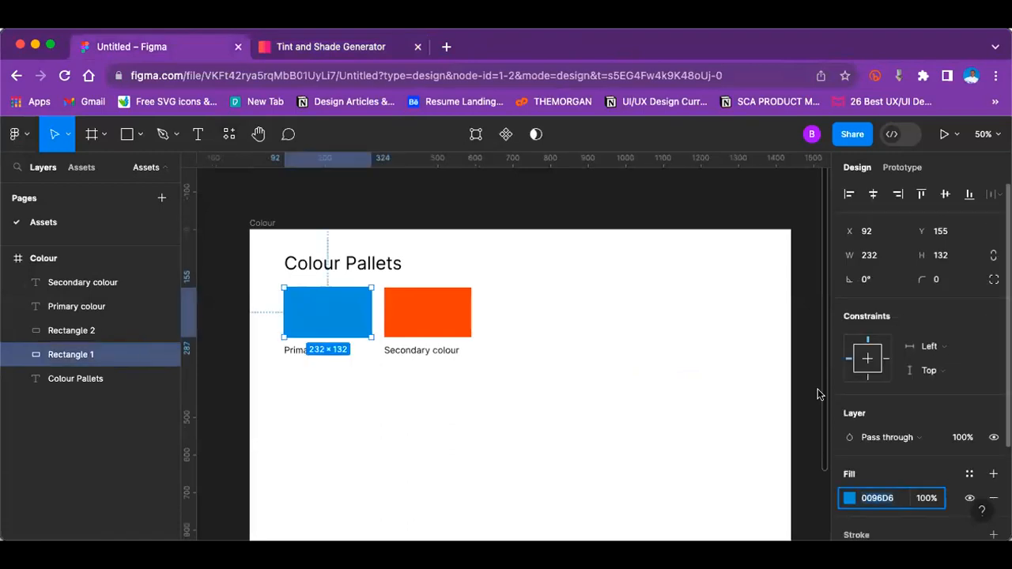
click(286, 49)
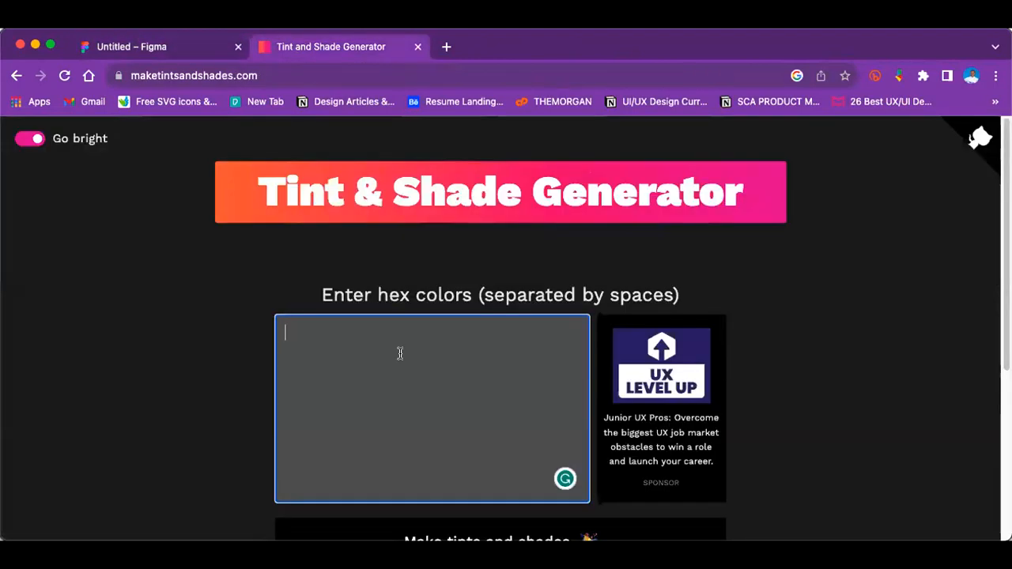
key(super+v)
scroll(397, 354, down, 5)
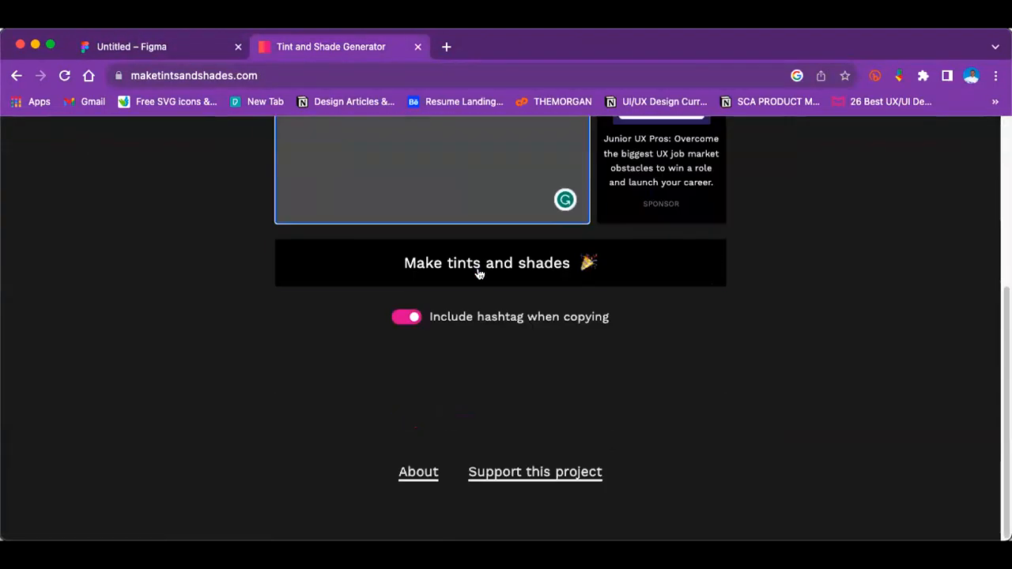
click(478, 269)
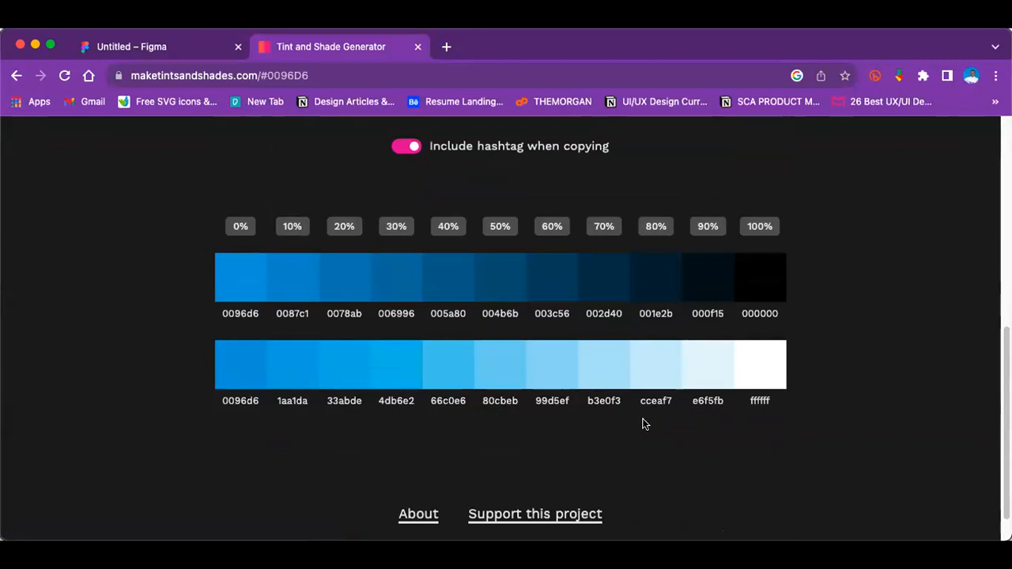
Step: Copy the hex code of the 0% shade, 0096d6, from the generated shades row
mouse_move(225, 280)
click(240, 279)
mouse_move(241, 276)
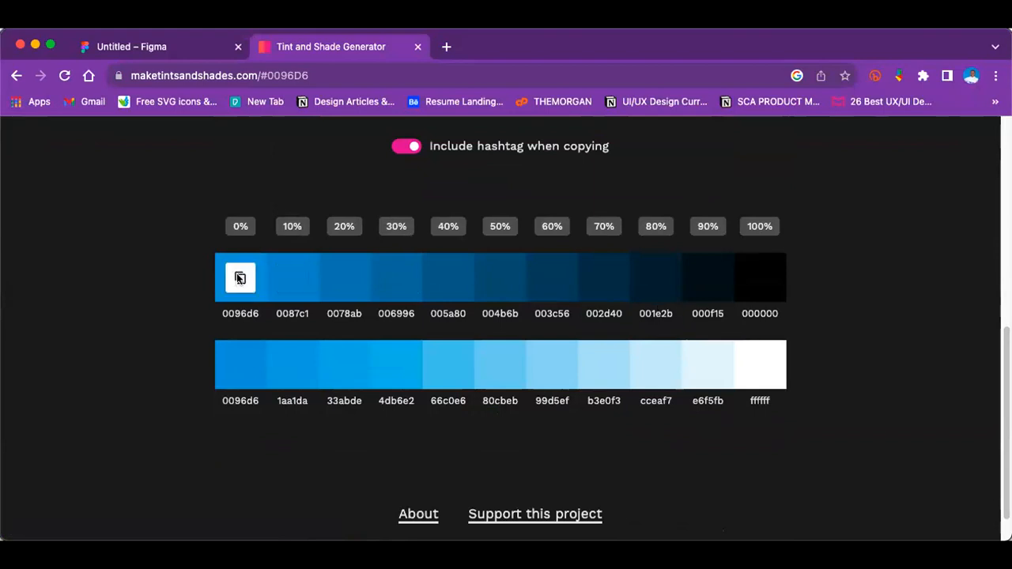
click(242, 286)
Step: Switch back to the Figma file and delete the orange rectangle together with its Secondary colour label
click(165, 49)
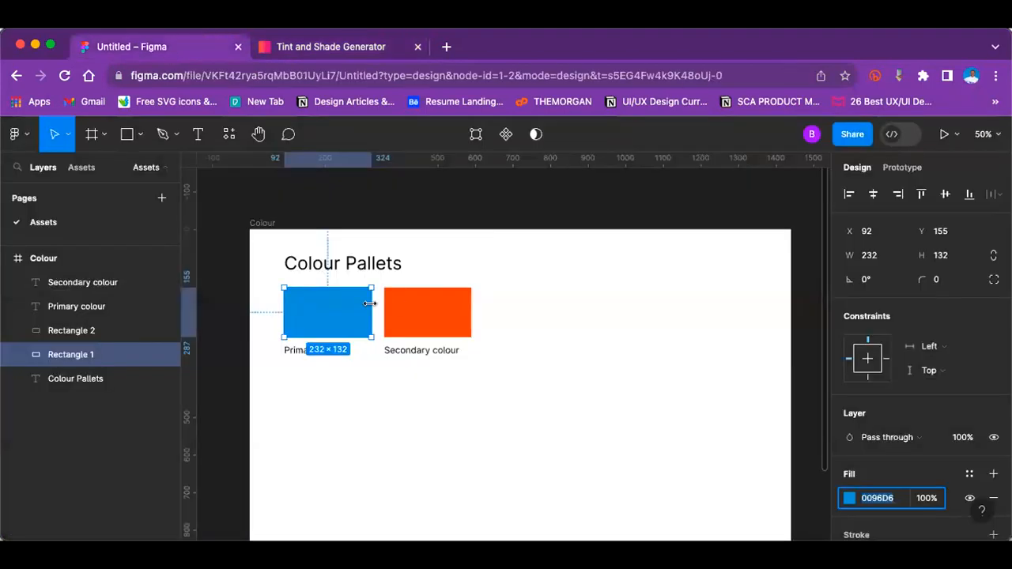
click(438, 311)
key(BackSpace)
click(388, 350)
key(BackSpace)
Step: Duplicate the blue rectangle and place the copy beside it at X 356, Y 155
click(339, 319)
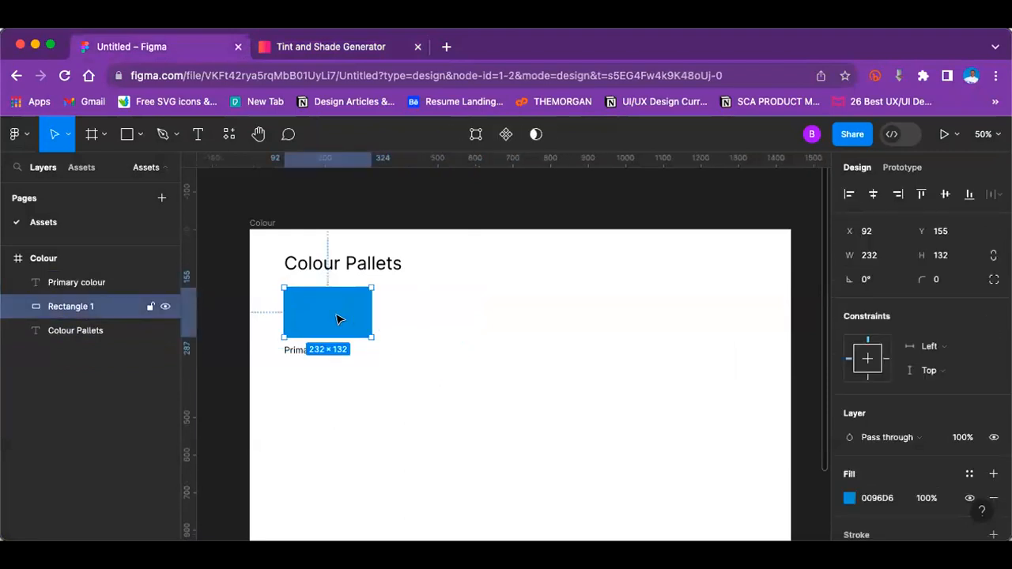
key(super+d)
drag(338, 318, 437, 313)
Step: Apply the copied 0% shade 0096D6 as the fill of the second blue rectangle
click(875, 499)
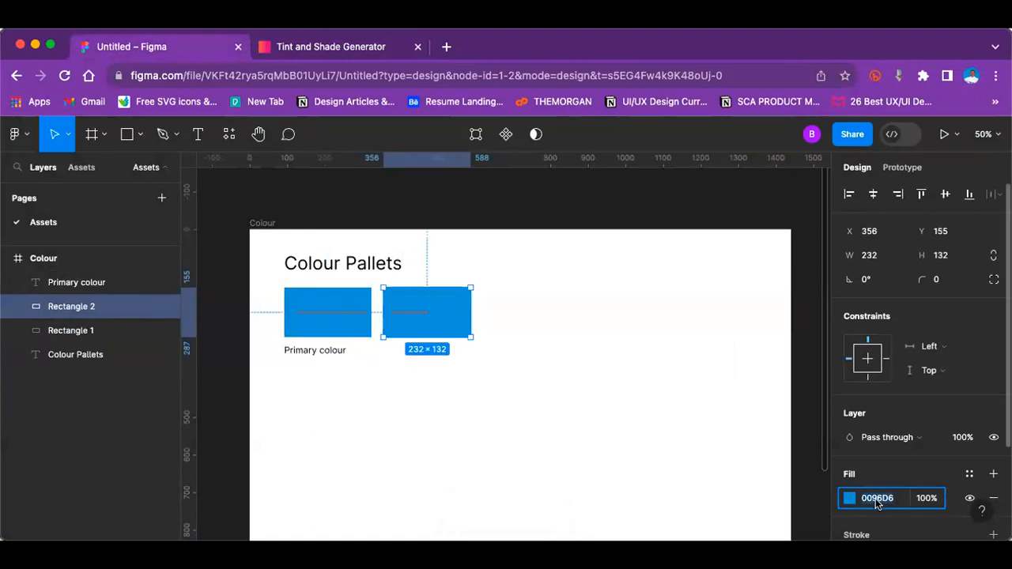
key(Return)
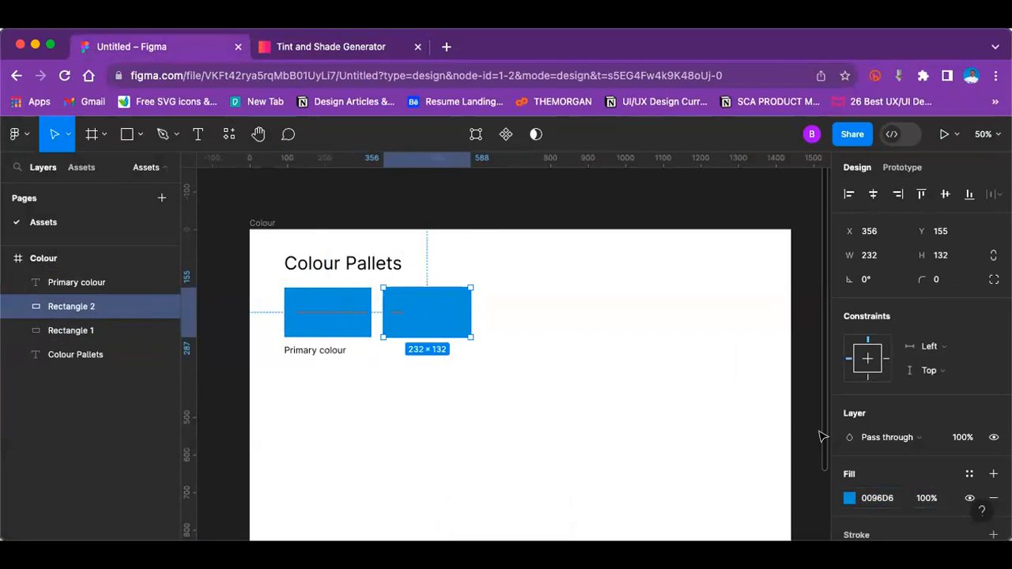
click(850, 500)
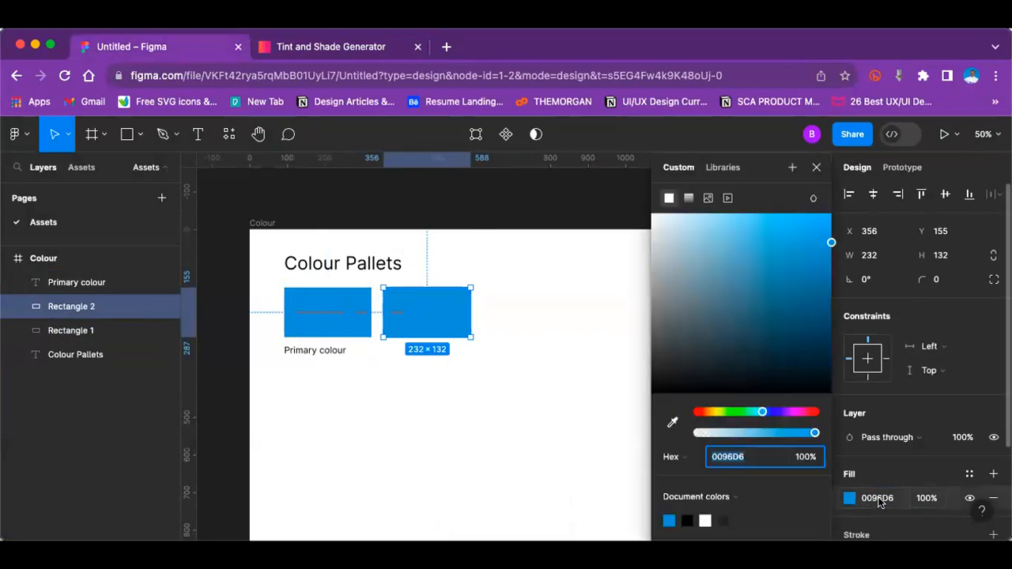
click(877, 498)
key(super+v)
key(Return)
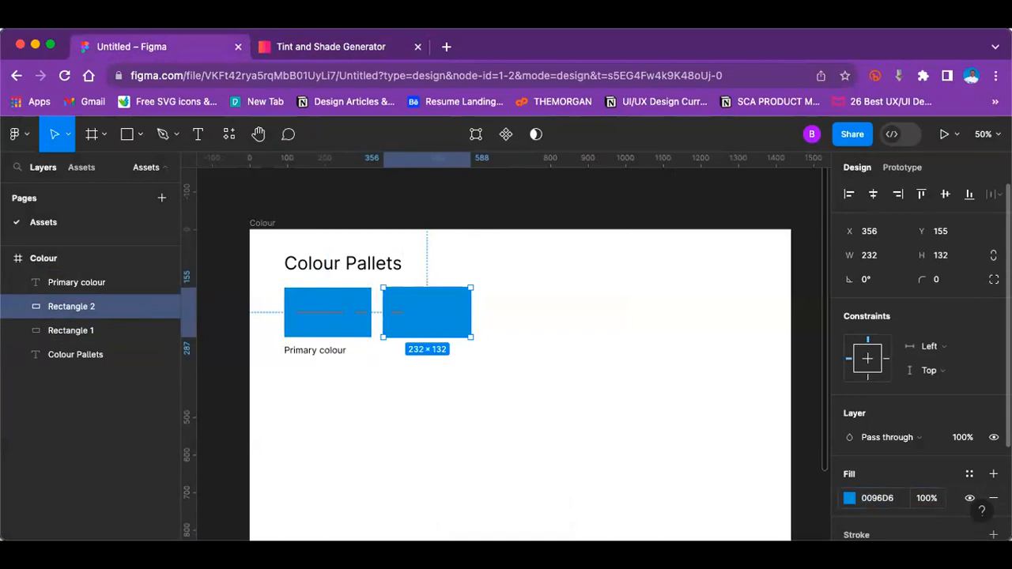
Step: Copy the 10% shade 0087c1 from the Tint & Shade Generator and apply it as the second rectangle's fill in Figma
click(354, 46)
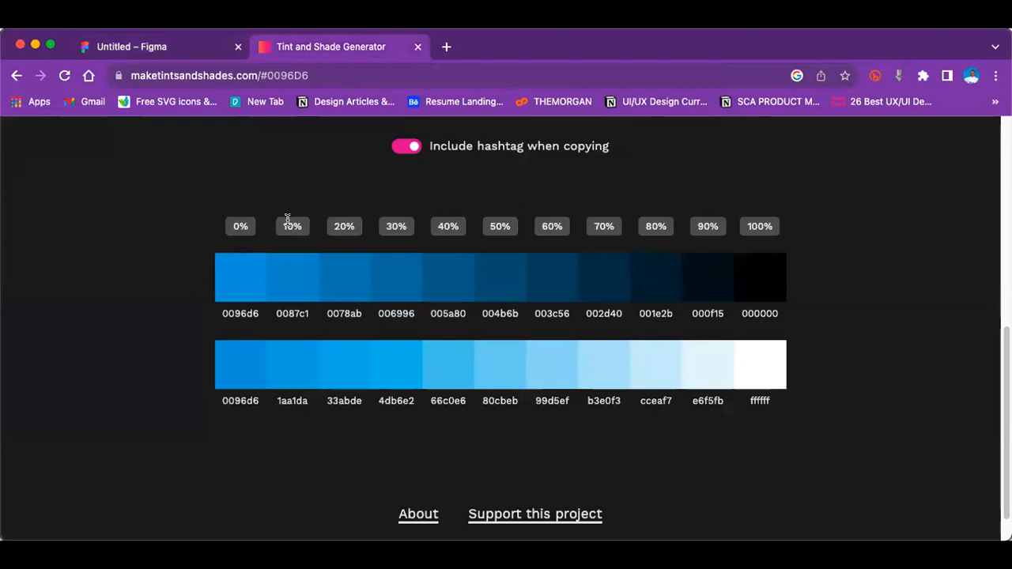
click(306, 277)
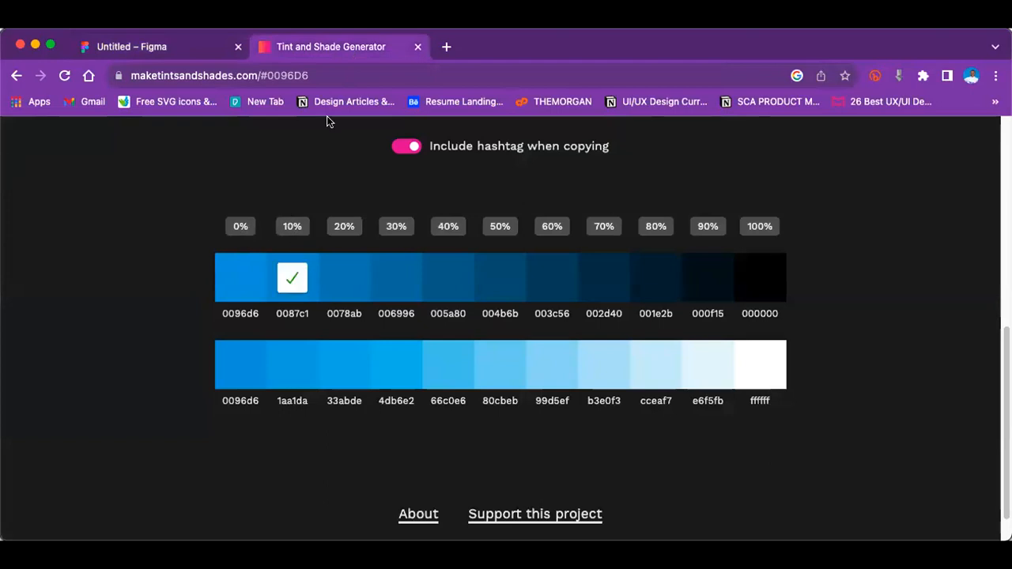
click(192, 45)
click(881, 496)
key(Return)
click(340, 360)
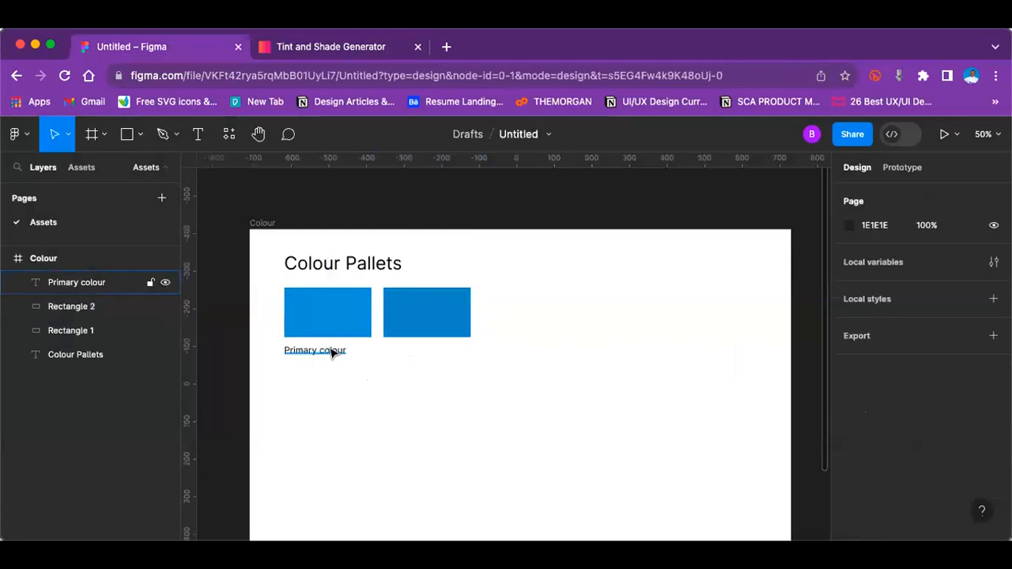
Step: Change the text of the Primary colour label under the first rectangle to "Primary/0"
click(334, 353)
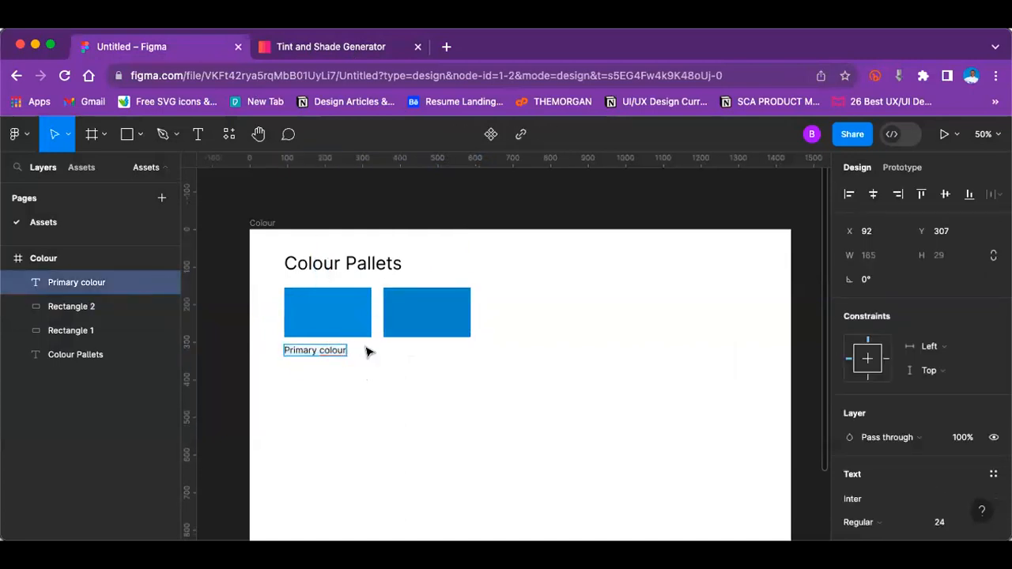
key(BackSpace)
key(BackSpace)
key(BackSpace)
key(BackSpace)
key(BackSpace)
key(BackSpace)
key(BackSpace)
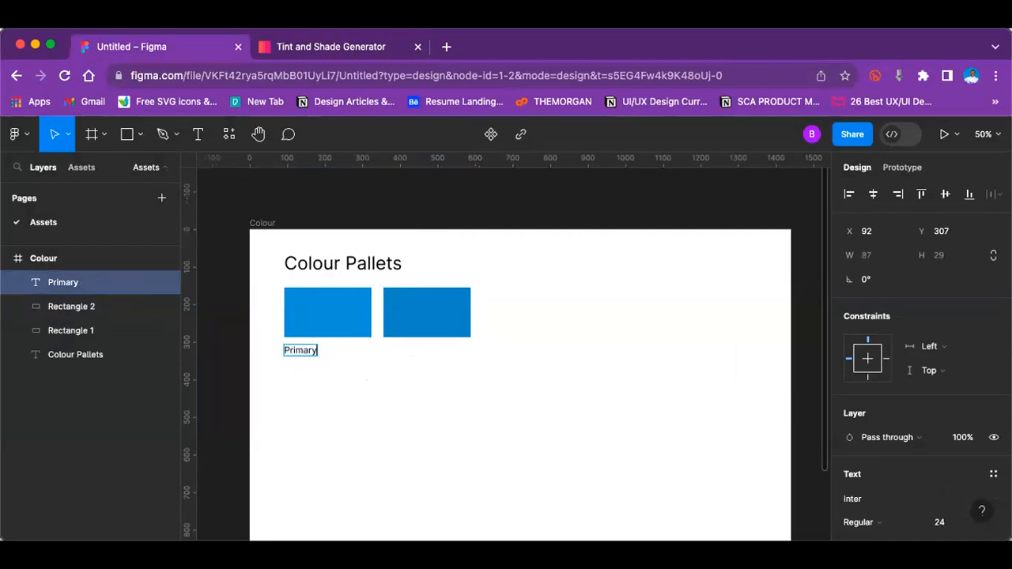
text(/0)
key(Escape)
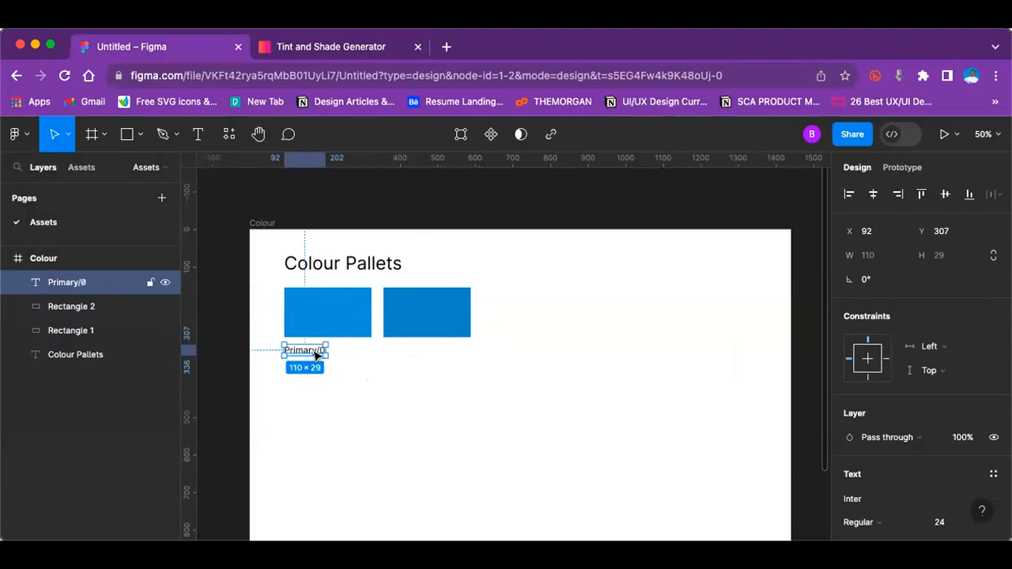
Step: Duplicate the Primary/0 label under the second rectangle at X 356 and change the copy's text to "Primary/10"
key(super+d)
drag(310, 353, 410, 353)
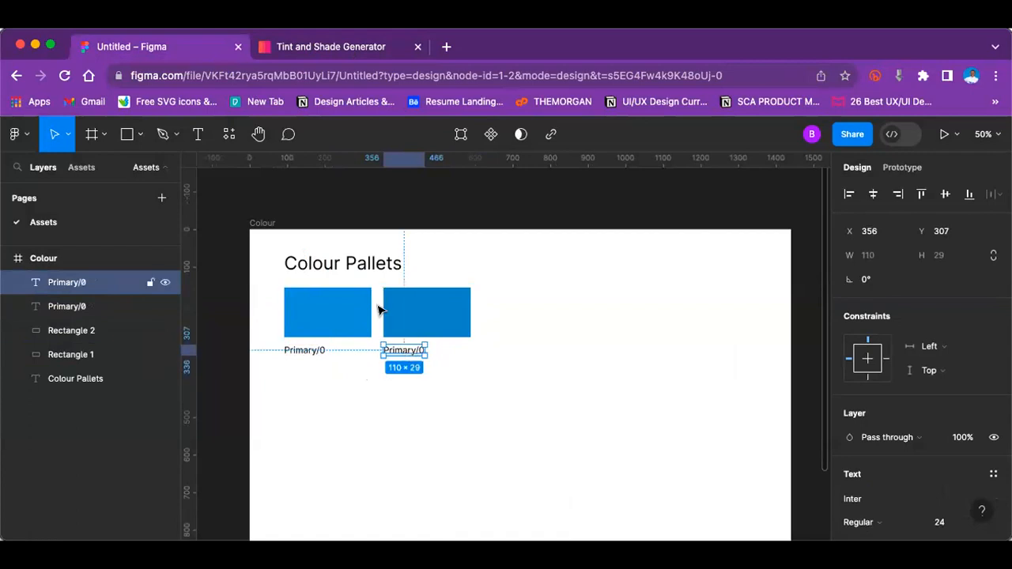
click(291, 48)
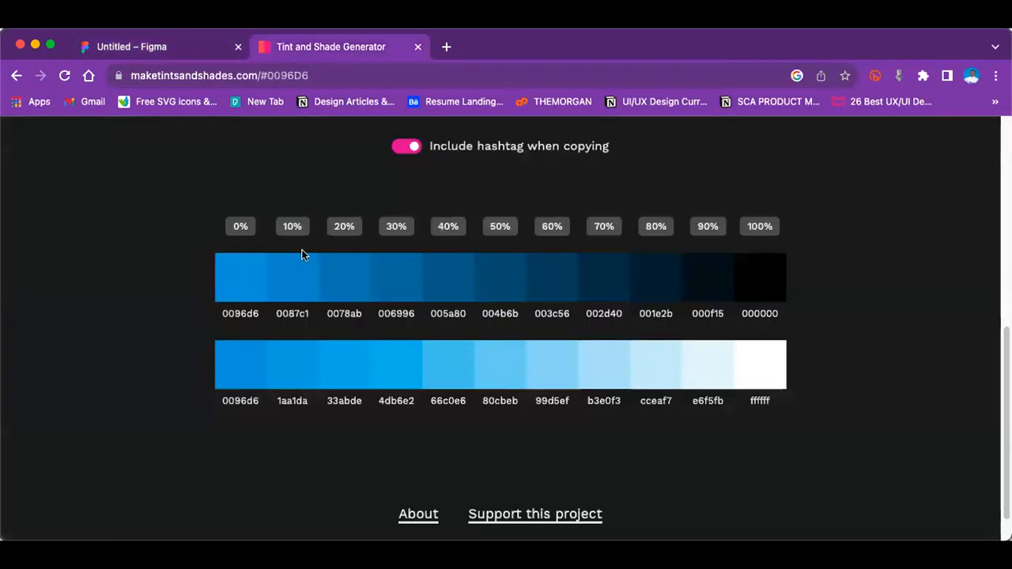
click(210, 52)
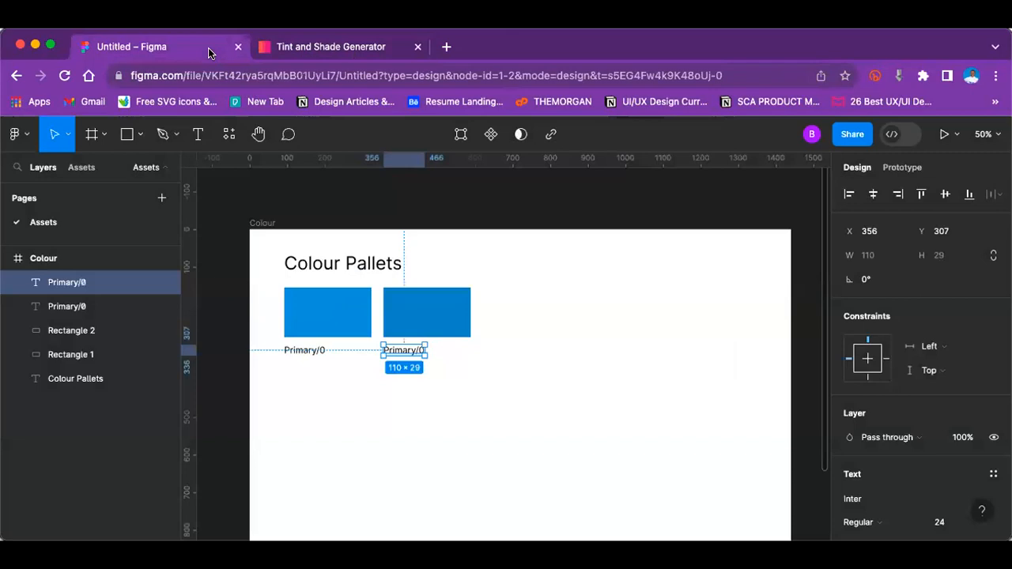
double_click(414, 349)
key(Right)
key(Left)
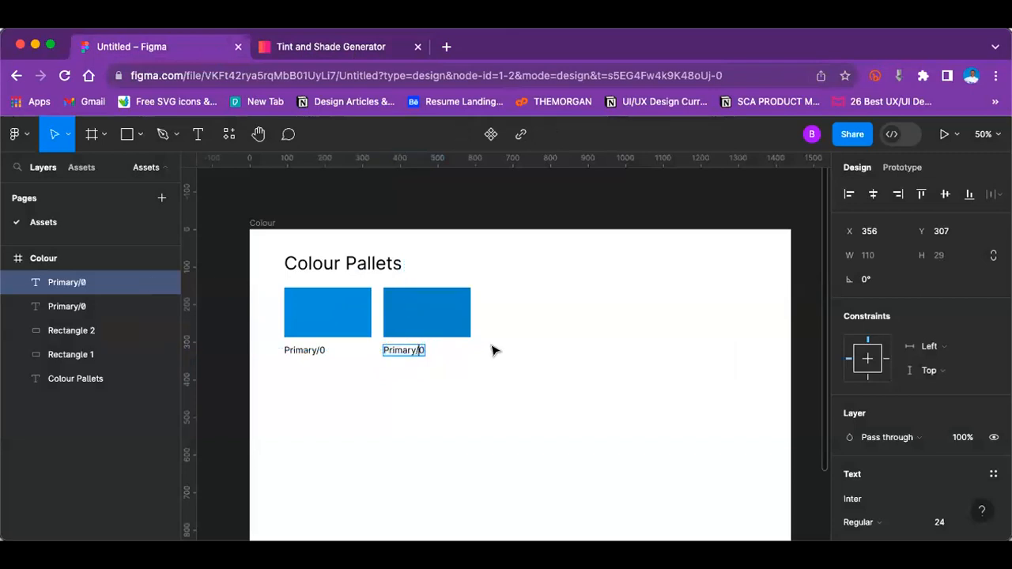
text(1)
key(Escape)
Step: Duplicate the second rectangle and place the copy in the same row at X 620
click(434, 306)
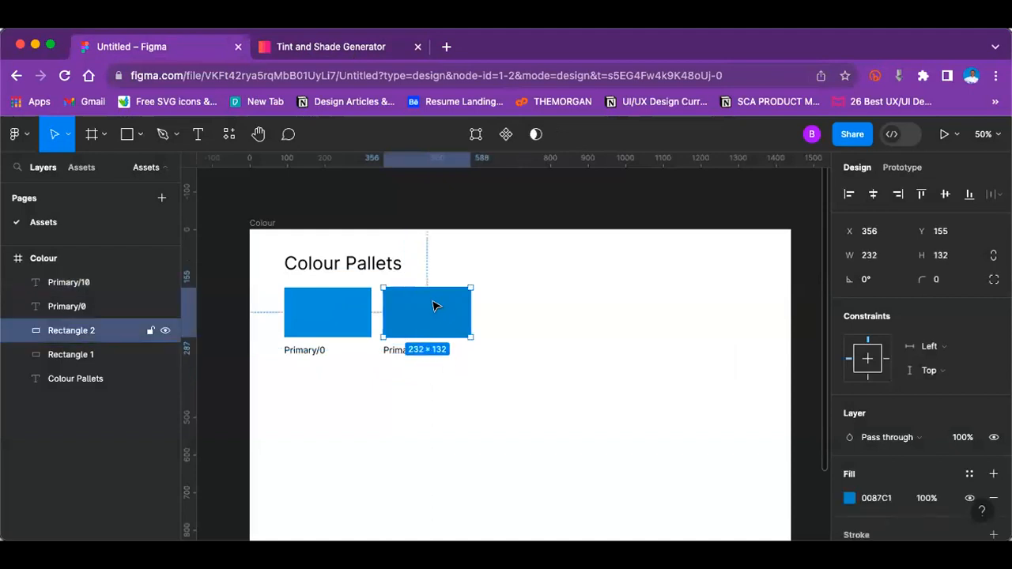
key(ctrl+d)
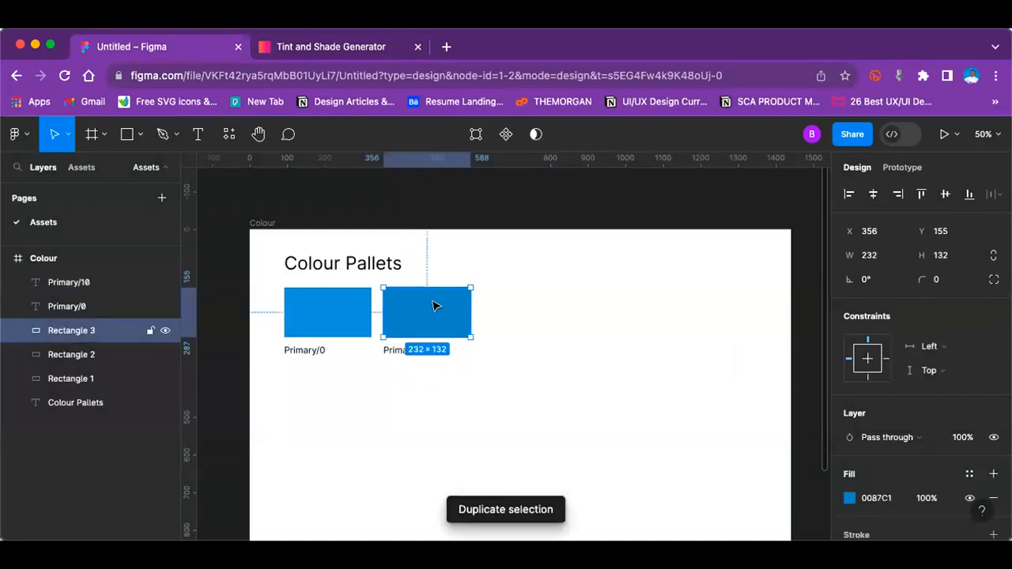
drag(464, 313, 535, 307)
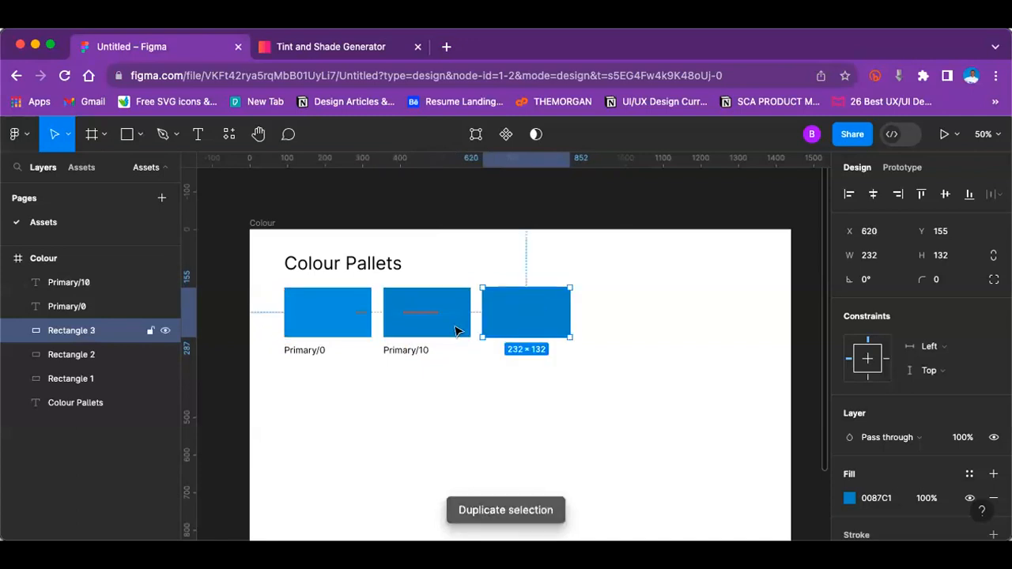
Step: Copy the 20% shade 0078ab from the Tint & Shade Generator and apply it as the third rectangle's fill in Figma
click(286, 50)
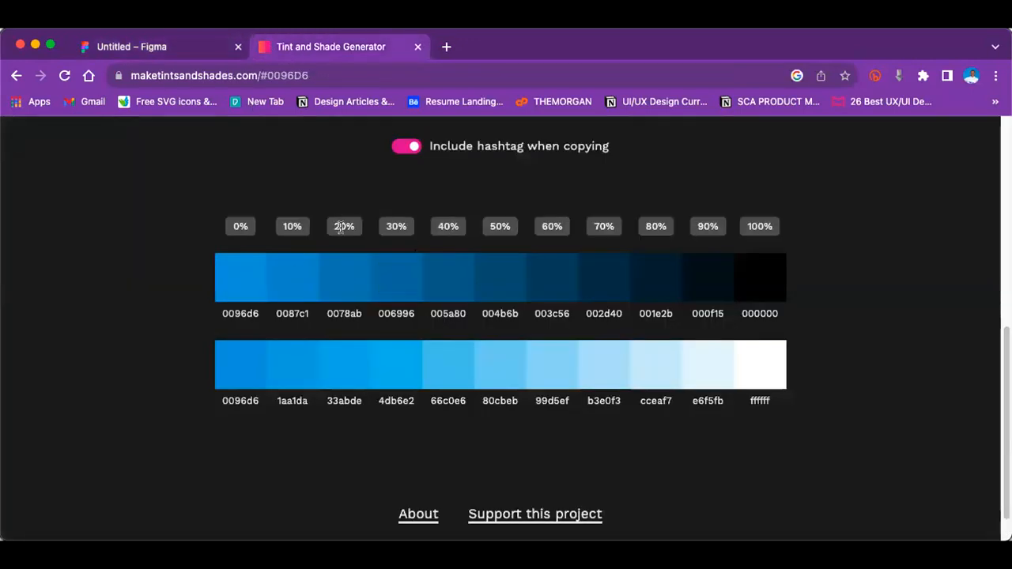
click(344, 287)
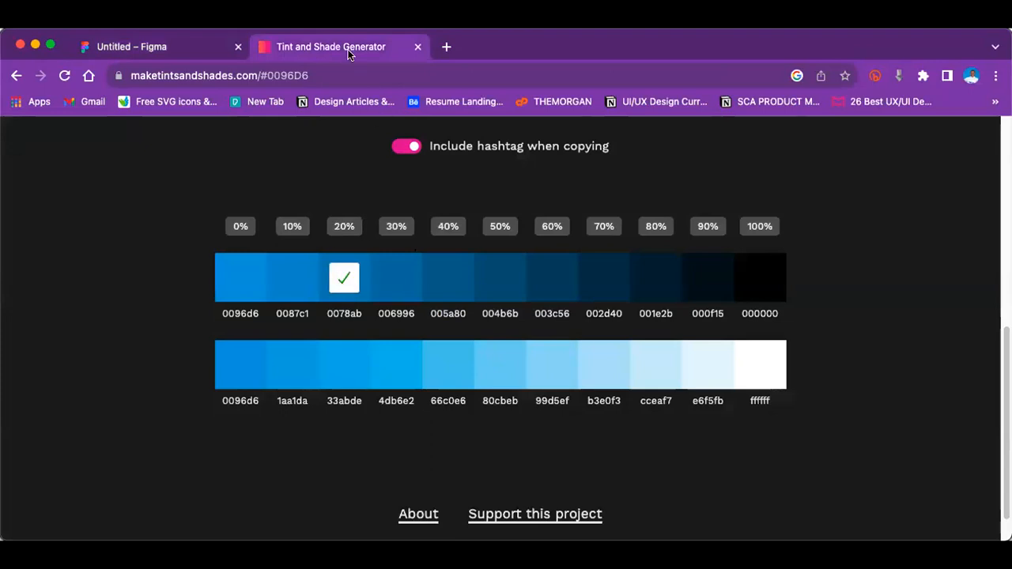
click(190, 46)
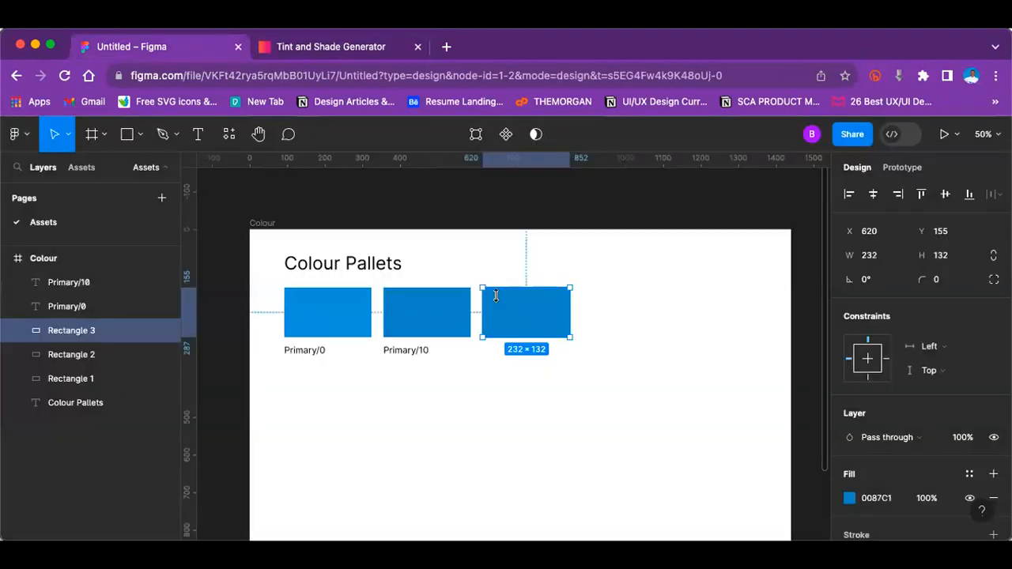
click(886, 500)
key(super+v)
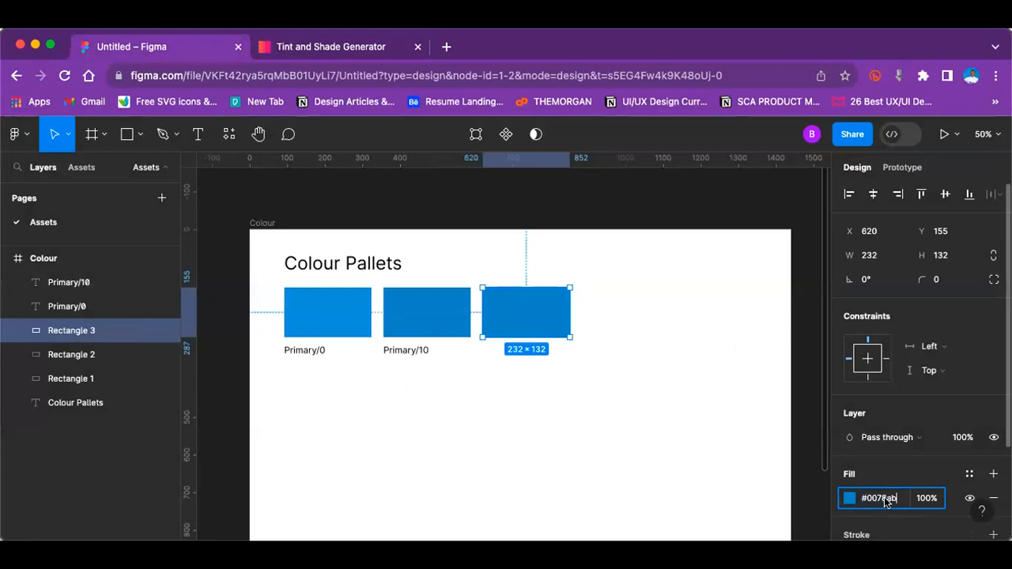
key(Return)
key(Escape)
Step: Duplicate the third rectangle and place the copy in the same row at X 884
click(544, 307)
key(super+d)
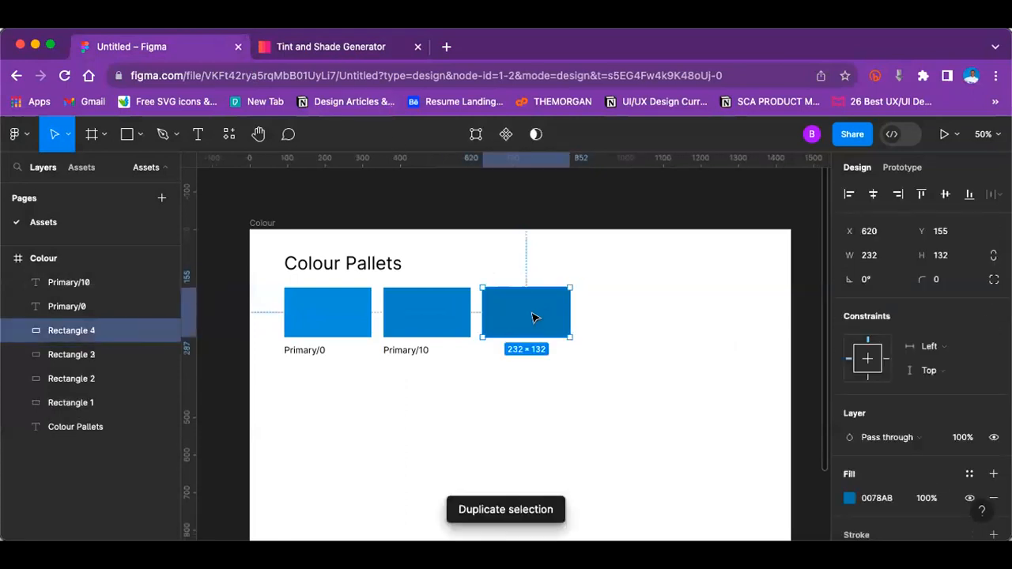
drag(535, 326, 634, 327)
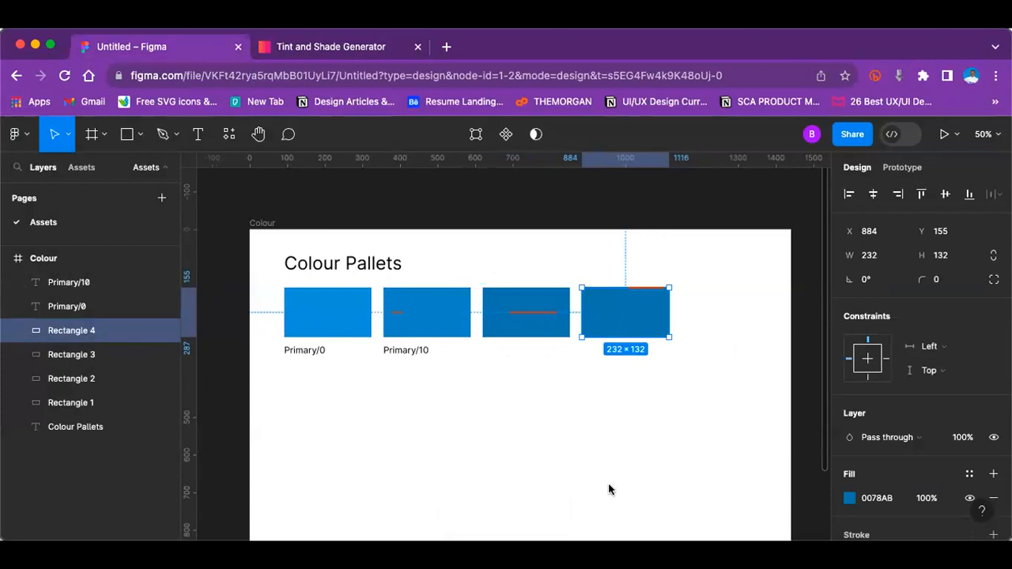
Step: Copy the 70% shade 002d40 from the Tint & Shade Generator and apply it as the fourth rectangle's fill in Figma
click(330, 46)
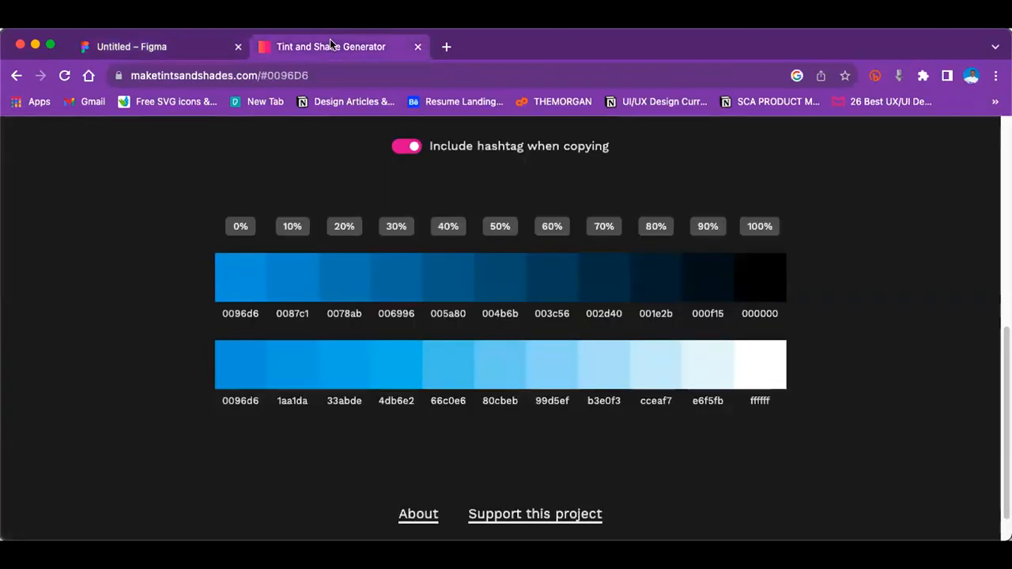
click(607, 270)
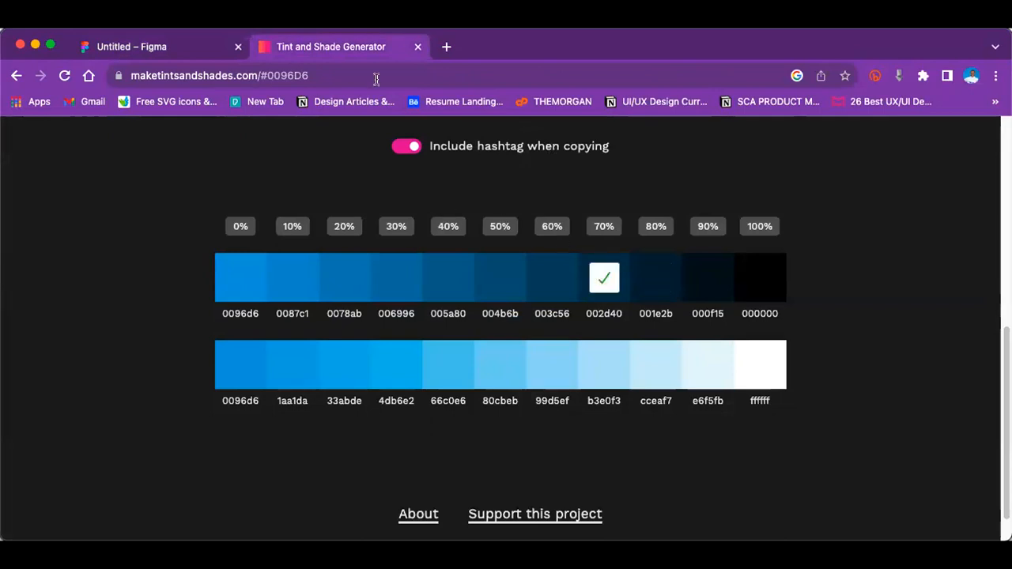
click(197, 46)
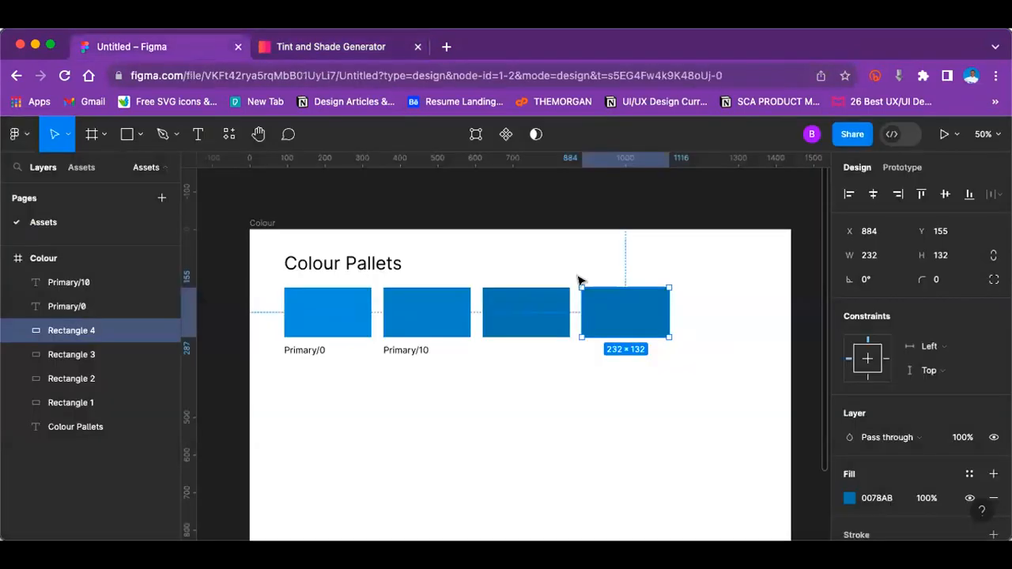
click(876, 498)
key(ctrl+v)
key(Return)
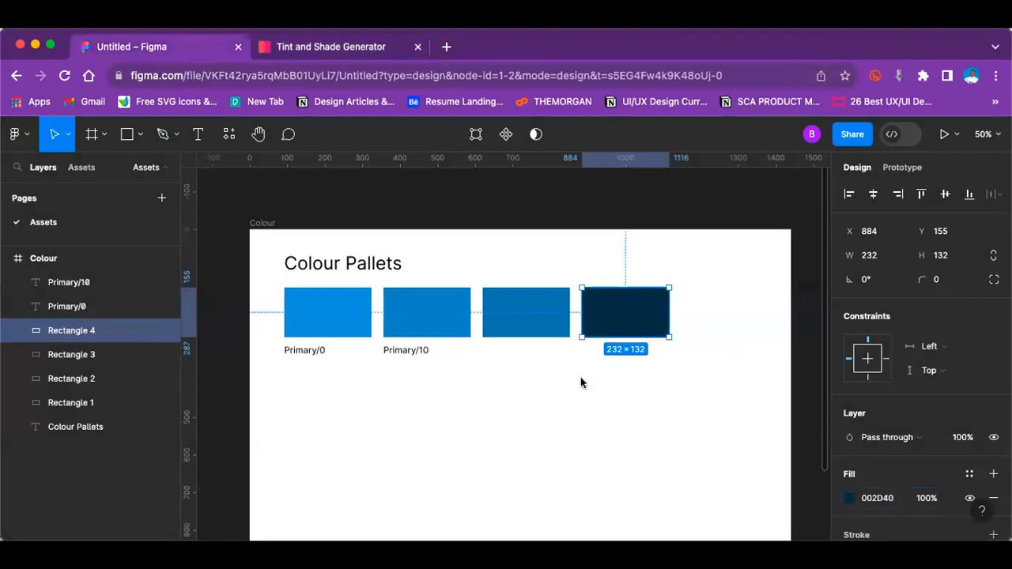
Step: Copy the generator's 90% shade 000f15, then duplicate the fourth rectangle in Figma at X 1148 and fill the copy with that shade
click(321, 47)
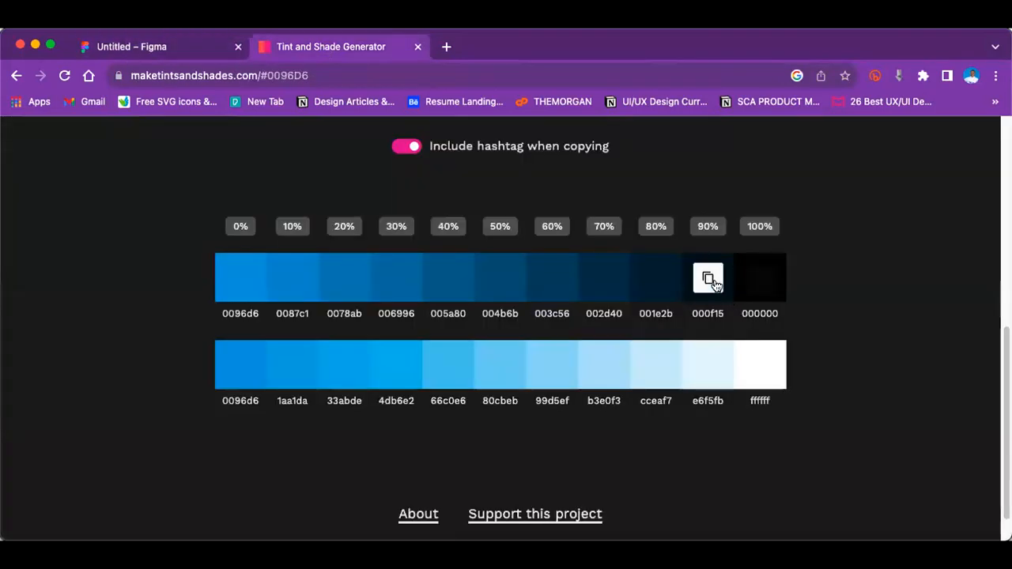
click(709, 277)
click(203, 43)
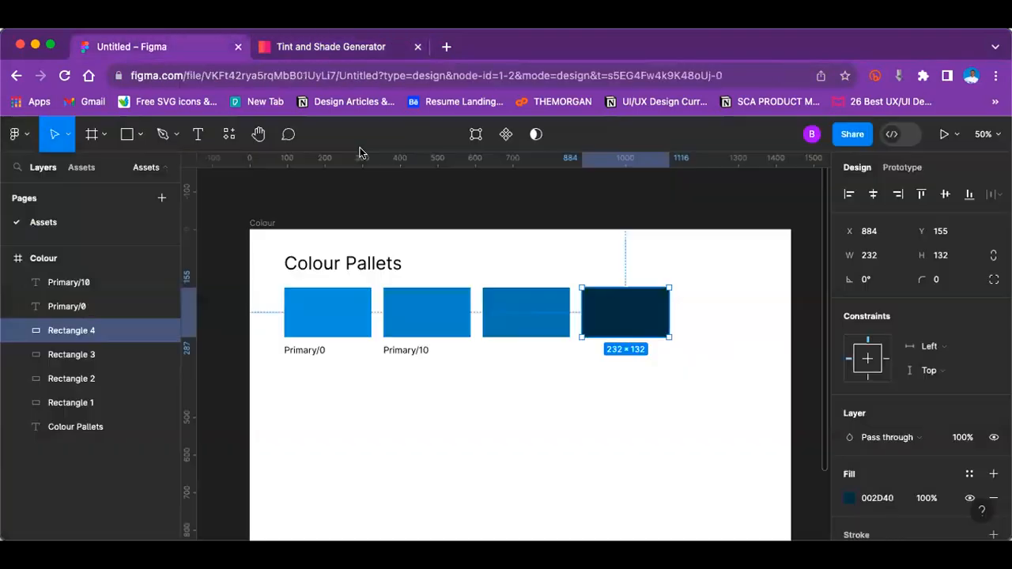
key(super+d)
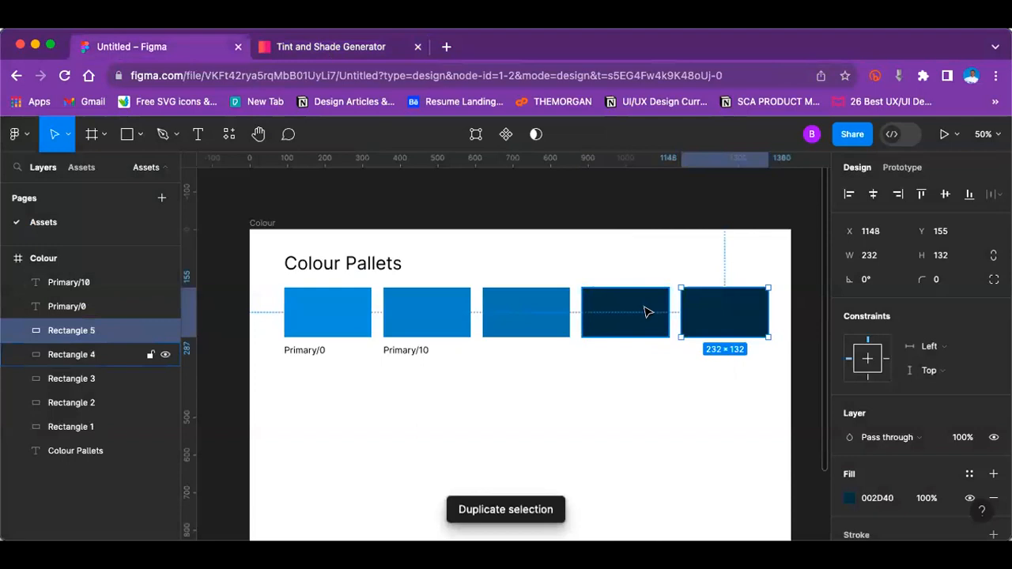
click(871, 498)
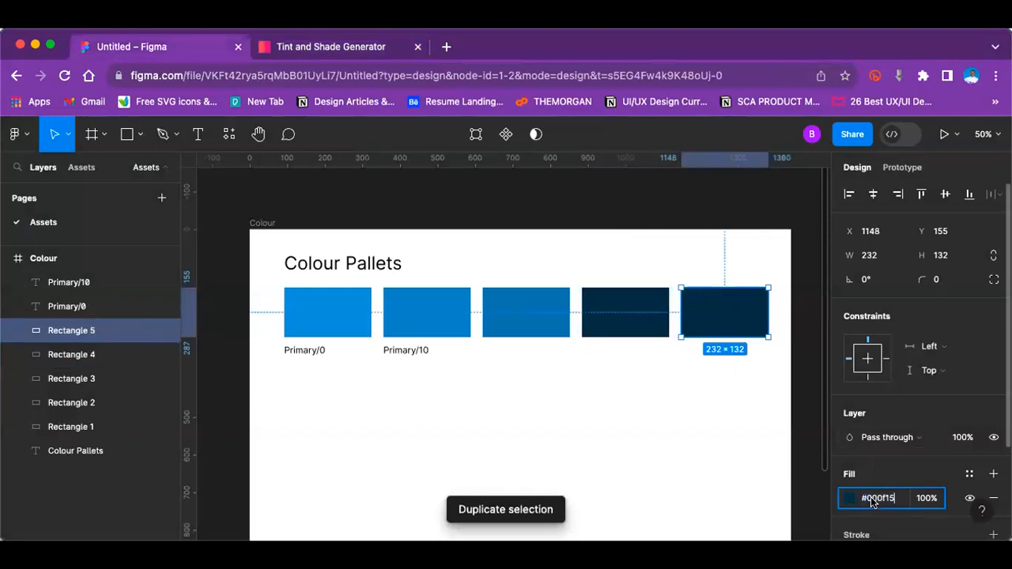
key(super+v)
key(Return)
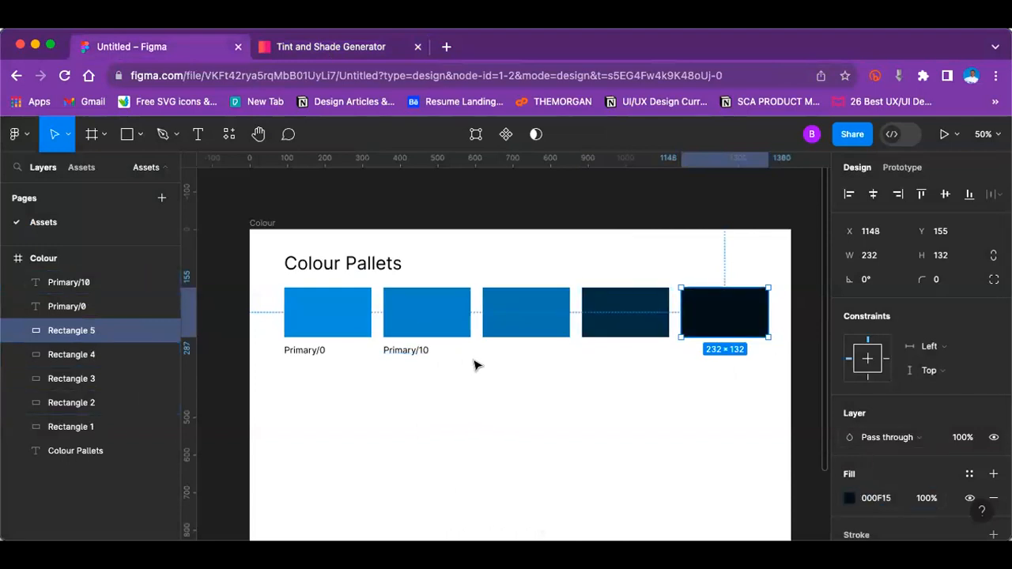
click(436, 373)
Step: Duplicate the Primary/10 label three times, placing the copies under the third, fourth and fifth rectangles at X 620, 884 and 1148
scroll(642, 329, down, 3)
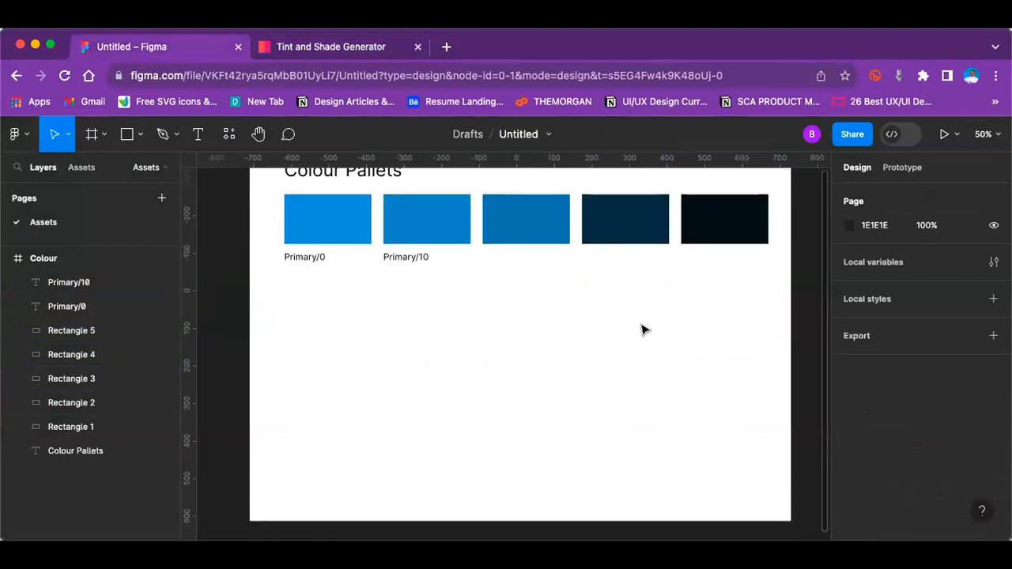
scroll(637, 332, up, 1)
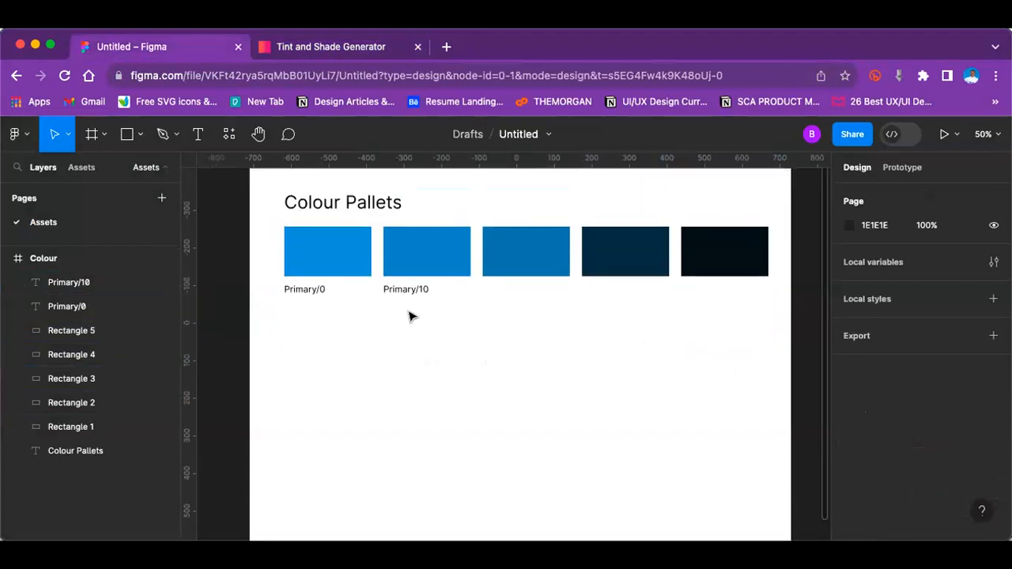
scroll(356, 309, up, 1)
click(296, 306)
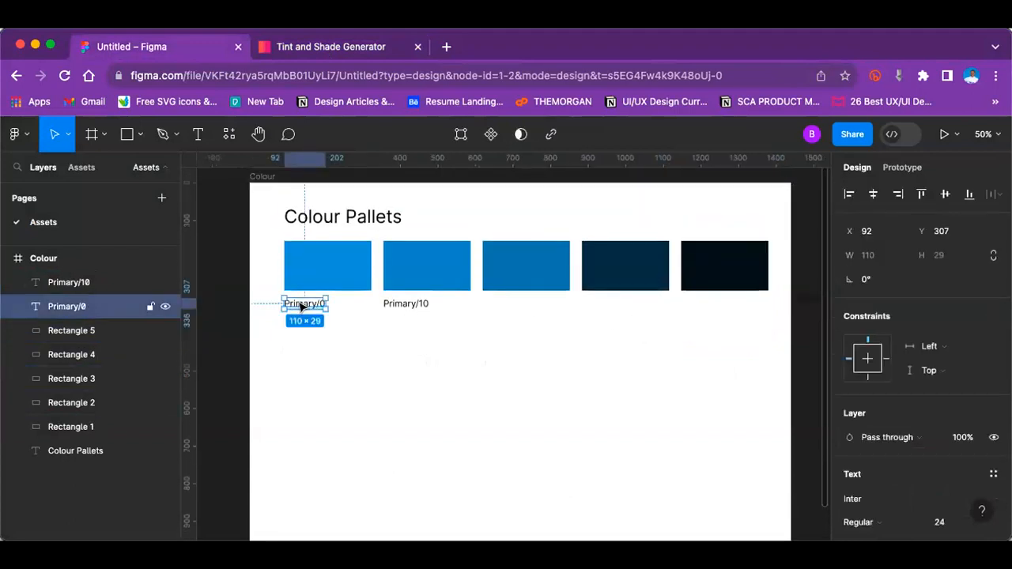
click(408, 307)
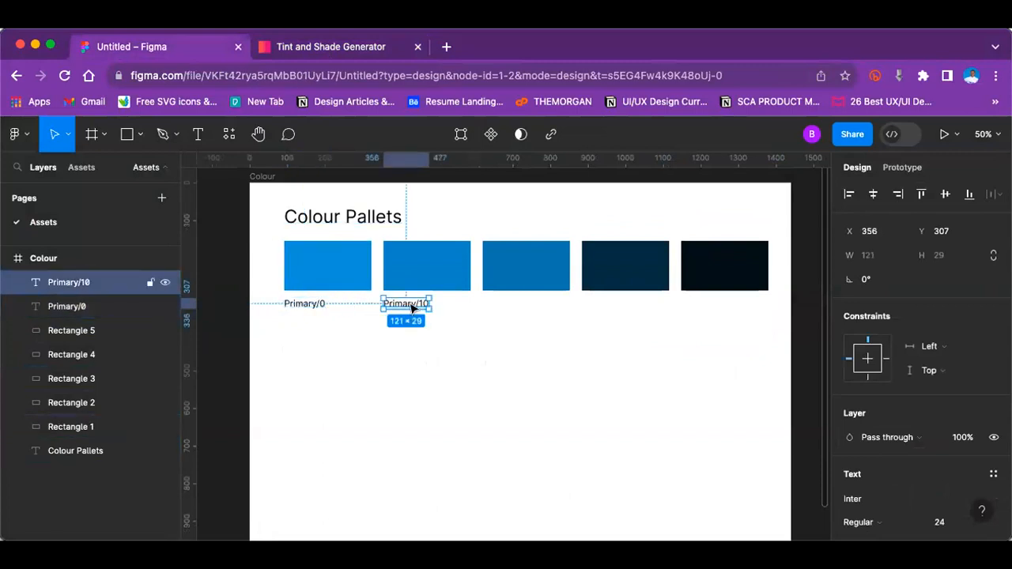
key(super+d)
drag(414, 306, 519, 309)
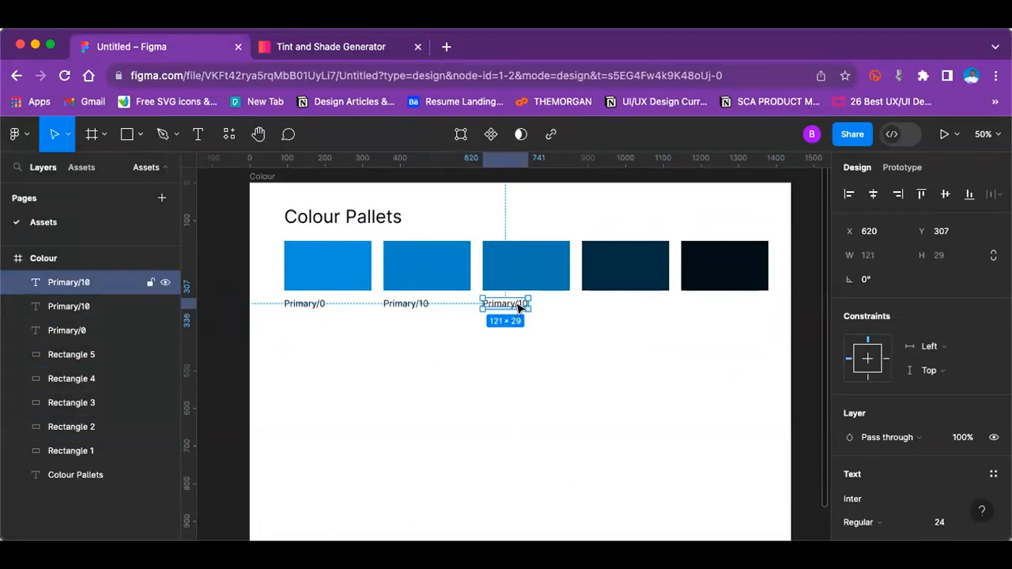
key(super+d)
key(super+d)
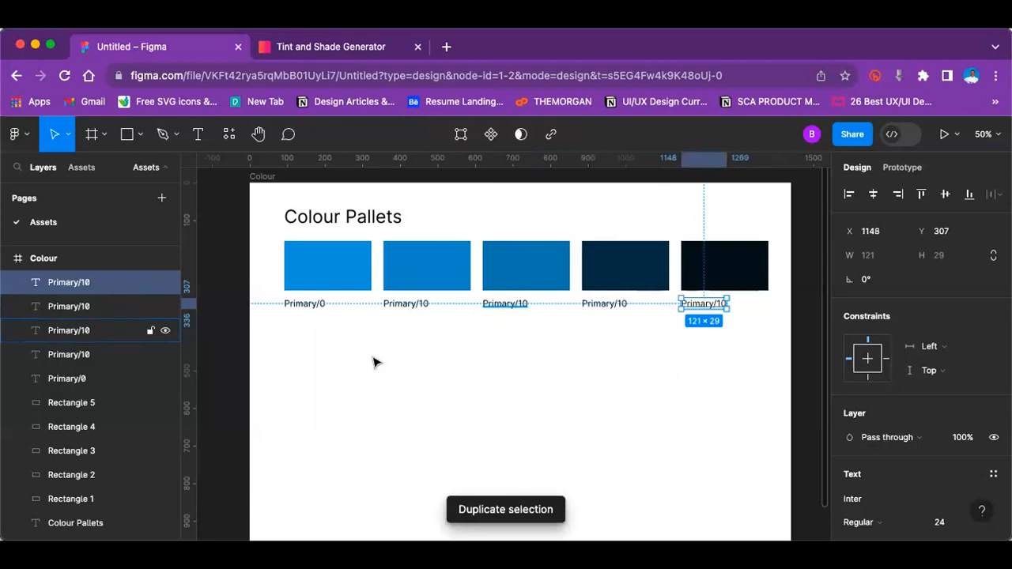
key(Escape)
Step: Check the shade percentages in the generator, and change the labels under the third and fourth rectangles to "Primary/20" and "Primary/40"
click(295, 48)
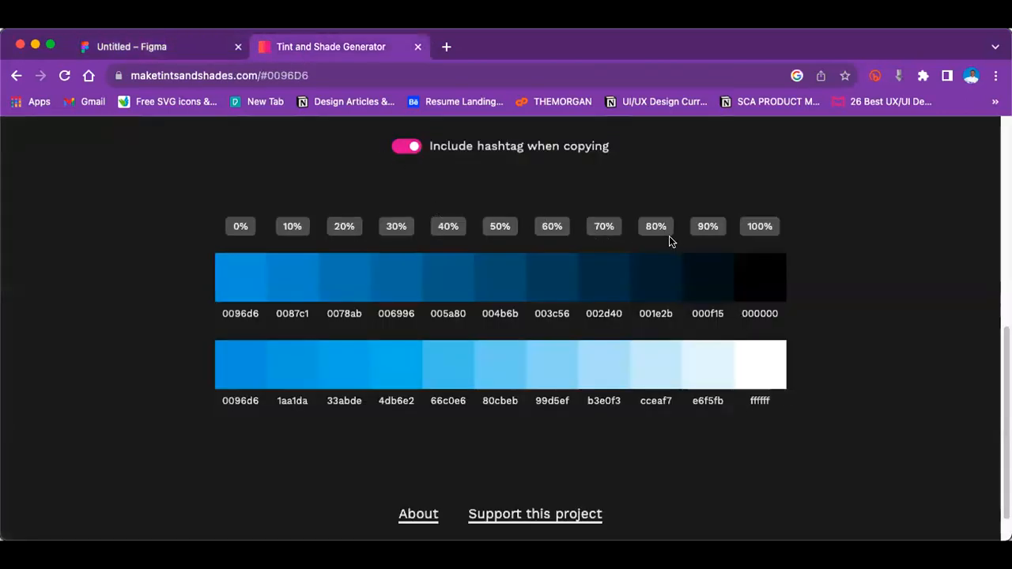
click(199, 47)
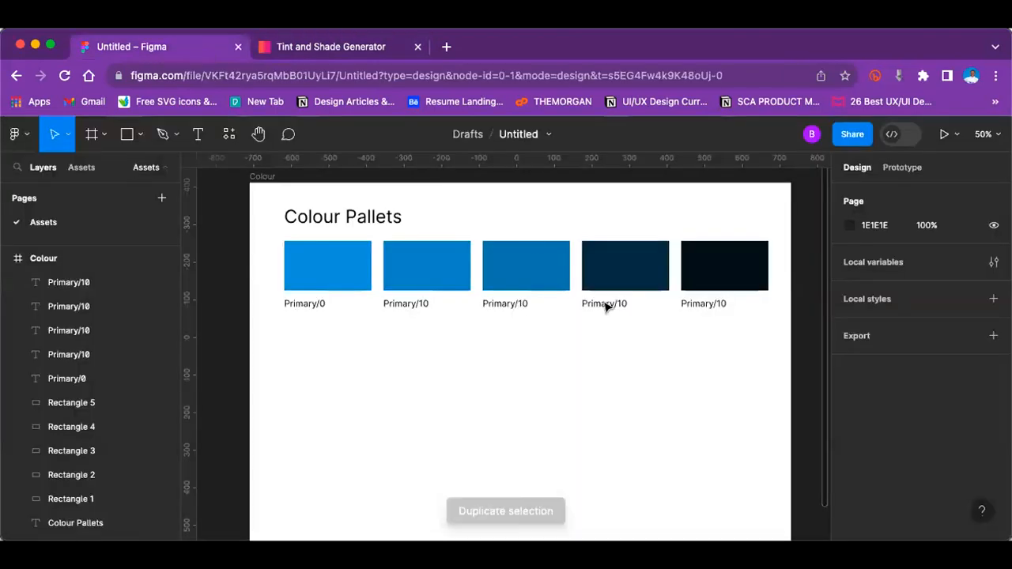
click(622, 304)
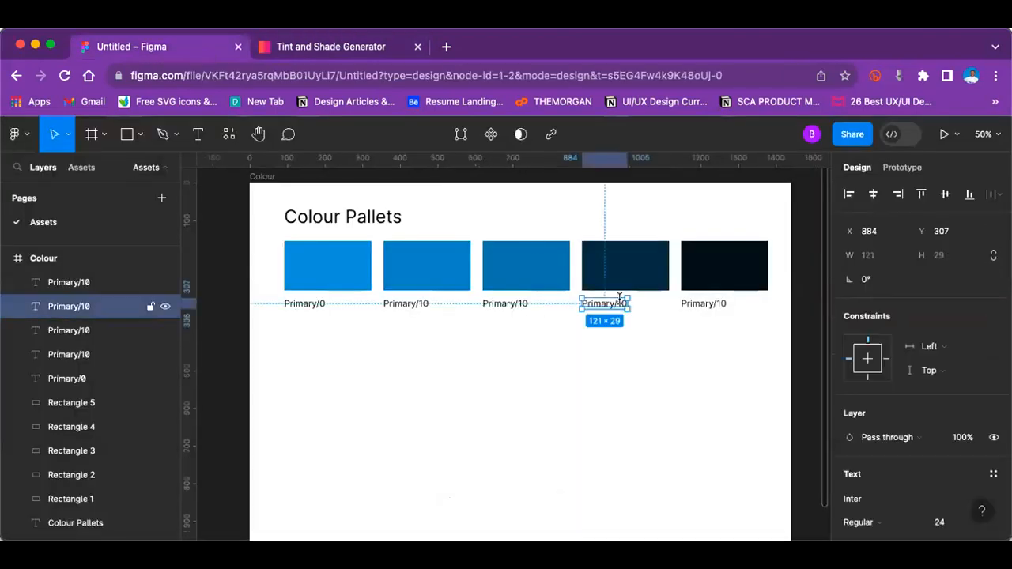
click(524, 302)
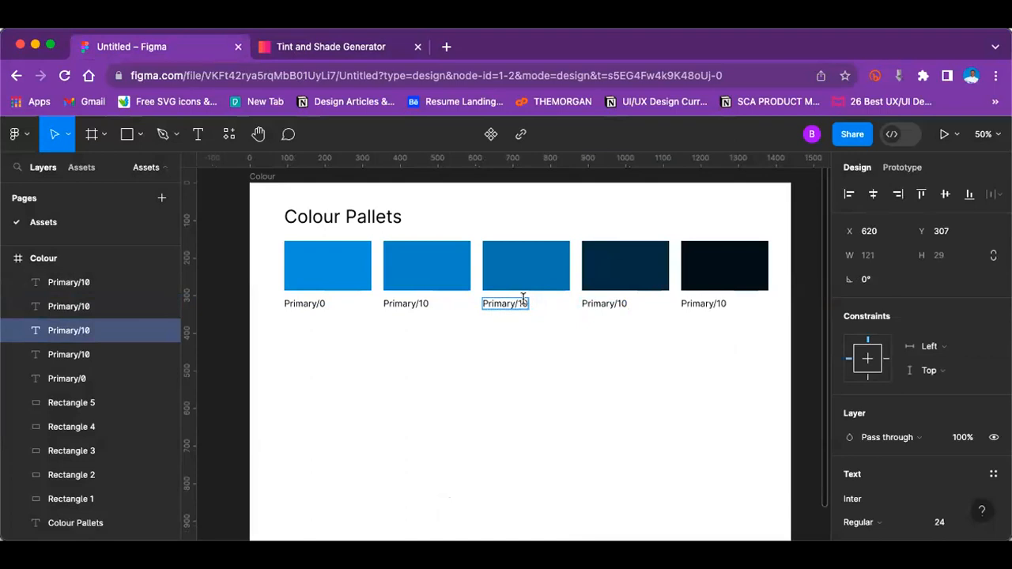
key(BackSpace)
text(2)
double_click(621, 302)
key(BackSpace)
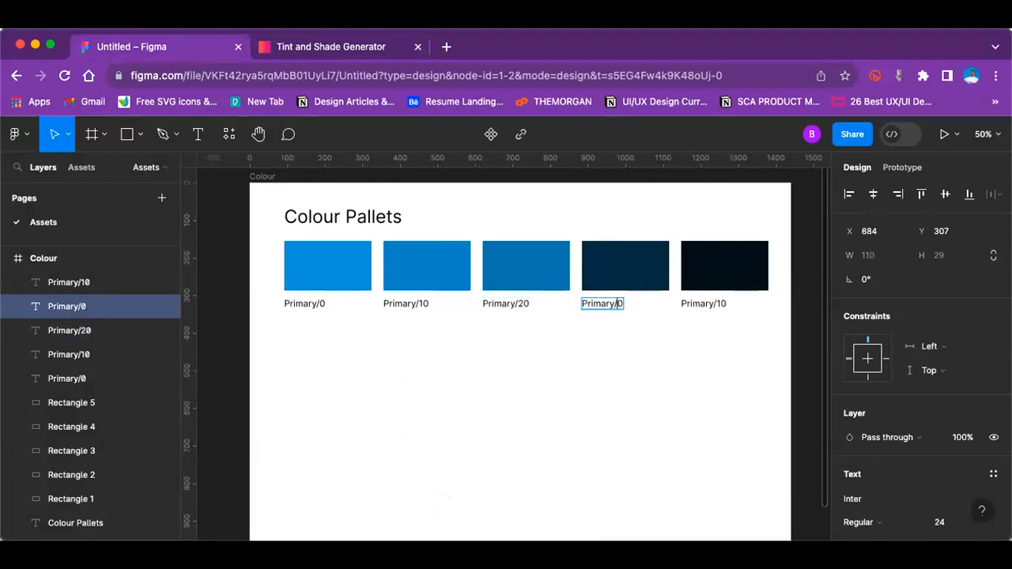
text(4)
Step: Change the text of the label under the fifth rectangle to "Primary/90"
double_click(721, 303)
key(BackSpace)
text(09)
key(BackSpace)
key(BackSpace)
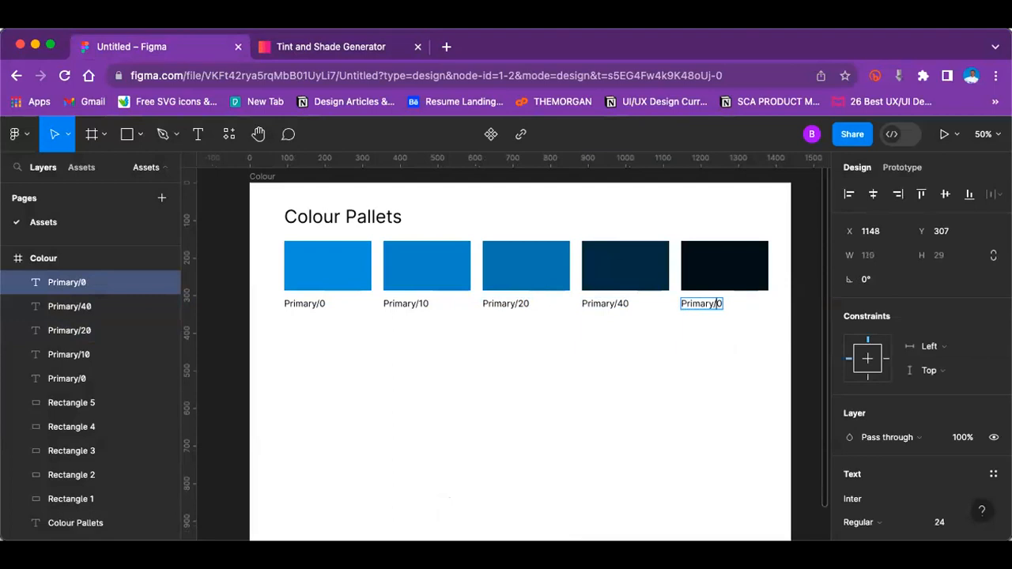
text(9)
click(405, 391)
click(404, 391)
Step: Move all five swatches and their labels down together to widen the gap beneath the Colour Pallets heading
scroll(405, 391, down, 2)
scroll(411, 390, up, 2)
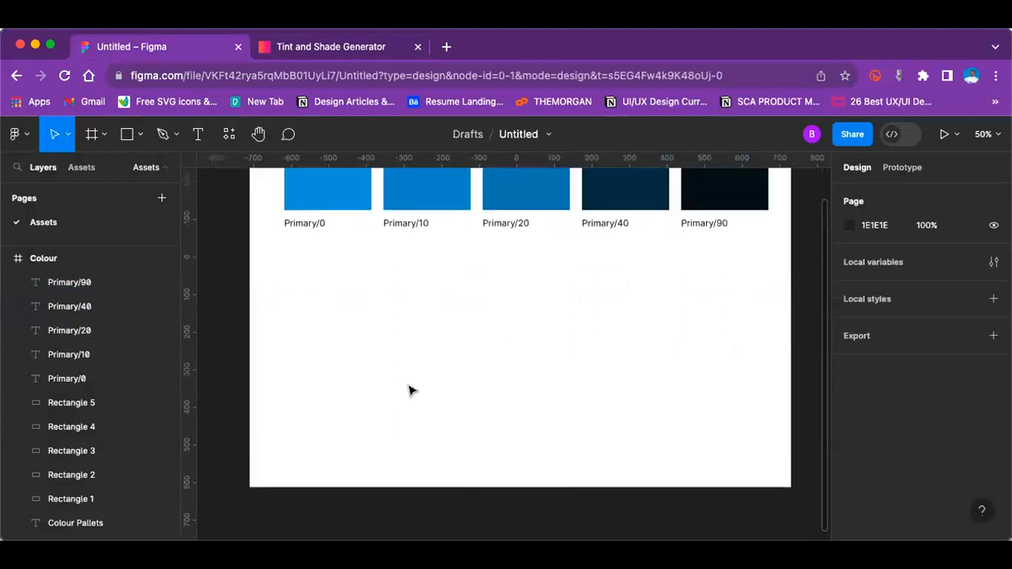
drag(245, 215, 707, 281)
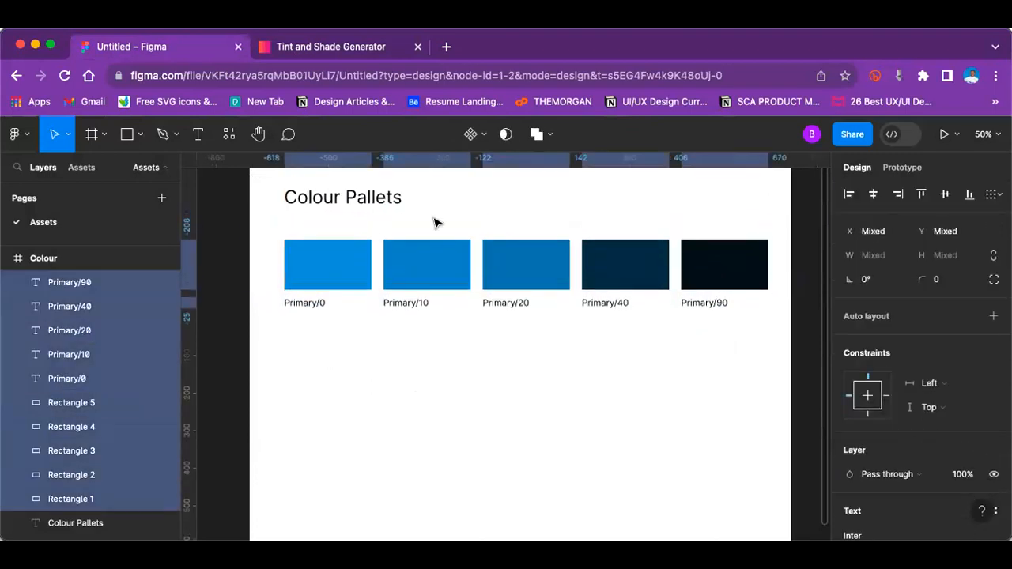
Step: Duplicate the Colour Pallets heading and place the copy directly beneath it at X 92, Y 133
click(393, 203)
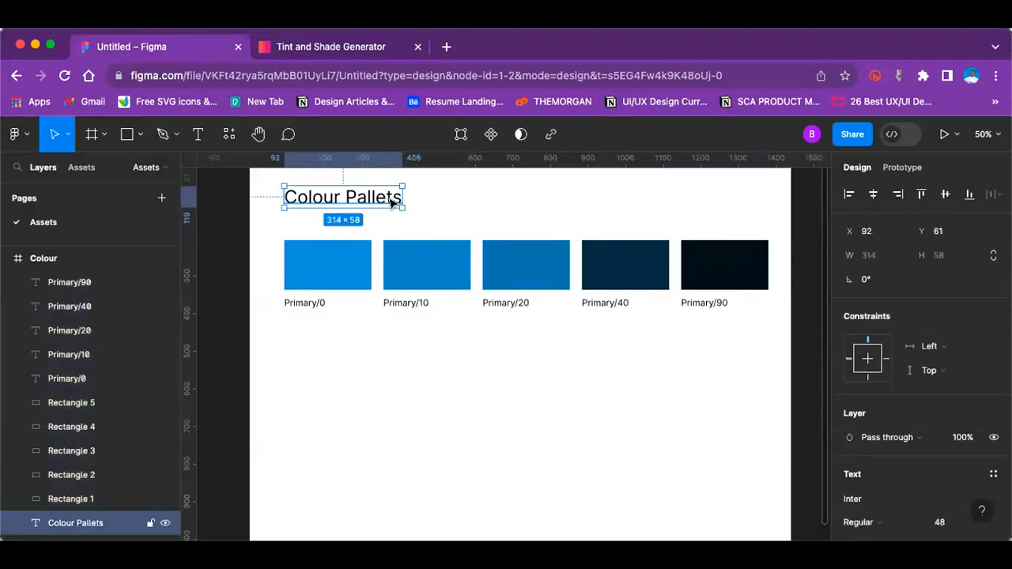
key(super+d)
drag(381, 199, 379, 228)
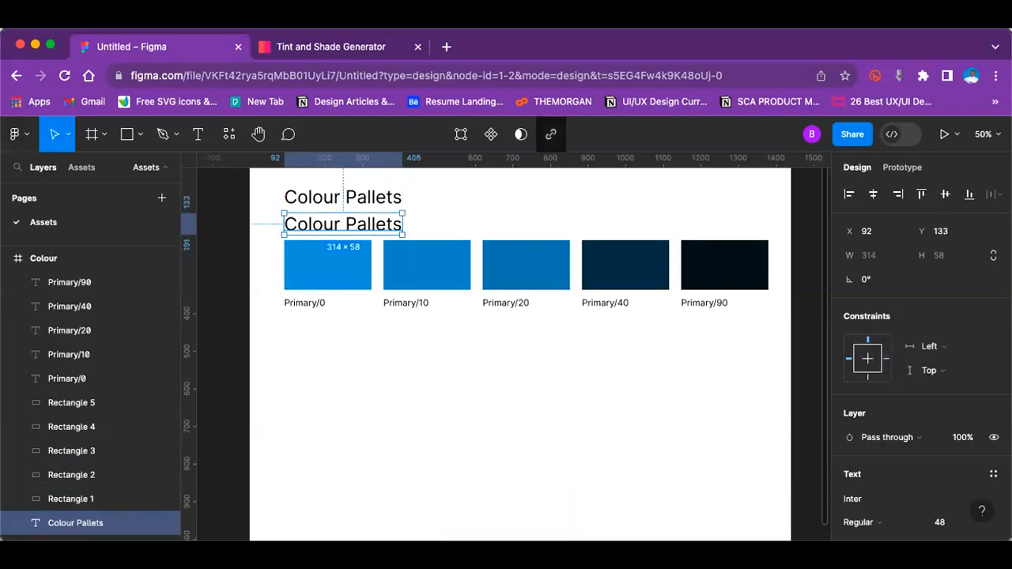
Step: Set the duplicated heading's font size to 32, nudge it slightly down, and change its text to "Primary colour"
scroll(939, 460, down, 2)
scroll(941, 443, down, 3)
click(984, 237)
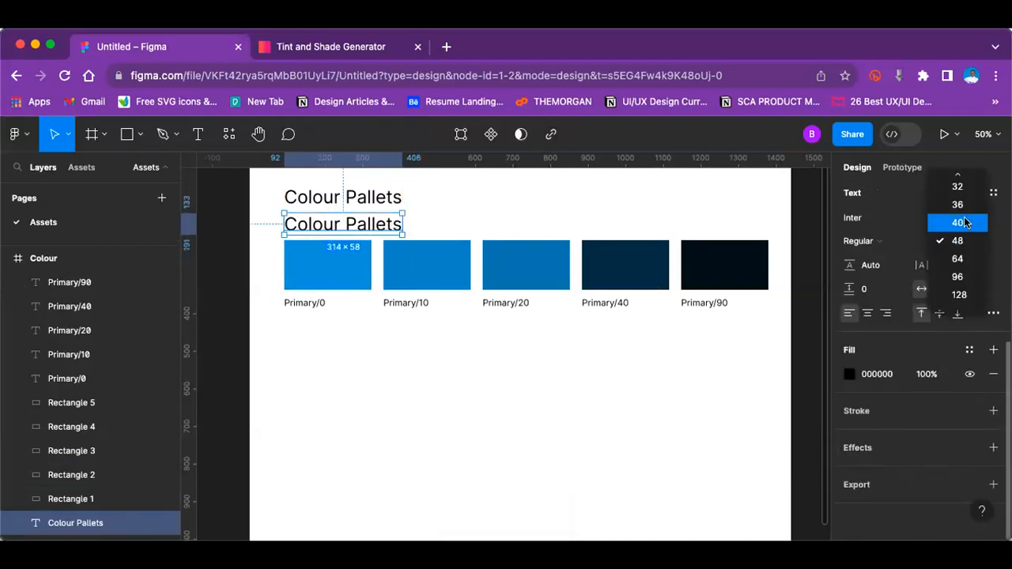
click(957, 188)
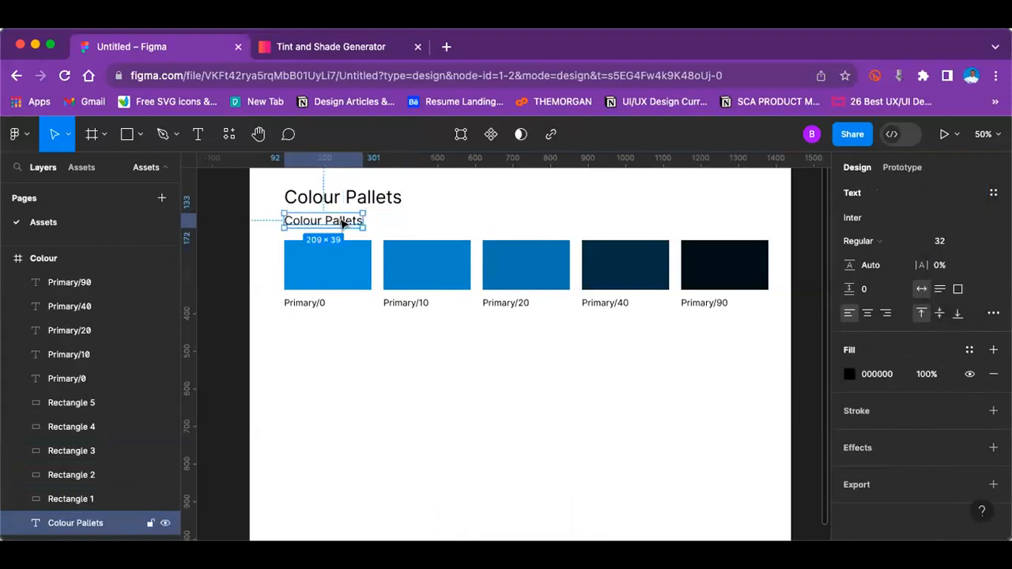
drag(344, 230, 342, 228)
double_click(338, 225)
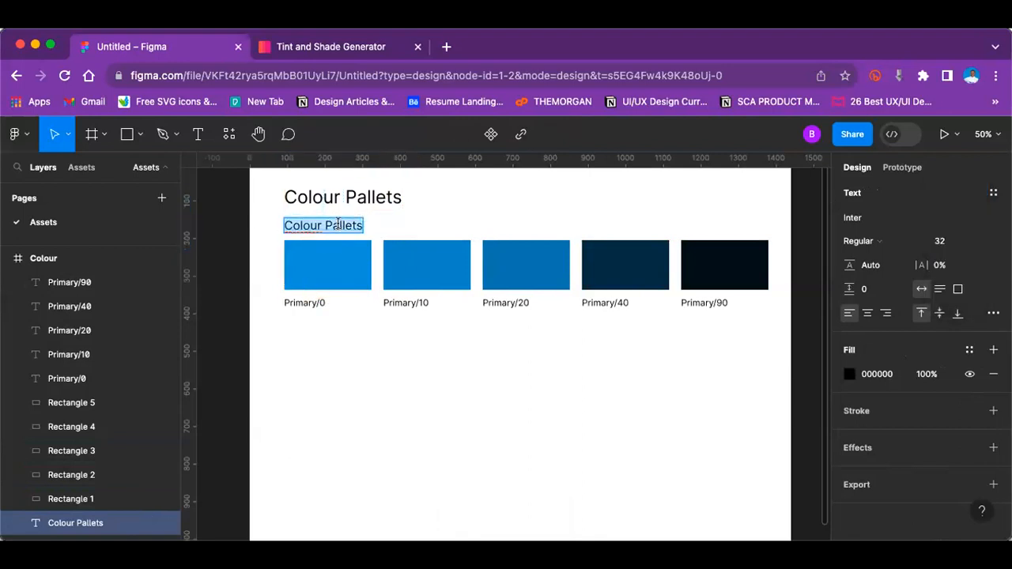
text(Primary )
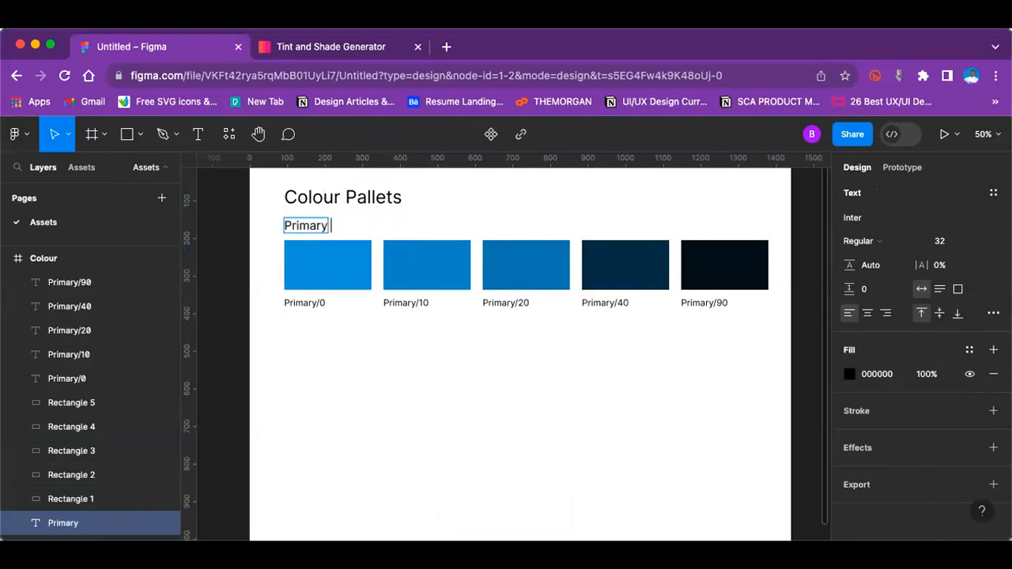
text(colour)
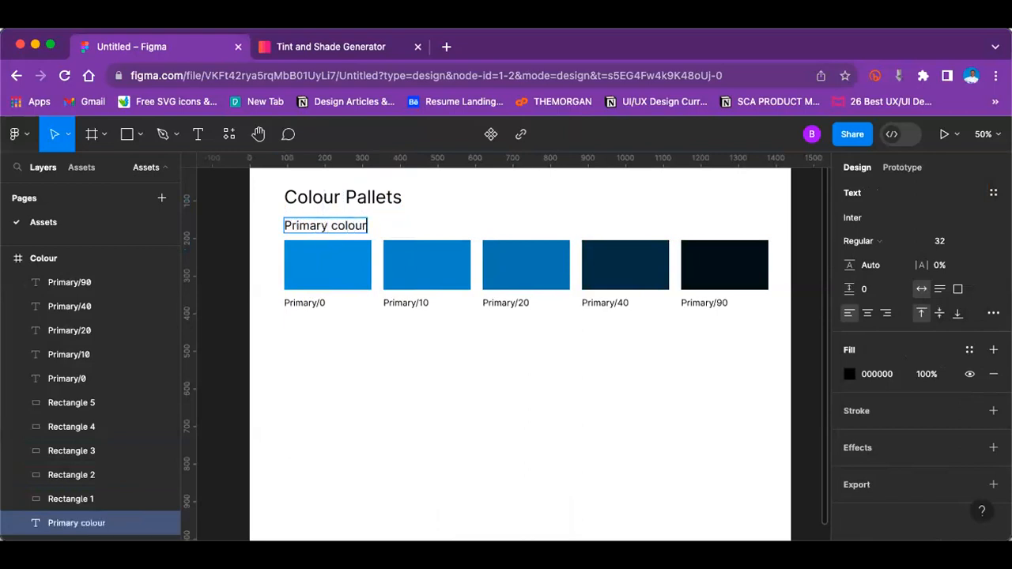
Step: Set the font weight of the Colour Pallets heading to Extra Bold
double_click(314, 193)
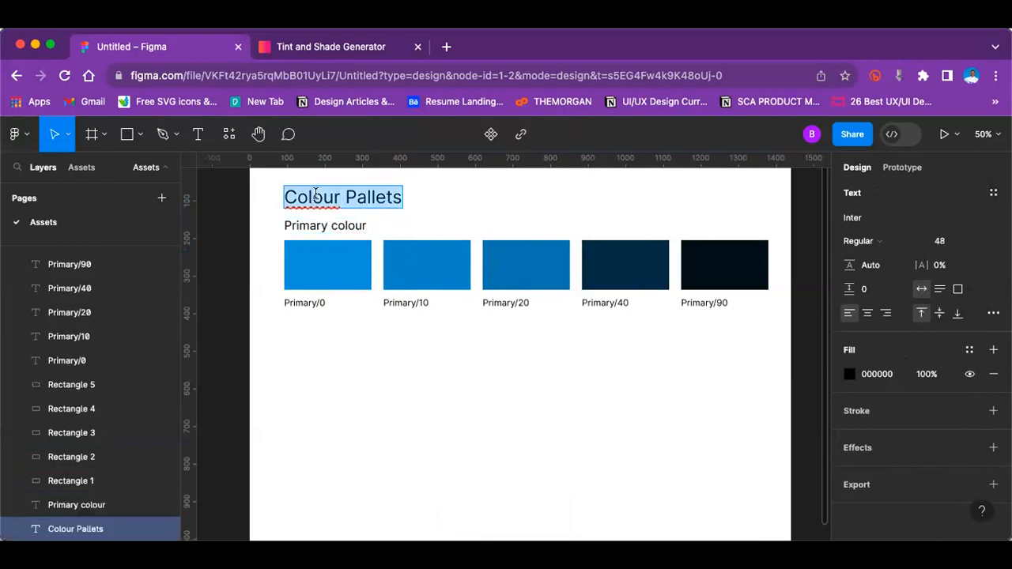
click(876, 241)
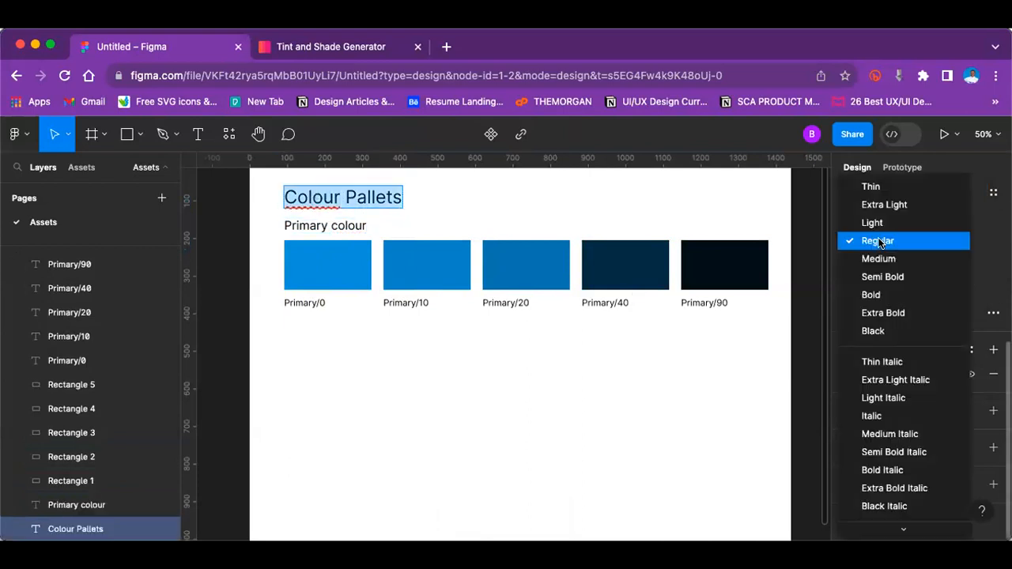
click(891, 312)
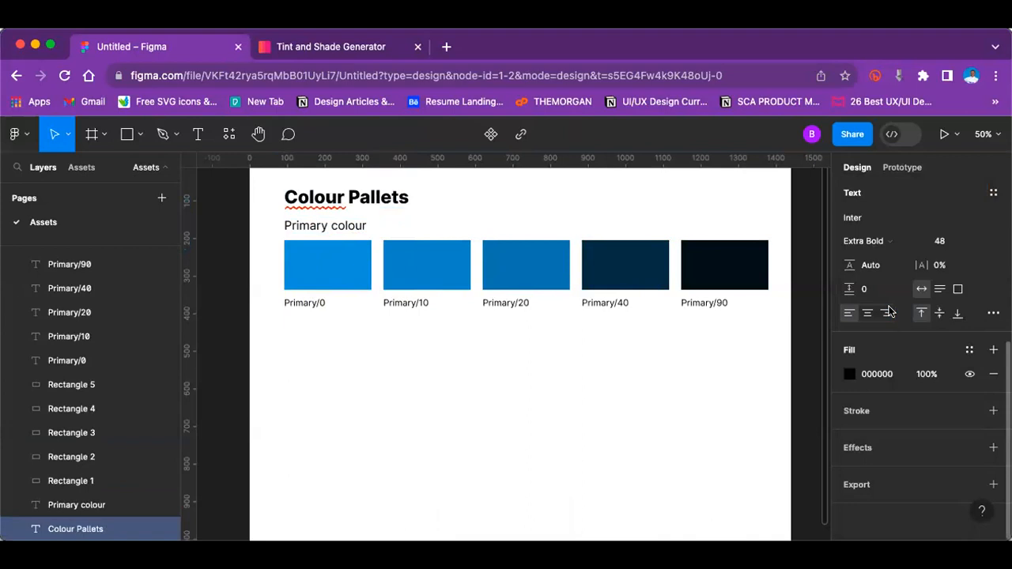
click(233, 292)
click(228, 286)
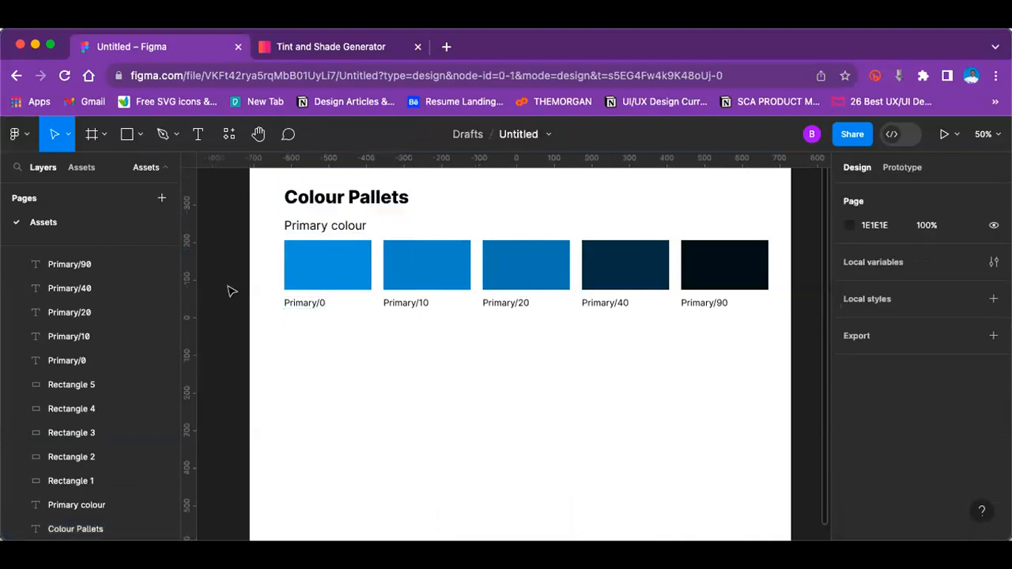
scroll(230, 291, down, 3)
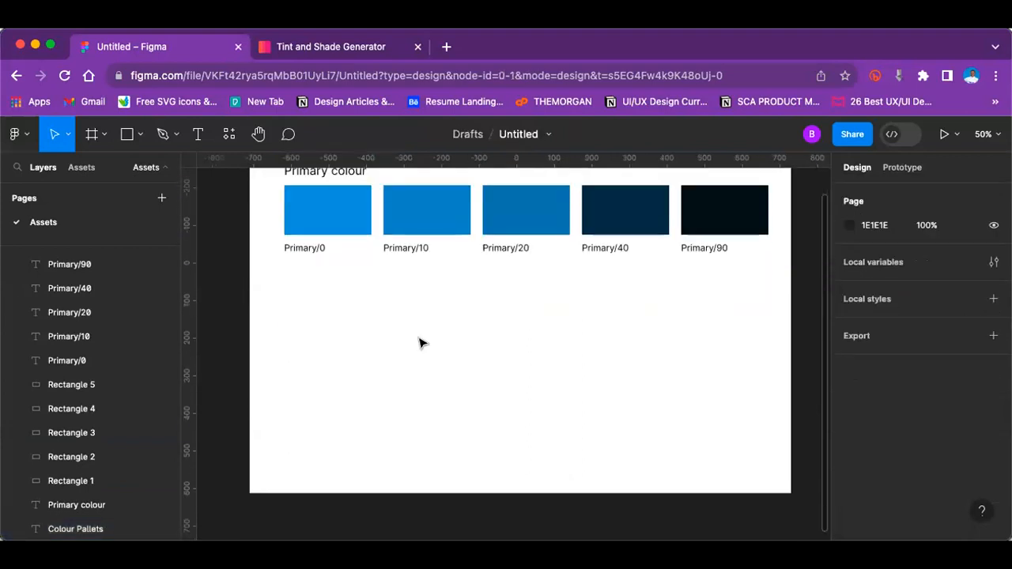
Step: Duplicate the Primary colour heading with its five swatches and labels, and place the copy directly beneath the original row
key(minus)
drag(328, 264, 605, 296)
click(345, 257)
drag(463, 281, 646, 299)
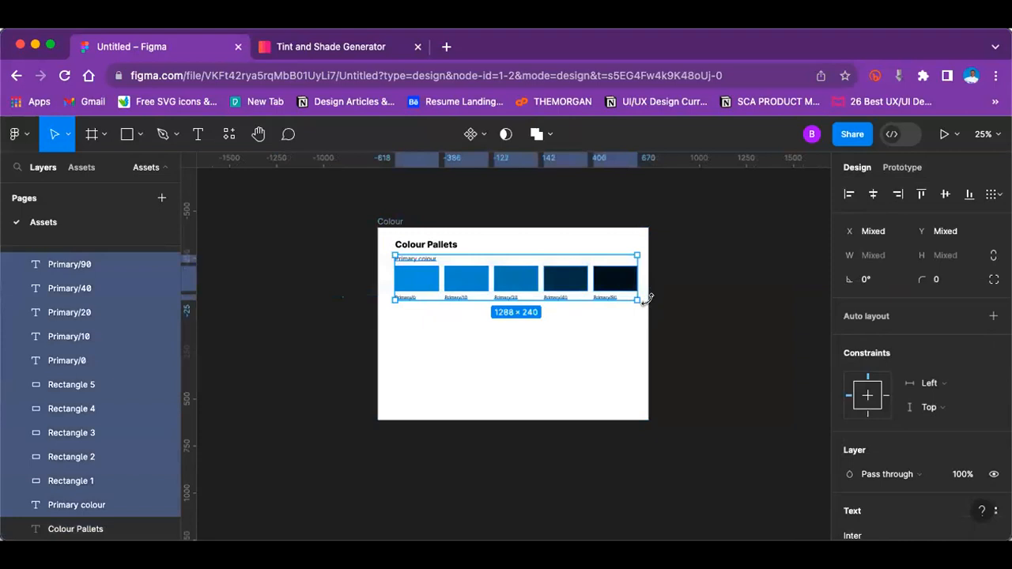
key(super+d)
drag(526, 308, 523, 338)
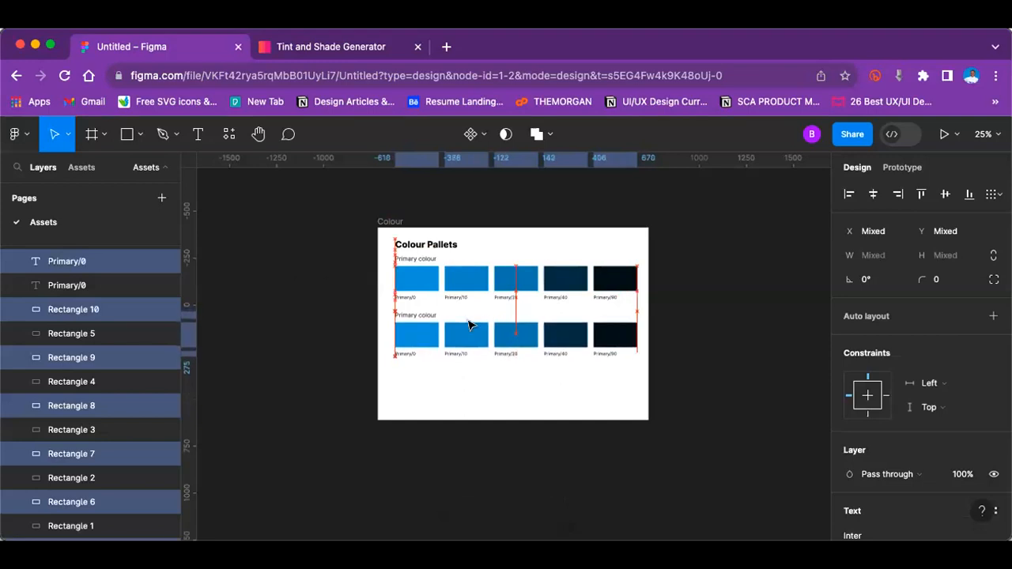
click(668, 356)
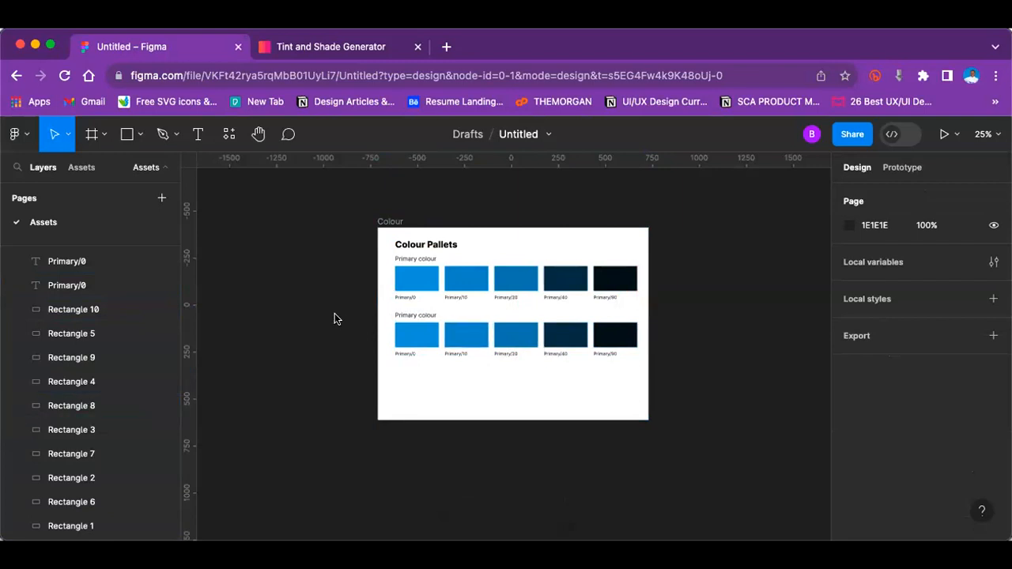
Step: Change the text of the duplicated row's heading to "Secondary colour"
key(super+equal)
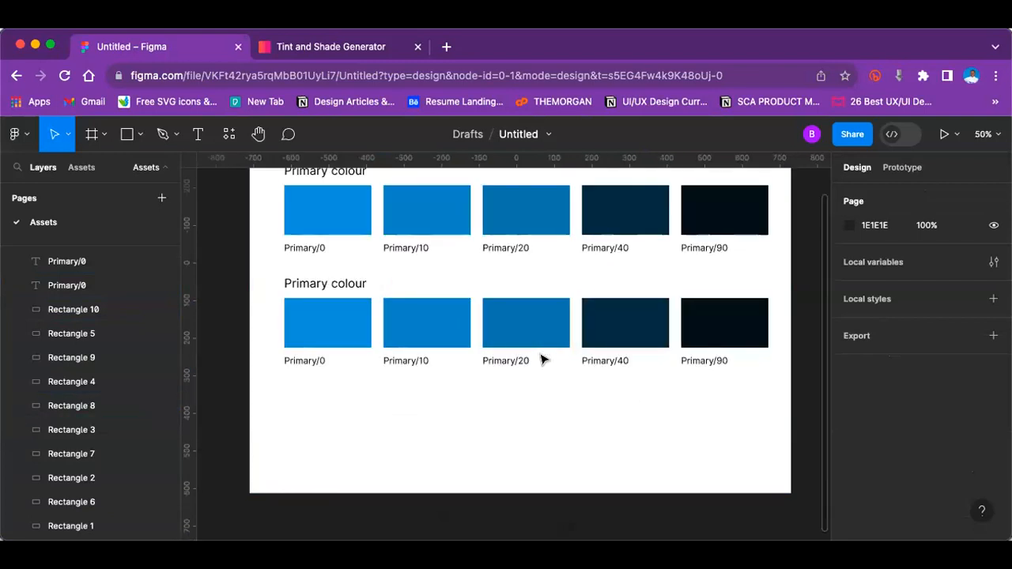
double_click(305, 284)
double_click(297, 280)
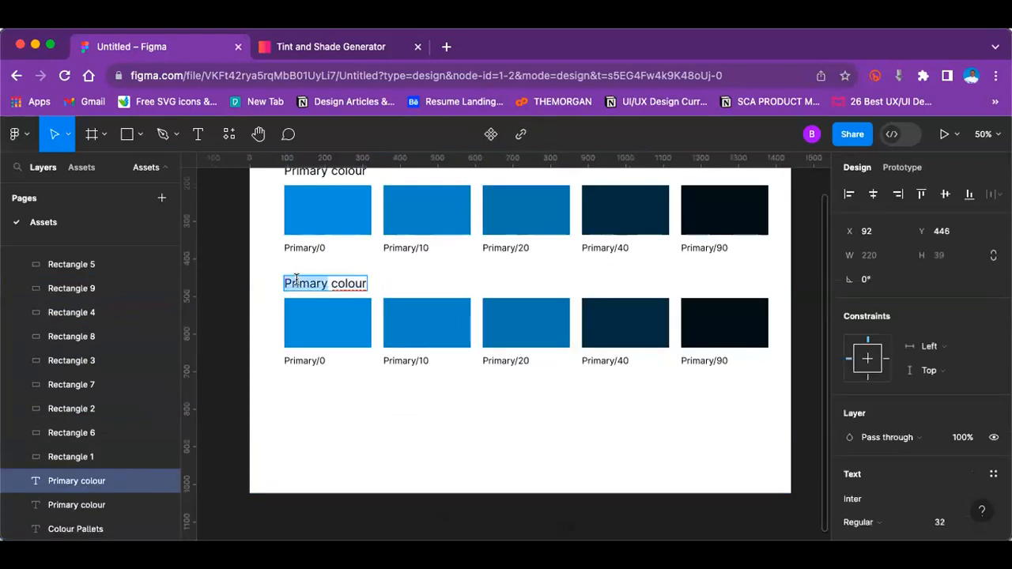
text(Secondary colour)
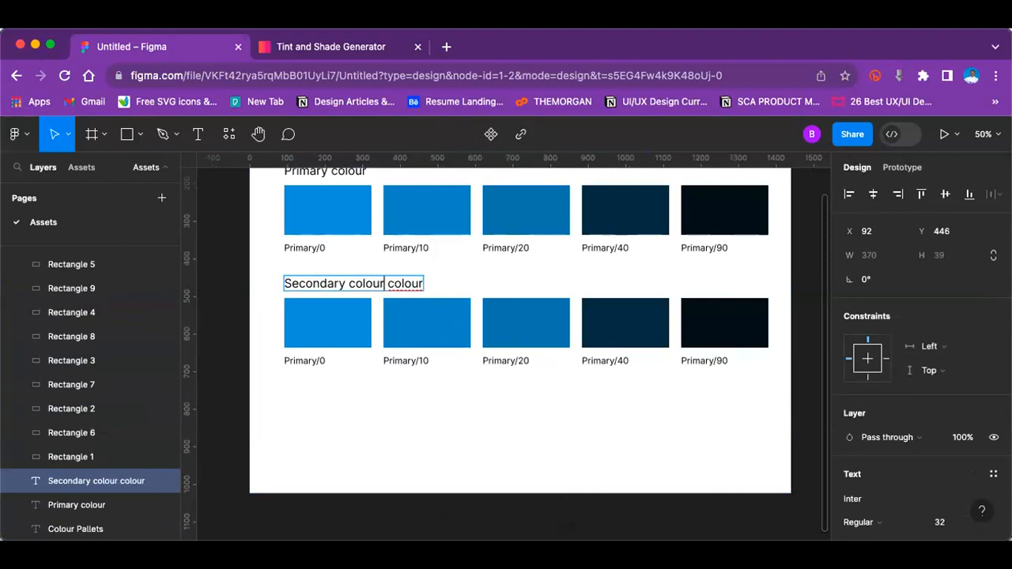
key(BackSpace)
key(BackSpace)
key(BackSpace)
key(BackSpace)
key(BackSpace)
key(BackSpace)
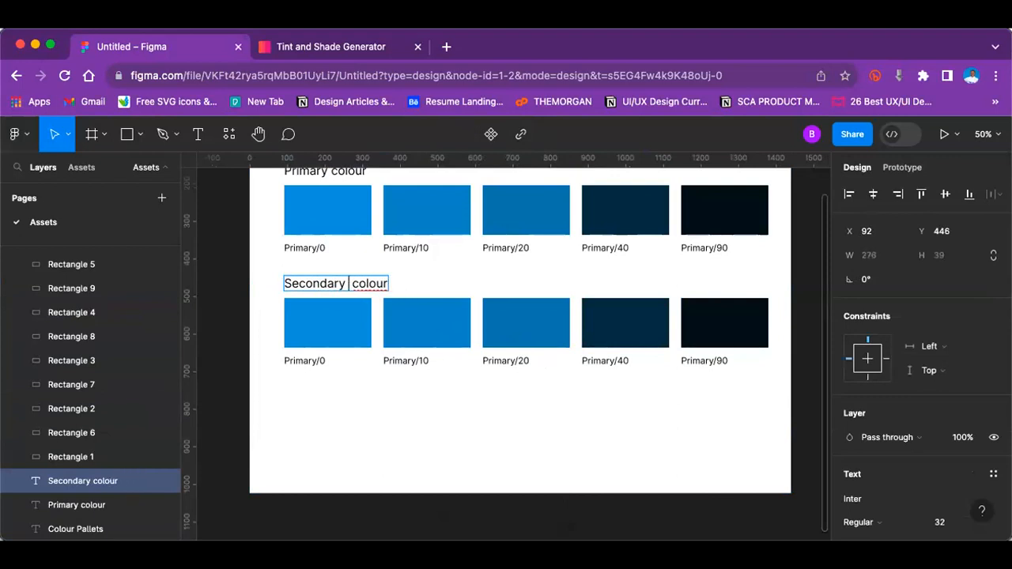
key(BackSpace)
key(Escape)
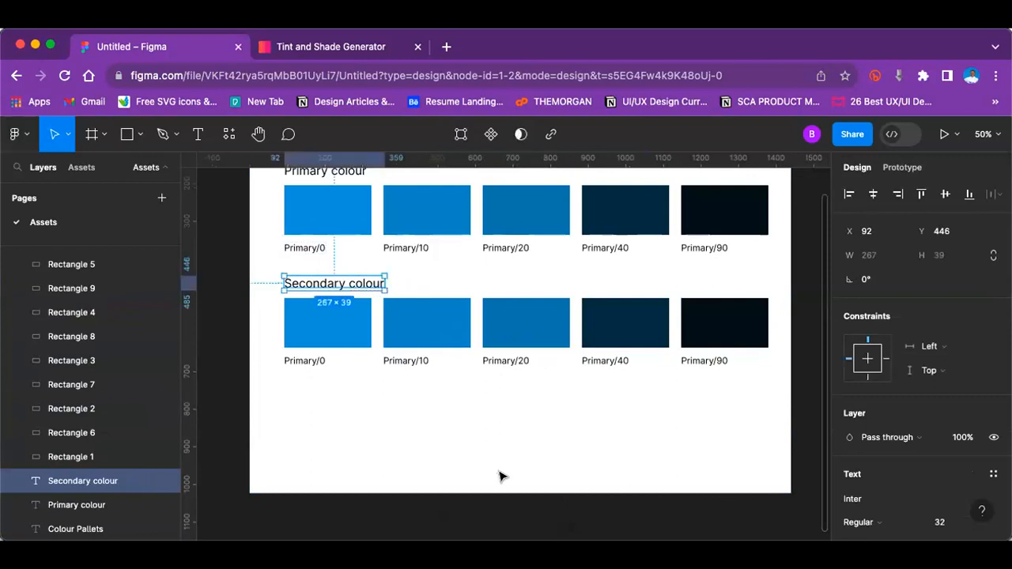
key(minus)
scroll(501, 476, up, 2)
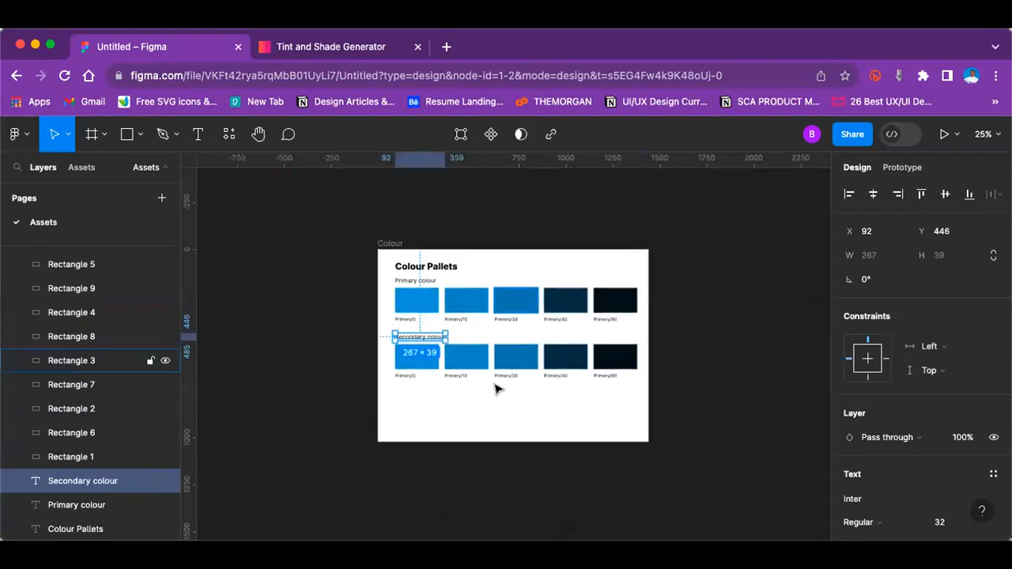
click(416, 360)
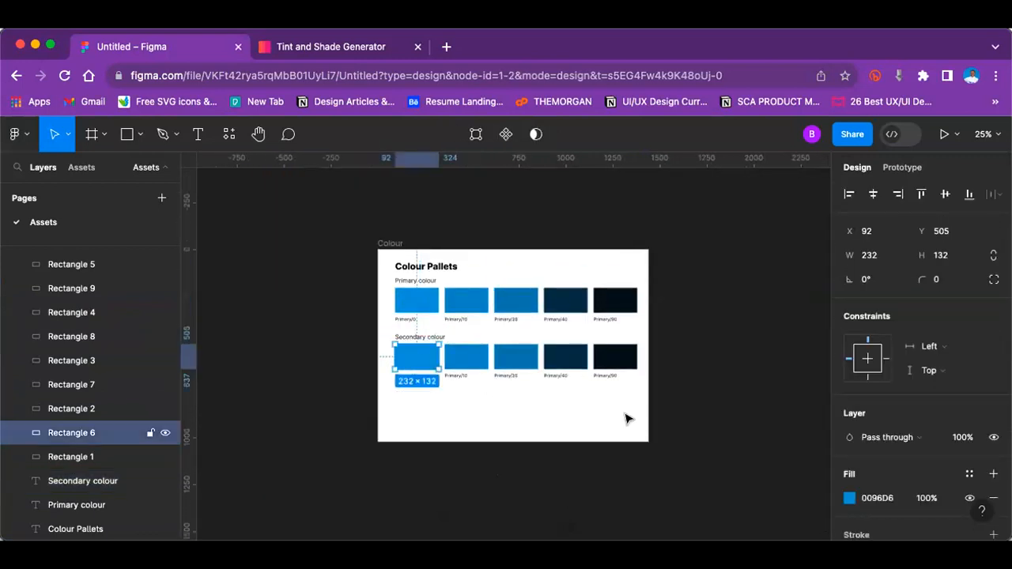
click(849, 498)
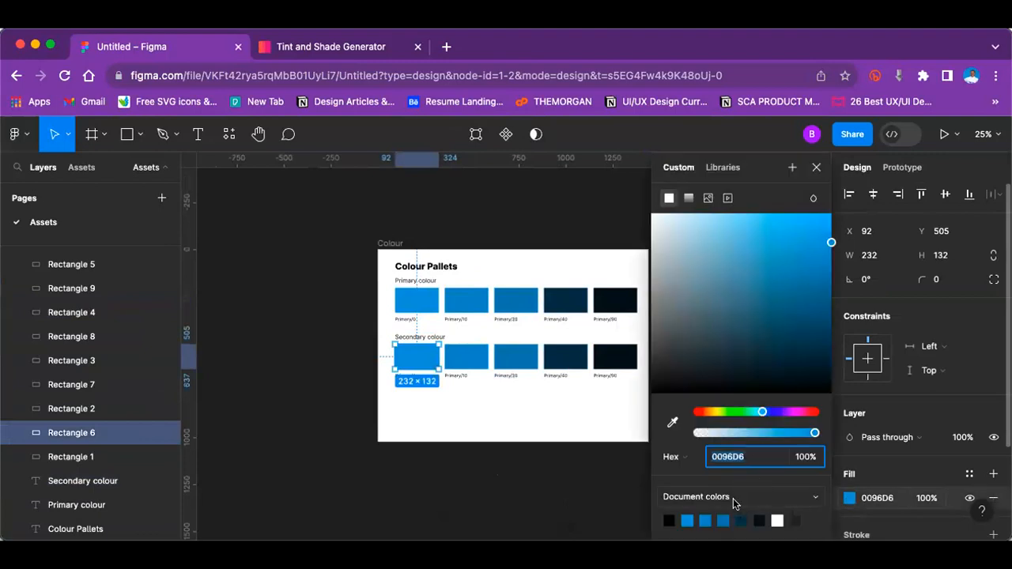
click(340, 323)
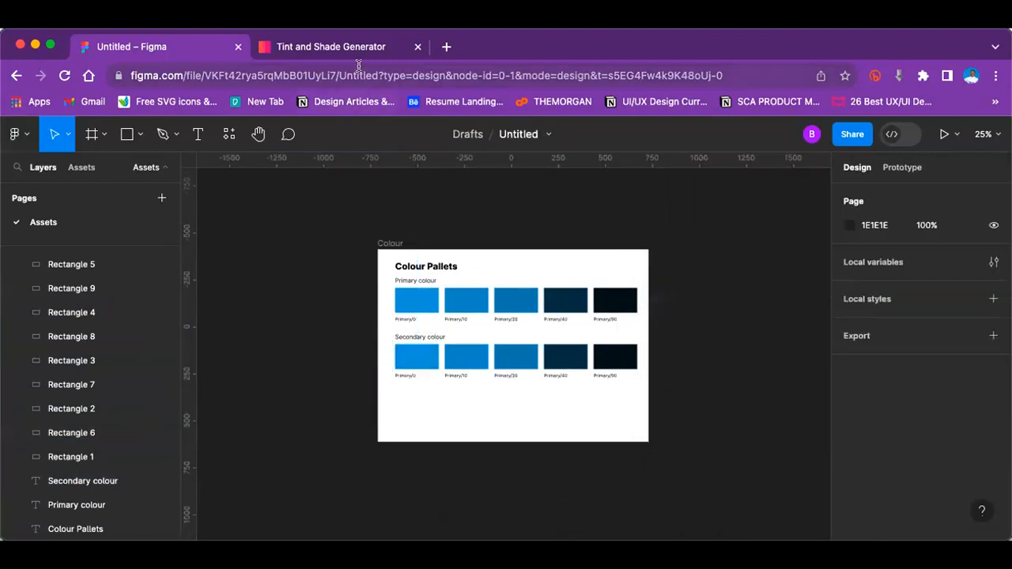
Step: Change the fill of the first swatch in the Secondary colour row to orange EF780B
click(404, 360)
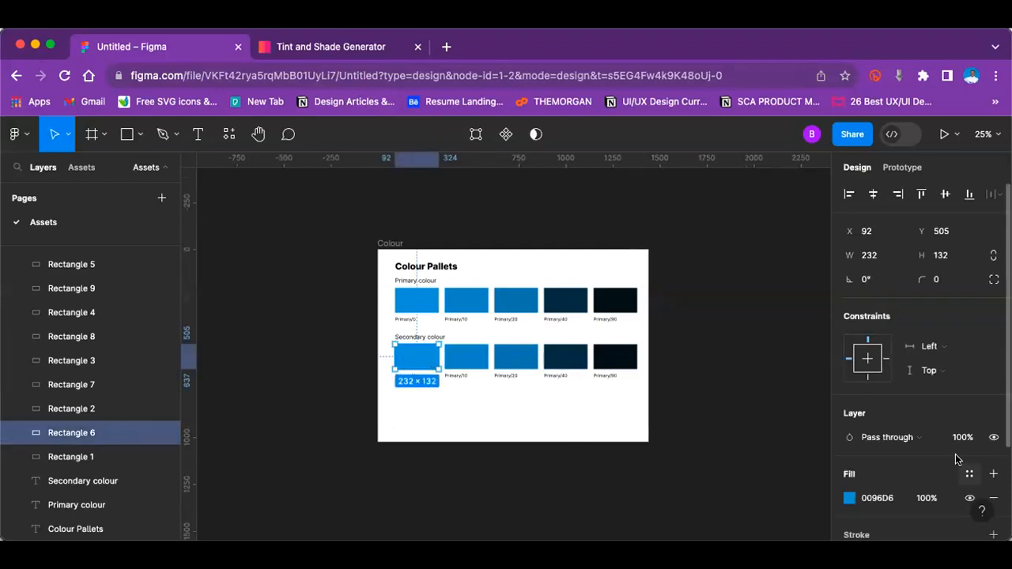
scroll(957, 459, down, 2)
click(850, 408)
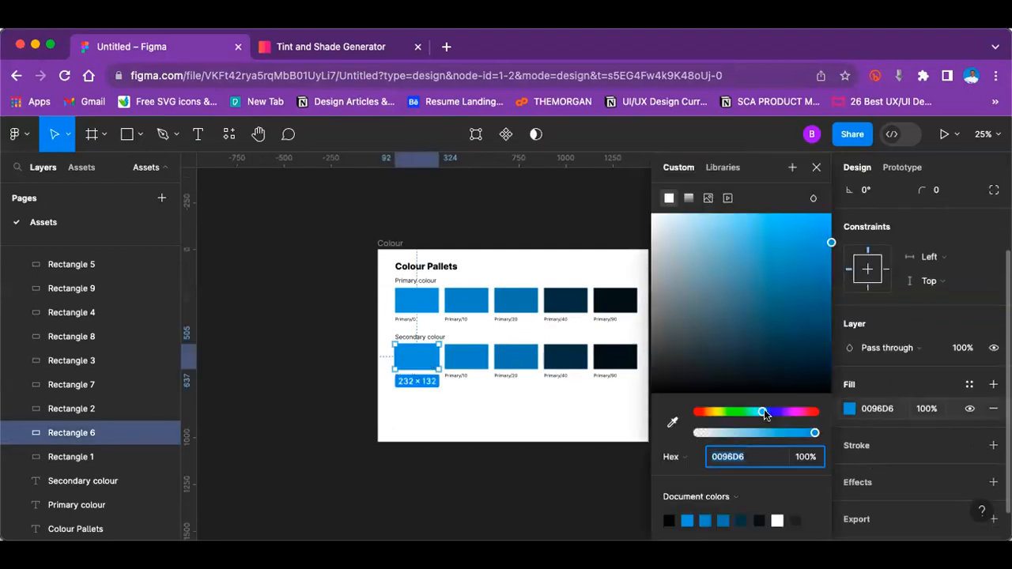
click(699, 412)
drag(703, 412, 707, 413)
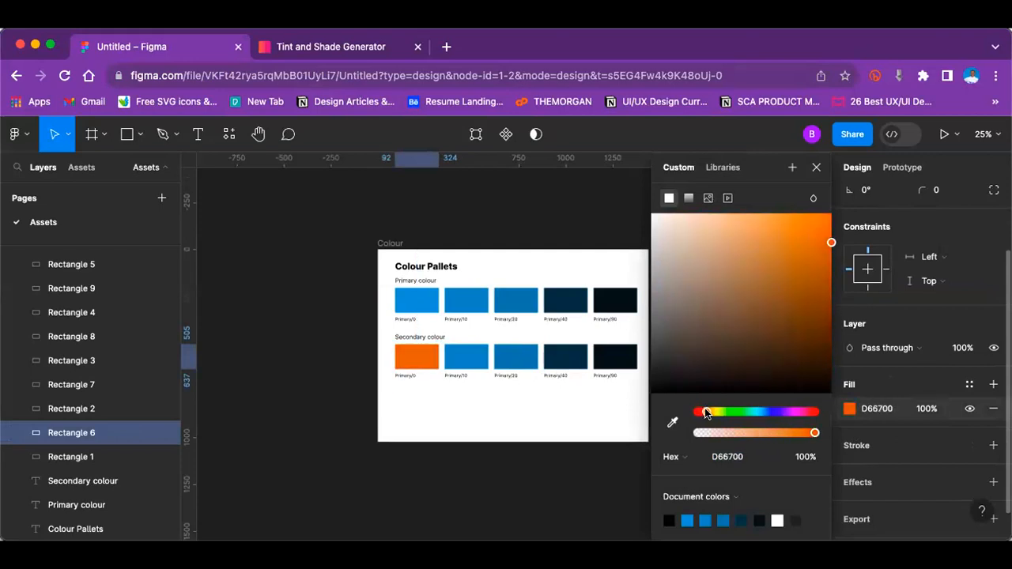
drag(826, 231, 820, 225)
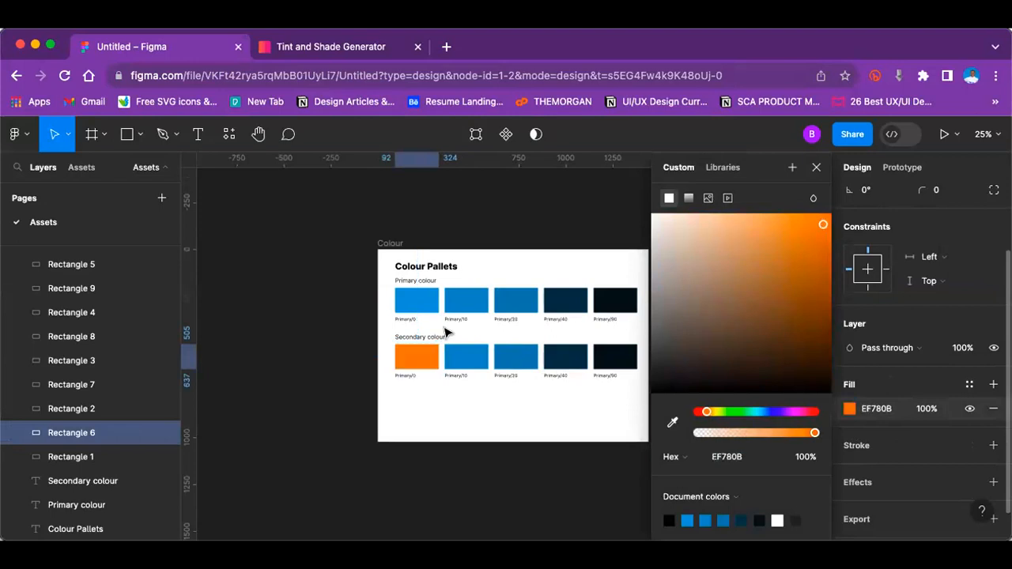
key(Escape)
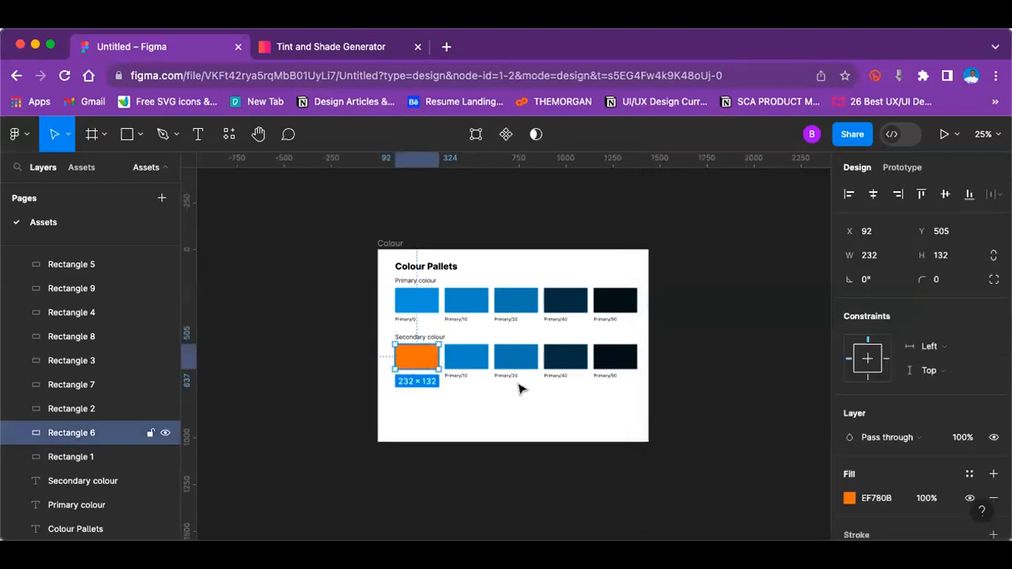
Step: Copy the orange swatch's hex code and make tints and shades of EF780B in the Tint and Shade Generator
click(873, 503)
key(ctrl+c)
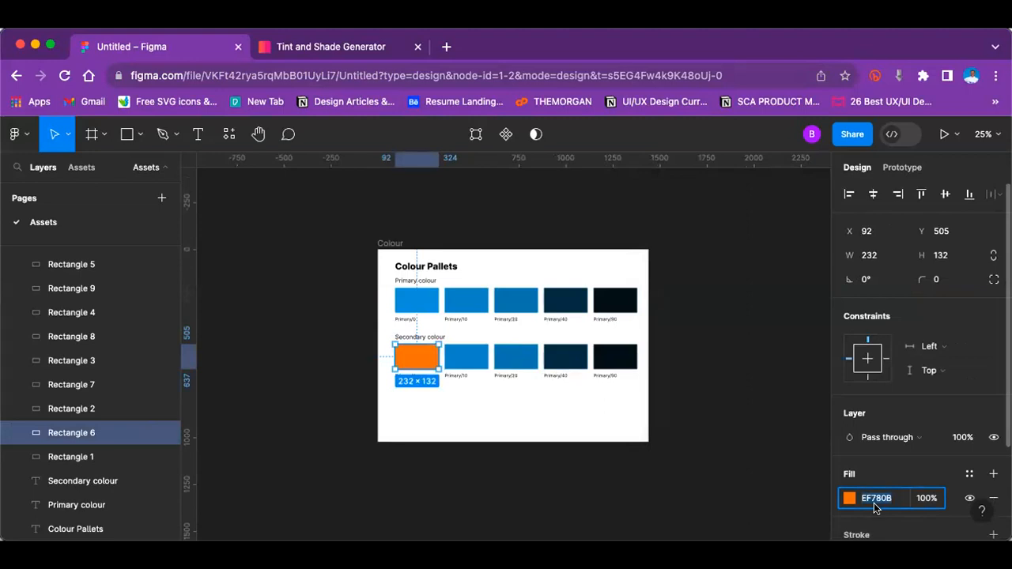
key(super+plus)
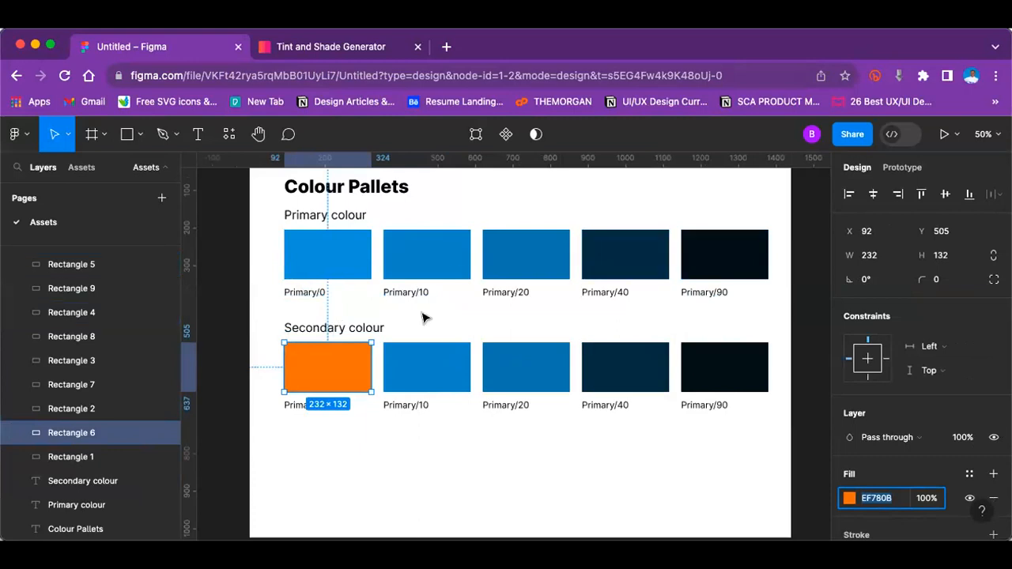
key(minus)
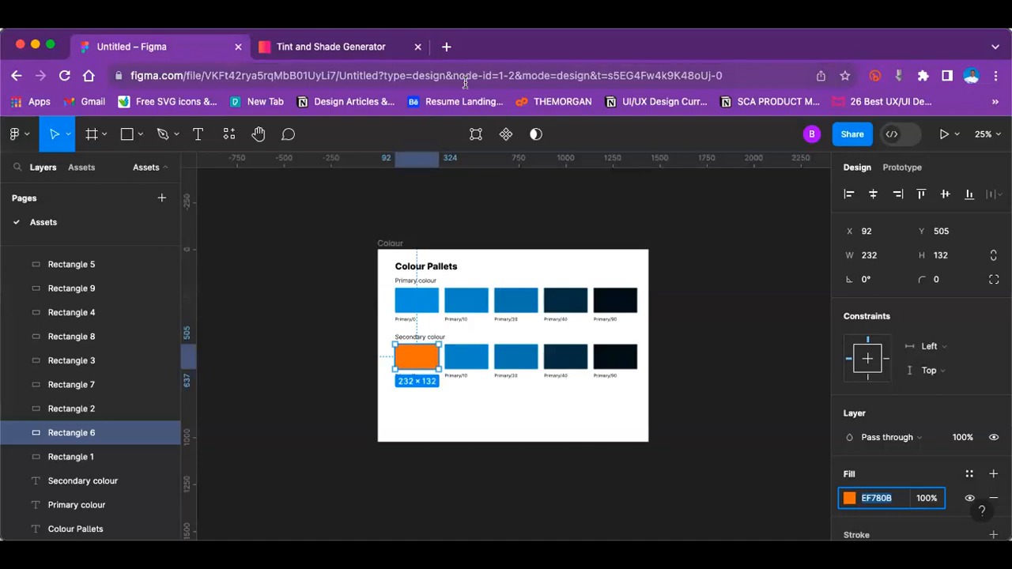
click(334, 245)
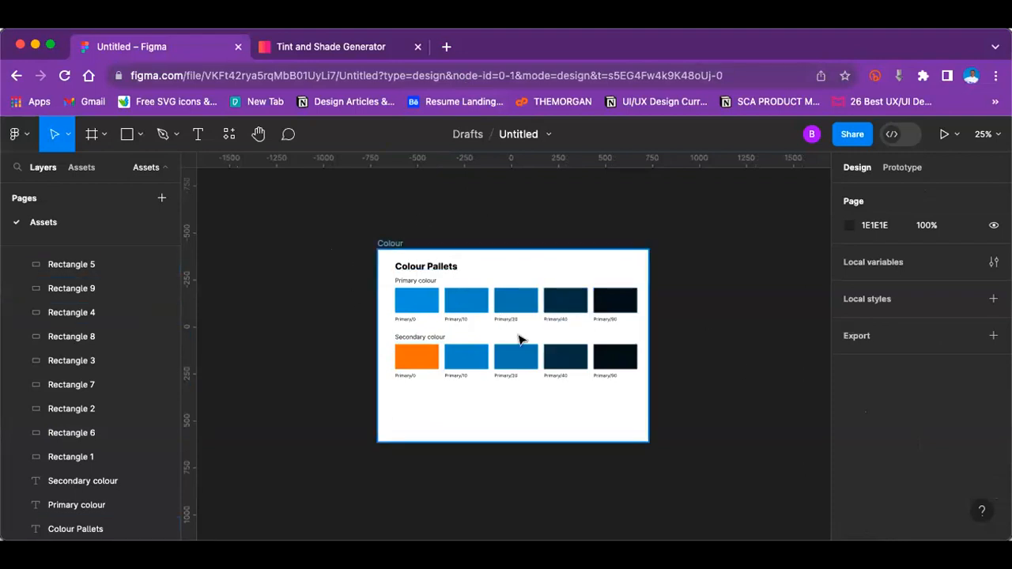
key(super+equal)
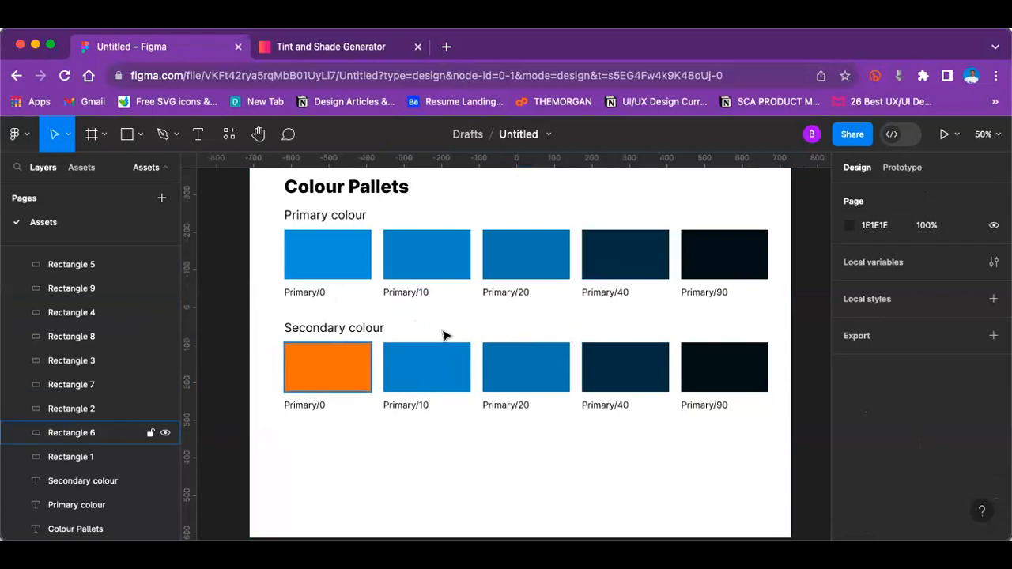
key(ctrl+Tab)
scroll(470, 315, up, 1)
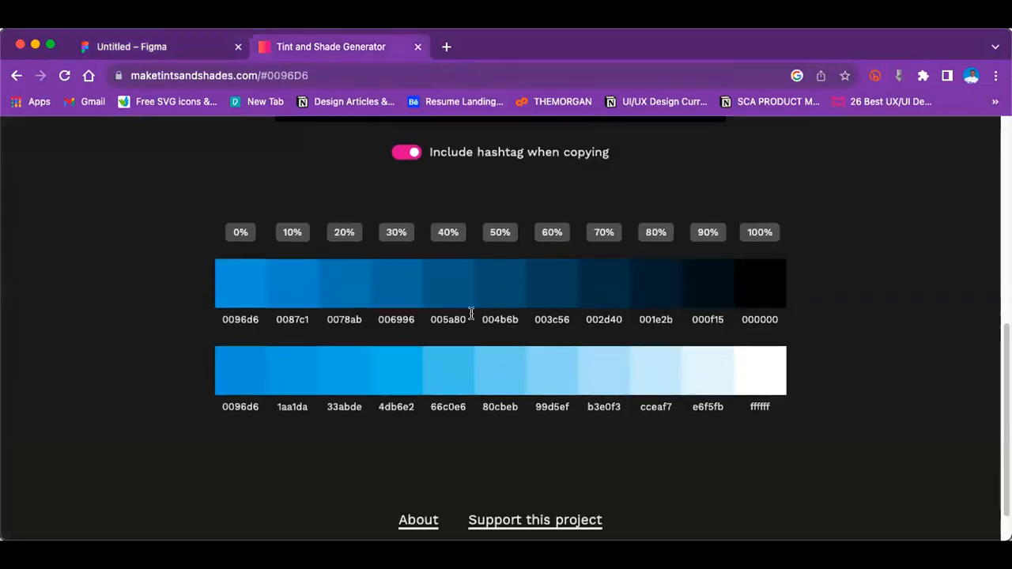
scroll(471, 313, up, 5)
click(369, 248)
key(ctrl+a)
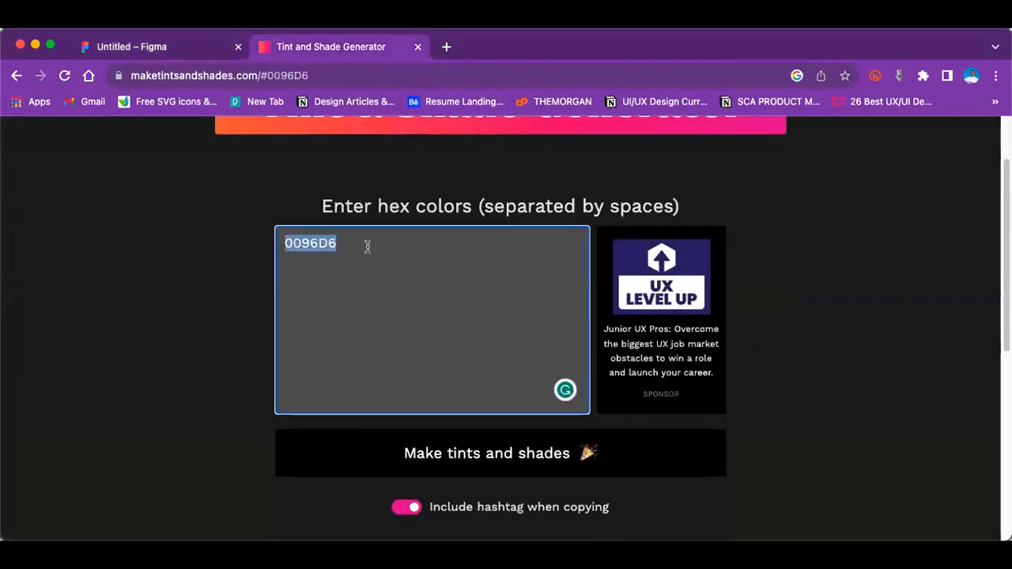
key(ctrl+v)
click(443, 452)
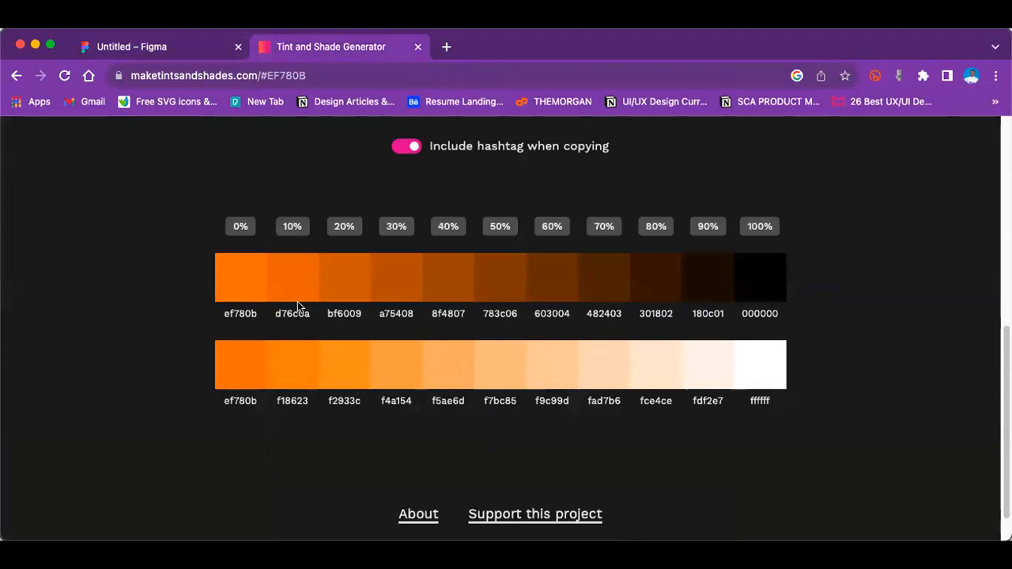
Step: Copy the 10% shade d76c0a and apply it in Figma as the fill of the second Secondary colour swatch
click(294, 273)
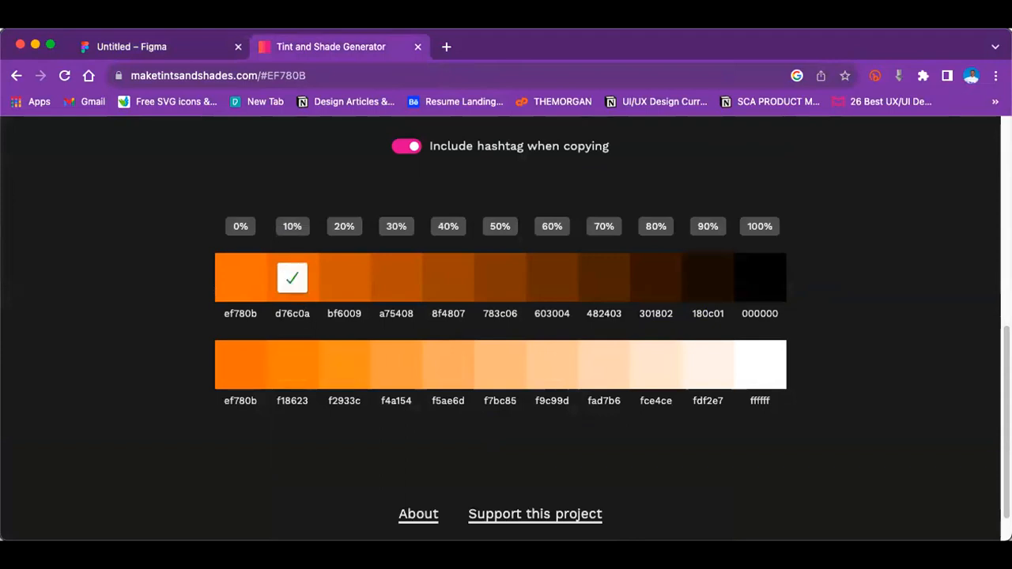
click(158, 46)
click(421, 382)
click(877, 498)
key(super+v)
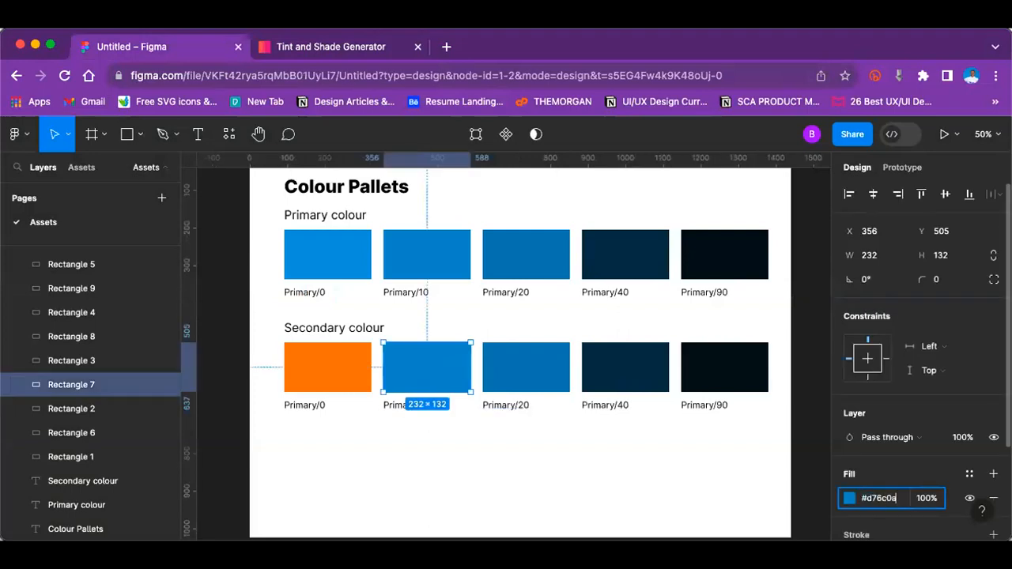
key(Return)
Step: Copy the 40% shade 8f4807 from the generator and apply it as the fill of the third Secondary colour swatch
click(291, 41)
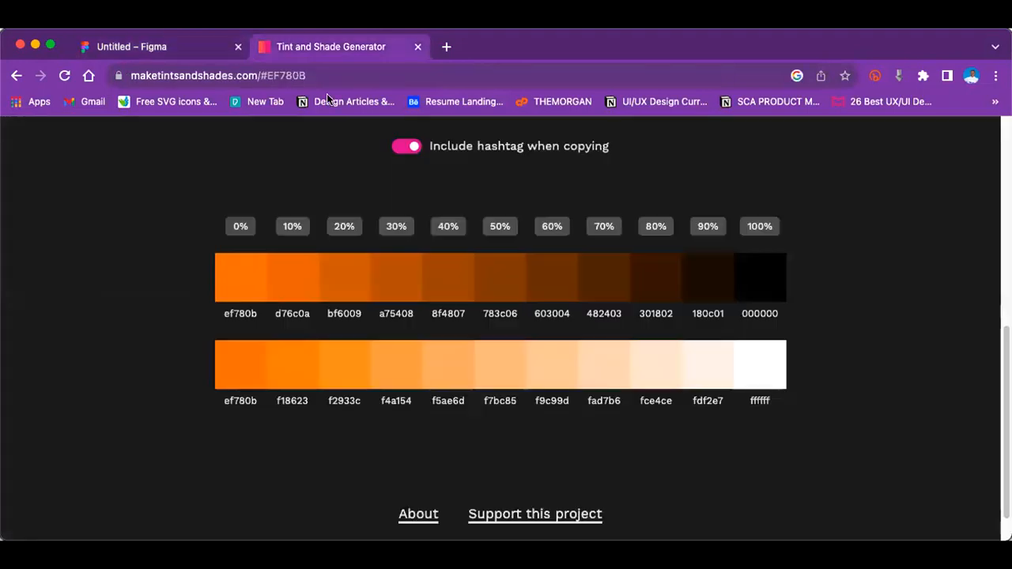
click(448, 278)
click(135, 47)
click(71, 336)
click(878, 498)
key(super+v)
key(Return)
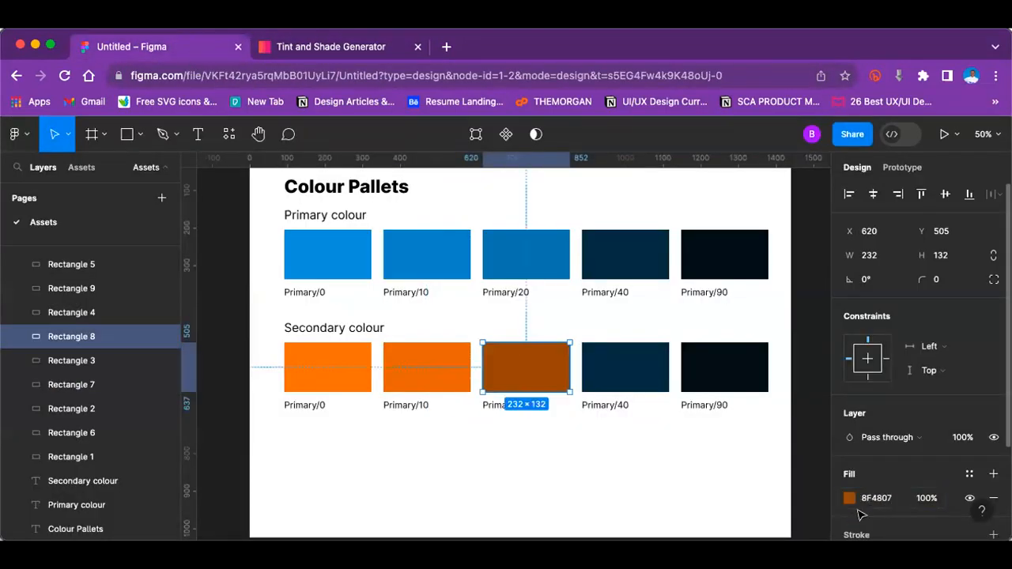
click(316, 49)
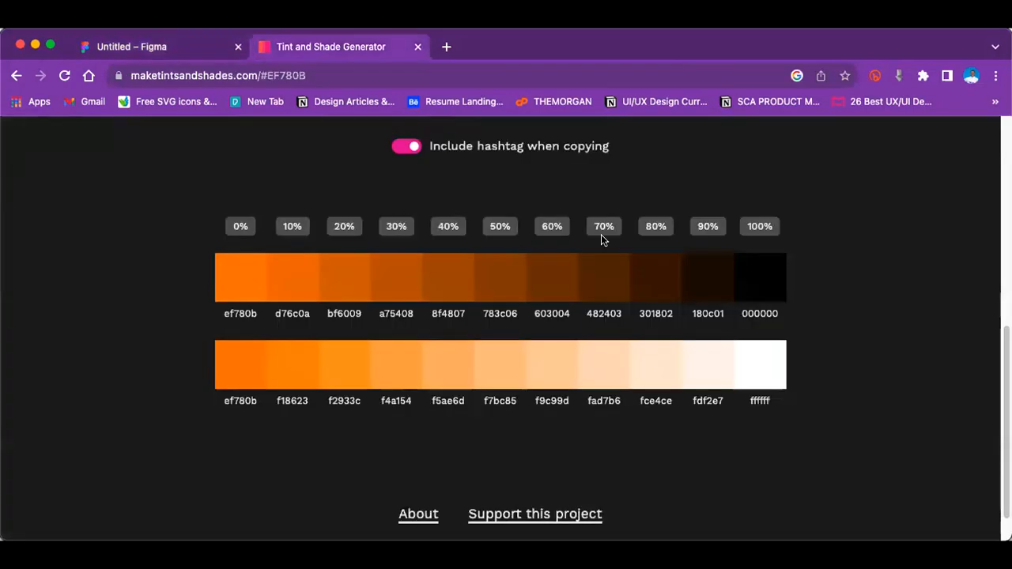
click(605, 277)
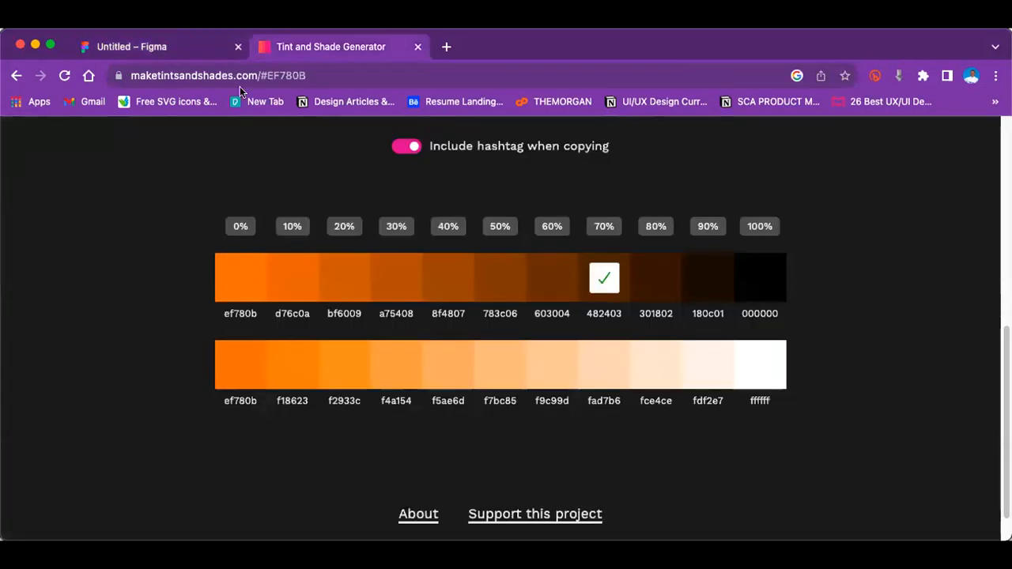
click(165, 45)
click(666, 389)
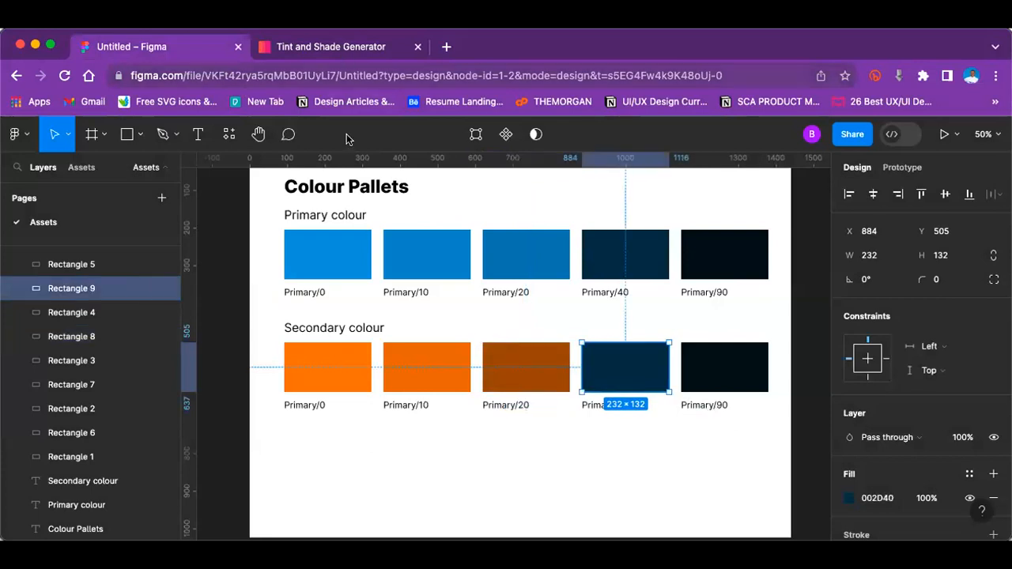
Step: Copy the 90% shade 180c01 from the generator and apply it as the fill of the fifth Secondary colour swatch
key(ctrl+Tab)
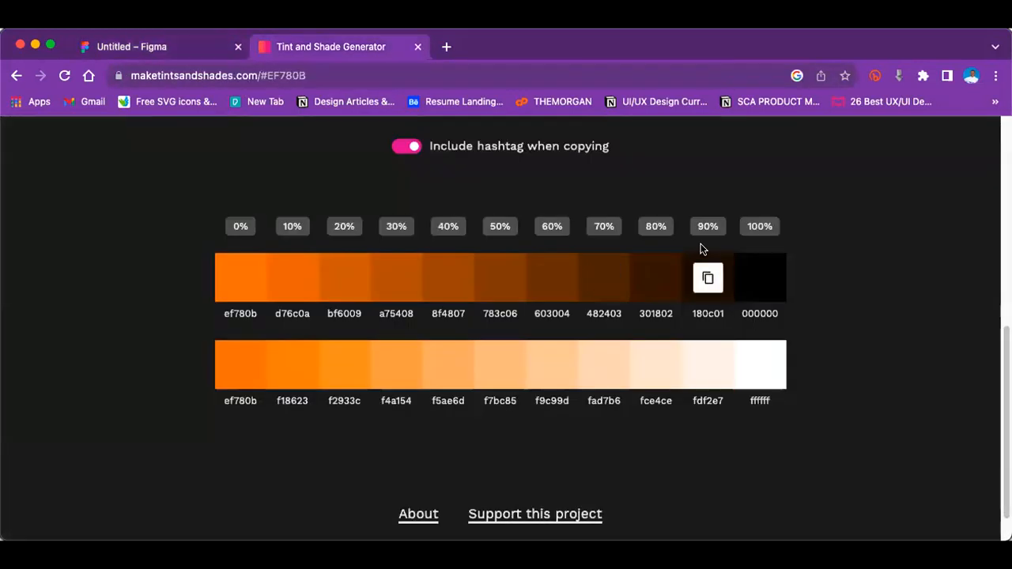
click(708, 277)
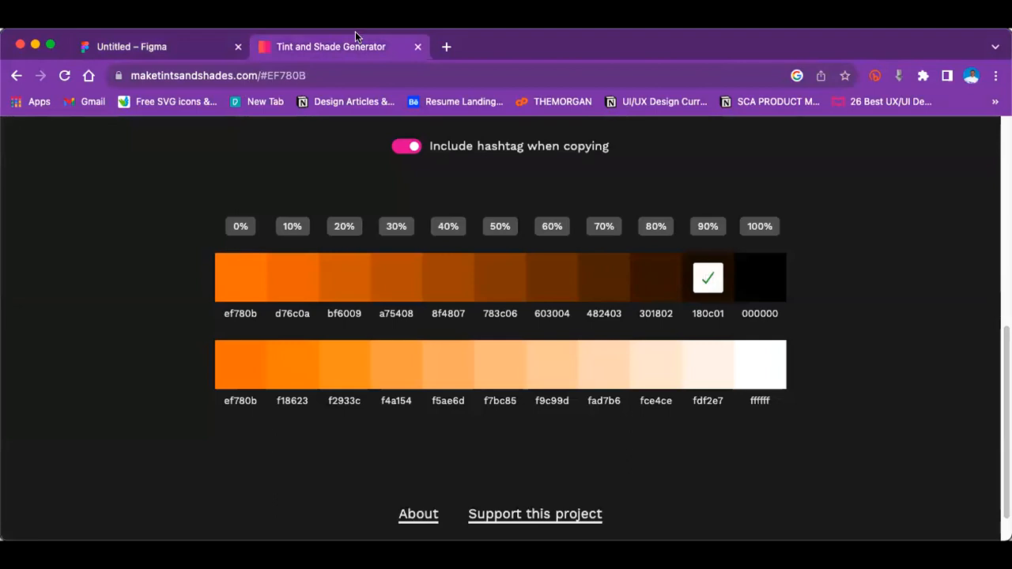
click(189, 52)
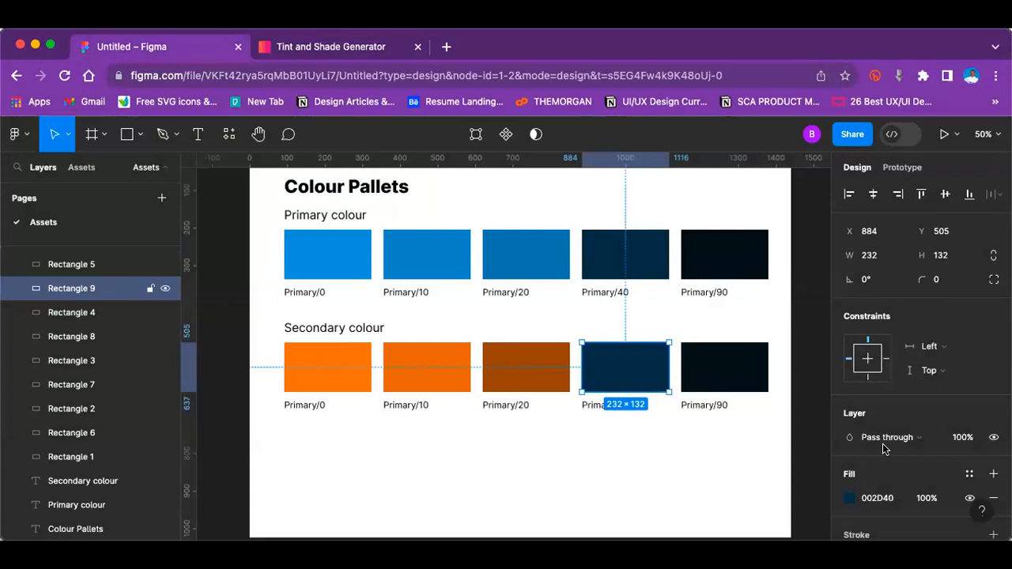
scroll(868, 461, down, 1)
click(742, 380)
click(867, 476)
key(ctrl+v)
key(Return)
Step: Copy the 70% shade 482403 from the Tint and Shade Generator and apply it in Figma as the fourth Secondary colour swatch's fill
click(645, 372)
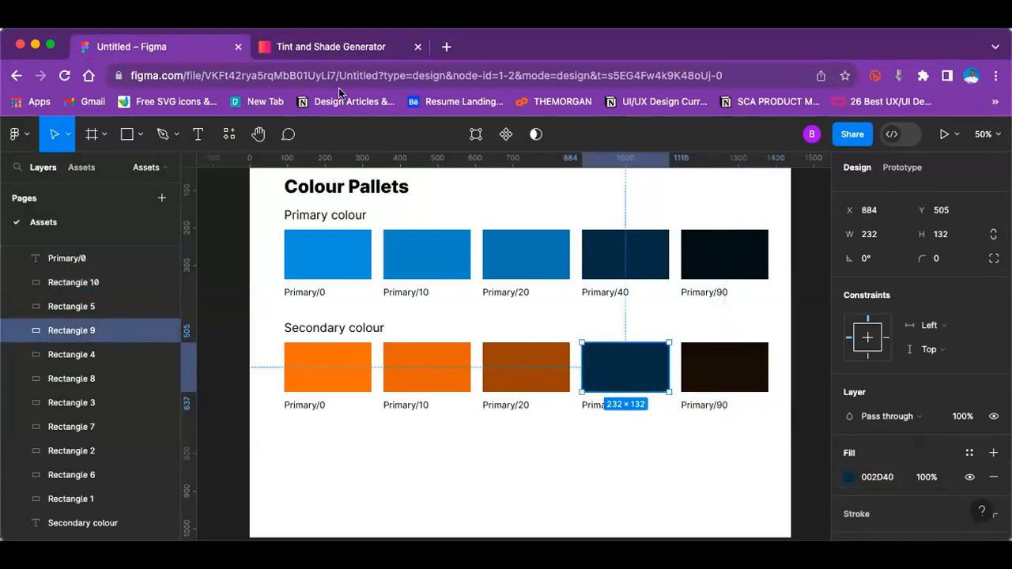
click(321, 46)
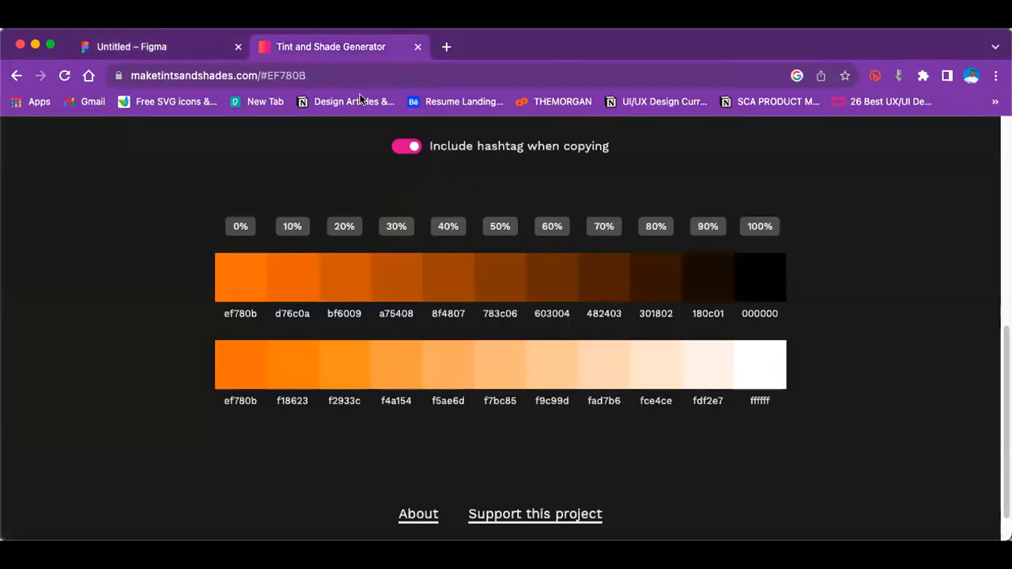
click(604, 275)
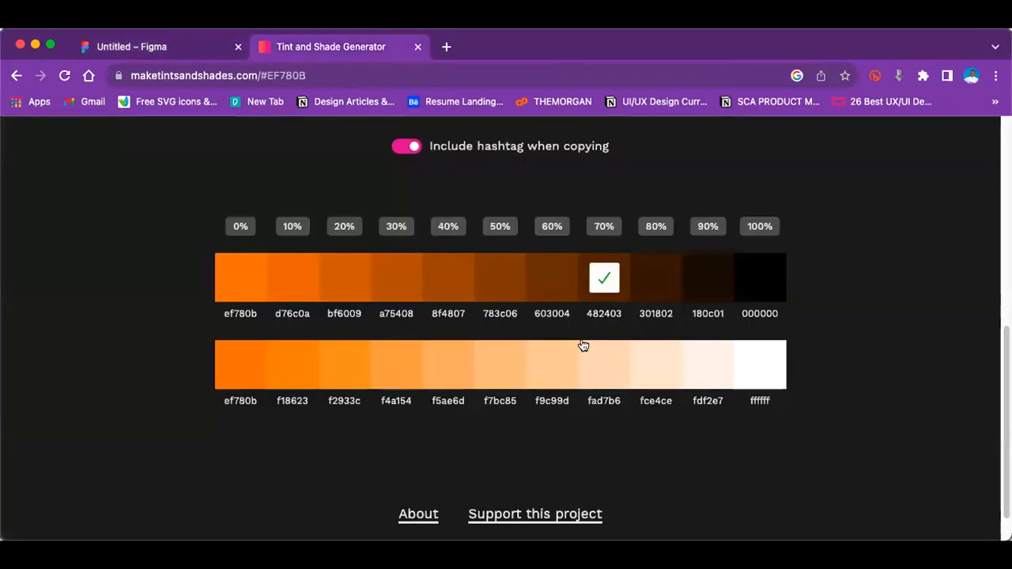
click(206, 45)
click(887, 477)
key(super+v)
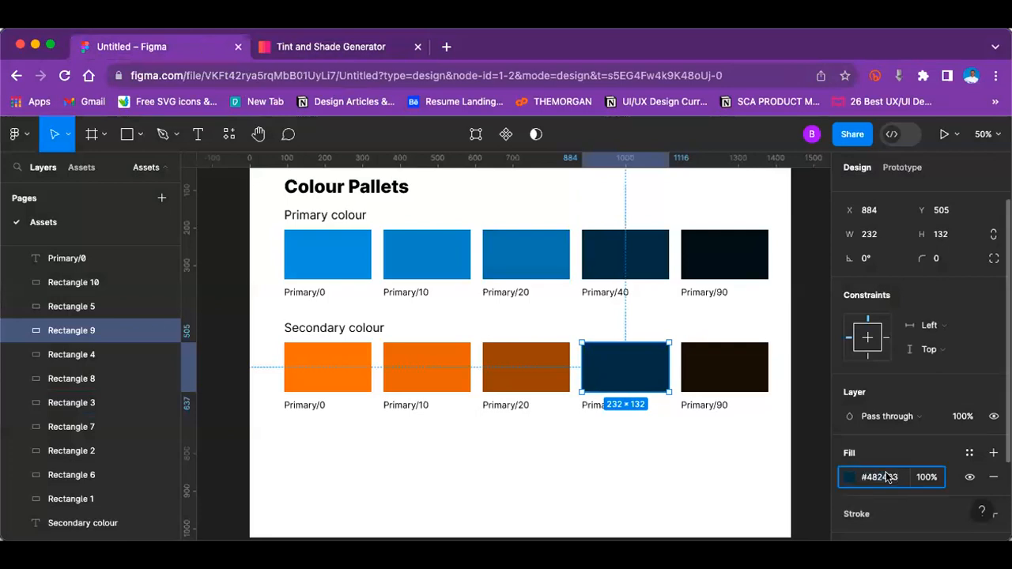
key(Return)
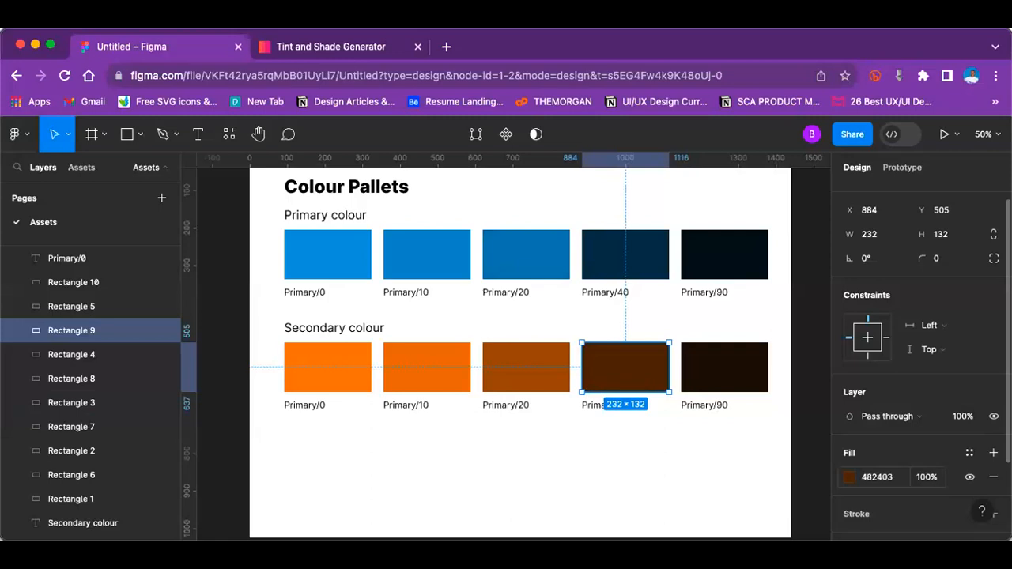
Step: Shorten all five Primary colour swatches from their lower edges to a height of 72
key(minus)
key(plus)
click(344, 255)
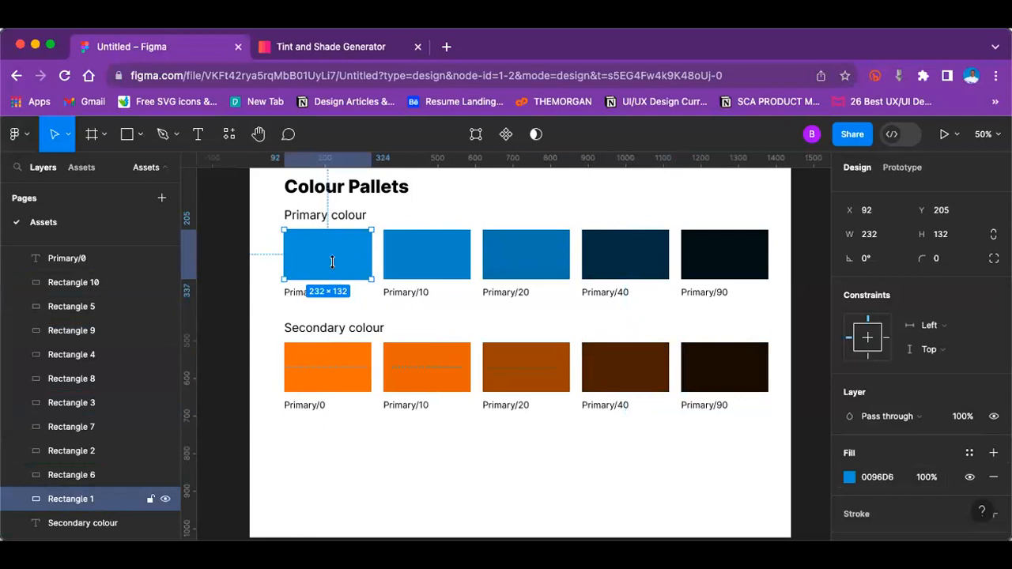
drag(329, 278, 326, 258)
key(super+z)
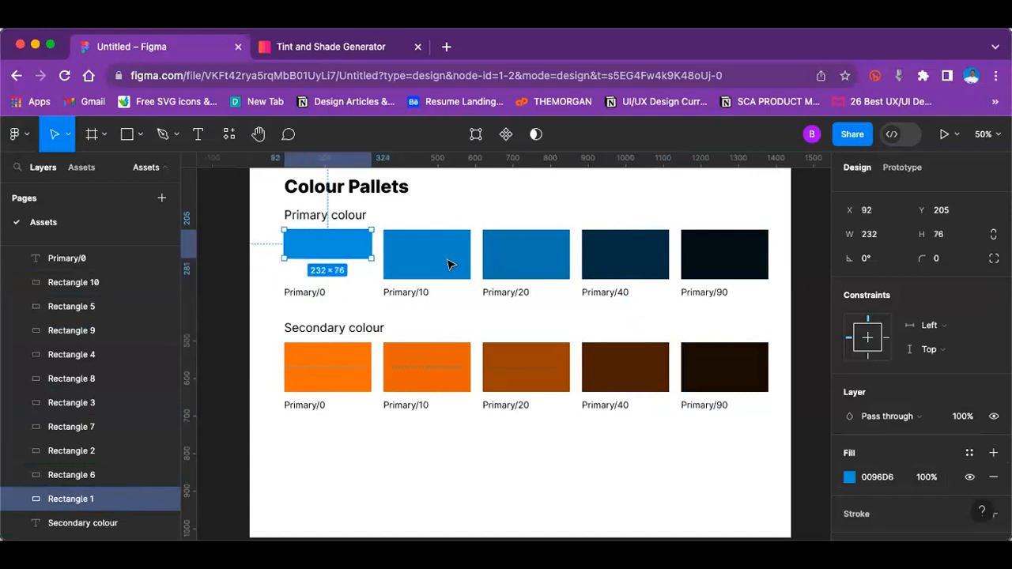
click(437, 255)
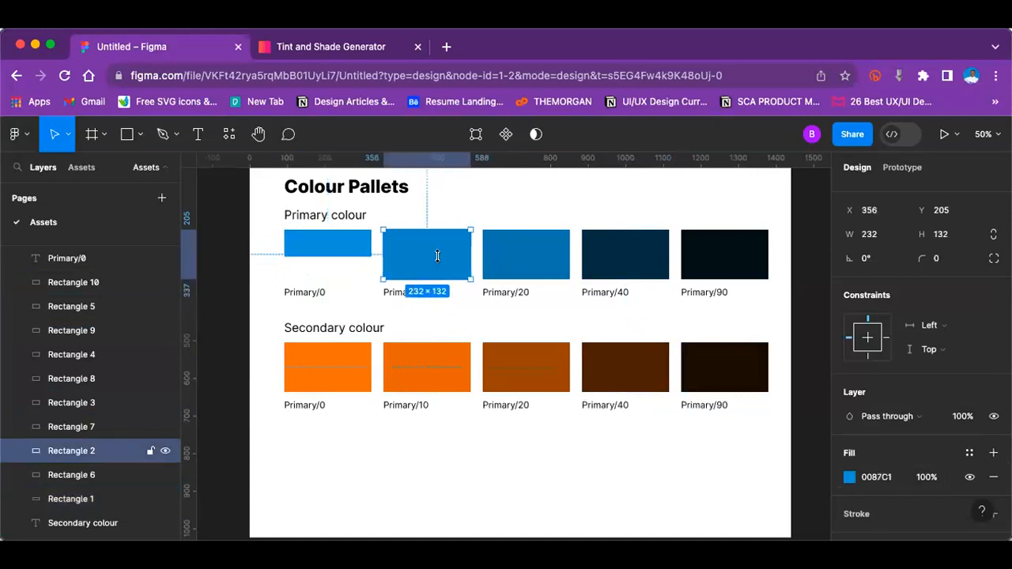
click(519, 257)
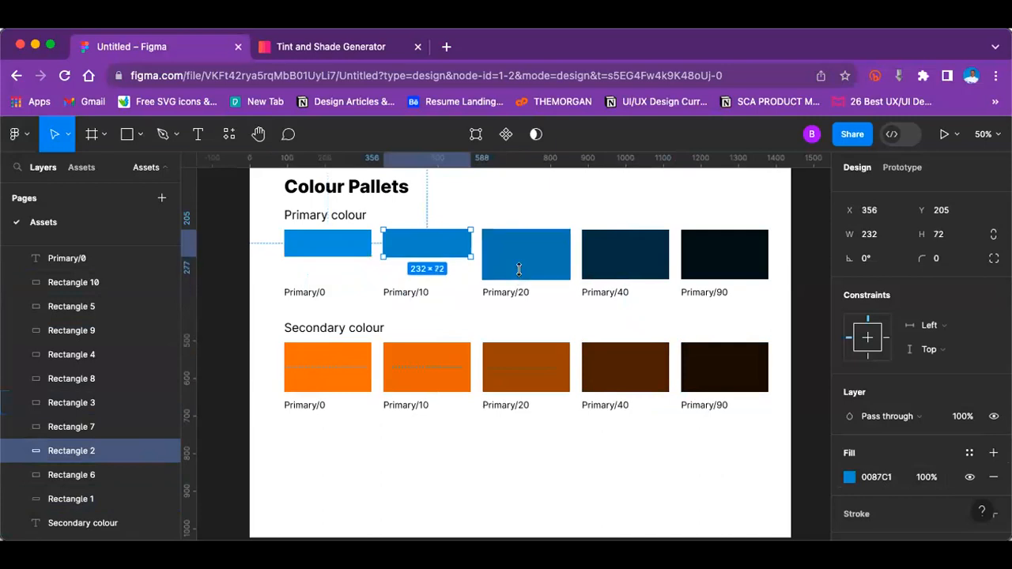
click(625, 261)
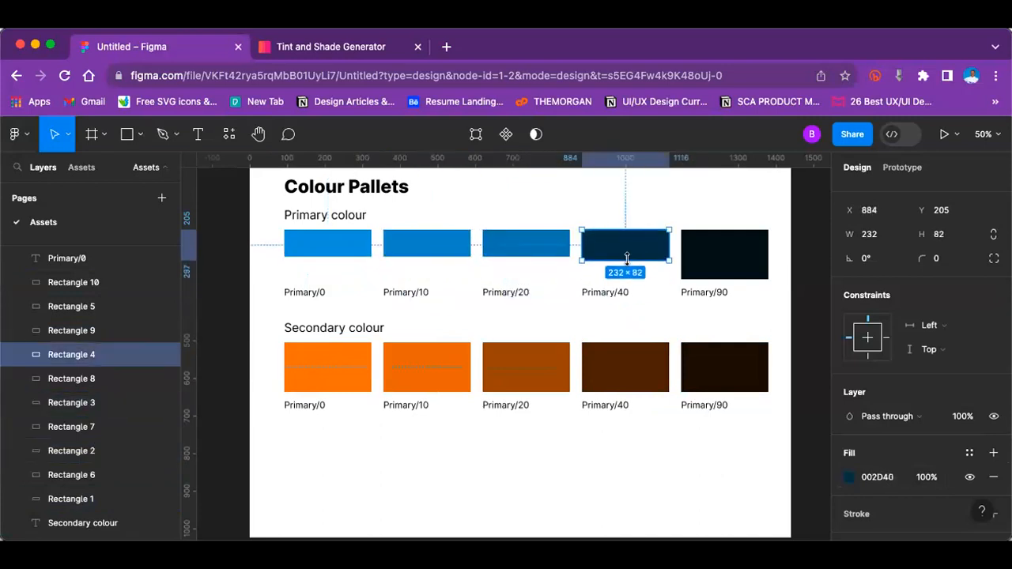
click(736, 261)
drag(736, 261, 734, 254)
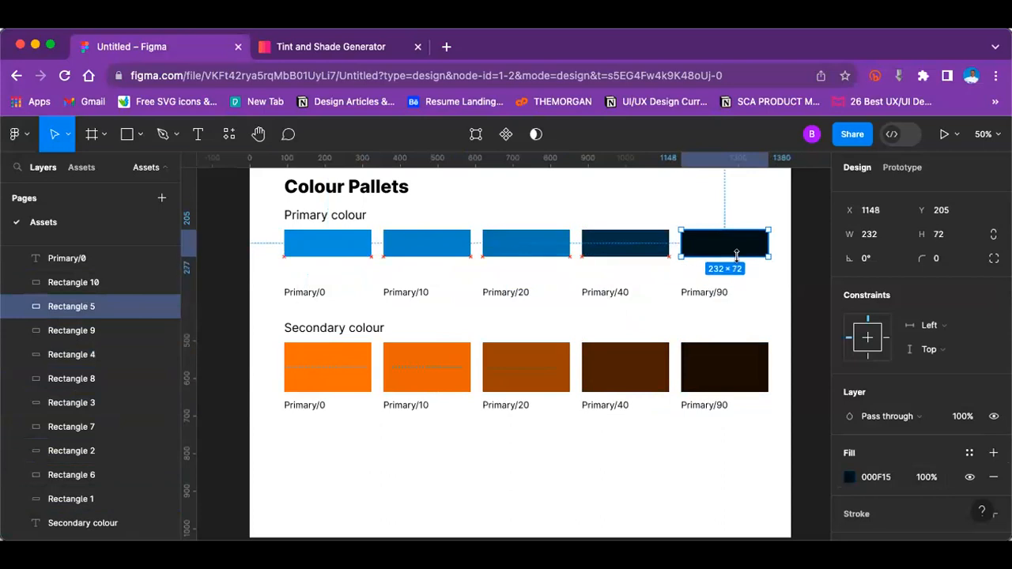
Step: Move the five Primary labels up so each sits directly beneath its shortened swatch
drag(309, 294, 306, 273)
drag(404, 295, 408, 265)
drag(506, 293, 502, 267)
drag(605, 292, 605, 268)
drag(697, 295, 698, 265)
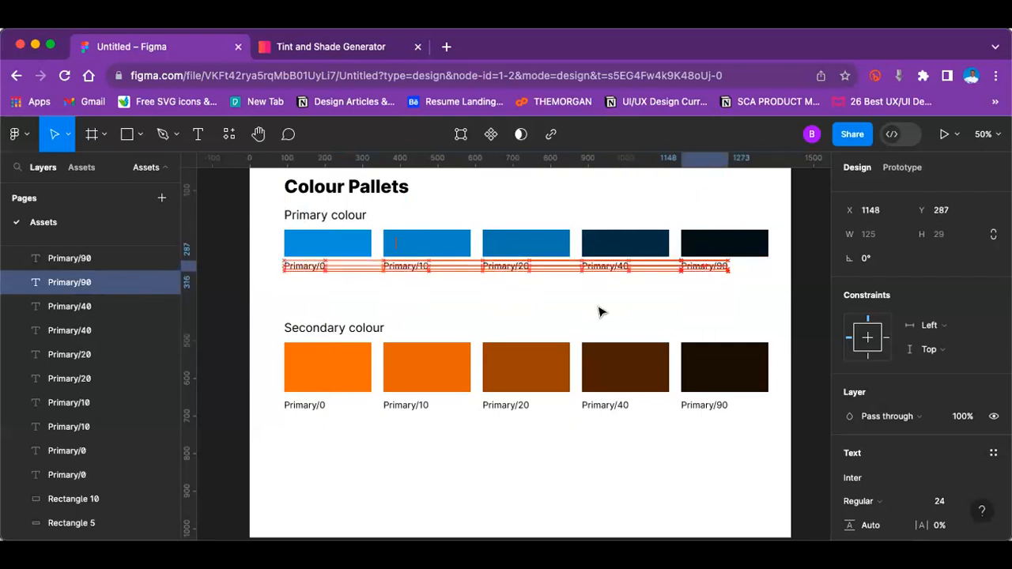
key(Escape)
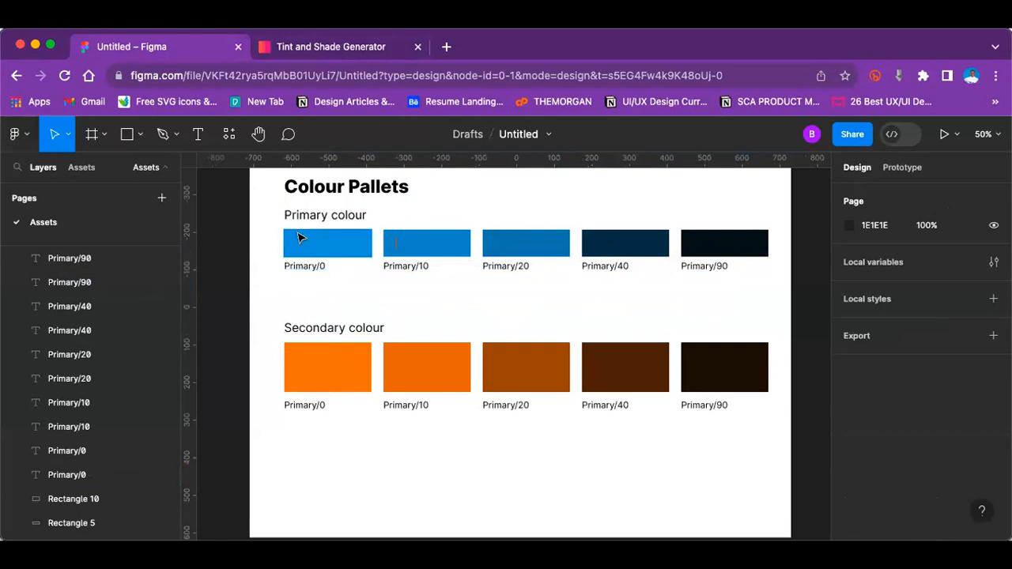
Step: Duplicate the Primary swatch row with its labels directly below, and move the Secondary colour section down to make room
drag(249, 236, 759, 273)
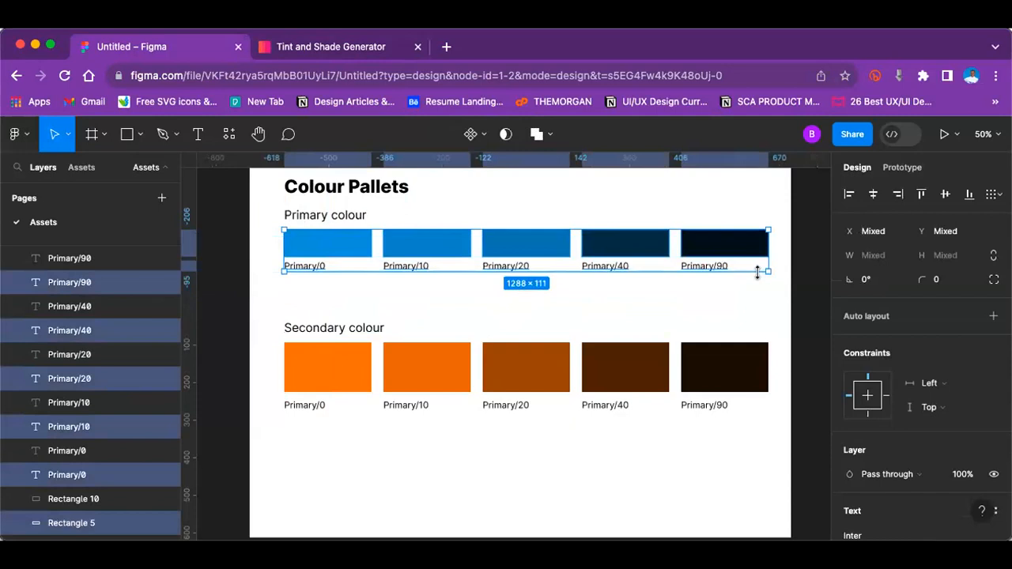
drag(633, 248, 628, 294)
drag(221, 338, 727, 384)
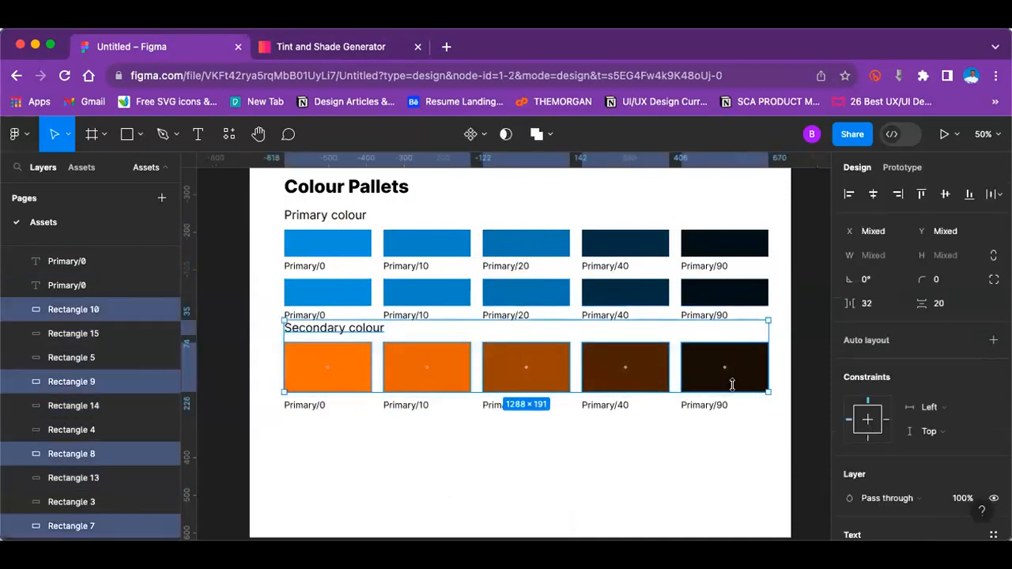
click(237, 344)
drag(227, 339, 722, 400)
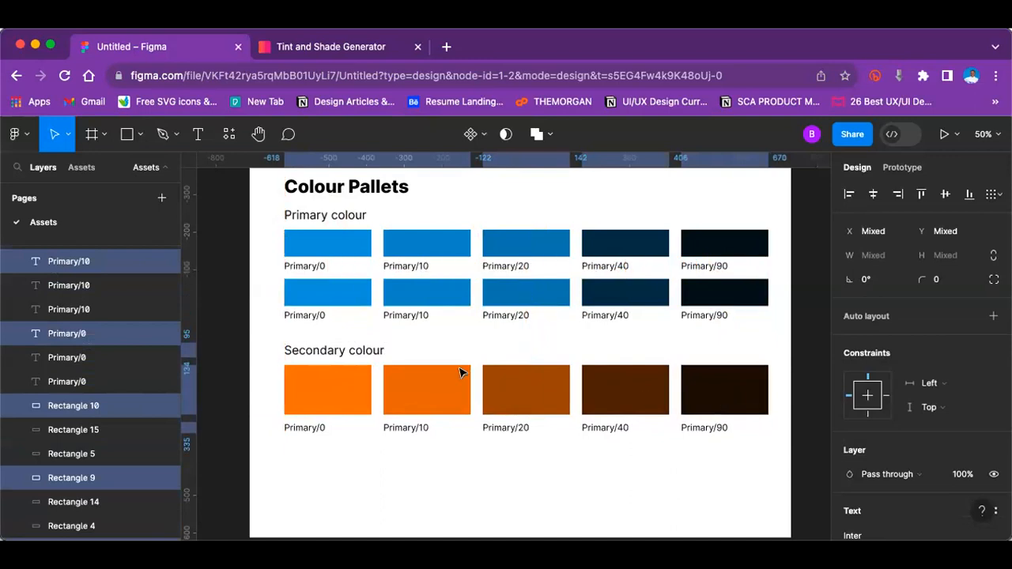
Step: Set the height of the first and second Secondary colour swatches to 72, matching the Primary swatches
click(353, 296)
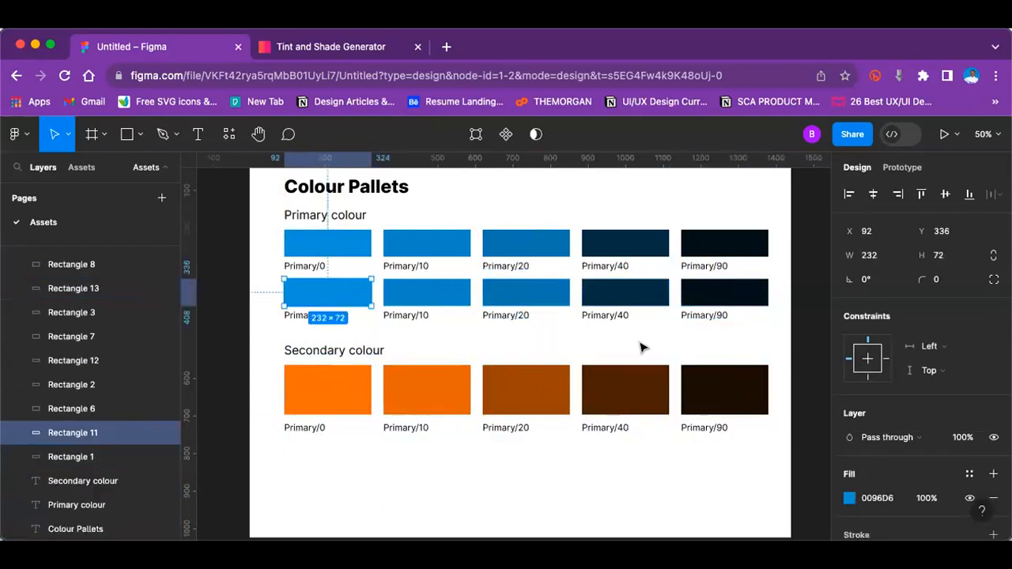
key(minus)
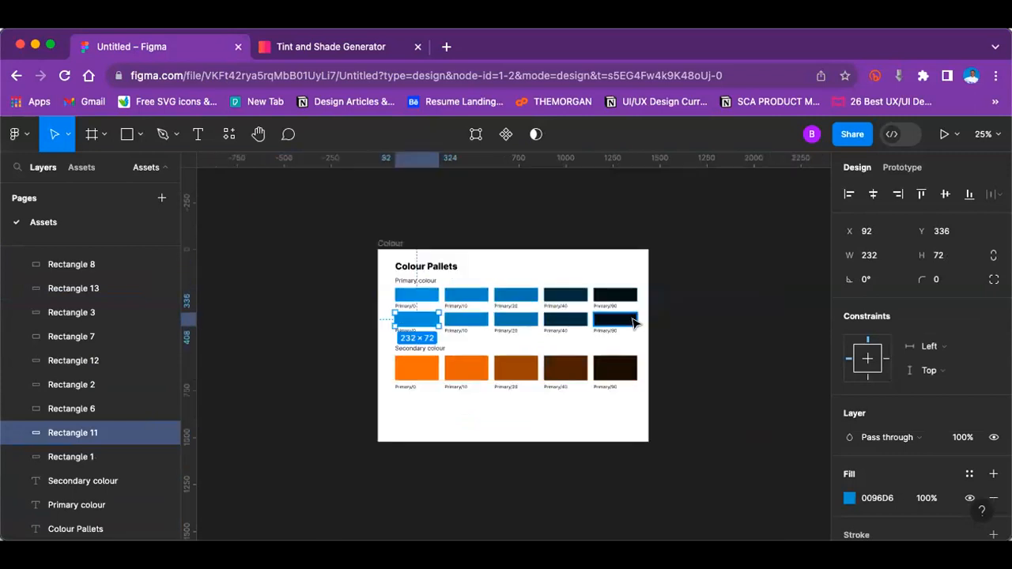
key(plus)
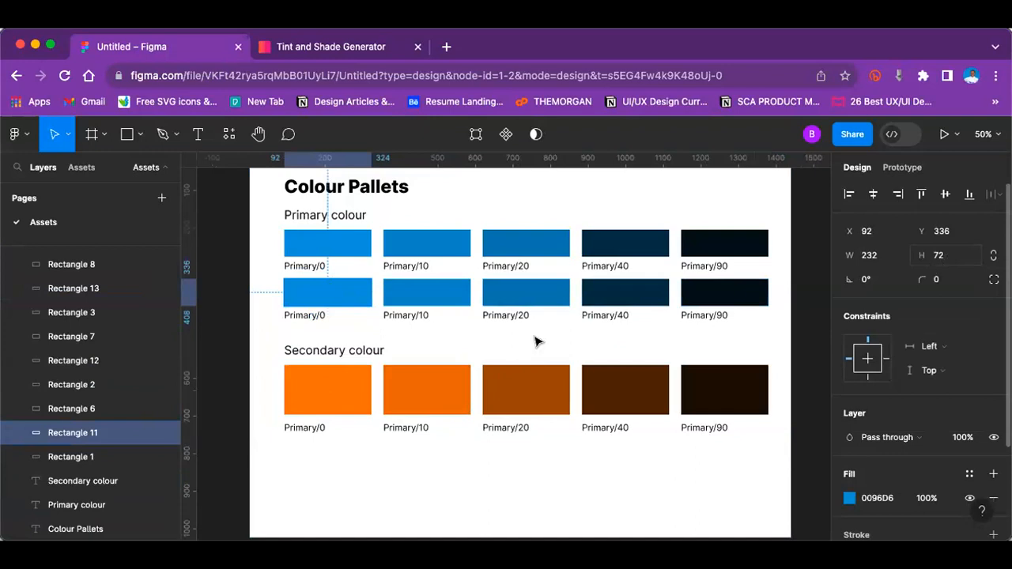
click(342, 404)
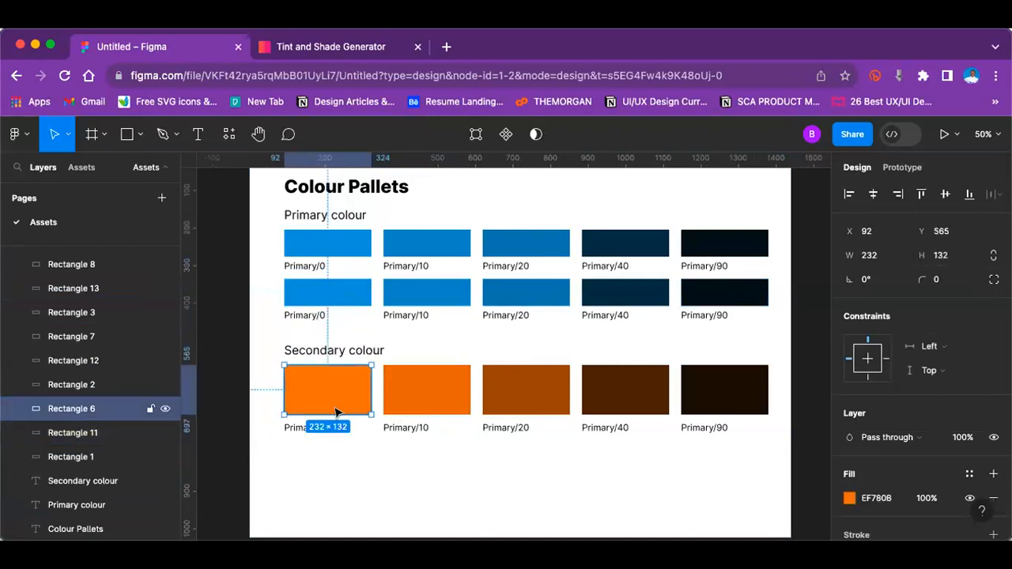
click(955, 256)
text(72)
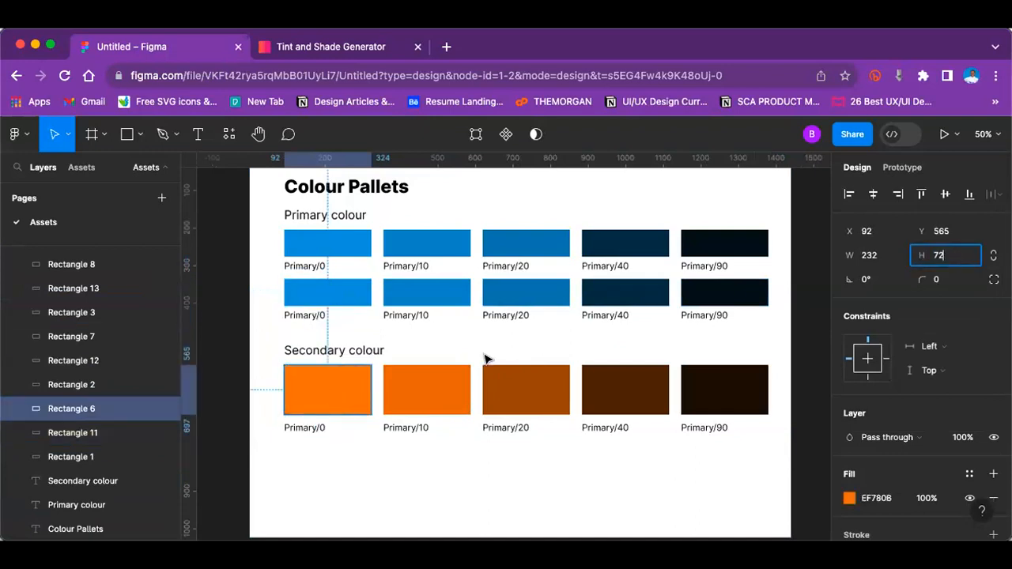
click(441, 391)
click(951, 257)
text(72)
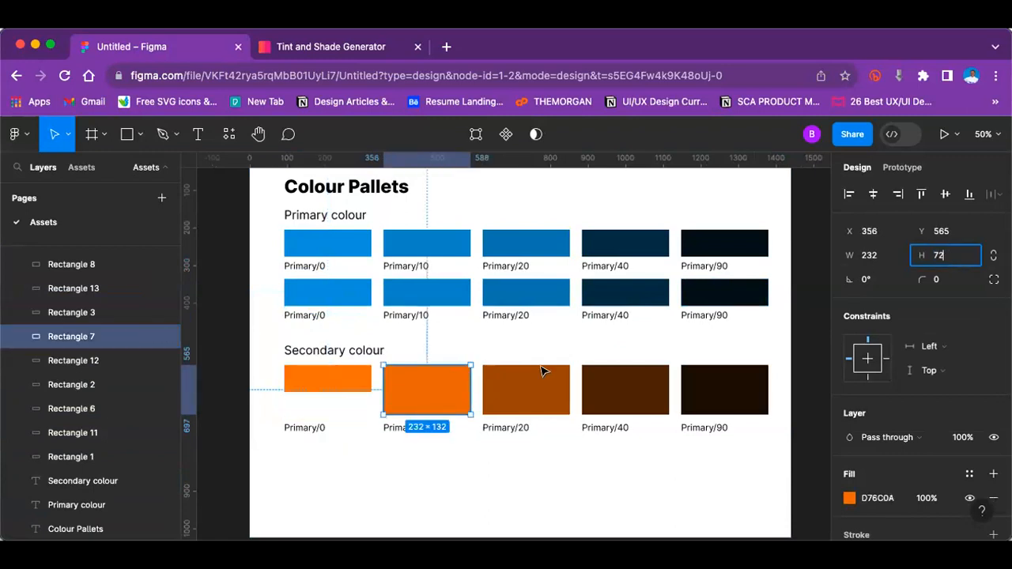
Step: Set the height of the third, fourth and fifth Secondary colour swatches to 72
click(543, 374)
click(943, 260)
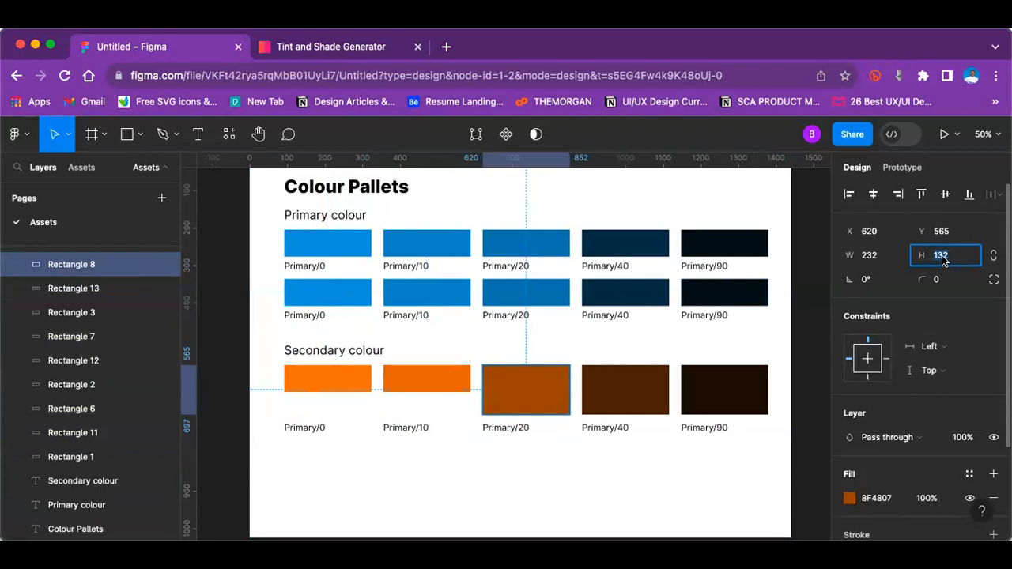
text(72)
key(Return)
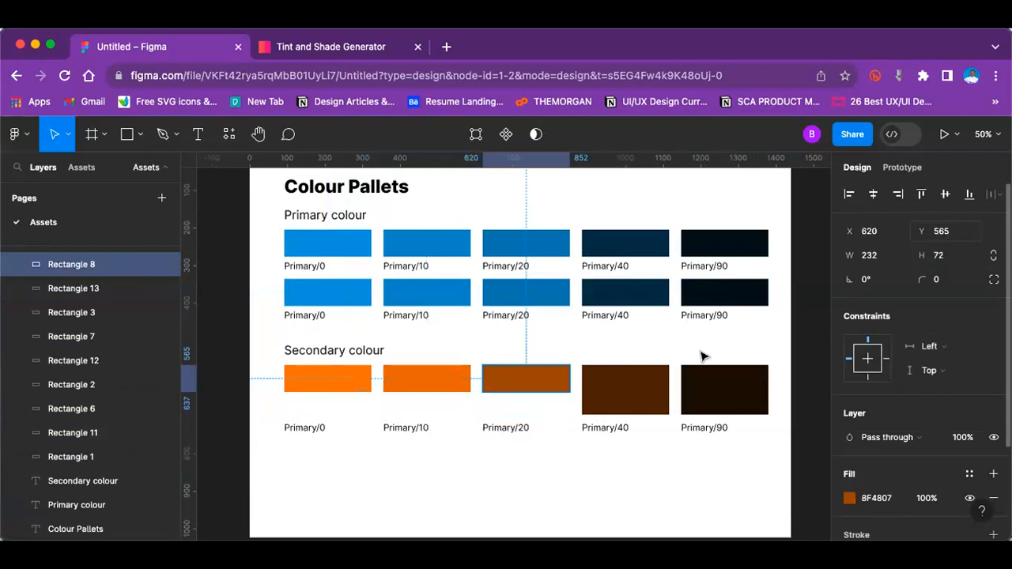
click(637, 397)
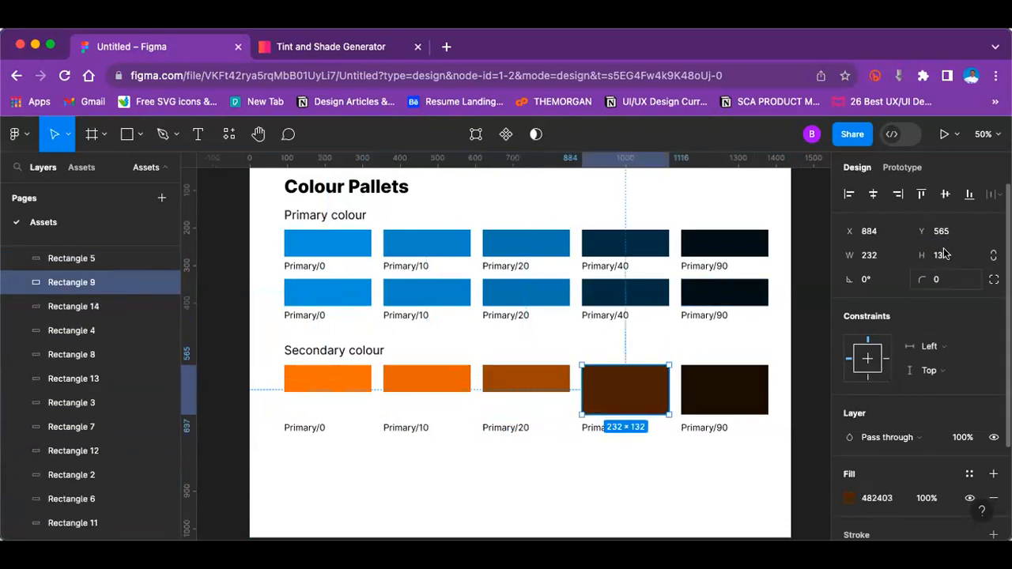
click(945, 255)
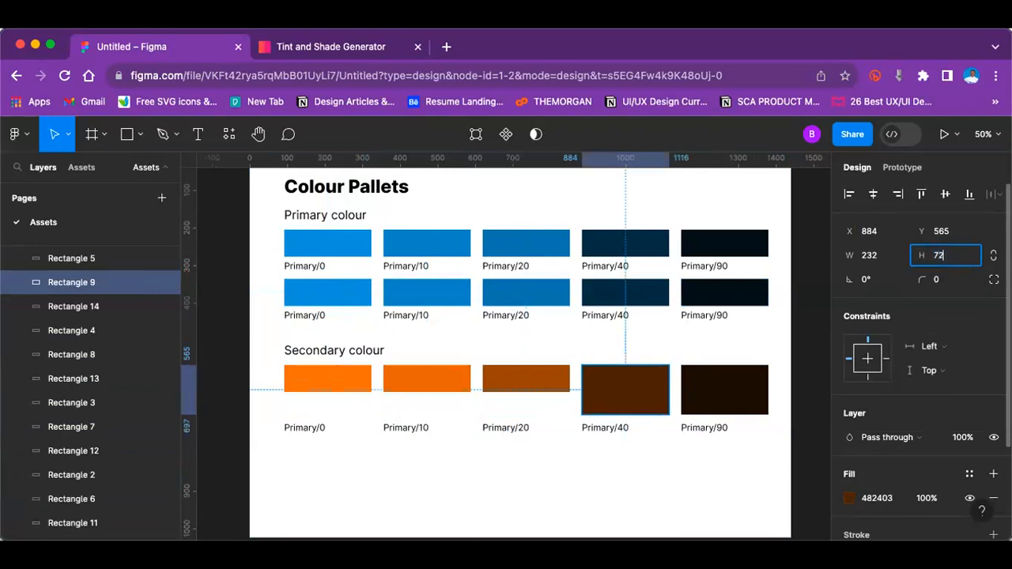
text(72)
key(Return)
click(719, 407)
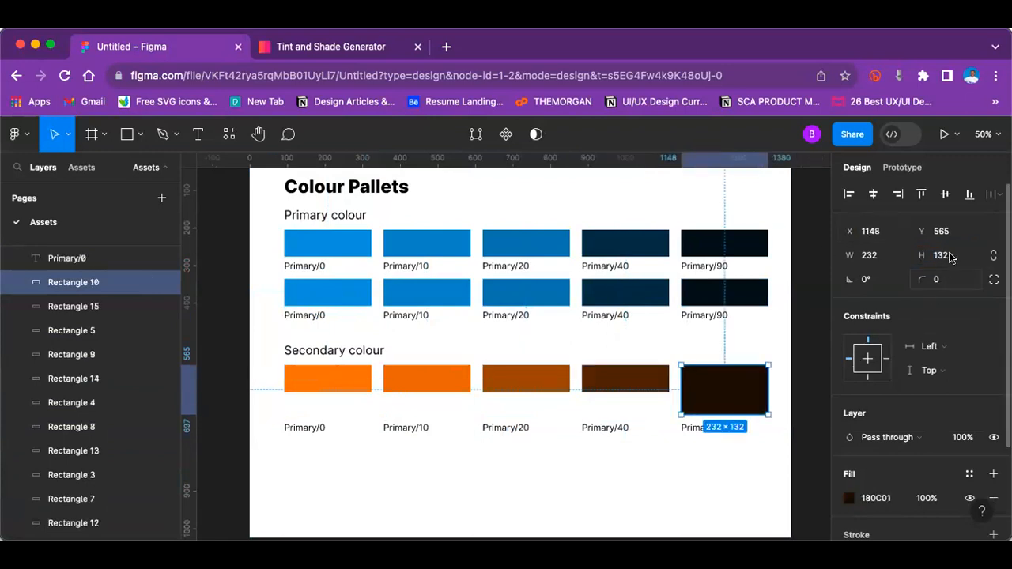
click(949, 257)
text(72)
key(Return)
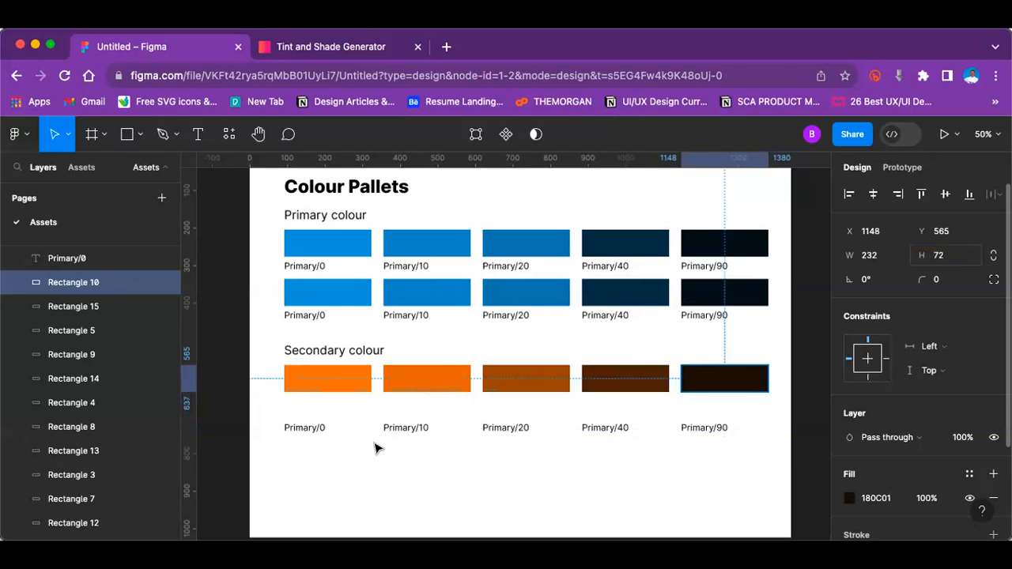
Step: Move the Secondary row's labels up beneath their swatches and duplicate the row with its labels directly below
drag(267, 414, 709, 406)
click(708, 451)
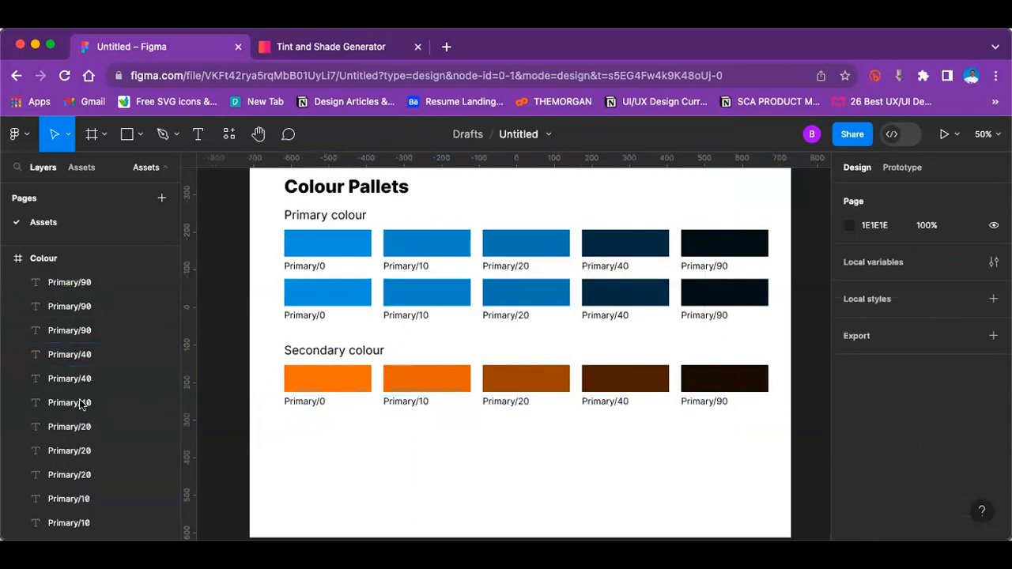
drag(219, 364, 773, 401)
key(super+d)
drag(541, 399, 539, 427)
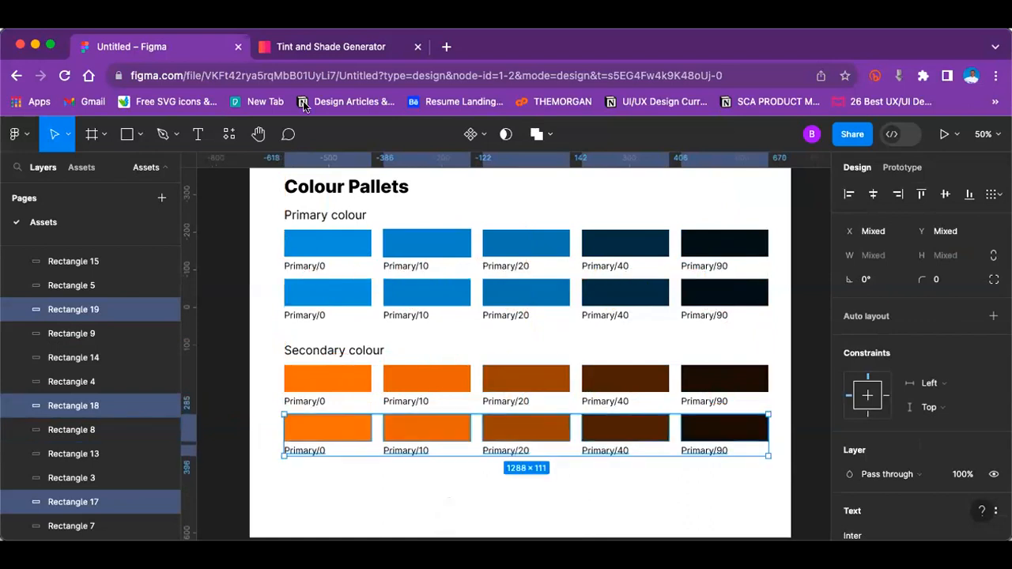
Step: Copy the 10% tint f18623 from the generator and apply it as the fill of the duplicated Secondary row's first swatch
click(340, 49)
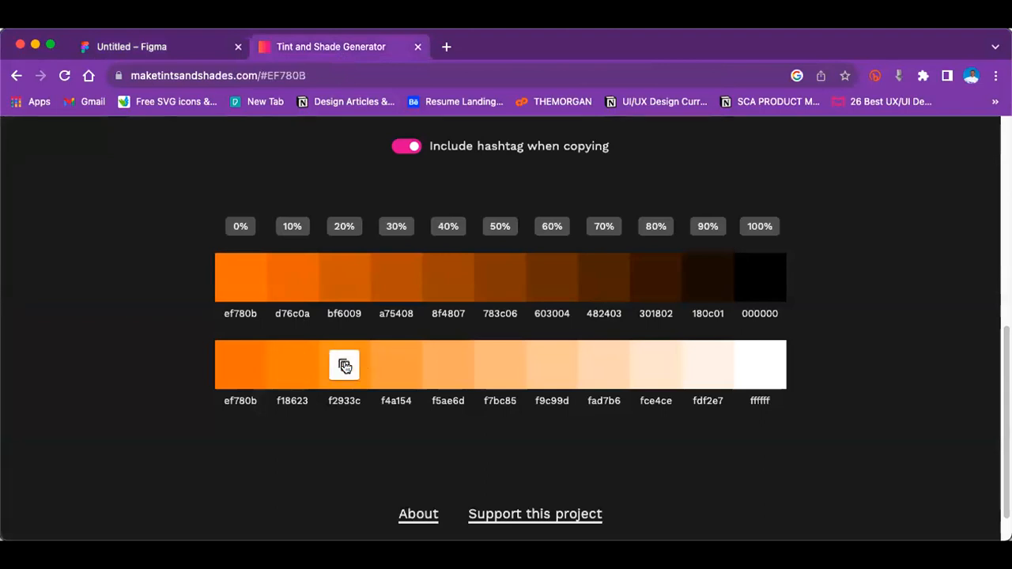
click(296, 363)
click(144, 49)
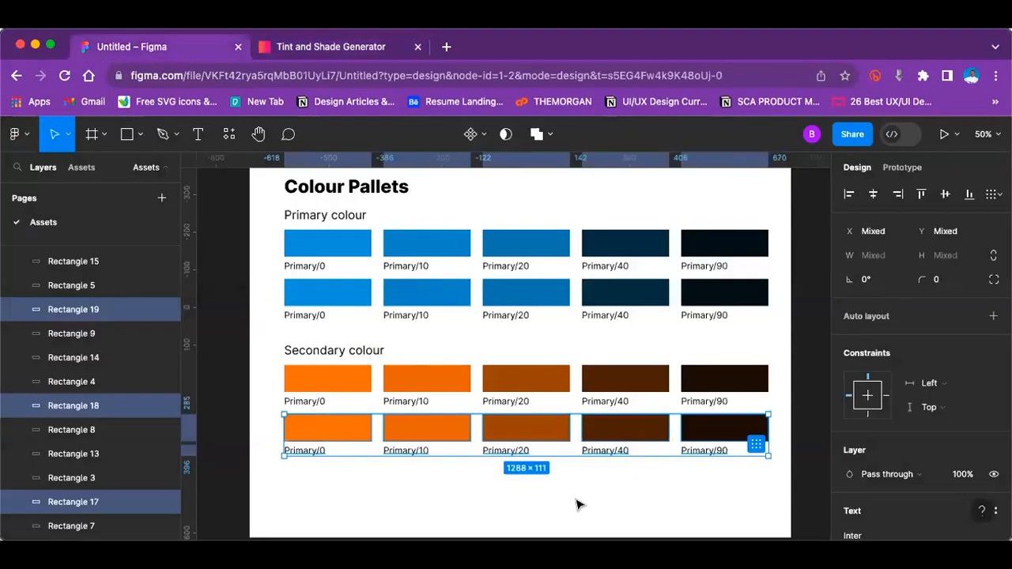
scroll(899, 474, down, 5)
scroll(864, 482, down, 2)
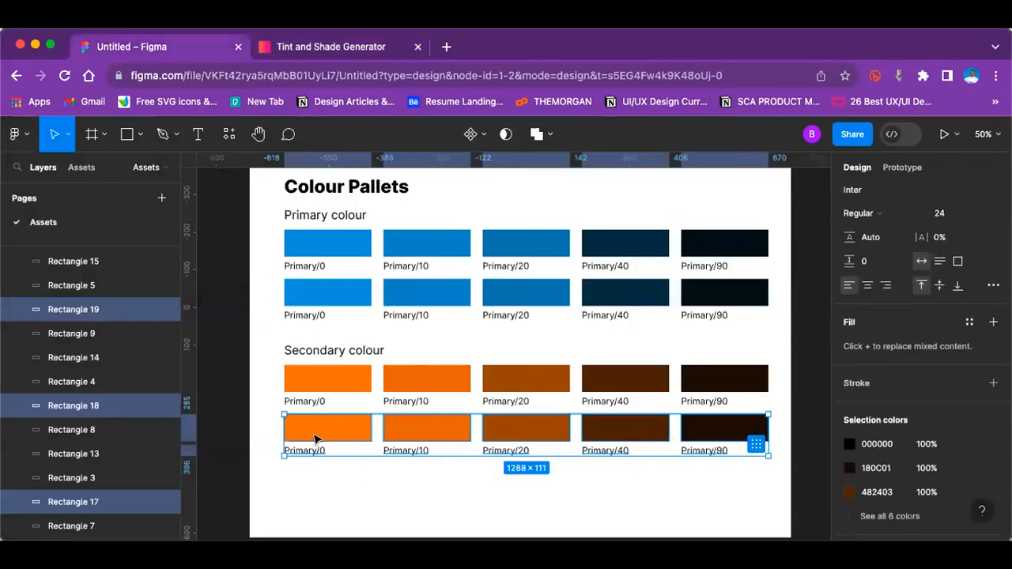
click(474, 431)
click(348, 429)
click(885, 498)
key(super+v)
key(Return)
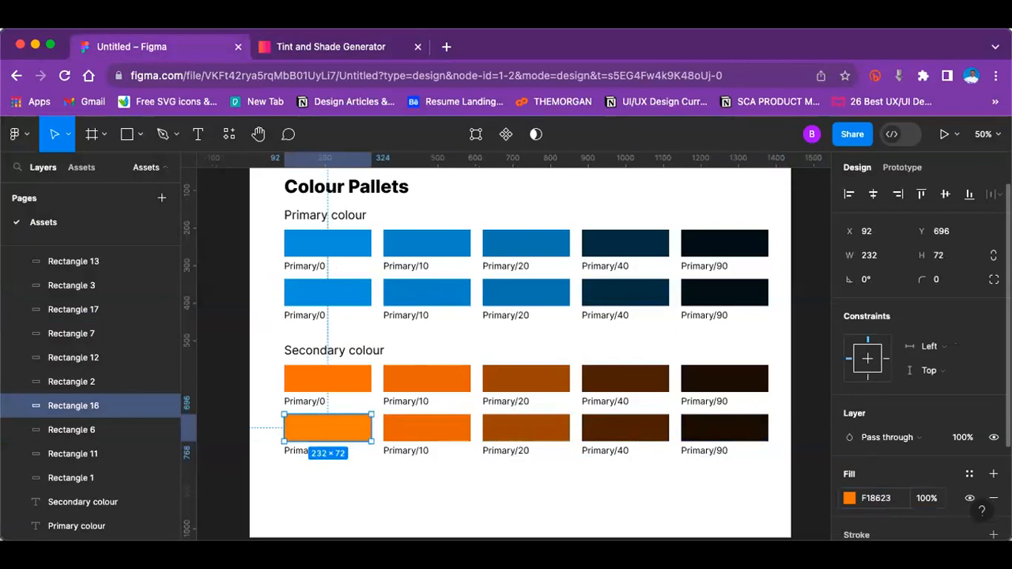
Step: Copy the 30% tint f4a154 from the generator and apply it as the fill of the lower Secondary row's second swatch
click(331, 47)
click(396, 363)
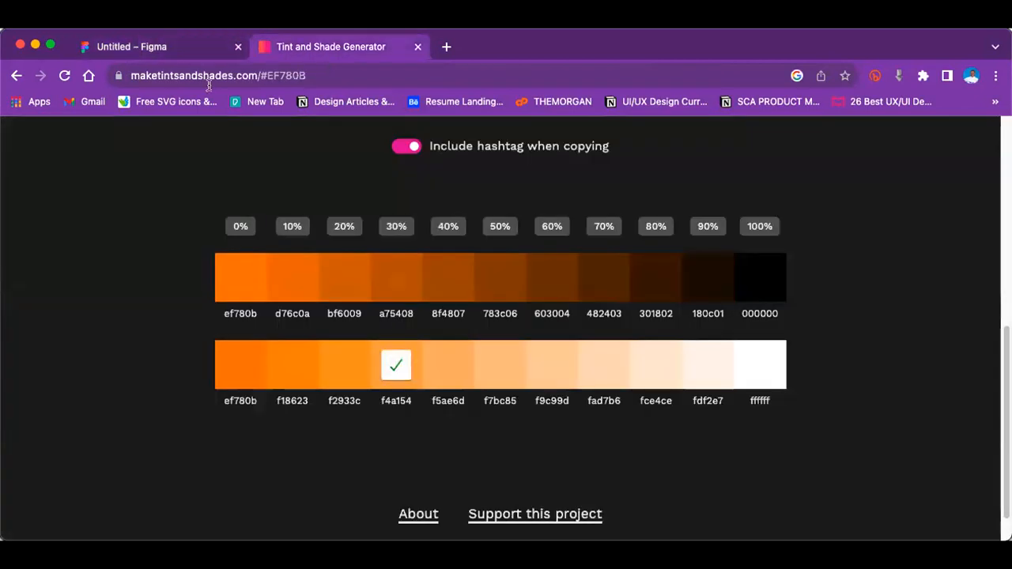
click(177, 48)
click(429, 427)
click(878, 500)
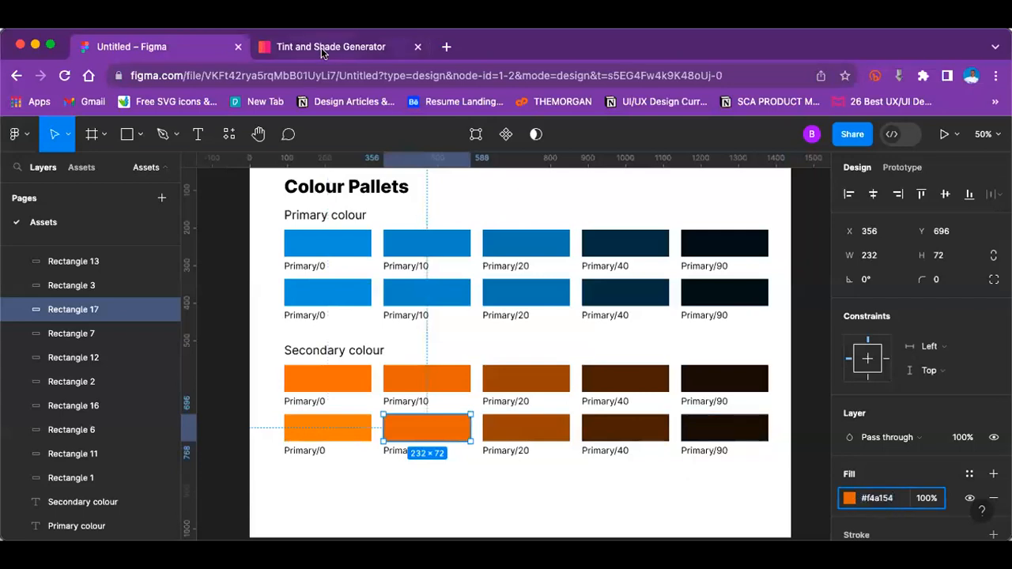
Step: Copy the 50% tint f7bc85 from the generator and apply it as the fill of the lower Secondary row's third swatch
click(321, 47)
click(500, 365)
click(174, 47)
click(531, 427)
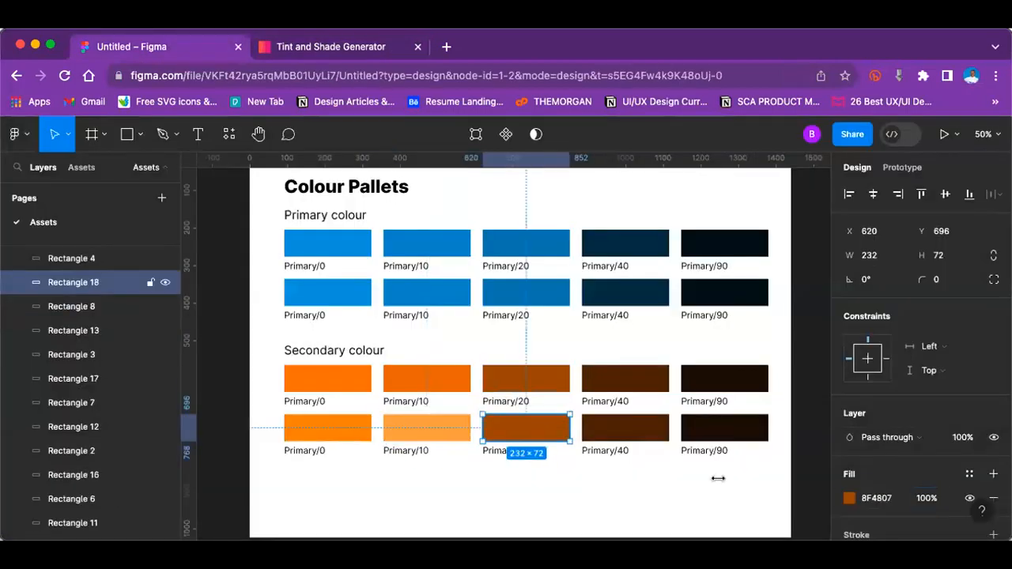
click(892, 496)
key(super+v)
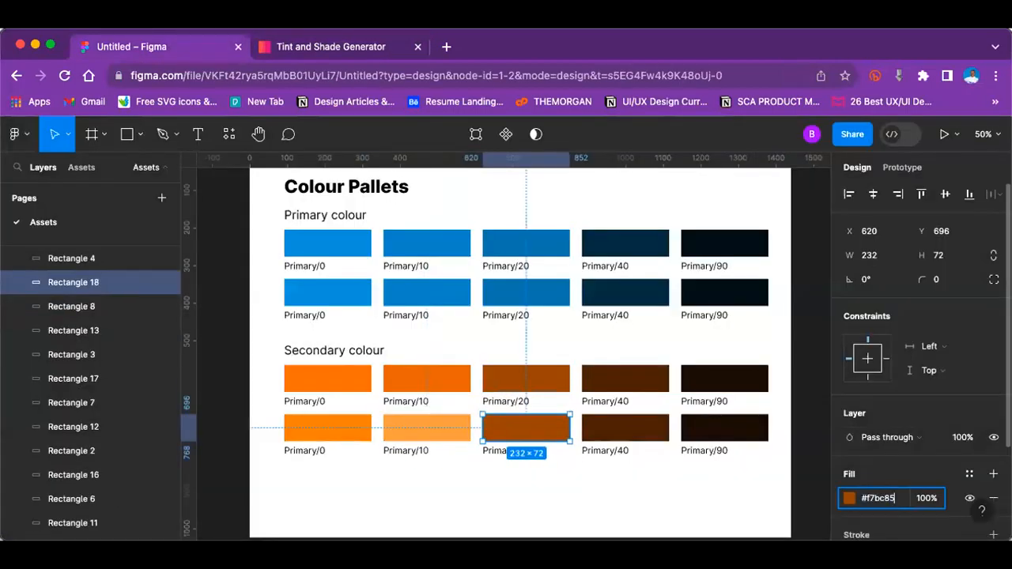
key(Return)
Step: Copy the 80% tint fce4ce from the generator and apply it as the fill of the lower Secondary row's fourth swatch
click(291, 41)
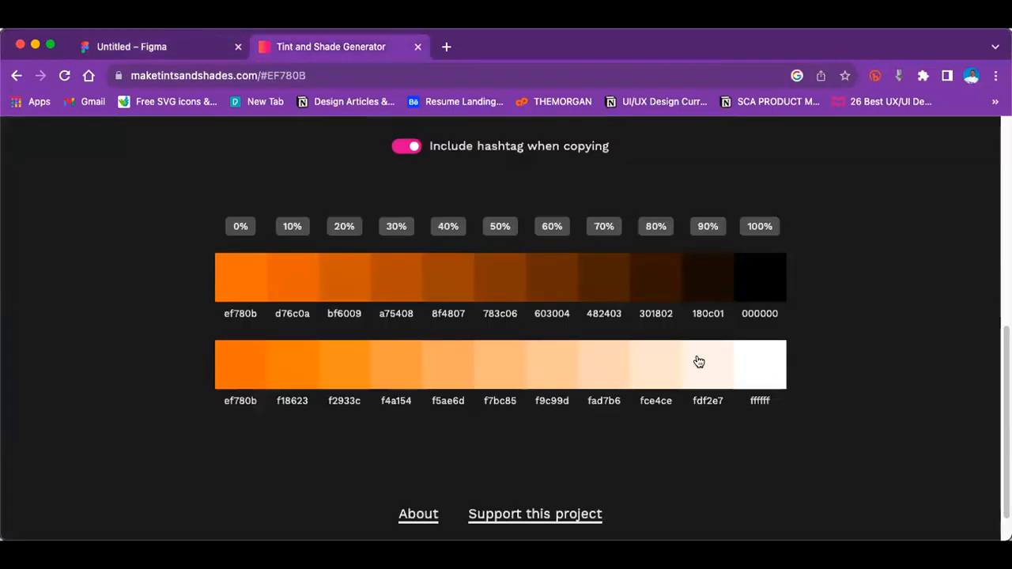
click(175, 49)
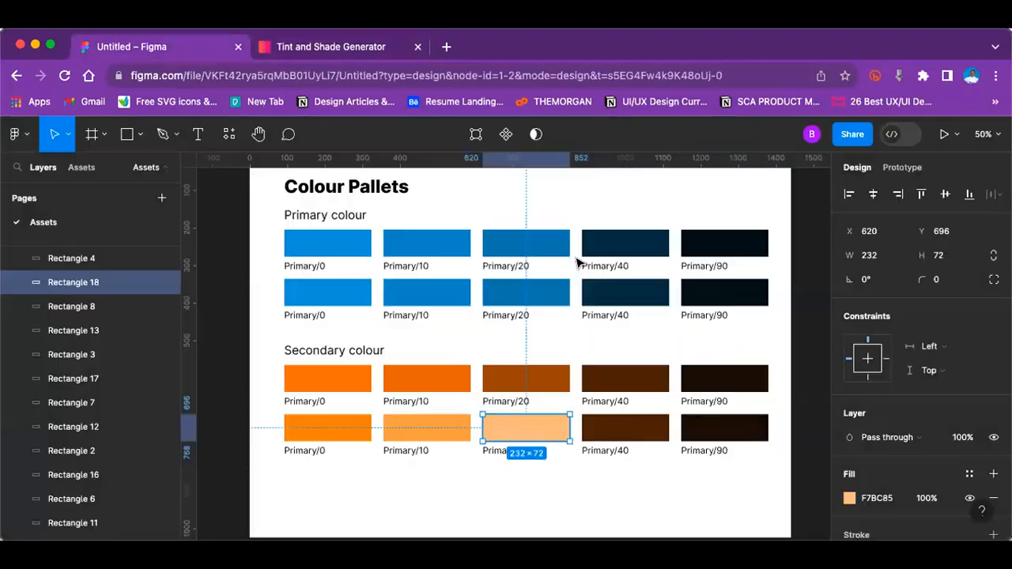
click(630, 427)
click(877, 499)
key(super+v)
key(Return)
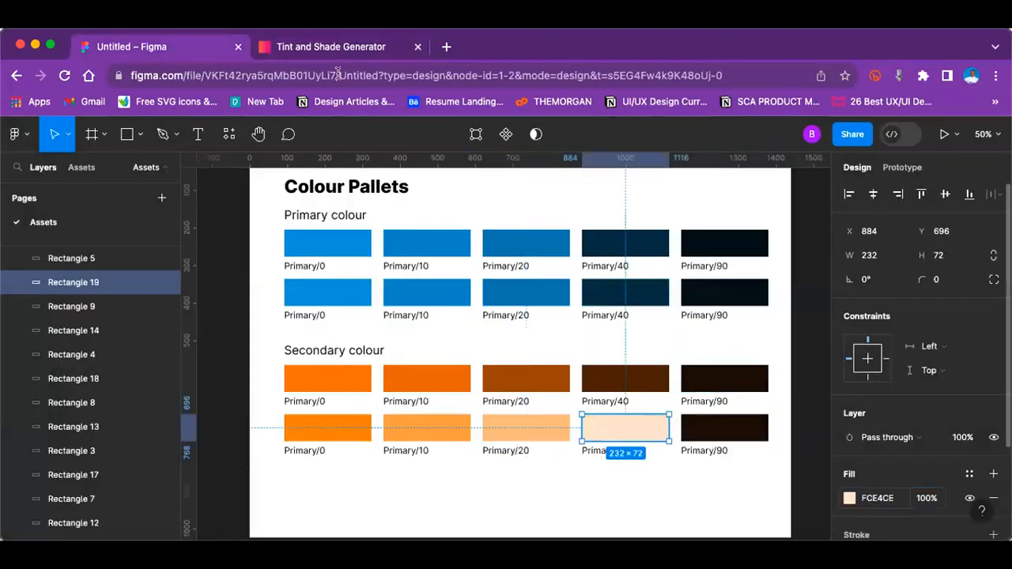
Step: Copy the 90% tint fdf2e7 from the generator and apply it as the fill of the lower Secondary row's fifth swatch
click(288, 49)
click(706, 365)
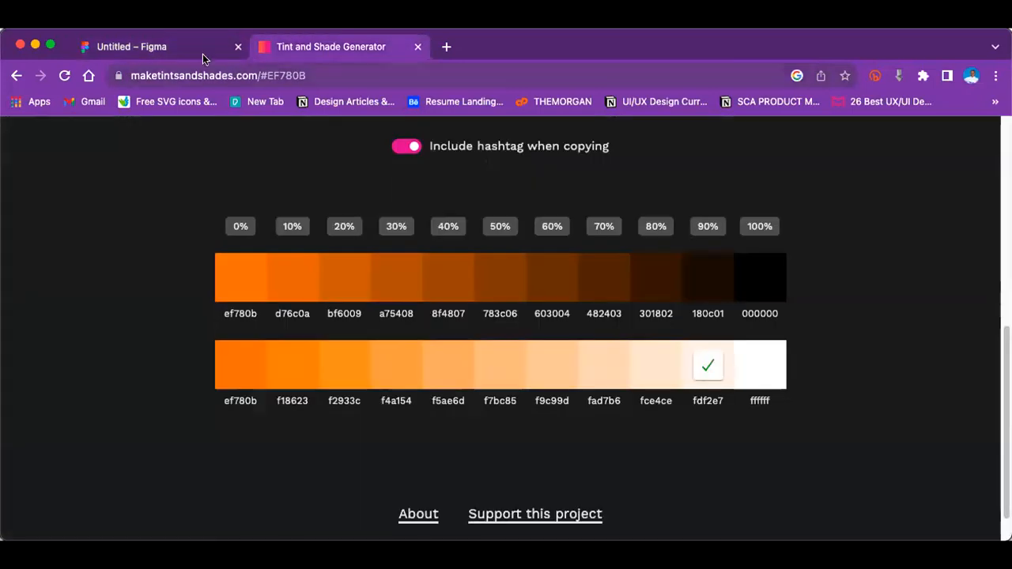
click(190, 48)
click(715, 435)
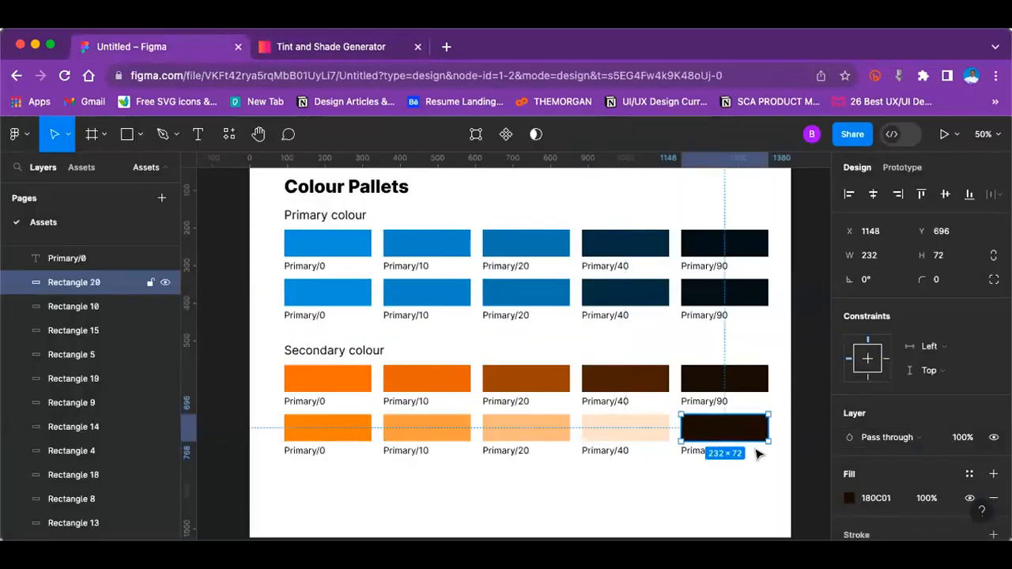
click(878, 498)
key(super+v)
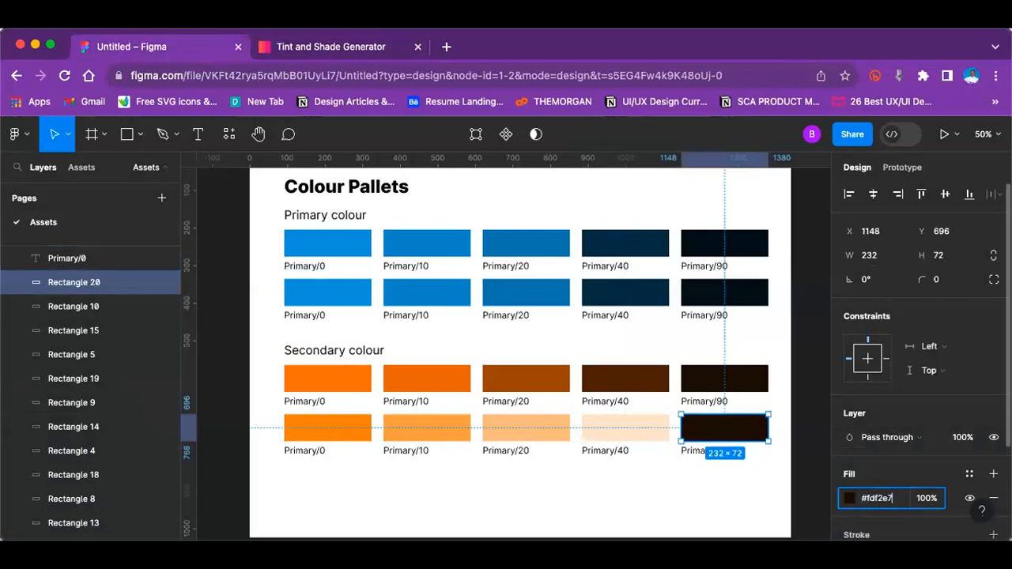
key(Return)
click(635, 465)
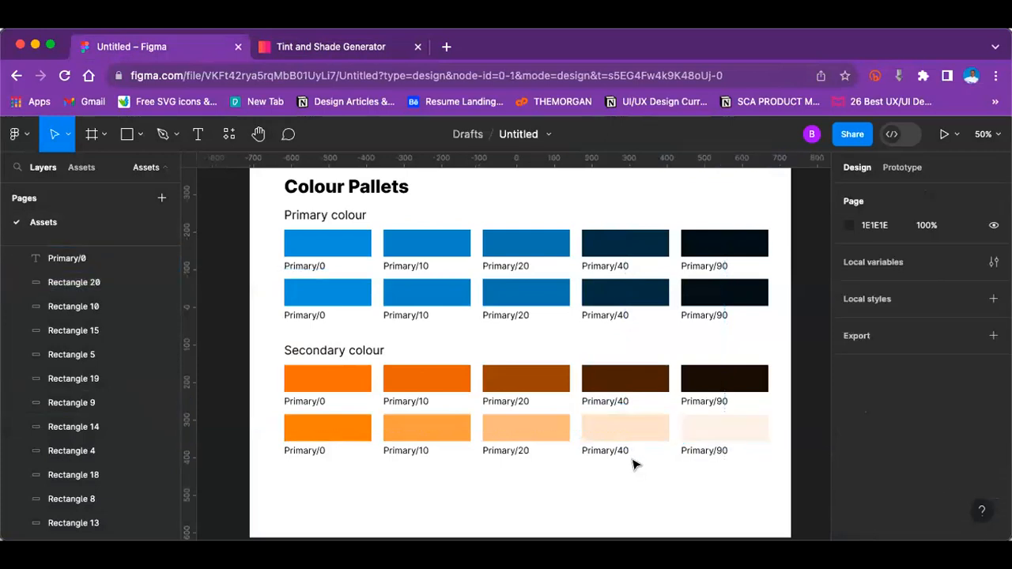
scroll(634, 464, down, 1)
click(650, 426)
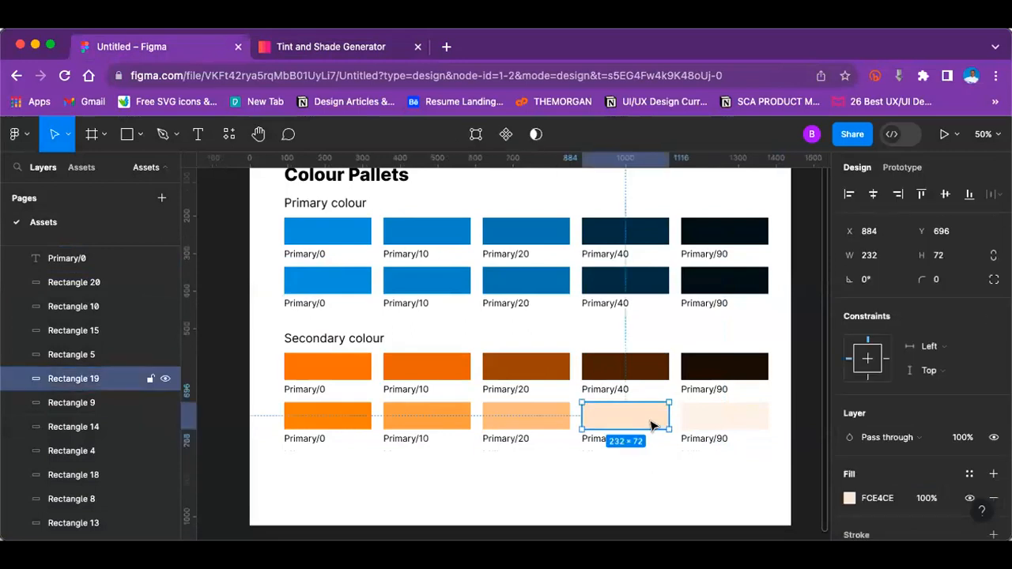
click(707, 419)
click(656, 460)
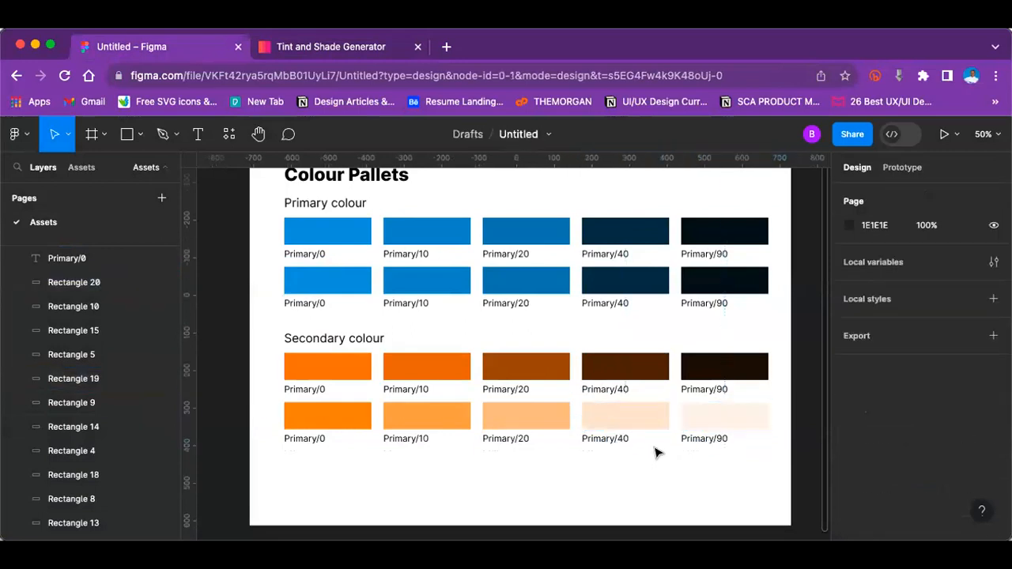
Step: Extend the Colour frame downward to a height of about 2067, keeping its width at 1440
scroll(655, 453, down, 5)
key(minus)
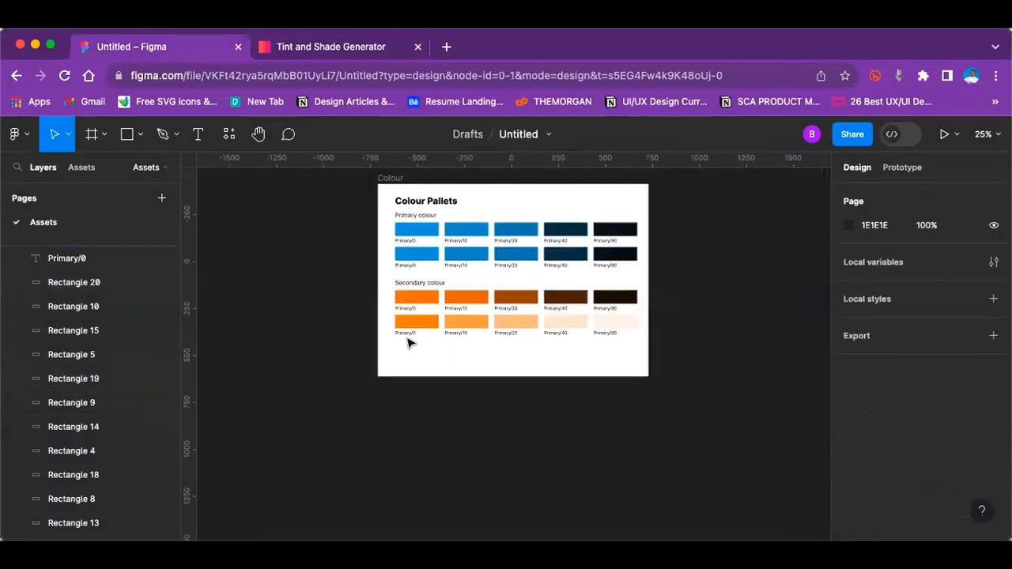
scroll(409, 342, up, 5)
click(395, 316)
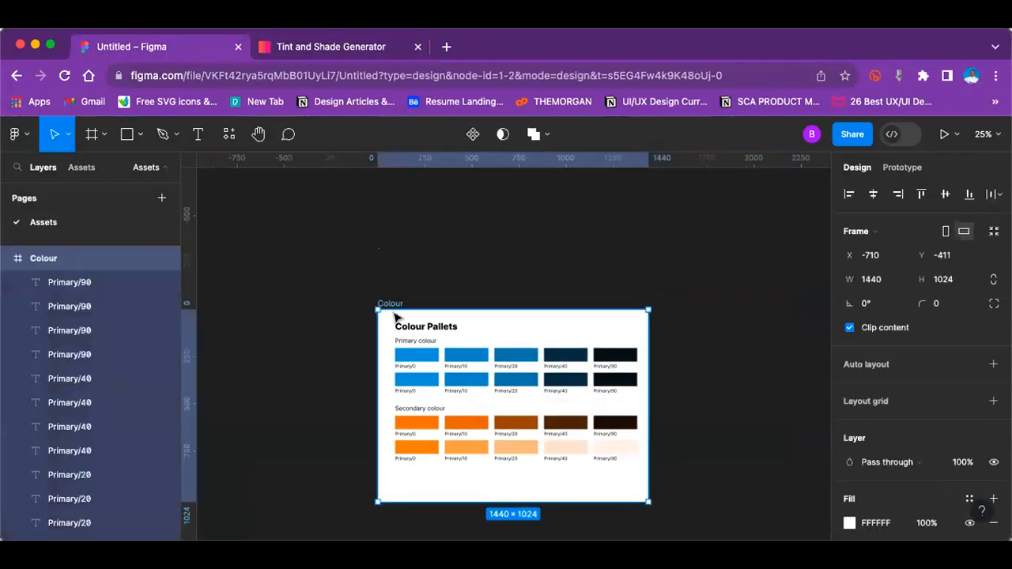
scroll(541, 320, down, 5)
drag(543, 320, 569, 521)
key(super+equal)
scroll(621, 377, up, 4)
key(super+minus)
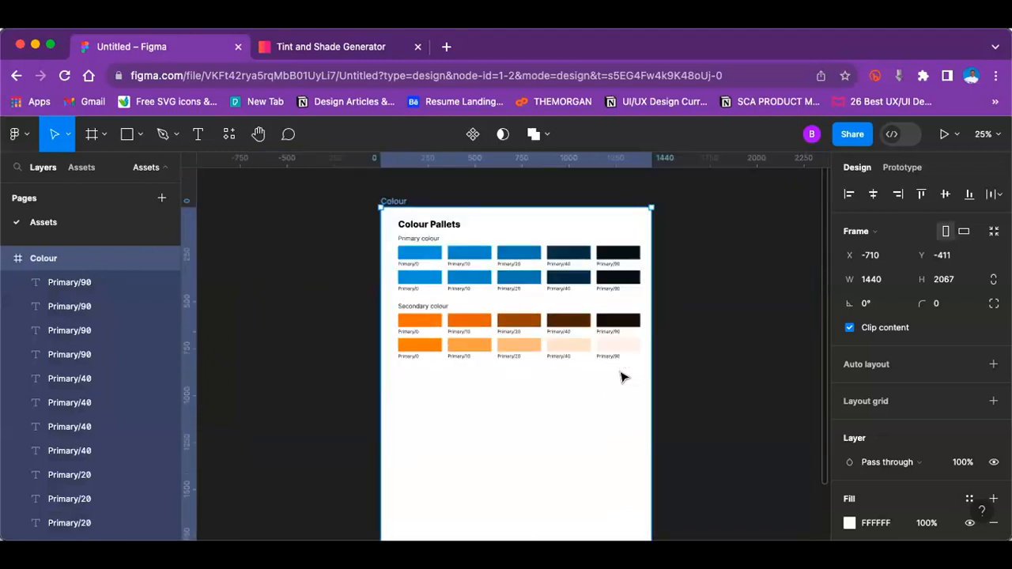
Step: Move all the titles, swatches and labels in the Colour frame about 16 px left together
drag(321, 225, 667, 400)
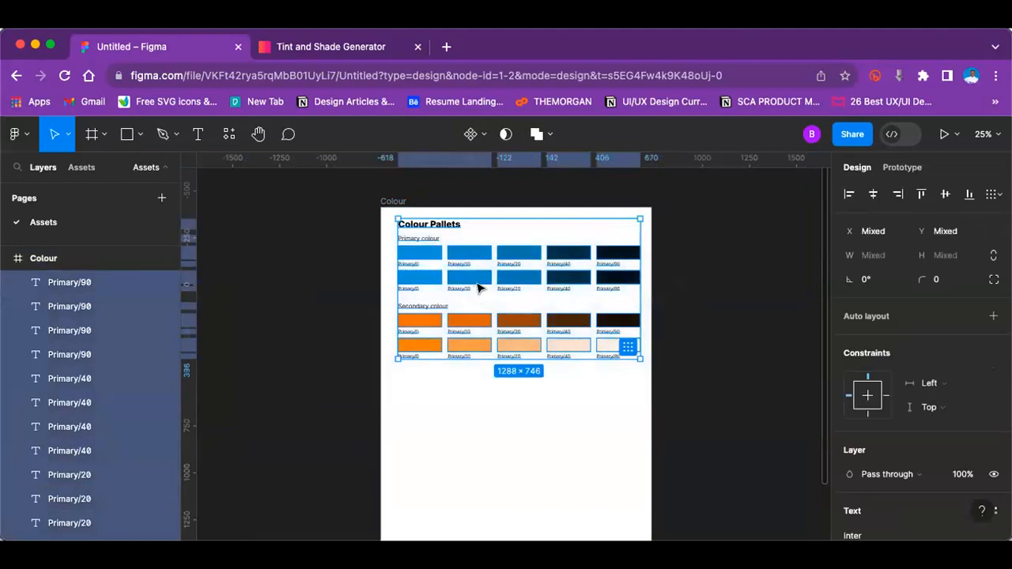
drag(490, 283, 486, 283)
click(312, 296)
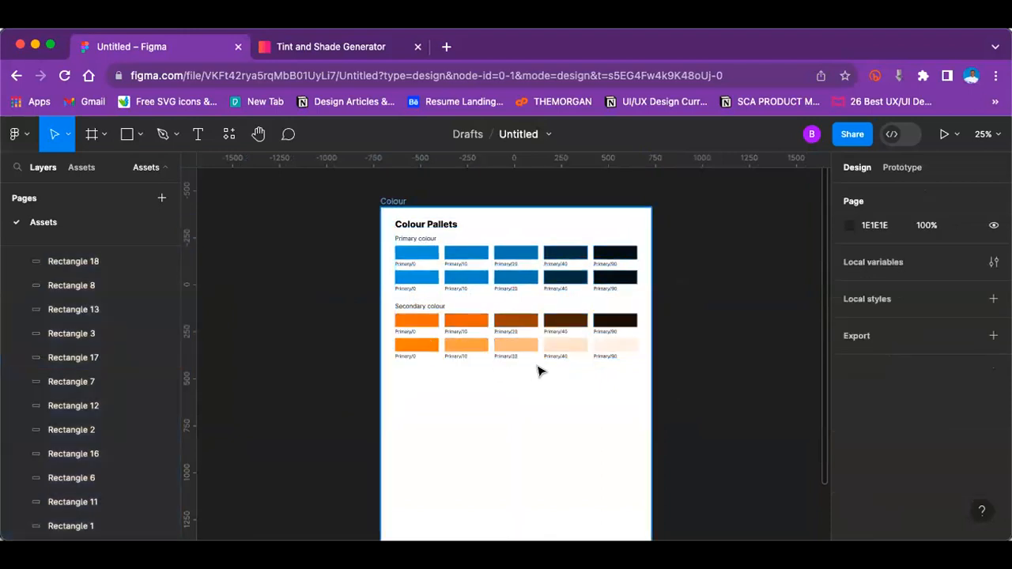
Step: Duplicate the Secondary colour section, with its heading, both swatch rows and labels, and place the copy directly below the original
key(super+equal)
scroll(349, 286, down, 2)
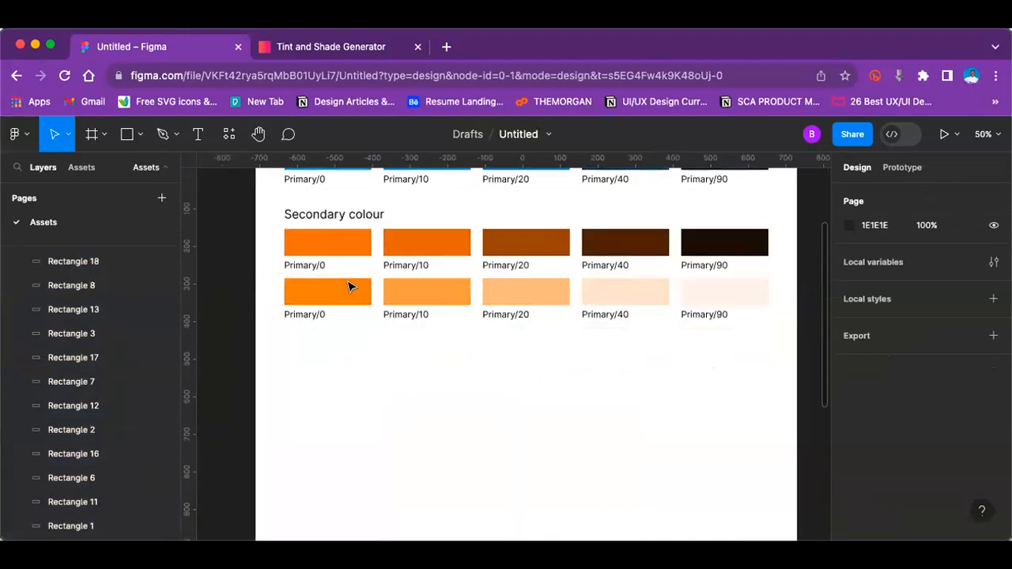
key(super+minus)
drag(375, 283, 639, 355)
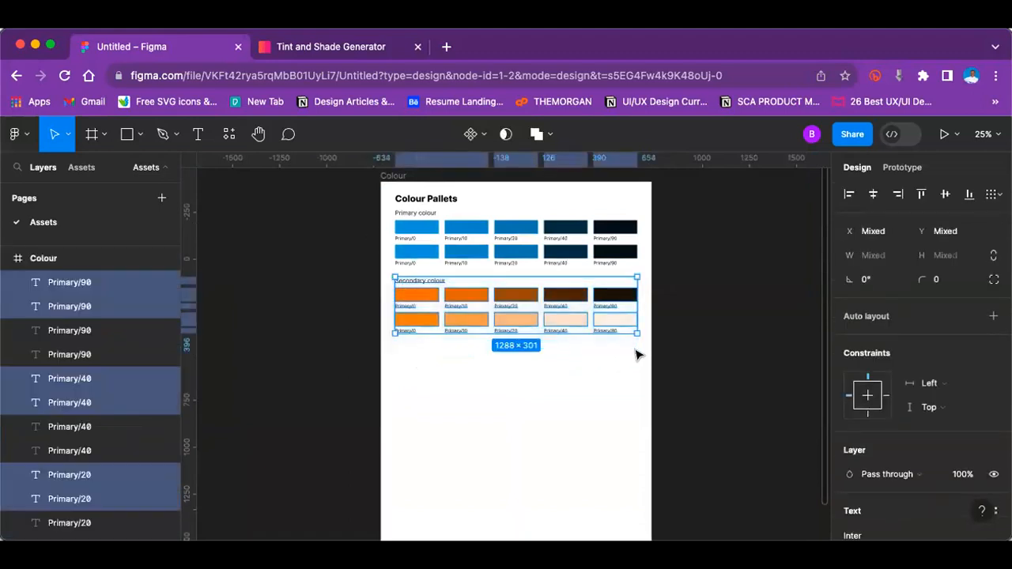
key(super+d)
drag(507, 304, 516, 365)
click(685, 264)
Step: Change the duplicated section's heading to "Accent colour"
key(plus)
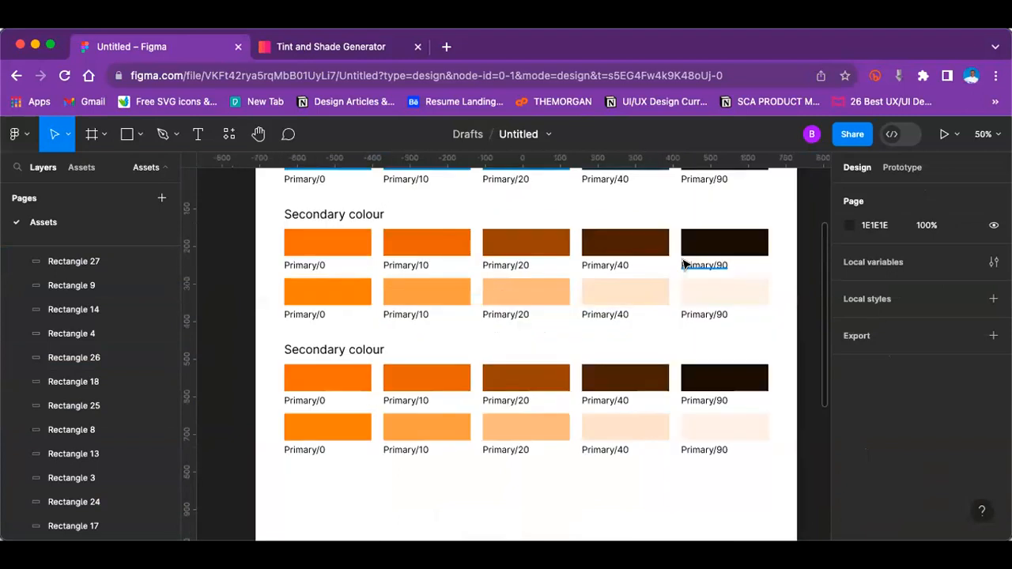
click(316, 351)
double_click(315, 352)
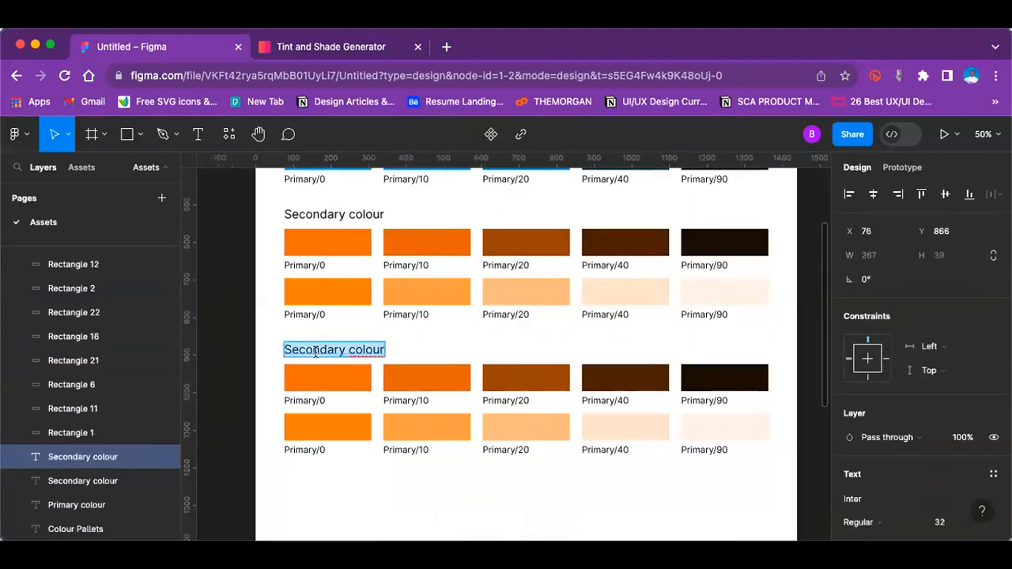
text(A)
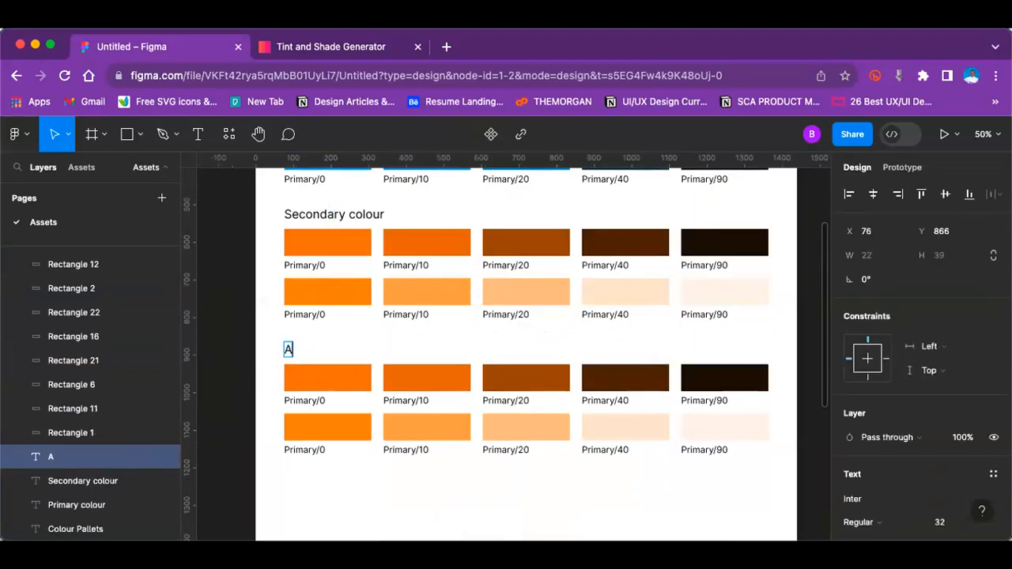
text(ccent colours)
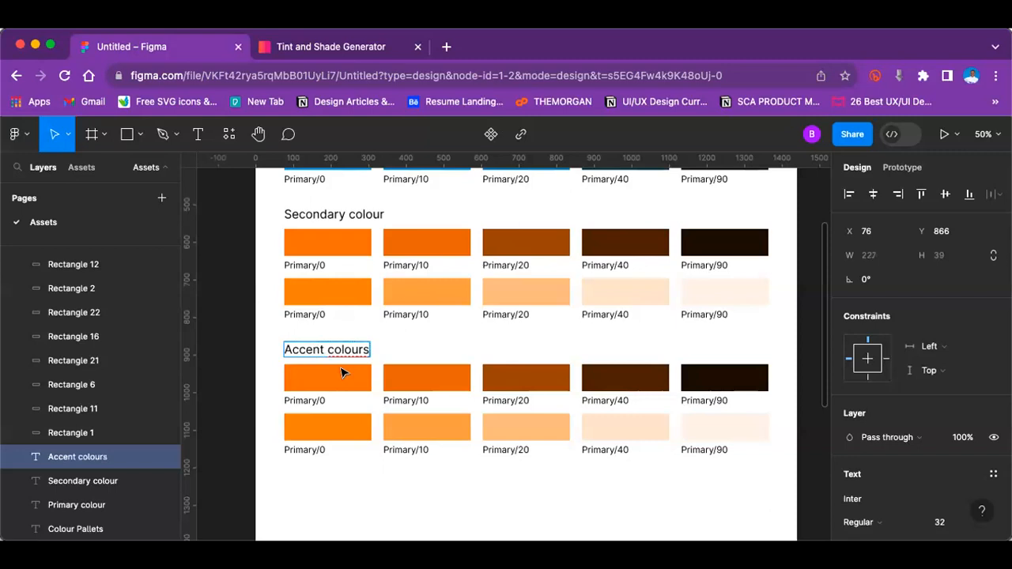
key(BackSpace)
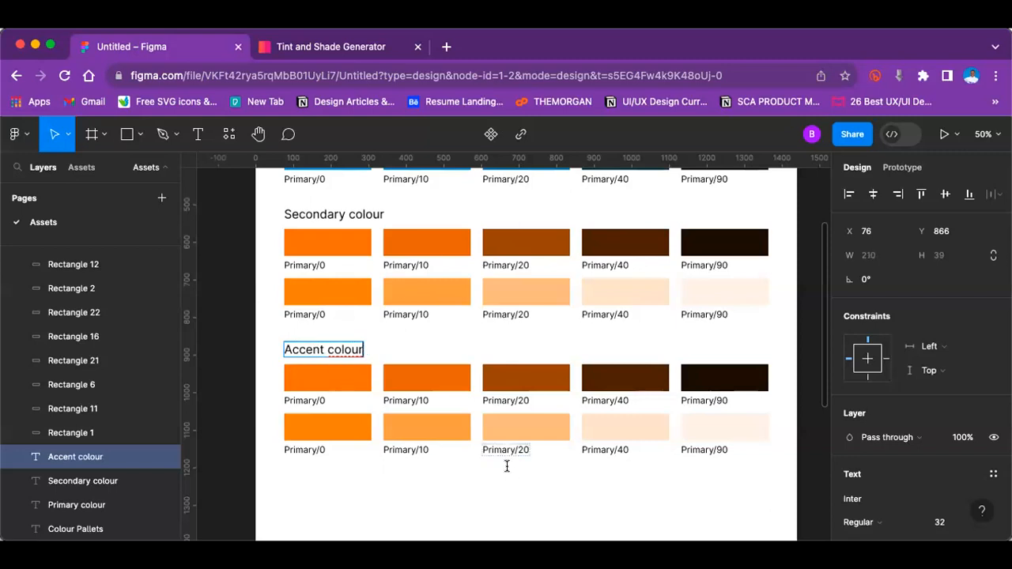
Step: Delete the lower row of swatches and labels in the Accent colour section
click(514, 449)
key(minus)
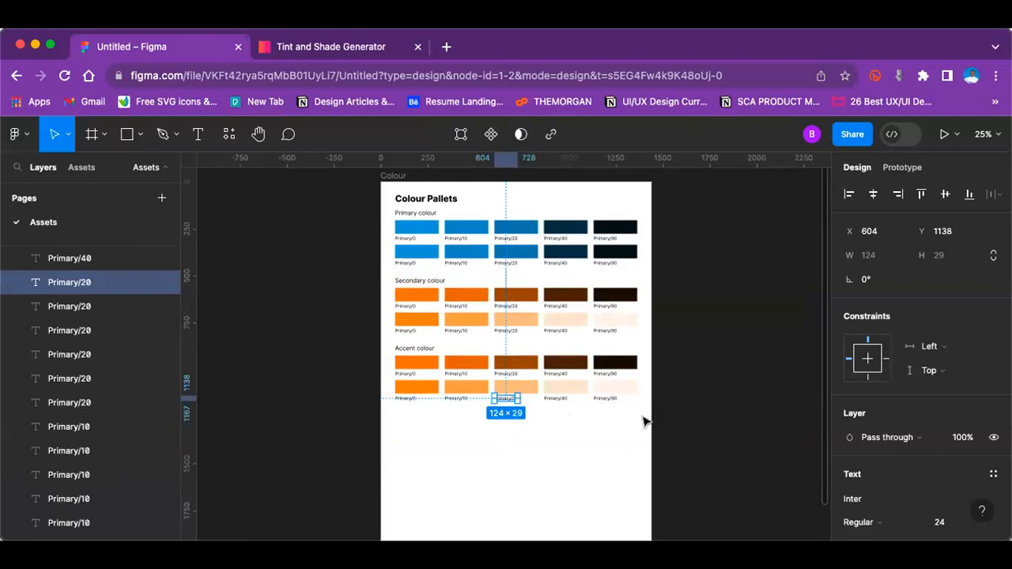
drag(343, 379, 660, 417)
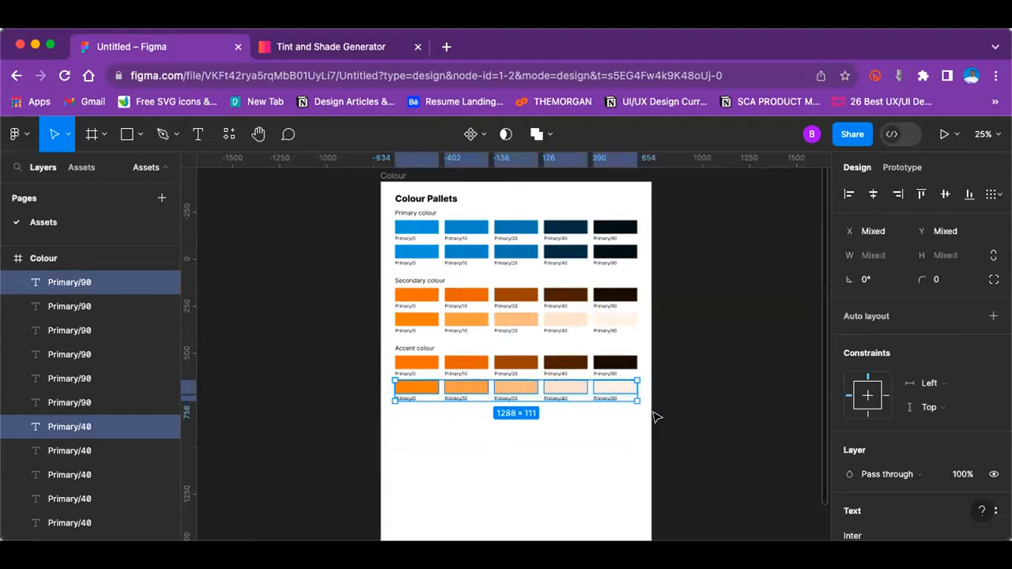
key(Delete)
key(super+equal)
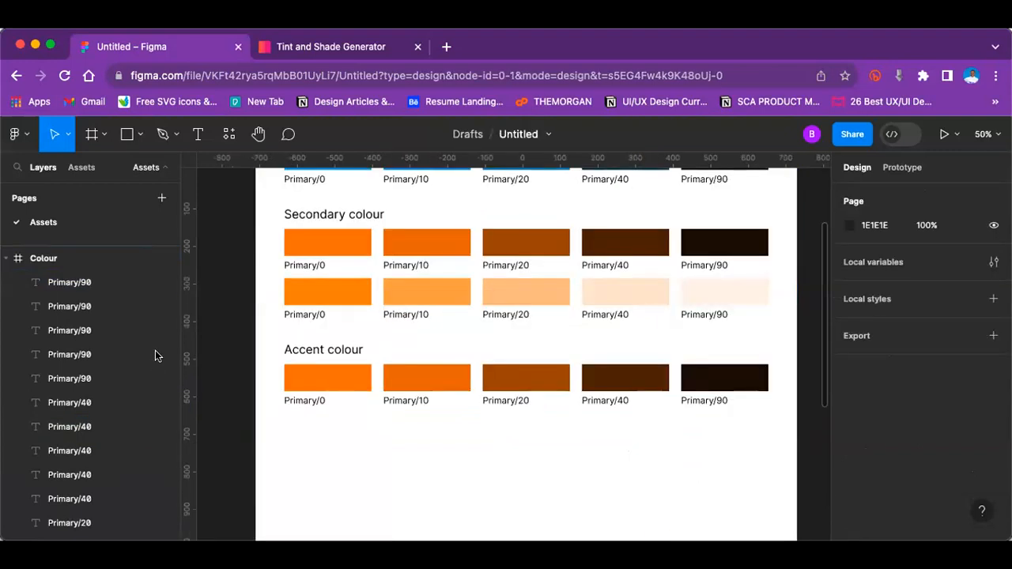
Step: Change the fill of the first Accent colour swatch to a bright green
click(334, 377)
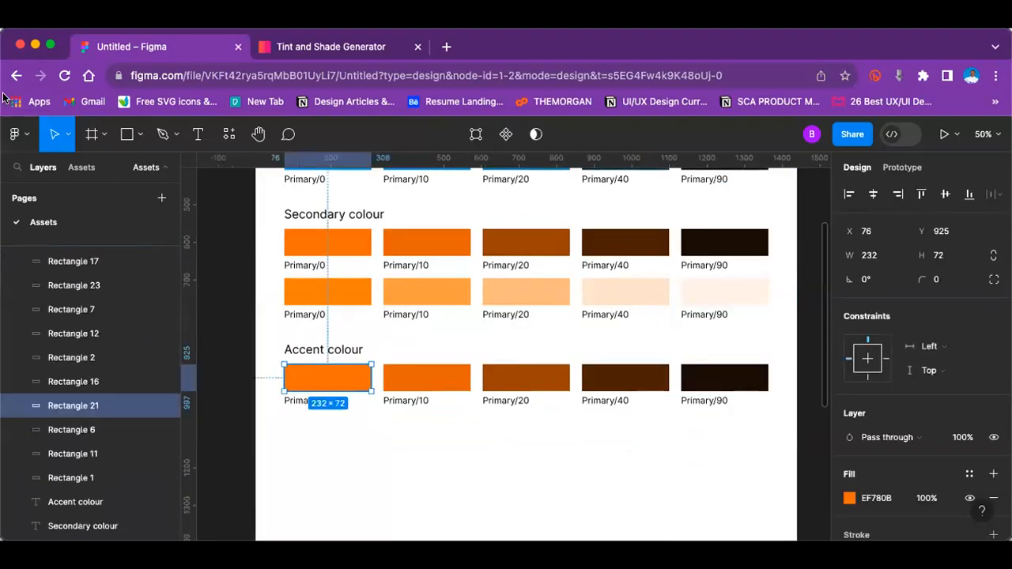
click(849, 498)
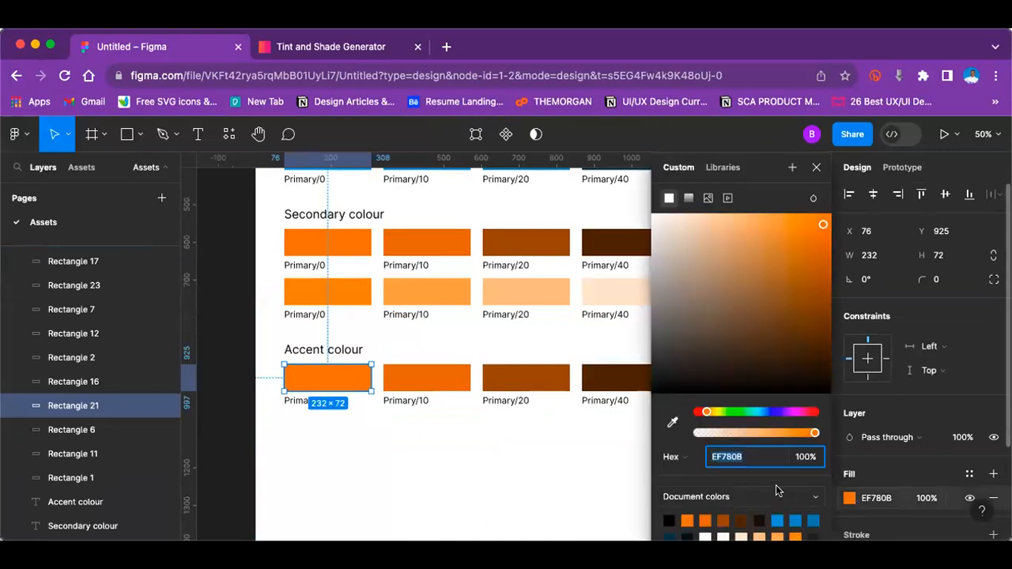
drag(741, 408, 745, 405)
drag(807, 231, 824, 205)
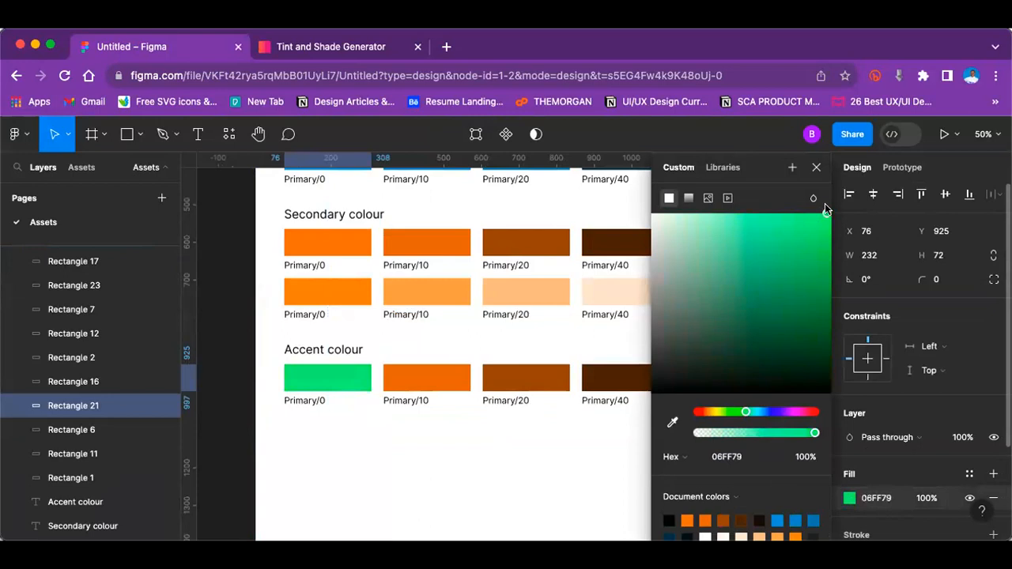
drag(736, 411, 733, 411)
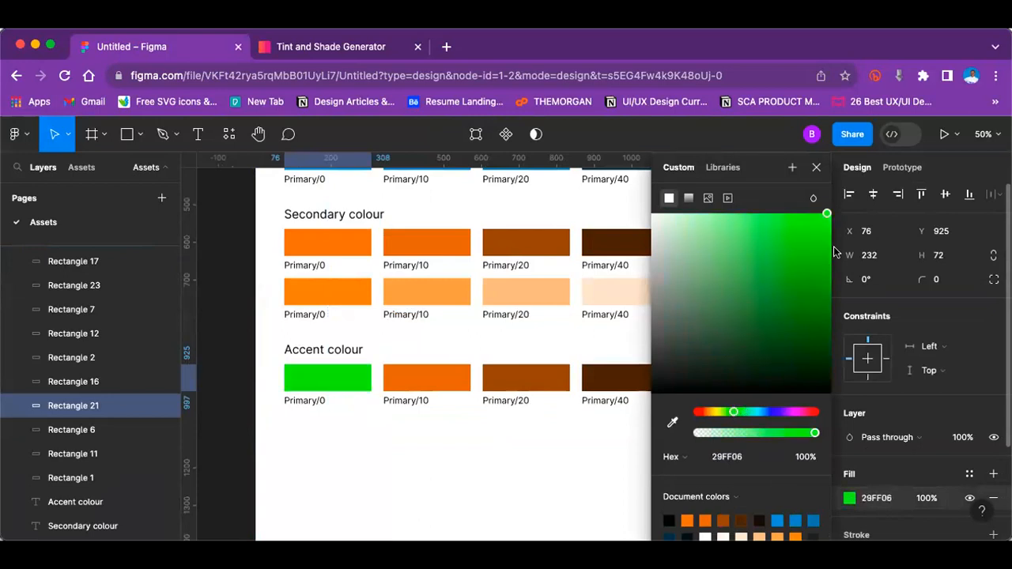
drag(825, 225, 796, 215)
Step: Change the label under the green Accent swatch to "success"
click(327, 400)
double_click(309, 397)
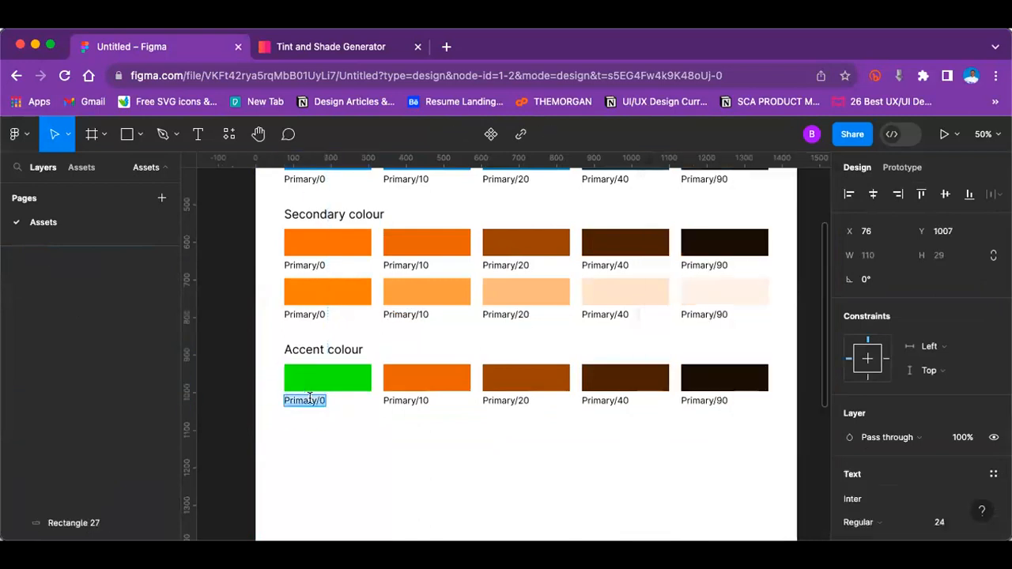
text(success)
key(Escape)
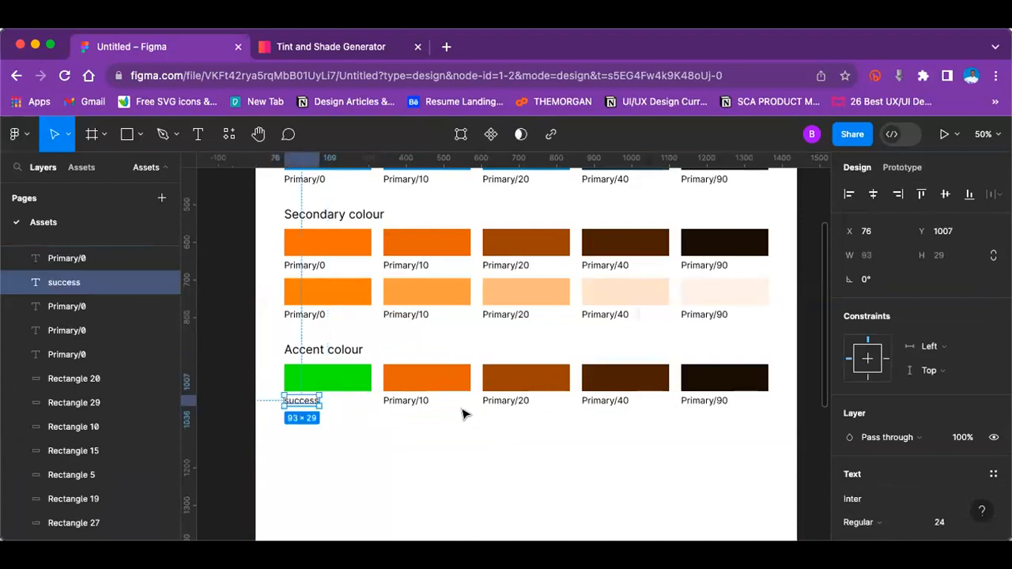
click(464, 414)
Step: Change the fill of the second Accent colour swatch to a bright yellow, FAE318
click(424, 377)
click(850, 498)
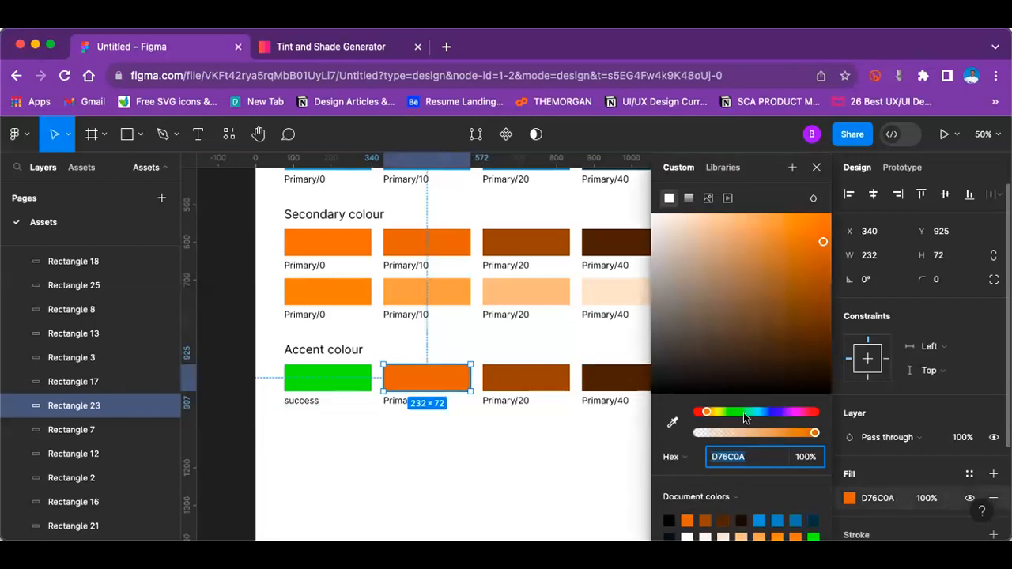
drag(711, 411, 717, 412)
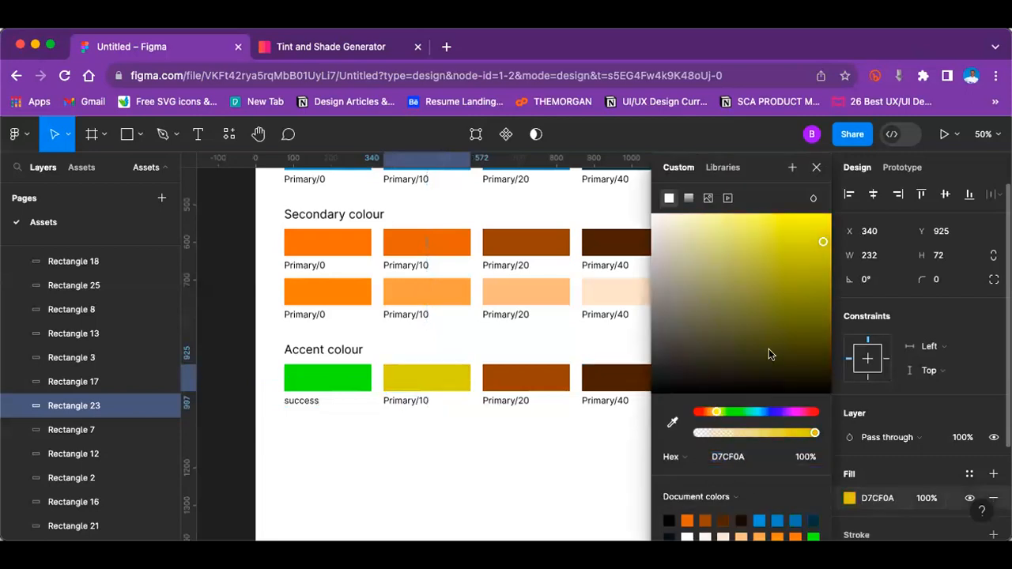
drag(822, 241, 812, 220)
drag(717, 415, 714, 416)
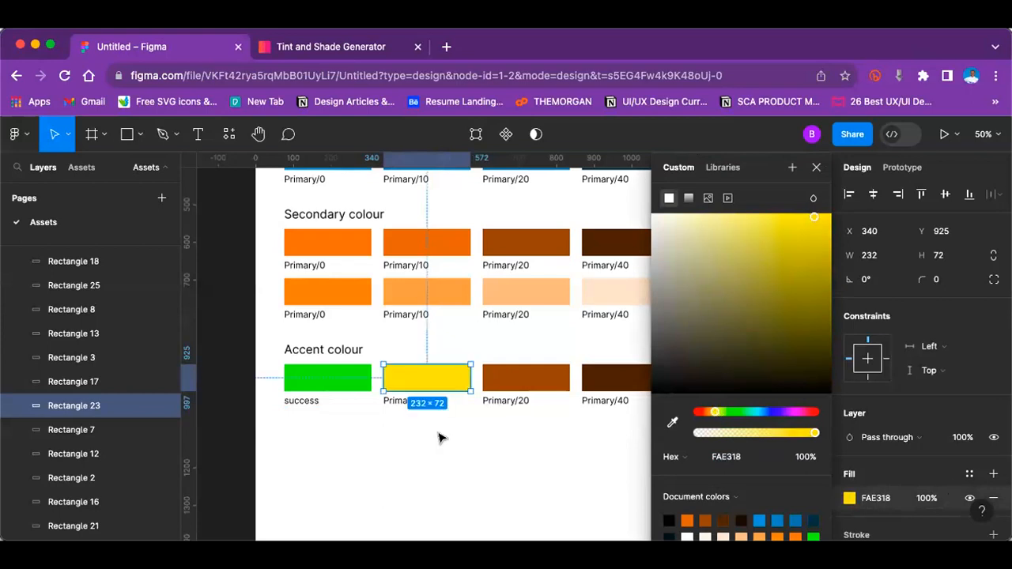
Step: Change the label under the yellow Accent swatch to "Warning"
click(394, 397)
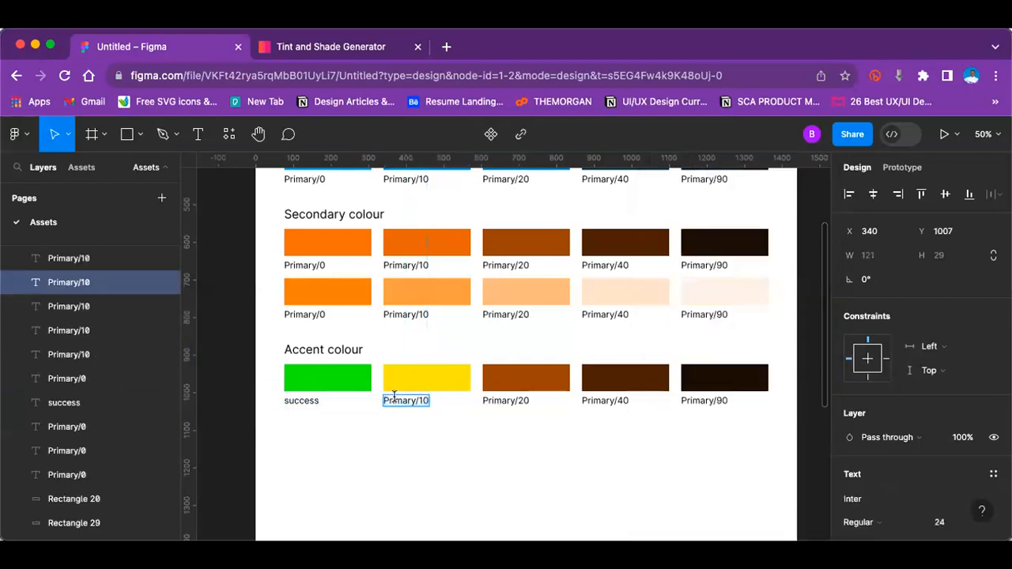
double_click(394, 398)
text(W)
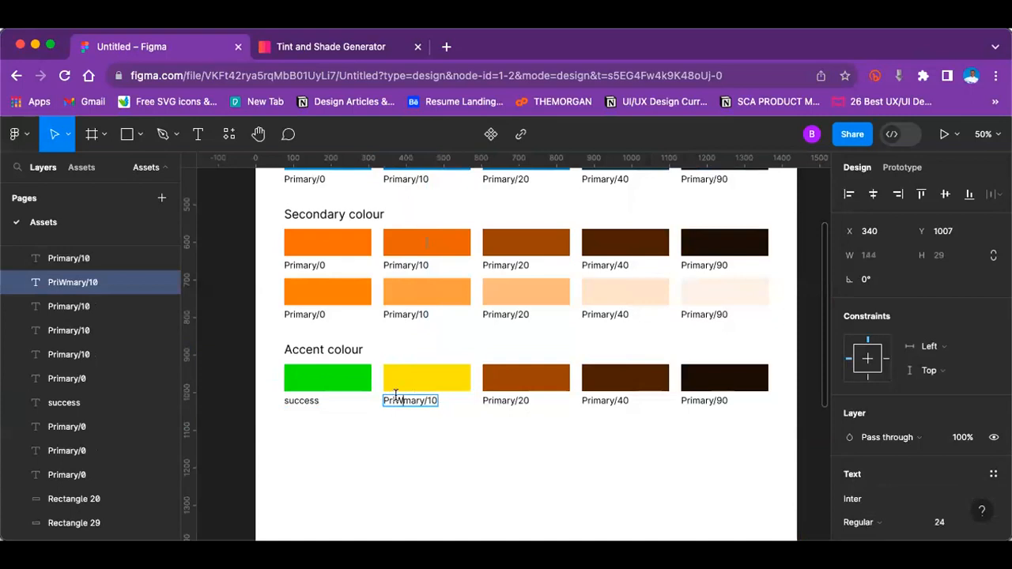
key(ctrl+a)
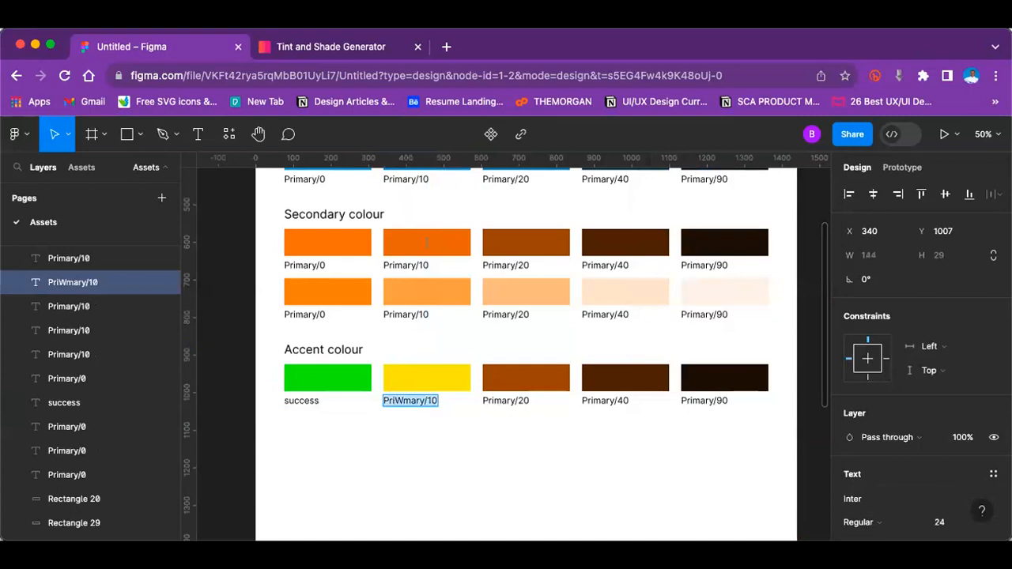
text(Warning)
key(Escape)
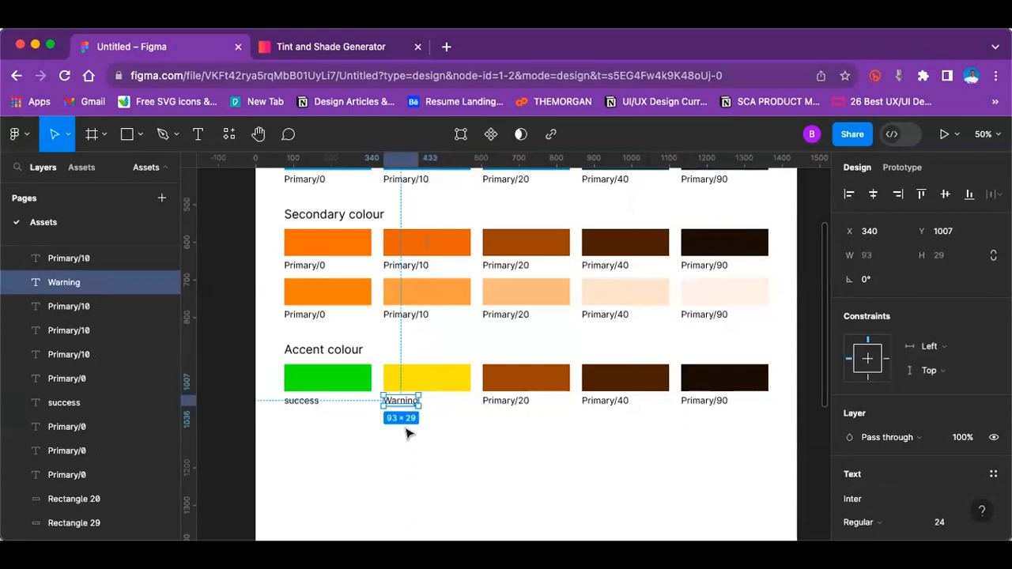
key(Escape)
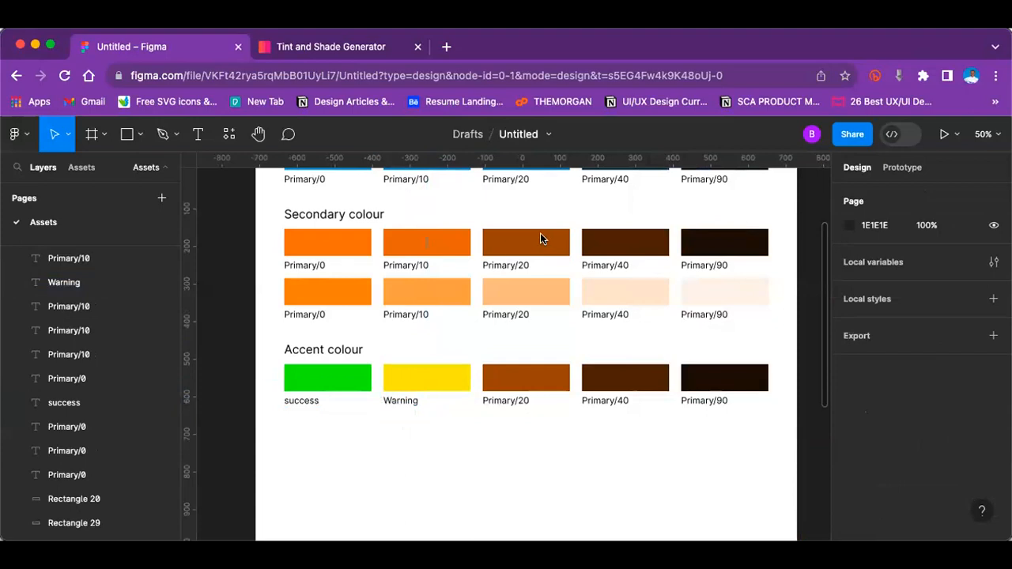
click(350, 251)
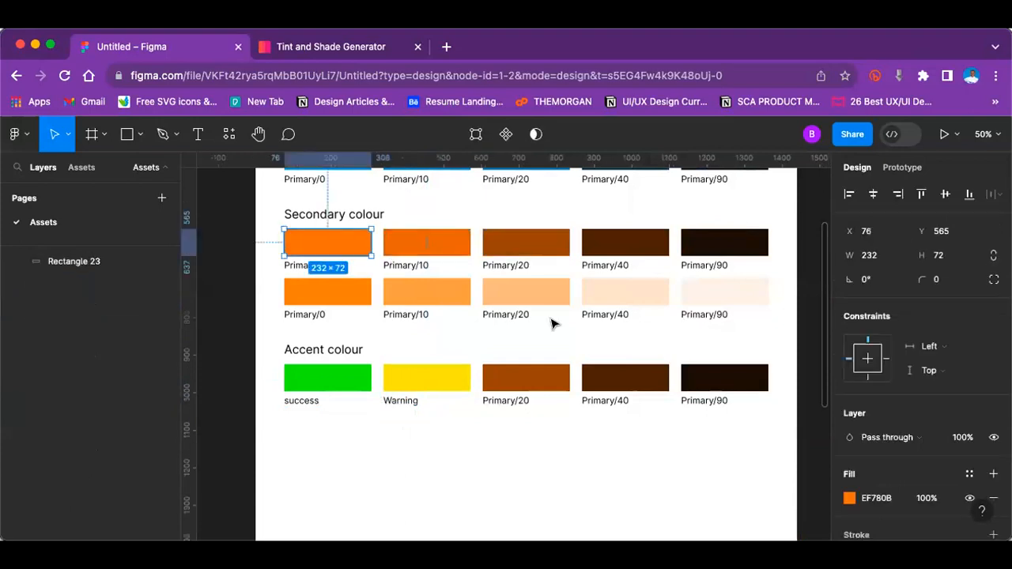
click(879, 497)
key(ctrl+c)
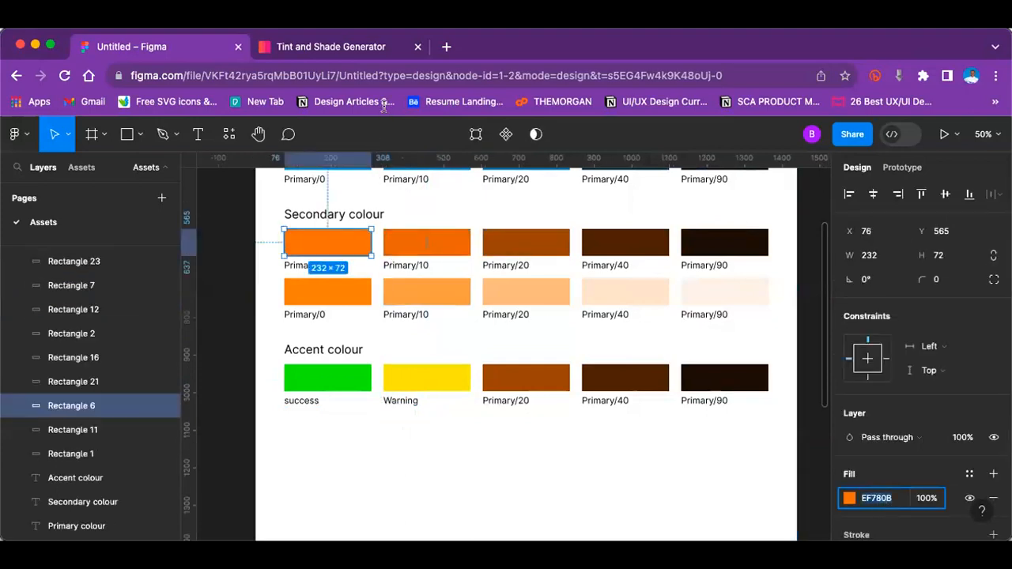
click(334, 48)
scroll(369, 302, up, 10)
click(332, 333)
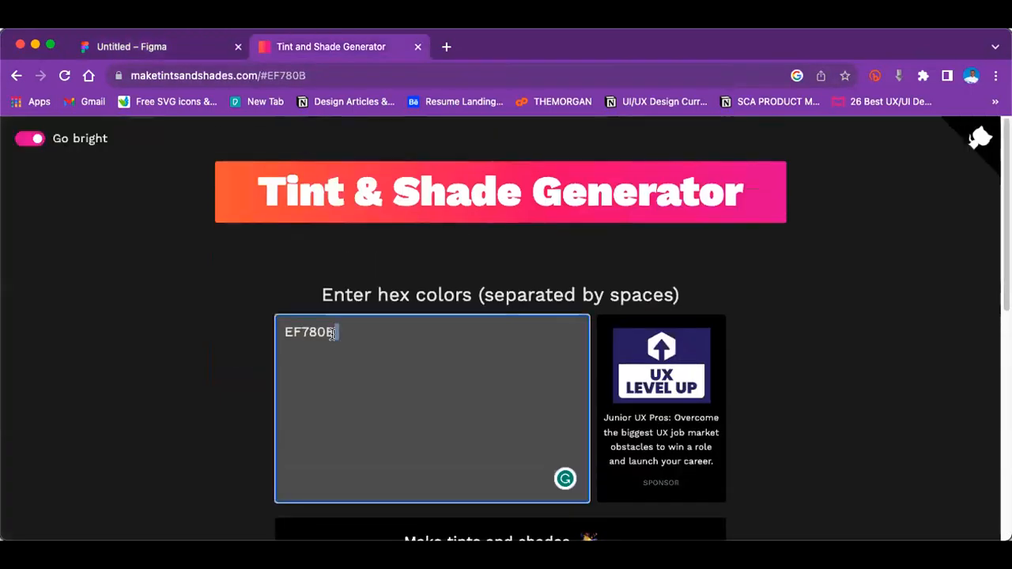
key(ctrl+a)
key(BackSpace)
key(ctrl+v)
scroll(477, 445, down, 5)
click(478, 442)
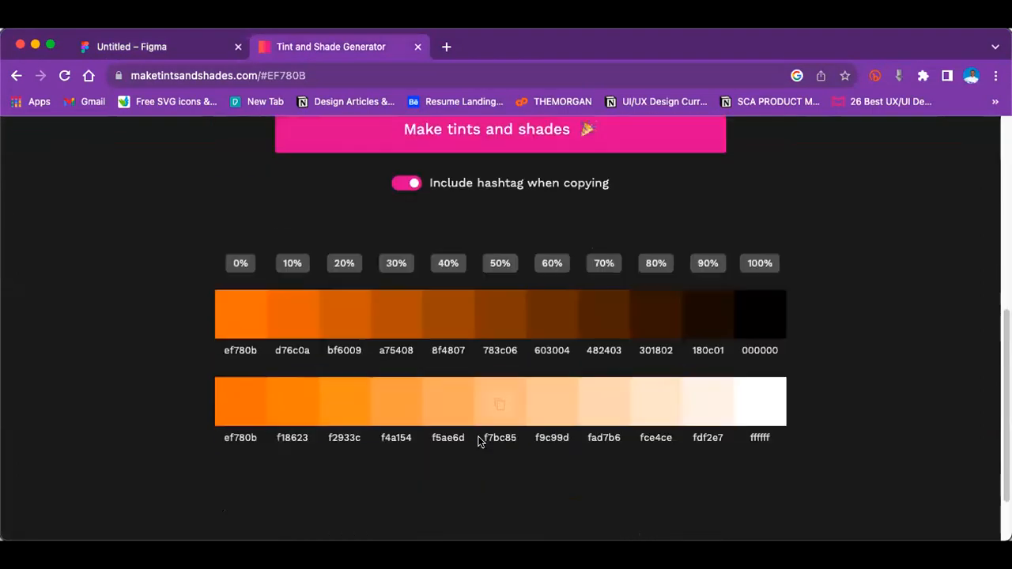
scroll(344, 368, up, 5)
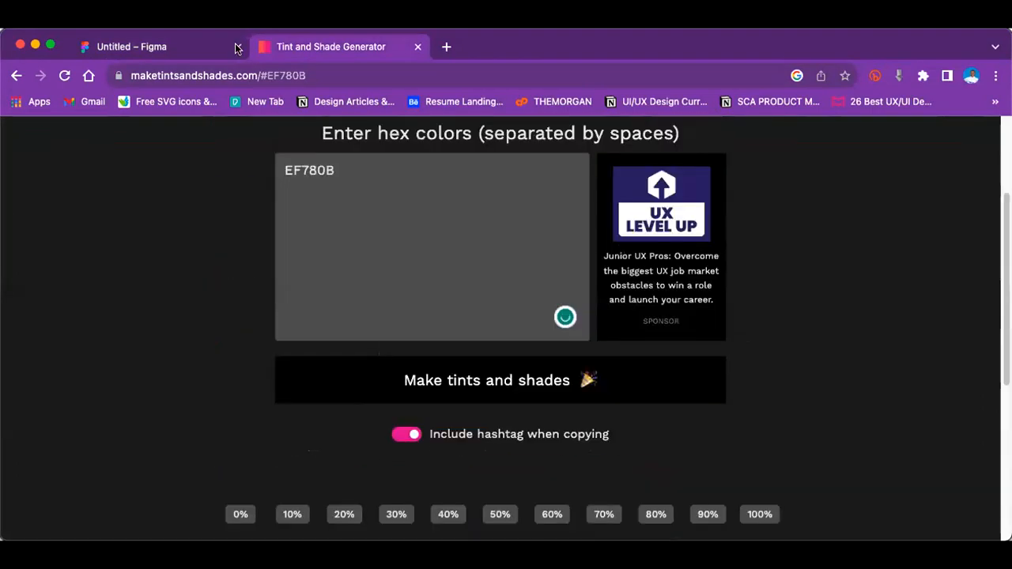
click(184, 54)
Step: Copy the first Primary colour swatch's hex code, 0096D6, into the Tint and Shade Generator and generate its tints and shades
scroll(353, 330, up, 3)
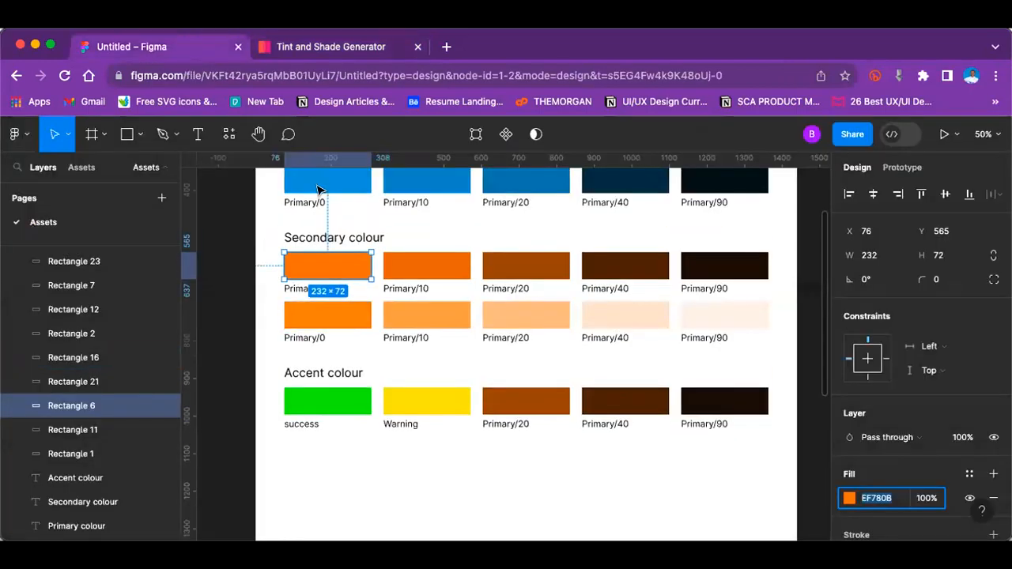
scroll(327, 215, up, 1)
click(327, 237)
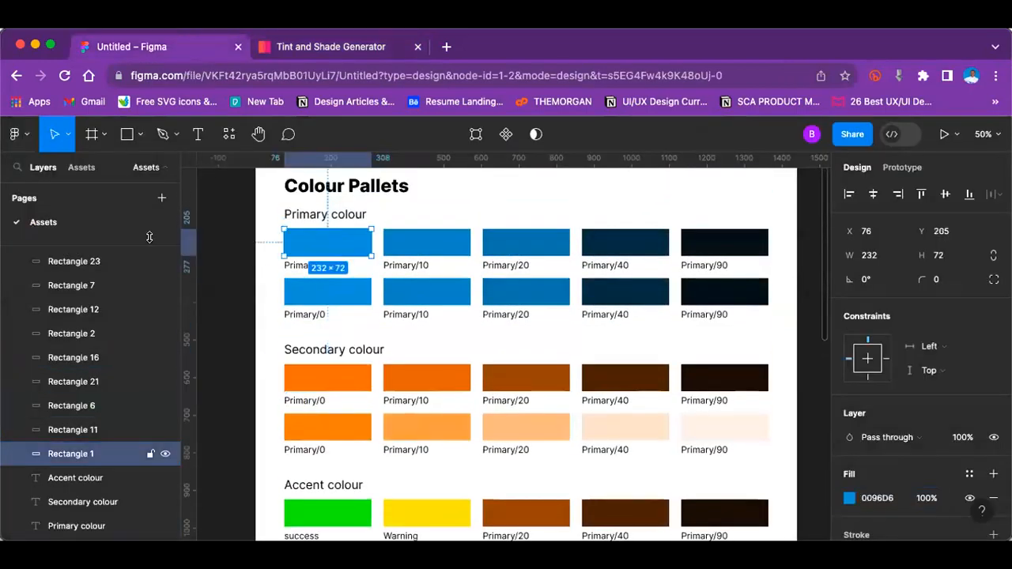
click(869, 493)
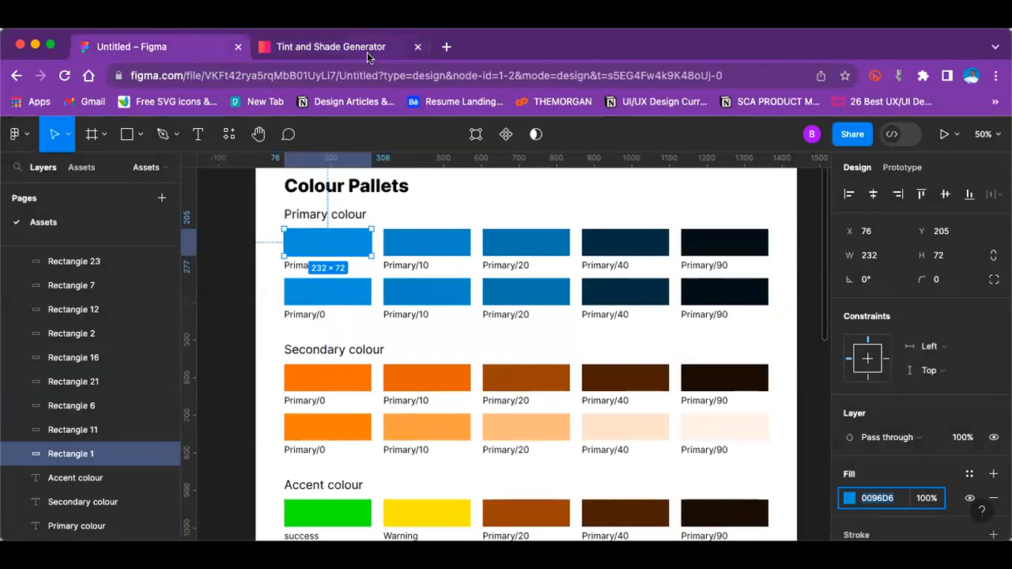
click(367, 48)
click(335, 177)
double_click(336, 179)
key(super+v)
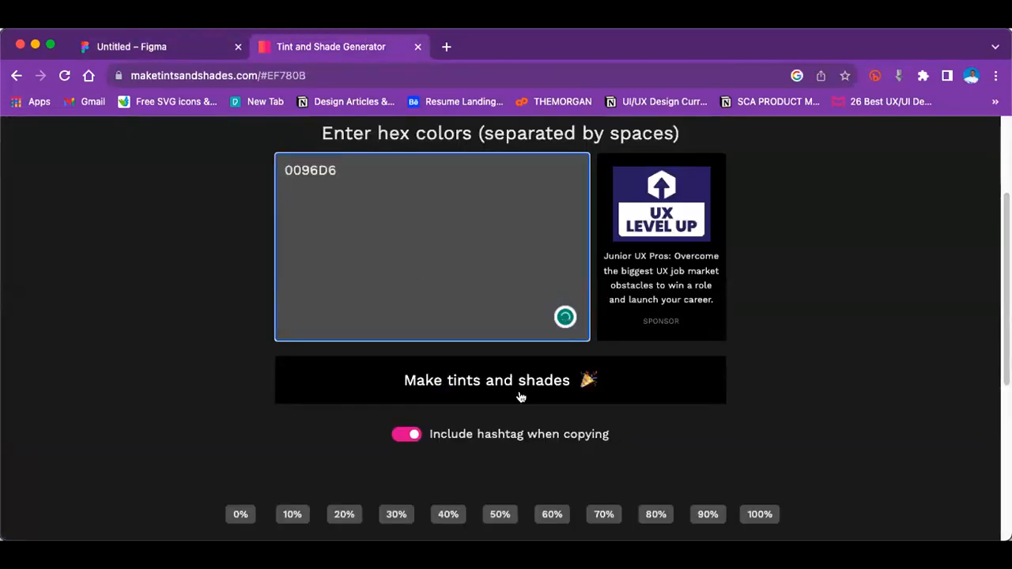
click(521, 396)
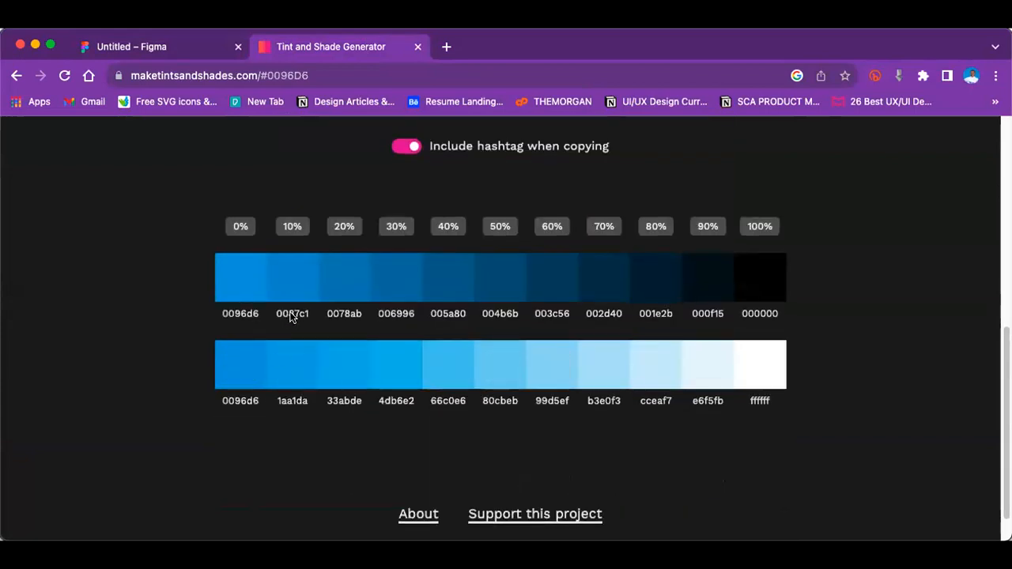
Step: Copy the 10% tint 1aa1da and apply it as the fill of the second-row Primary/10 blue swatch in Figma
click(293, 370)
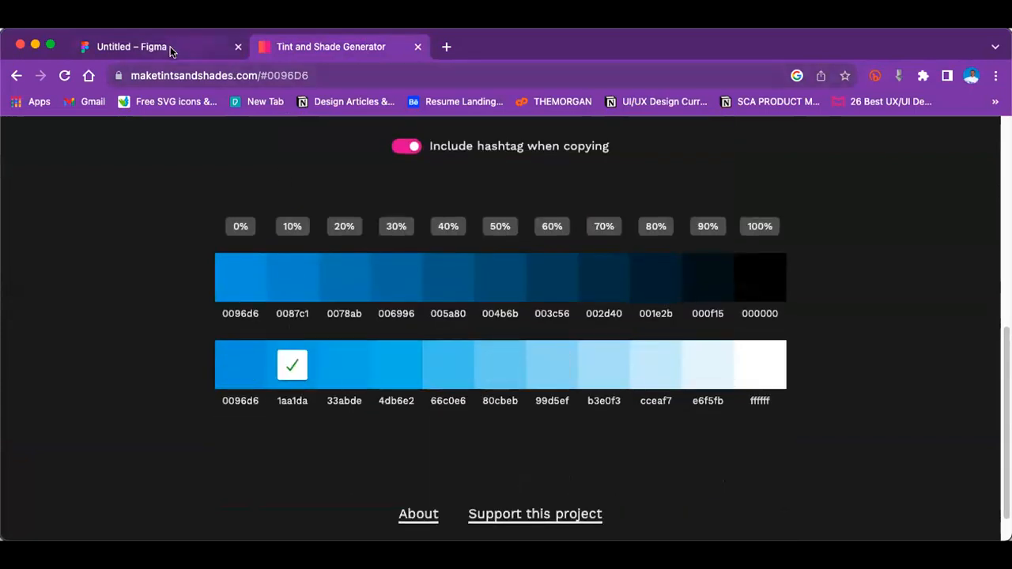
click(171, 45)
click(350, 292)
click(427, 294)
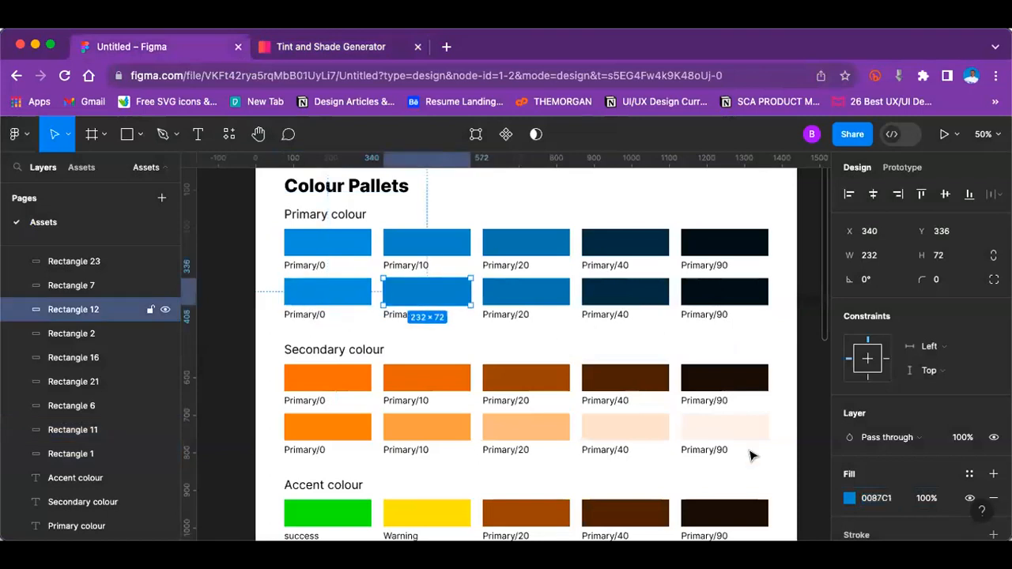
click(877, 498)
key(ctrl+v)
key(Return)
Step: Copy the generator's 40% tint 66c0e6 and apply it to the second-row Primary/20 blue swatch in Figma
click(301, 45)
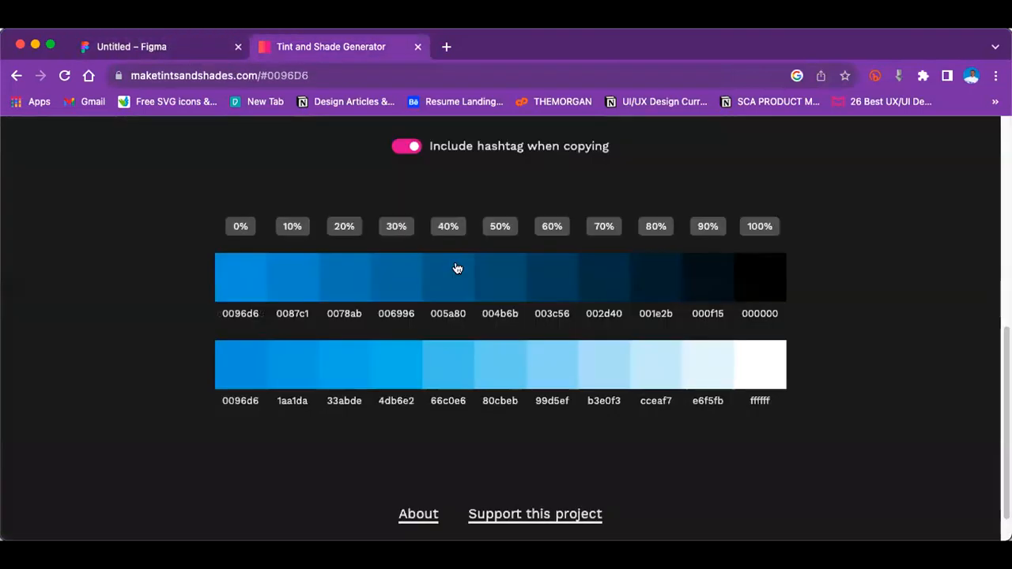
click(441, 358)
click(195, 54)
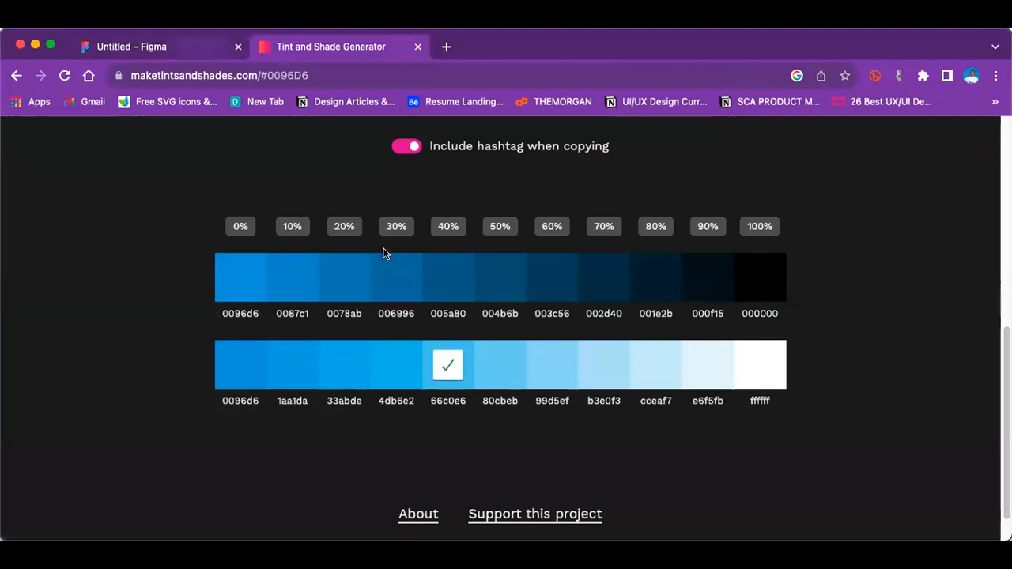
click(534, 295)
click(870, 498)
key(ctrl+v)
key(Return)
Step: Fill the second-row Primary/40 blue swatch with the generator's 80% tint, CCEAF7
click(643, 294)
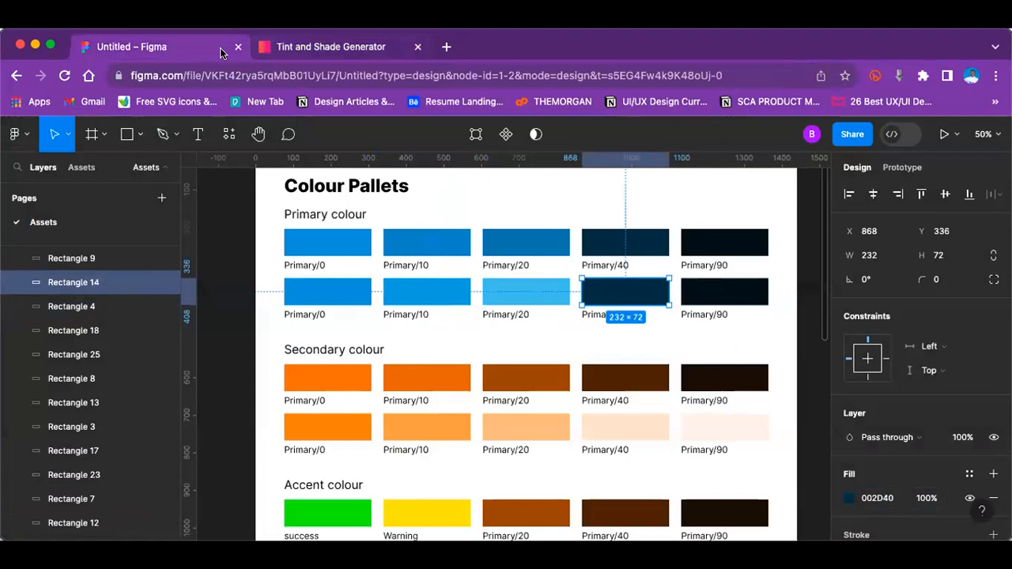
click(299, 49)
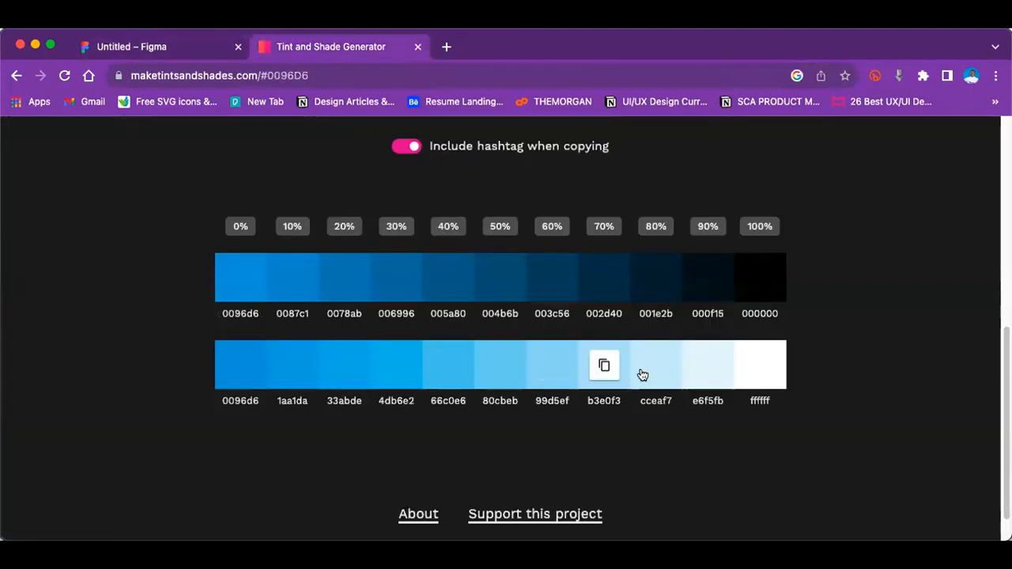
click(656, 364)
click(176, 46)
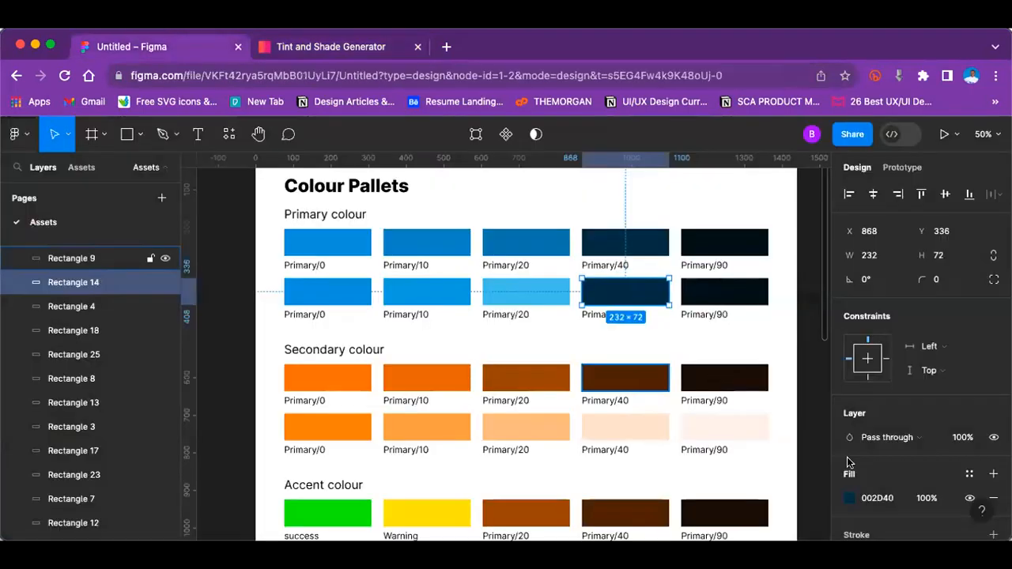
click(876, 498)
key(ctrl+v)
key(Return)
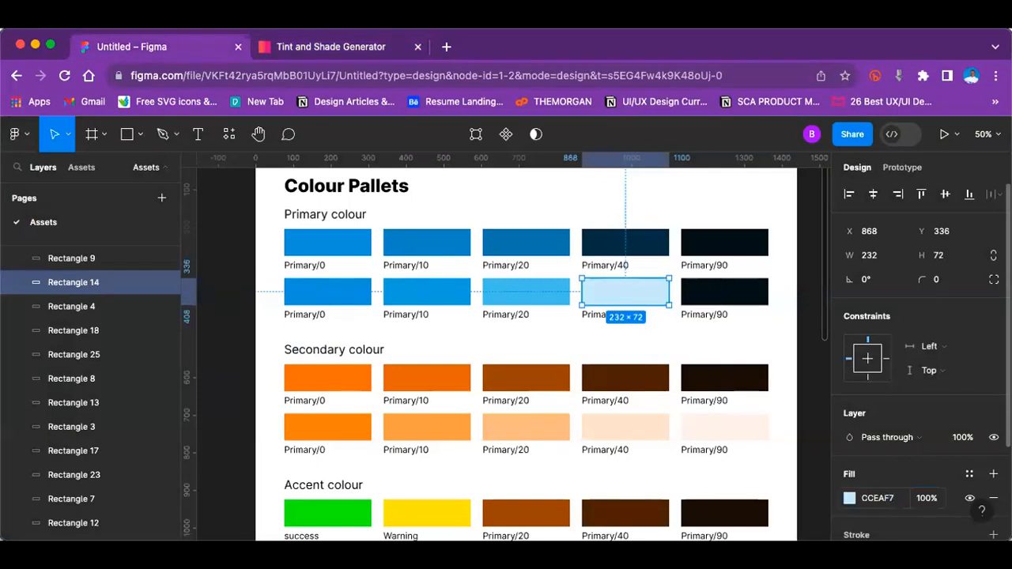
Step: Fill the second-row Primary/90 blue swatch with the generator's 90% tint, E6F5FB
click(364, 49)
click(711, 368)
click(183, 47)
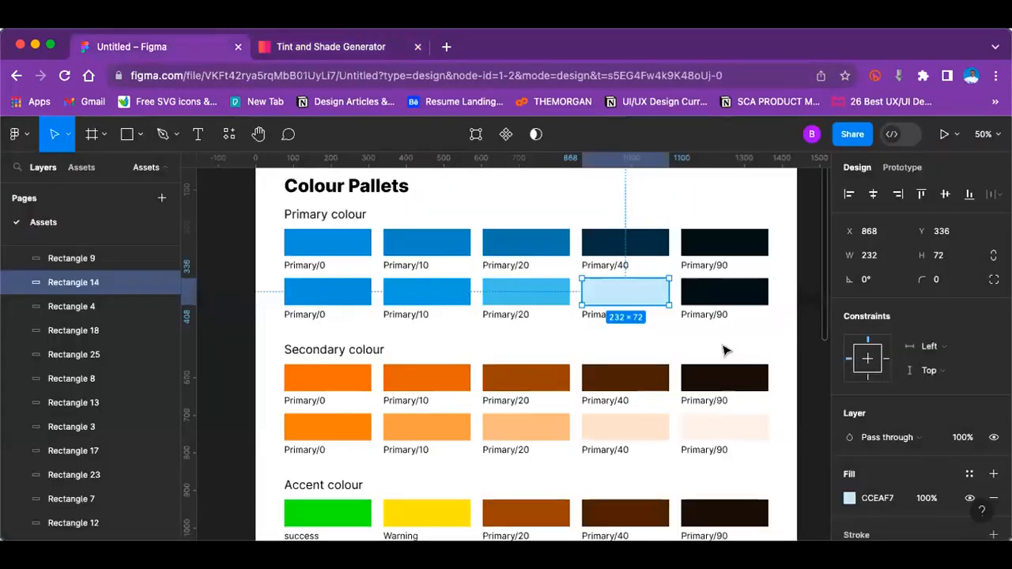
click(726, 298)
click(874, 497)
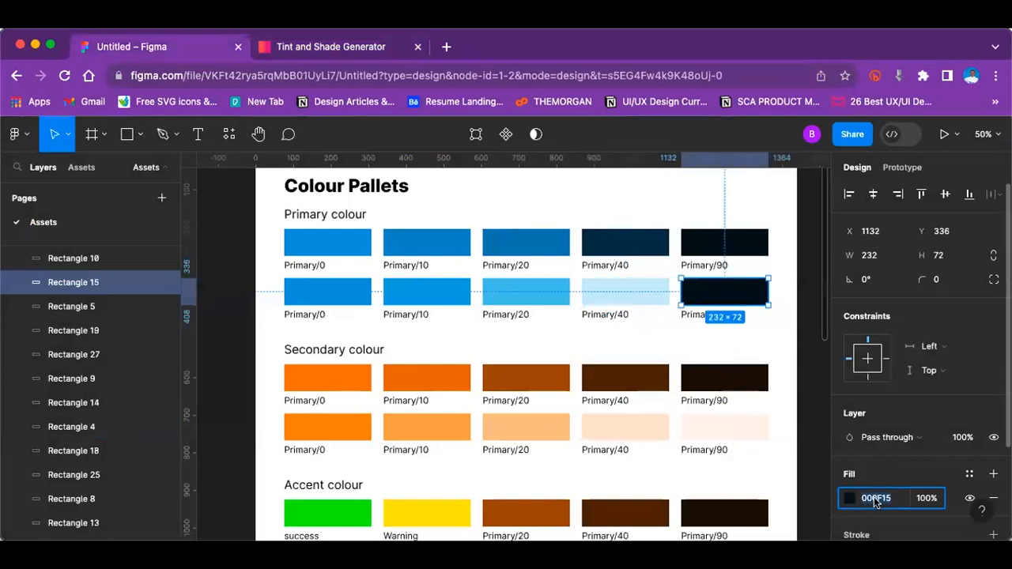
key(ctrl+v)
key(Return)
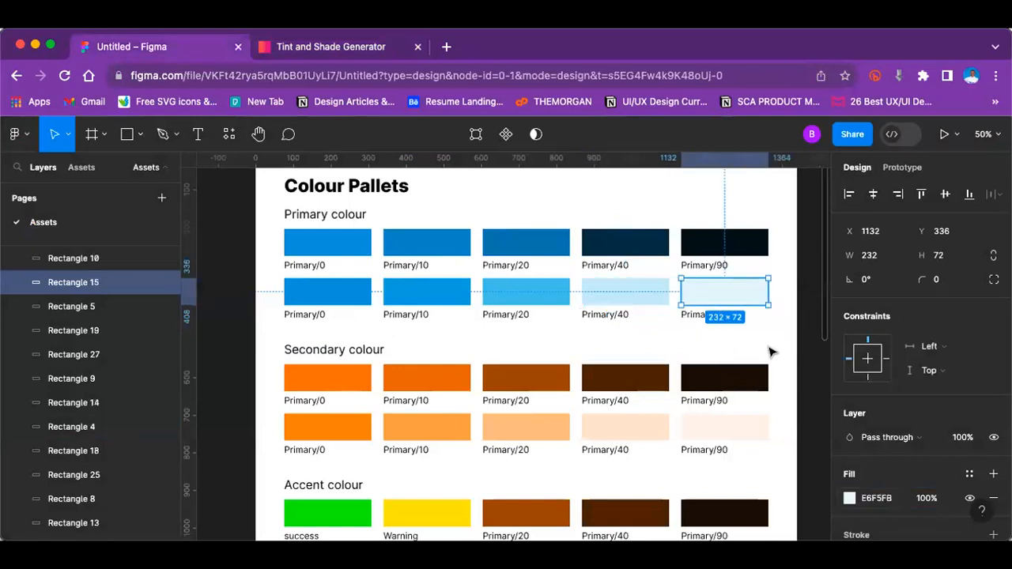
click(771, 353)
Step: Change the label under the third Accent colour swatch to "Error"
scroll(767, 355, down, 2)
scroll(761, 359, down, 6)
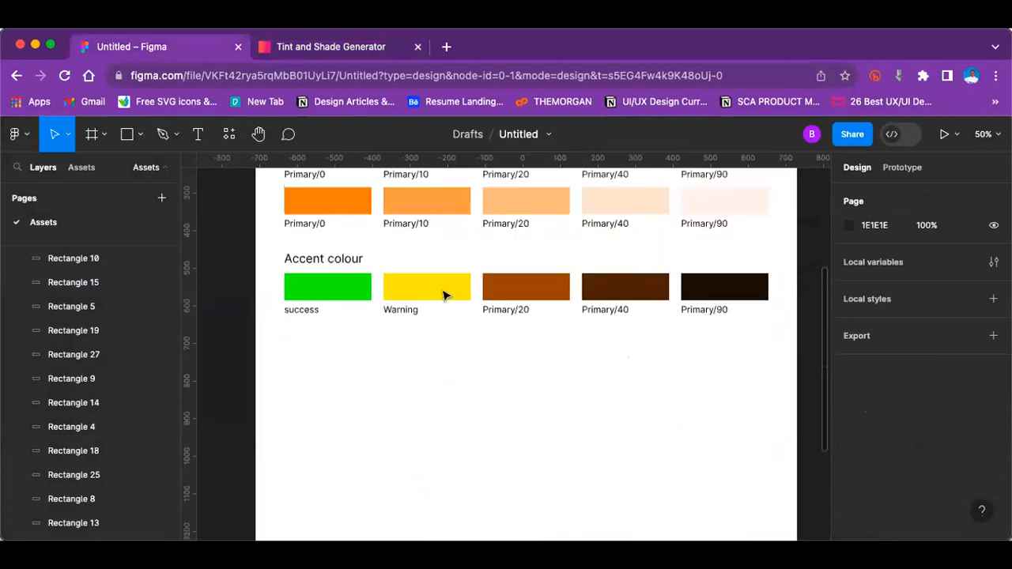
click(507, 292)
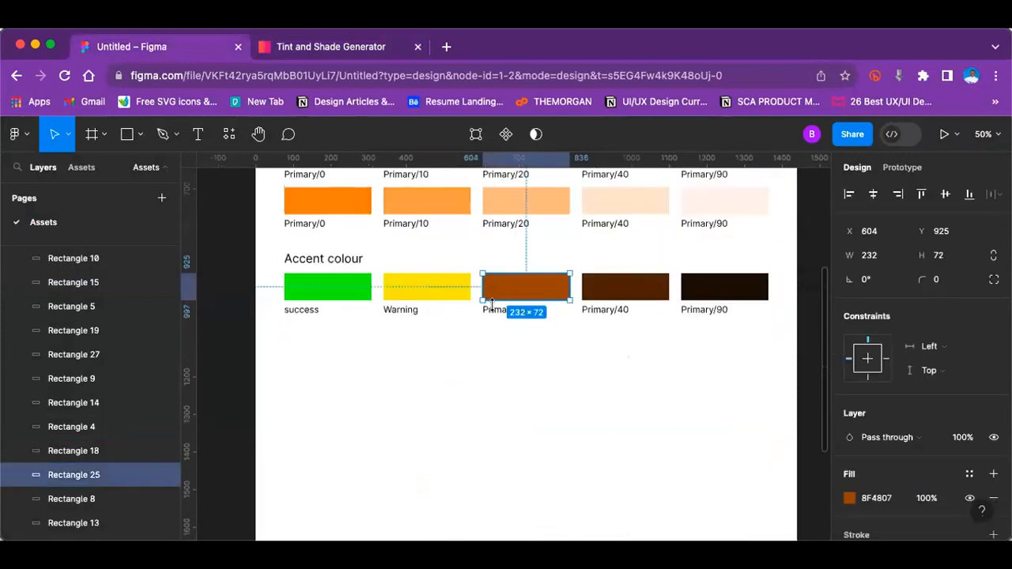
click(496, 309)
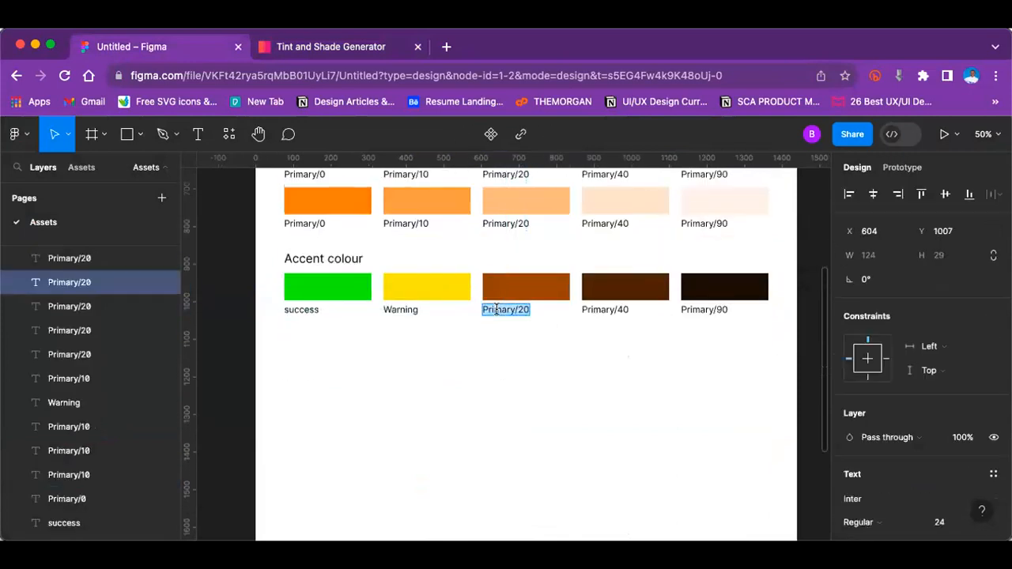
text(Error)
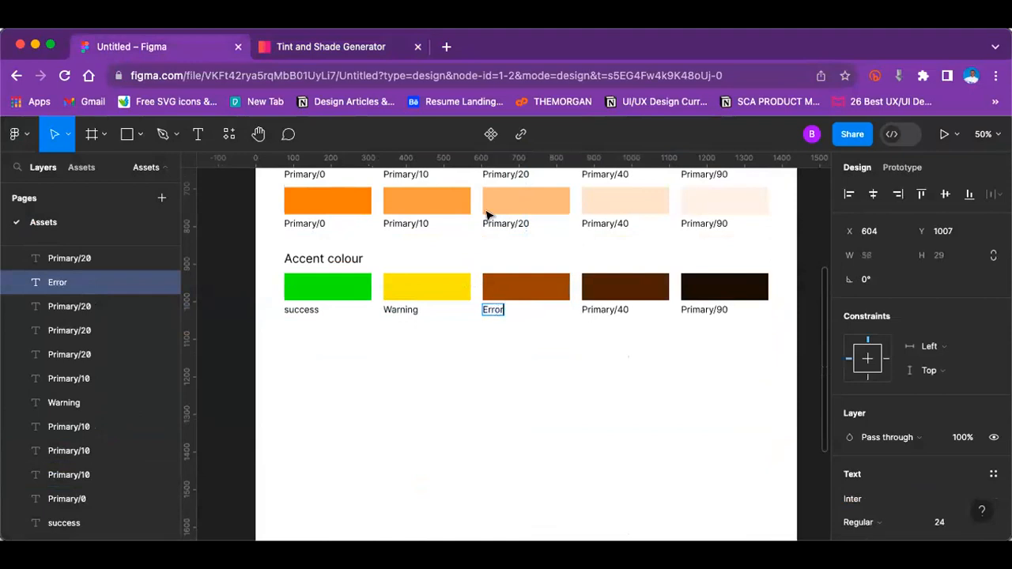
Step: Change the fill of the Error swatch in the Accent colour row to a bright red
click(323, 44)
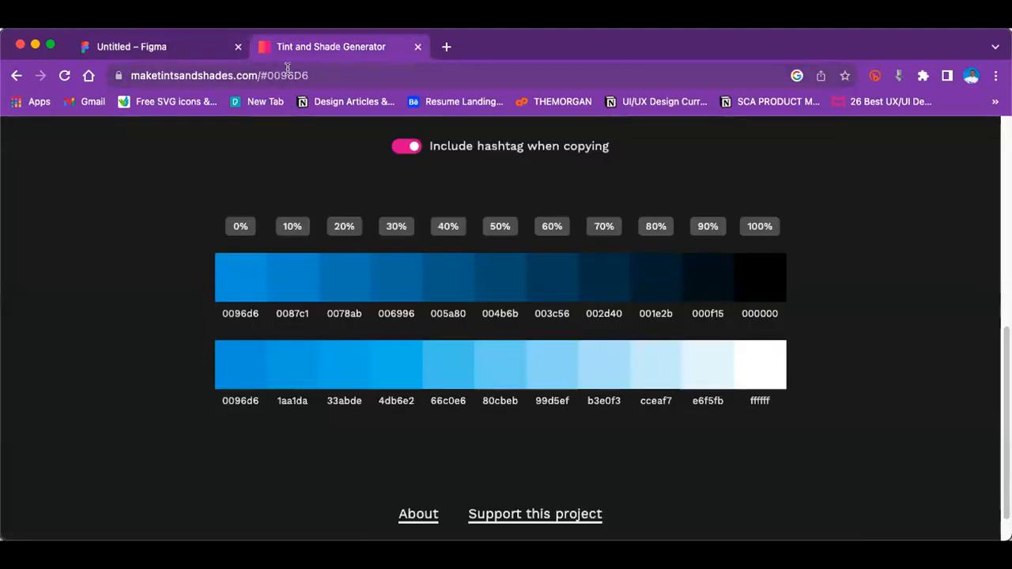
click(152, 49)
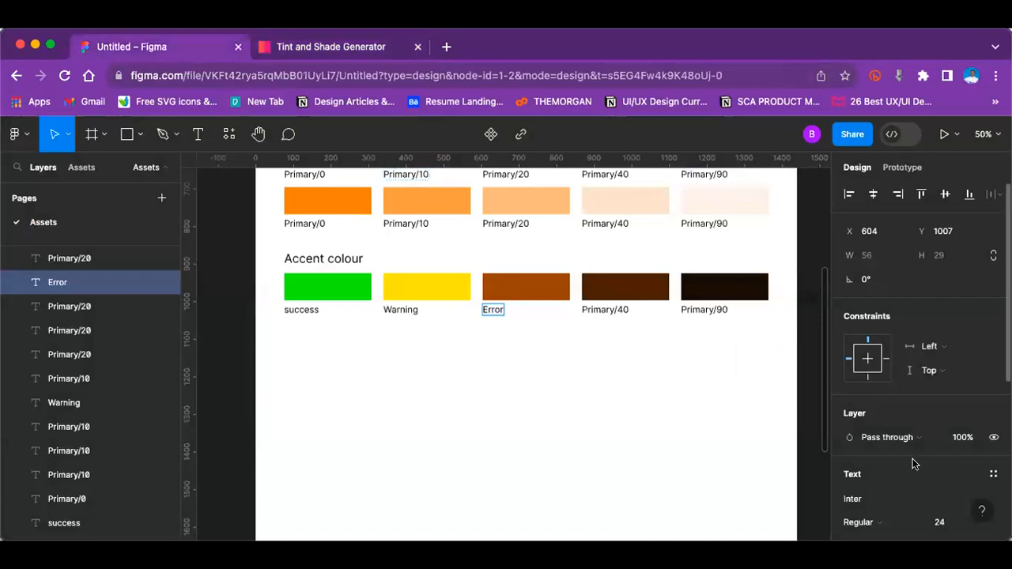
scroll(896, 469, down, 1)
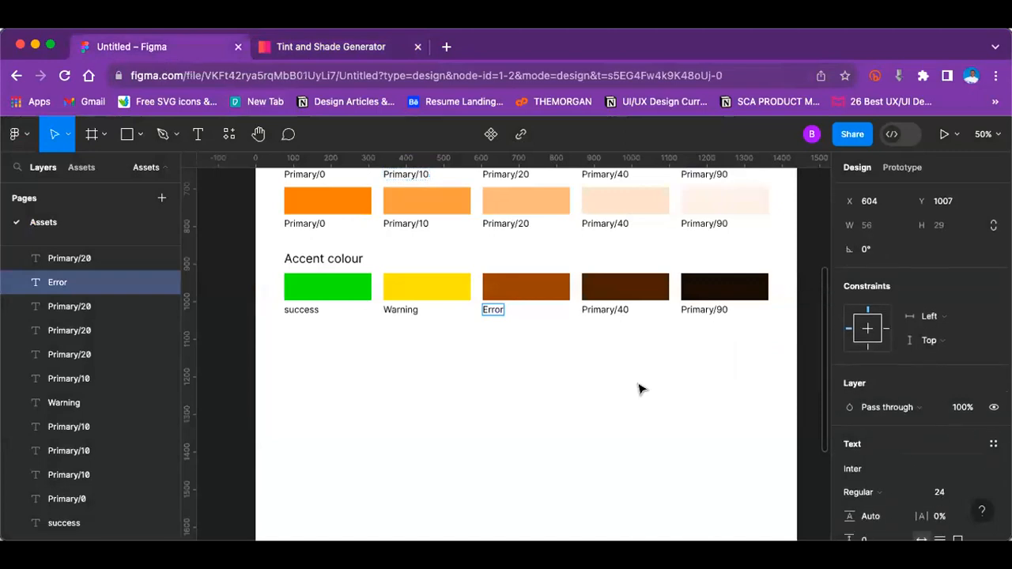
click(522, 285)
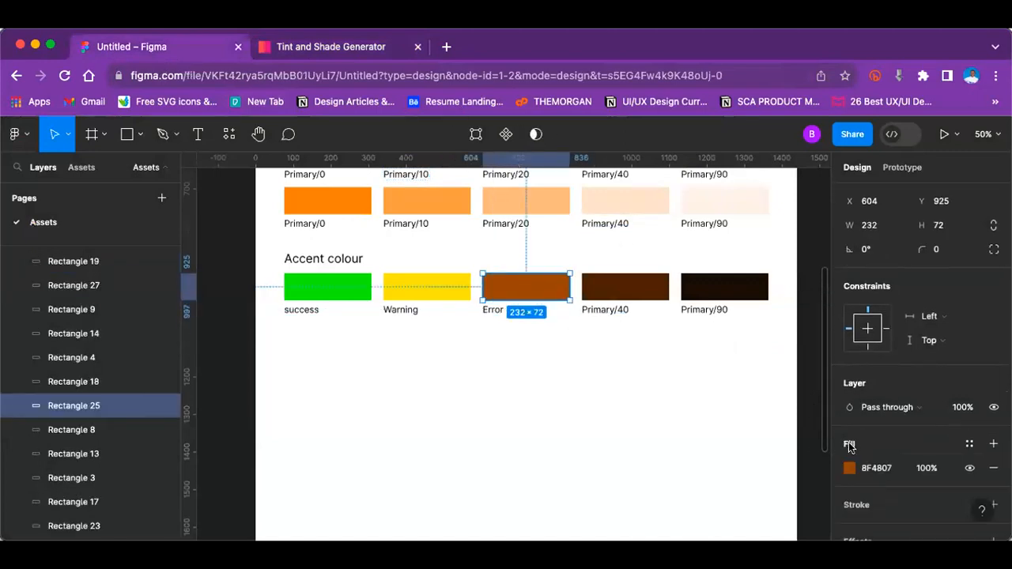
click(850, 468)
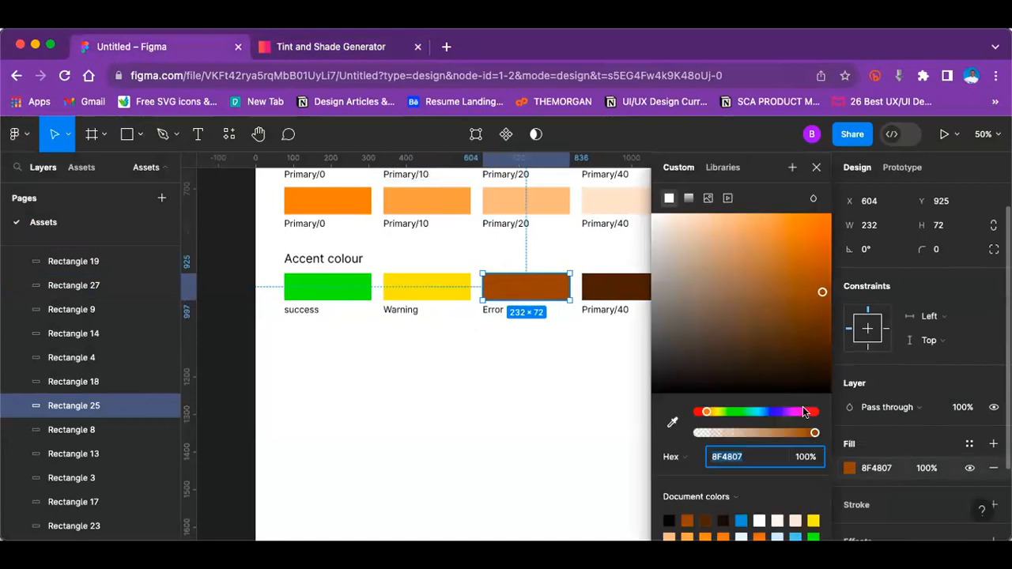
drag(803, 408, 814, 409)
drag(813, 259, 824, 229)
click(556, 379)
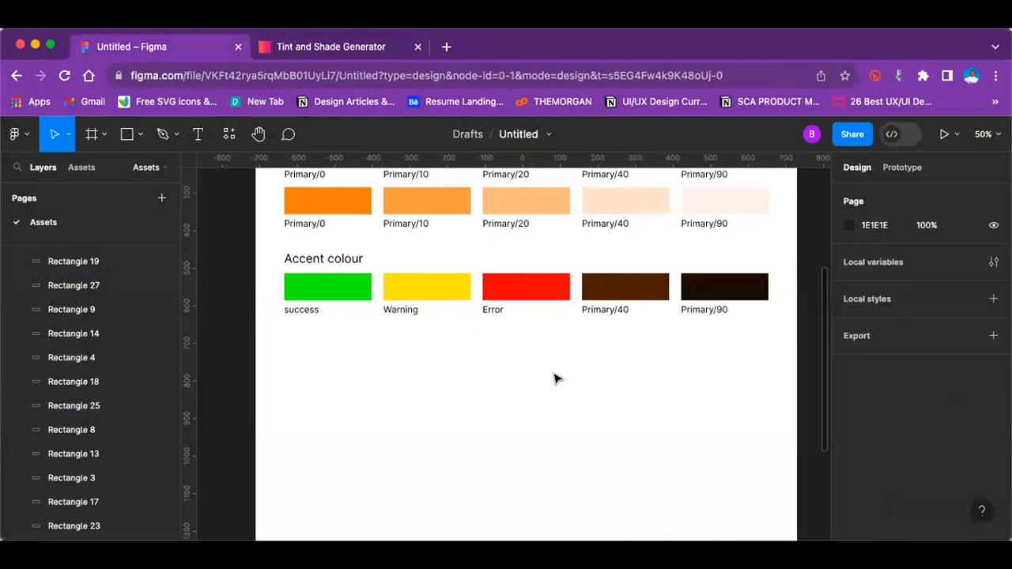
Step: Change the label under the fourth Accent colour swatch to "White"
click(609, 283)
double_click(593, 309)
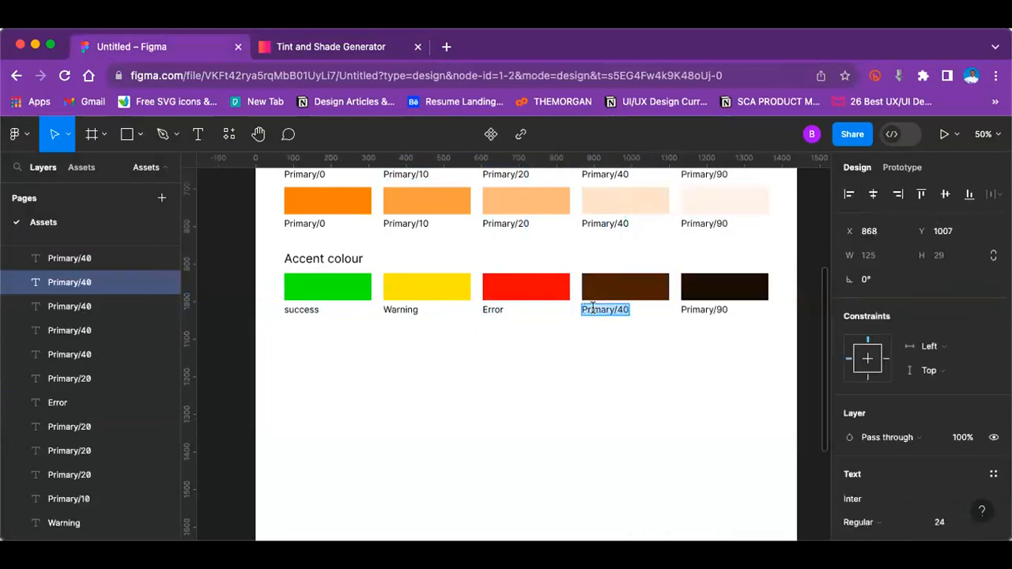
text(White)
key(Escape)
Step: Change the fill of the White swatch in the Accent colour row to FFFFFF
click(644, 290)
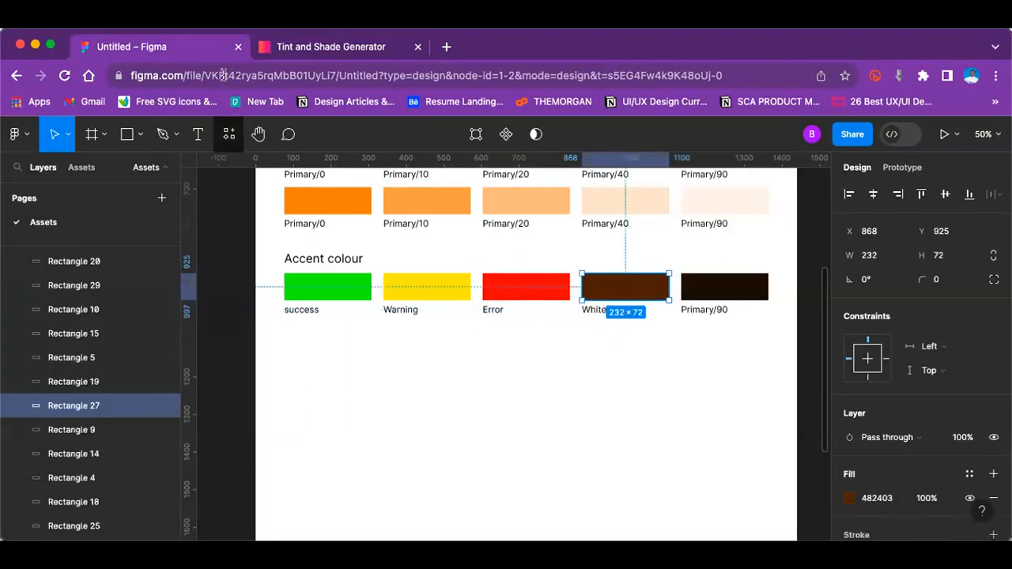
click(849, 498)
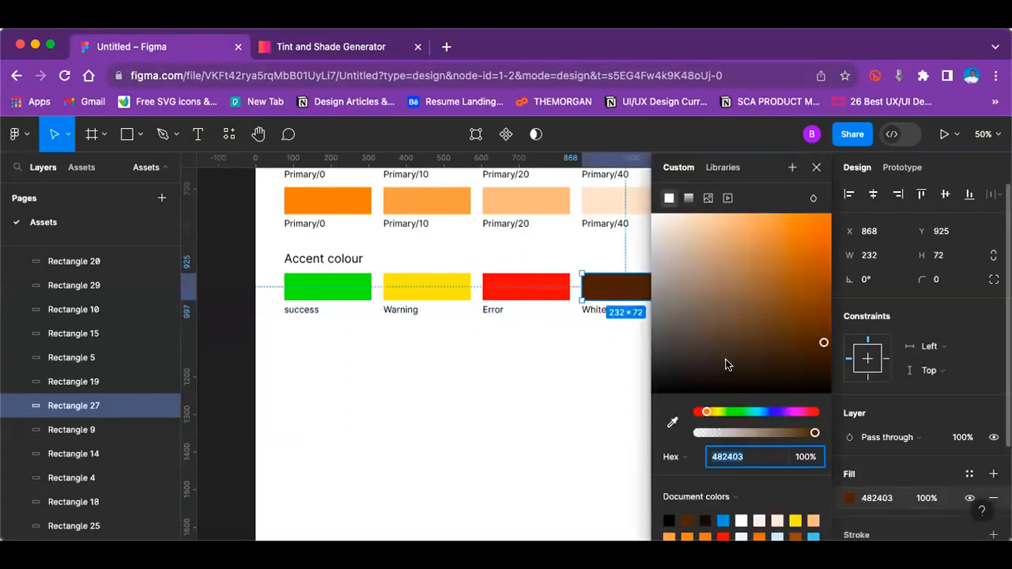
drag(663, 237, 639, 197)
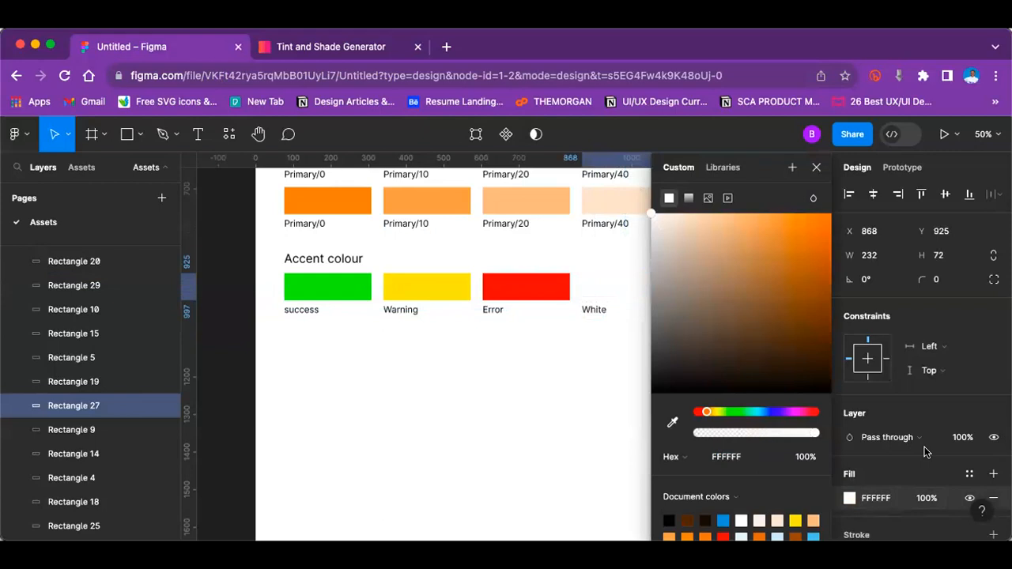
Step: Add a black inside stroke of weight 1 to the White swatch in the Accent colour row
scroll(948, 455, down, 2)
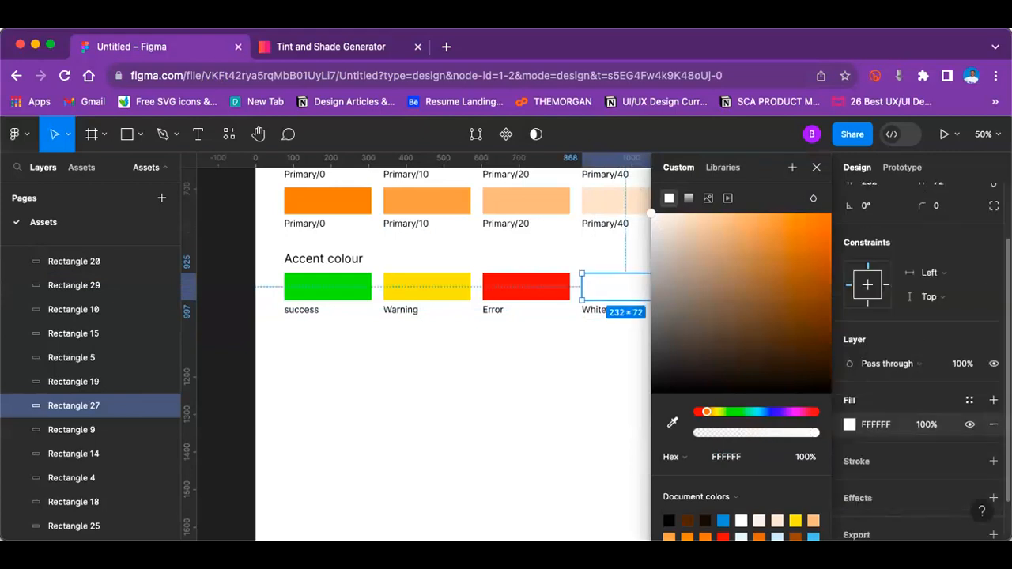
click(993, 463)
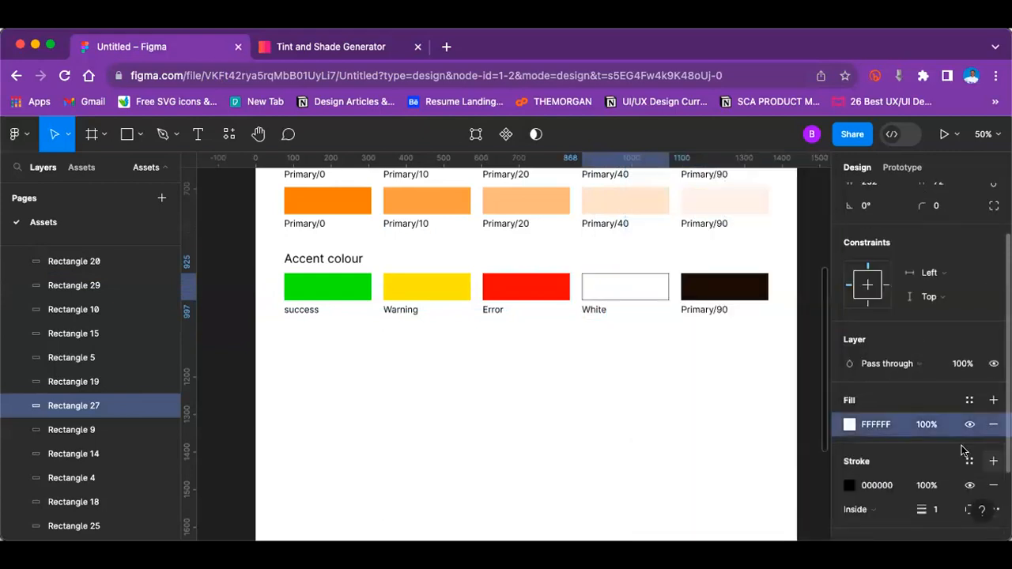
Step: Change the label under the fifth Accent colour swatch to "Black" and set that swatch's fill to 1B1A19
double_click(711, 311)
text(Black)
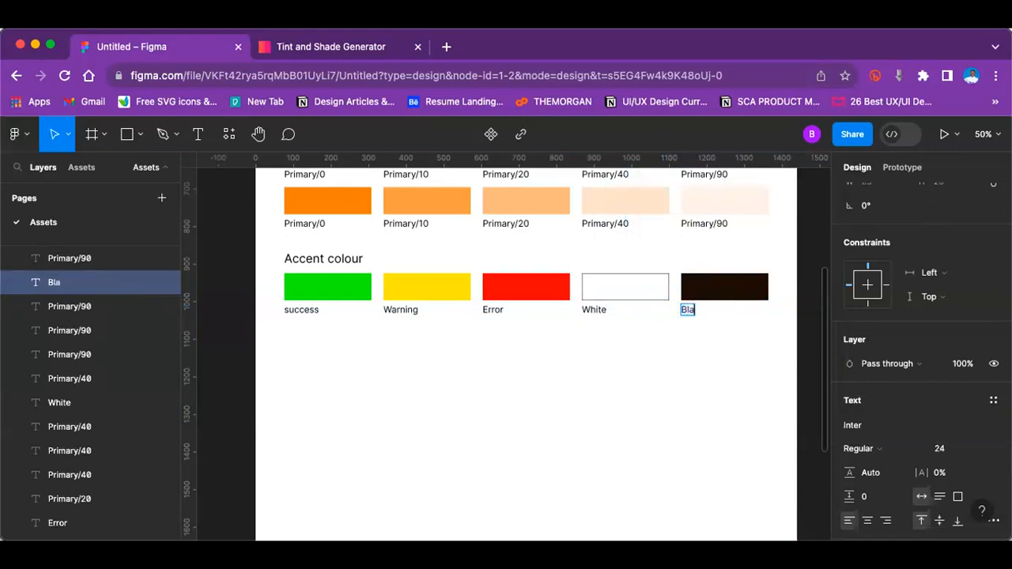
click(728, 290)
click(847, 424)
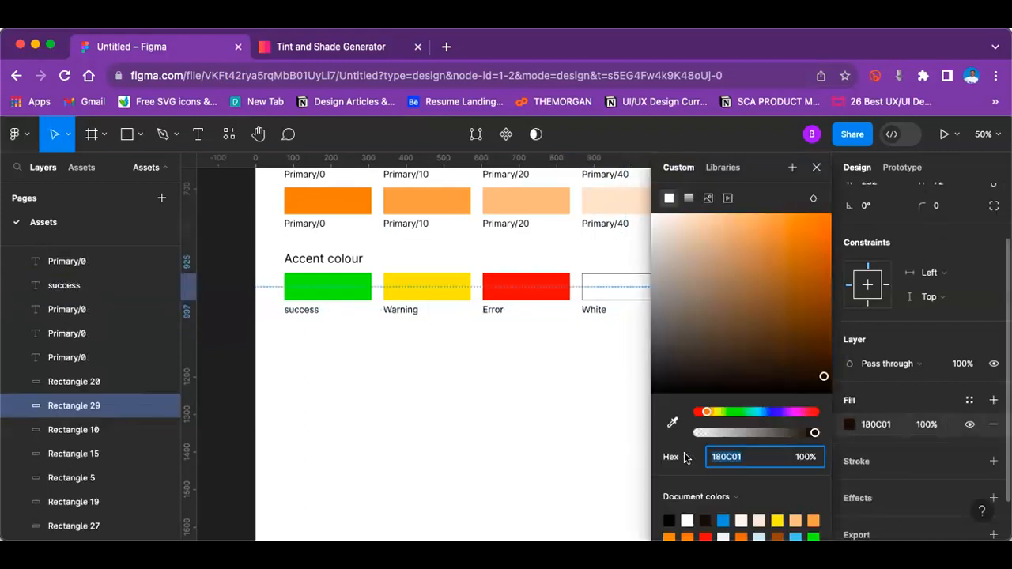
click(666, 377)
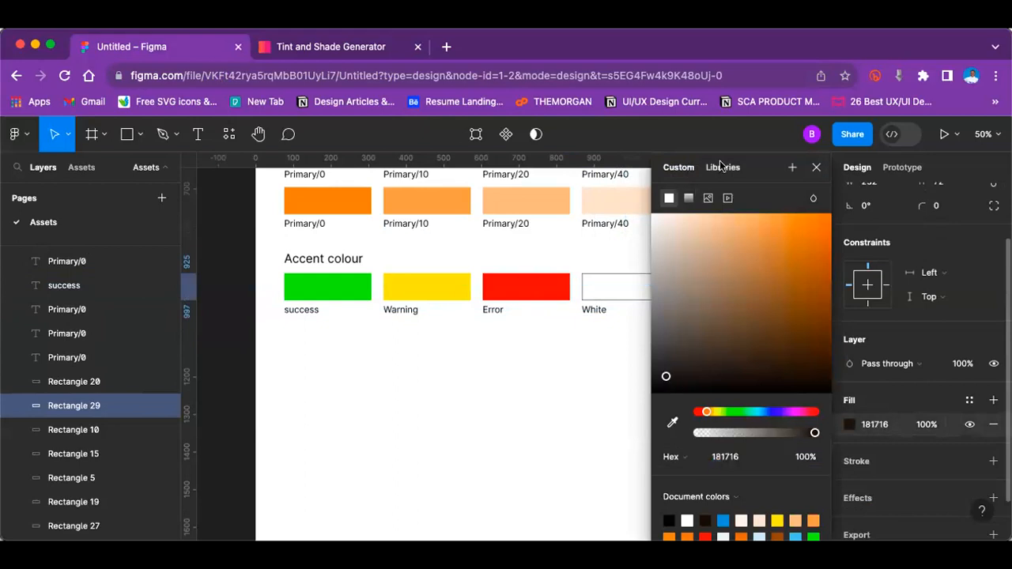
drag(757, 163, 945, 210)
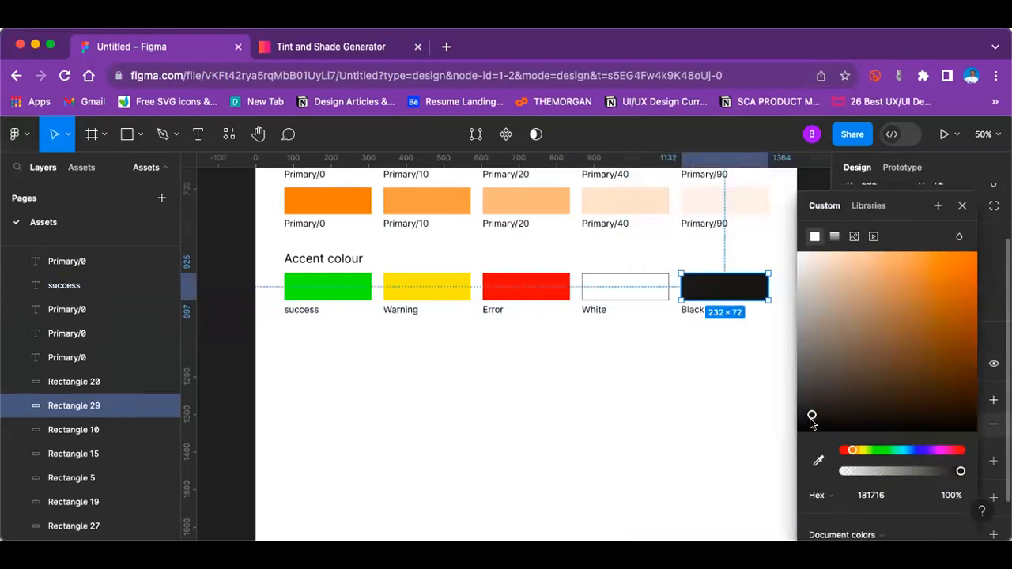
mouse_move(810, 420)
mouse_down()
mouse_move(818, 421)
mouse_move(800, 414)
mouse_move(870, 430)
mouse_move(881, 423)
mouse_move(807, 421)
mouse_up()
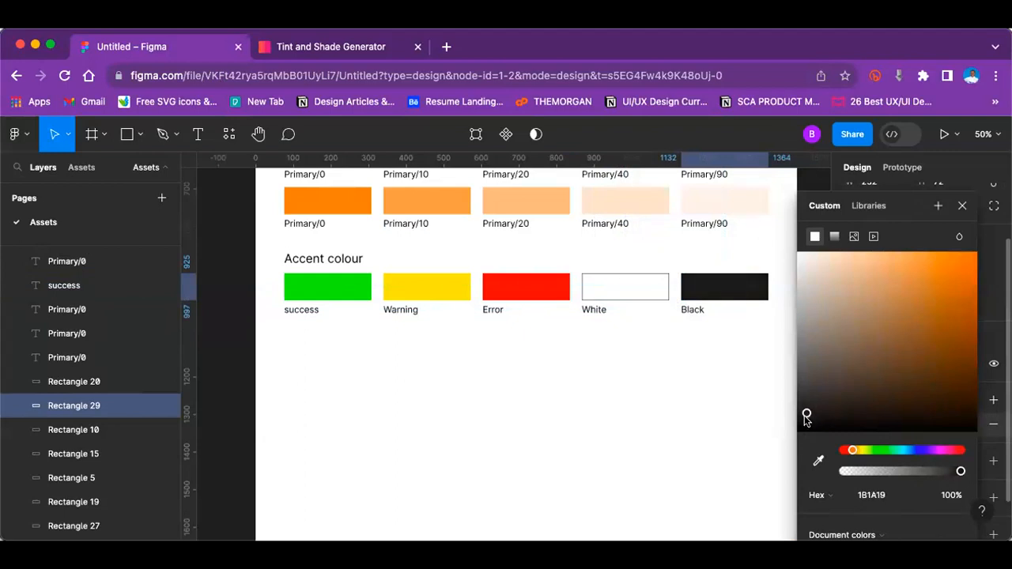
click(671, 403)
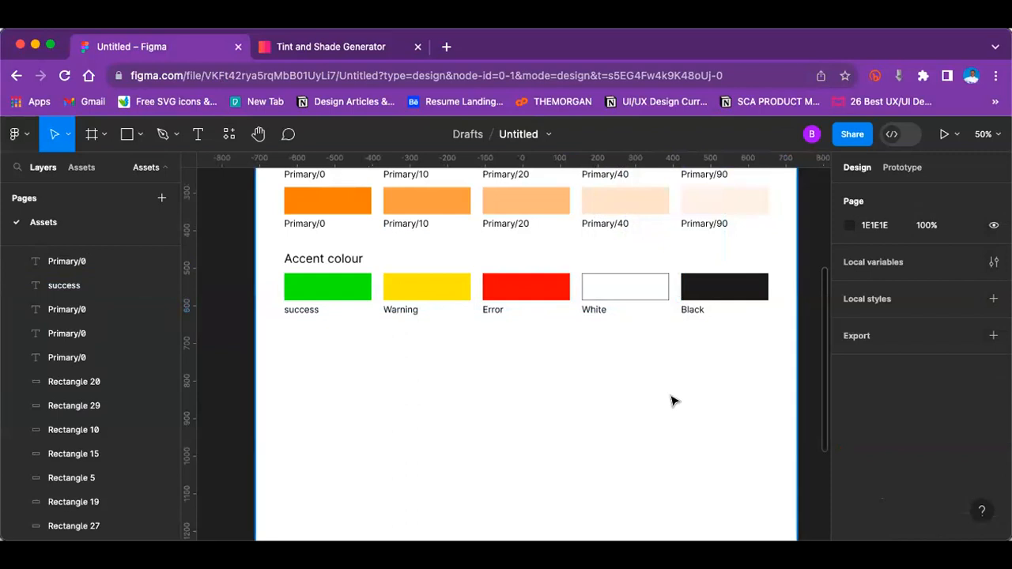
Step: Shorten the Colour frame so its bottom edge sits just below the Accent colour row
key(shift+1)
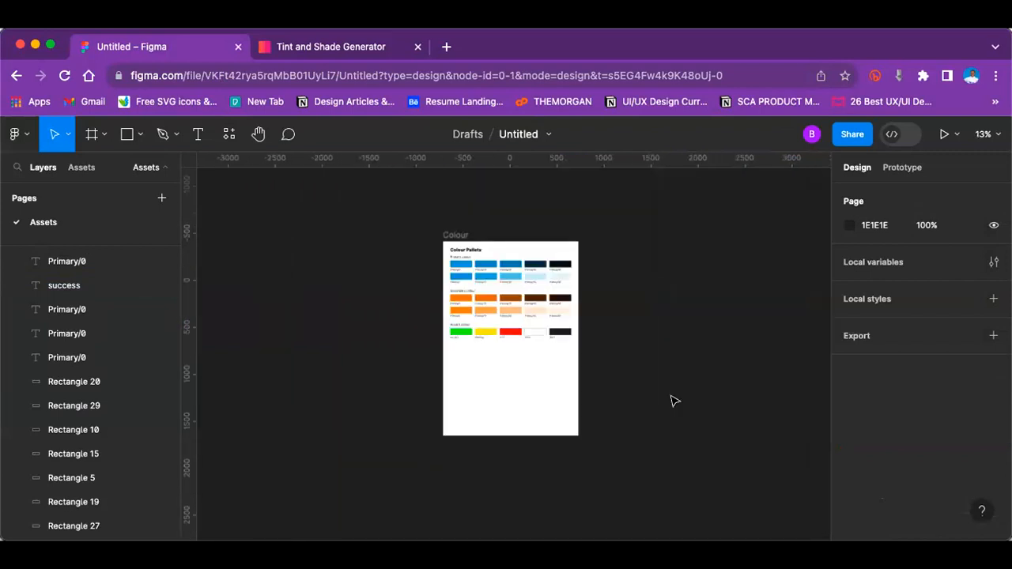
key(plus)
key(plus)
key(minus)
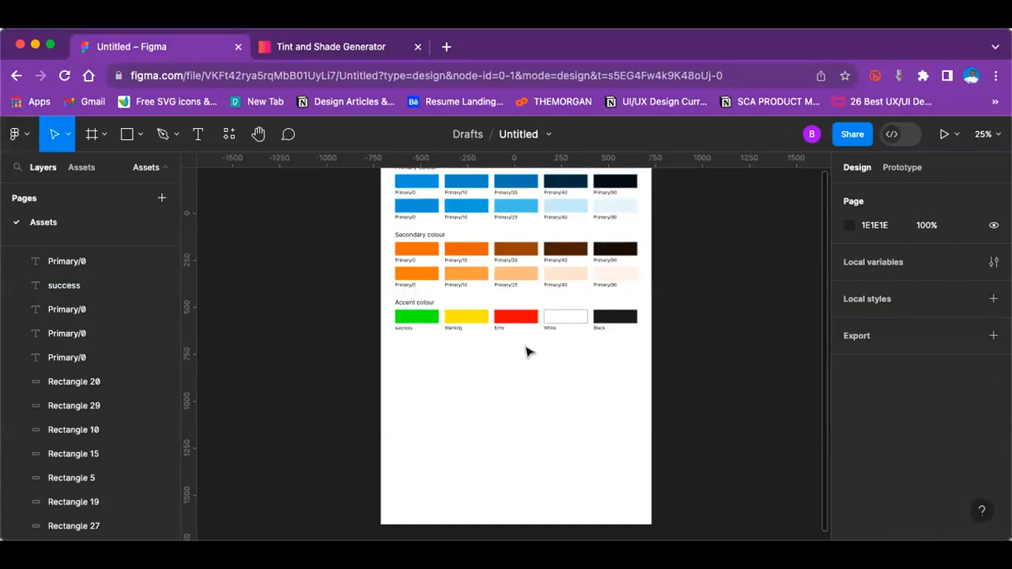
scroll(518, 351, up, 2)
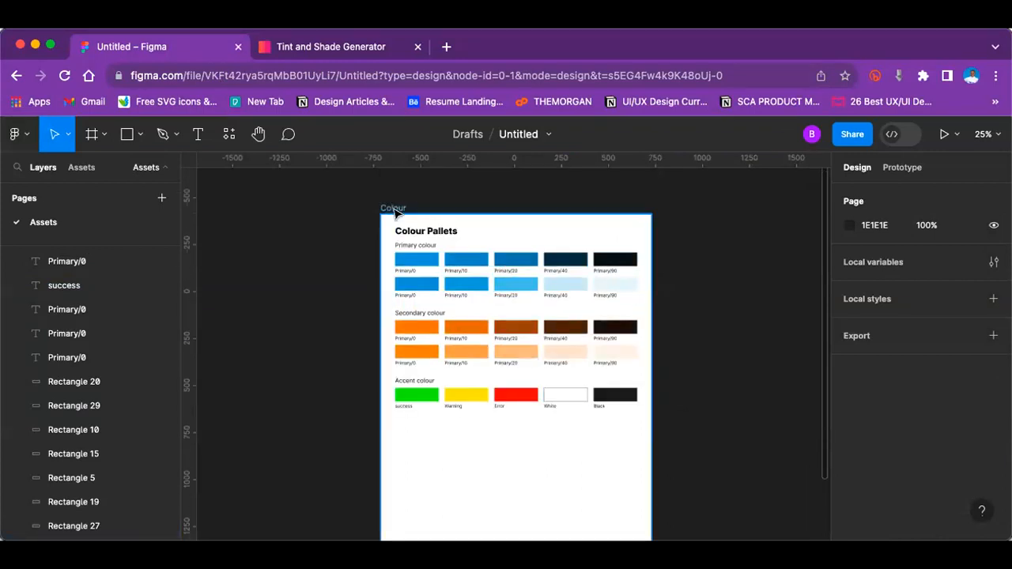
click(395, 212)
scroll(537, 427, down, 4)
drag(539, 449, 564, 277)
click(599, 375)
Step: Create a colour style named "Primary Colour" with a description from the fill of the first swatch in the upper Primary colour row
scroll(600, 375, up, 3)
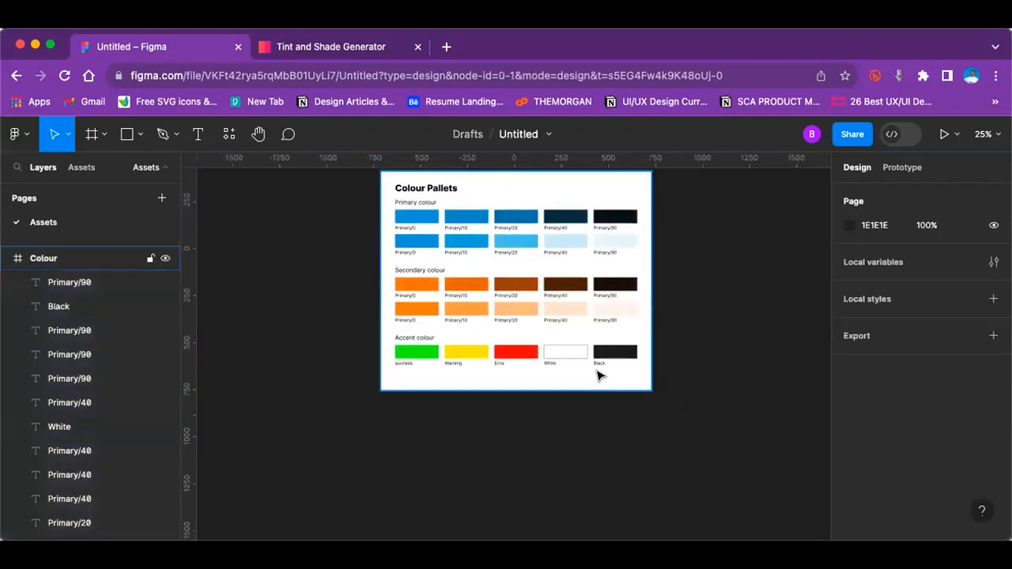
key(plus)
scroll(599, 374, up, 3)
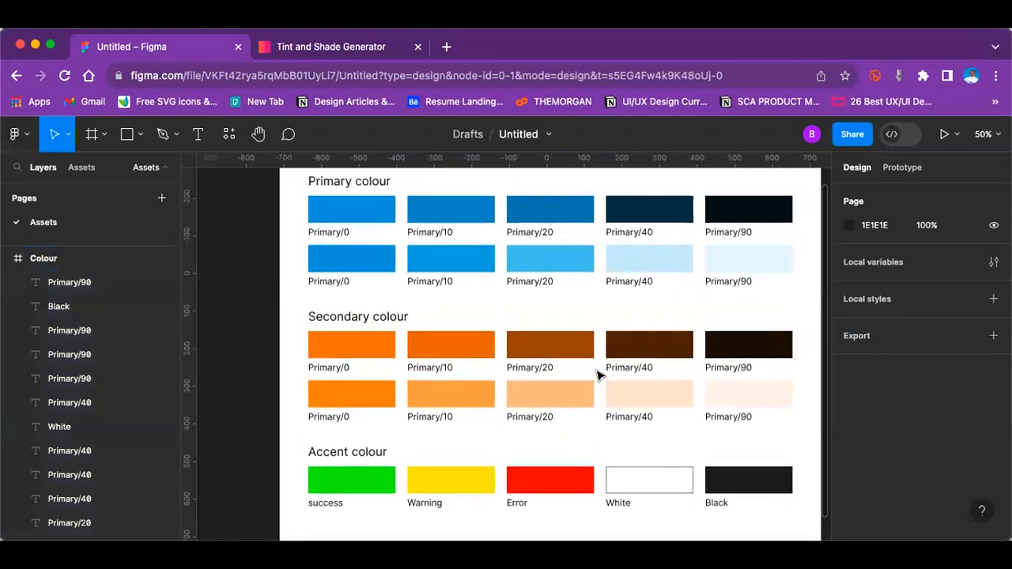
scroll(599, 375, up, 1)
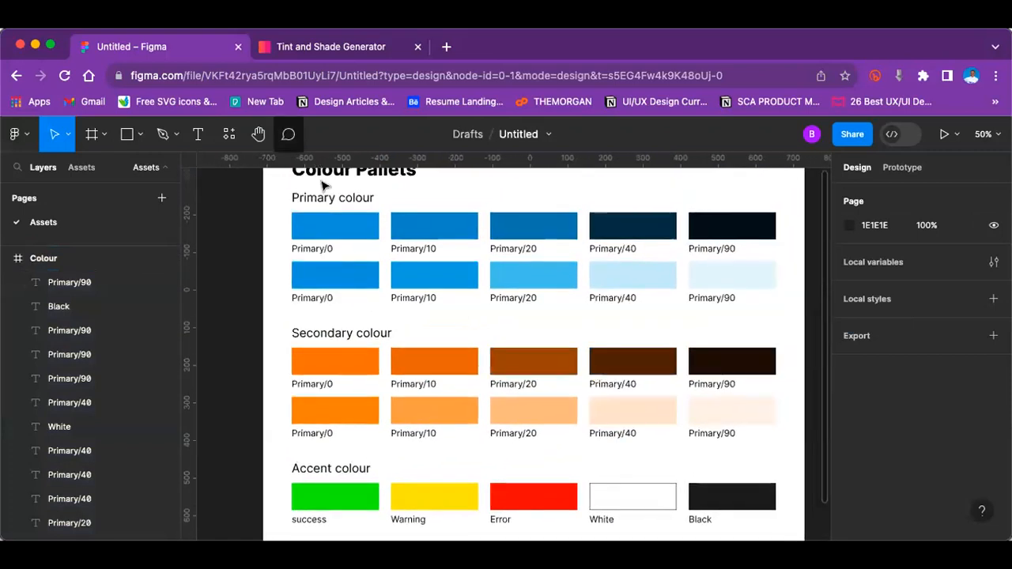
click(350, 229)
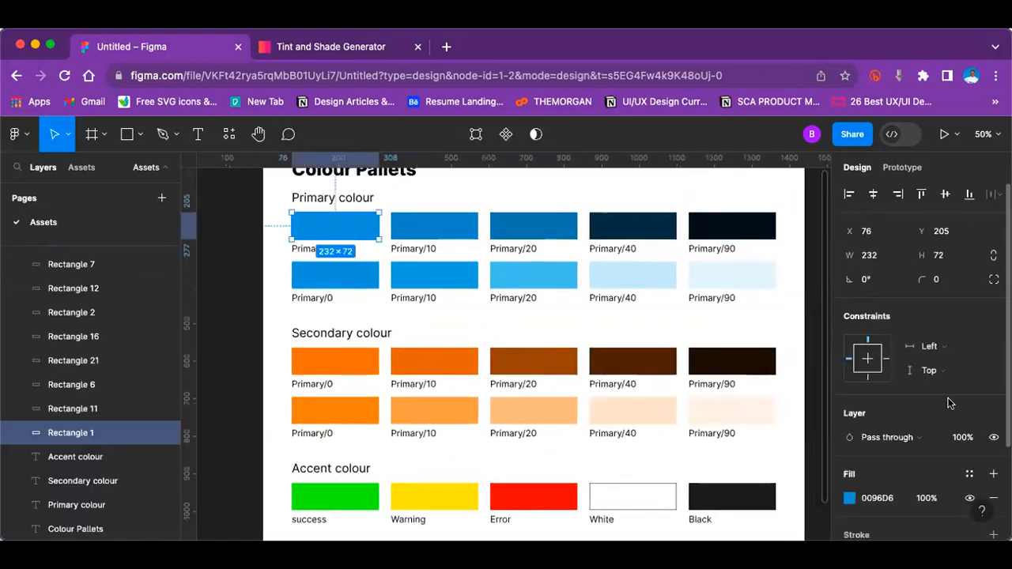
scroll(961, 395, down, 1)
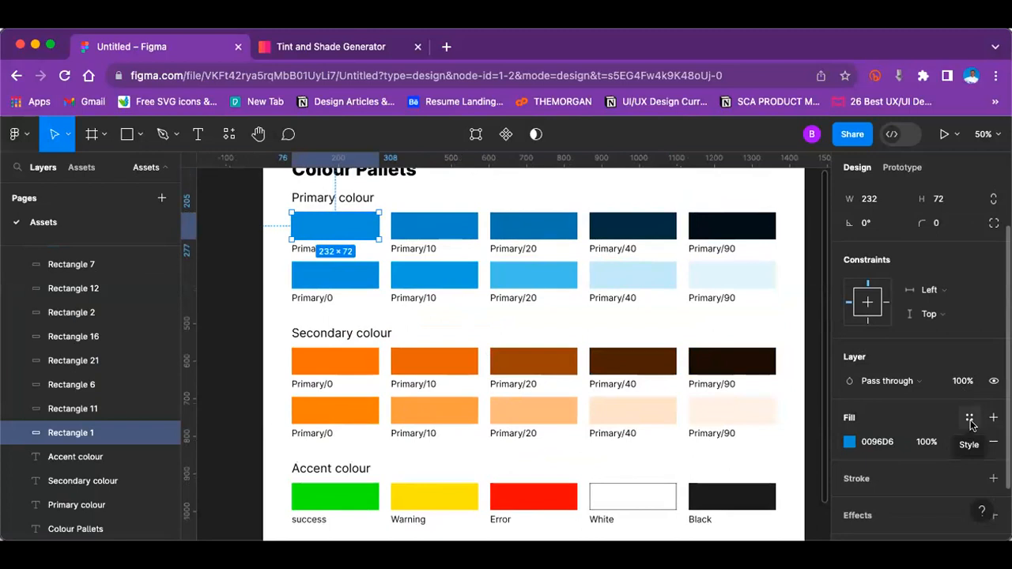
click(971, 418)
scroll(720, 333, down, 3)
scroll(703, 353, up, 5)
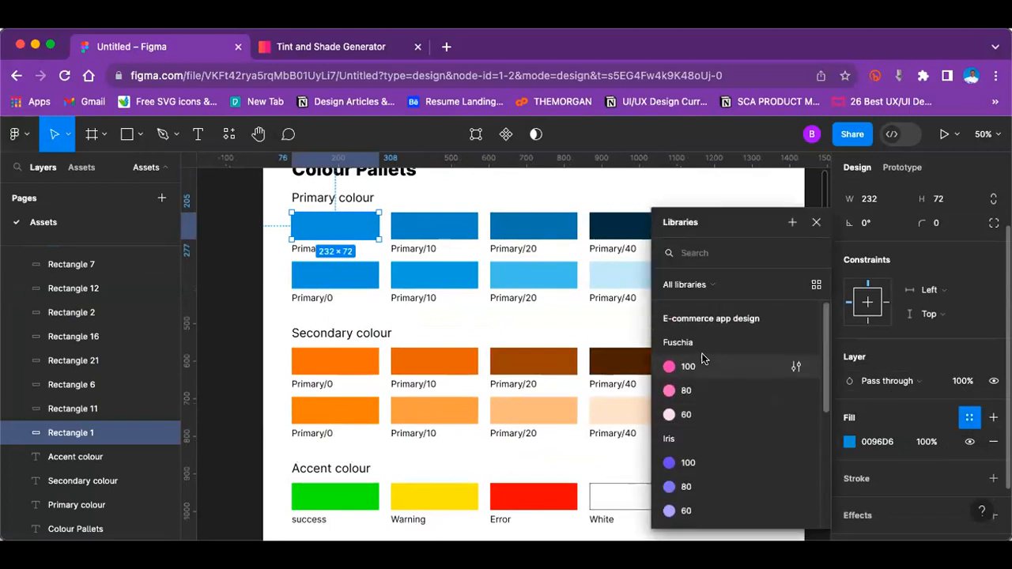
click(759, 284)
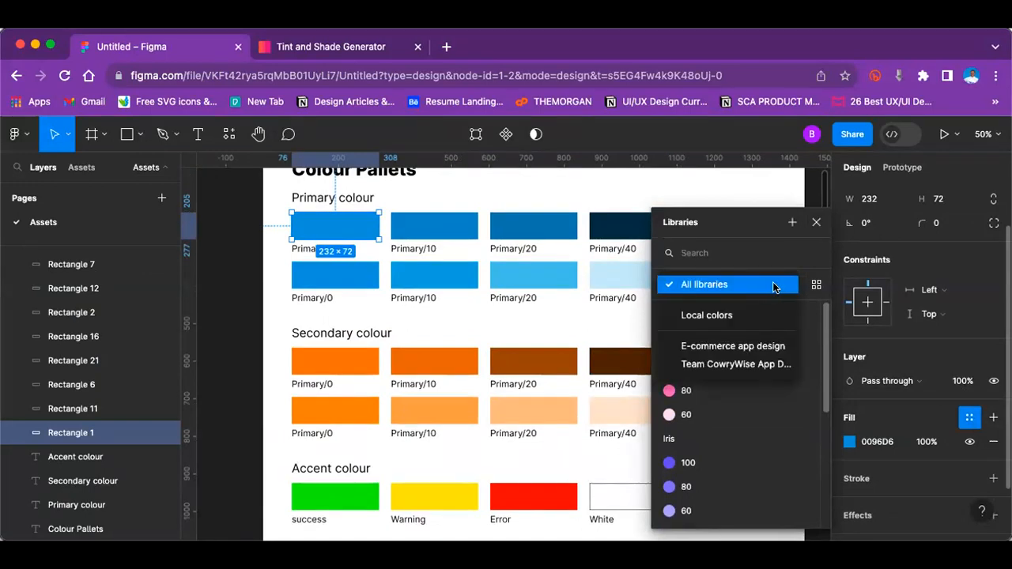
click(774, 286)
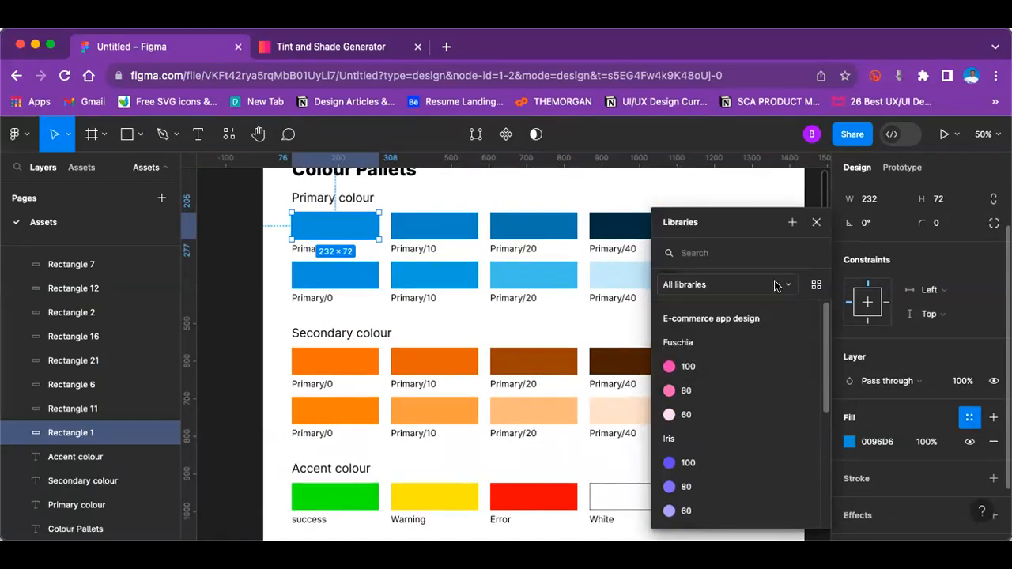
click(790, 222)
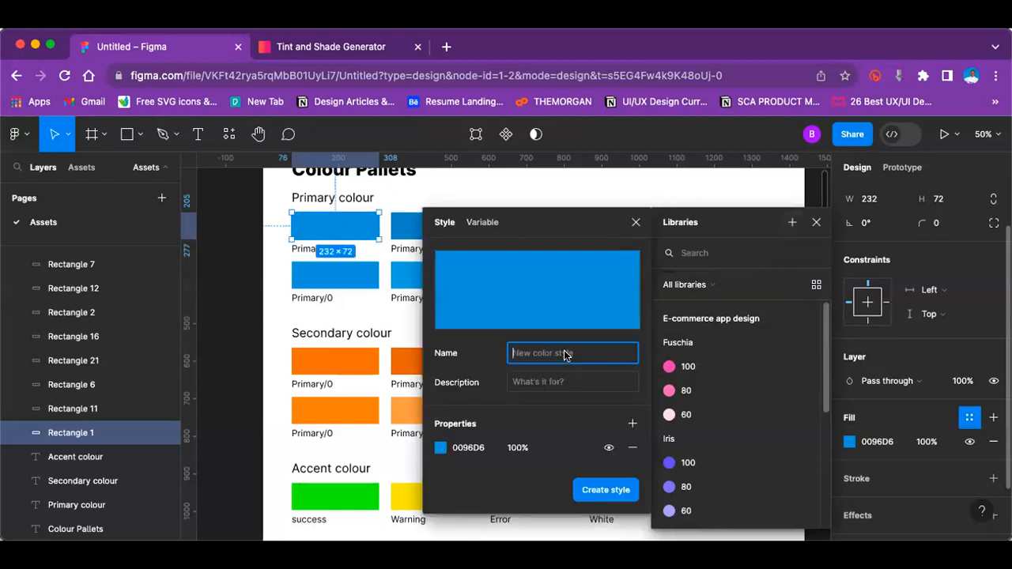
text(Primary Colour)
click(575, 381)
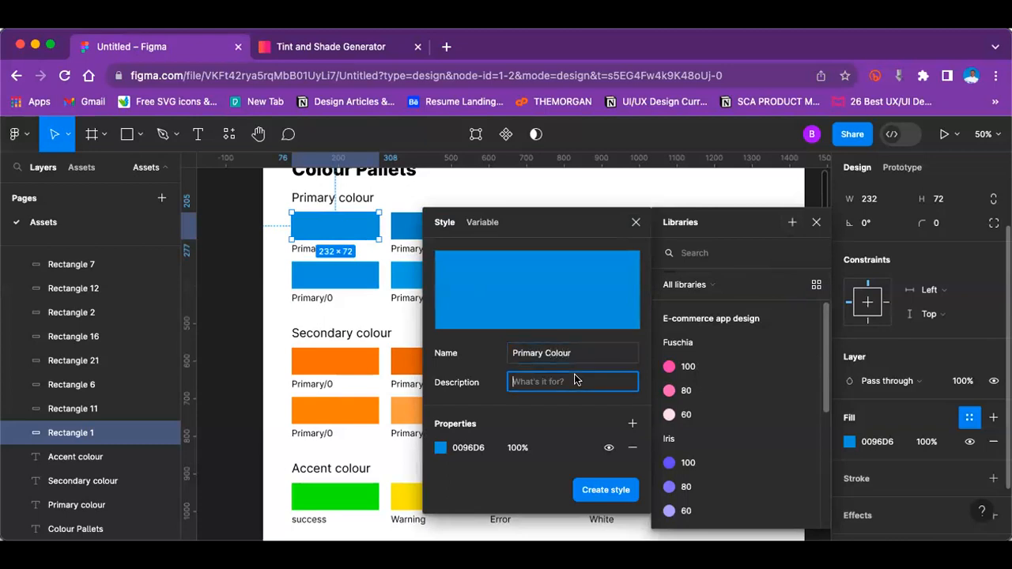
text(B)
click(605, 490)
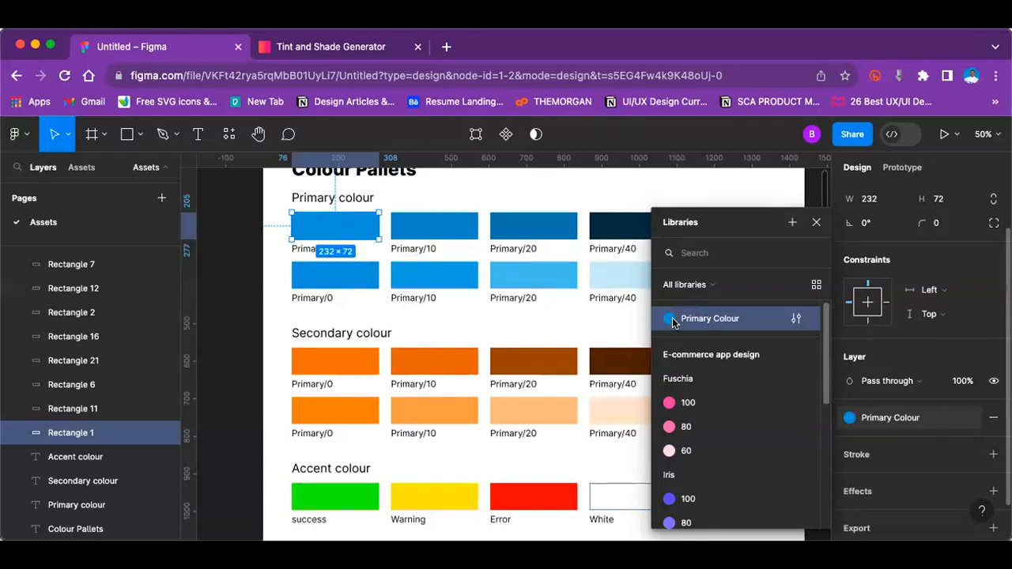
Step: Clear the description of the new primary colour style and change its name to "Primary colour"
click(795, 320)
double_click(533, 445)
key(BackSpace)
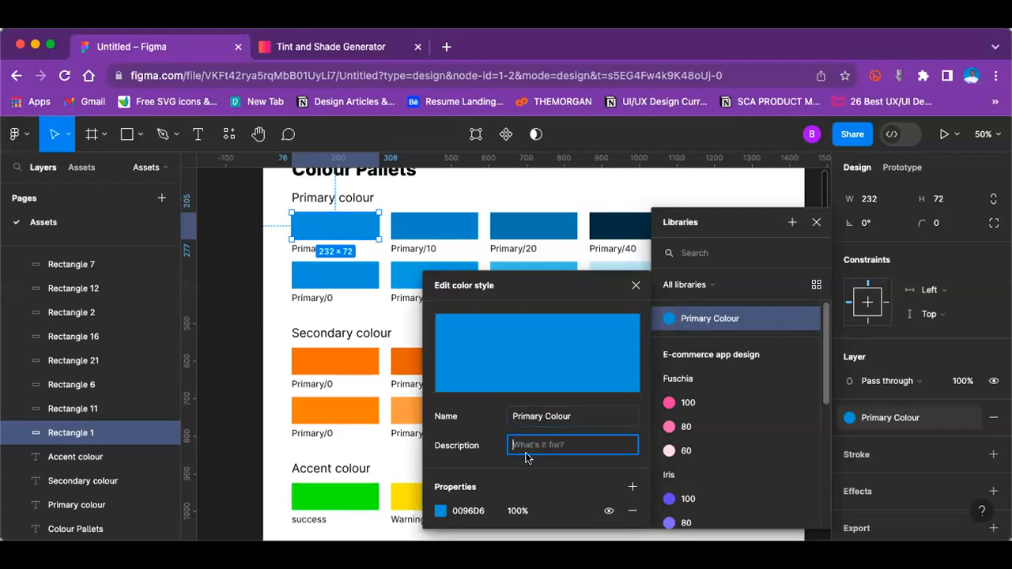
click(563, 414)
text(Blue)
key(BackSpace)
key(BackSpace)
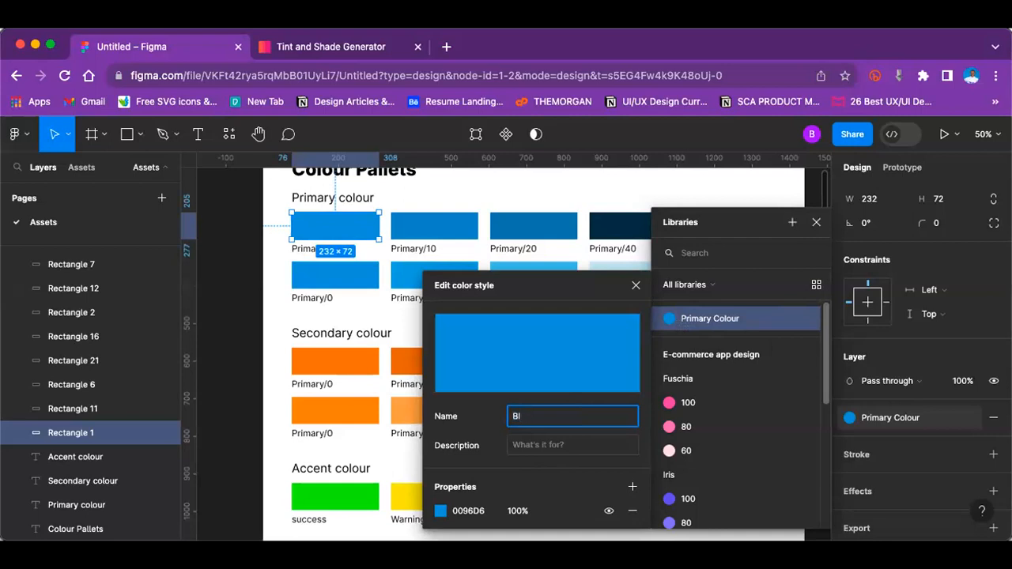
key(BackSpace)
text(Primary)
text(colour)
Step: Set the primary style's description to "Blue/0" and extend its name to "Primary colour/Blue"
click(557, 445)
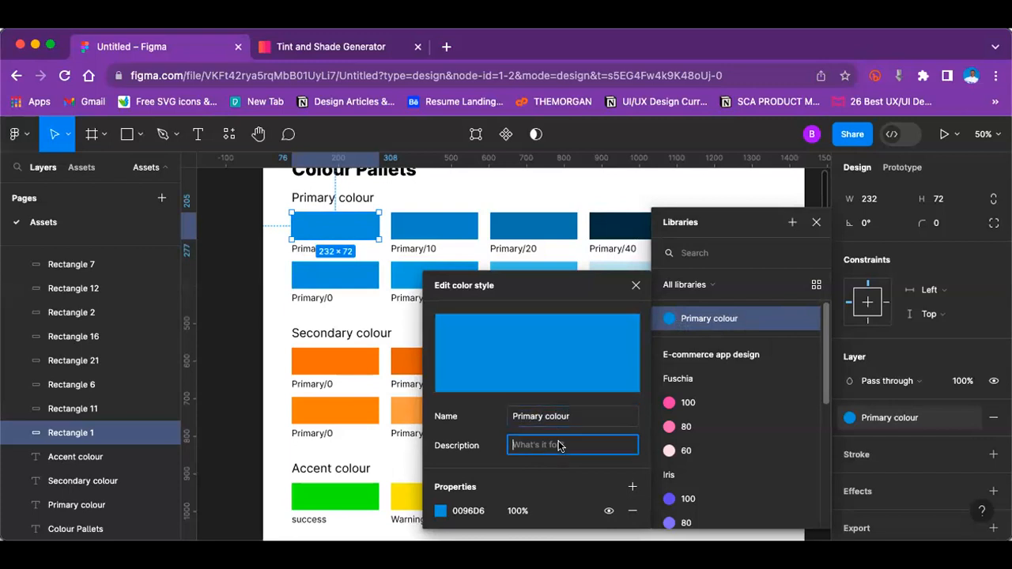
text(Blue/0)
click(576, 418)
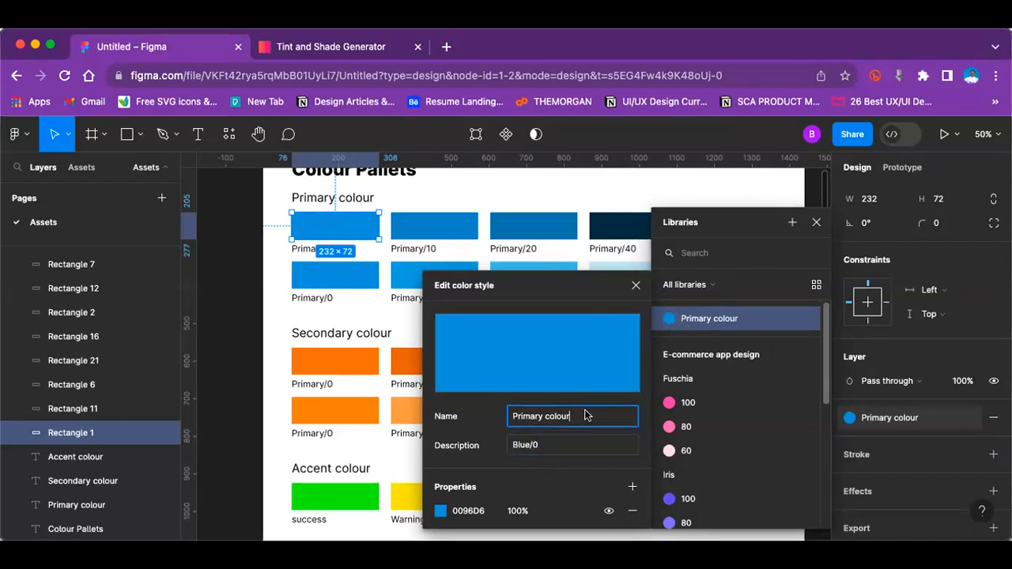
text(/Blue)
Step: Shorten the description of the Primary colour/Blue style to "0" and finish editing the style
click(532, 445)
key(BackSpace)
key(BackSpace)
key(BackSpace)
key(BackSpace)
key(BackSpace)
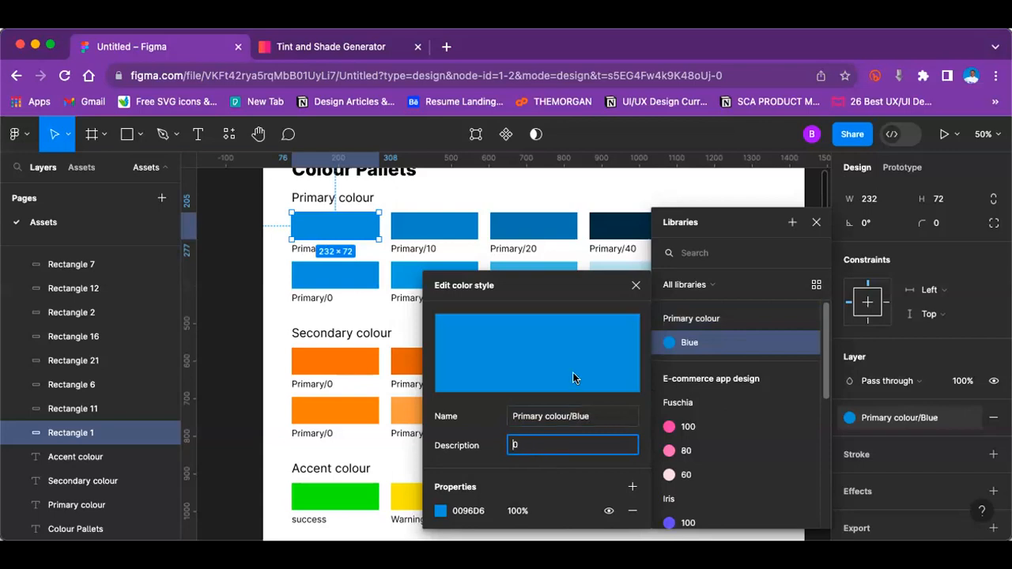
key(Return)
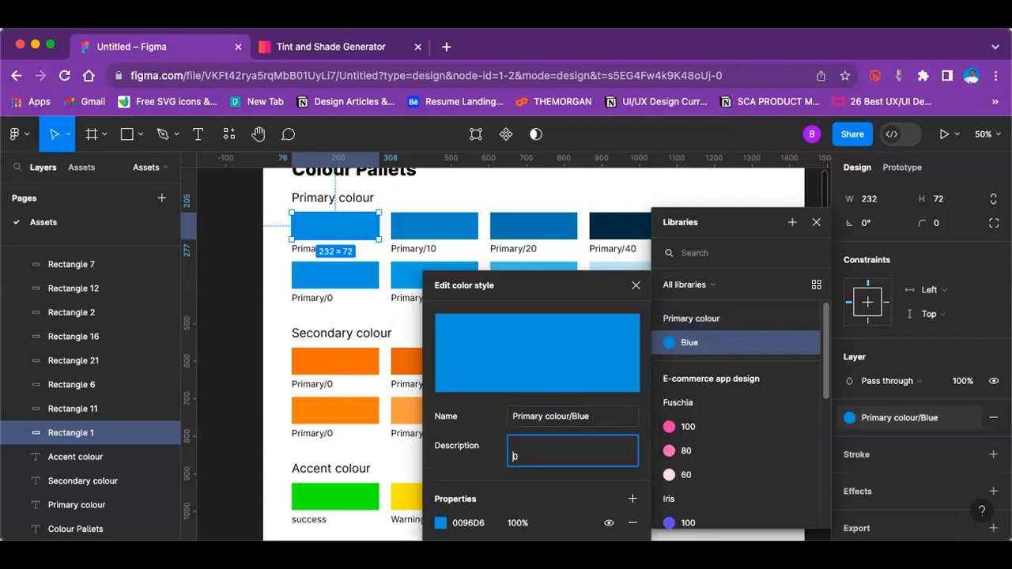
key(BackSpace)
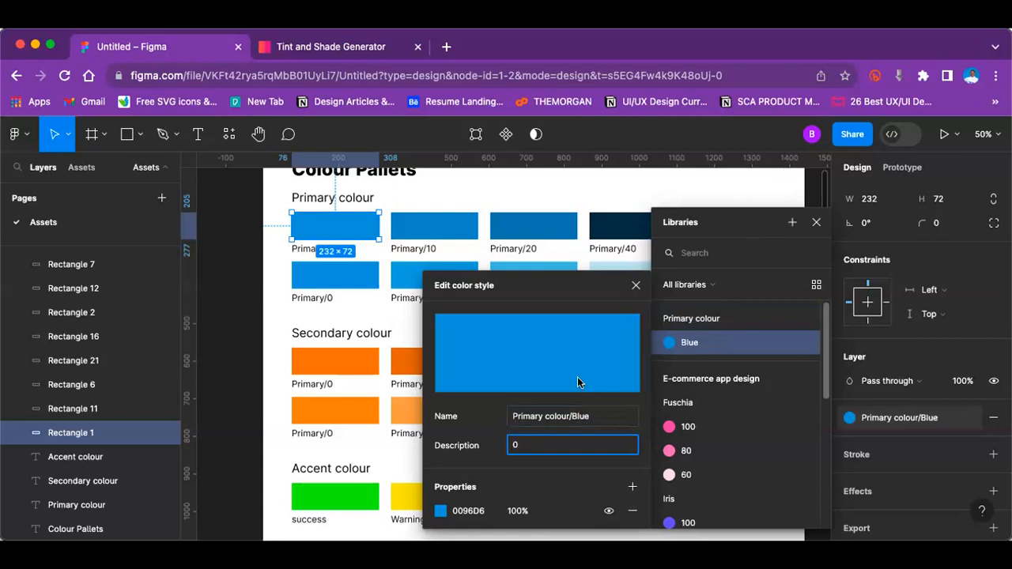
click(635, 286)
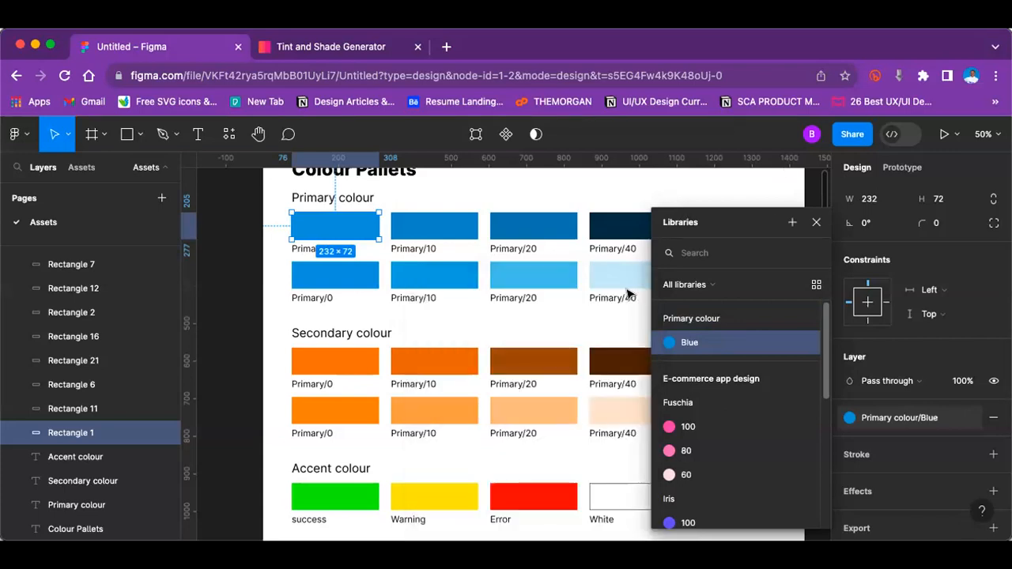
click(419, 229)
click(970, 417)
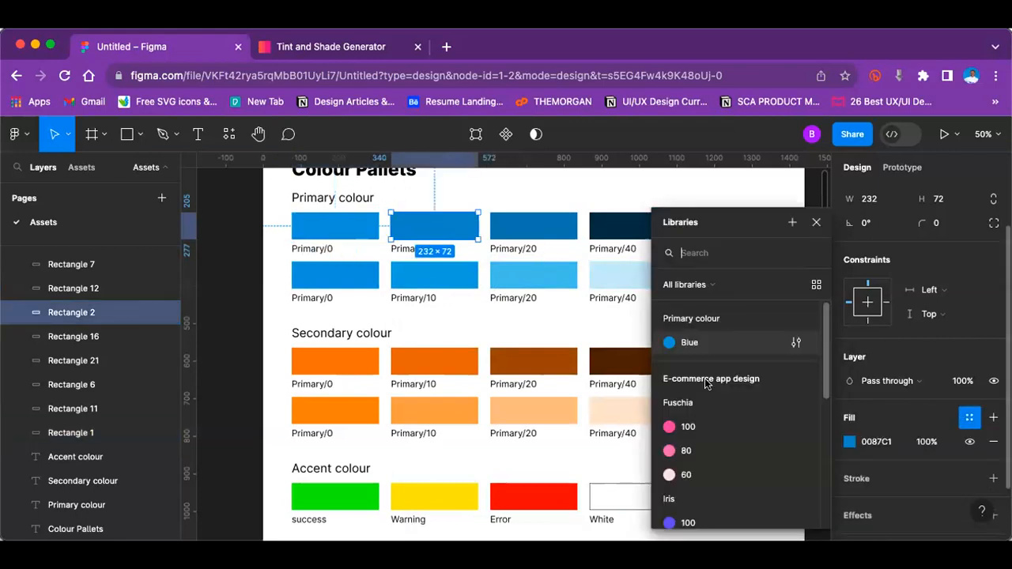
scroll(717, 352, down, 3)
scroll(716, 353, up, 2)
scroll(719, 352, down, 2)
scroll(721, 350, up, 2)
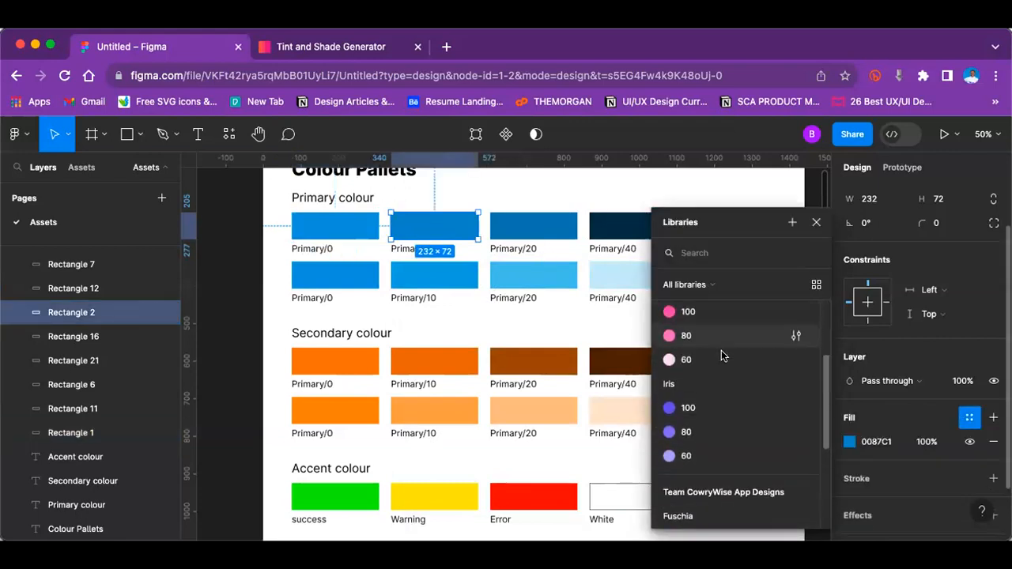
scroll(722, 350, up, 3)
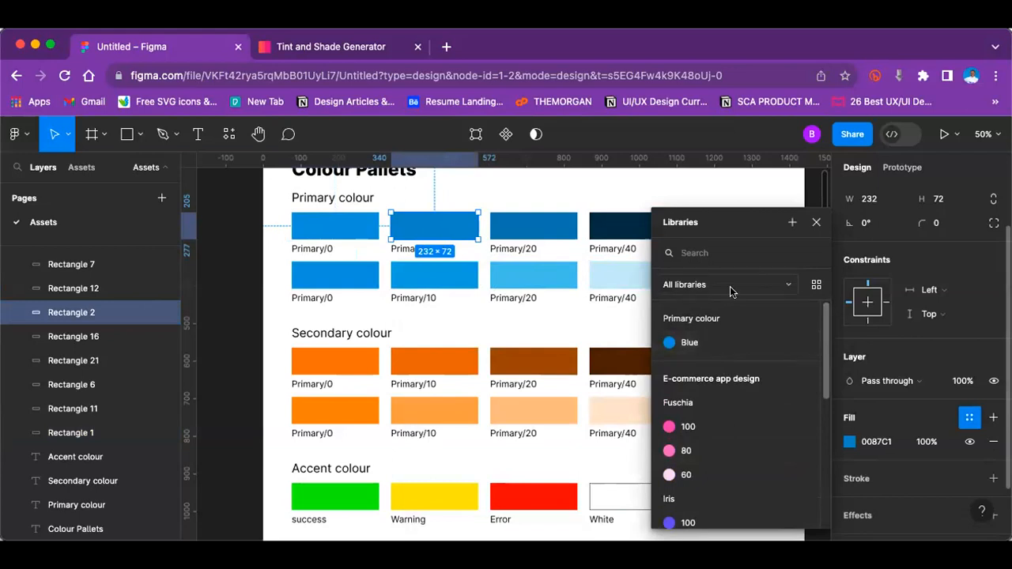
click(968, 419)
click(968, 419)
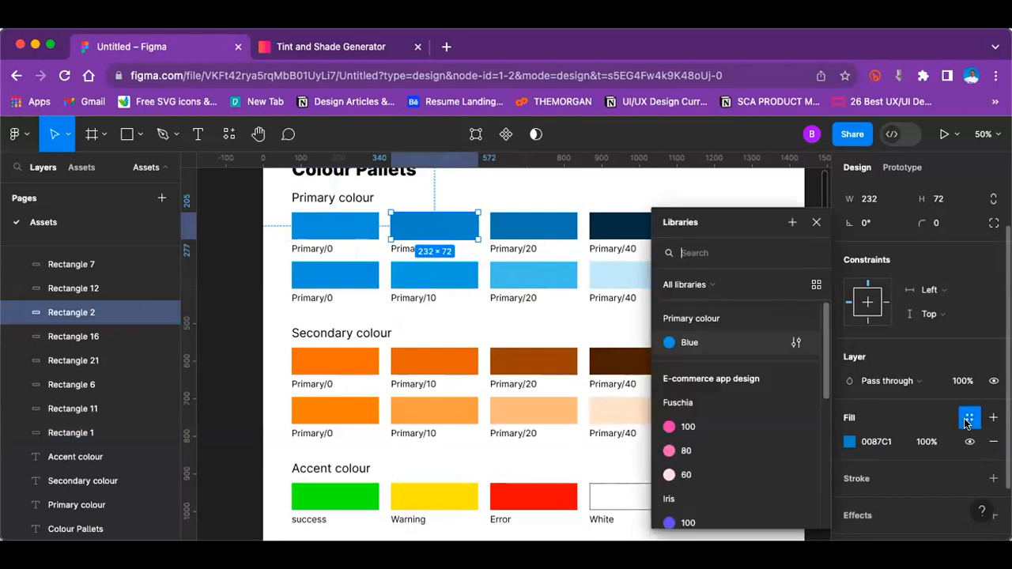
click(790, 223)
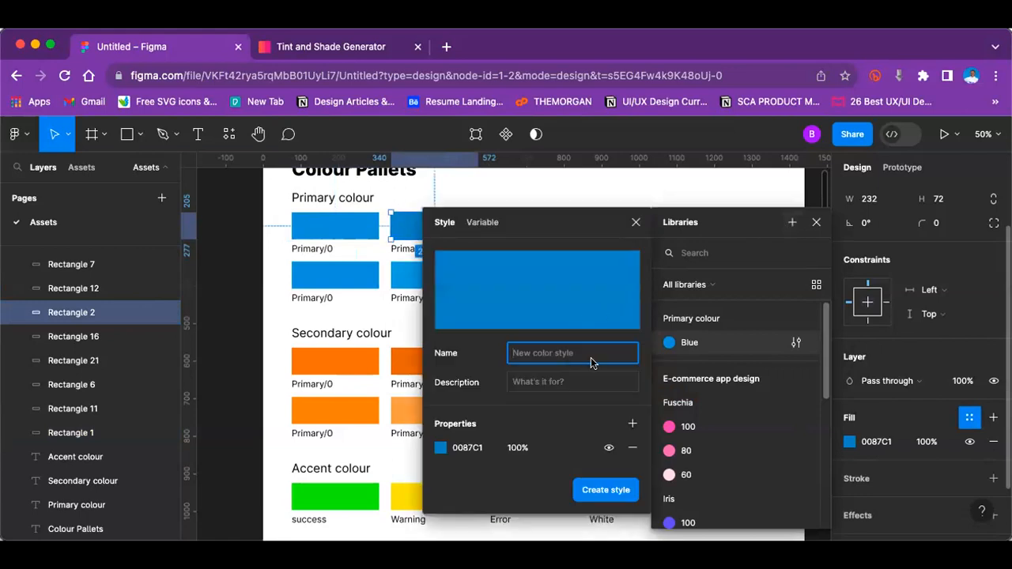
text(Blue/)
drag(570, 223, 669, 258)
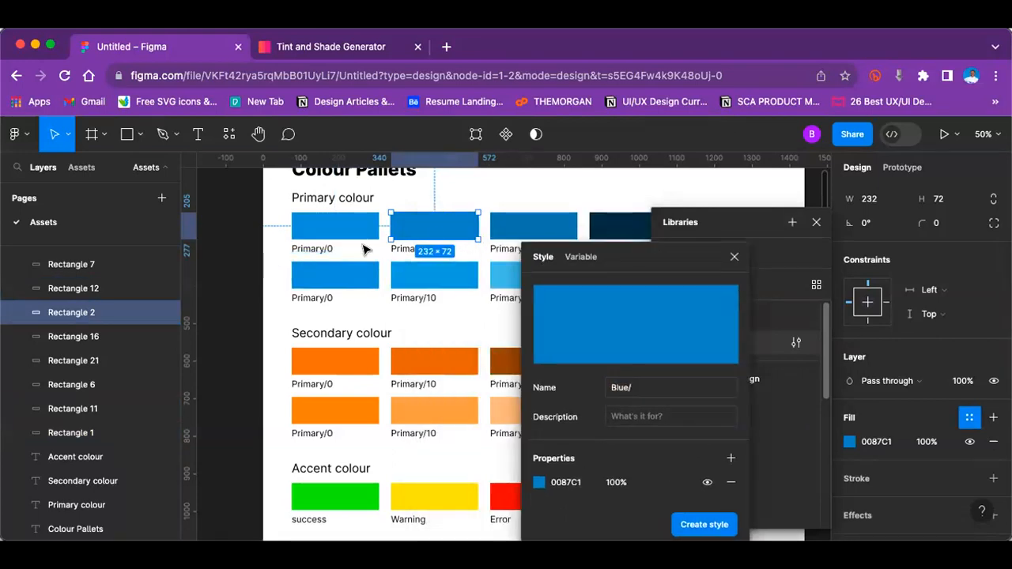
click(462, 273)
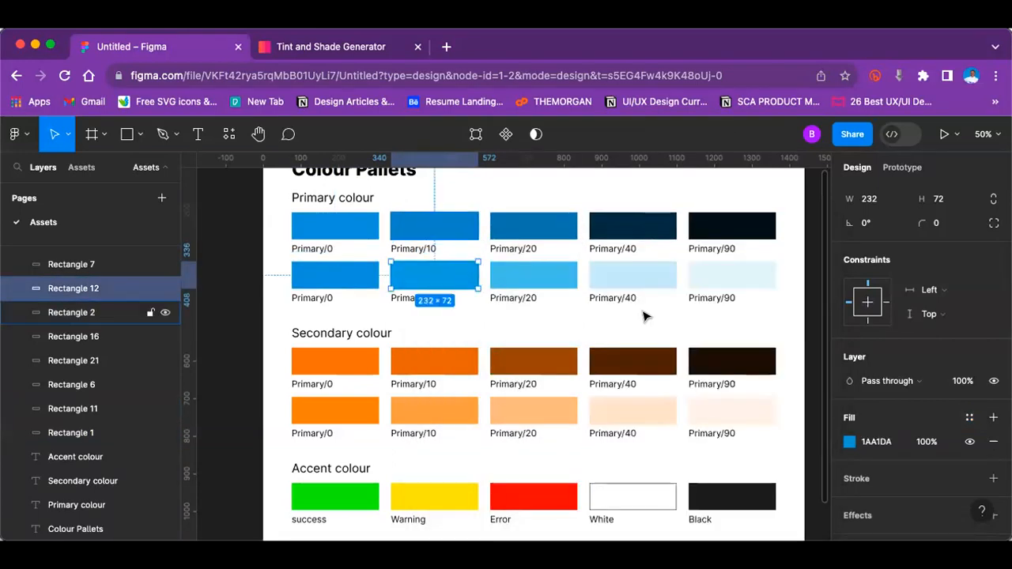
Step: Create a colour style named "Blue/10" from the fill of the second swatch in the upper Primary colour row
click(435, 223)
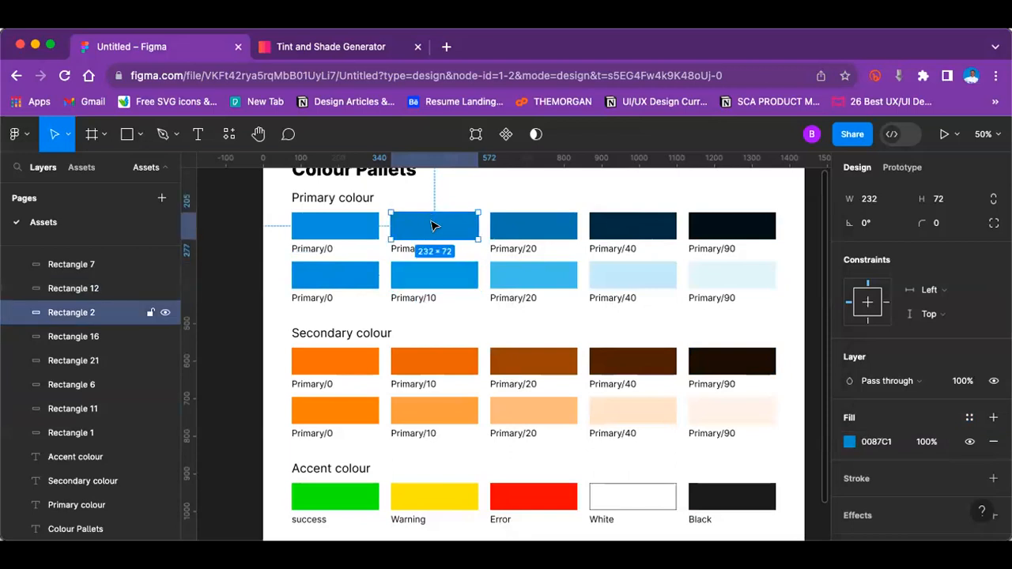
click(970, 418)
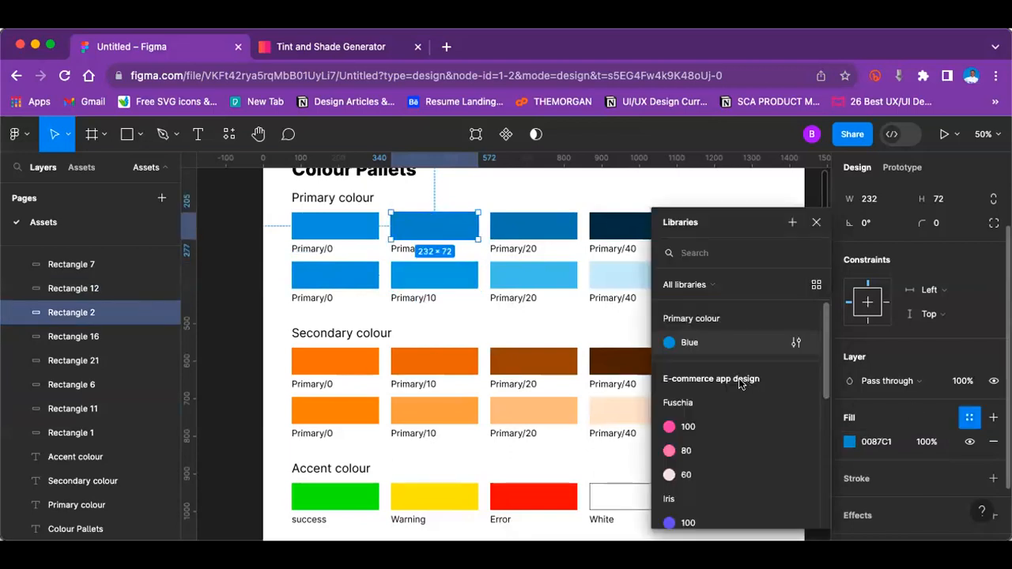
click(792, 223)
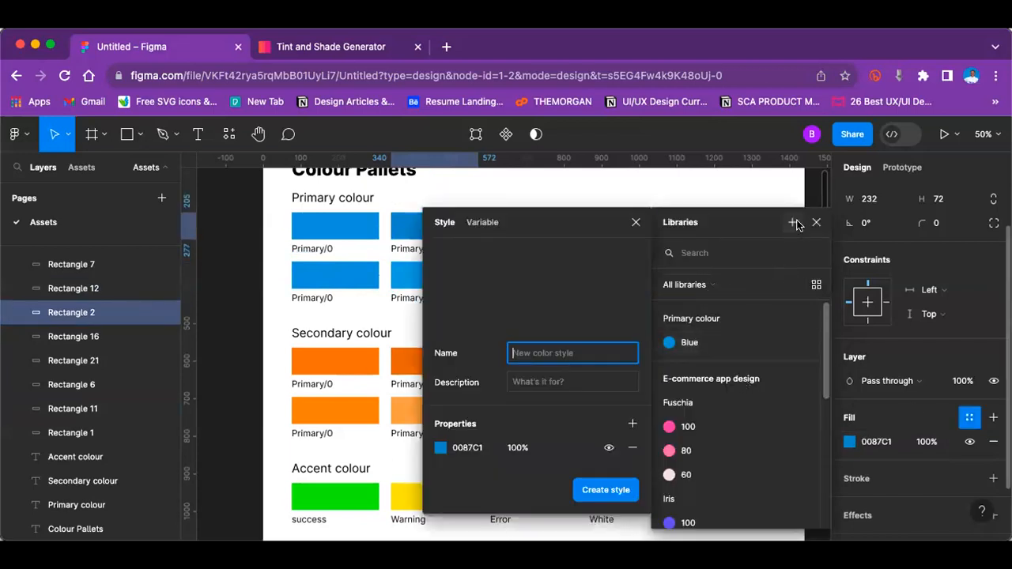
text(Blue/10)
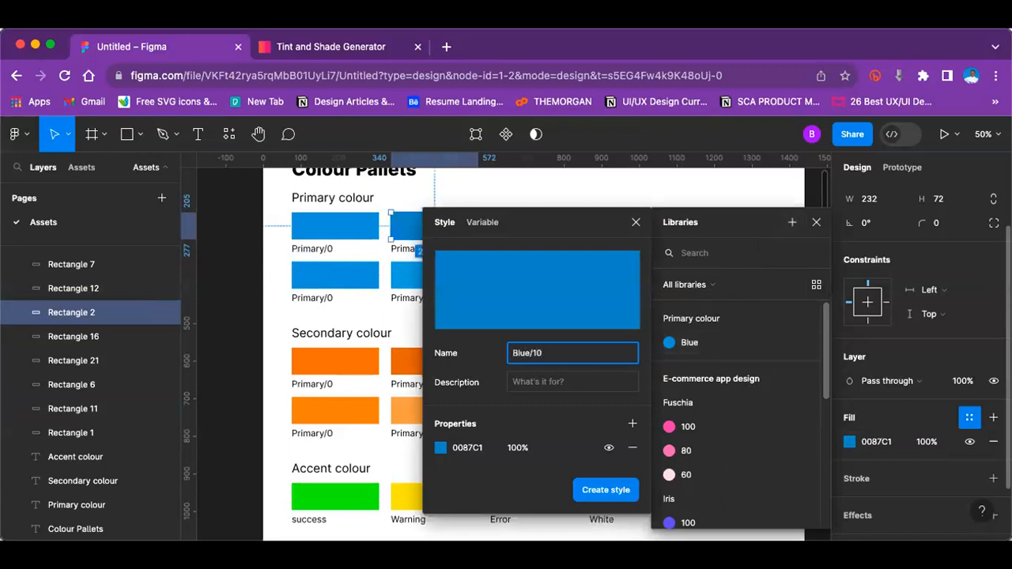
key(Return)
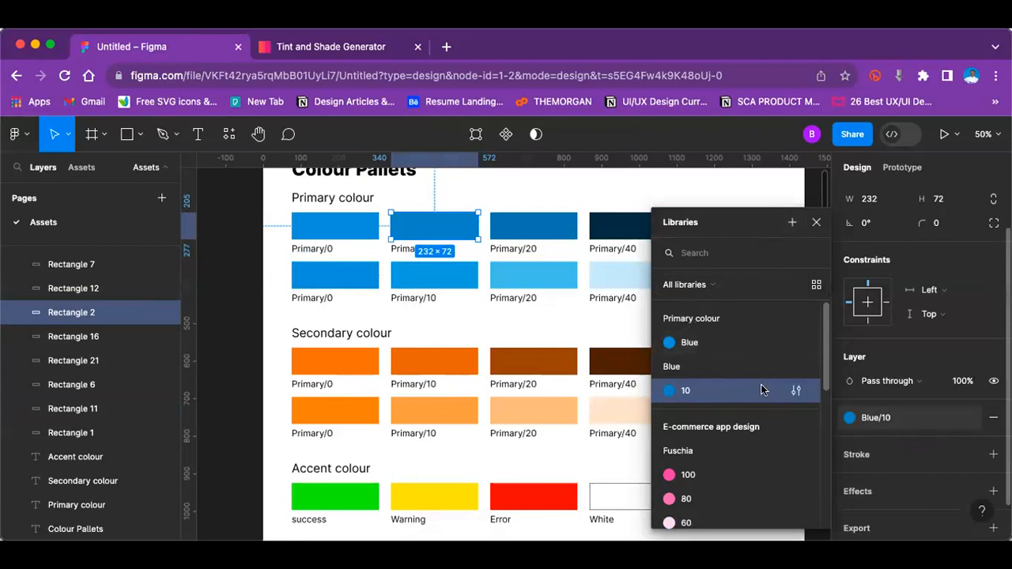
Step: Change the name of the new Blue/10 colour style to "Primary colour/Blue"
click(796, 392)
double_click(548, 412)
text(P)
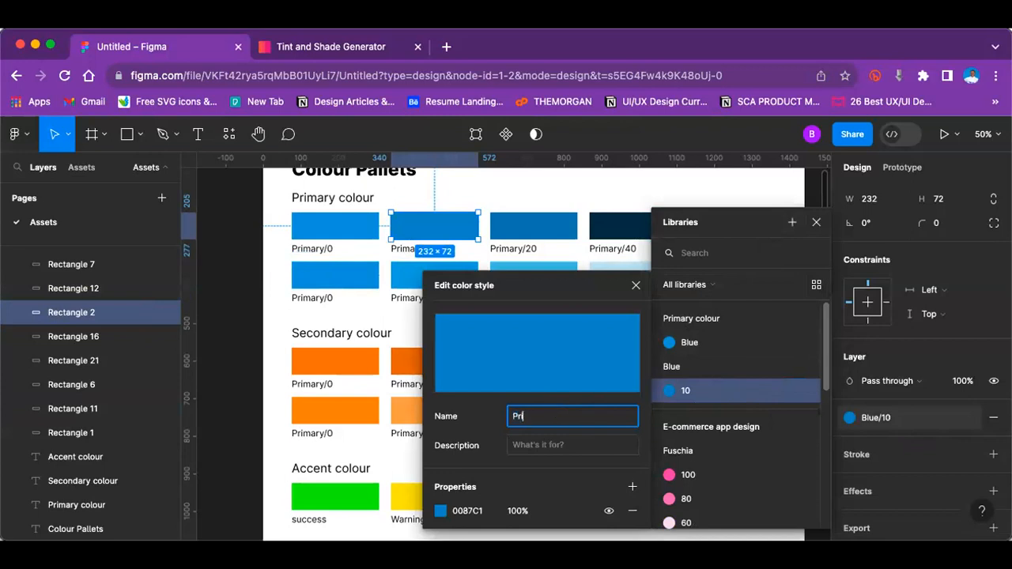
text(rimary colour)
click(552, 446)
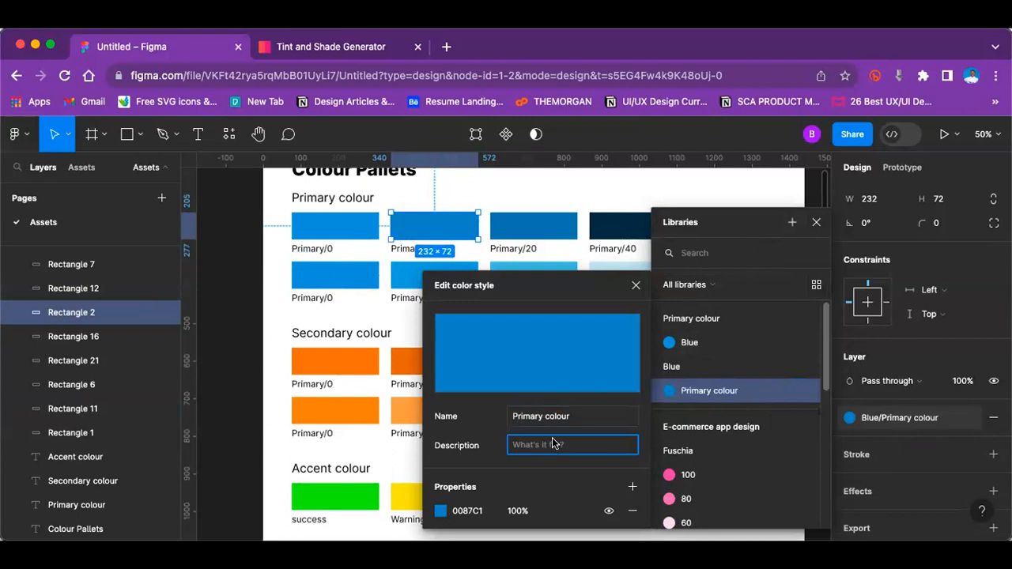
click(570, 416)
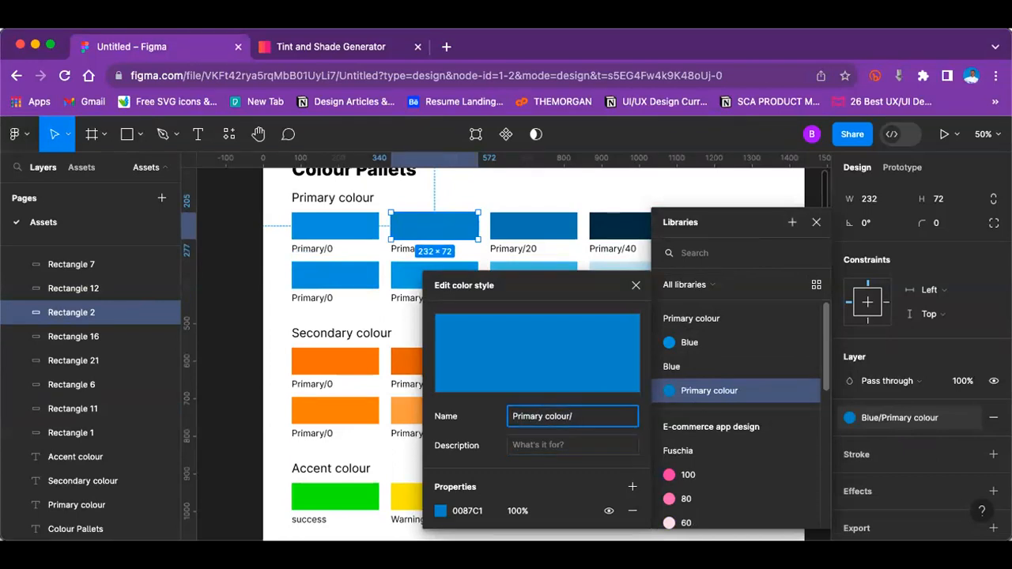
text(/Blue)
Step: Set the second blue style's description to "10" and finish editing the style
click(568, 445)
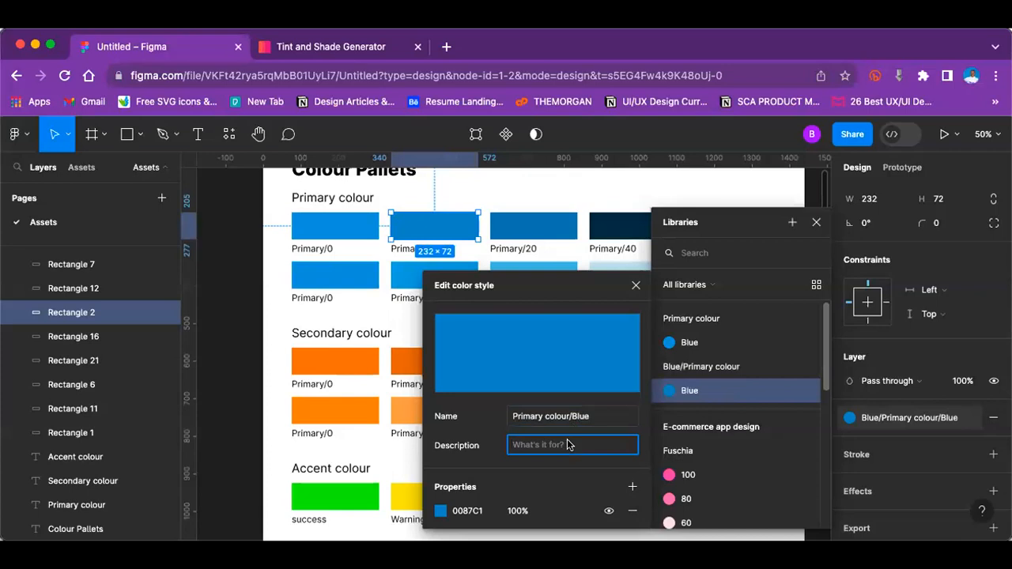
text(10)
key(Return)
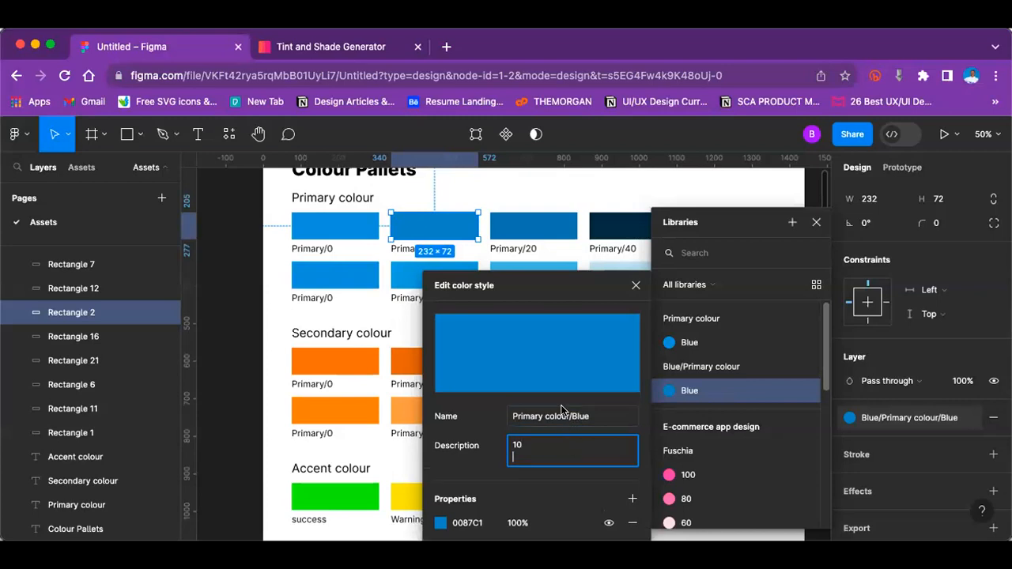
key(BackSpace)
click(636, 286)
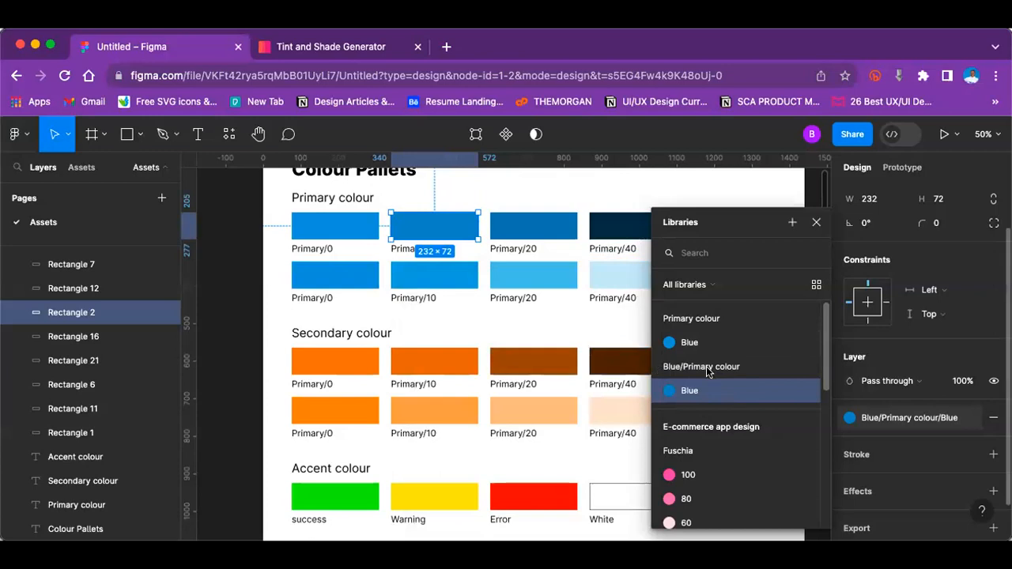
Step: Compare the names and descriptions of the two blue colour styles
click(796, 343)
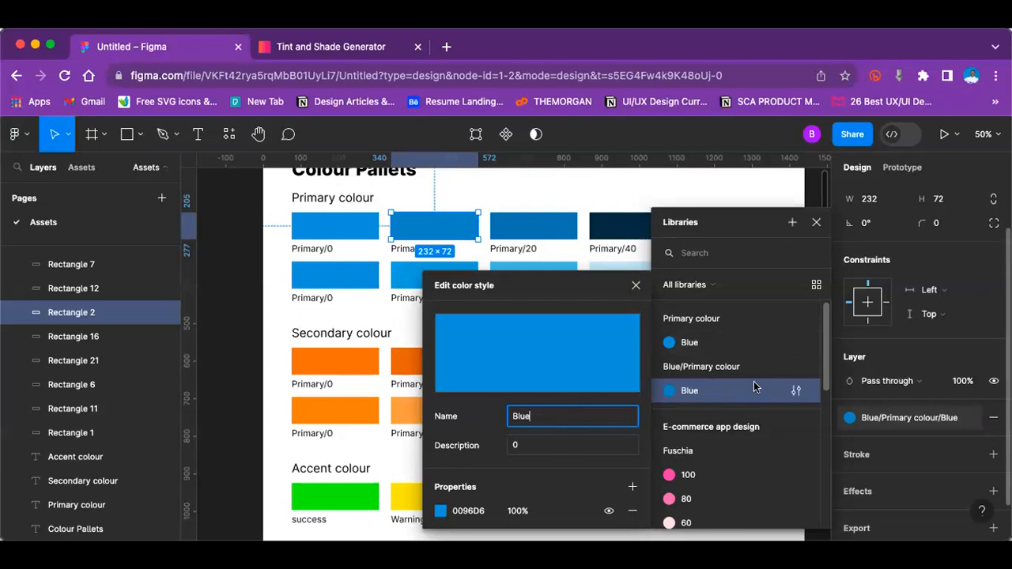
click(795, 389)
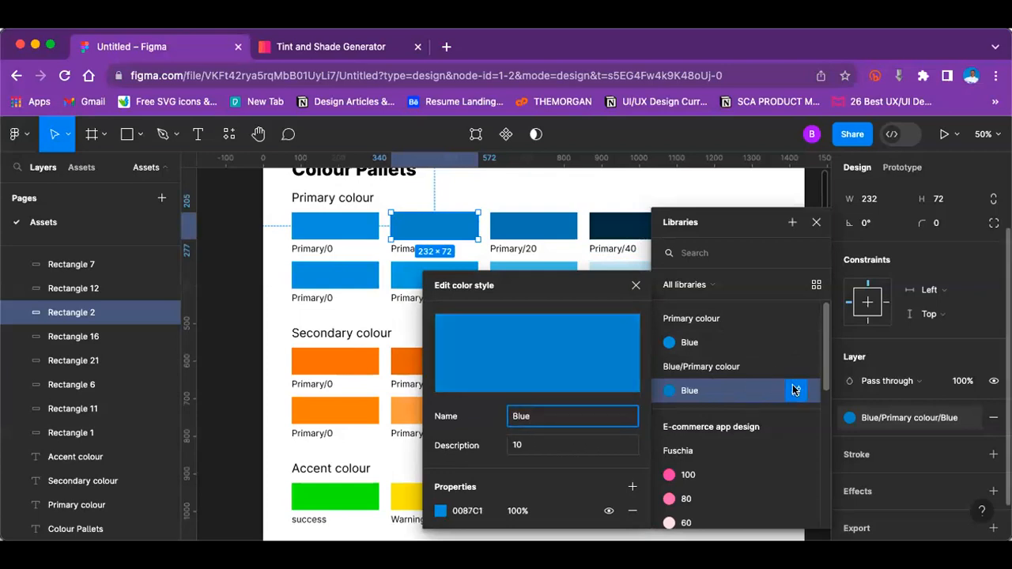
click(253, 323)
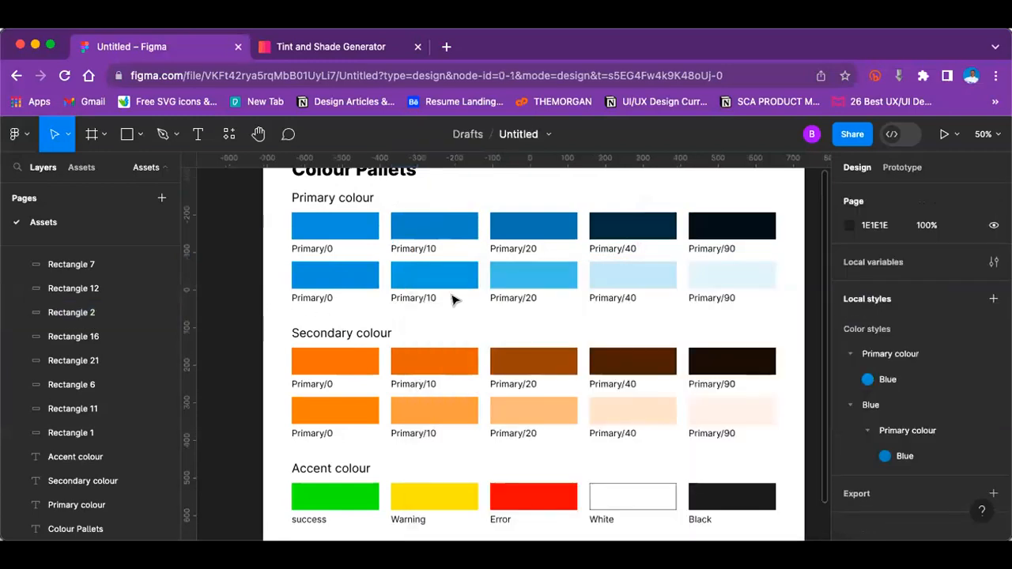
click(548, 226)
scroll(908, 414, down, 3)
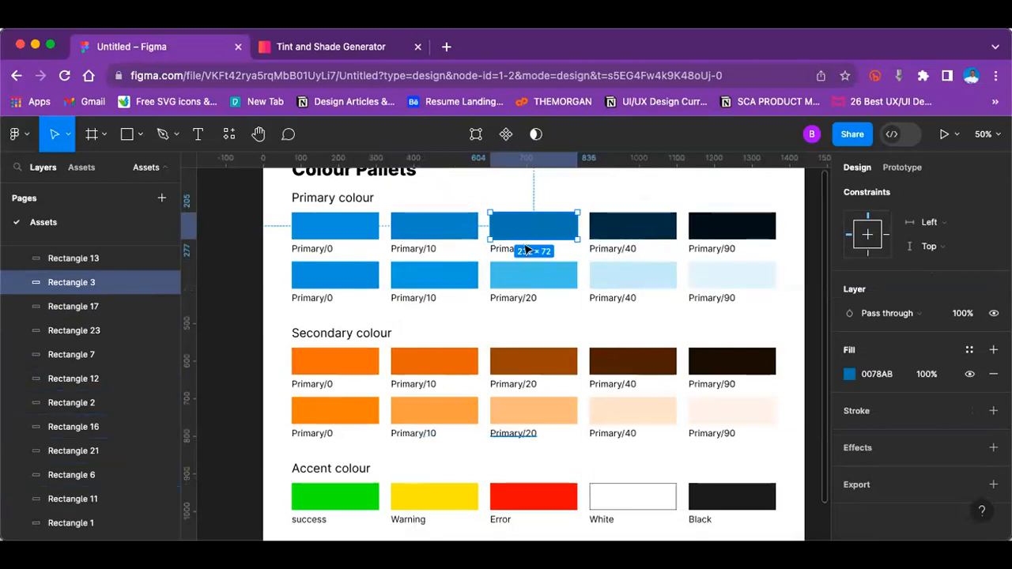
key(minus)
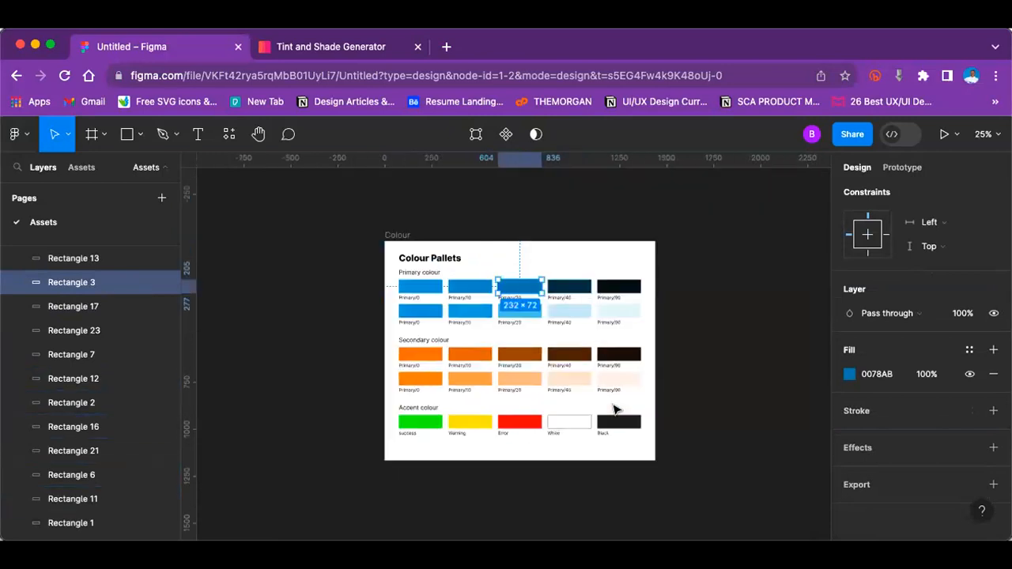
key(plus)
Step: Duplicate the Colour frame and delete everything in the copy except its "Colour Pallets" heading
key(minus)
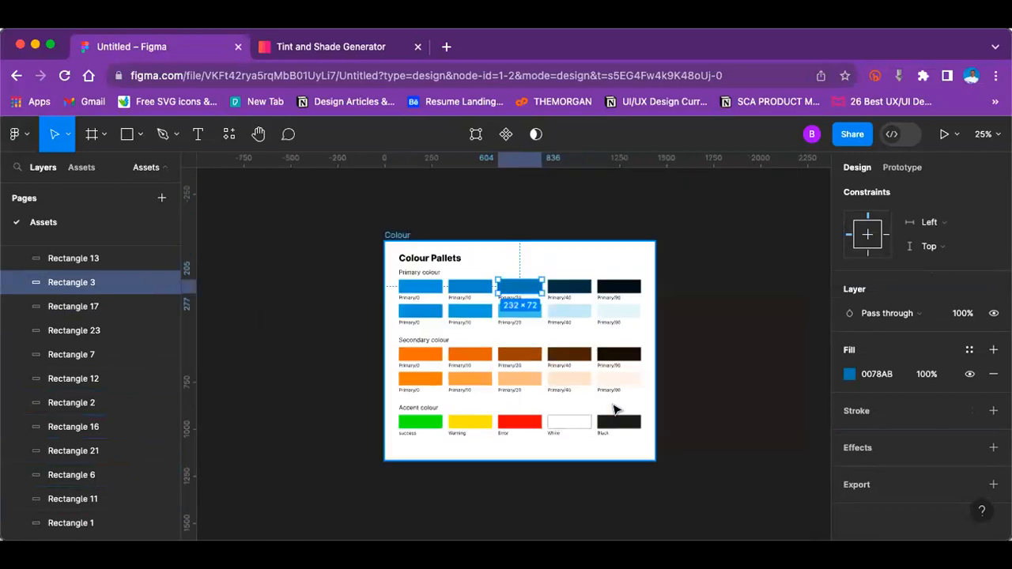
click(699, 337)
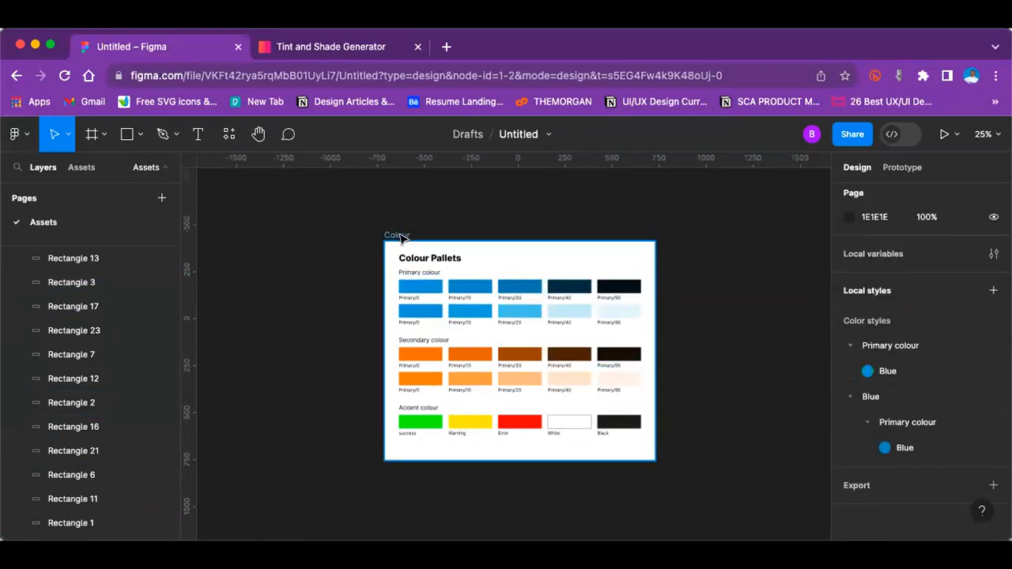
click(396, 237)
key(super+d)
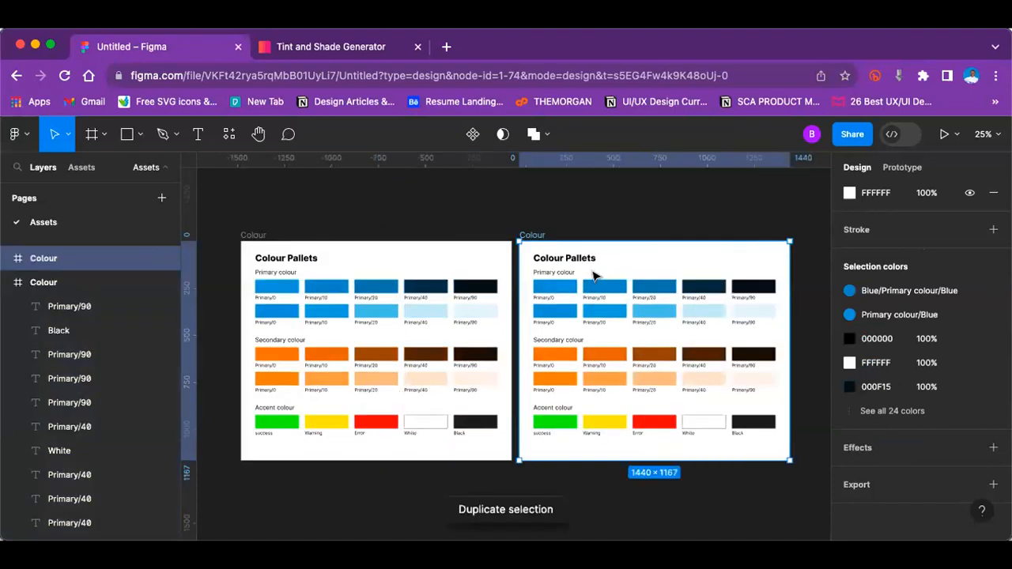
drag(513, 270, 773, 441)
key(Delete)
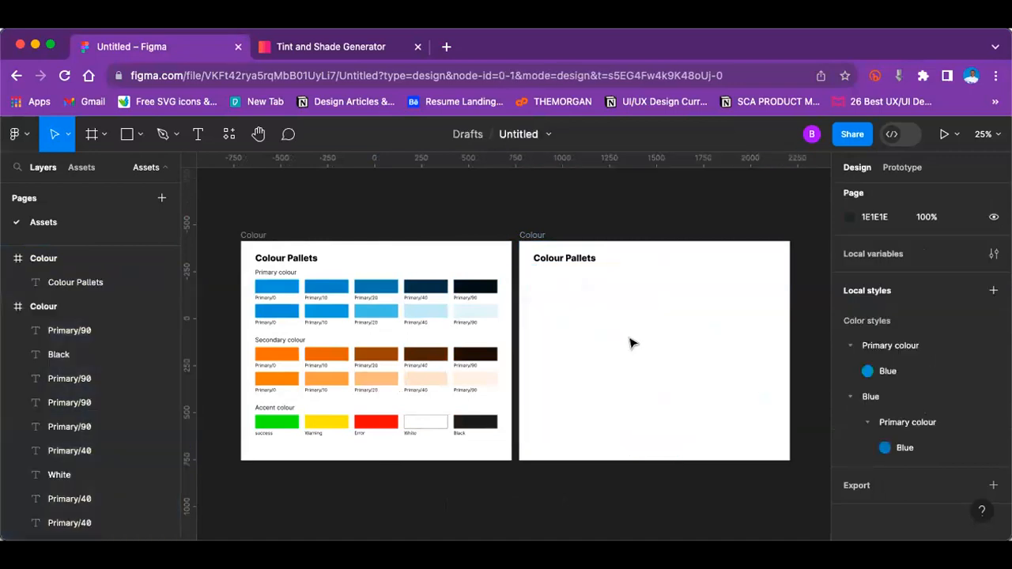
Step: Replace the heading text in the duplicated frame with "Typography"
key(super+plus)
scroll(631, 341, left, 2)
scroll(631, 341, down, 1)
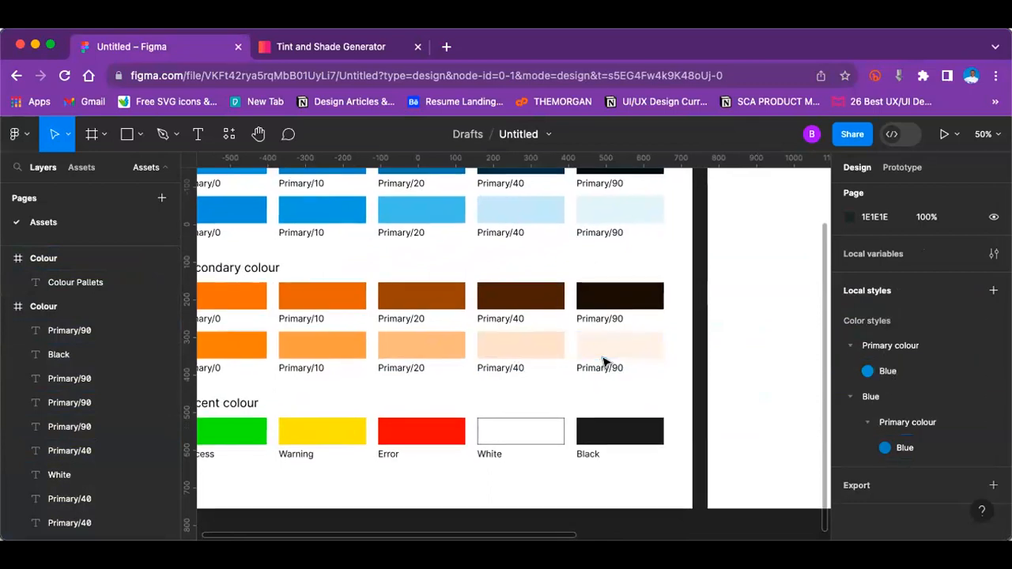
scroll(606, 362, right, 5)
scroll(606, 363, up, 3)
scroll(605, 362, right, 2)
scroll(606, 363, up, 1)
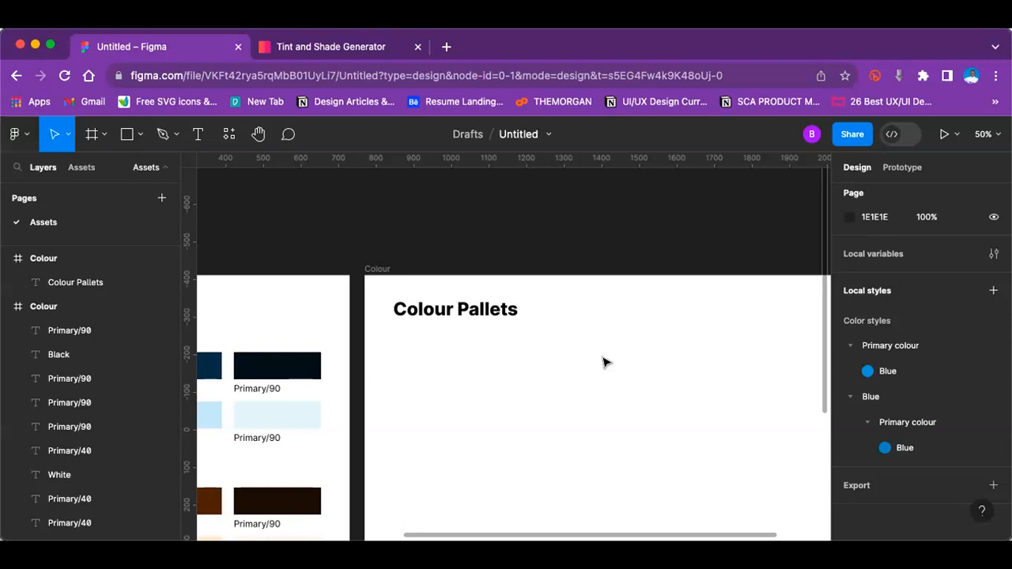
double_click(463, 310)
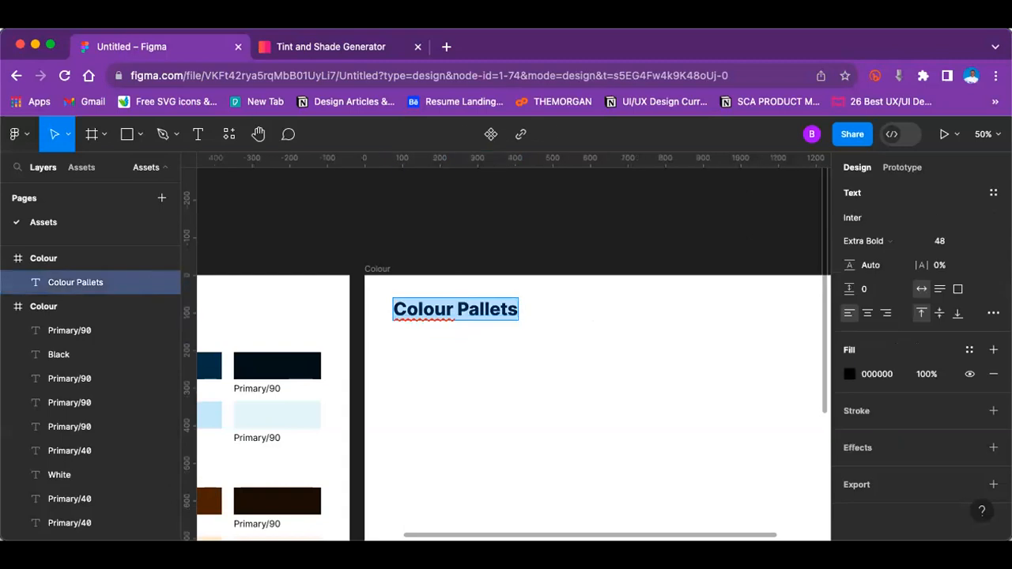
text(TT)
key(BackSpace)
text(YPO)
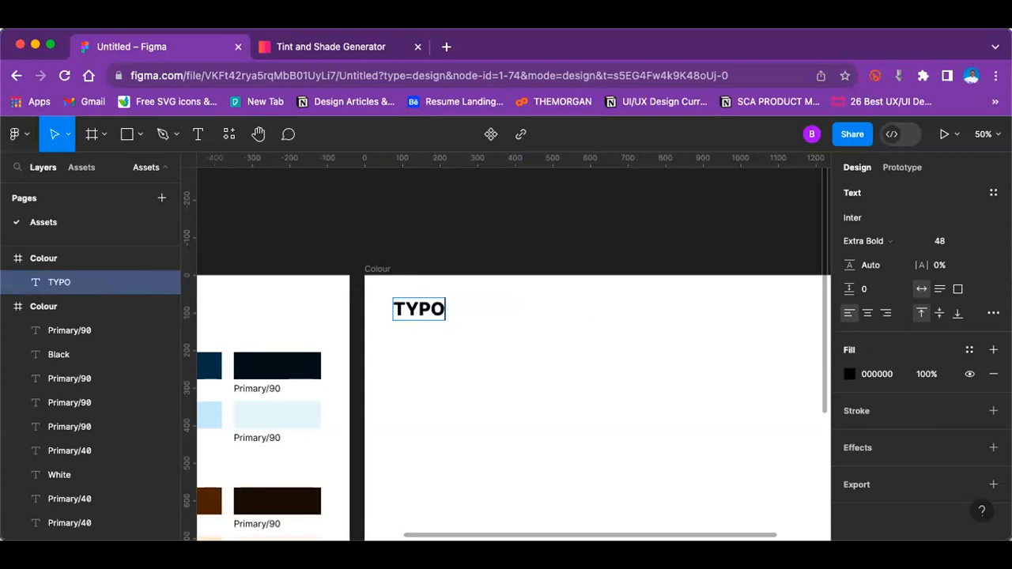
text(GRAP)
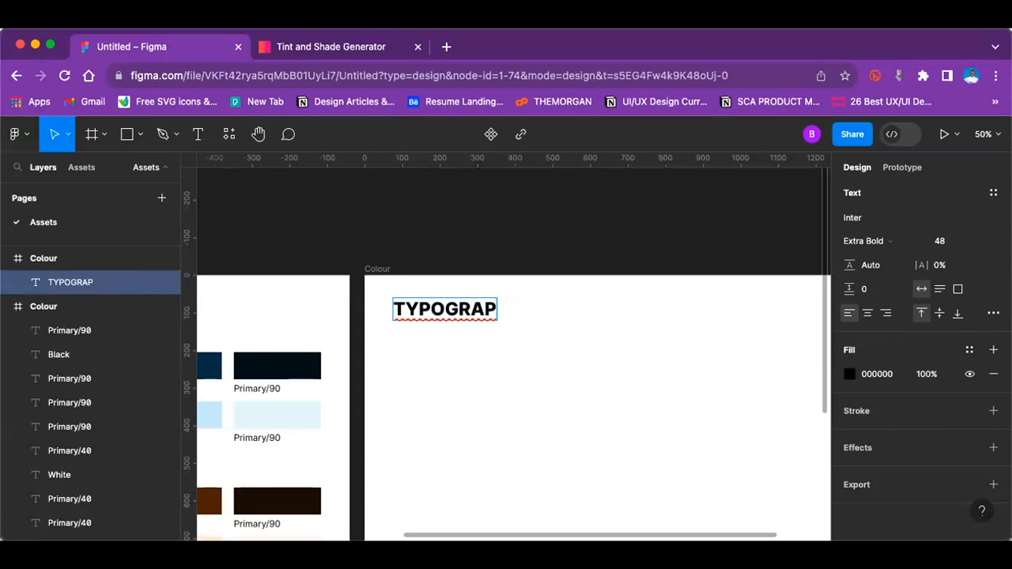
key(BackSpace)
key(BackSpace)
key(BackSpace)
key(BackSpace)
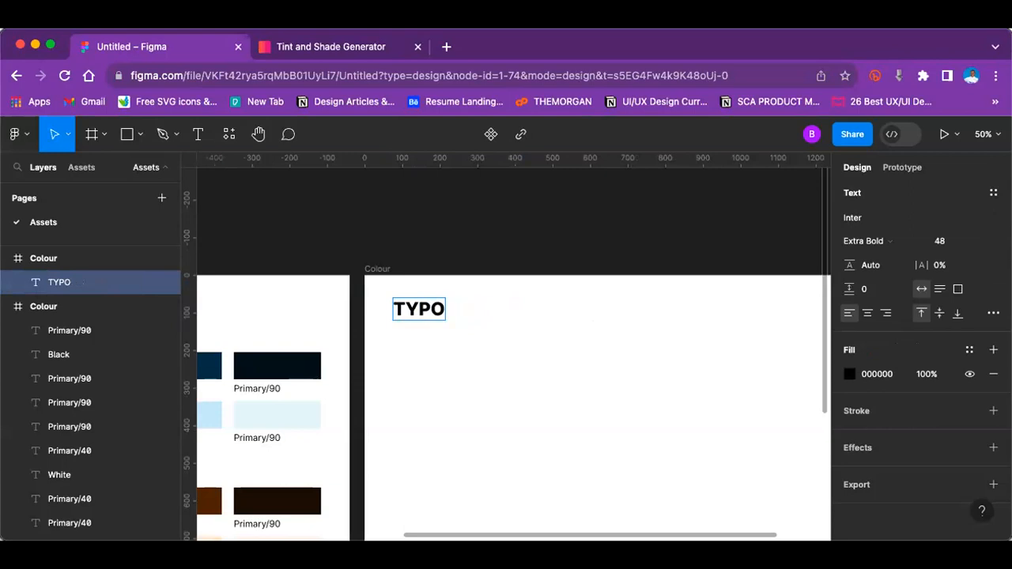
key(BackSpace)
key(BackSpace)
key(BackSpace)
text(ypog)
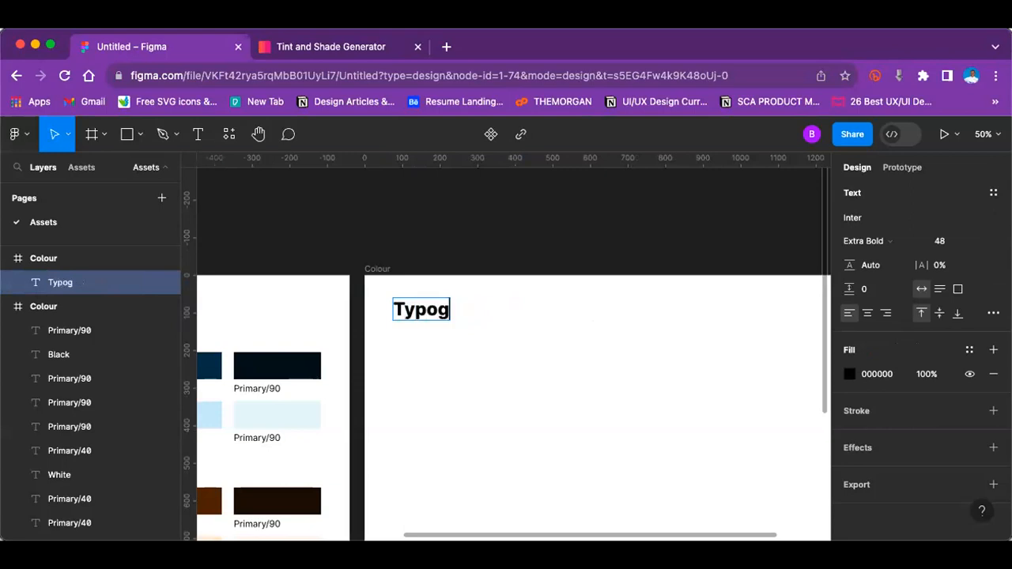
text(raphy)
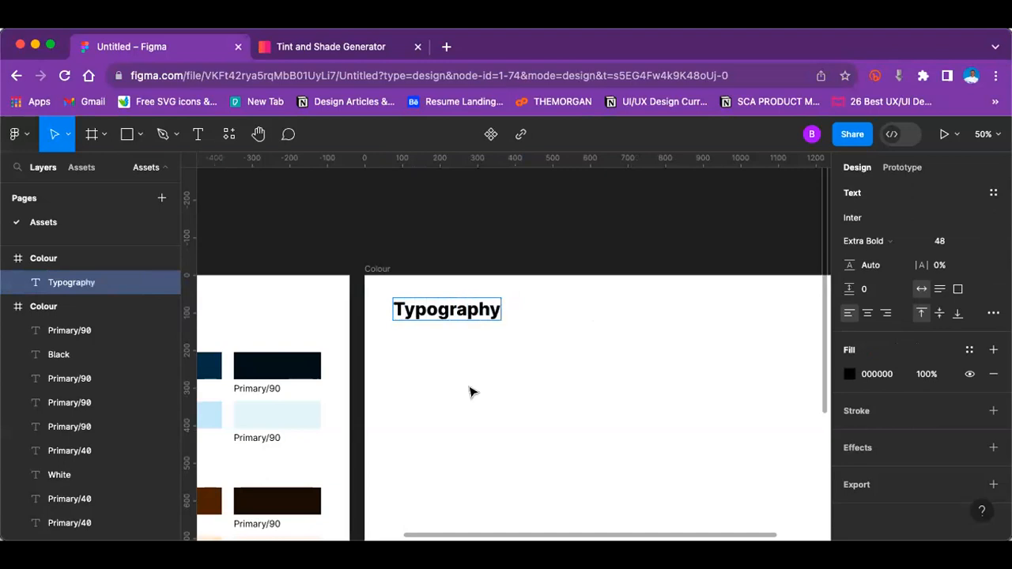
key(Escape)
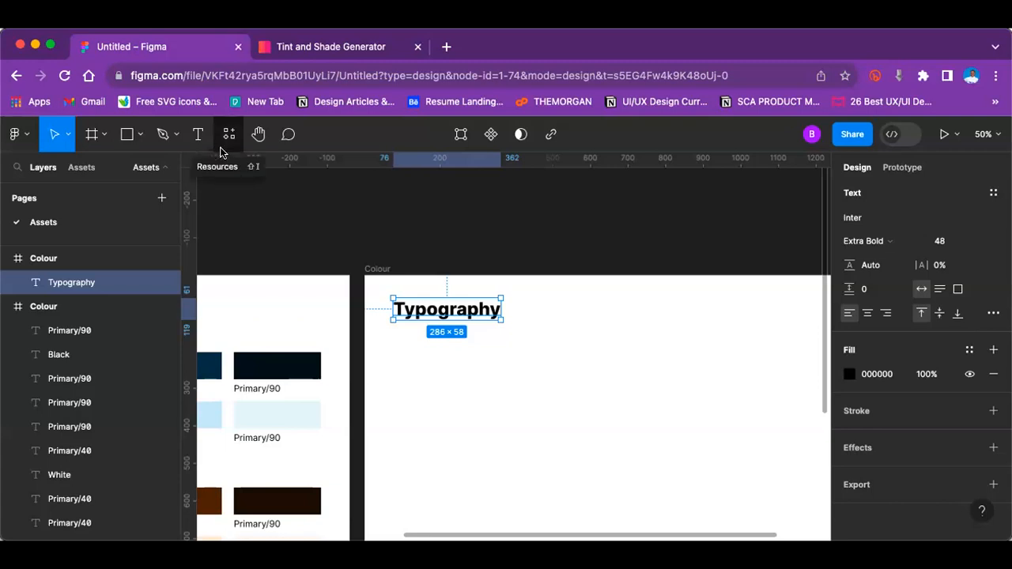
Step: Duplicate the "Typography" heading, place the copy beneath the original and replace its text with "Heading - 1"
click(552, 375)
click(466, 313)
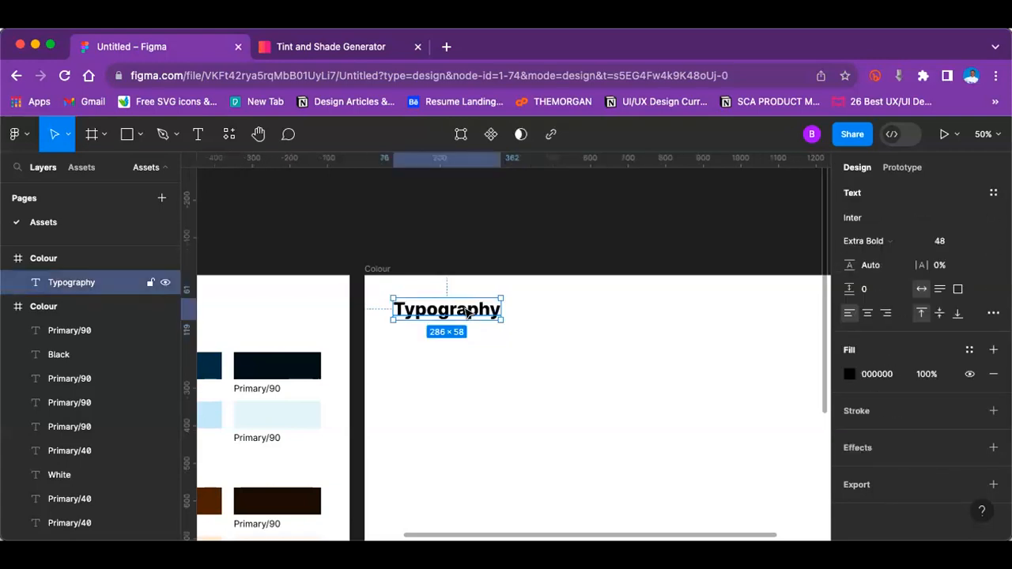
key(super+d)
drag(467, 312, 466, 358)
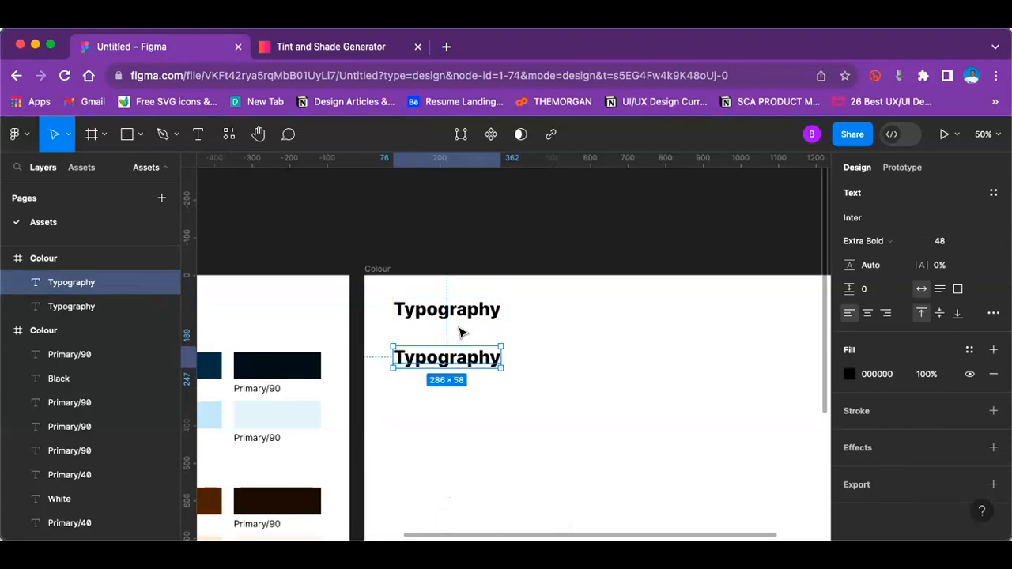
click(463, 332)
double_click(453, 357)
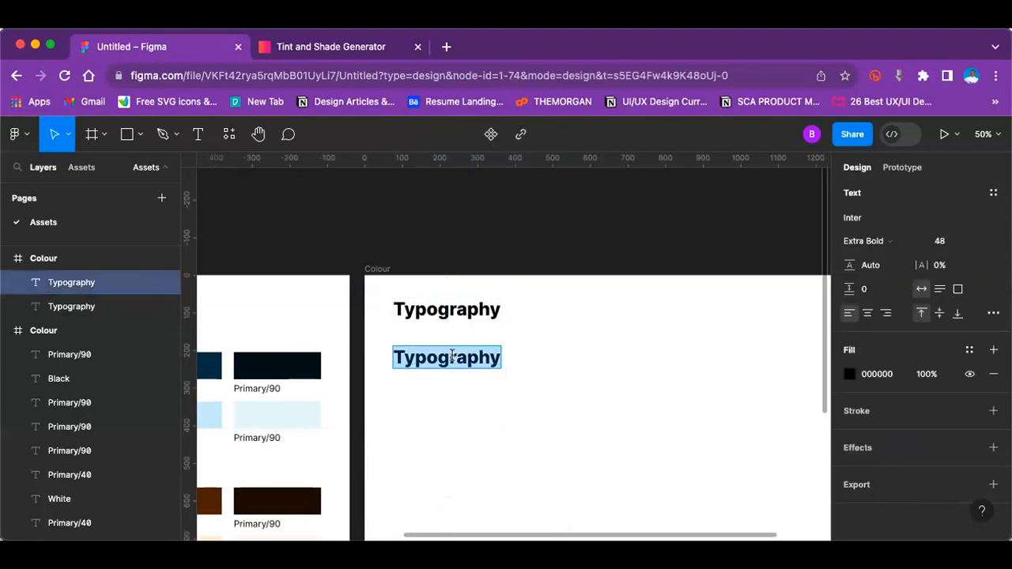
text(Hea)
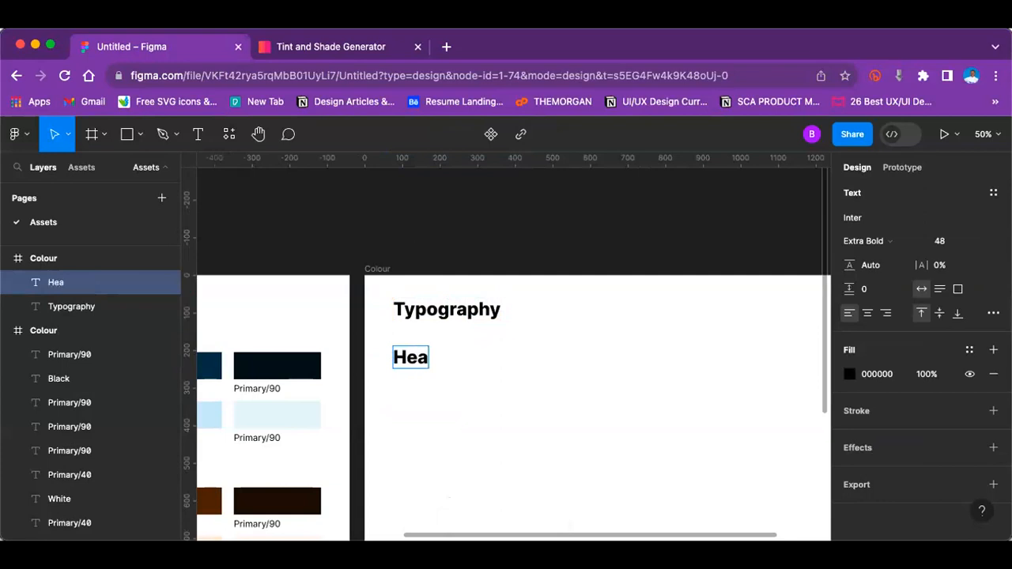
text(ding)
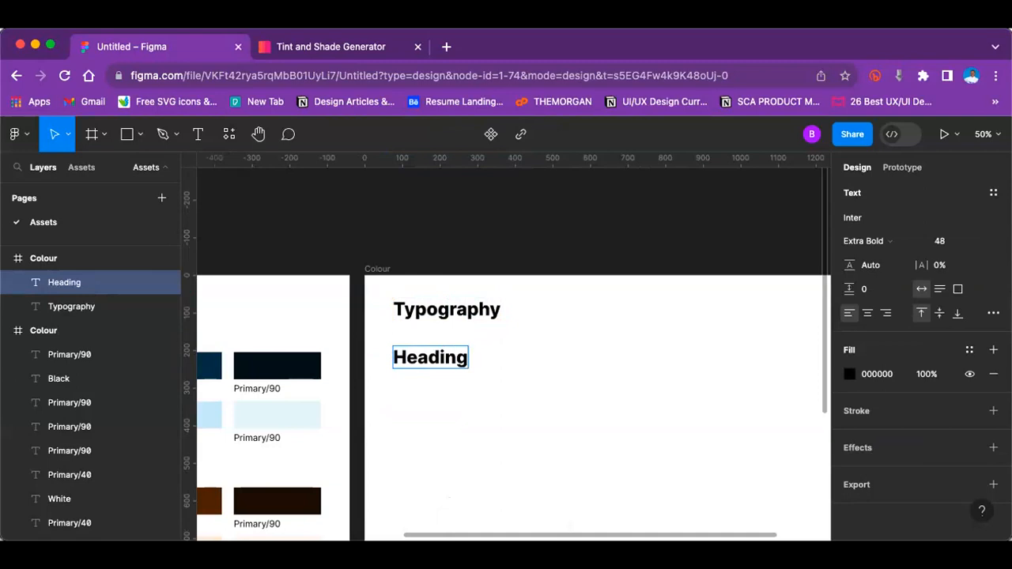
text( - 1)
key(Escape)
click(548, 447)
Step: Match the fill of the "Heading - 1" text to the palette's Black swatch, 1B1A19, by sampling its colour
click(456, 361)
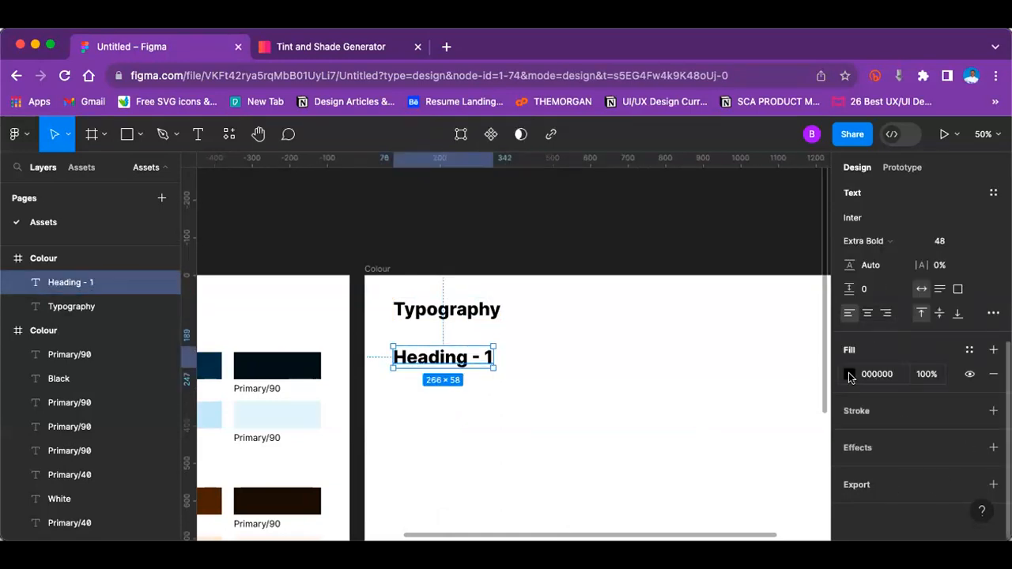
scroll(350, 420, down, 6)
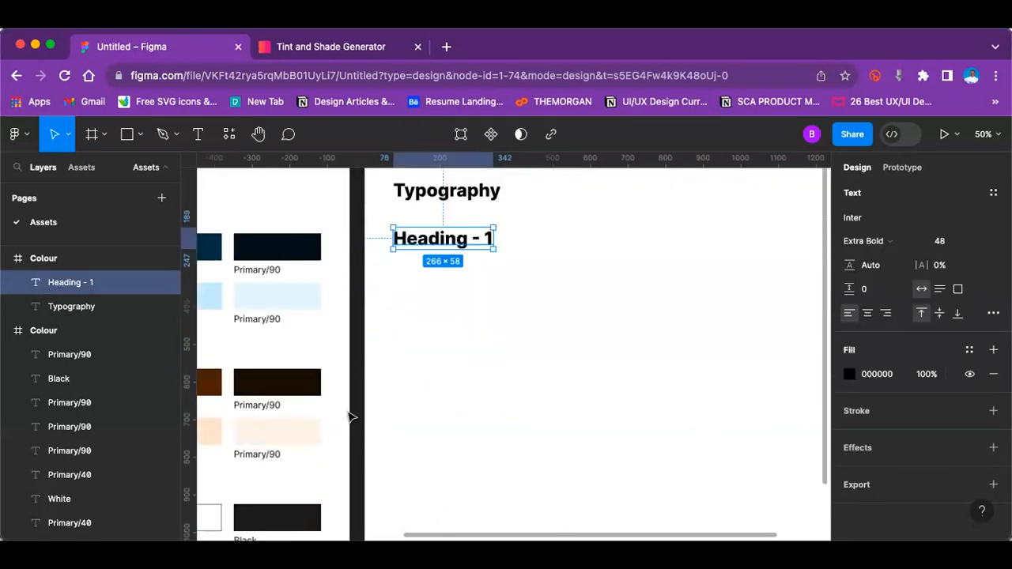
click(289, 350)
scroll(538, 335, up, 1)
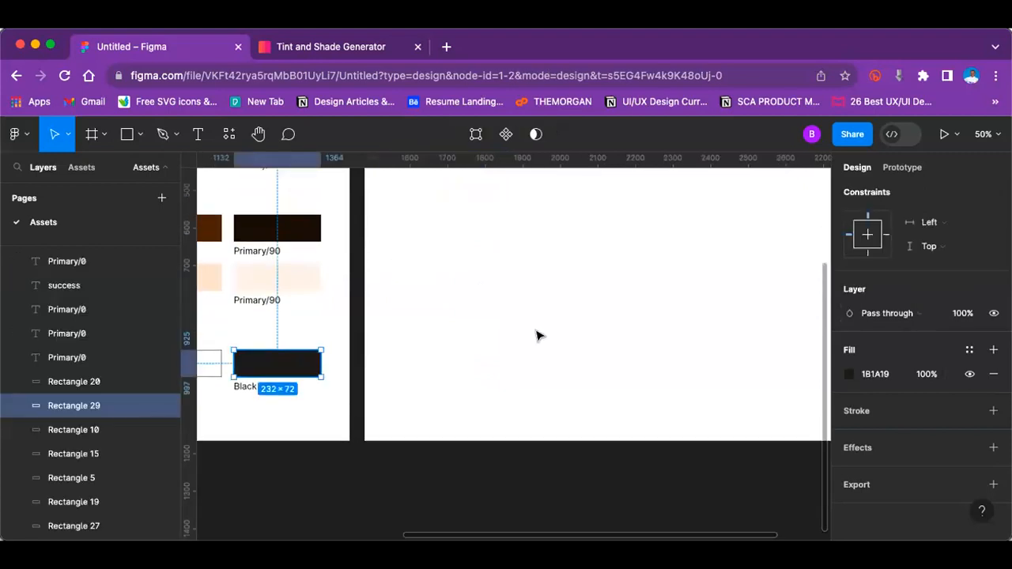
scroll(442, 424, up, 2)
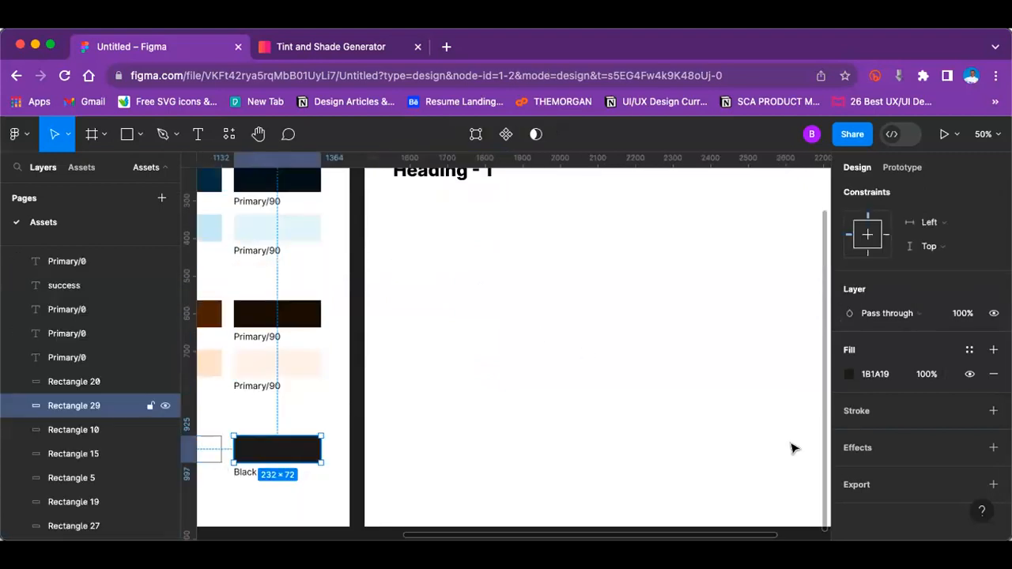
click(468, 193)
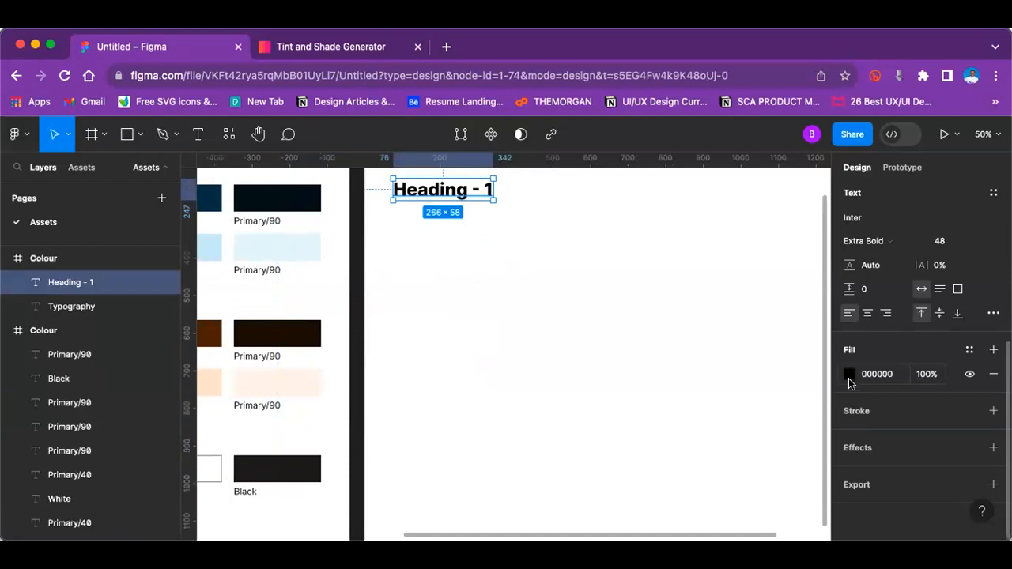
click(849, 374)
click(672, 422)
click(301, 467)
click(500, 379)
Step: Duplicate the "Heading - 1" text and place the copy to the right of the original on the same line
scroll(500, 376, up, 2)
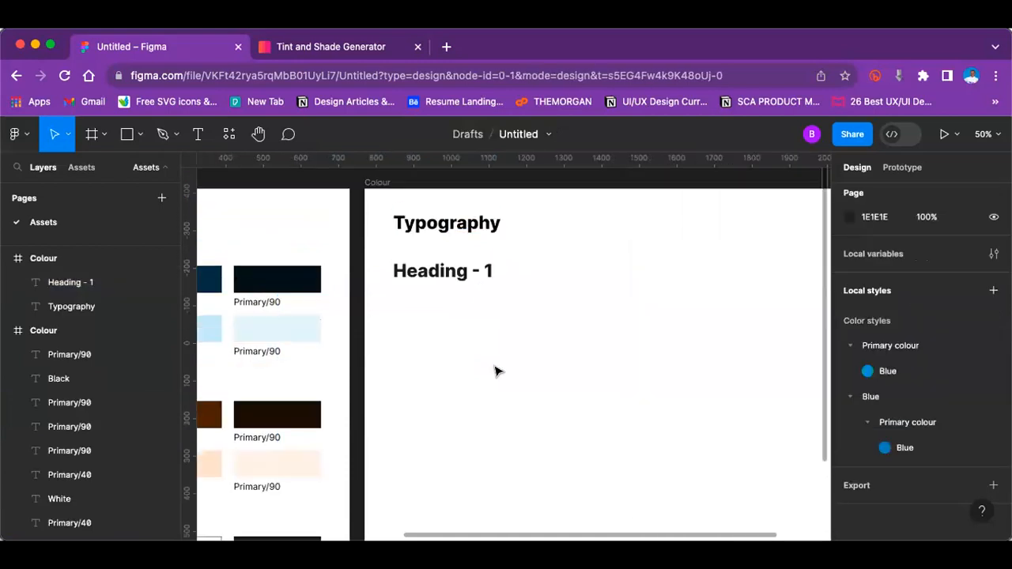
scroll(484, 274, up, 1)
click(456, 297)
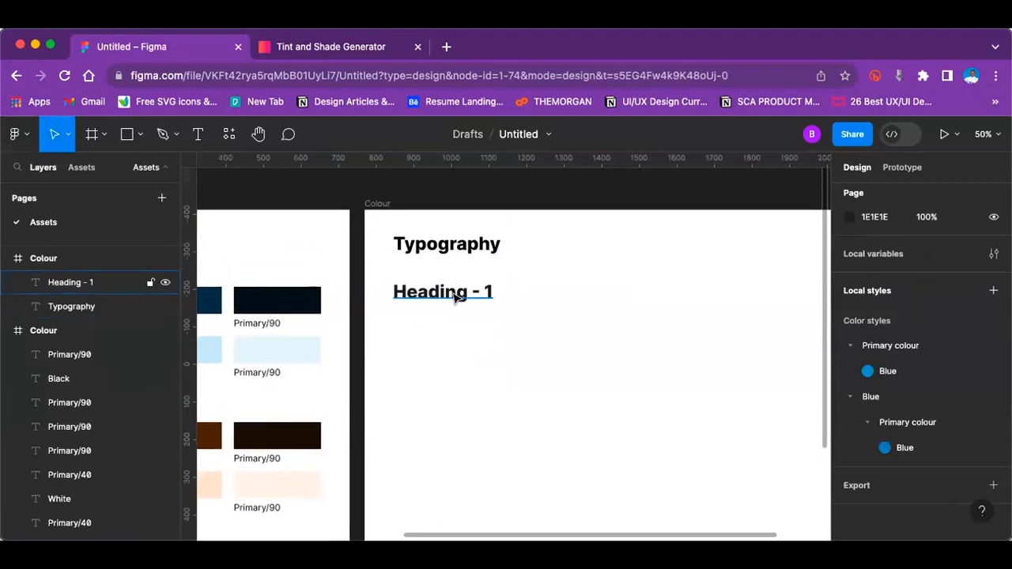
key(super+d)
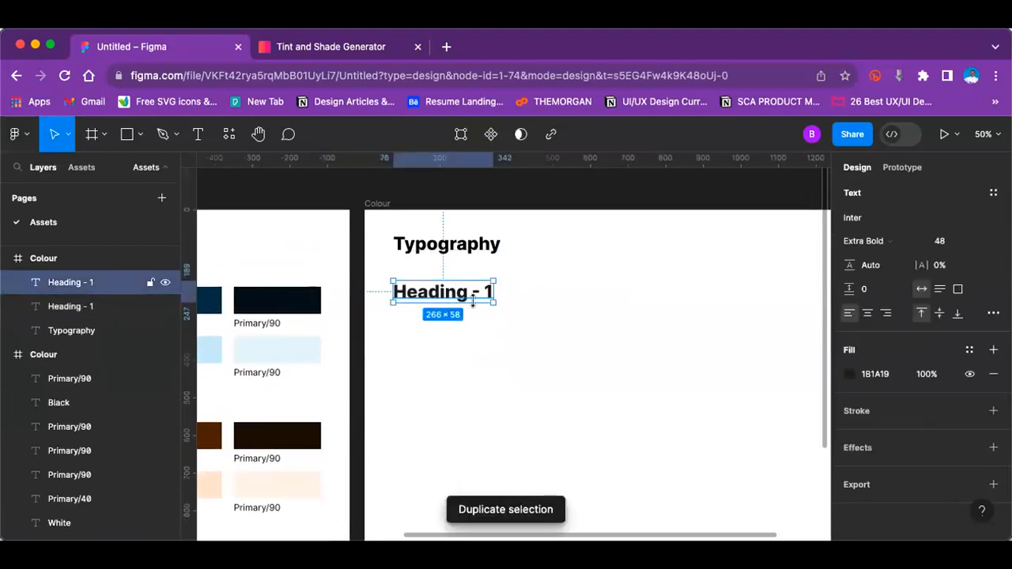
drag(462, 294, 586, 292)
Step: Replace the text of the first "Heading - 1" with "Website"
click(466, 292)
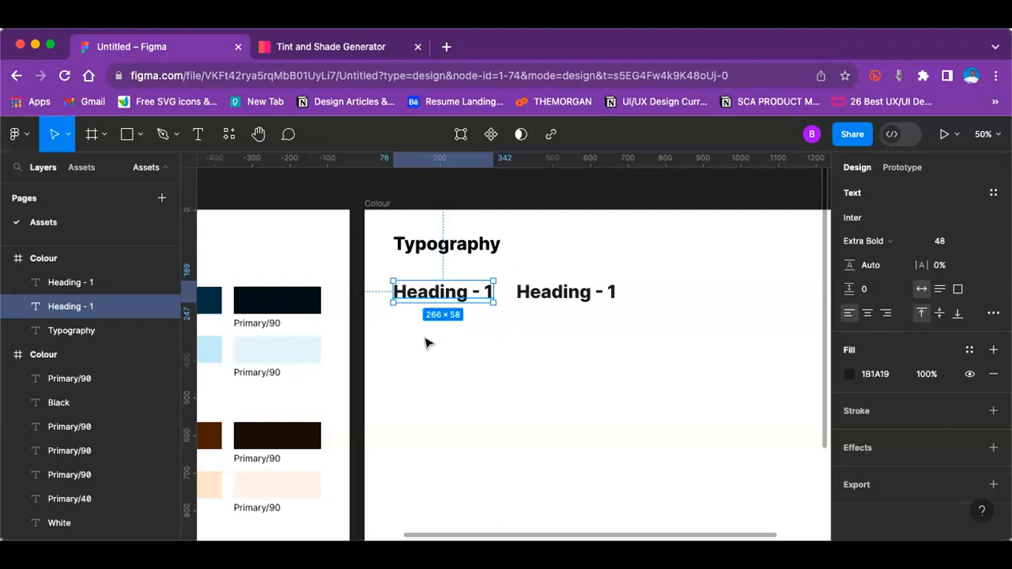
double_click(465, 292)
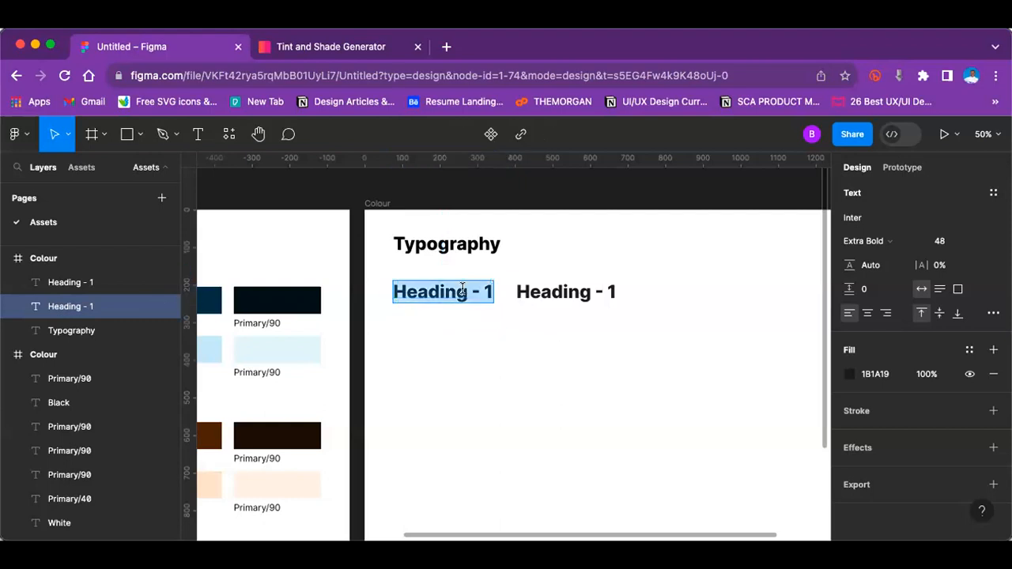
text(W)
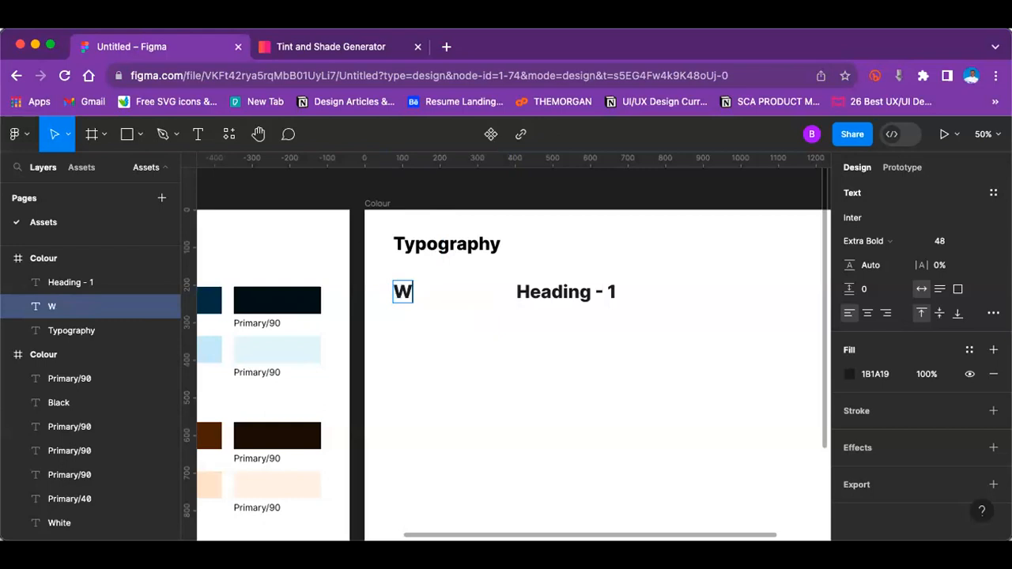
text(eb)
key(BackSpace)
text(ebsite)
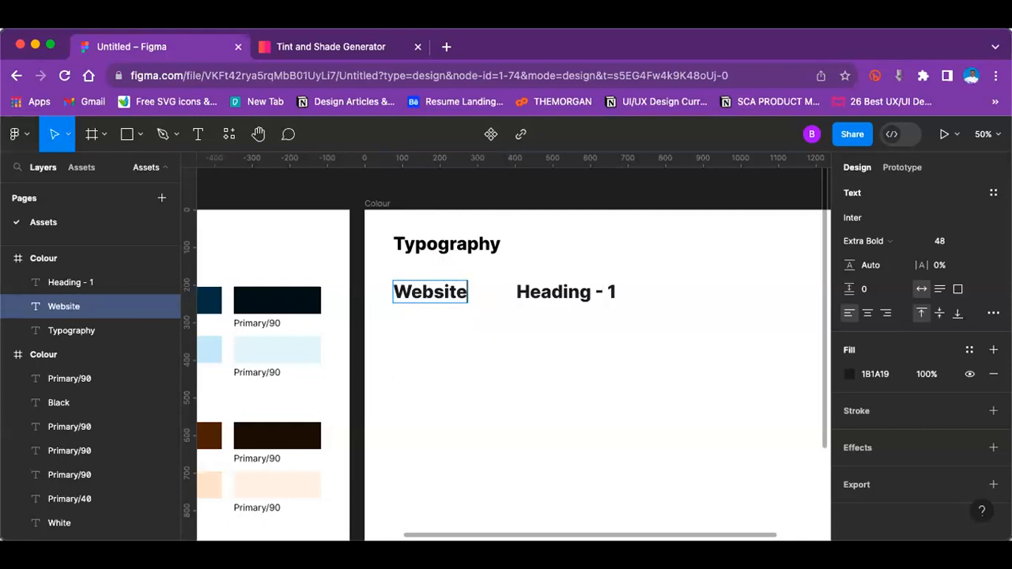
click(492, 411)
click(507, 352)
Step: Set the font size of the "Website" text to 32
click(457, 299)
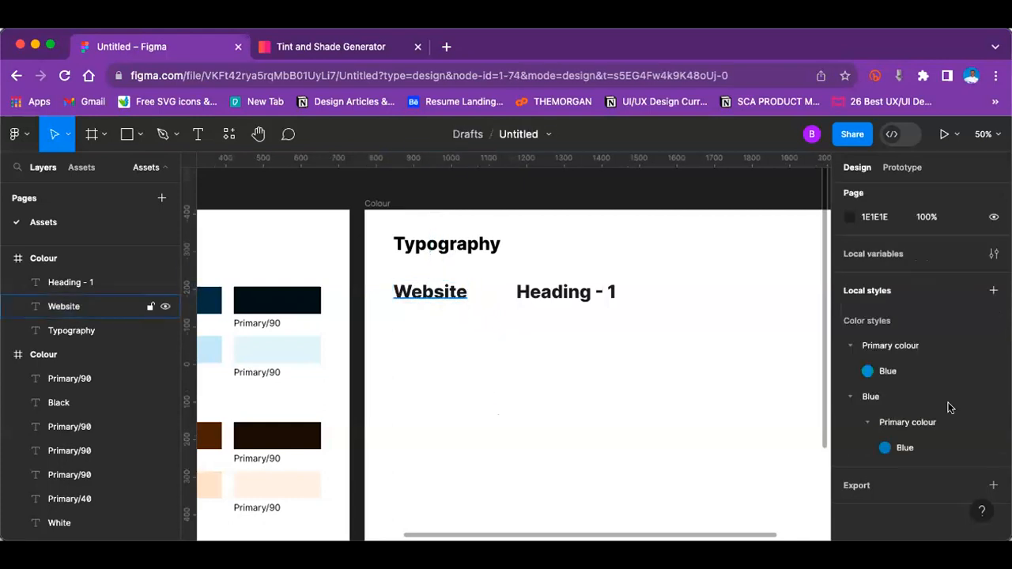
click(984, 241)
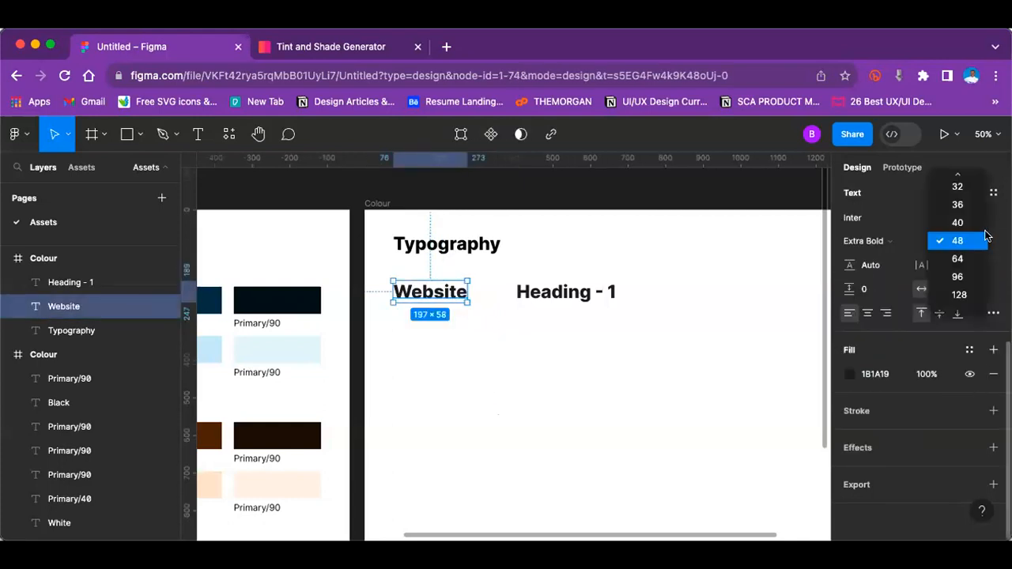
click(964, 191)
Step: Move the "Heading - 1" text beneath "Website", aligned with its left edge
click(597, 293)
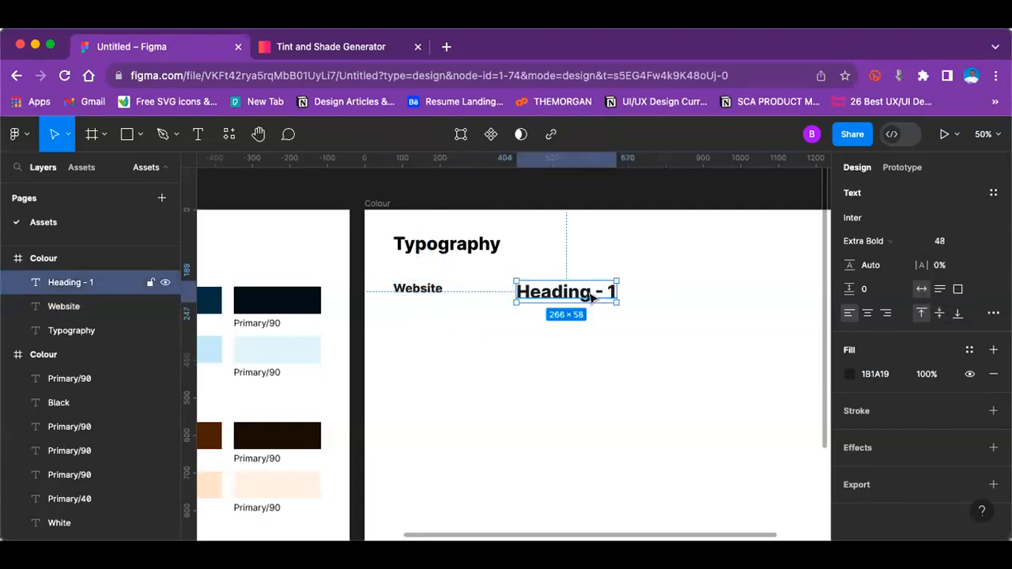
drag(458, 334, 460, 325)
click(618, 326)
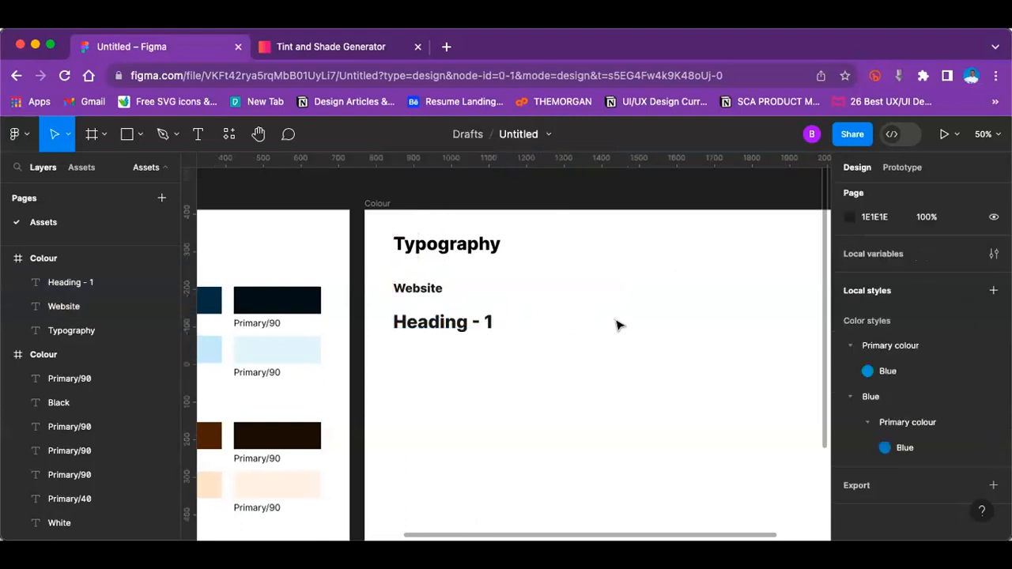
Step: Duplicate the "Heading - 1" text under "Website" and place the copy beside it in the same row
click(455, 320)
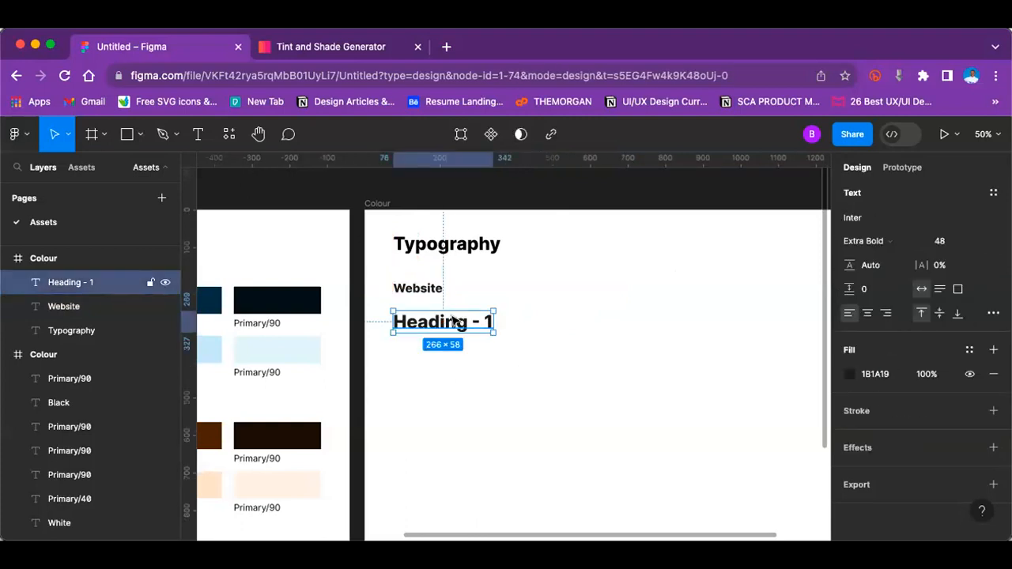
key(super+d)
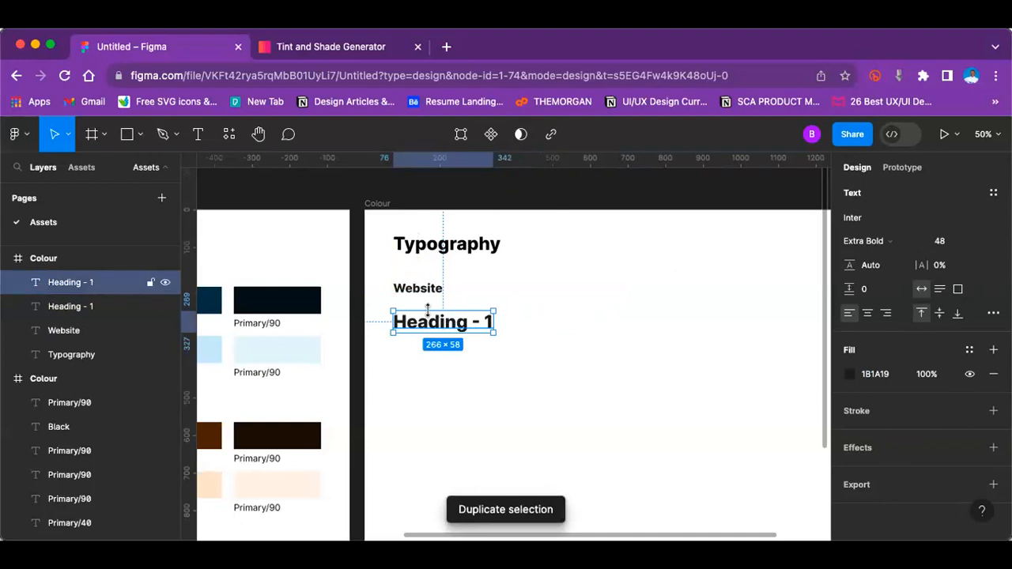
drag(438, 322, 562, 322)
click(644, 273)
Step: Set the font weight of the second "Heading - 1" in the row to Bold
click(567, 321)
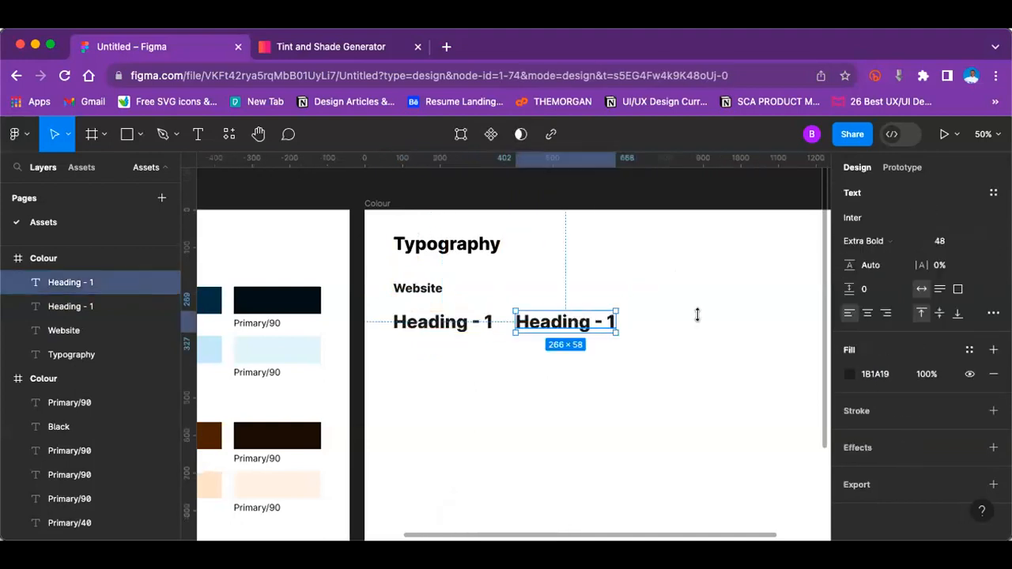
scroll(894, 320, up, 5)
scroll(891, 336, down, 2)
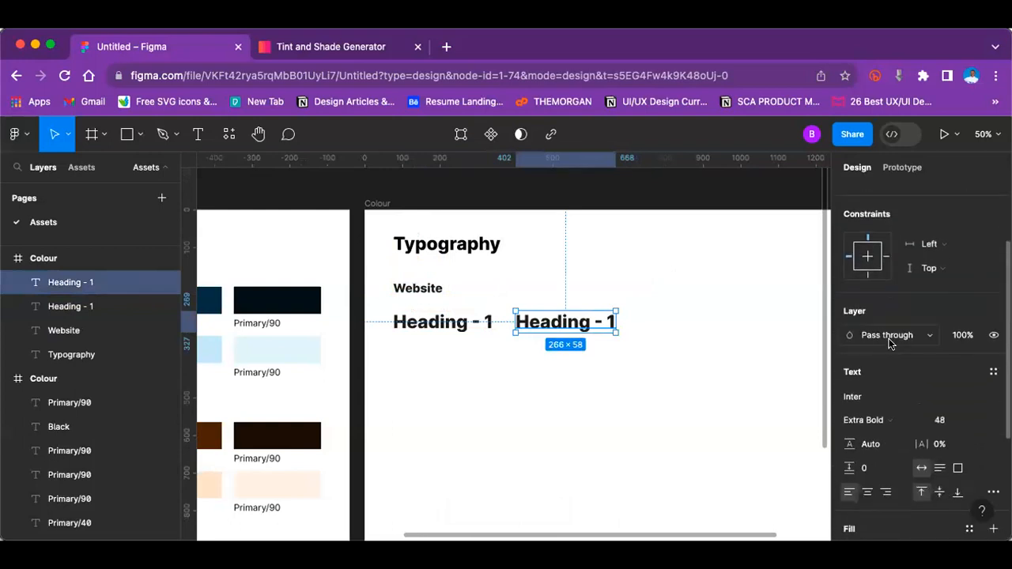
scroll(889, 342, down, 3)
click(878, 341)
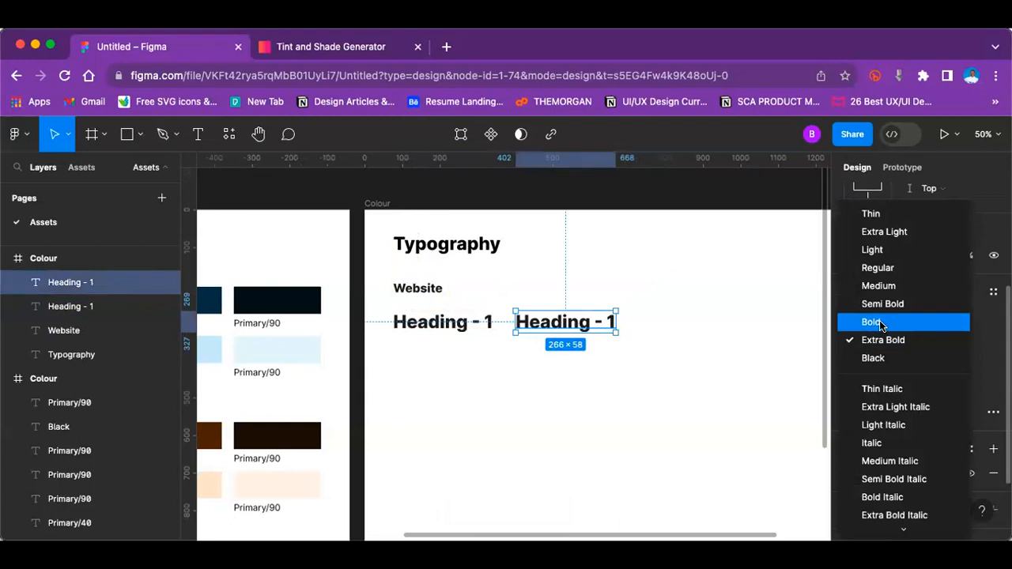
click(879, 321)
Step: Set the first "Heading - 1" in the row to Bold weight and the second one to Semi Bold
click(474, 327)
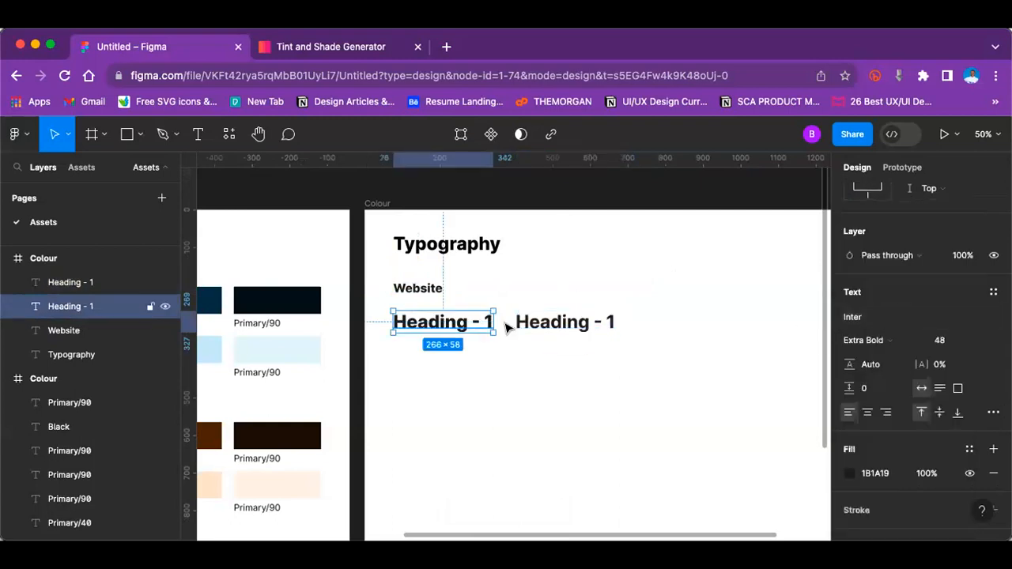
click(870, 340)
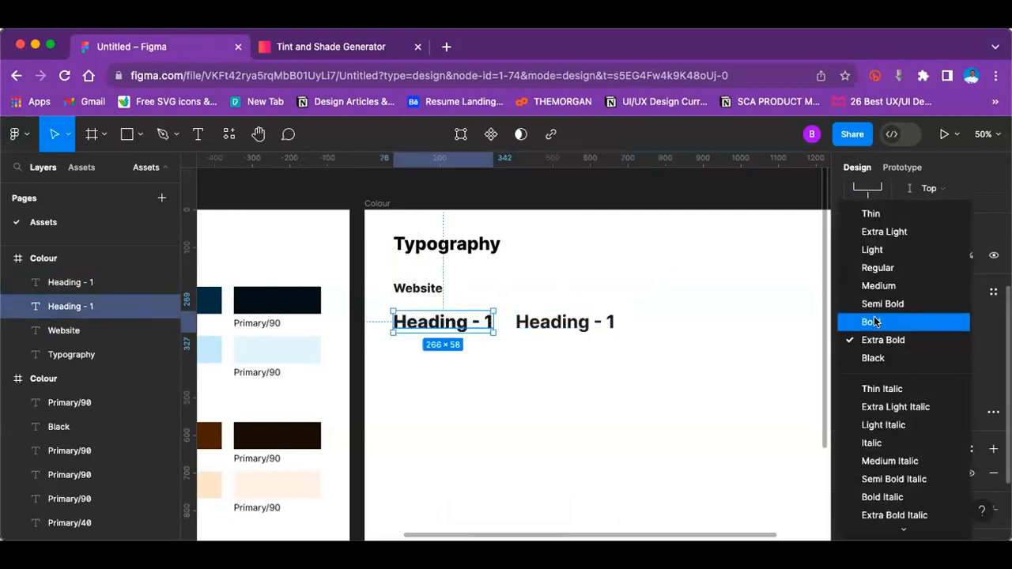
click(873, 322)
click(593, 322)
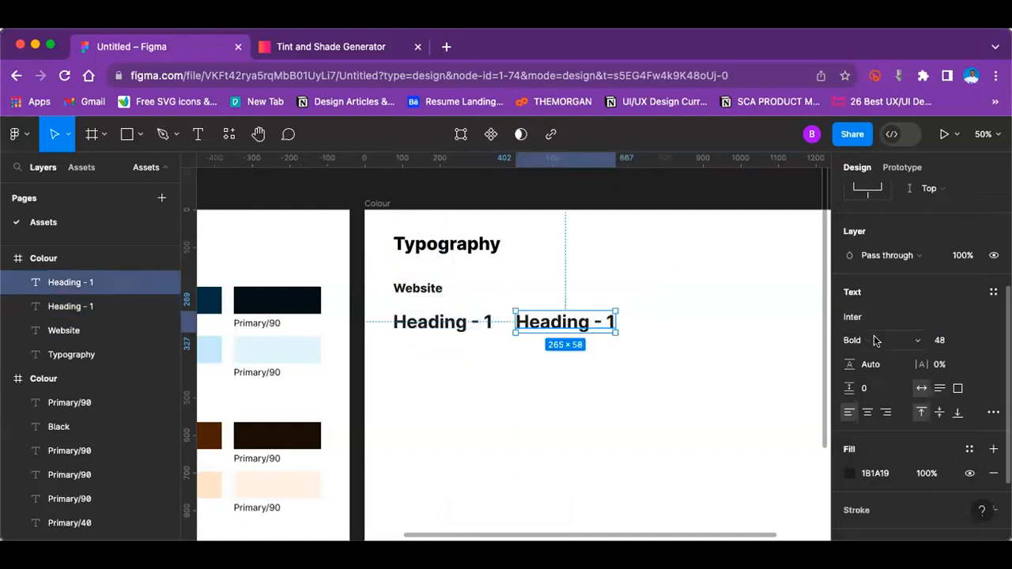
click(875, 340)
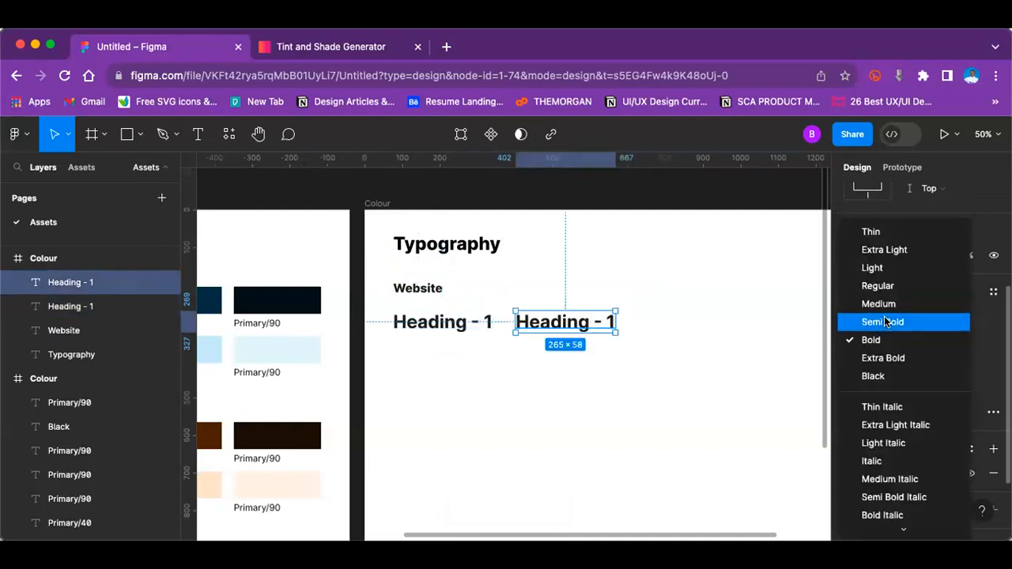
click(886, 322)
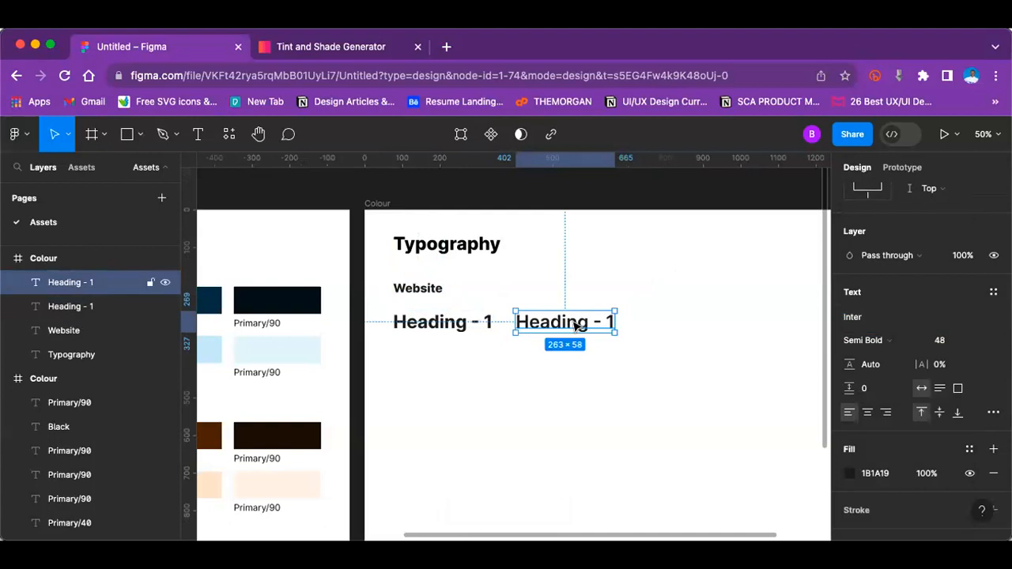
Step: Duplicate the Semi Bold "Heading - 1" to its right and set the copy's font weight to Medium
key(super+d)
drag(579, 326, 705, 324)
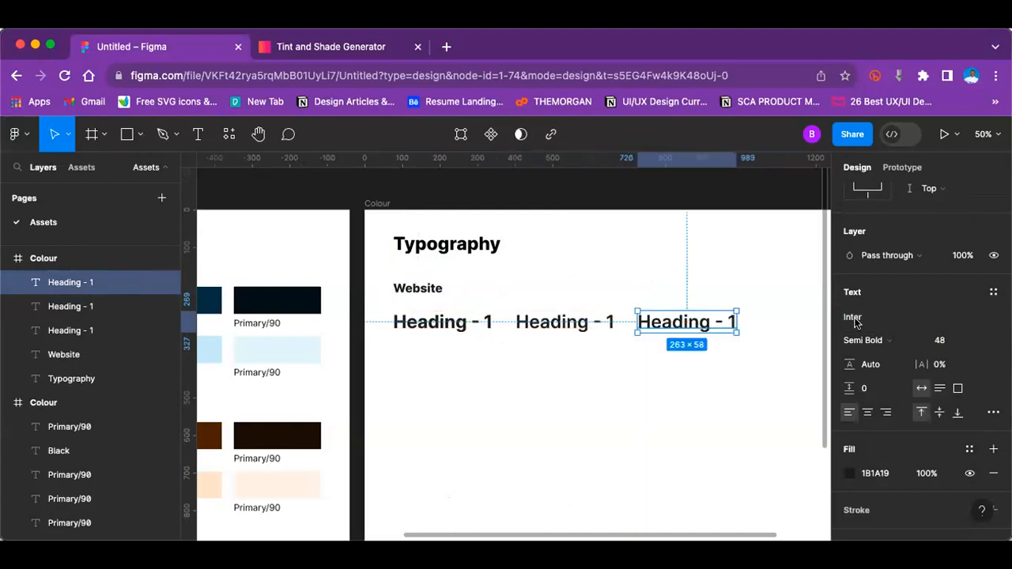
click(870, 340)
click(875, 318)
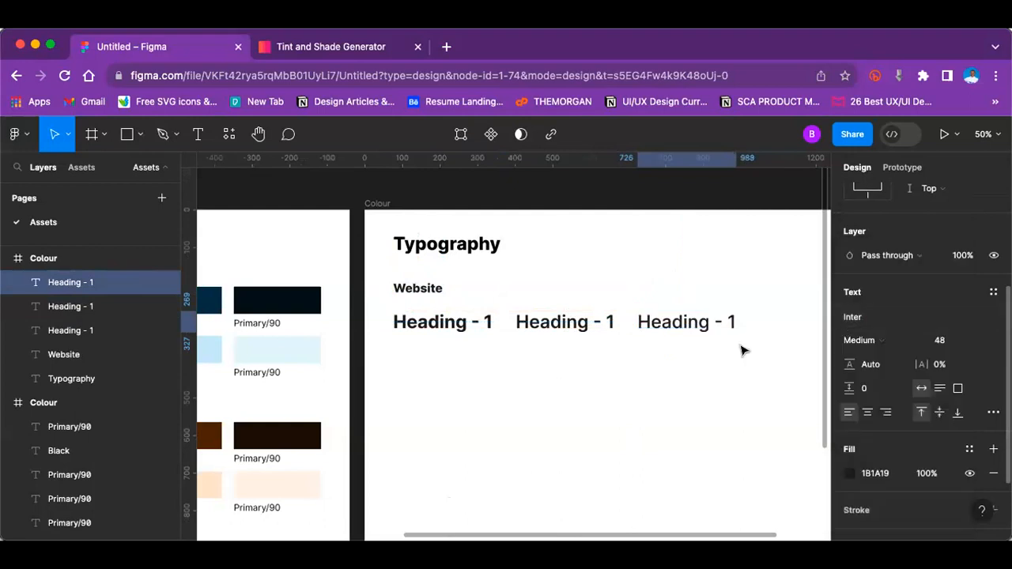
click(701, 358)
Step: Duplicate the Medium "Heading - 1" to its right in the same row and set the copy's font weight to Regular
scroll(701, 362, right, 5)
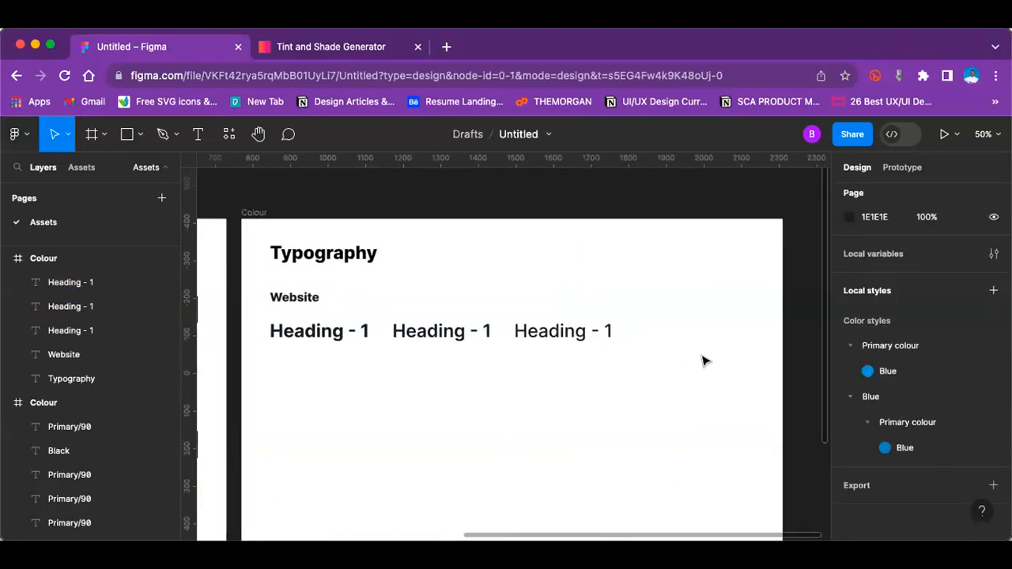
click(534, 329)
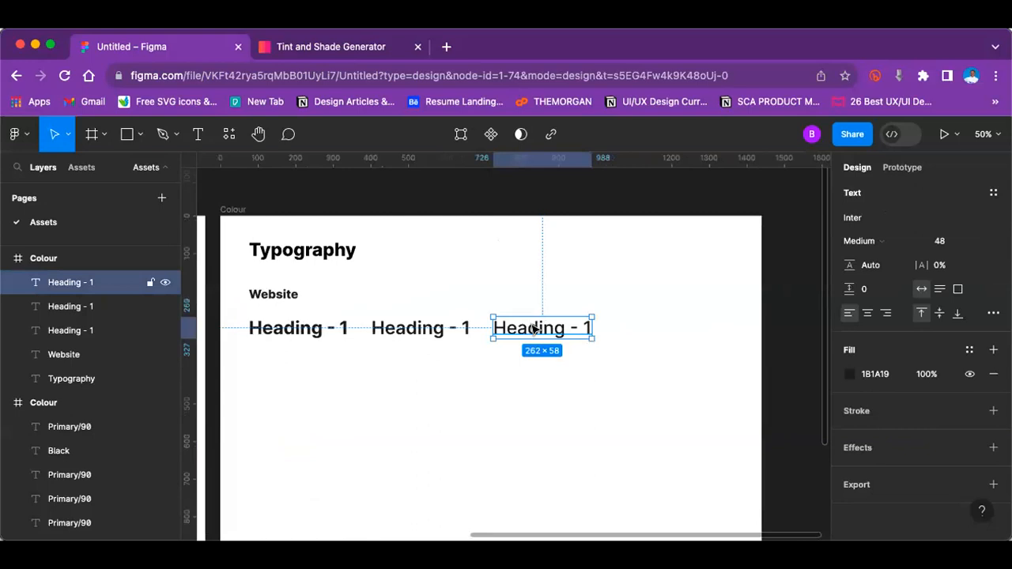
key(super+d)
drag(541, 332, 653, 327)
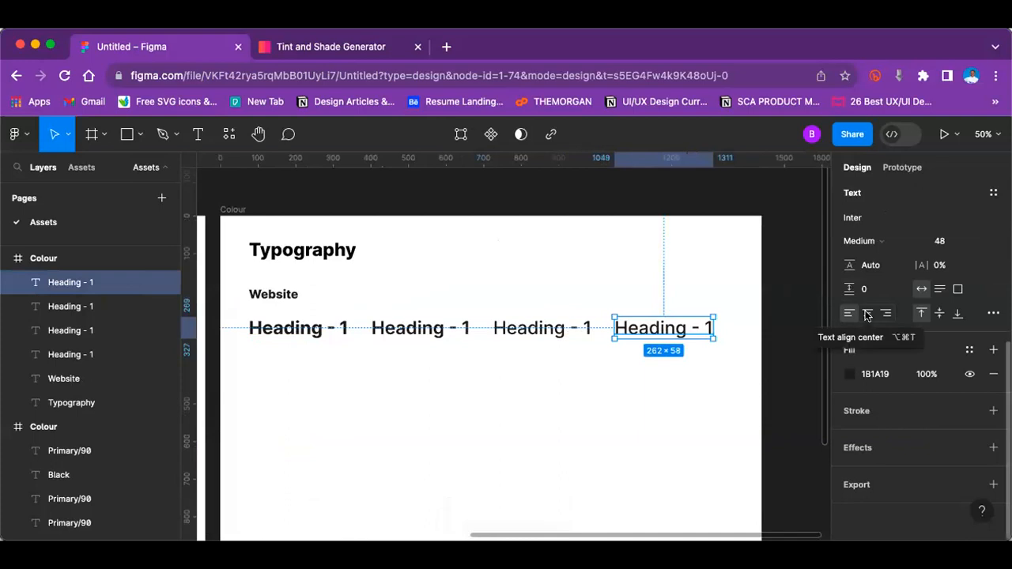
click(868, 241)
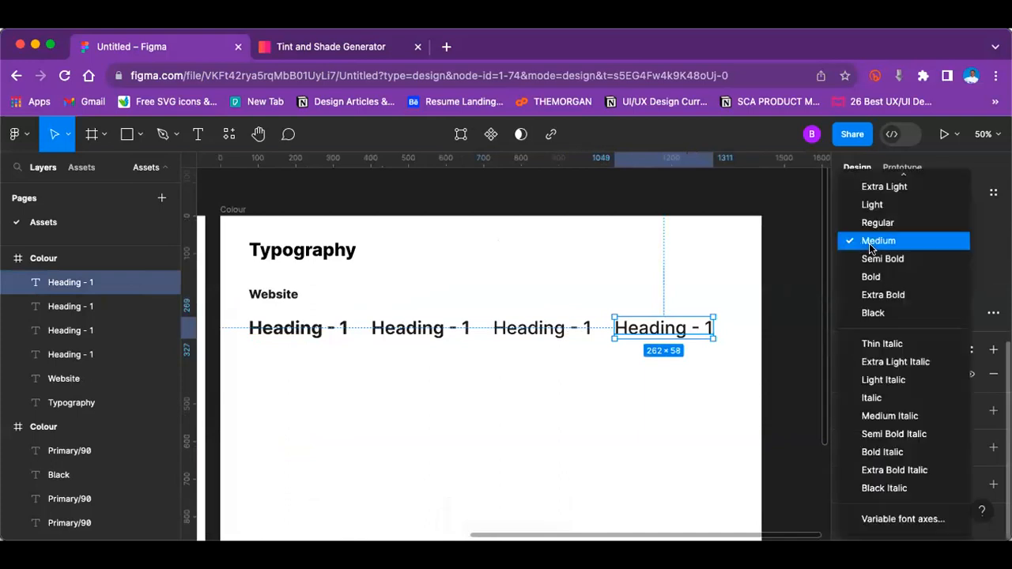
click(875, 224)
click(662, 378)
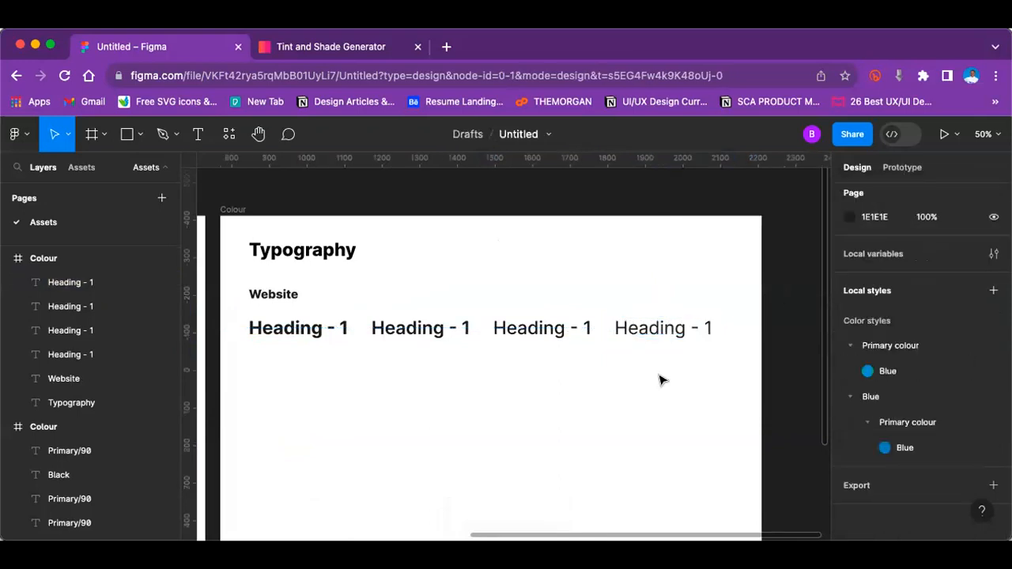
Step: Duplicate the whole row of four "Heading - 1" texts and place the copy directly below, aligned with the originals
click(249, 321)
drag(712, 351, 722, 352)
key(super+d)
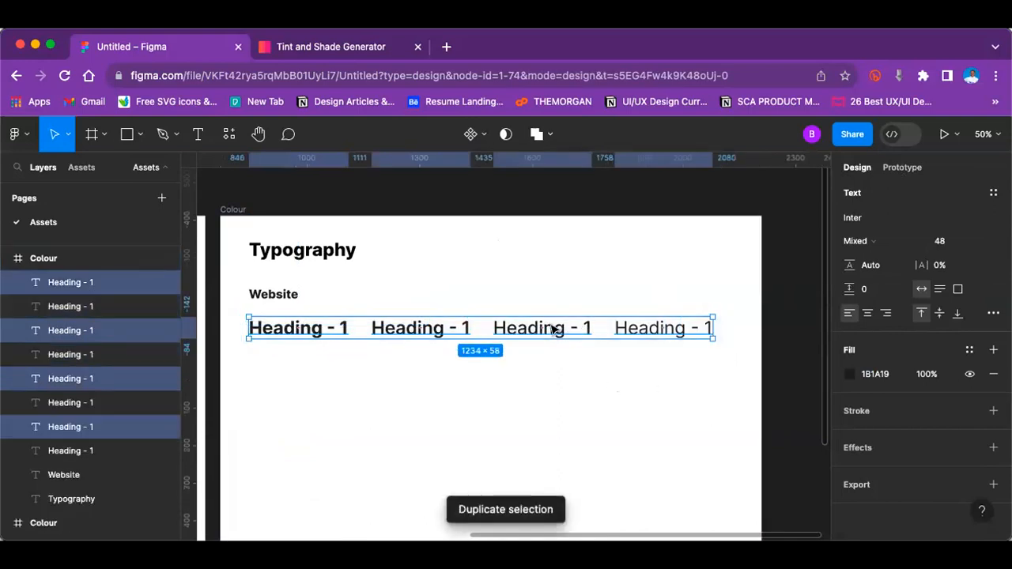
drag(555, 329, 593, 362)
click(354, 384)
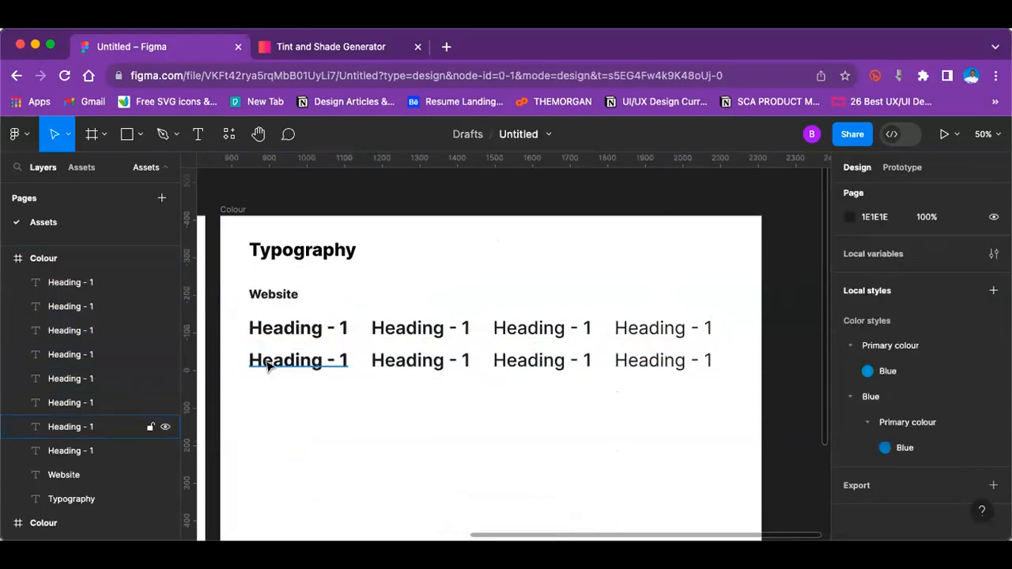
Step: Change the text of the Bold and Semi Bold headings in the second row to "Heading - 2"
mouse_move(235, 344)
mouse_down()
mouse_move(635, 386)
mouse_move(712, 380)
mouse_up()
key(Escape)
double_click(346, 359)
click(346, 360)
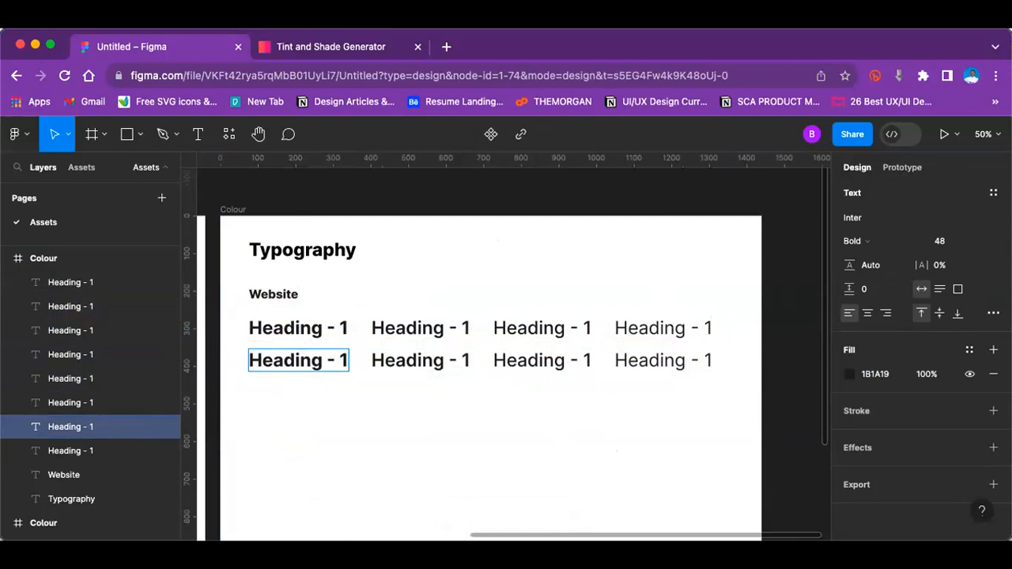
text(2)
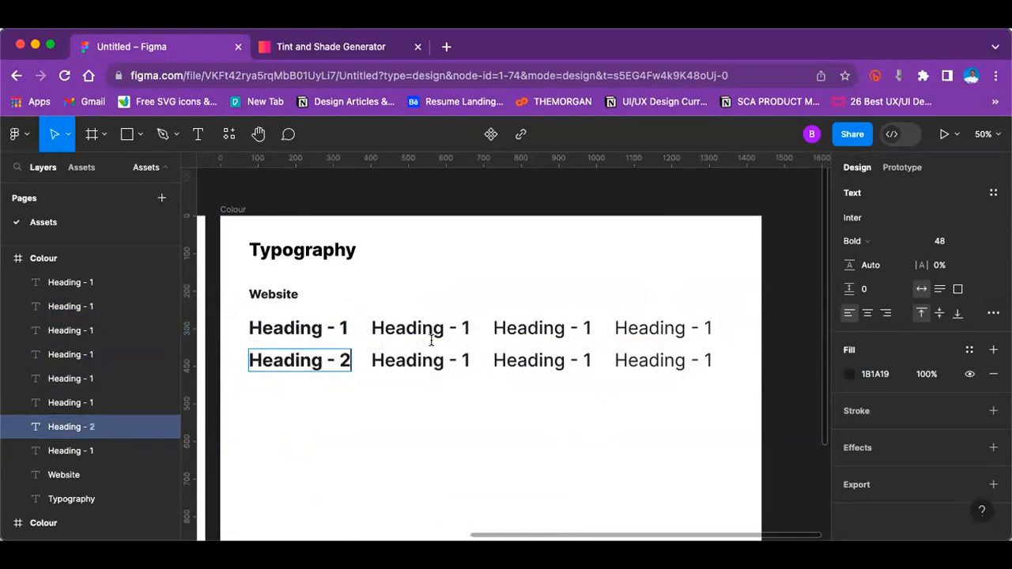
double_click(468, 358)
key(BackSpace)
text(2)
Step: Change the text of the Medium and Regular headings in the second row to "Heading - 2"
double_click(589, 360)
key(BackSpace)
text(3)
key(BackSpace)
text(2)
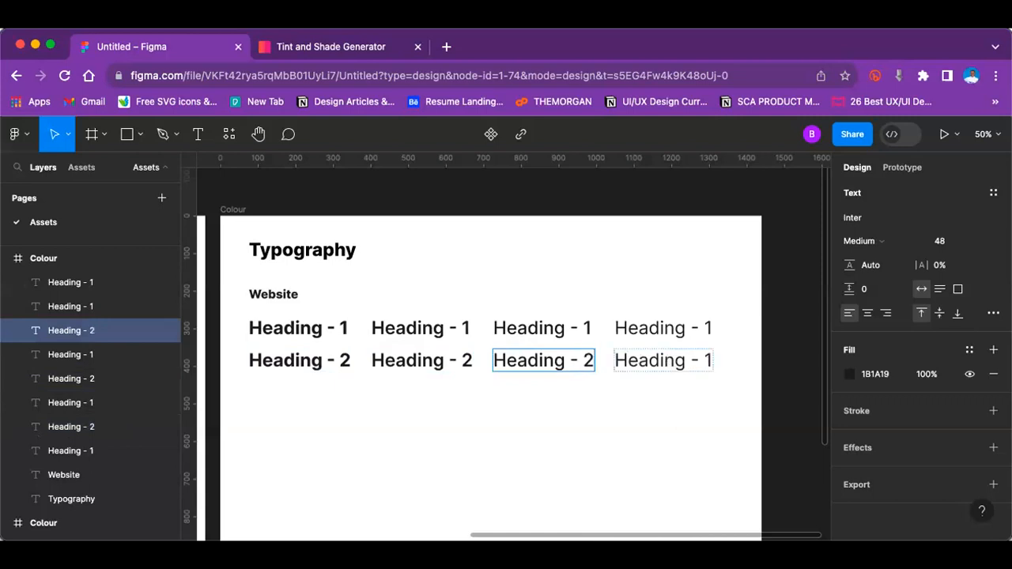
double_click(707, 358)
key(BackSpace)
text(2)
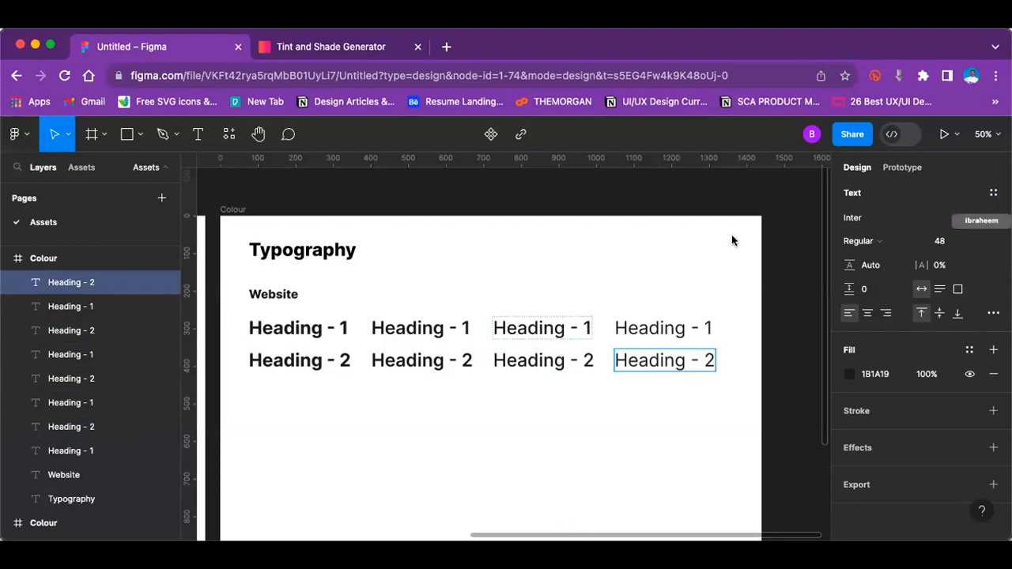
key(Escape)
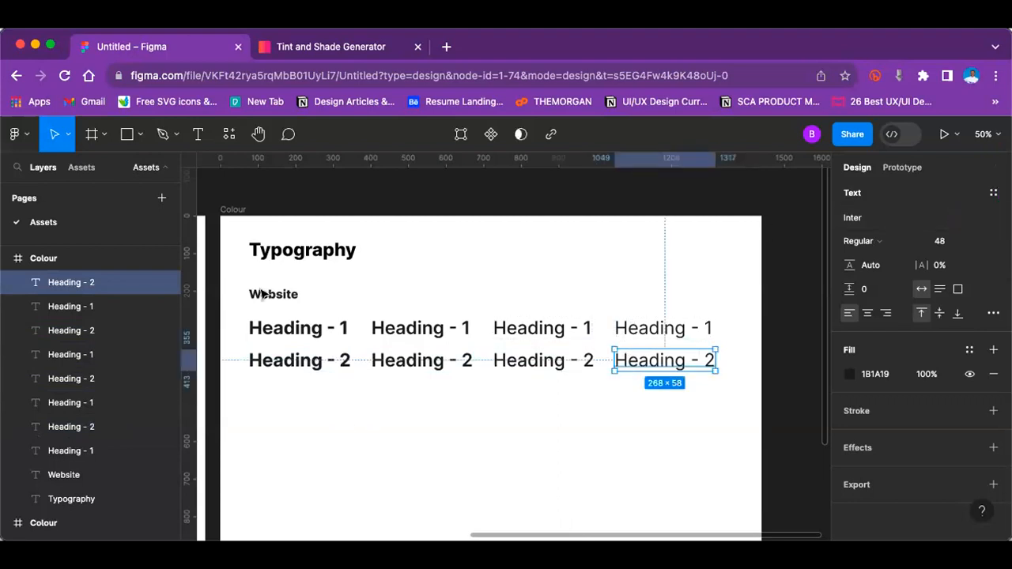
Step: Duplicate both heading rows together and place the copies below them, keeping the 28 px row spacing and left alignment
scroll(237, 269, down, 2)
drag(230, 237, 714, 287)
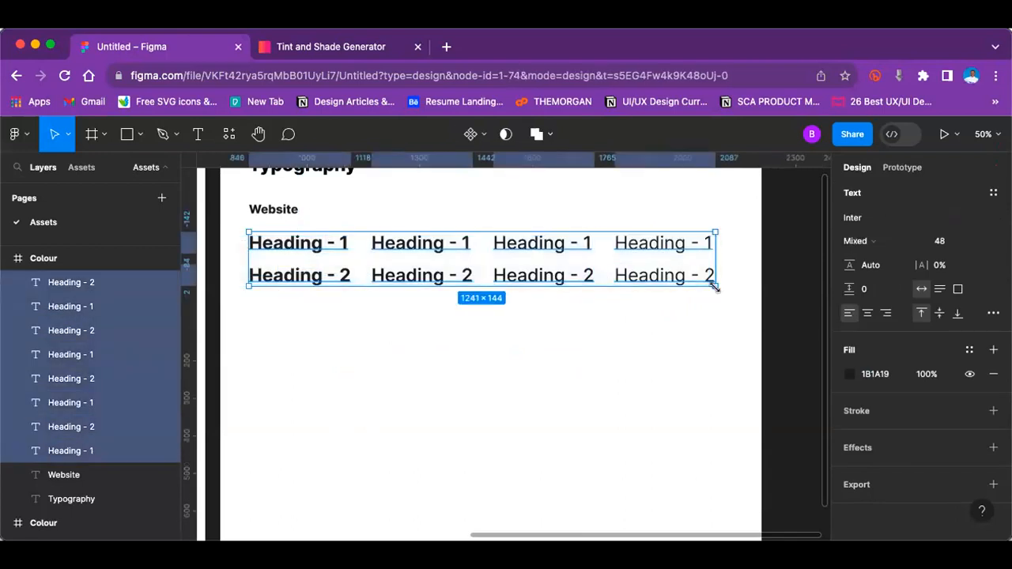
key(ctrl+d)
drag(566, 275, 567, 342)
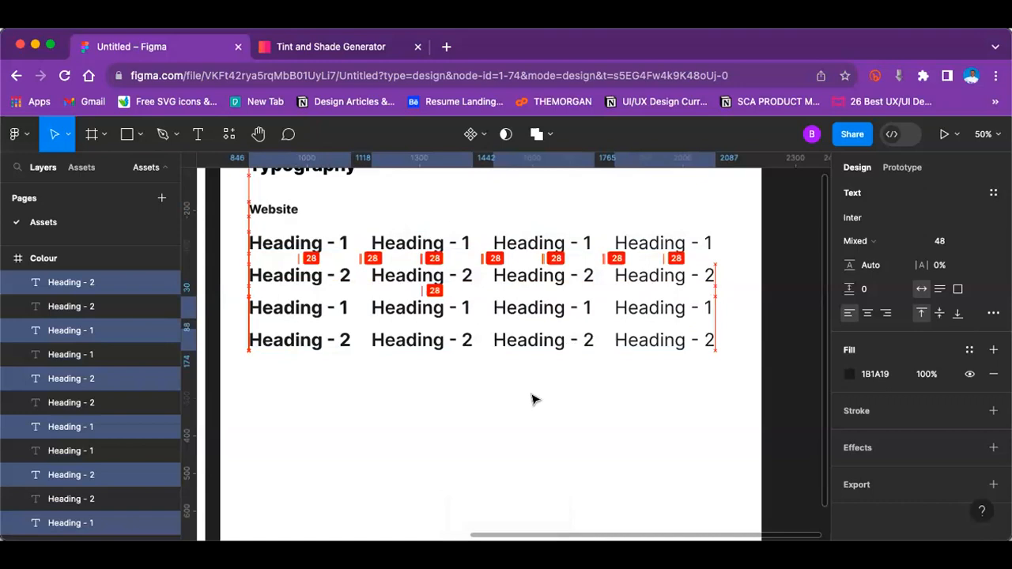
click(347, 306)
click(343, 300)
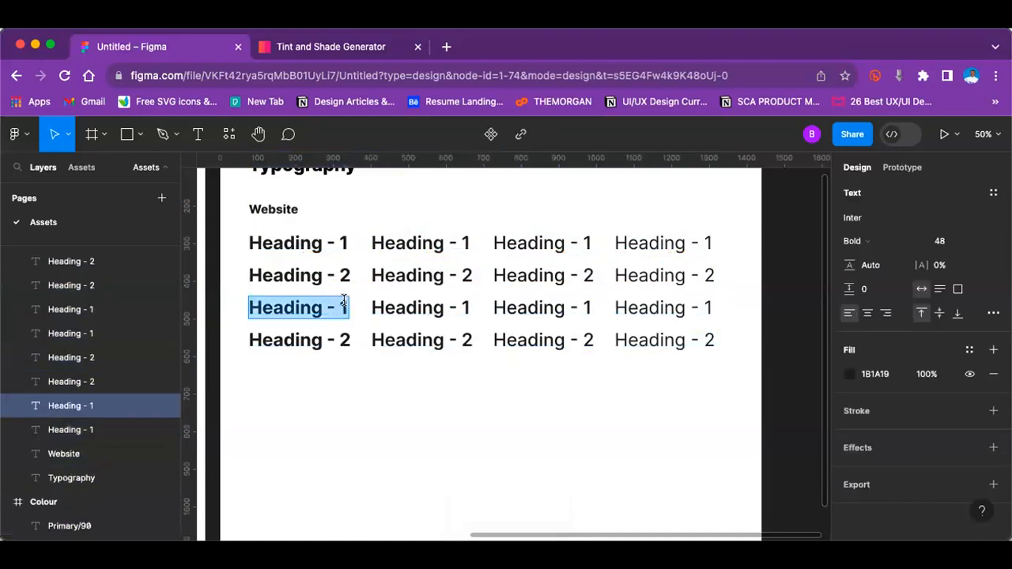
click(340, 275)
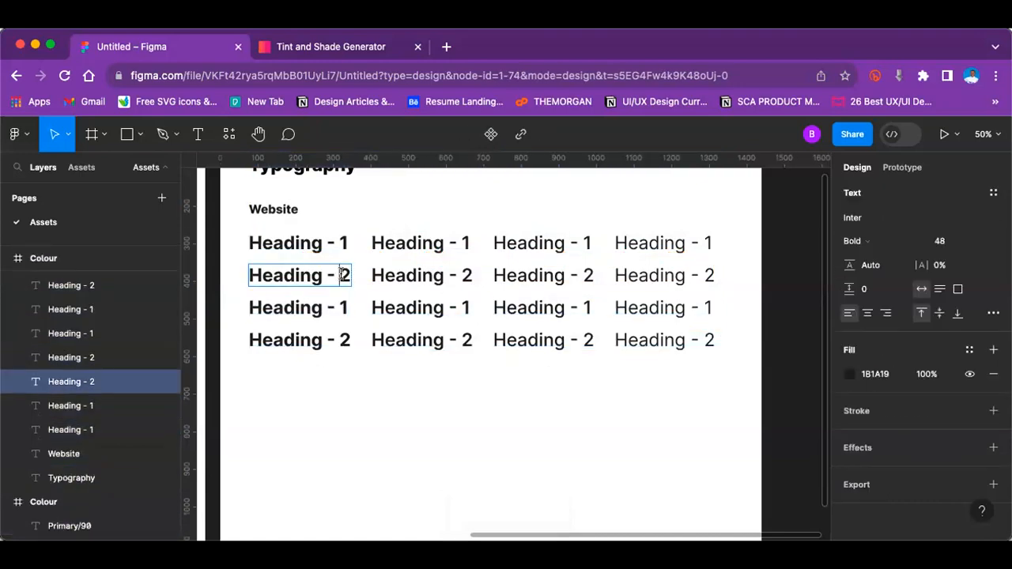
Step: Set the font size of all four "Heading - 2" texts in the second row to 36
drag(229, 266, 716, 283)
click(979, 242)
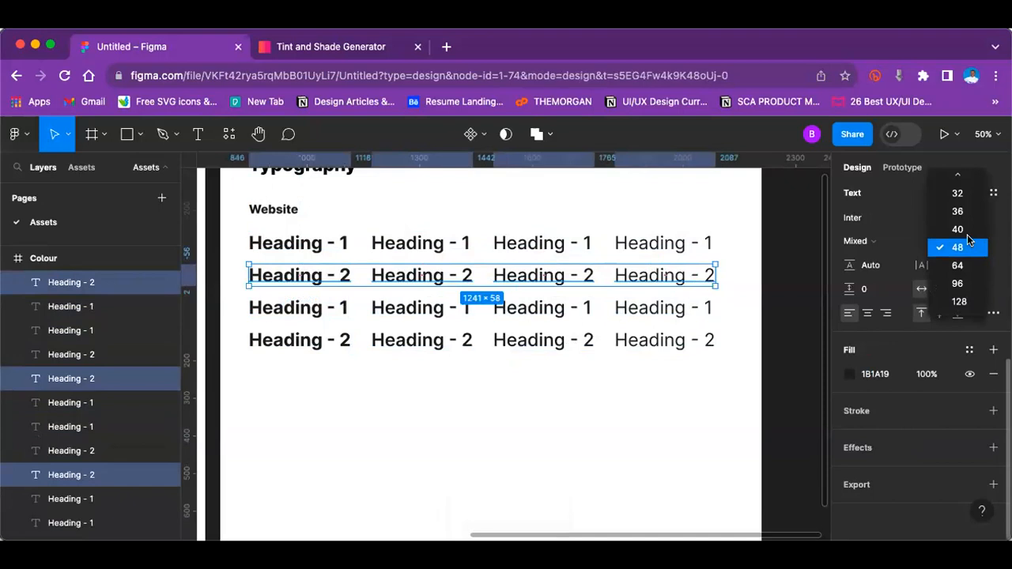
scroll(968, 237, up, 1)
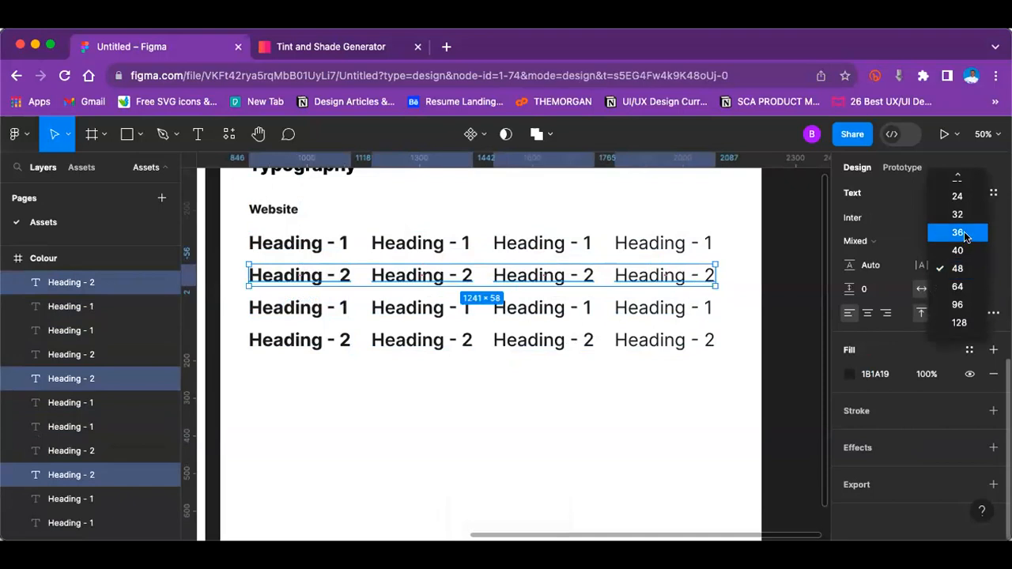
click(960, 234)
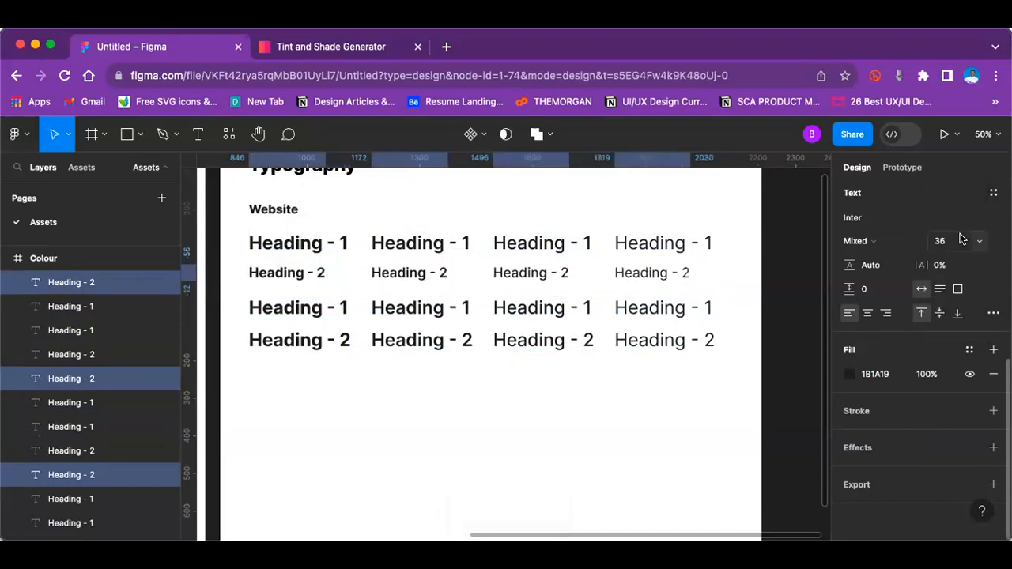
click(403, 450)
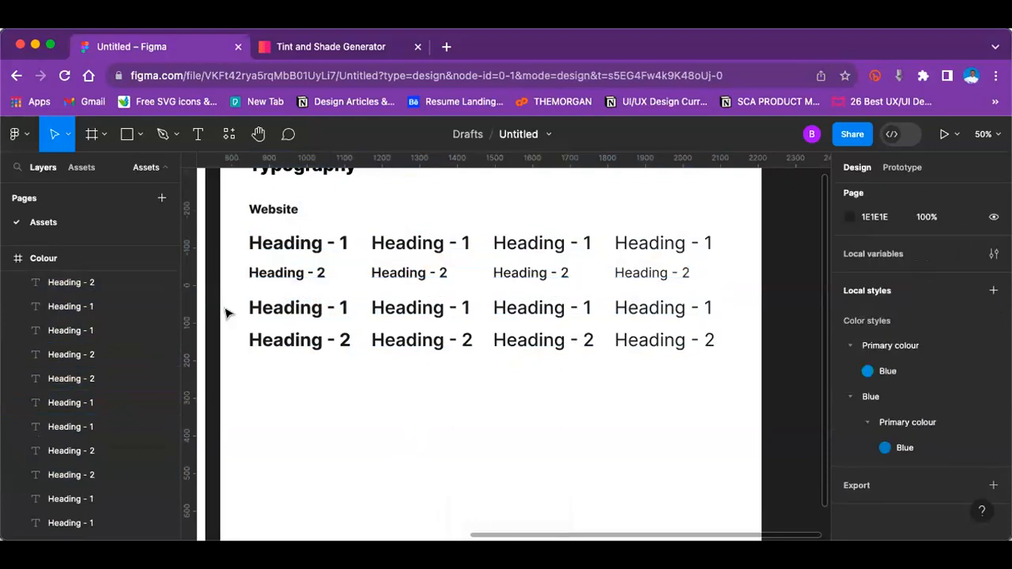
Step: Set the font size of all four "Heading - 1" texts in the third row to 32
drag(229, 293, 696, 325)
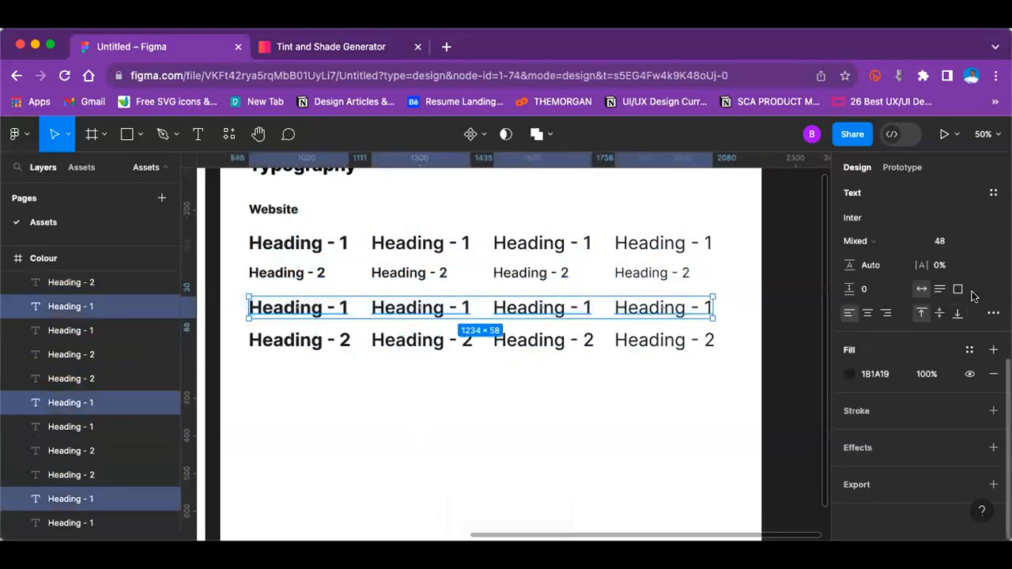
click(979, 243)
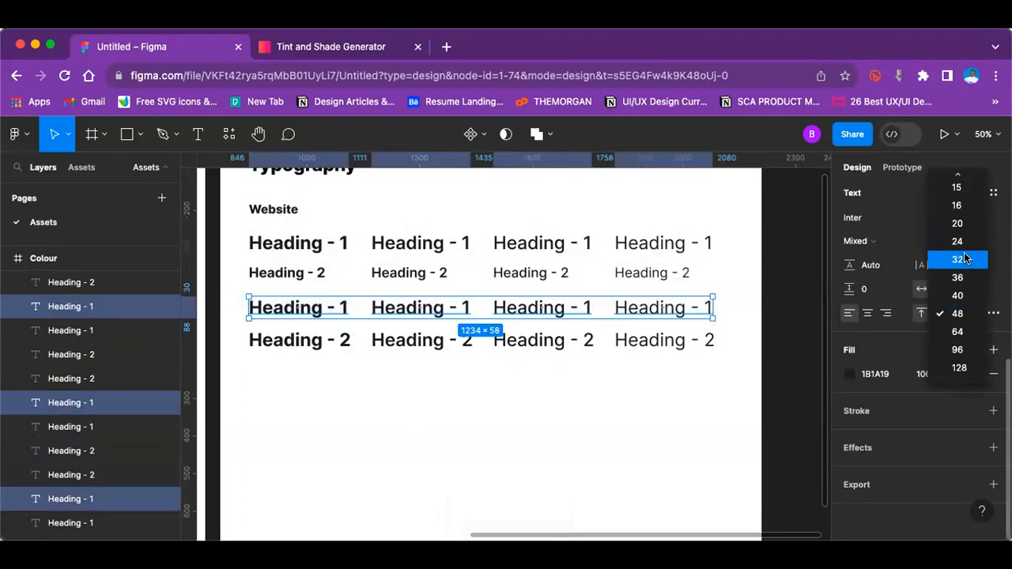
click(964, 259)
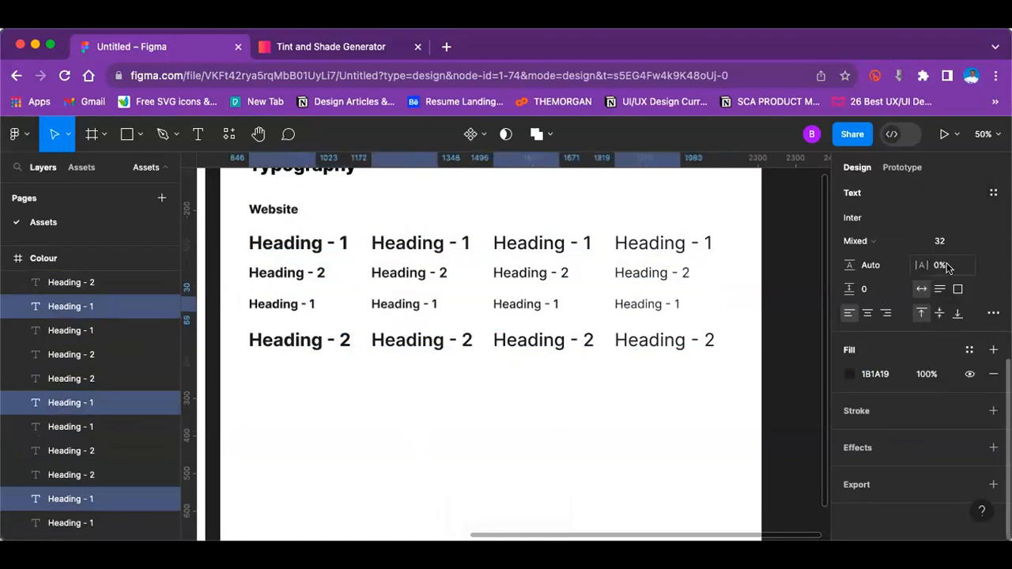
click(538, 427)
Step: Set the font size of all four "Heading - 2" texts in the fourth row to 20
scroll(537, 427, up, 4)
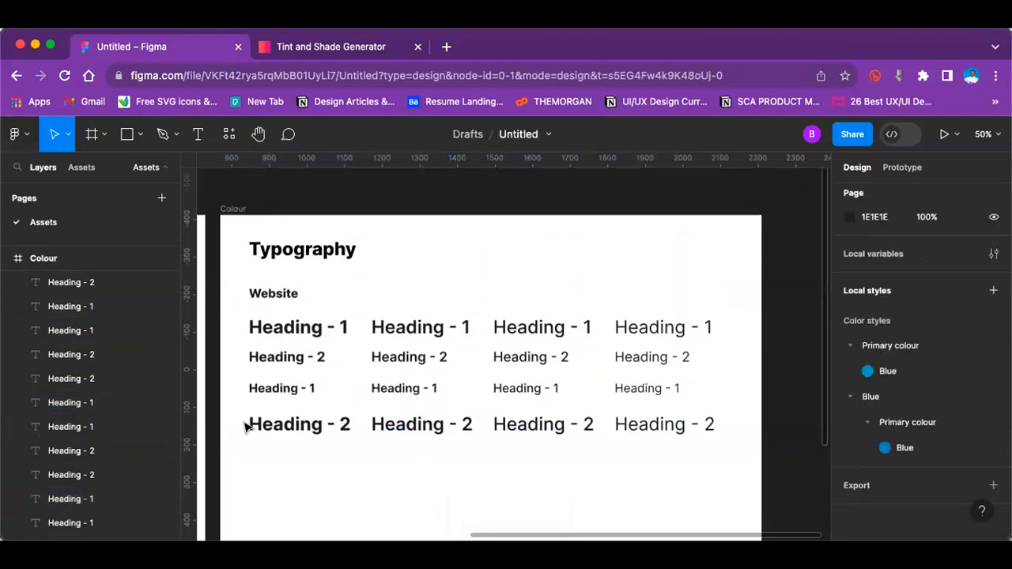
drag(244, 420, 475, 440)
drag(551, 447, 702, 436)
click(980, 241)
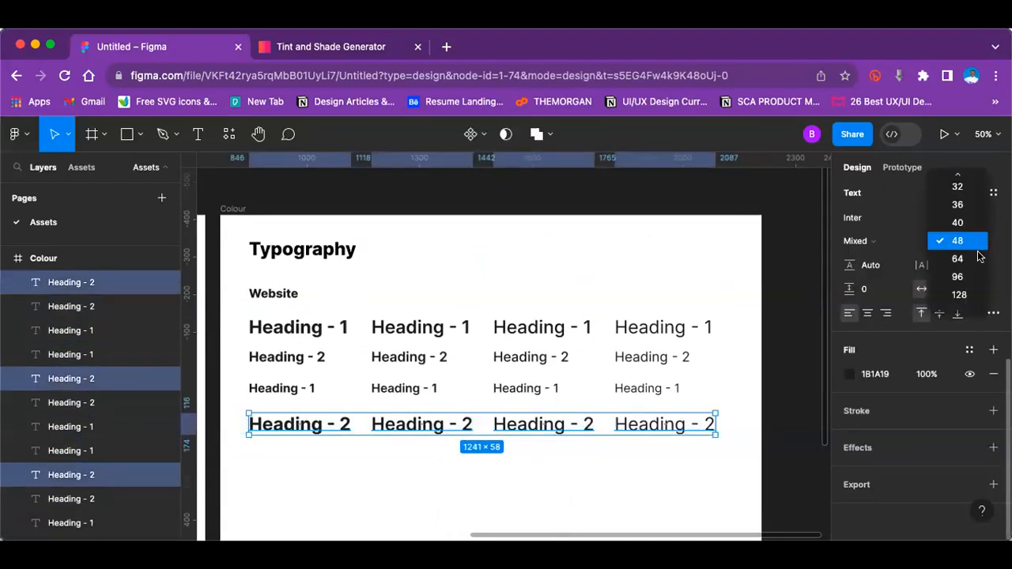
scroll(977, 265, up, 3)
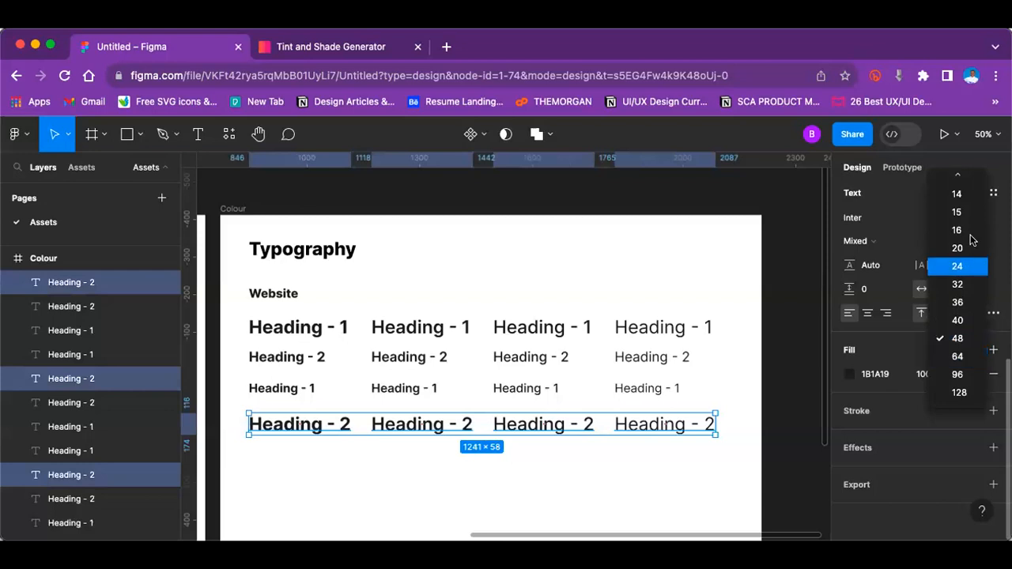
click(959, 248)
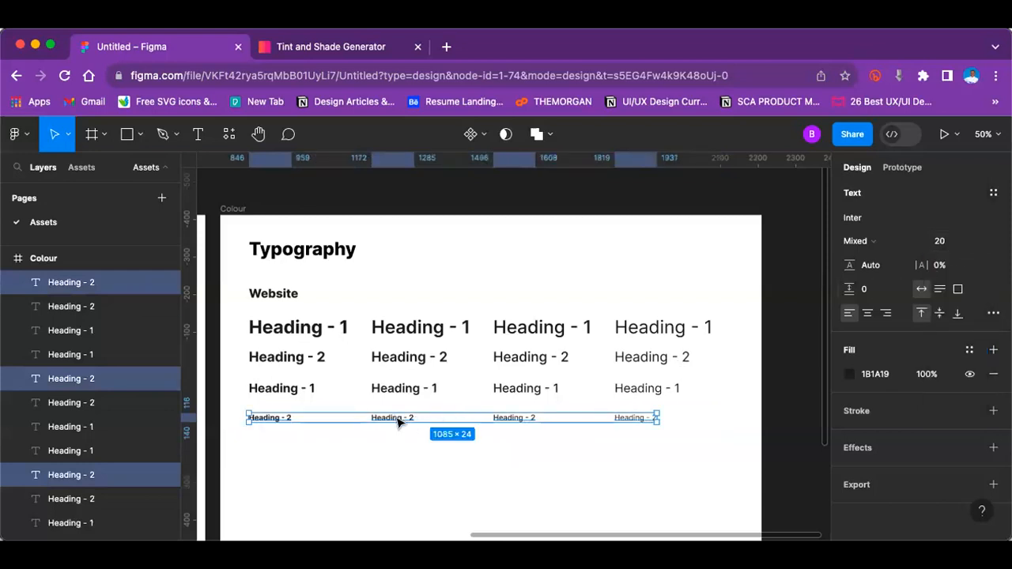
Step: Move the fourth heading row up to 28 px below the third, and raise the third row to Y 427
drag(398, 419, 399, 411)
key(shift+Up)
key(shift+Down)
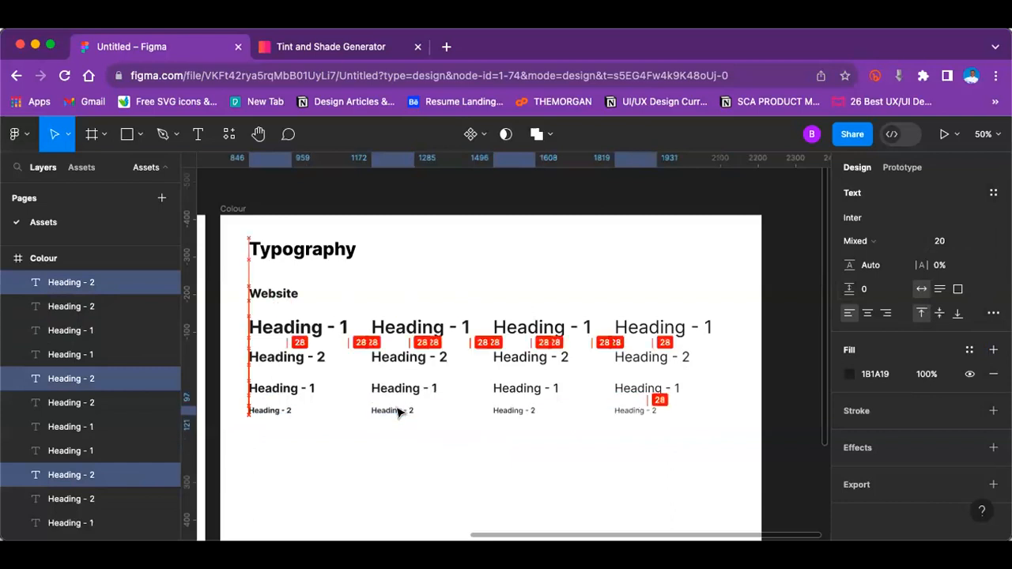
drag(231, 372, 361, 394)
drag(639, 392, 676, 389)
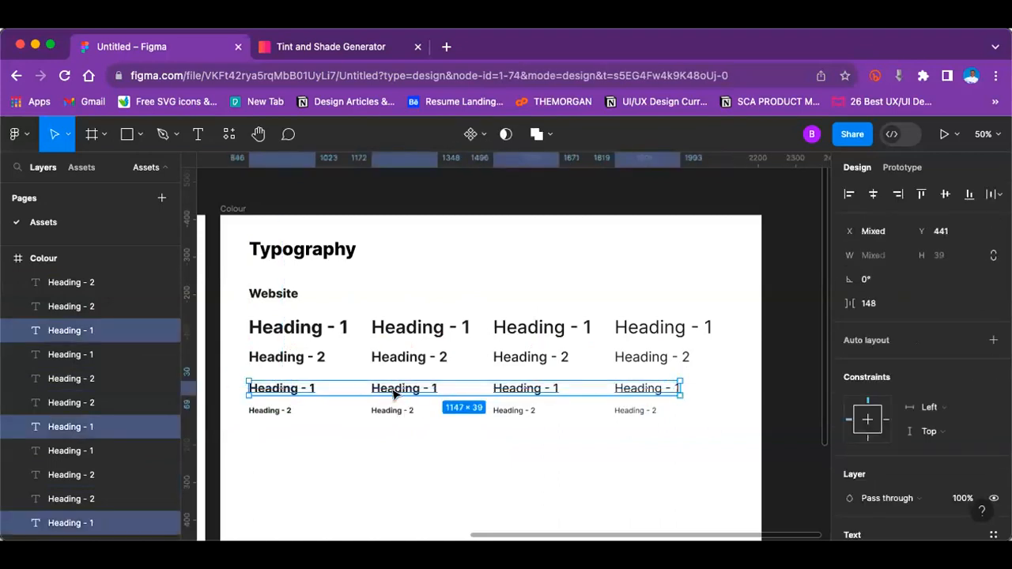
drag(379, 387, 380, 384)
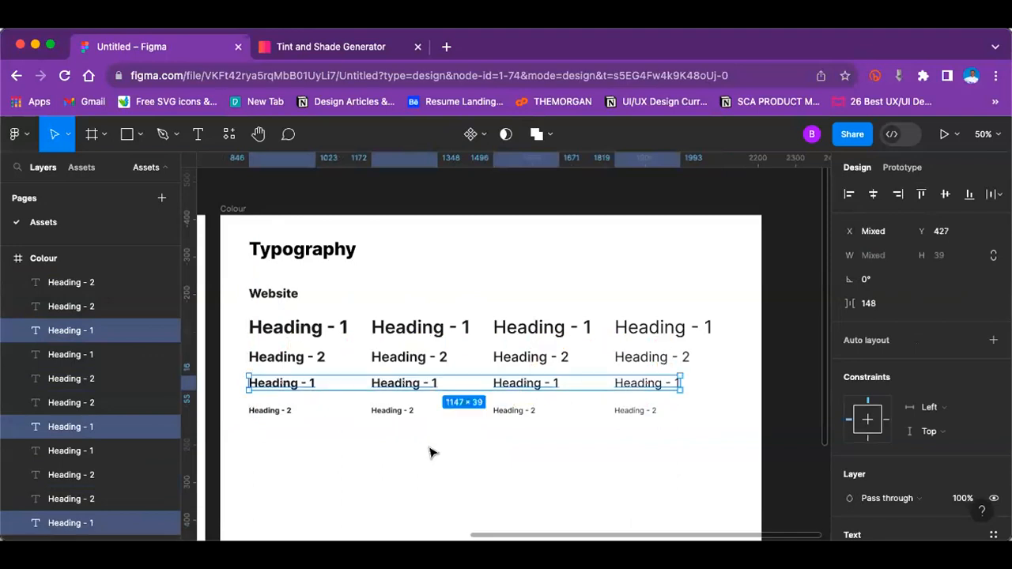
click(429, 452)
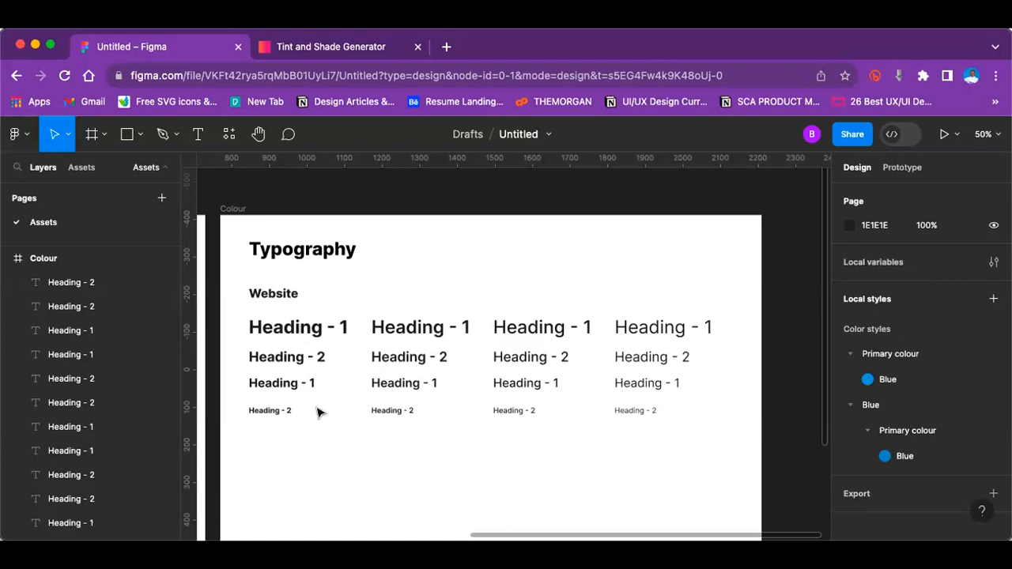
Step: Move the fourth heading row up to Y 494, closing the gap beneath the third row
drag(238, 398, 466, 425)
drag(619, 432, 632, 410)
click(594, 486)
Step: Duplicate the fourth row of "Heading - 2" texts and place the copy below it at Y 546 as a fifth row
scroll(591, 484, down, 3)
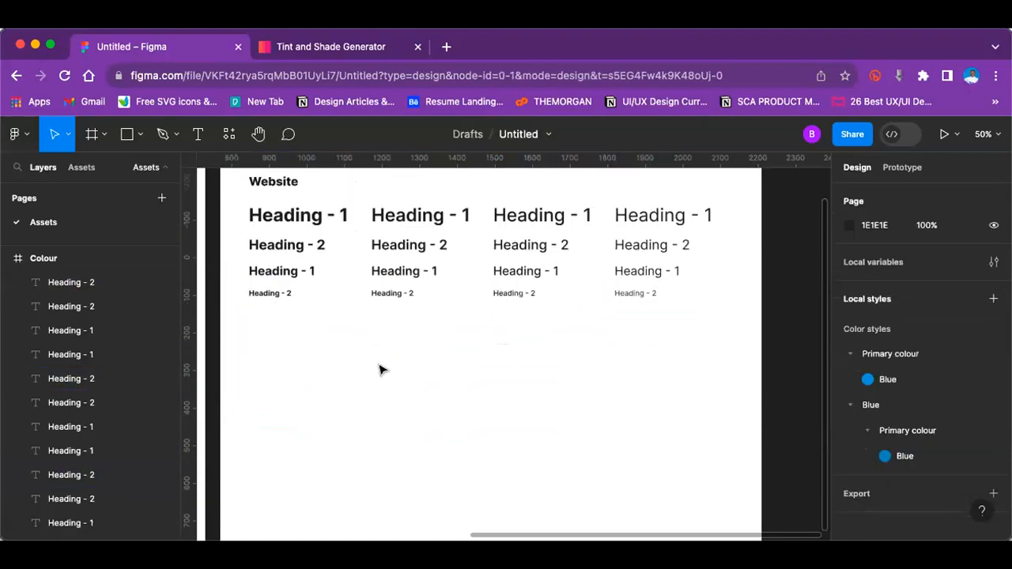
drag(233, 292, 658, 307)
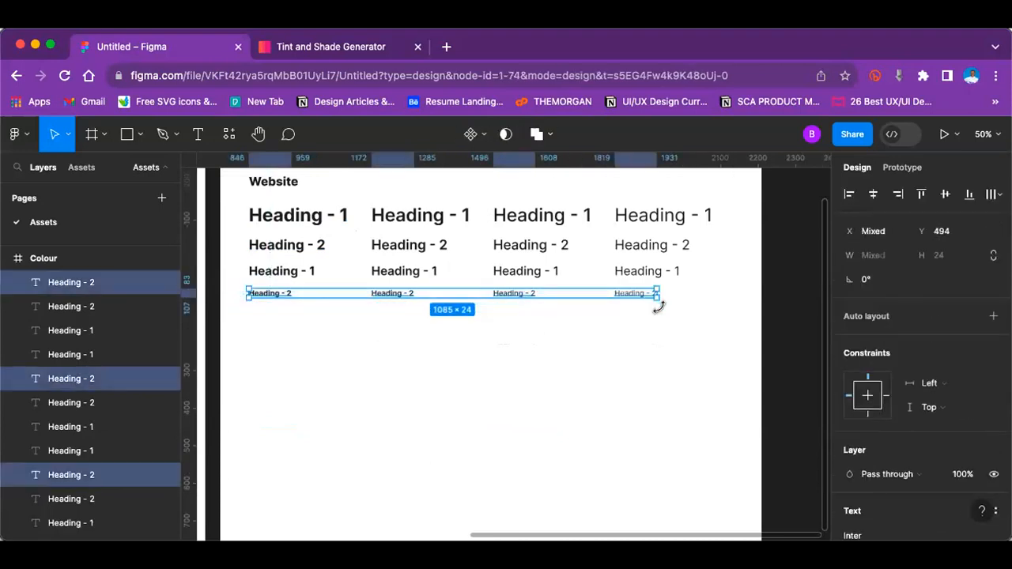
drag(639, 294, 641, 314)
key(ctrl+z)
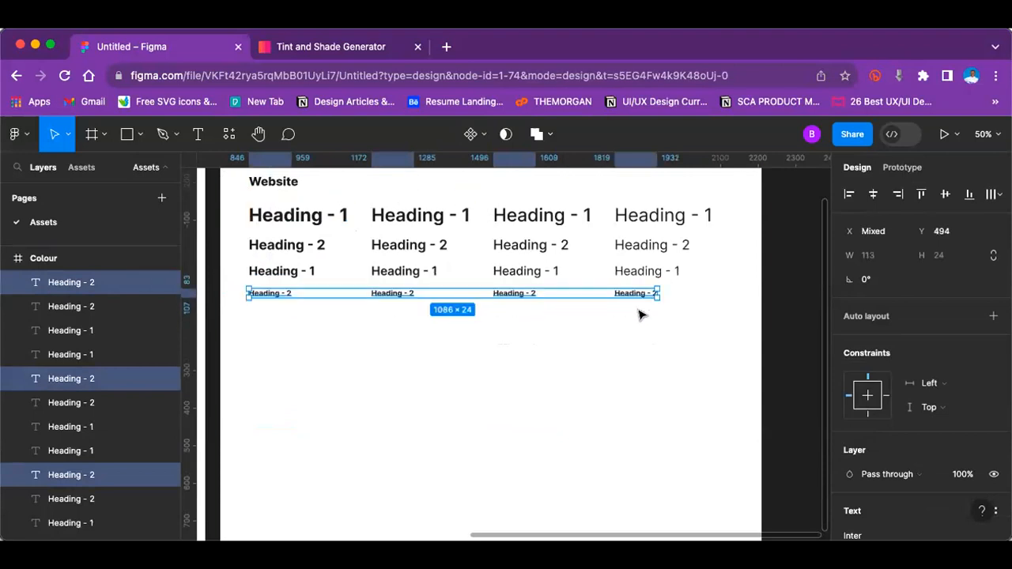
key(super+d)
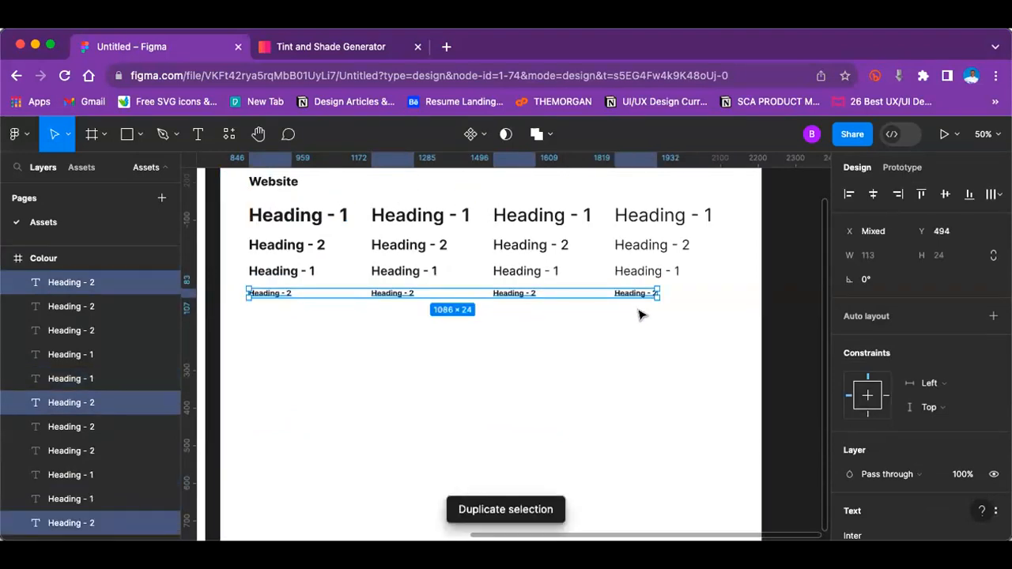
drag(639, 294, 641, 315)
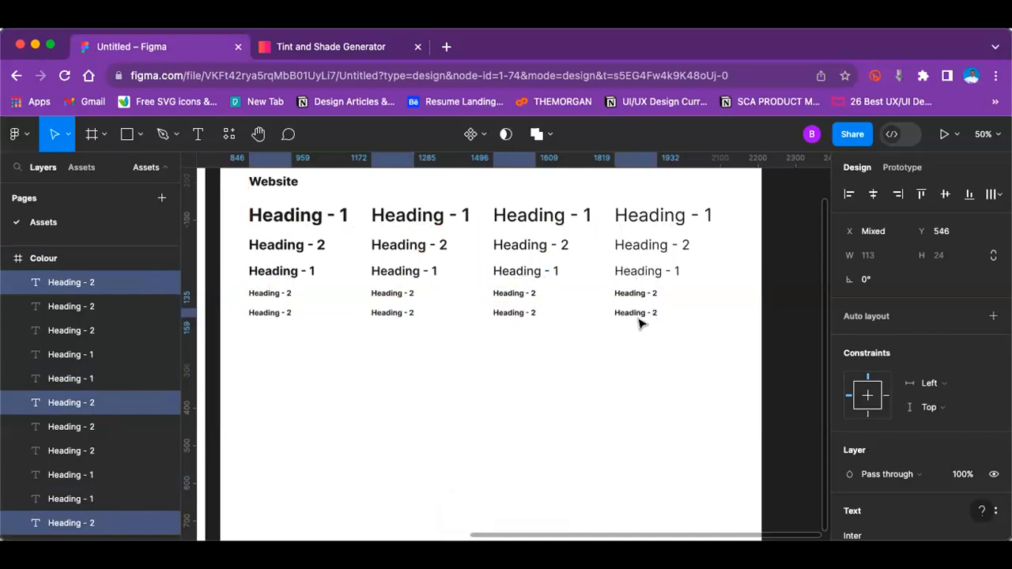
click(642, 354)
Step: Set the font size of all four "Heading - 2" texts in the fifth row to 16
click(524, 293)
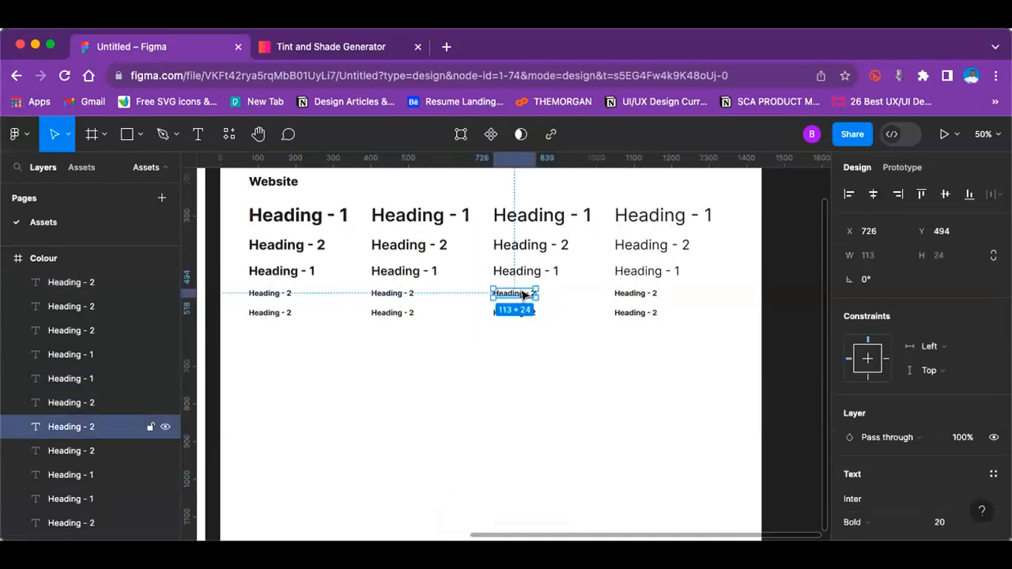
scroll(890, 297, down, 5)
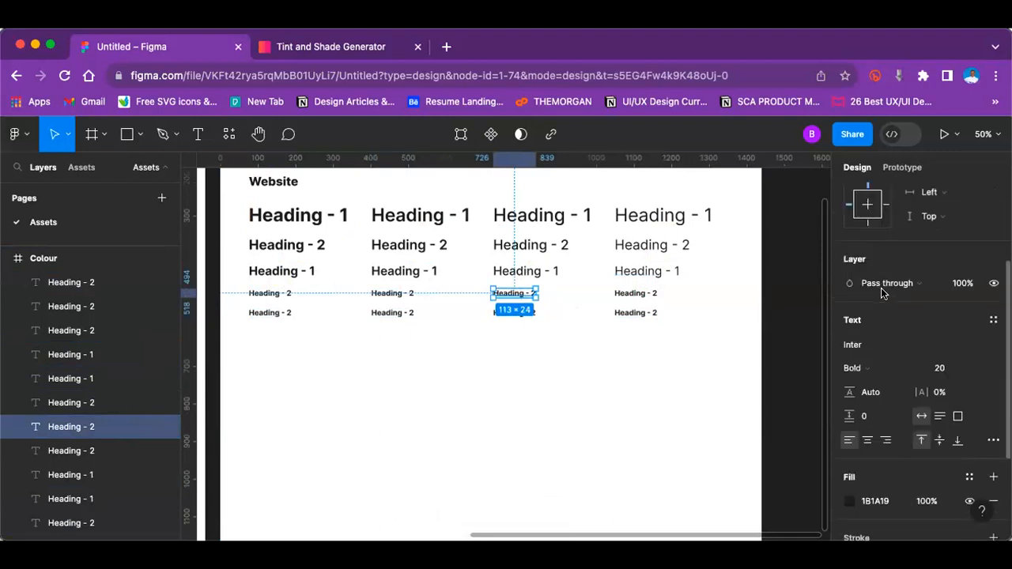
click(646, 315)
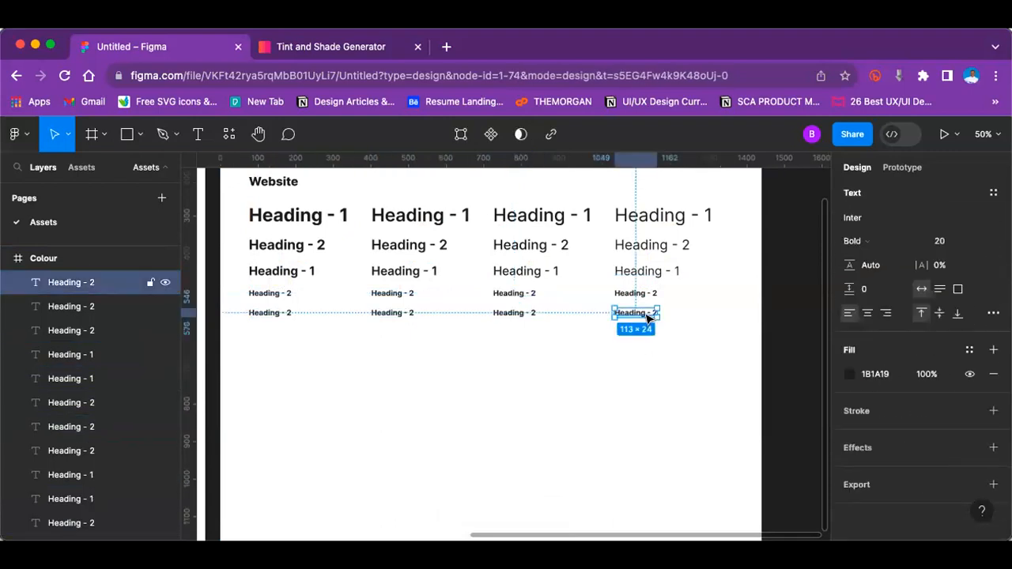
click(245, 314)
drag(233, 307, 682, 326)
click(978, 241)
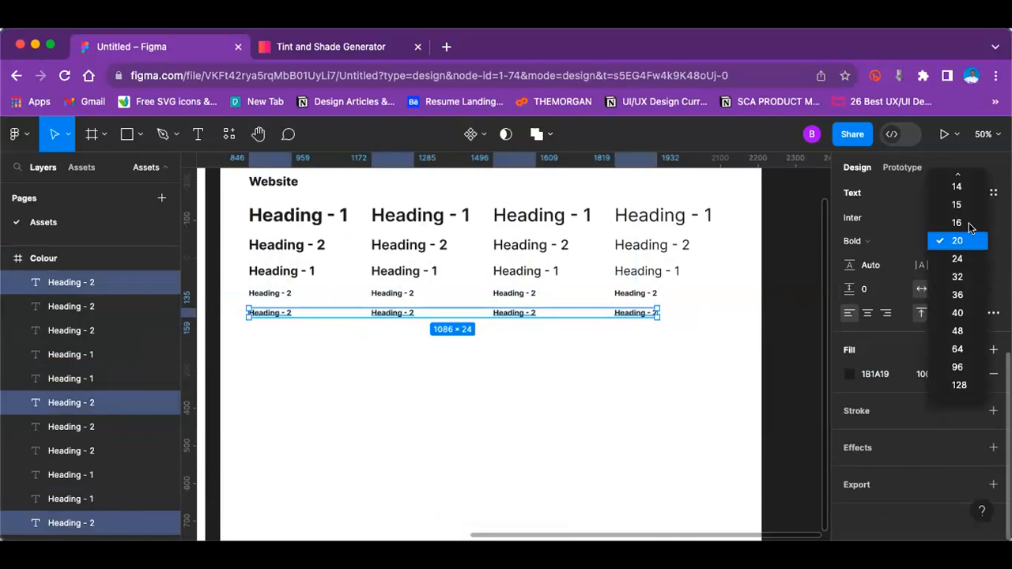
click(959, 223)
Step: Shorten the Typography frame from its lower edge to a height of 687 px
scroll(646, 381, up, 5)
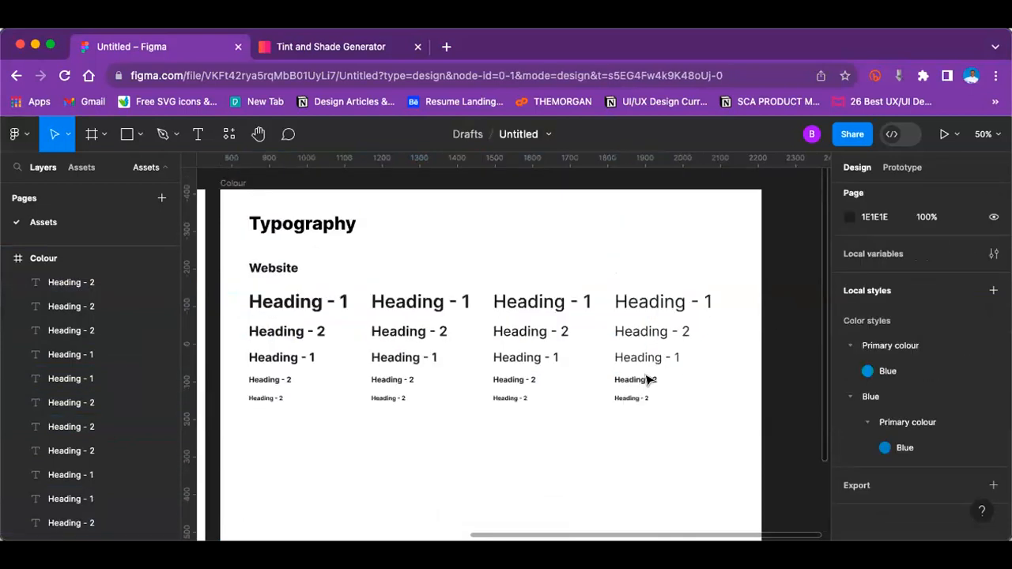
scroll(543, 278, down, 3)
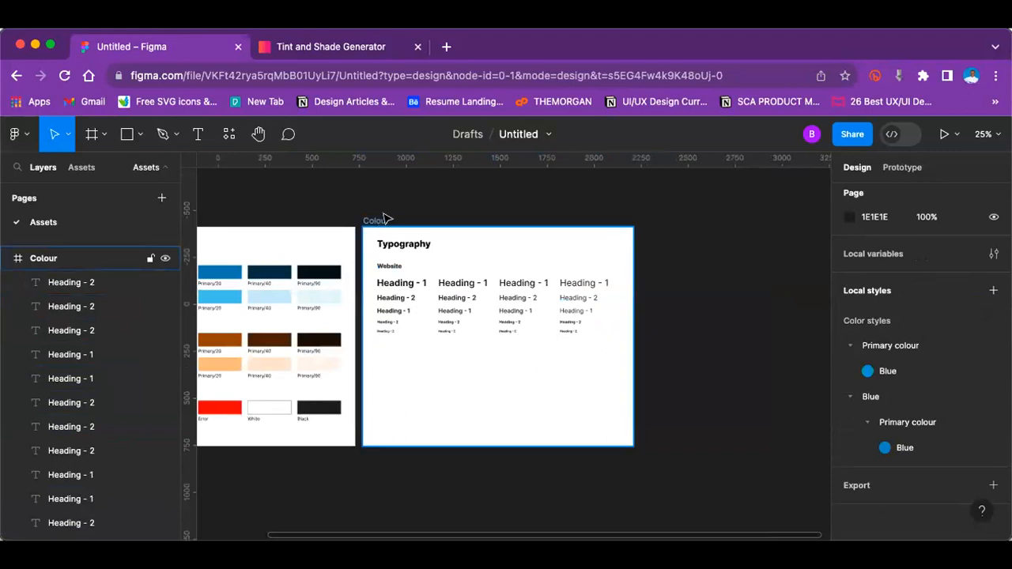
click(482, 299)
drag(488, 440, 491, 356)
click(517, 459)
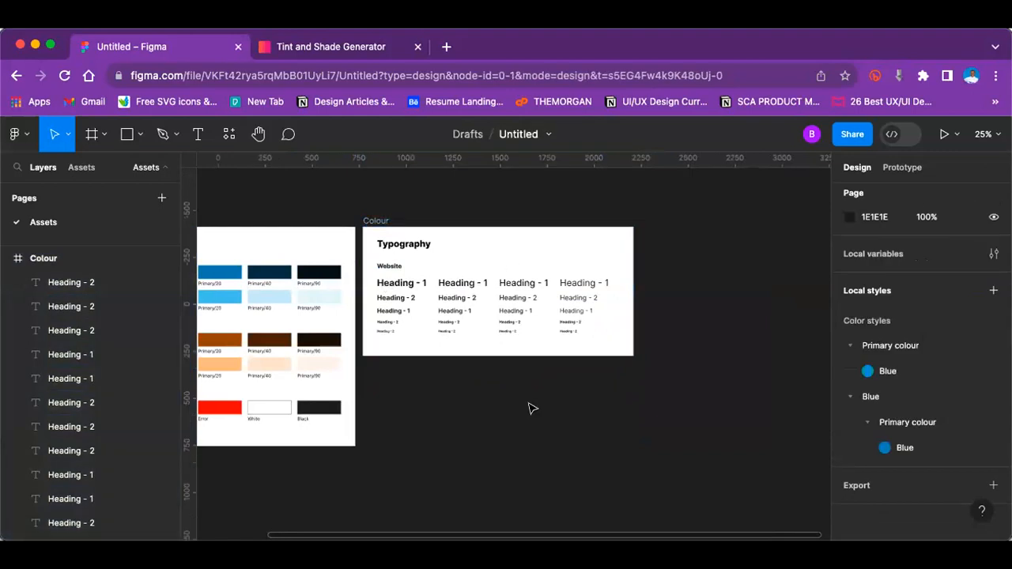
Step: Duplicate the whole Typography frame, leaving the copy directly beside the original
scroll(411, 368, up, 2)
click(382, 300)
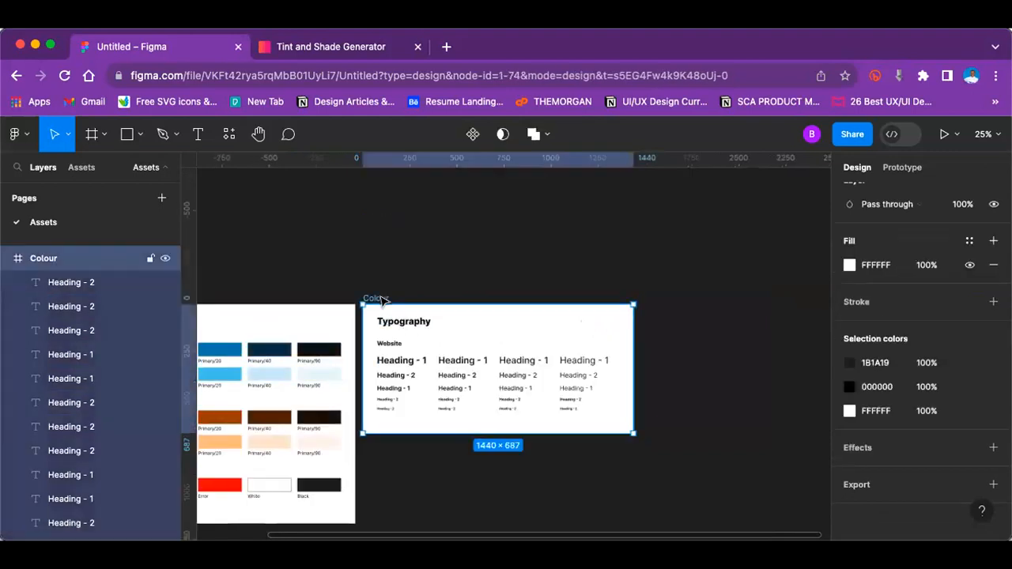
key(ctrl+d)
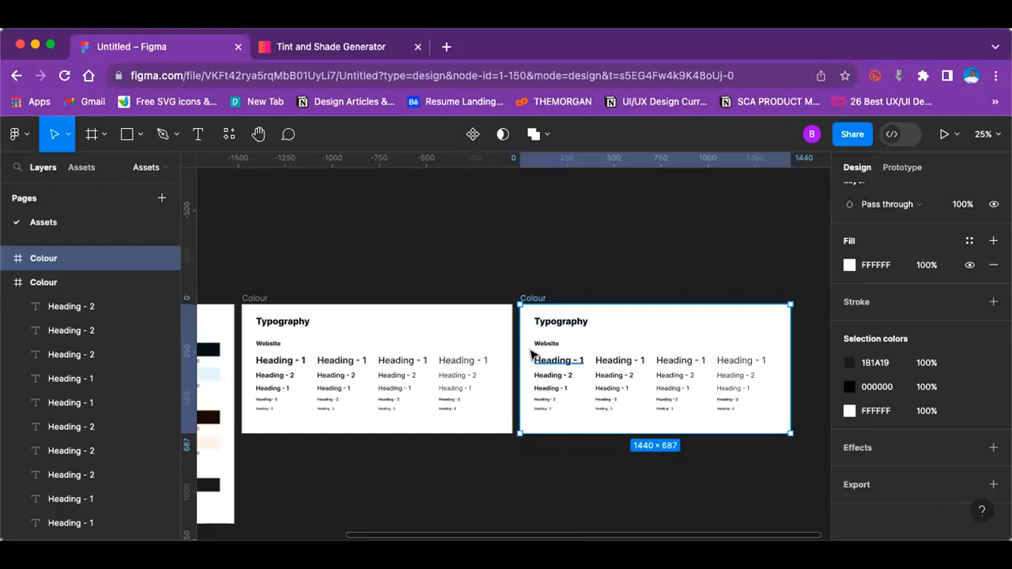
drag(527, 347, 650, 392)
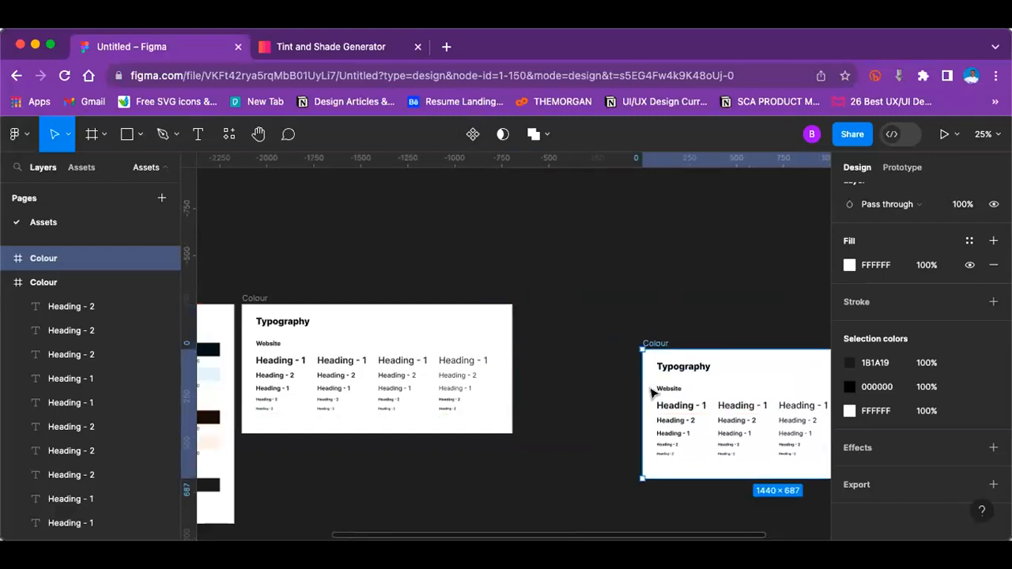
key(super+z)
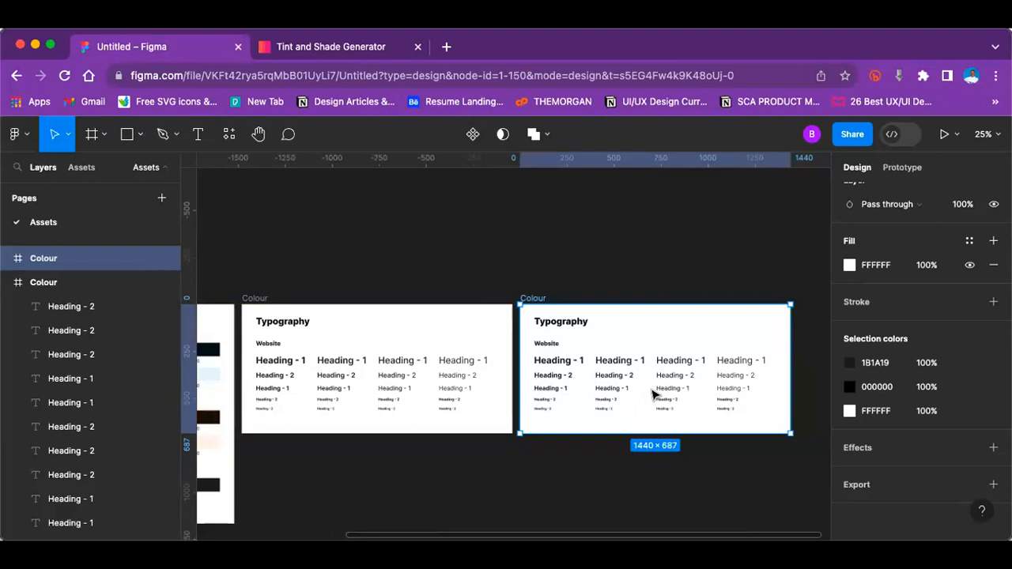
Step: Extend the original Typography frame downward to a height of 1167 px, level with the neighbouring colour palette frame
scroll(653, 393, up, 5)
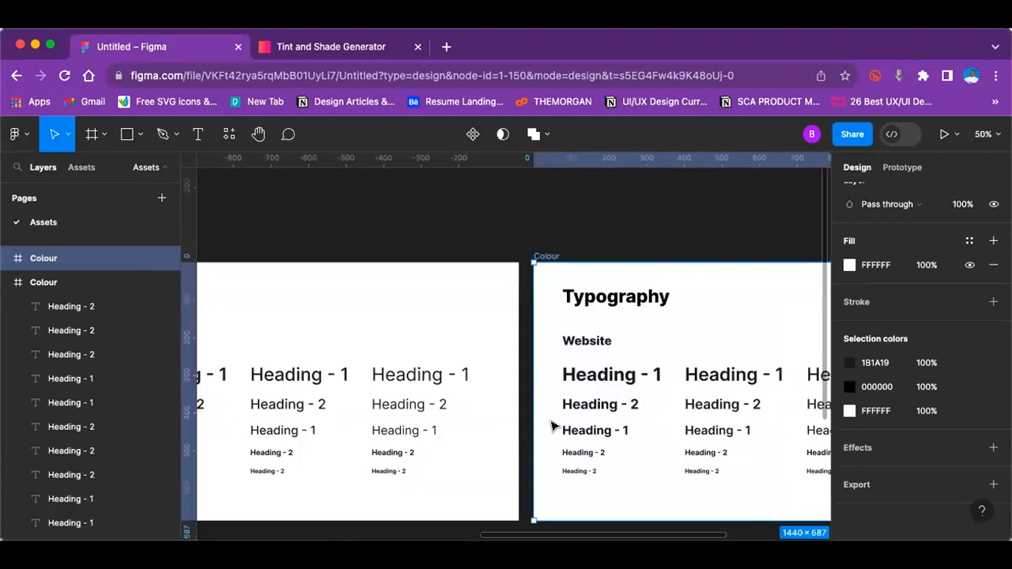
scroll(435, 436, left, 5)
scroll(436, 435, down, 3)
scroll(436, 435, left, 3)
scroll(436, 435, up, 3)
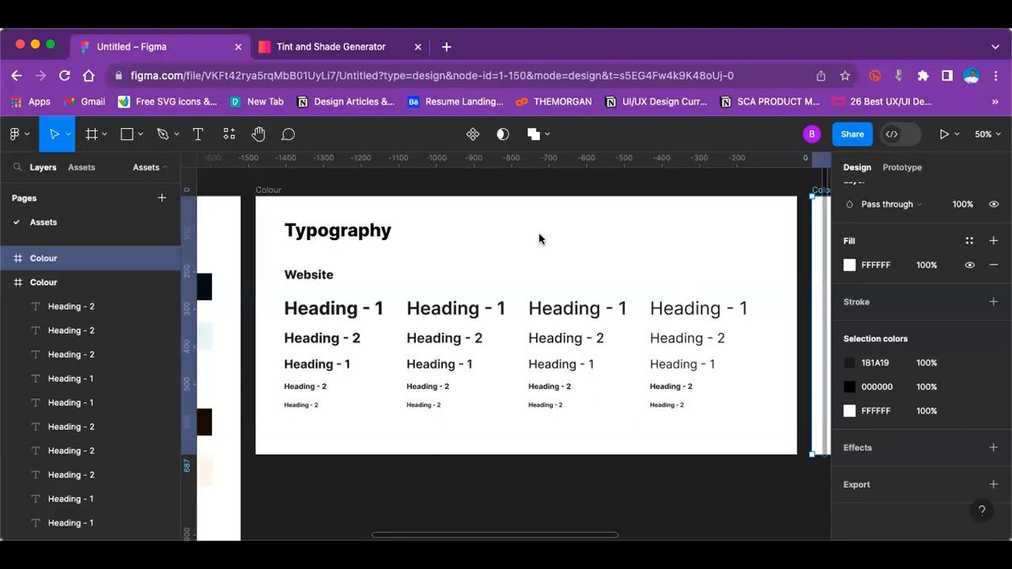
click(267, 191)
drag(521, 454, 536, 435)
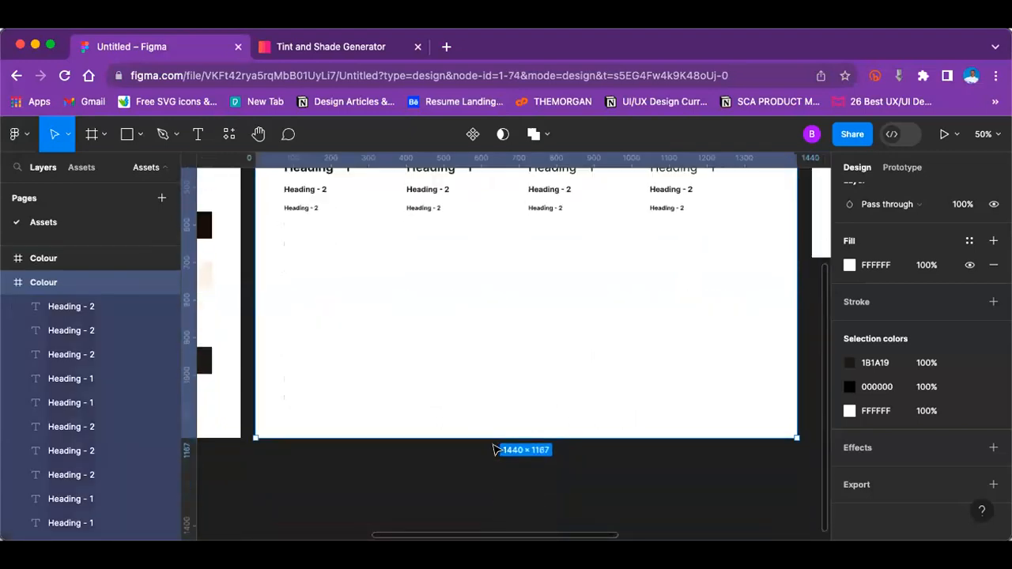
scroll(483, 445, up, 1)
scroll(265, 344, up, 1)
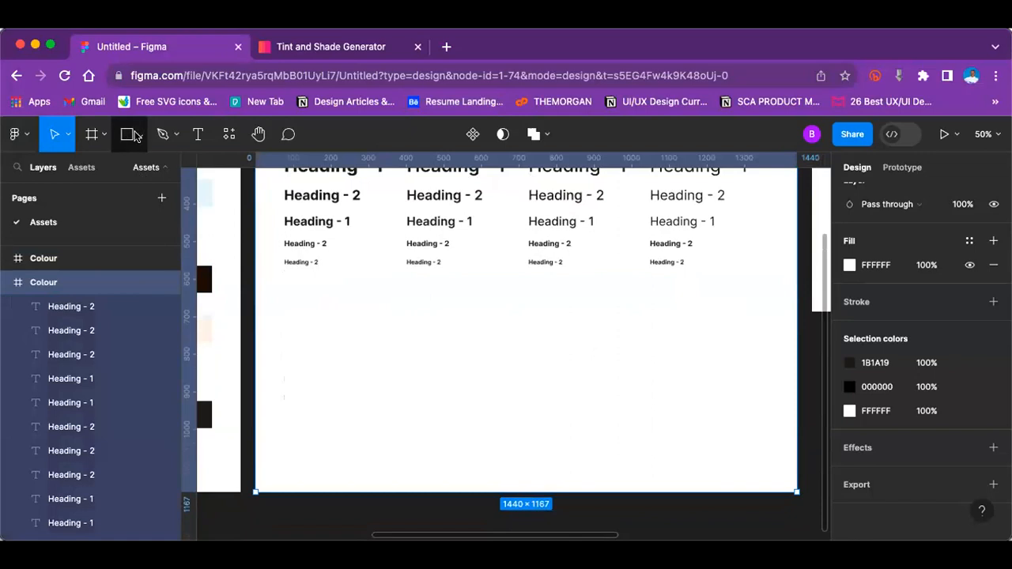
click(136, 136)
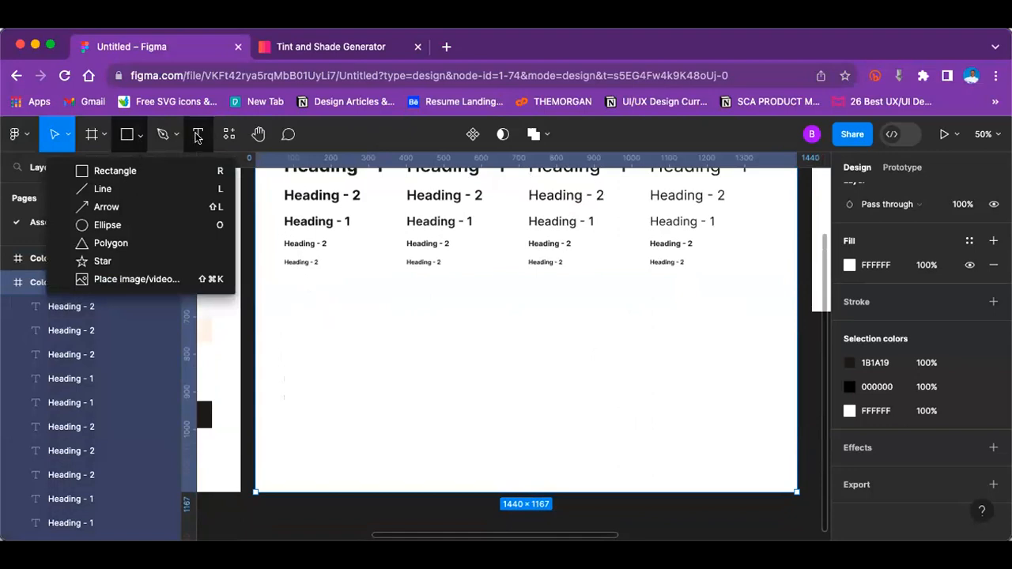
key(t)
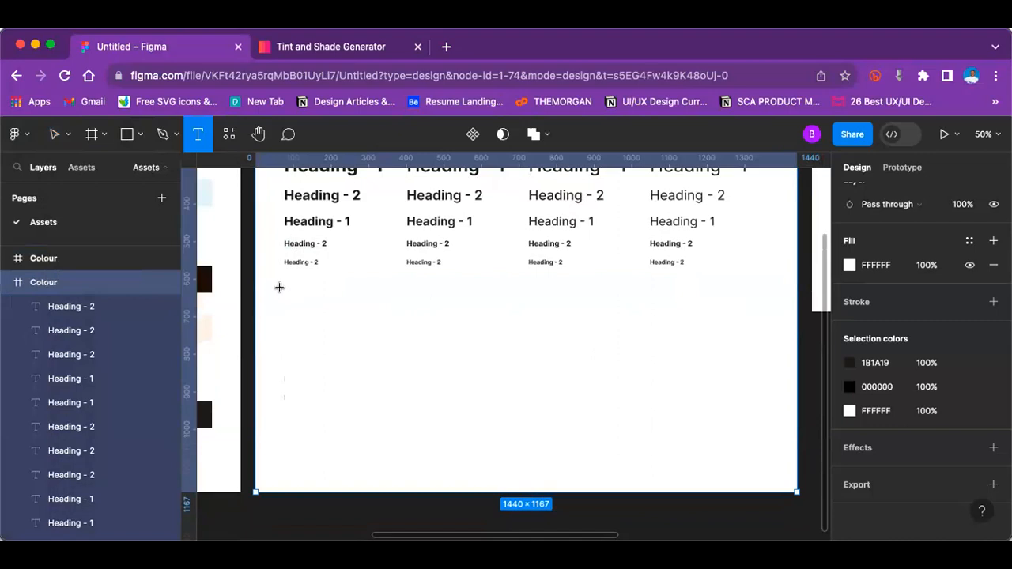
key(v)
Step: Run the Lorem Ipsum plugin and fill a new text box, about 562 × 166 px, below the heading rows with auto-generated text
right_click(305, 310)
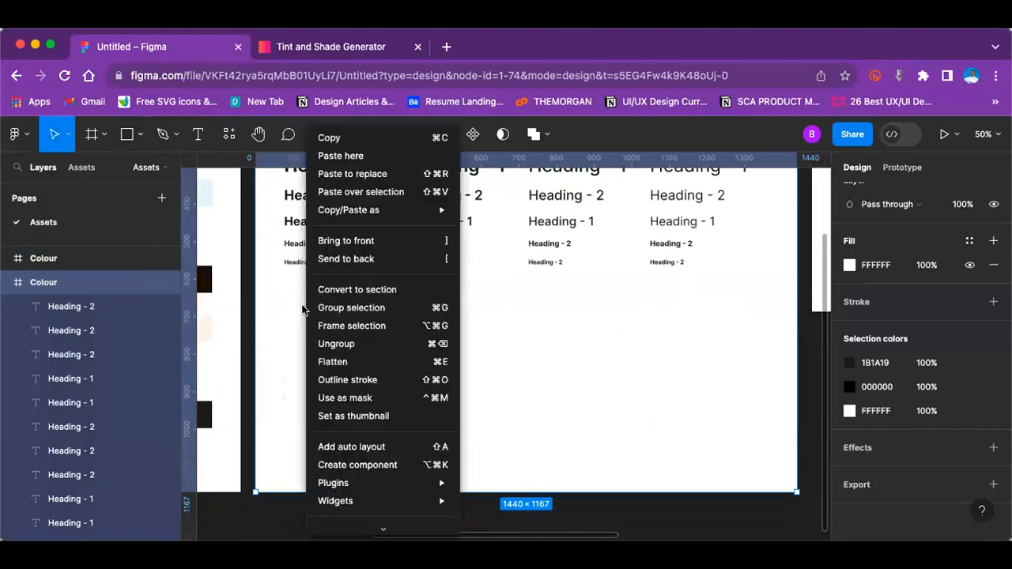
mouse_move(427, 482)
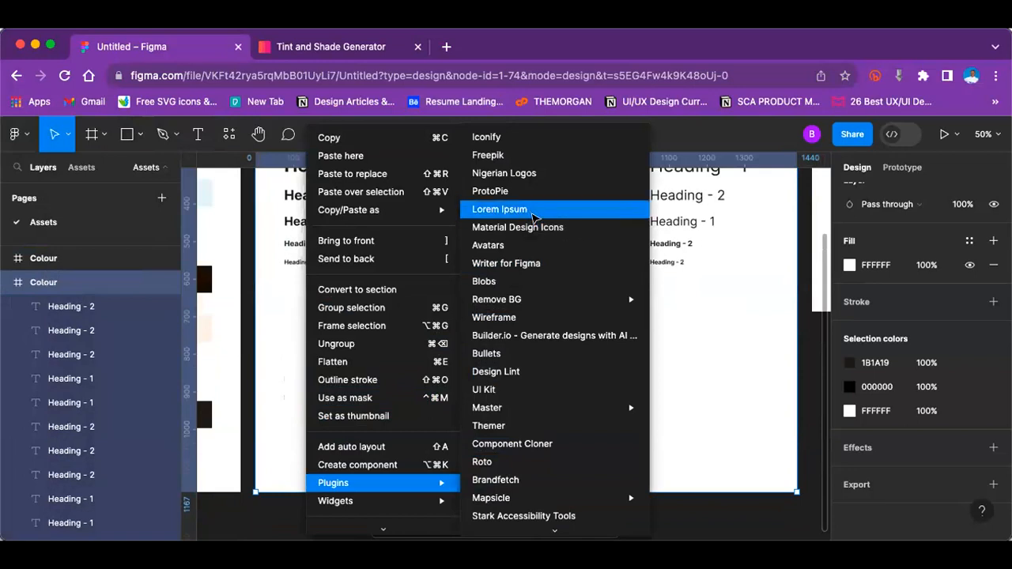
click(532, 212)
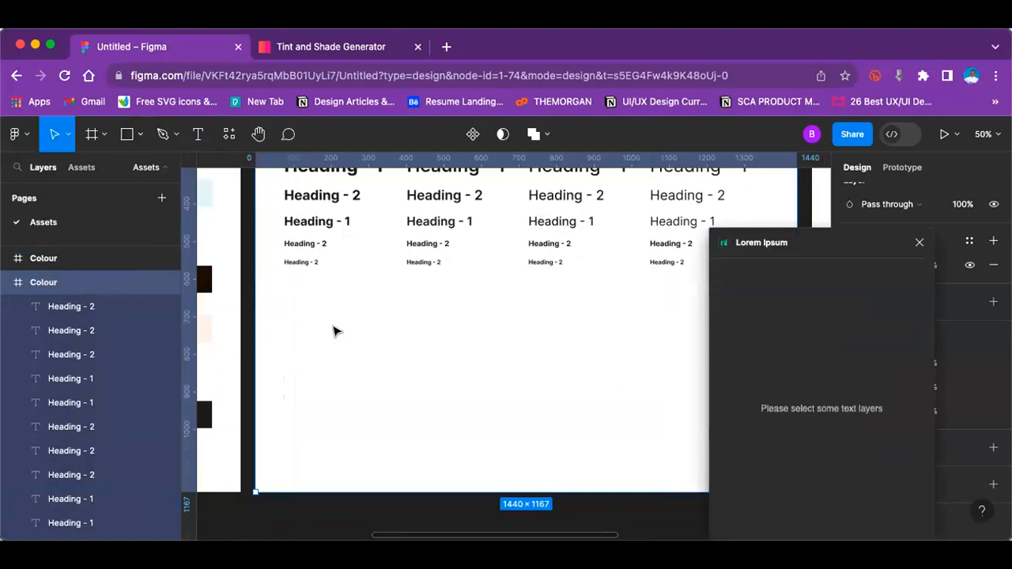
click(197, 134)
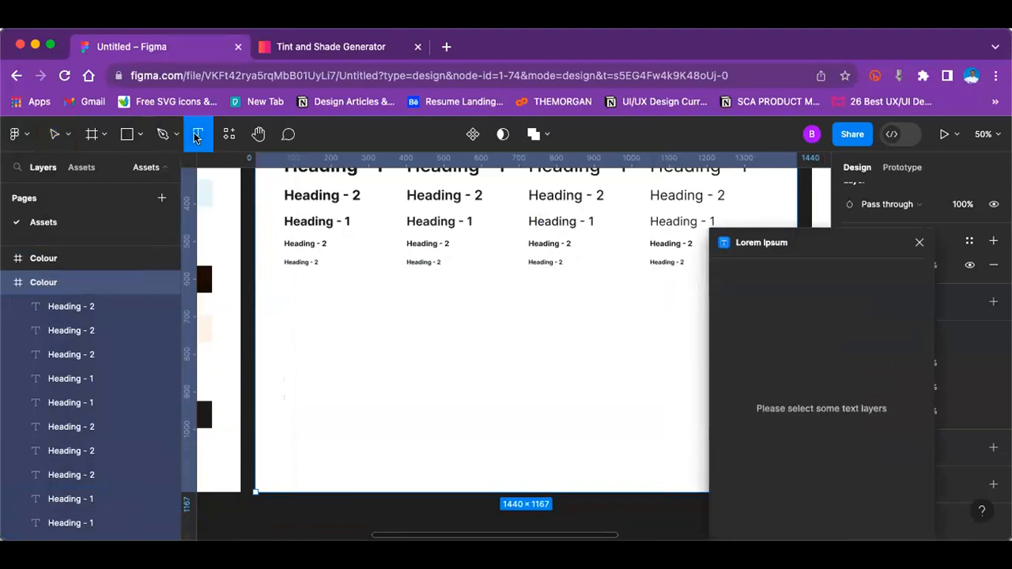
drag(283, 296, 479, 350)
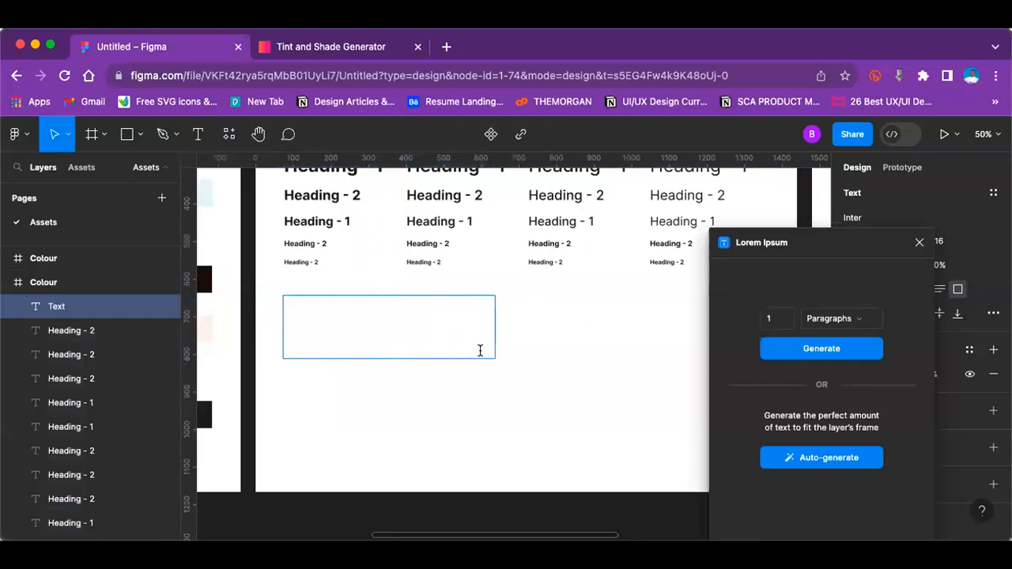
click(833, 461)
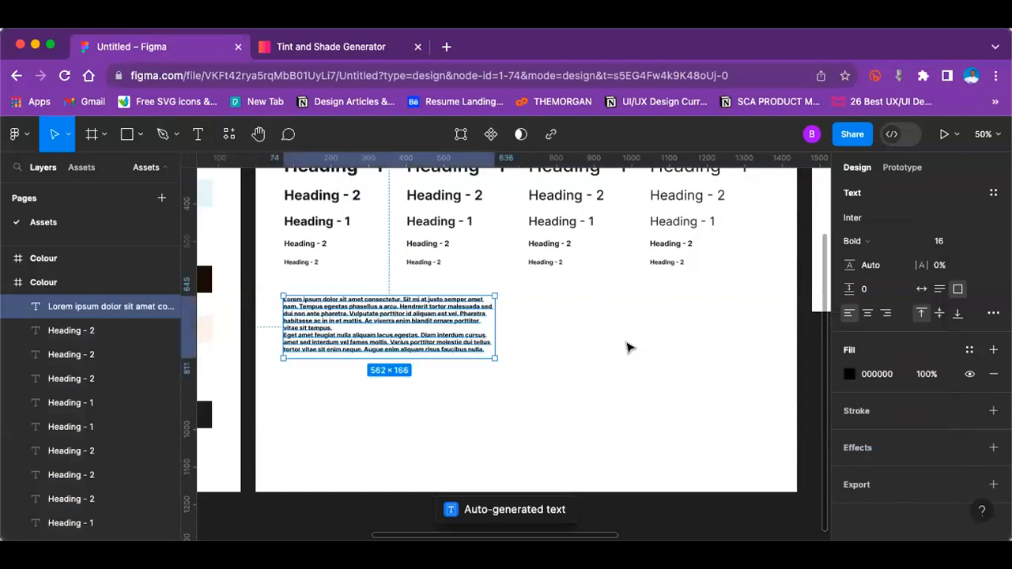
Step: Set the lorem ipsum text's fill to 1B1A19 by sampling the black swatch in the colour palette frame
click(849, 374)
click(672, 422)
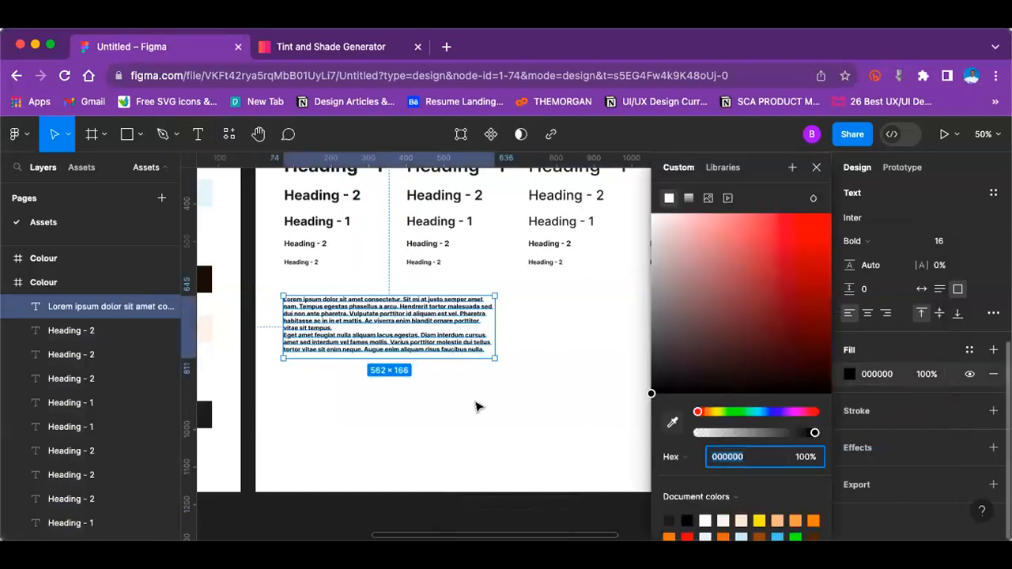
click(211, 407)
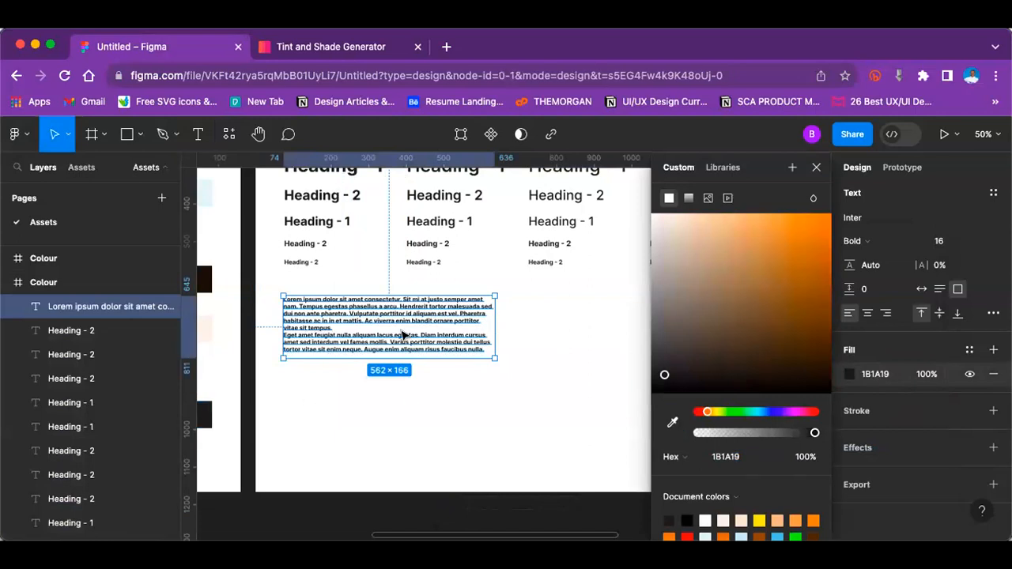
key(Escape)
Step: Format the lorem ipsum text with 143% line height, 1% letter spacing and Regular weight
click(405, 321)
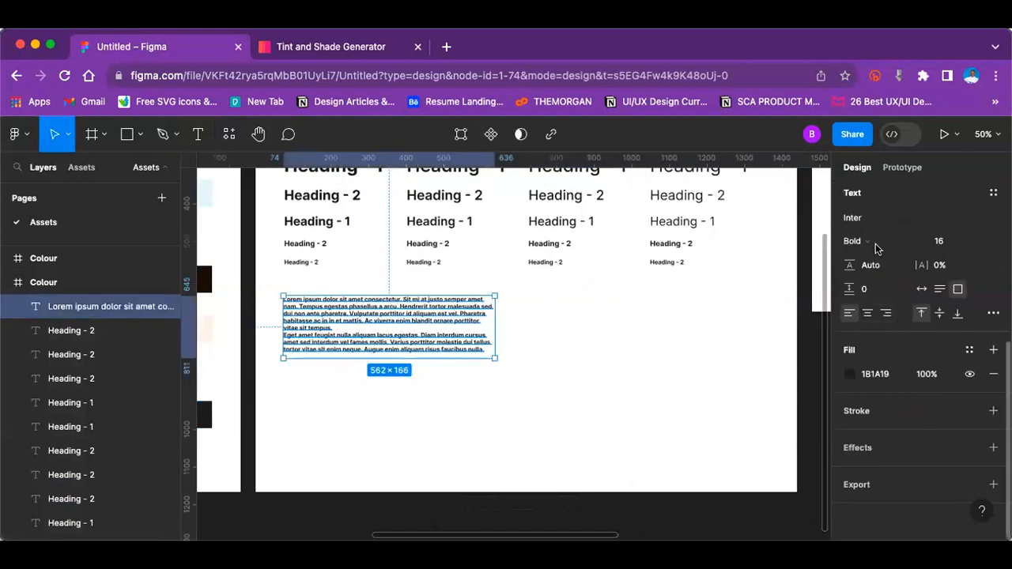
drag(851, 266, 935, 265)
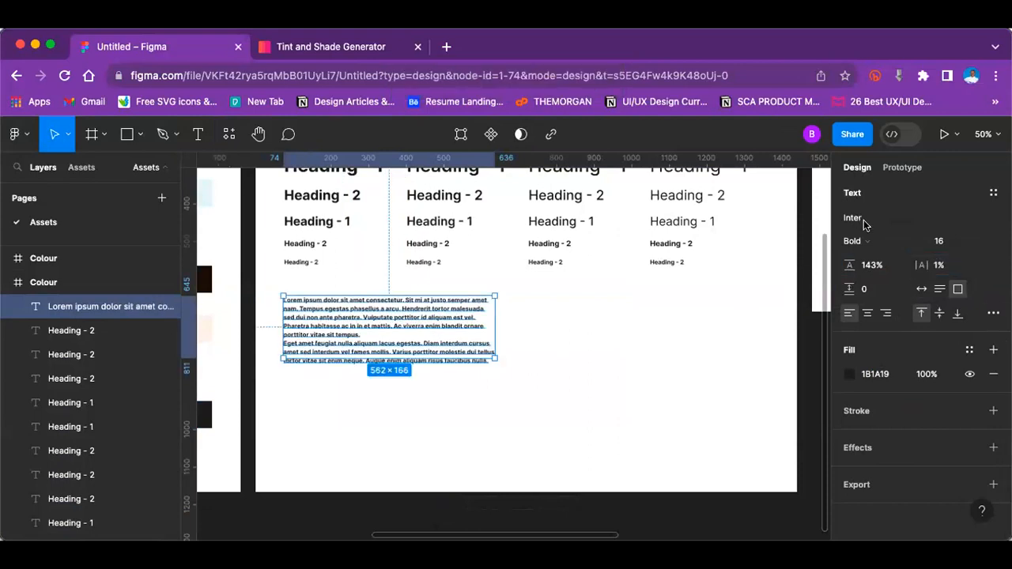
scroll(869, 336, up, 2)
click(871, 334)
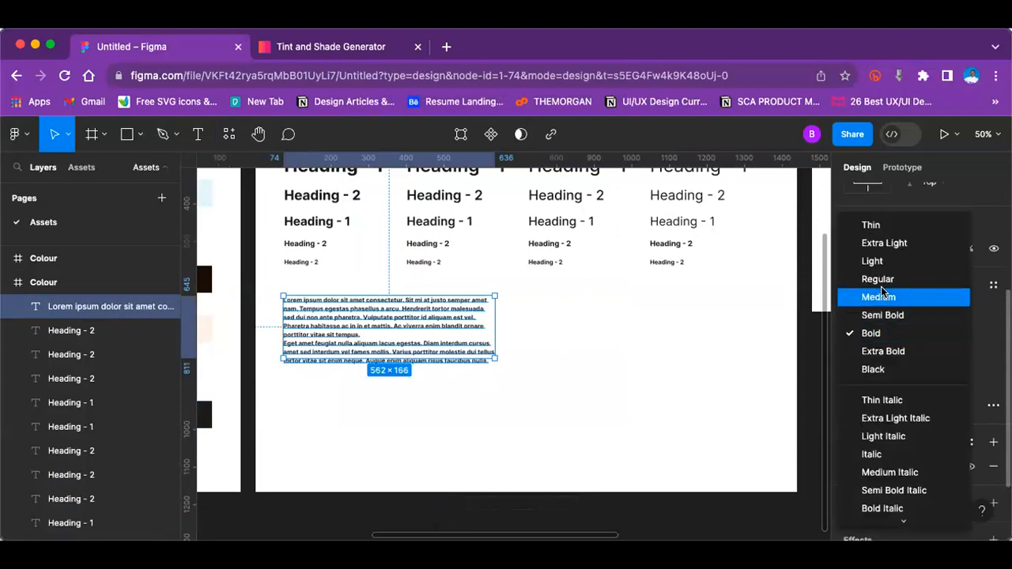
click(879, 281)
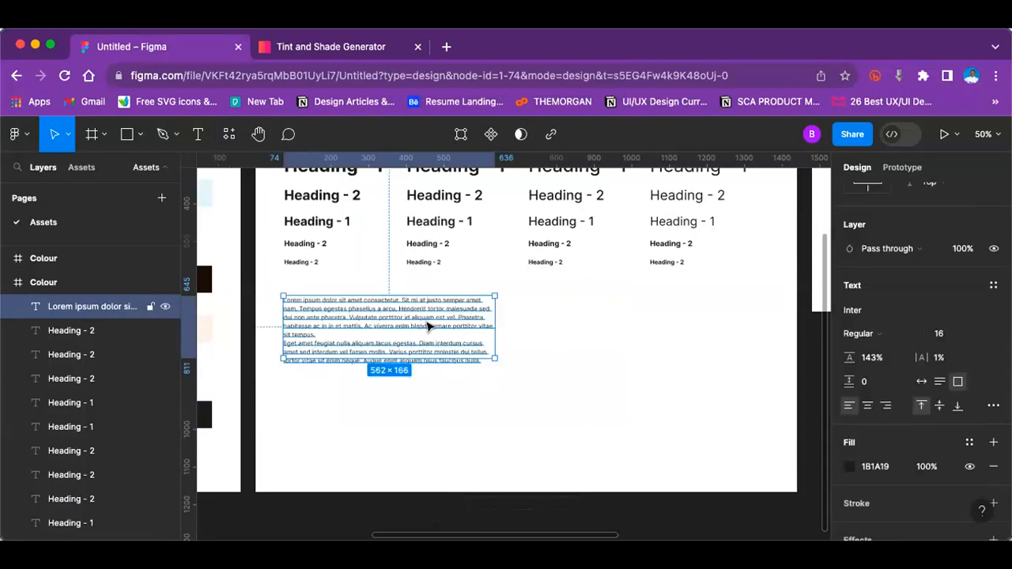
Step: Justify the lorem ipsum text and extend its box downward to about 562 × 190 px so every line fits
click(995, 406)
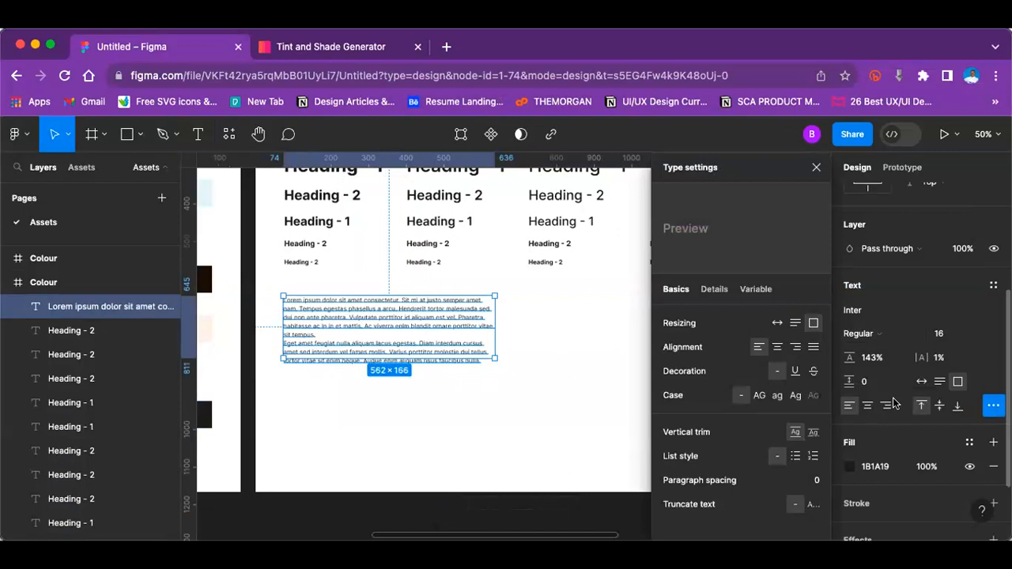
click(813, 345)
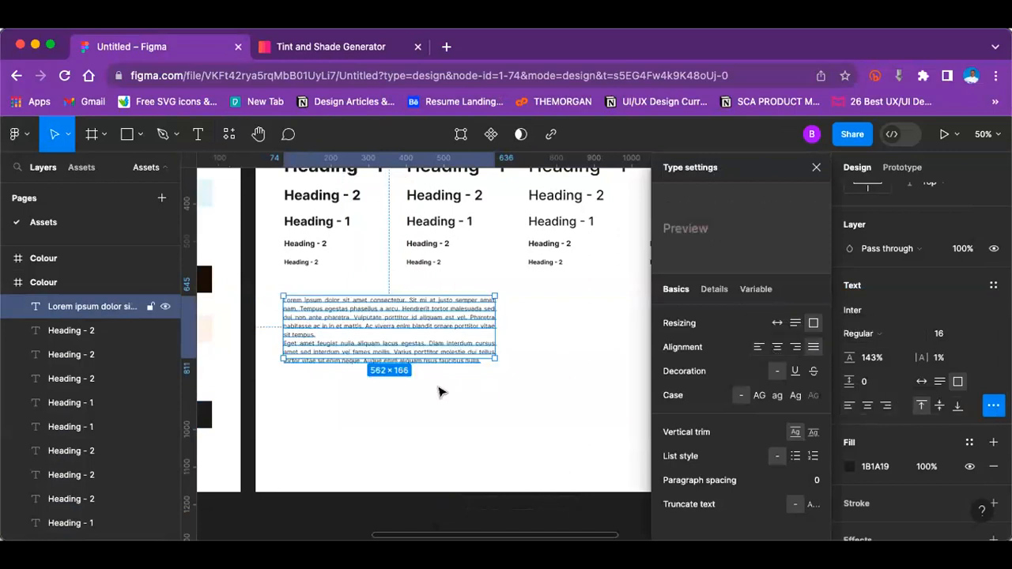
drag(437, 353, 436, 368)
key(Escape)
click(385, 332)
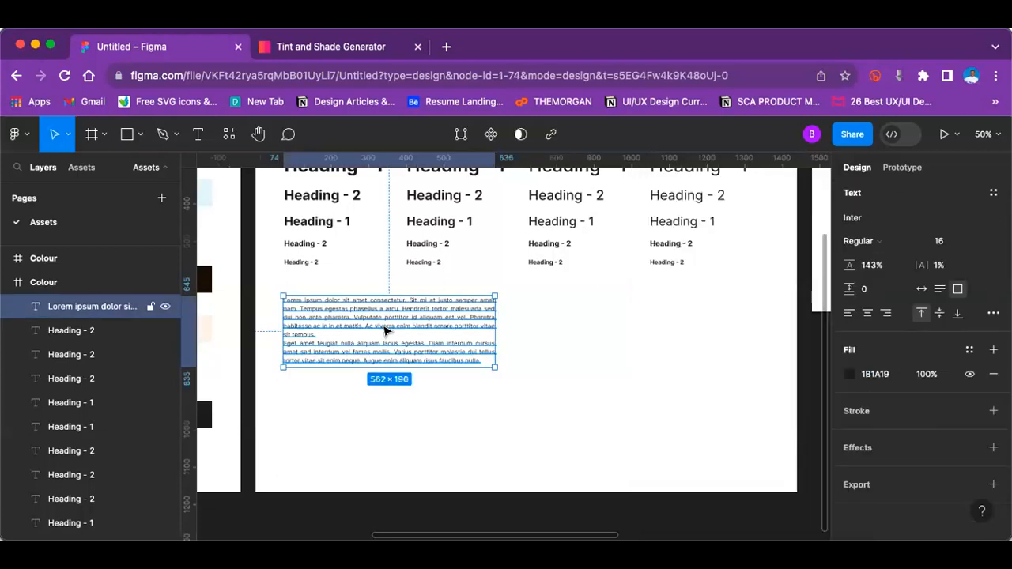
Step: Move the lorem ipsum block up to about X 76, Y 621, aligned with the headings' left edge and closer to their rows
key(shift+0)
scroll(384, 332, left, 5)
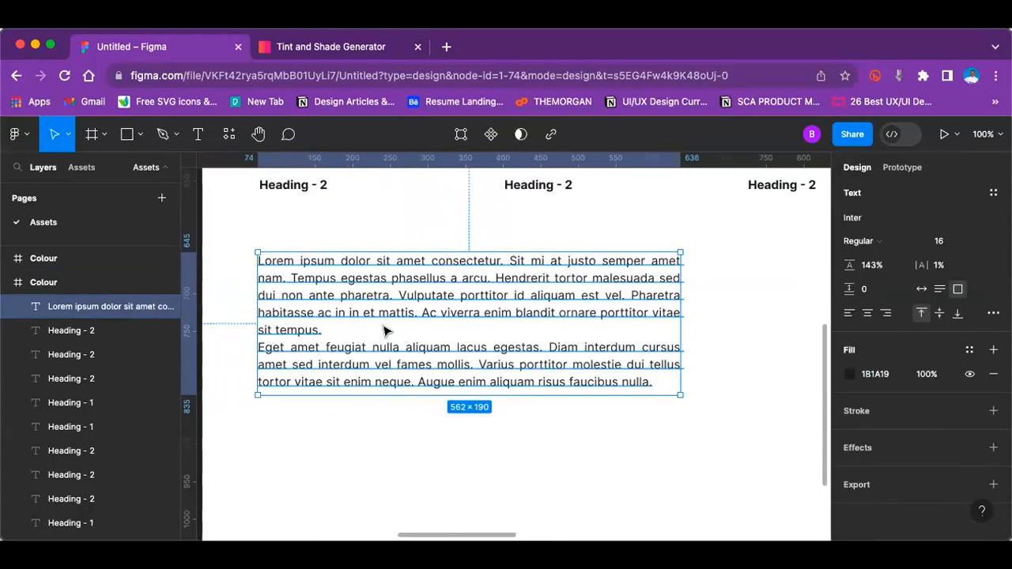
key(minus)
drag(418, 319, 419, 311)
click(599, 419)
key(minus)
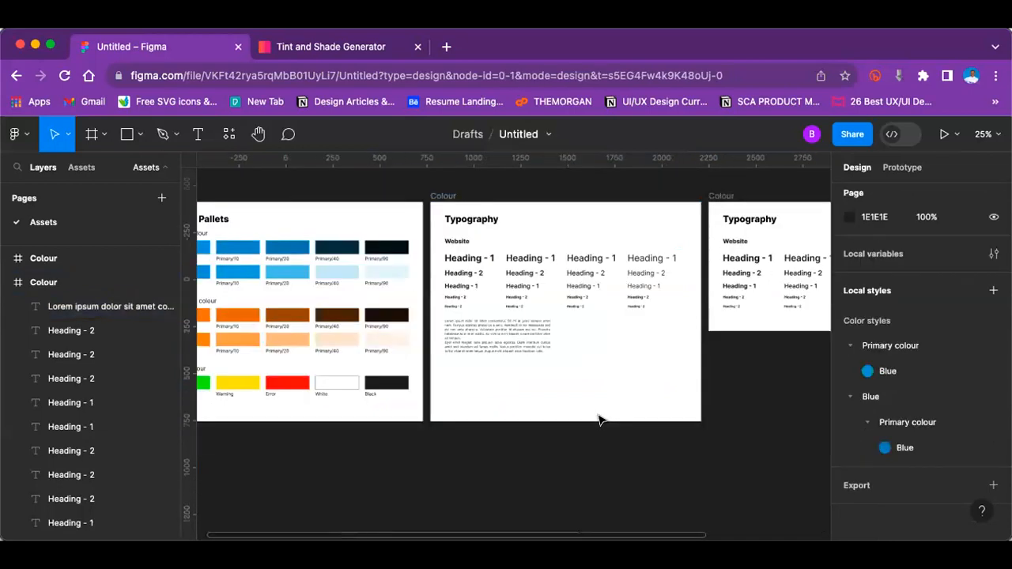
key(plus)
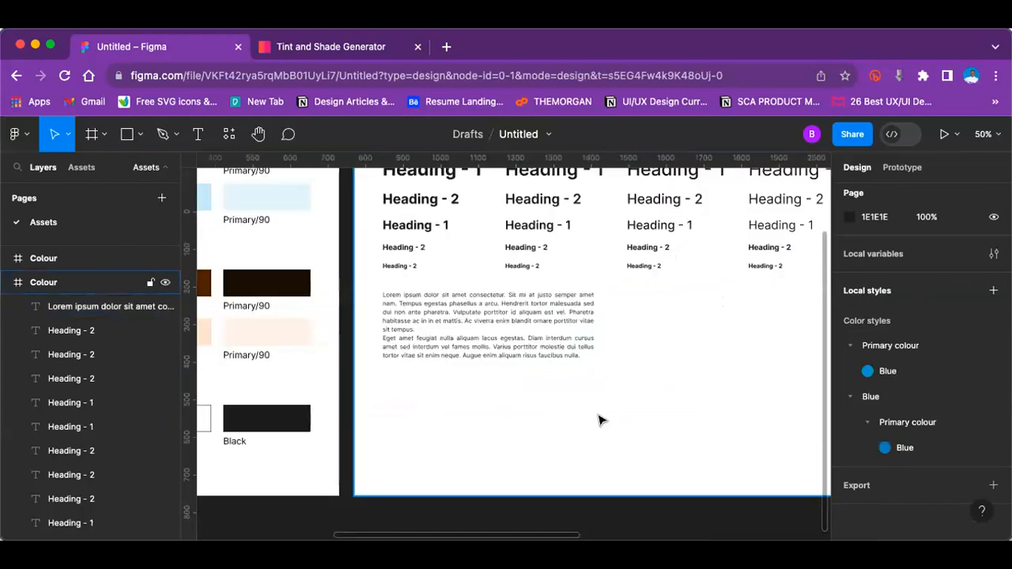
Step: Duplicate the justified lorem ipsum block and place the copy to its right at the same height, at about X 683
click(556, 314)
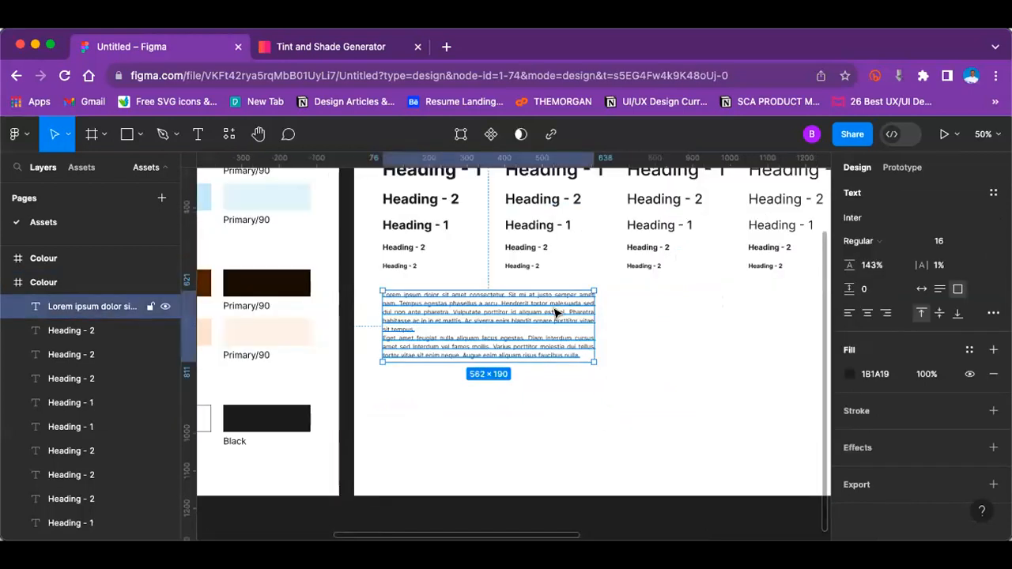
key(super+d)
drag(556, 314, 784, 309)
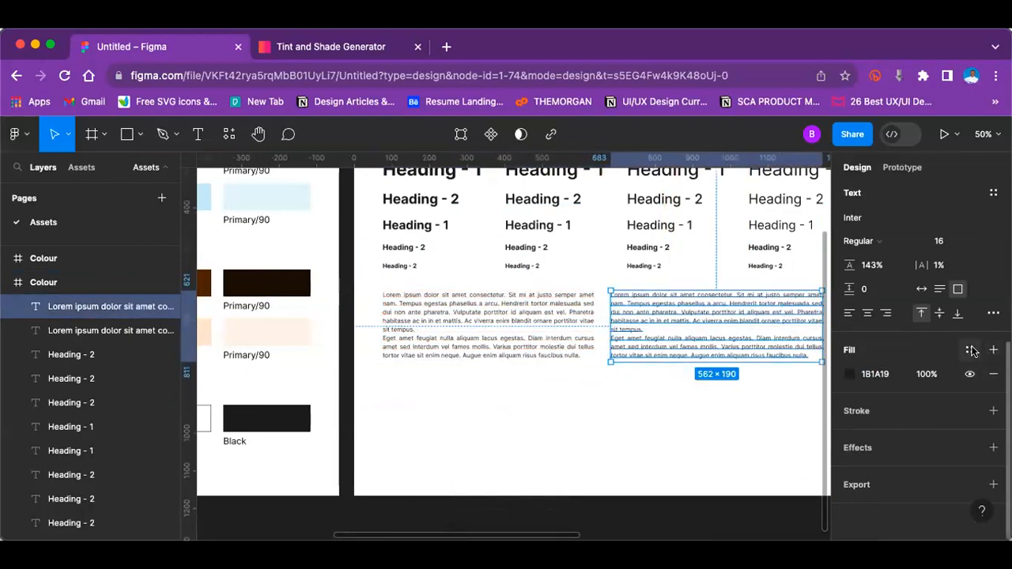
Step: Set the copied lorem ipsum block's alignment to left instead of justified
click(993, 313)
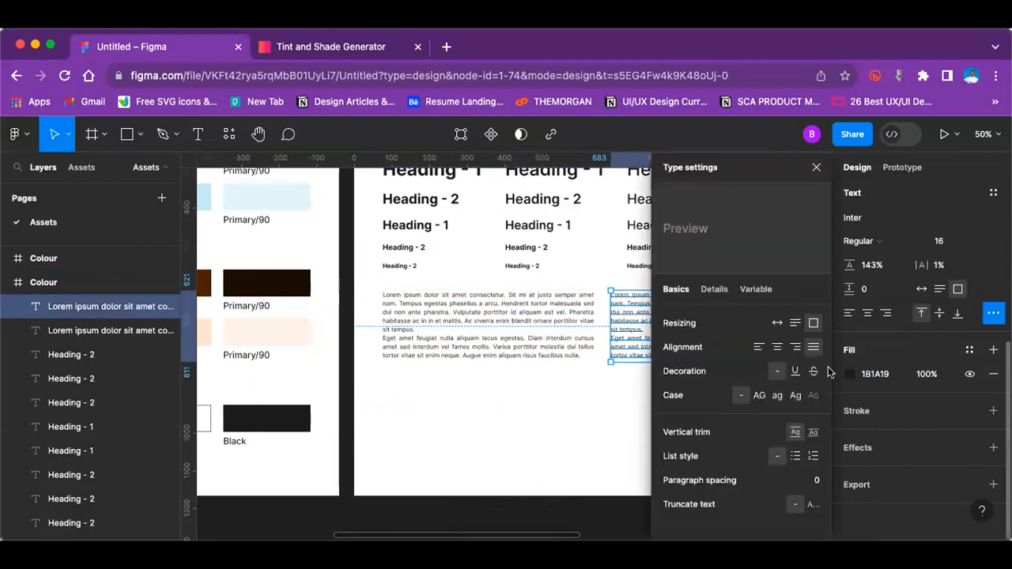
click(758, 347)
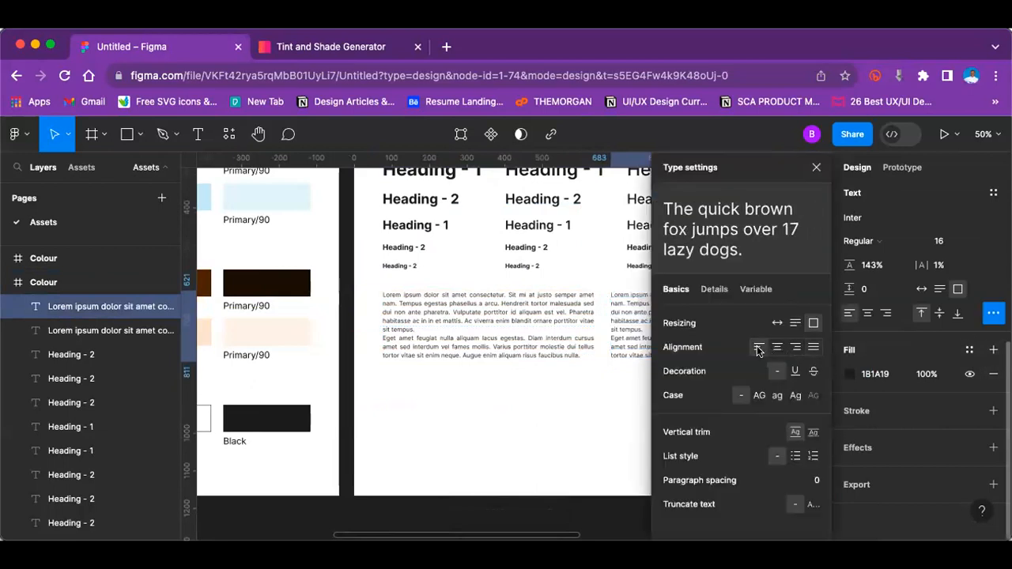
click(632, 408)
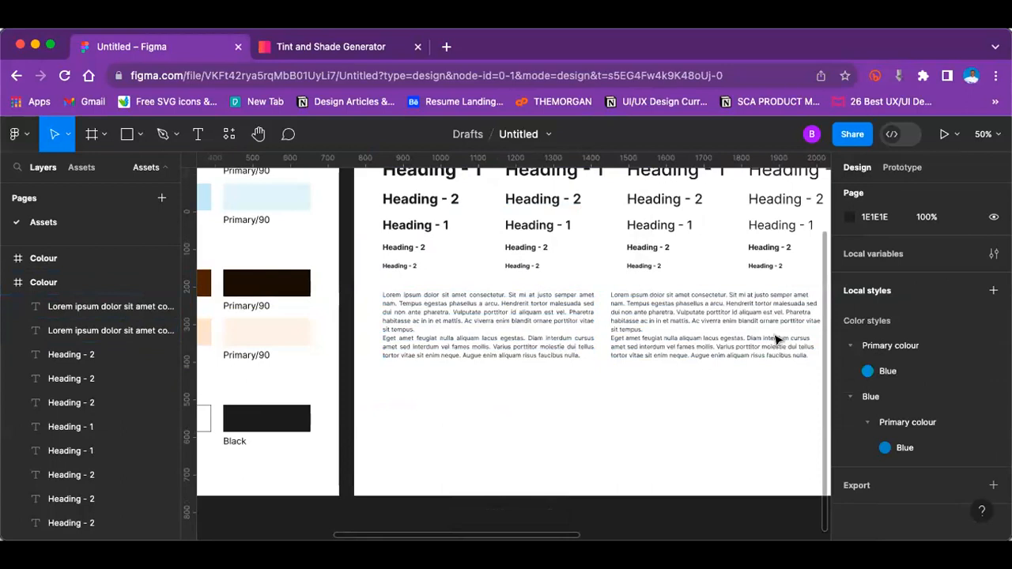
Step: Narrow the left-aligned lorem ipsum box slightly and extend its bottom edge to fit the rewrapped text
click(799, 327)
scroll(810, 327, right, 2)
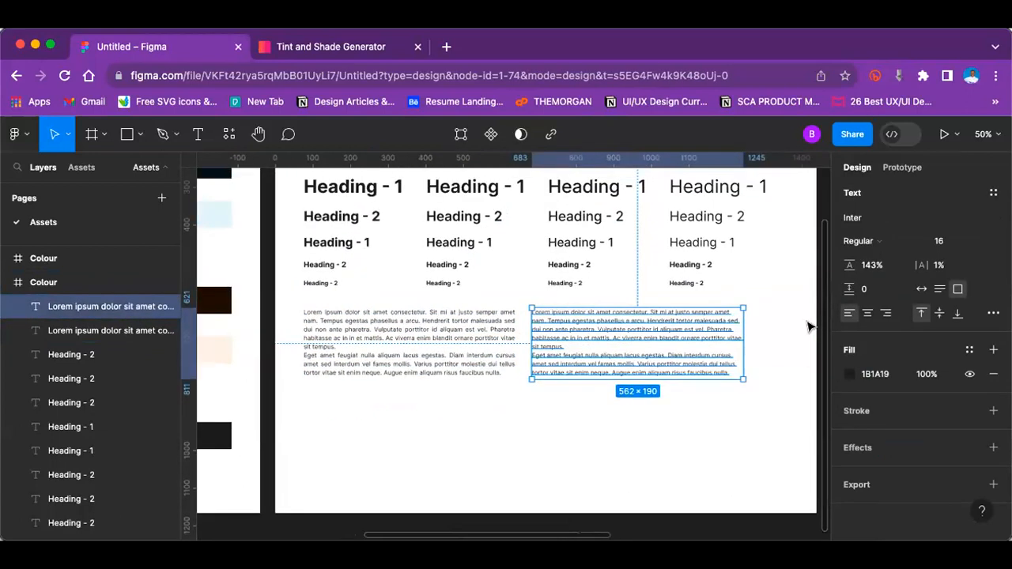
drag(735, 338, 727, 339)
drag(643, 373, 643, 389)
click(594, 472)
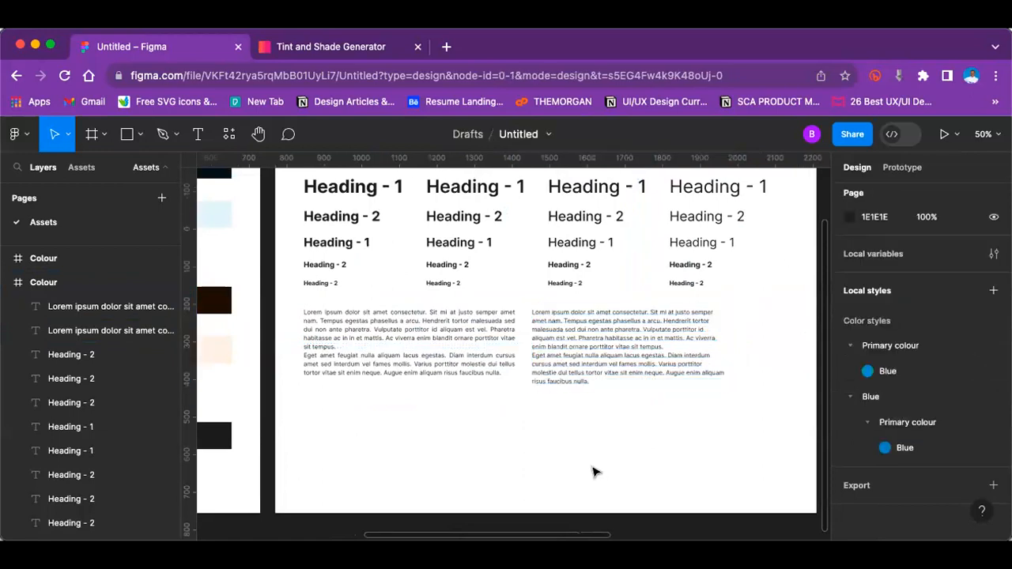
Step: Select the Medium-weight 48 px Heading - 1 in the original Typography frame
key(minus)
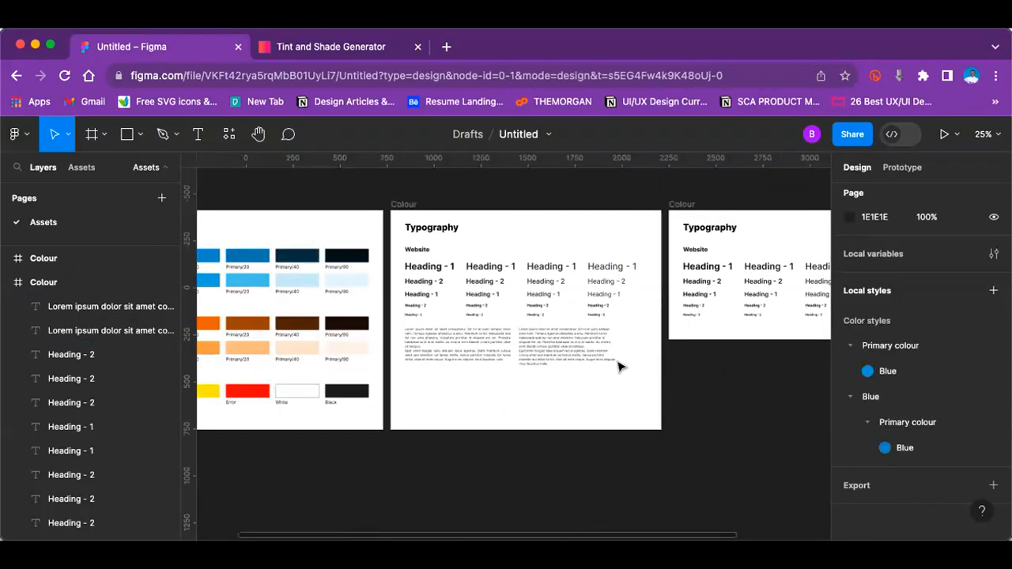
click(555, 261)
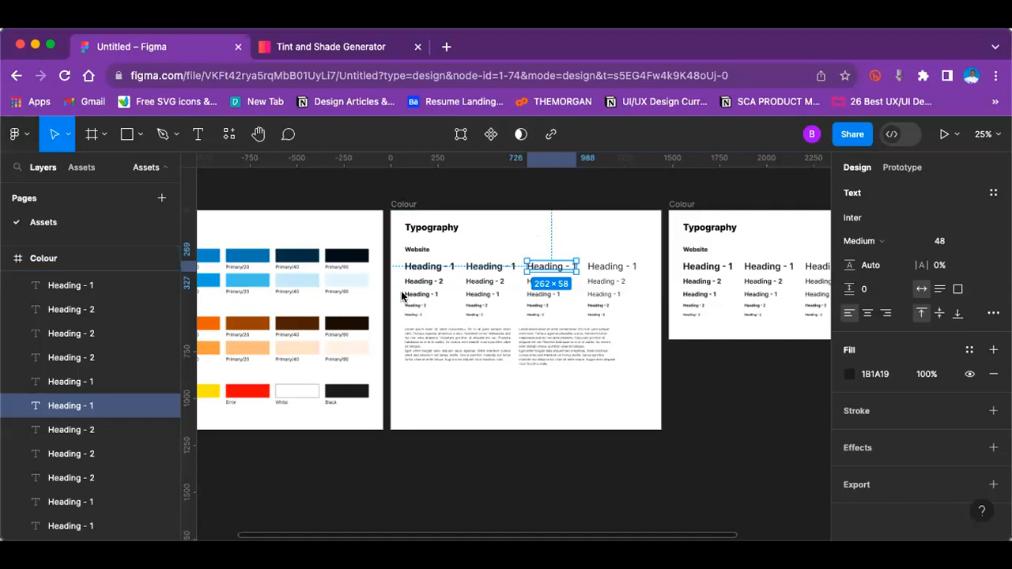
Step: Compare the original Typography frame with its duplicate and the Colour Pallets frame beside it
click(580, 441)
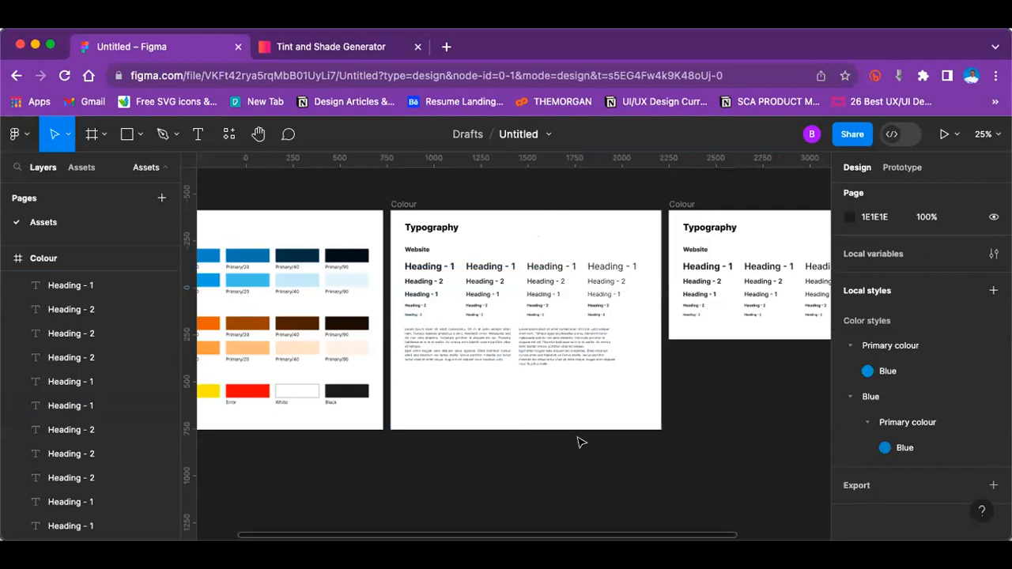
scroll(581, 443, right, 3)
scroll(581, 442, down, 1)
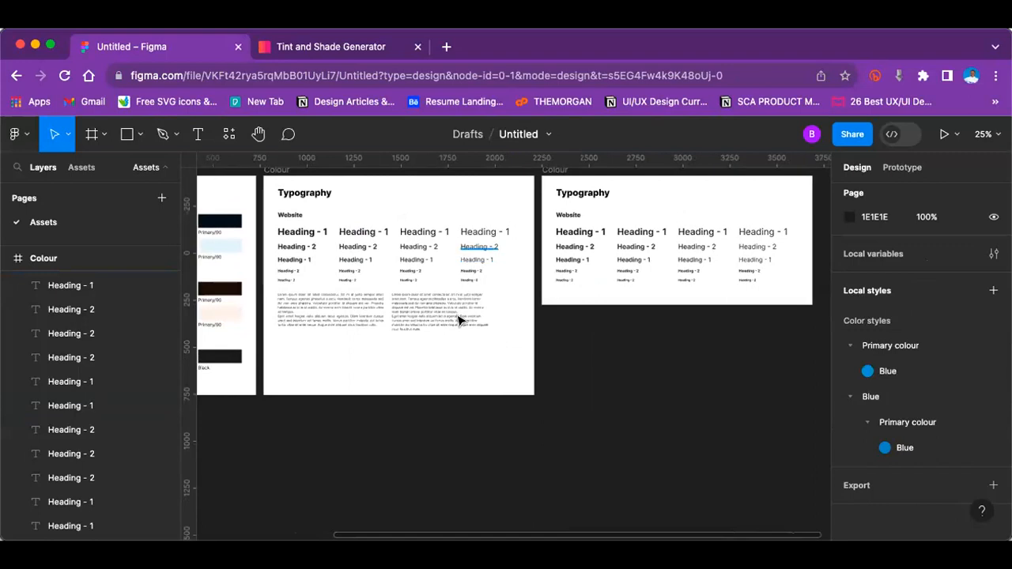
scroll(538, 328, right, 2)
scroll(538, 327, up, 2)
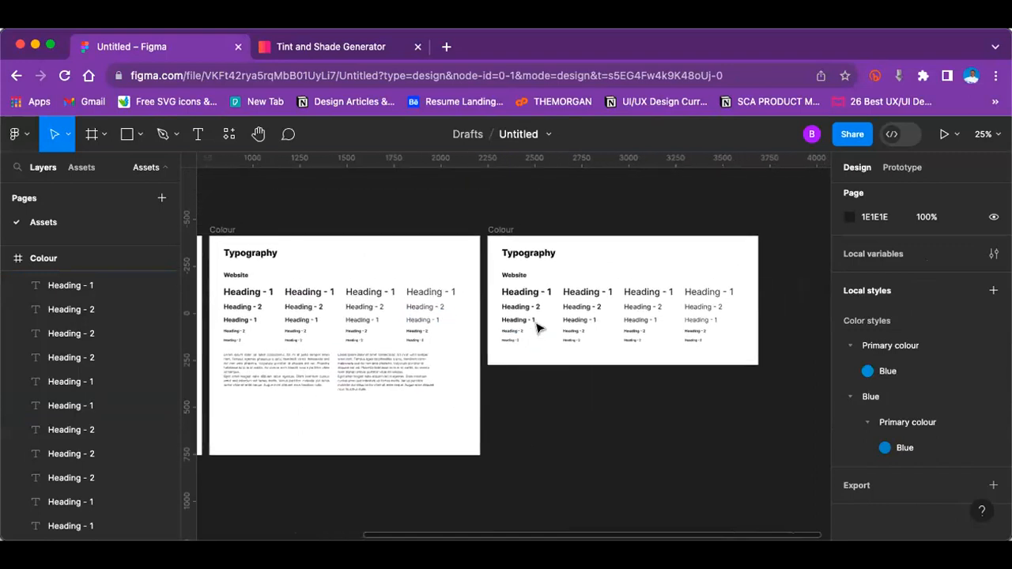
key(shift+equal)
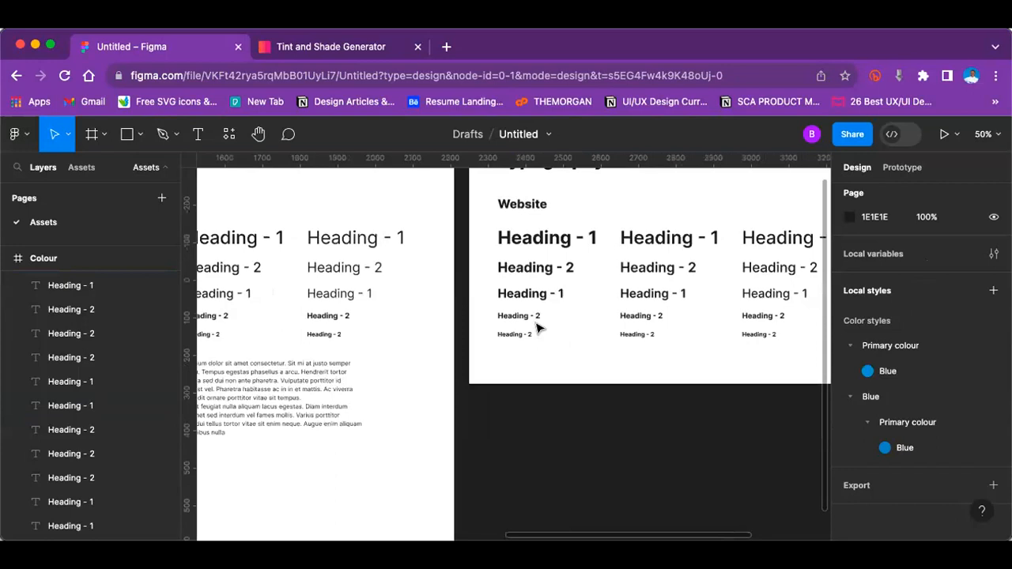
scroll(537, 327, up, 1)
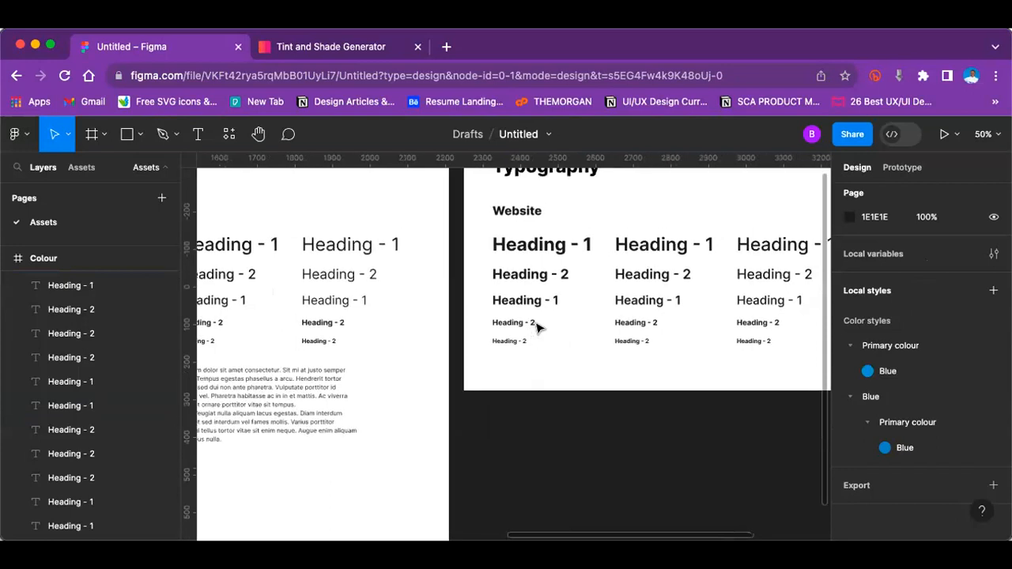
scroll(538, 327, left, 5)
scroll(475, 301, left, 8)
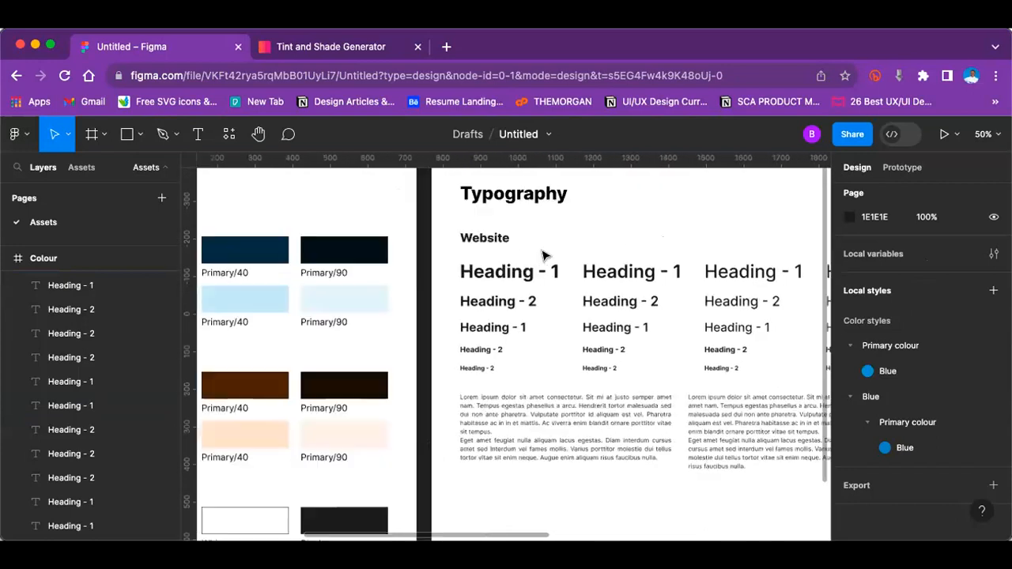
scroll(544, 254, down, 1)
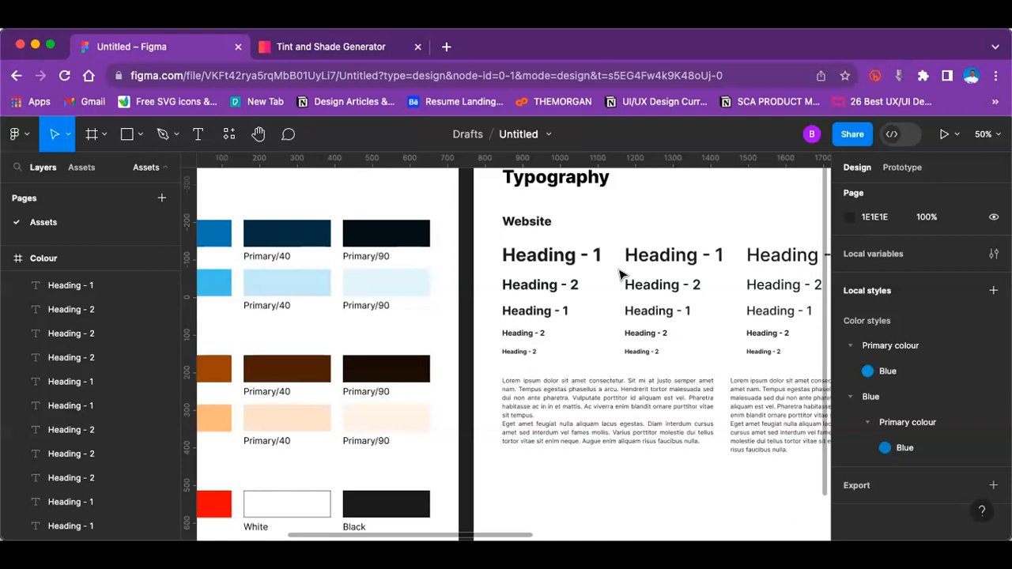
key(minus)
scroll(621, 275, right, 5)
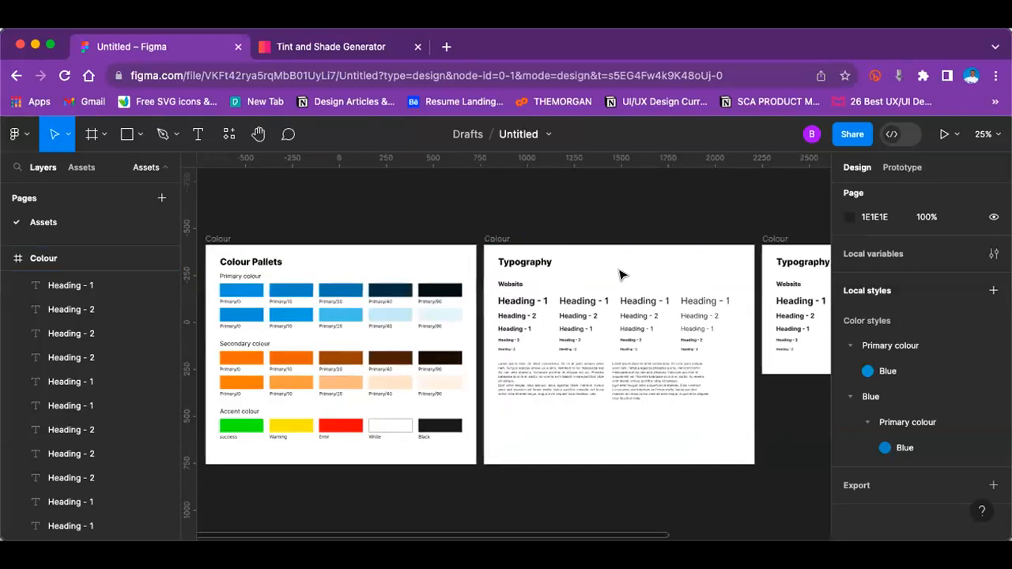
Step: Rename the duplicated Typography frame, the one without body text, as Icons
scroll(621, 275, right, 2)
key(plus)
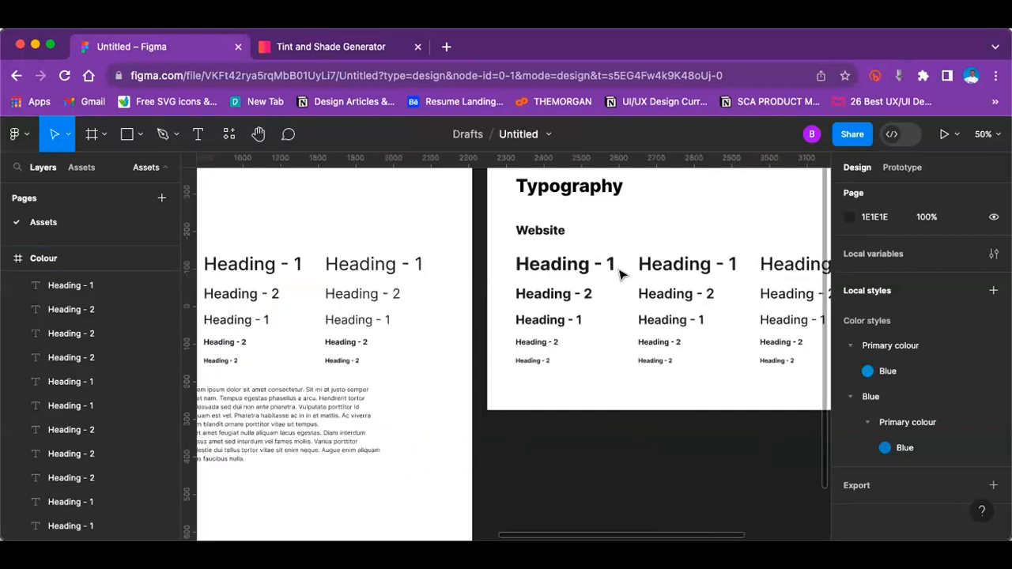
scroll(620, 274, right, 4)
scroll(621, 274, up, 2)
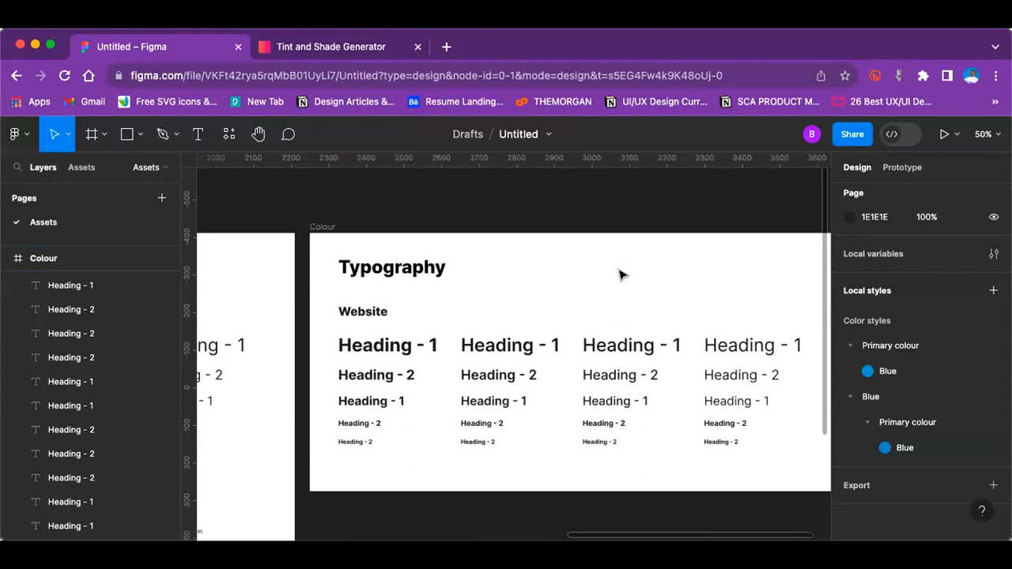
click(322, 228)
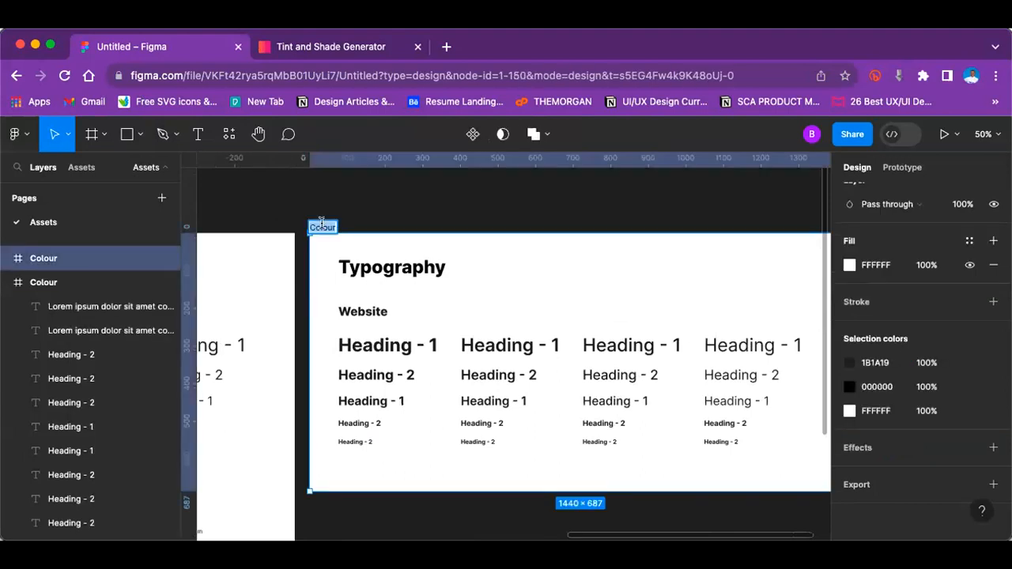
double_click(321, 222)
text(Icons)
click(458, 223)
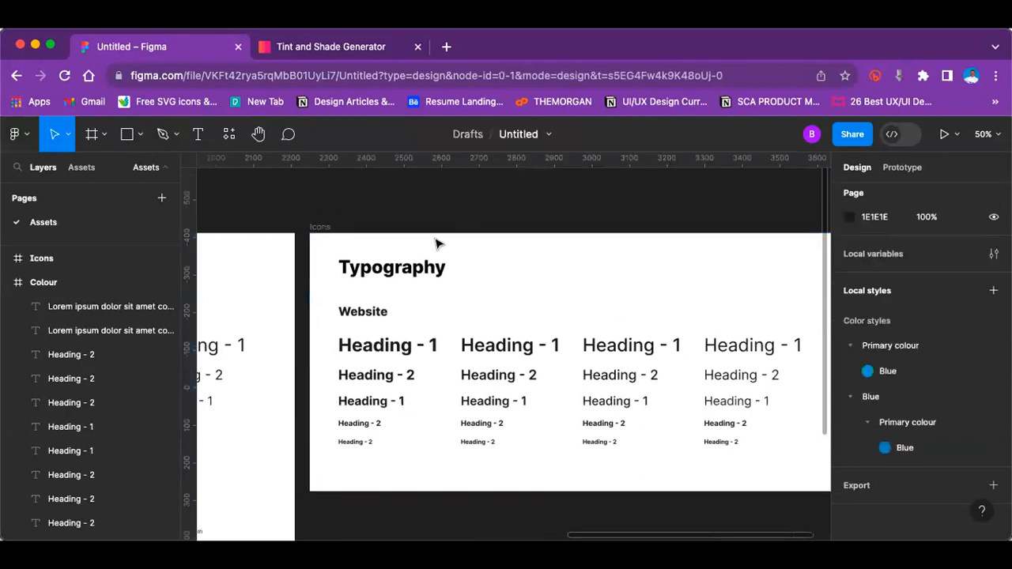
Step: Replace the Typography title text inside the Icons frame with "Icons"
double_click(378, 265)
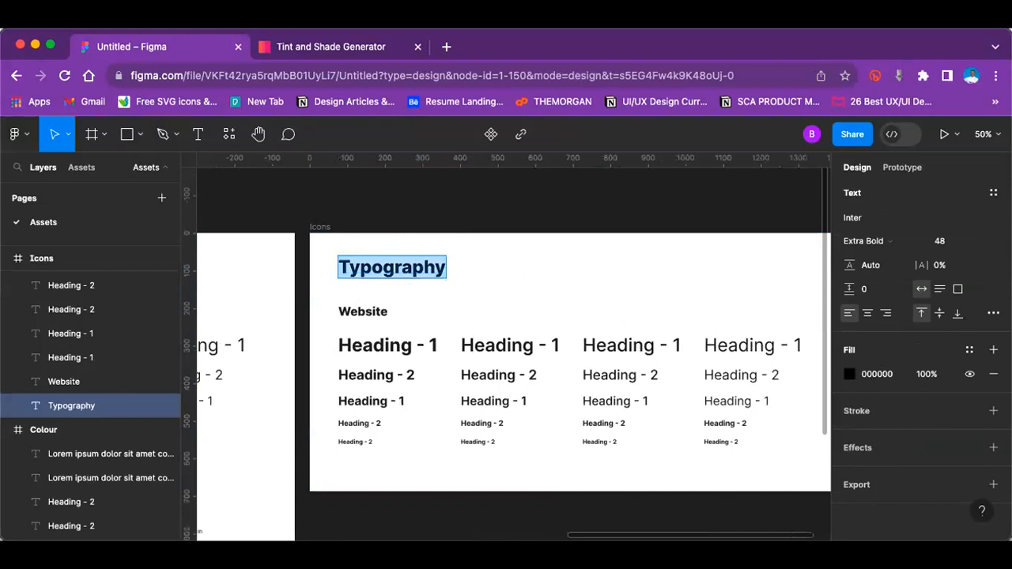
text(Icons)
key(Escape)
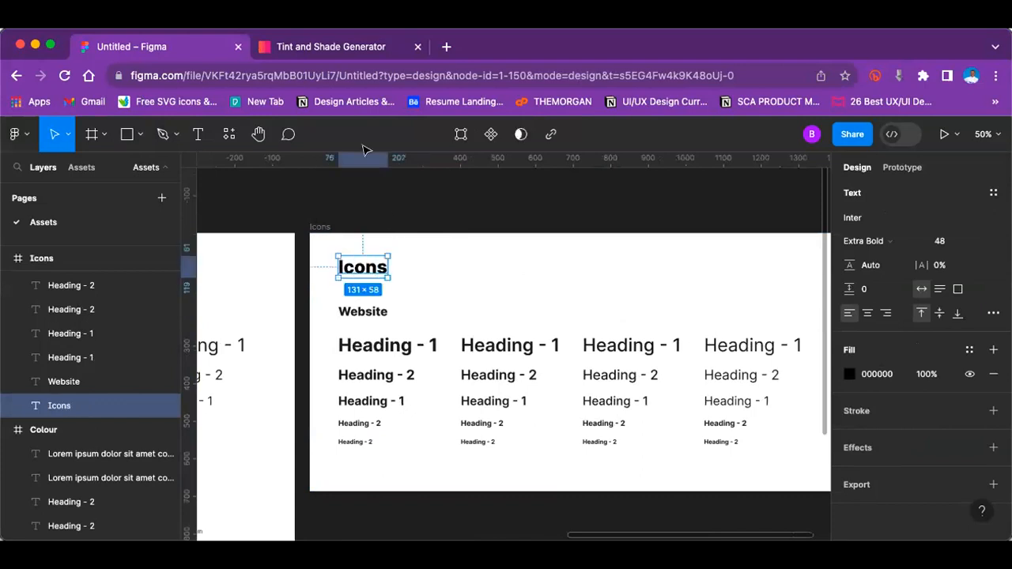
Step: Open figma.com in the browser tab that holds the Tint and Shade Generator
click(336, 47)
click(265, 76)
text(fi)
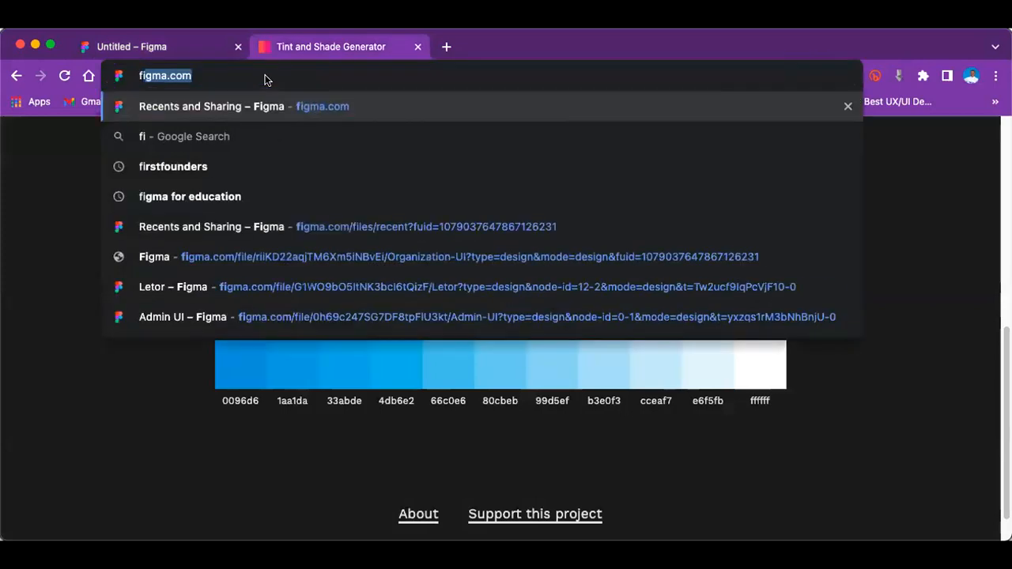
key(Return)
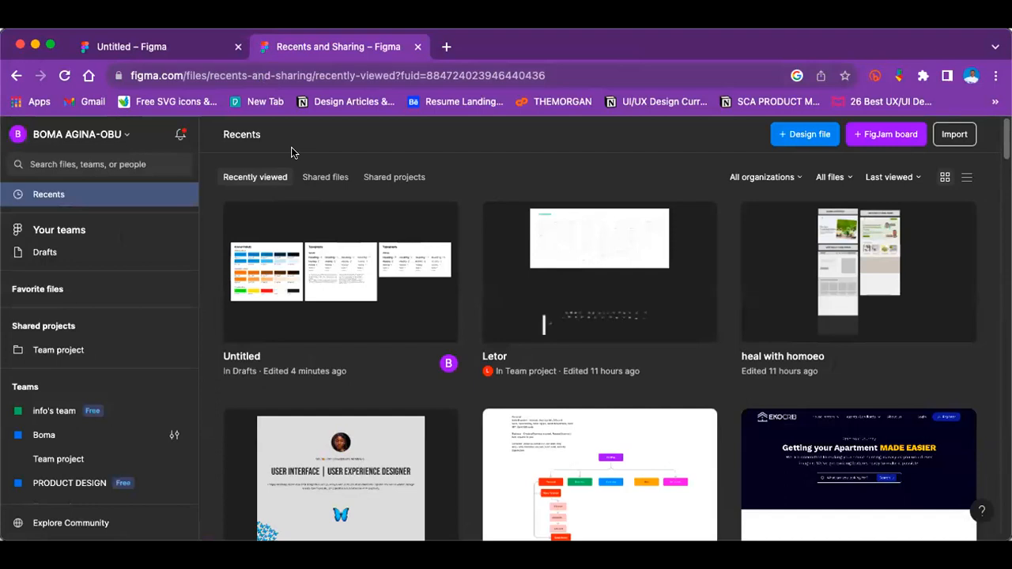
Step: Load the Eva Icons website, akveo.github.io/eva-icons, in place of the Figma recent files page
click(332, 75)
text(akveo.github.io/eva-icons/)
key(Return)
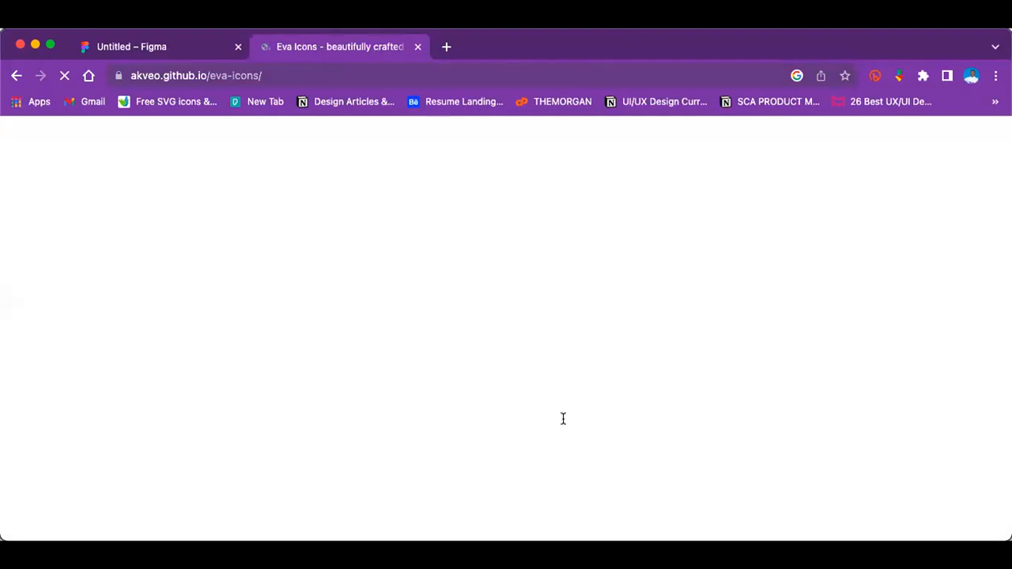
Step: Open figma.com in a new browser tab and return to the Eva Icons page
key(super+t)
click(490, 45)
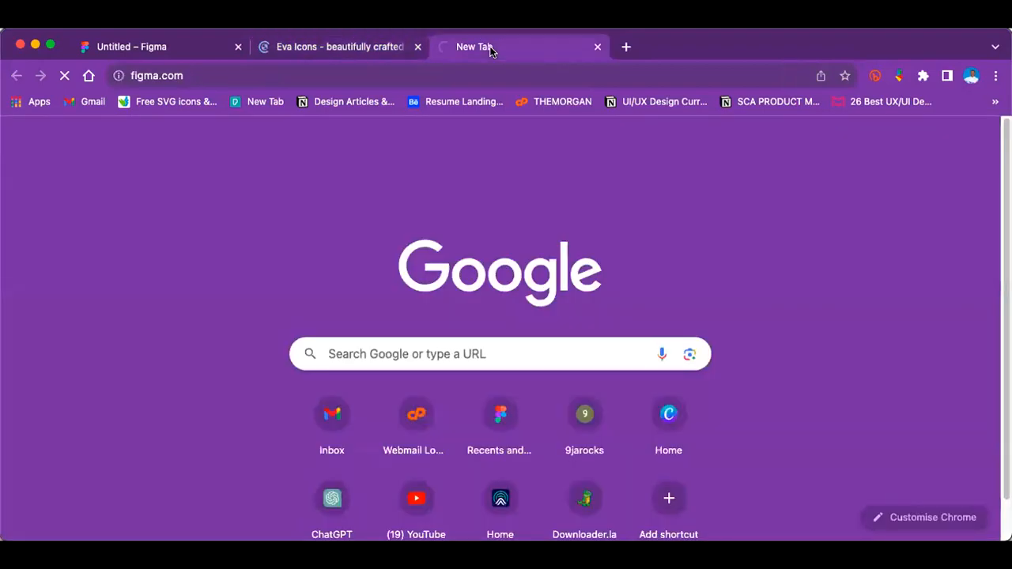
click(366, 47)
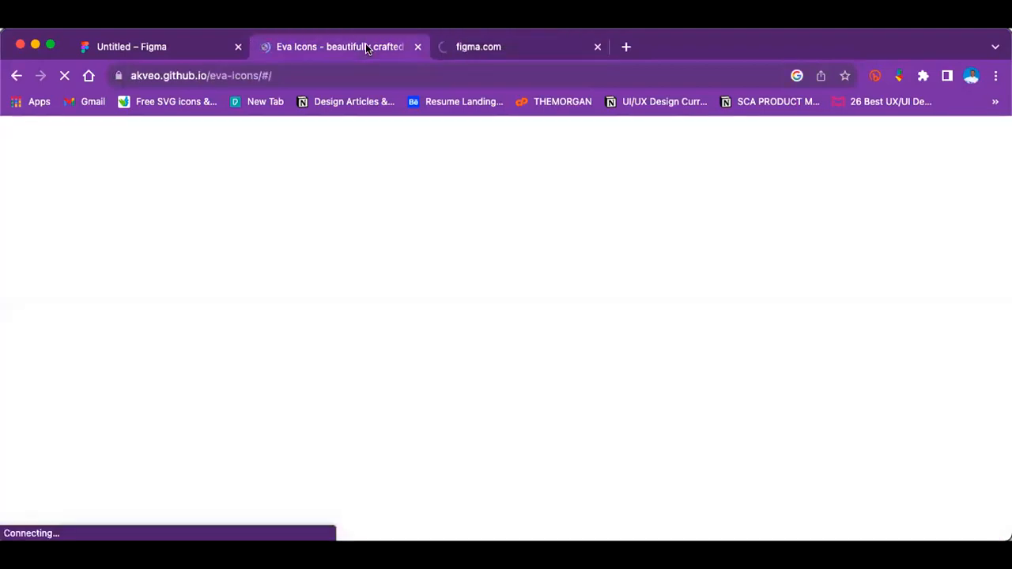
Step: Check the Eva Icons page and its web address, and glance back at the Icons frame in the Figma file
scroll(259, 258, down, 3)
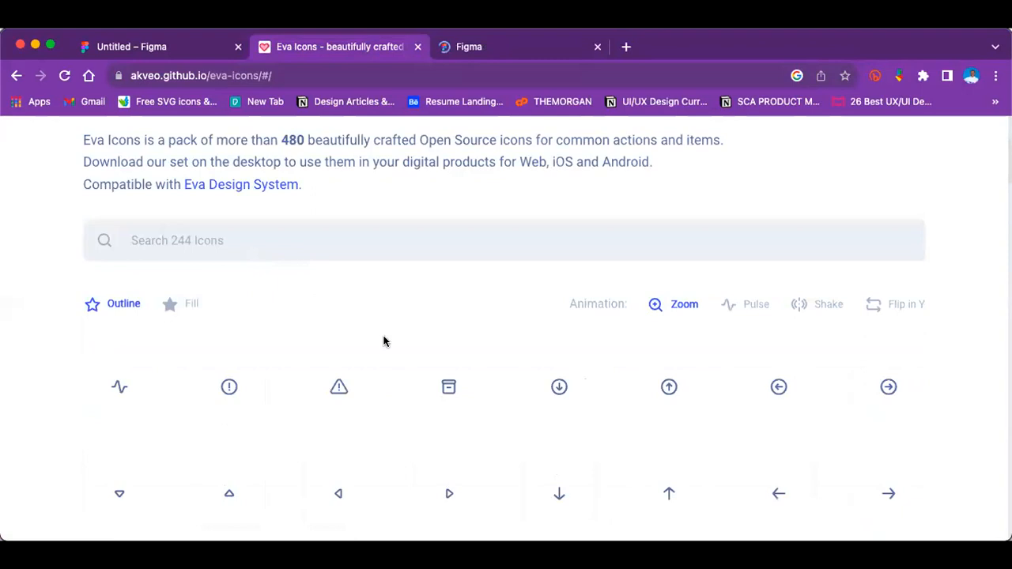
scroll(230, 190, up, 3)
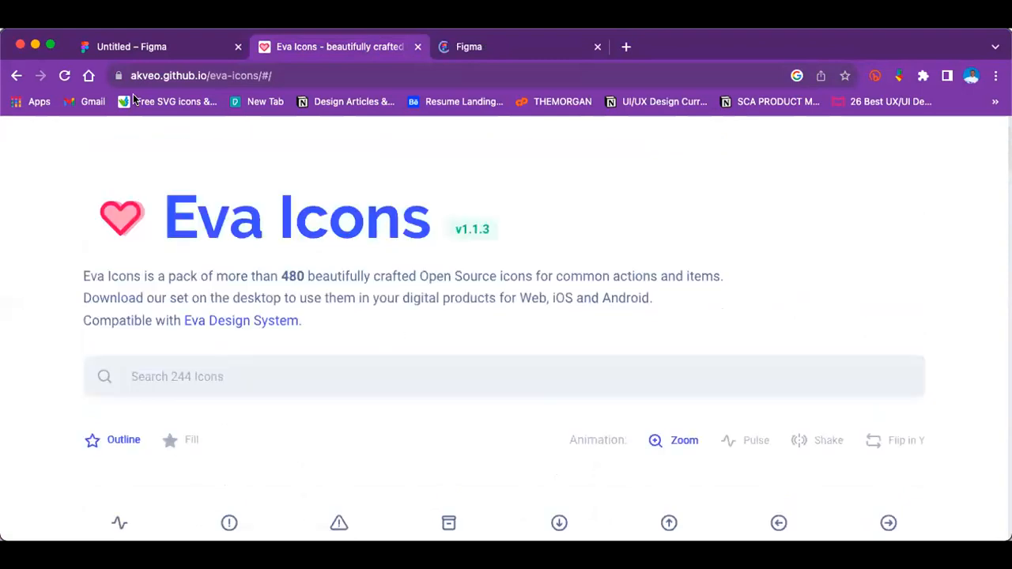
click(245, 76)
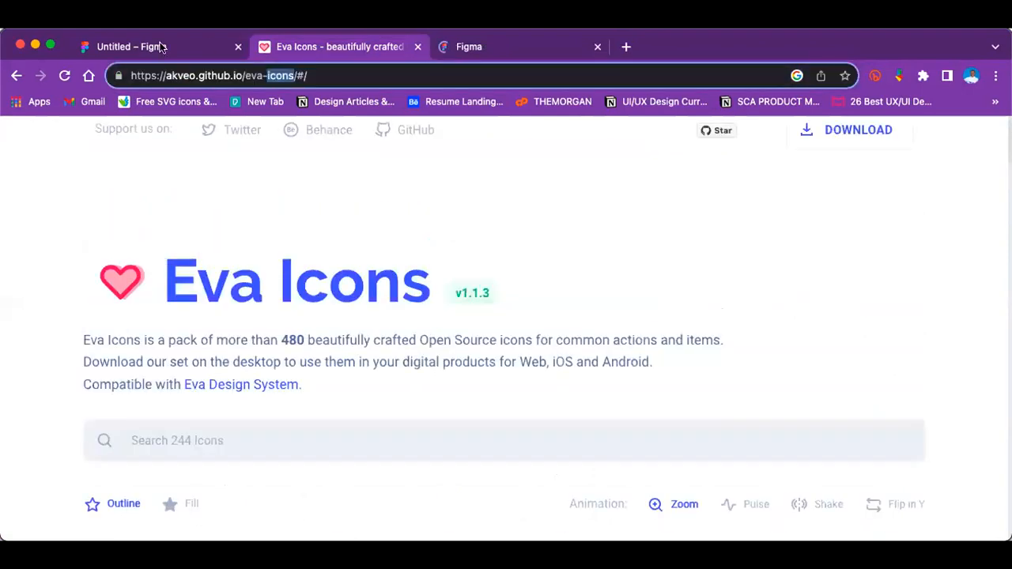
click(161, 46)
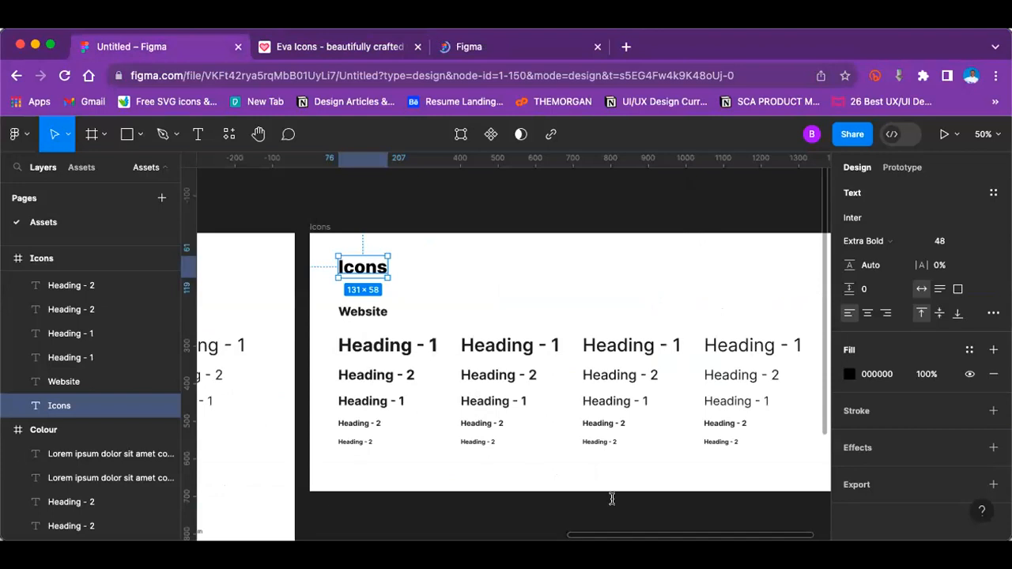
click(326, 47)
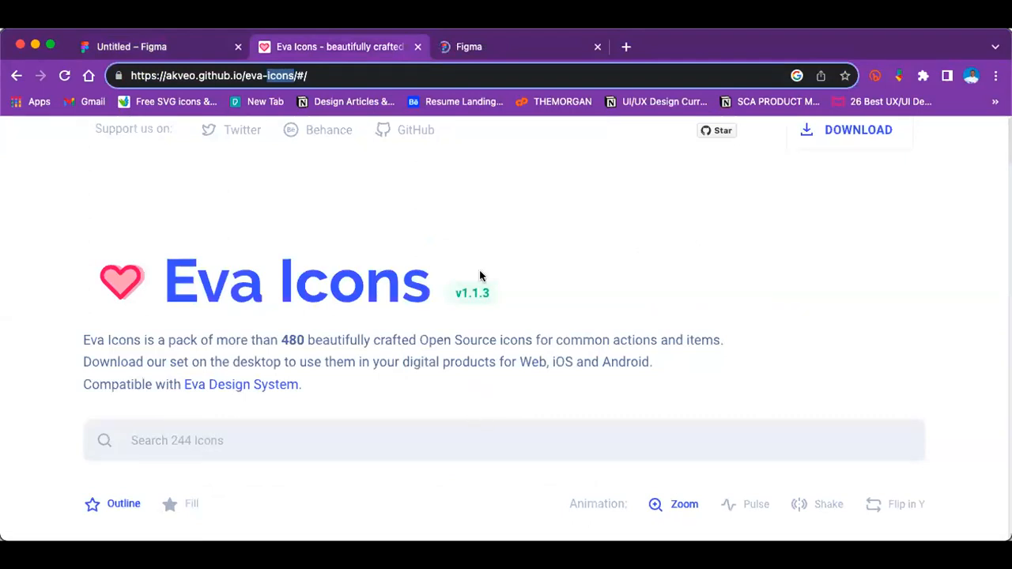
click(259, 233)
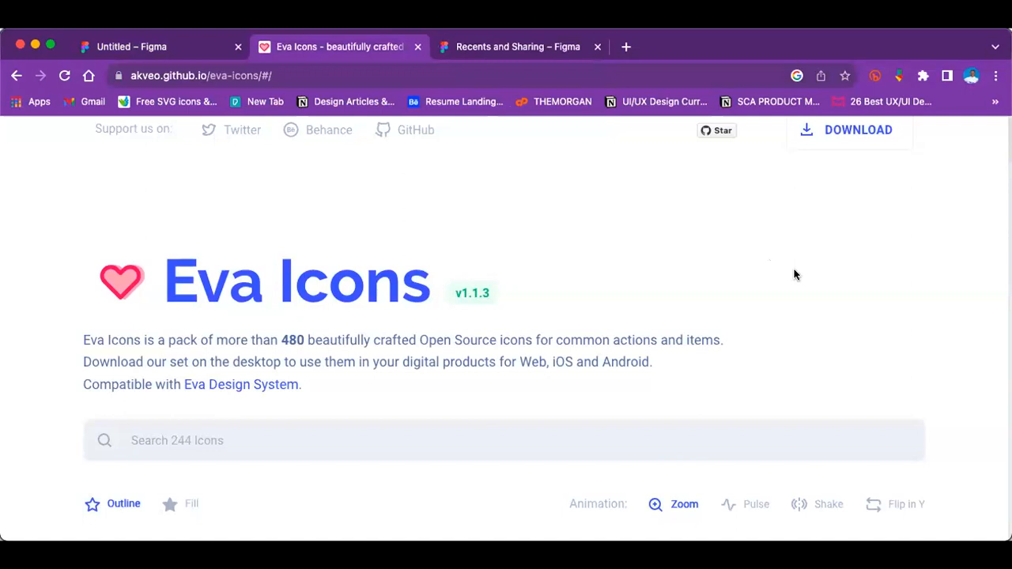
Step: Look through the complete Eva Icons outline catalogue and return to its first rows
scroll(417, 370, down, 1)
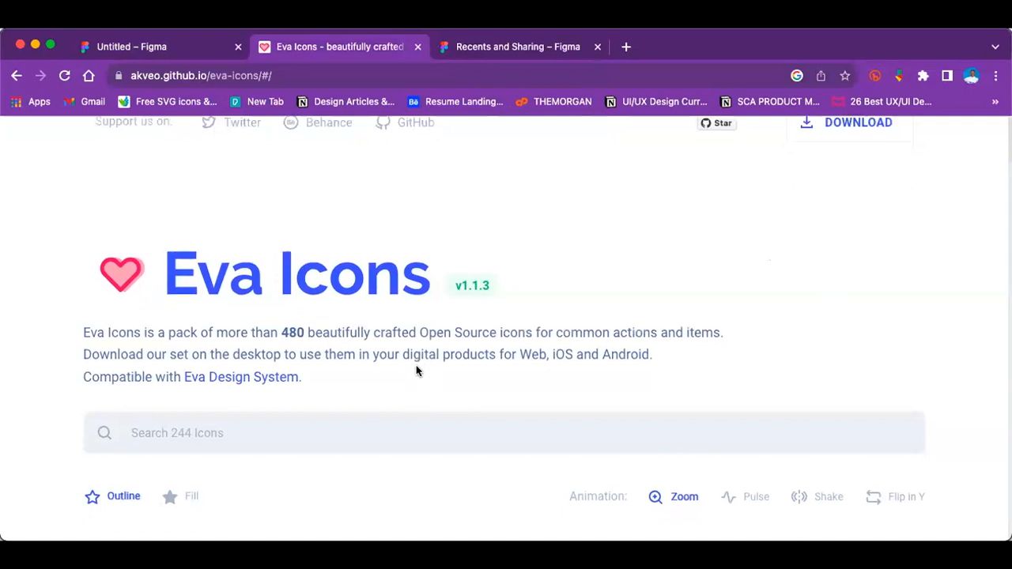
scroll(418, 370, down, 2)
scroll(416, 366, down, 10)
scroll(416, 369, down, 12)
scroll(416, 362, down, 10)
scroll(445, 331, down, 10)
scroll(445, 331, up, 15)
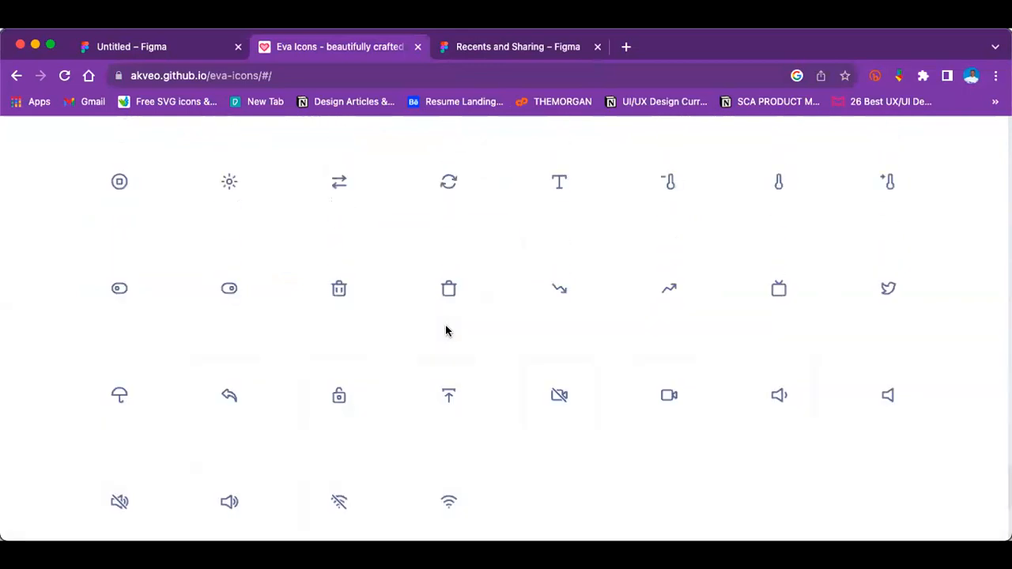
scroll(445, 330, up, 10)
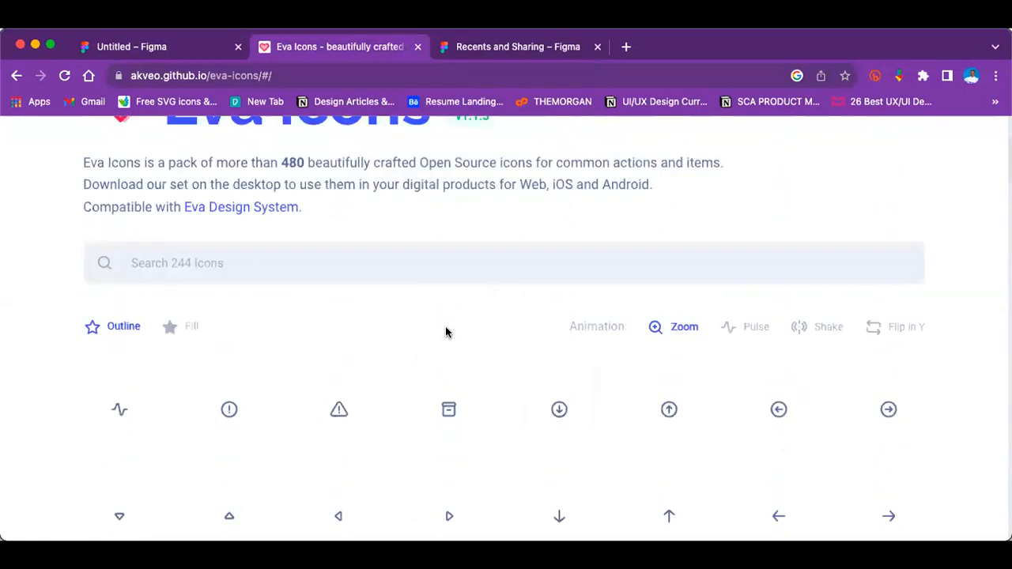
scroll(304, 325, down, 2)
scroll(302, 329, up, 2)
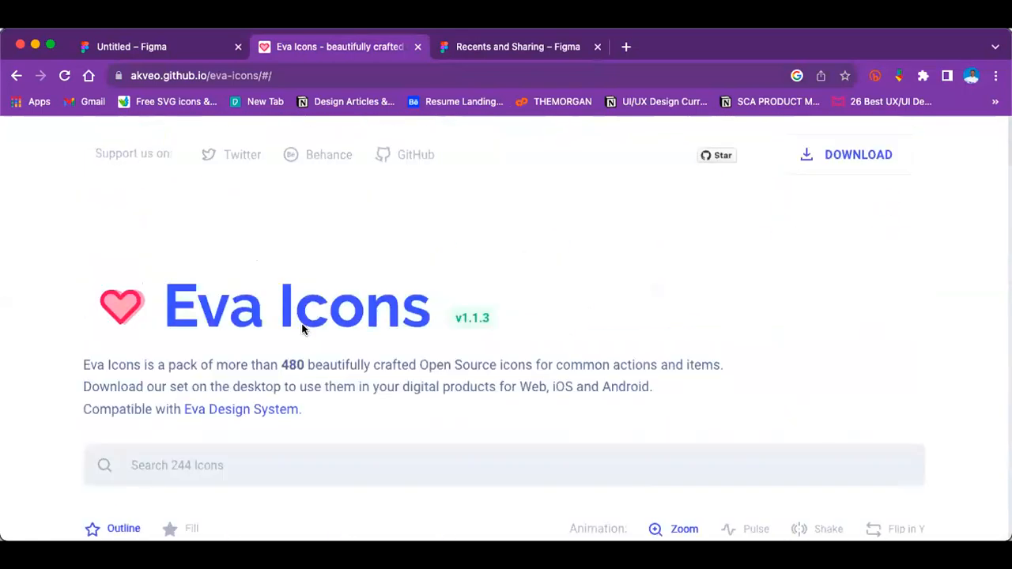
scroll(302, 329, down, 1)
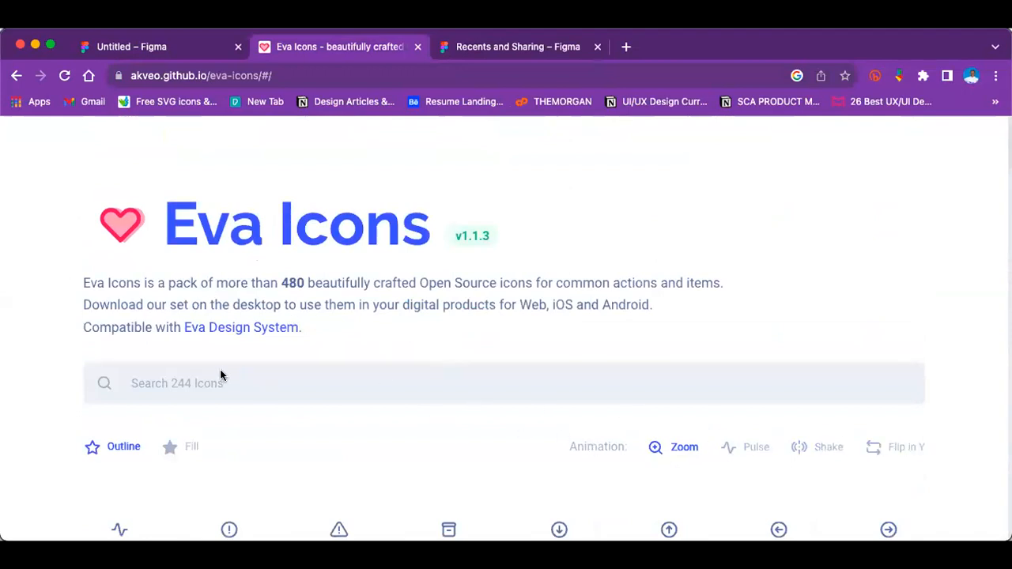
scroll(221, 376, down, 2)
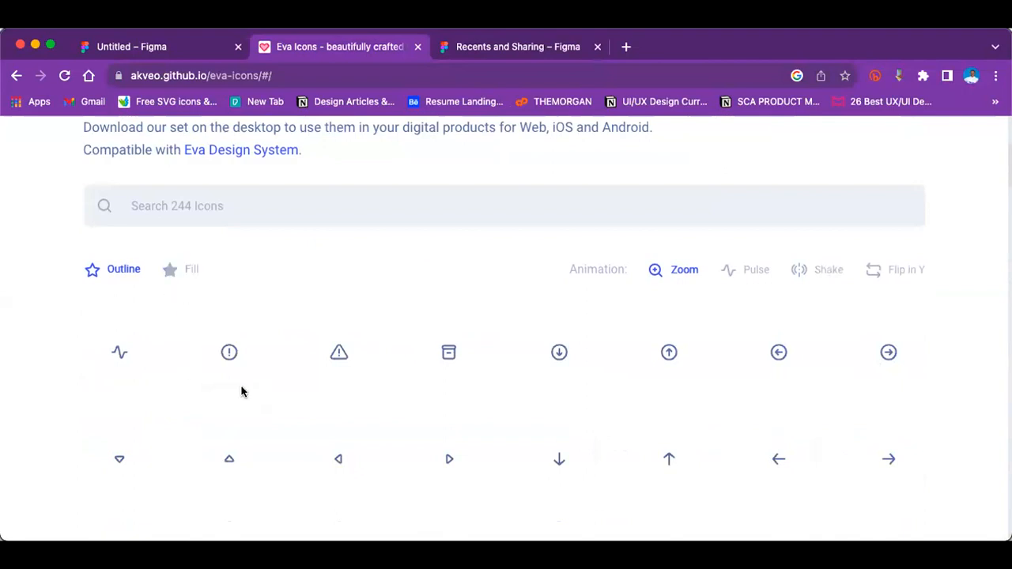
Step: View the download formats of the alert-triangle-outline icon and download the alert-circle-outline icon as SVG
click(340, 352)
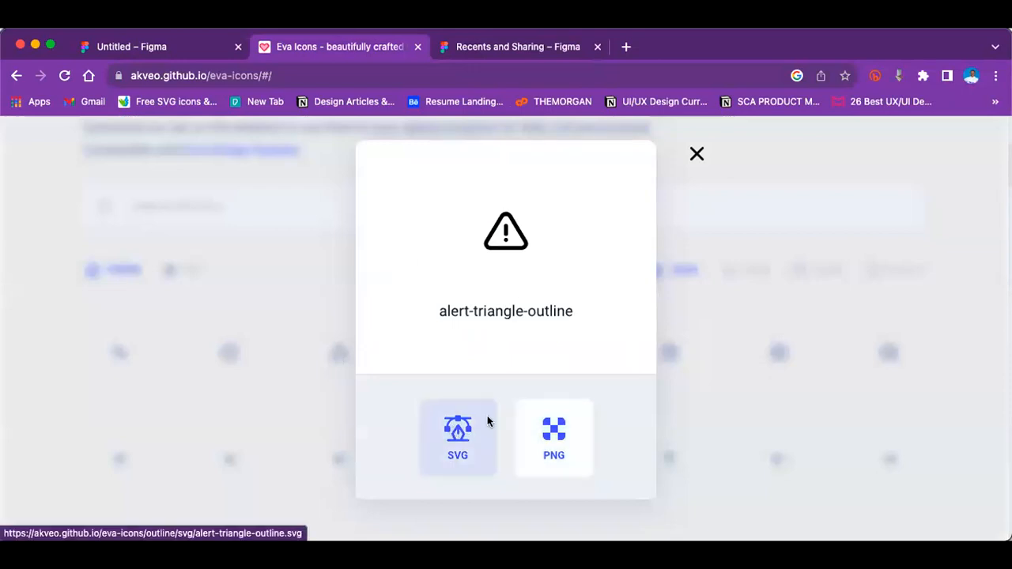
click(930, 257)
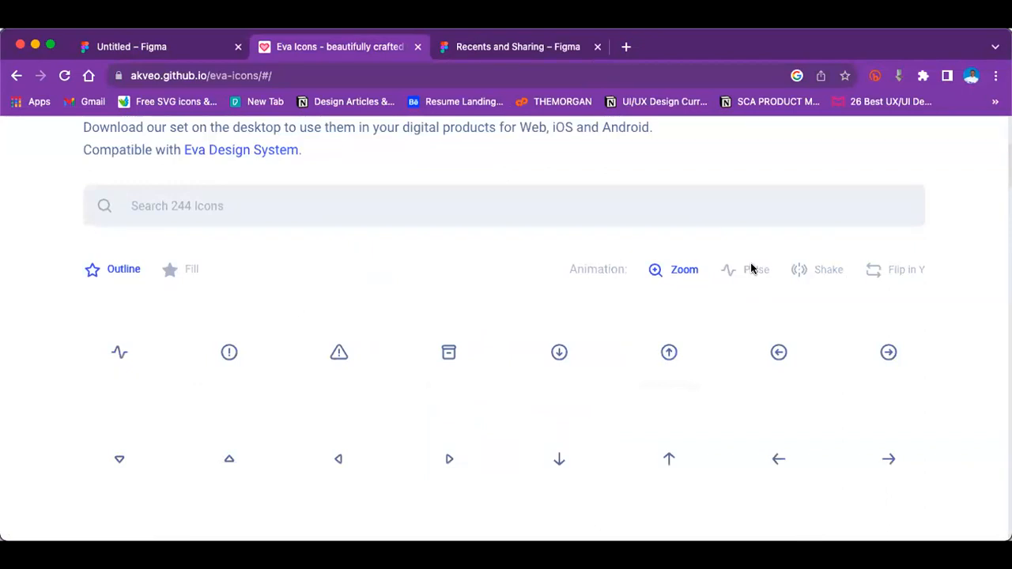
click(227, 354)
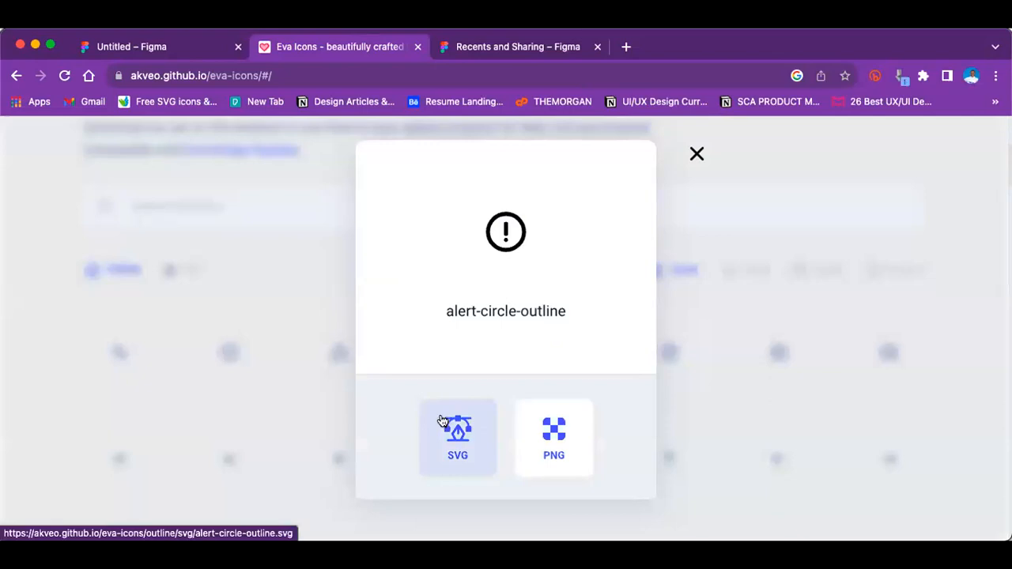
click(699, 156)
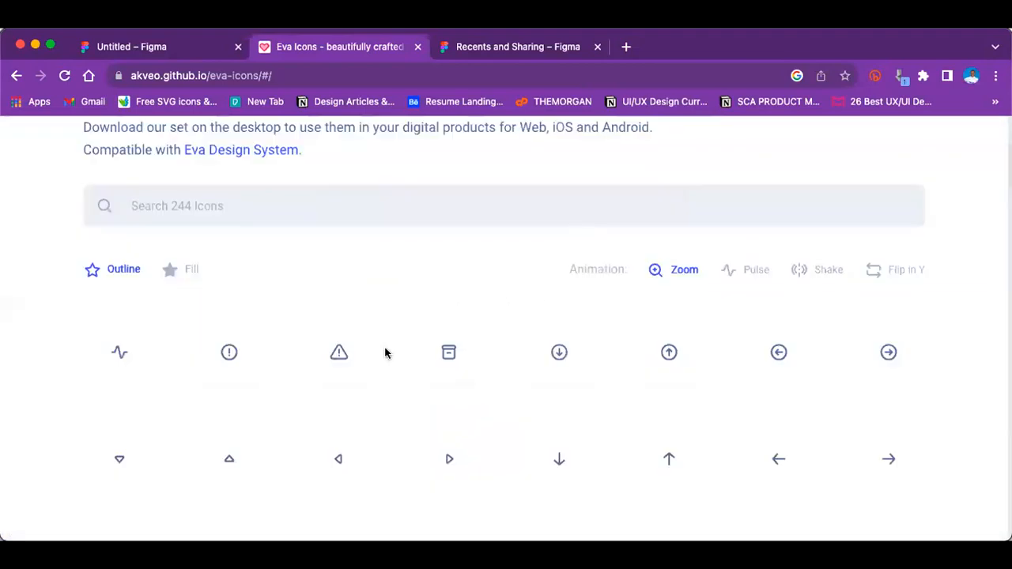
Step: View the download formats of the alert-triangle-outline and arrow-ios-forward-outline icons, closing each preview
click(345, 363)
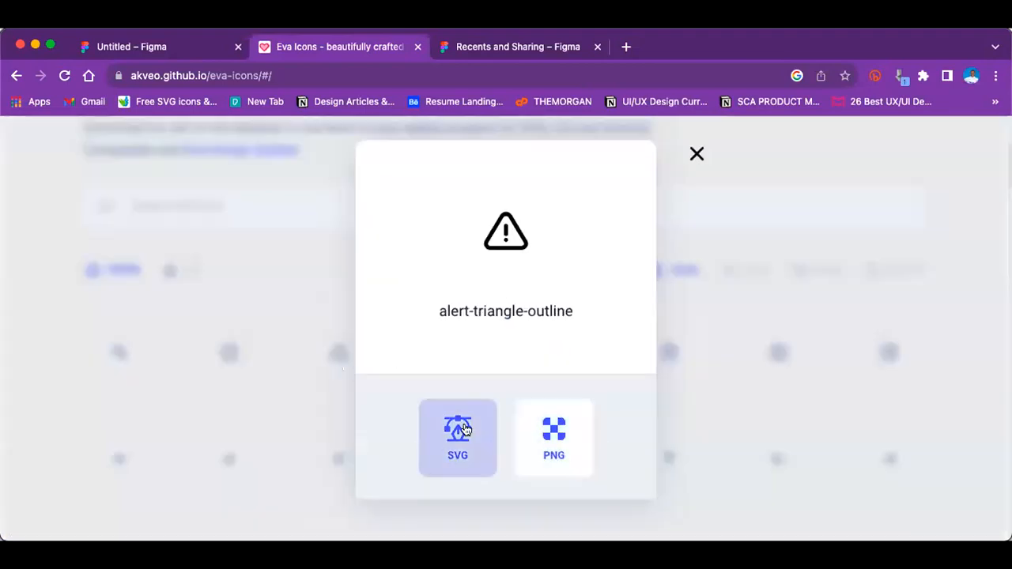
click(696, 155)
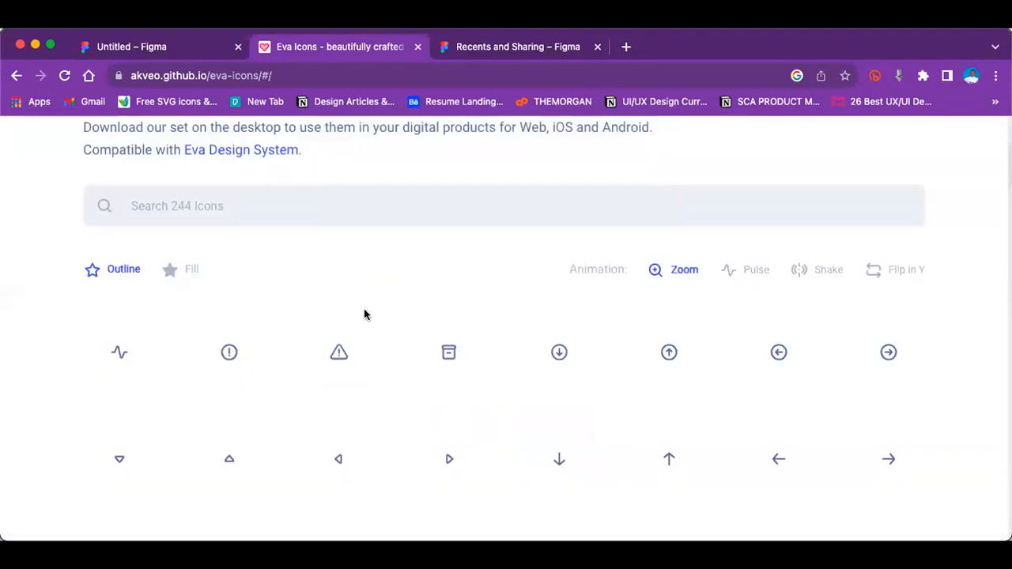
scroll(496, 377, down, 2)
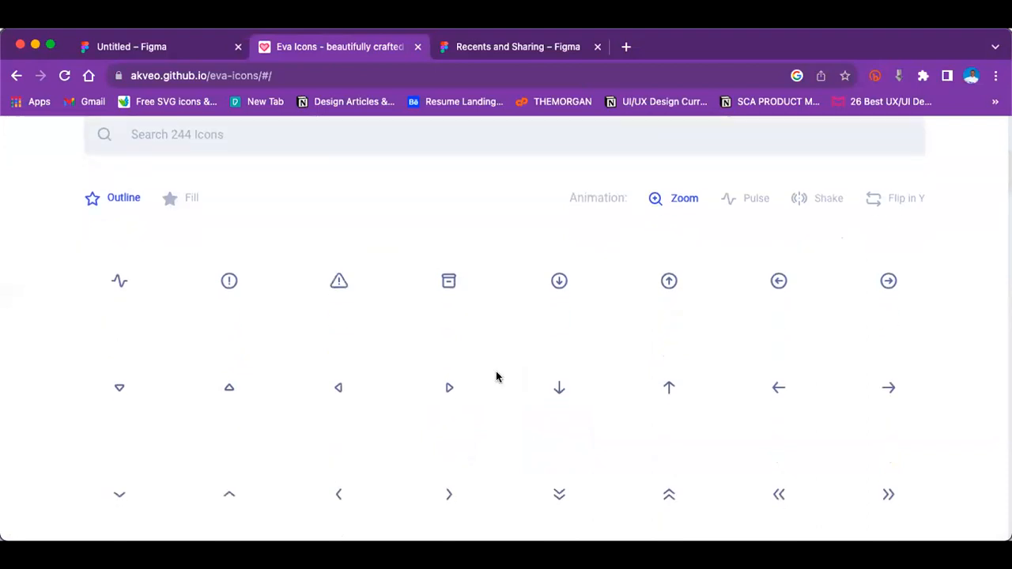
scroll(496, 377, down, 4)
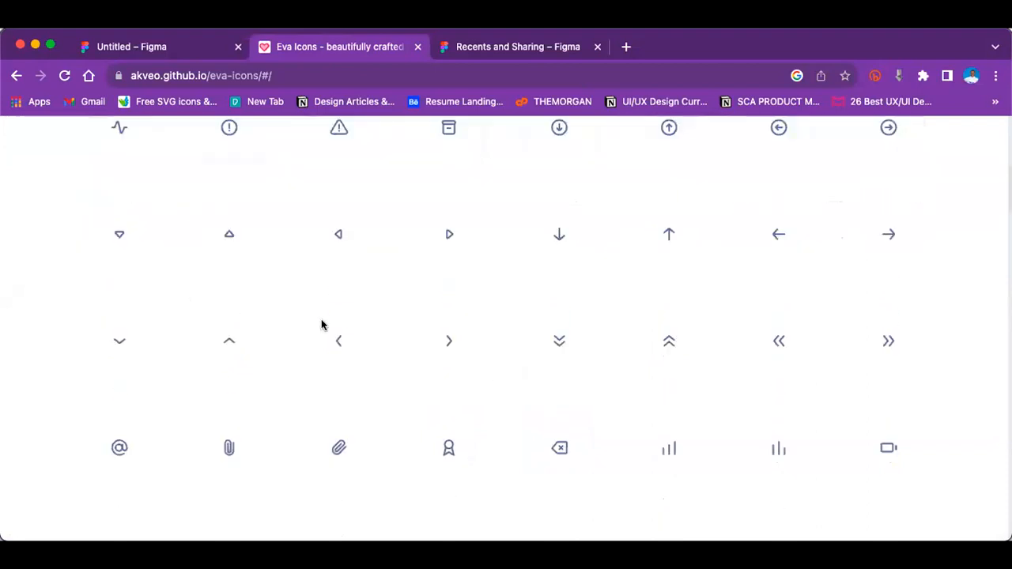
click(456, 343)
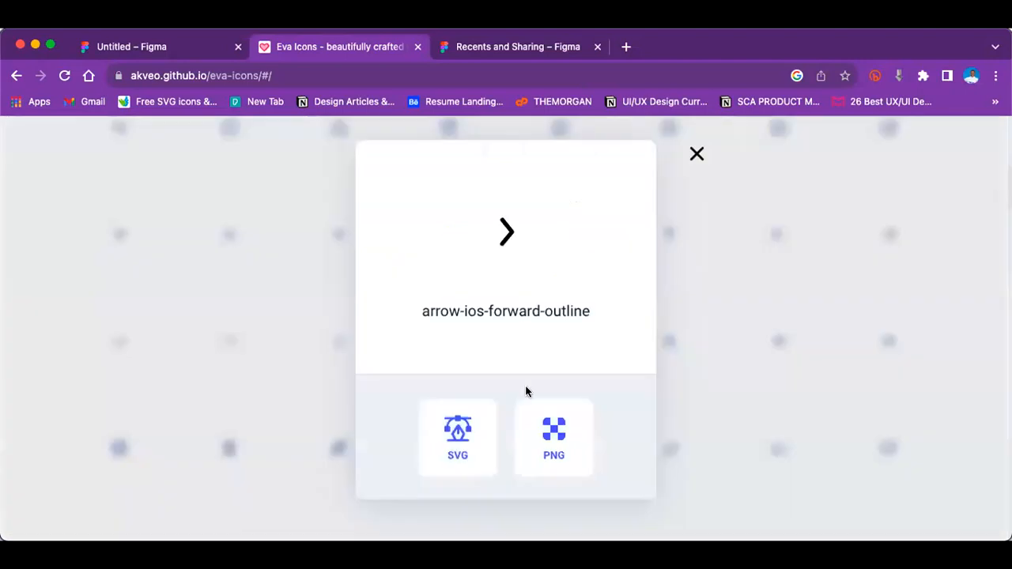
click(698, 155)
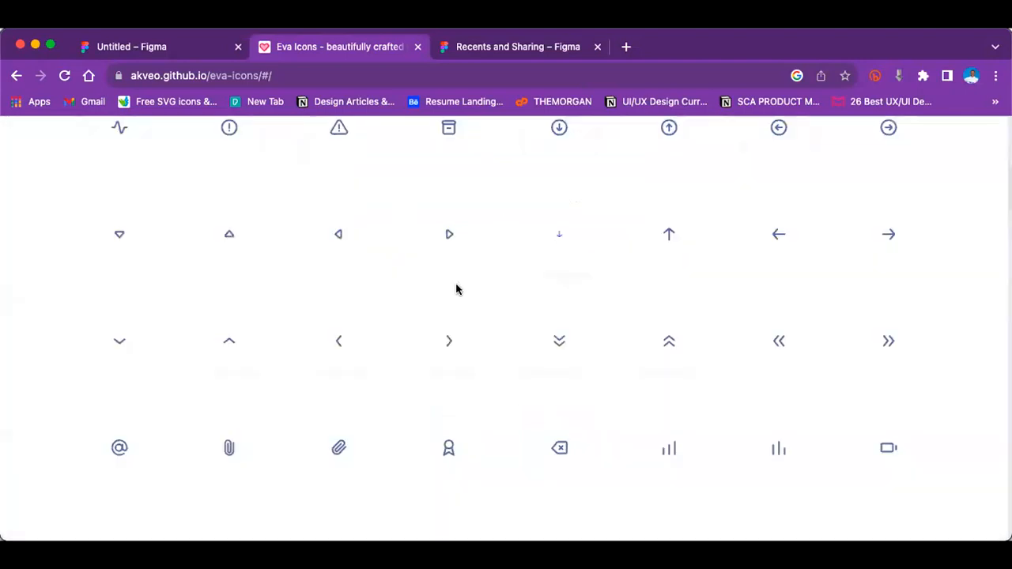
Step: Look through the rows of outline icons in the Eva Icons catalogue and return to the page's beginning
scroll(436, 311, down, 10)
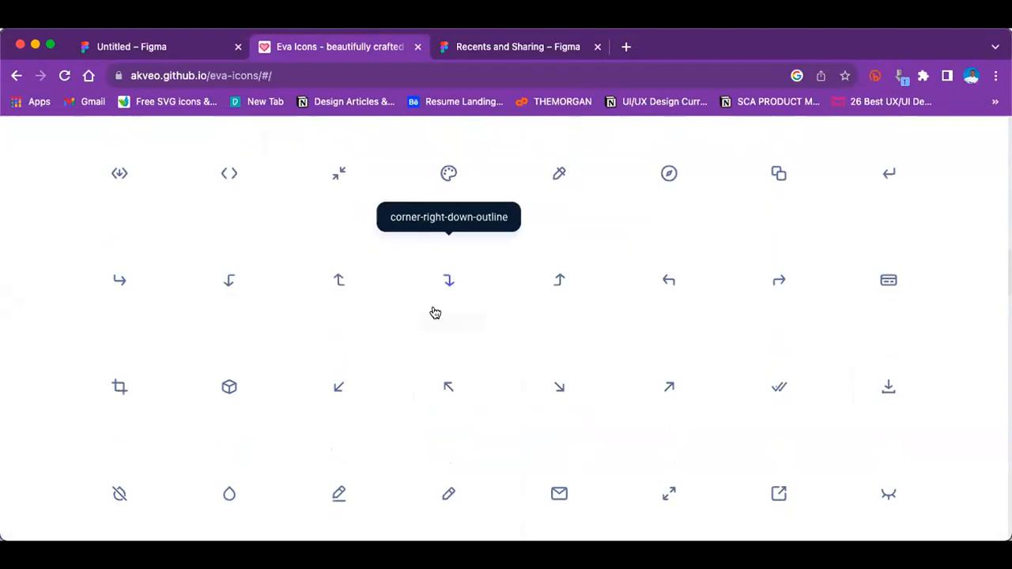
scroll(266, 330, up, 6)
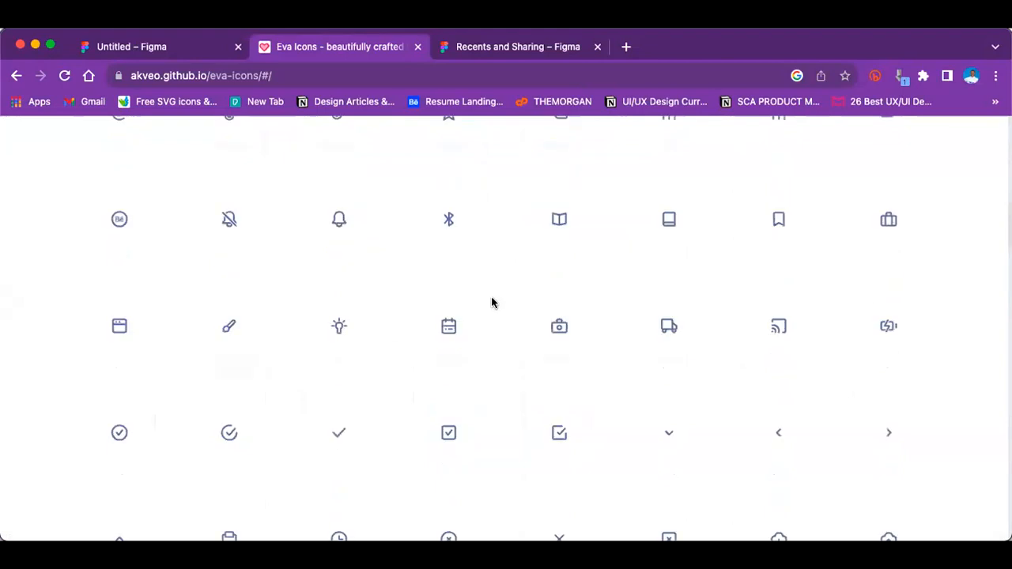
scroll(491, 303, up, 8)
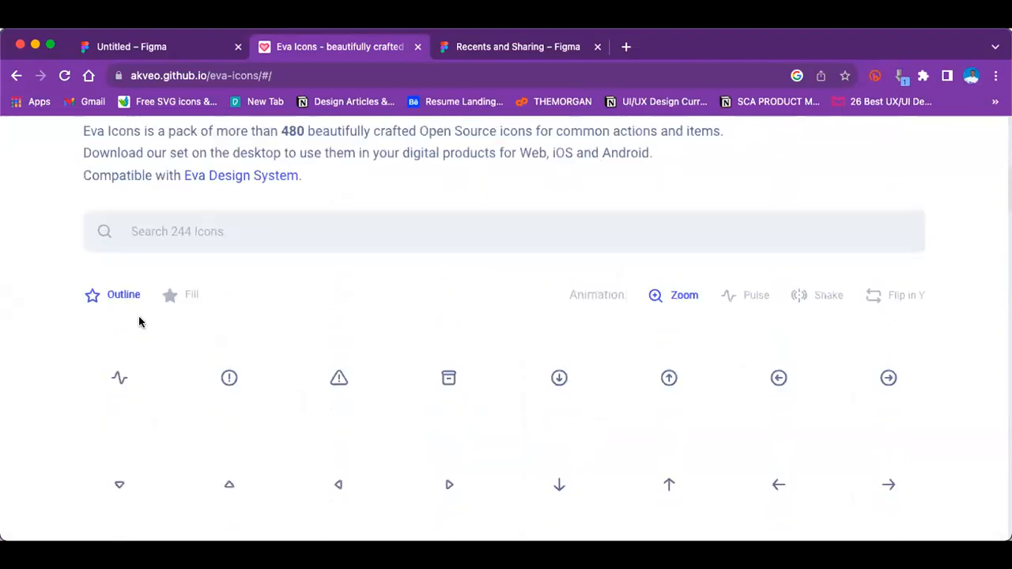
scroll(136, 347, up, 1)
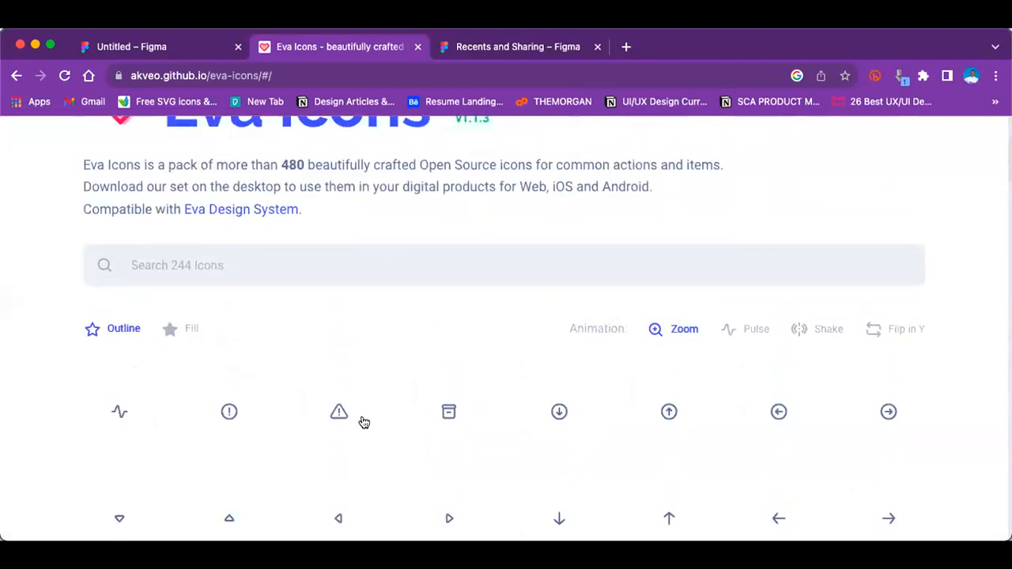
scroll(360, 419, down, 8)
scroll(820, 409, down, 2)
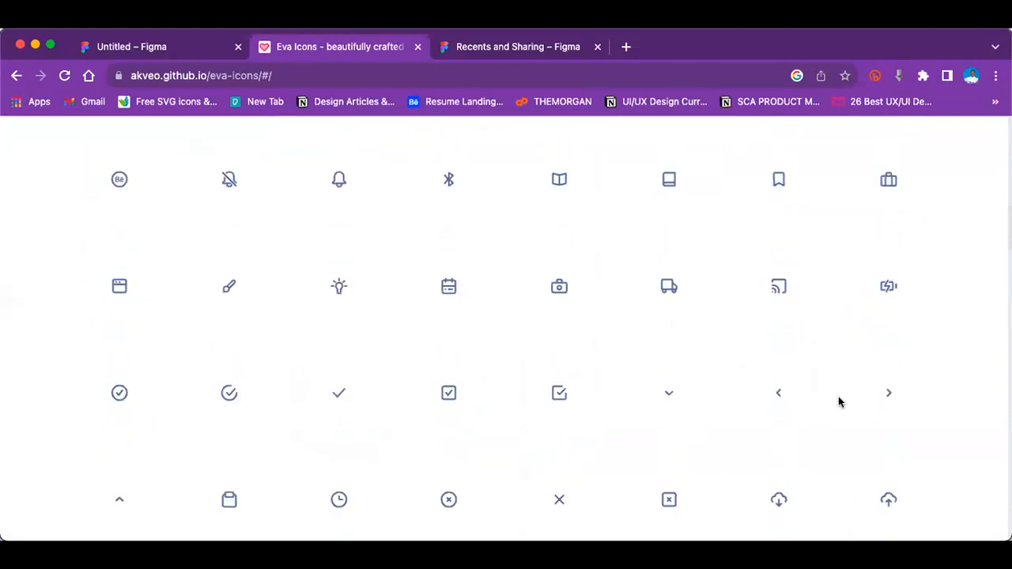
scroll(396, 285, up, 10)
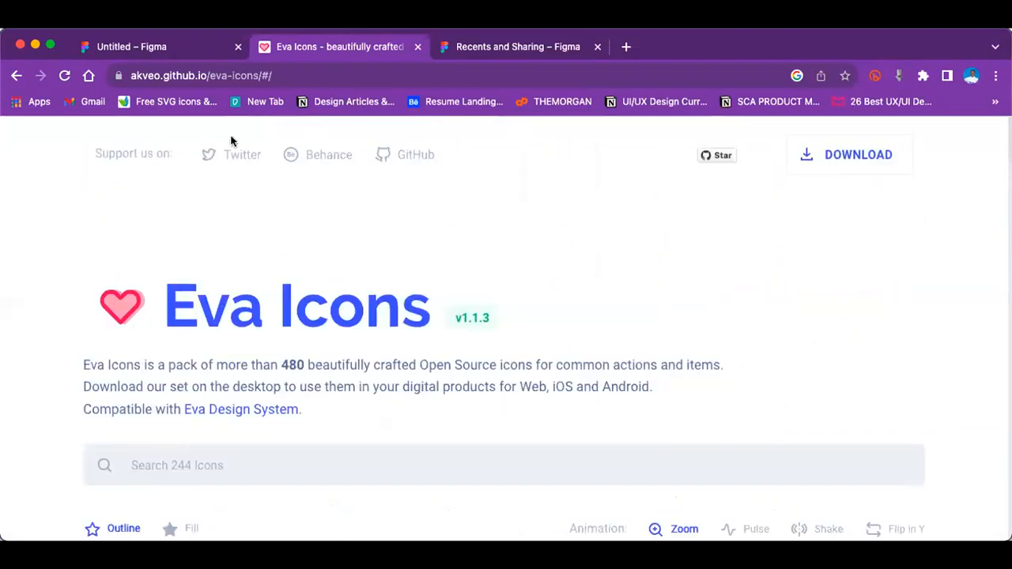
Step: Close the Eva Icons page and search Figma Community for "icon"
click(417, 48)
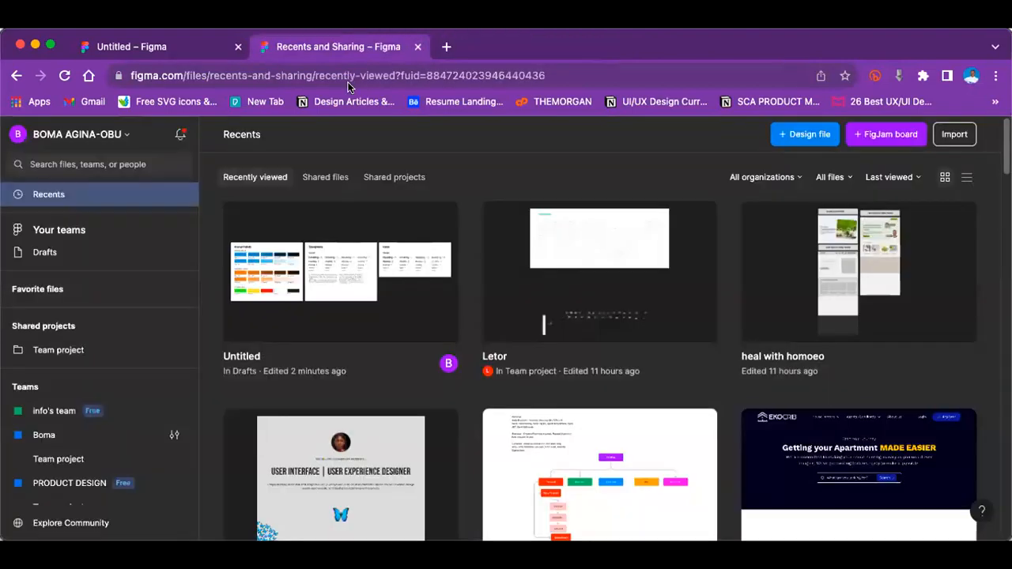
click(87, 524)
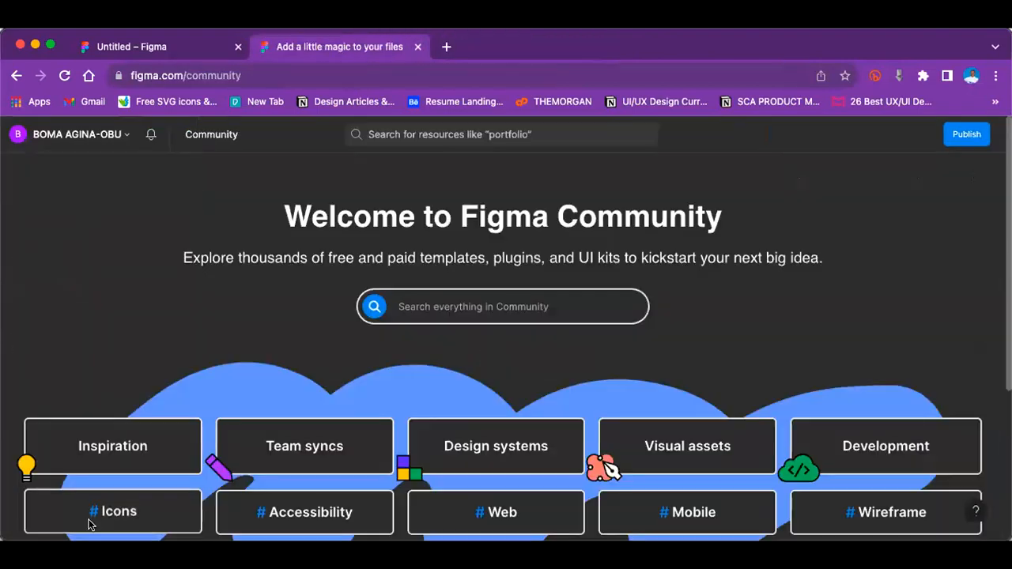
click(433, 133)
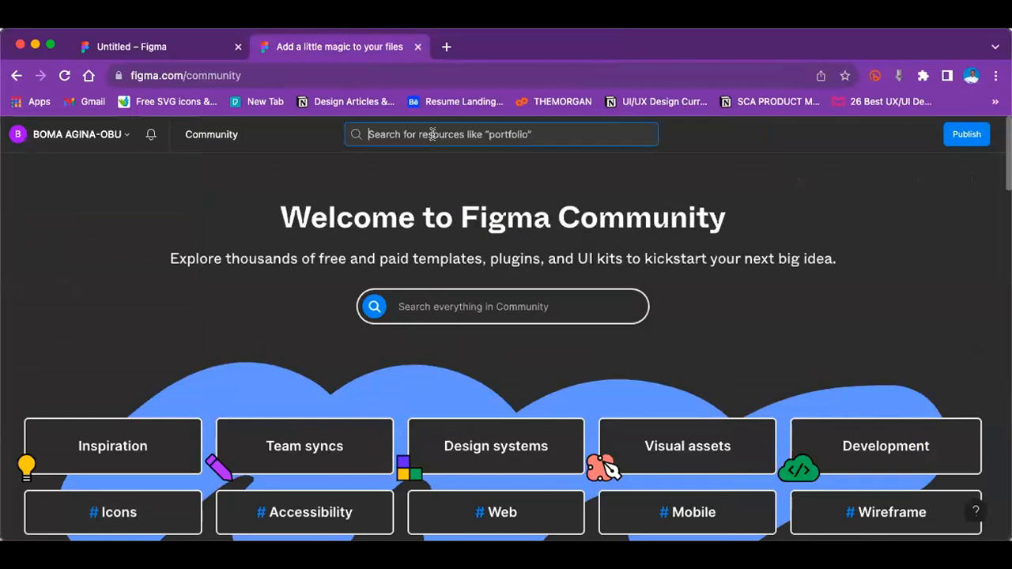
text(icon)
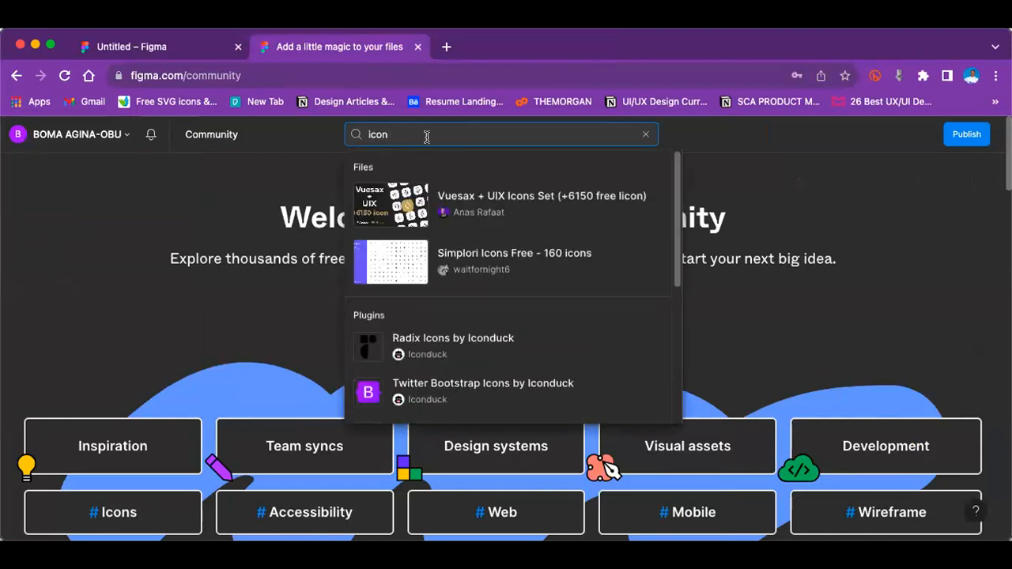
Step: Open the Vuesax + UIX Icons Set (+6150 free Iicon) community file in Figma with the account that has editor access
click(475, 195)
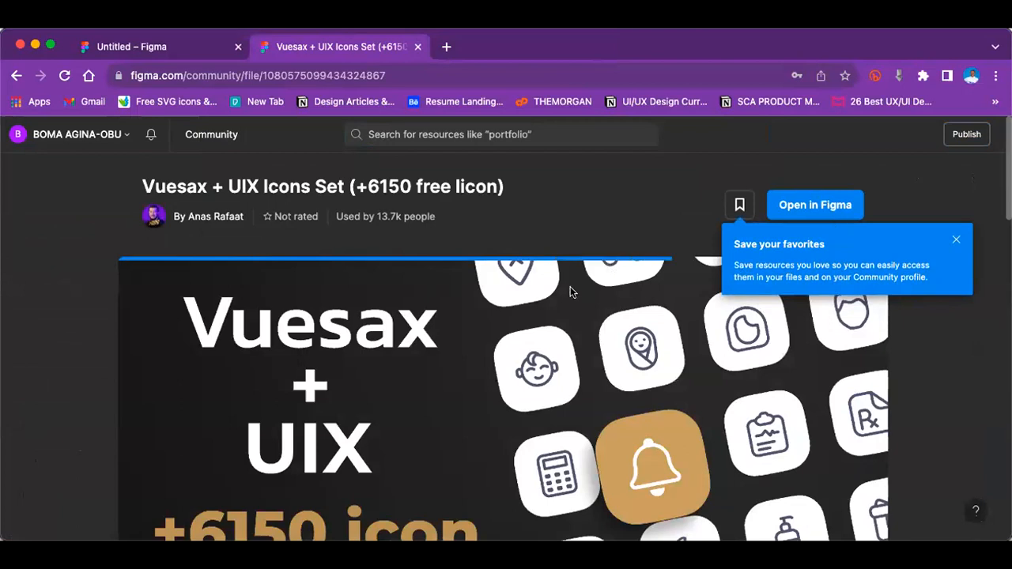
click(820, 204)
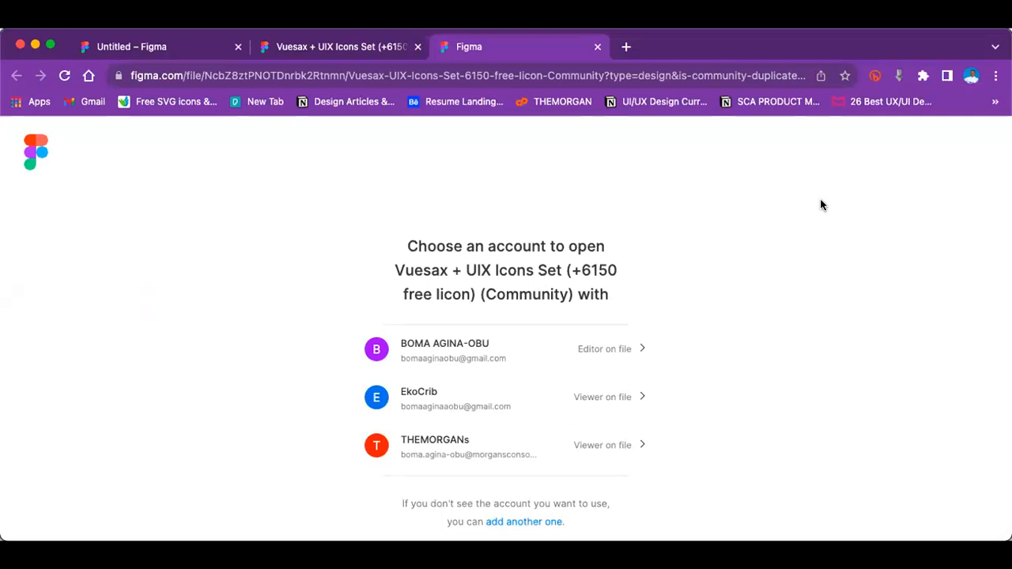
click(613, 351)
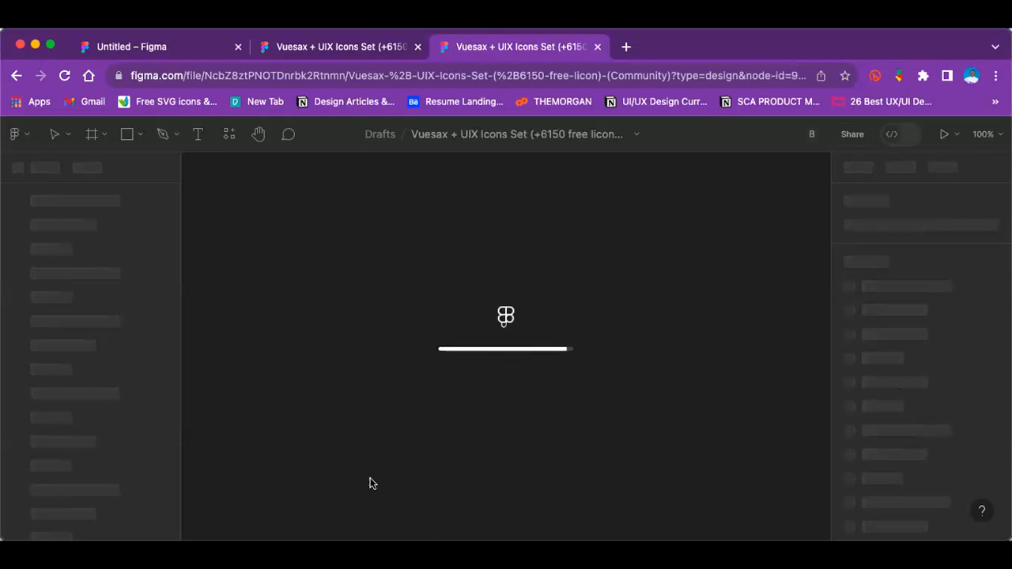
Step: Switch to the Untitled Figma file and delete all text in the Icons frame except its "Icons" title
click(171, 55)
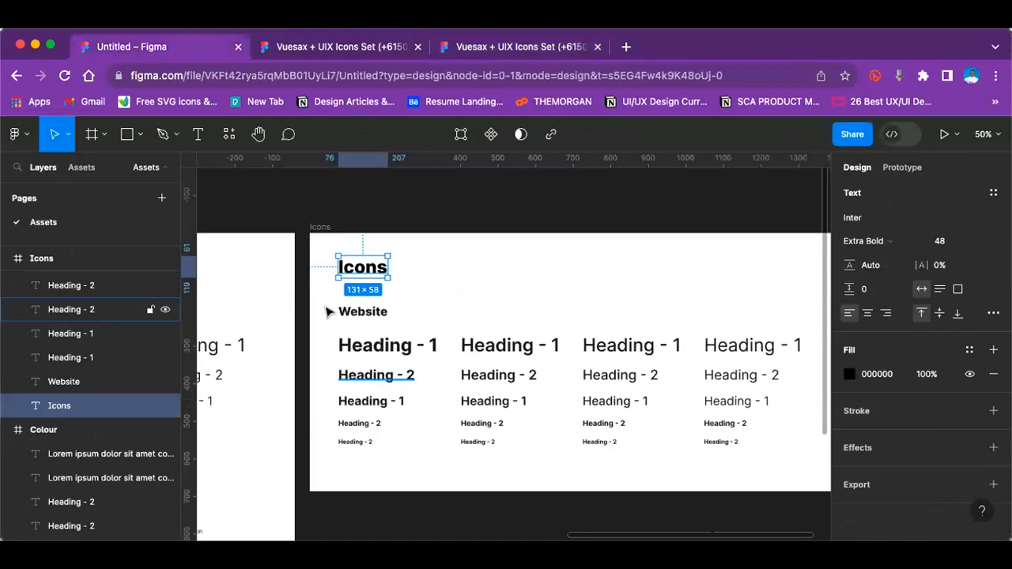
drag(327, 310, 647, 424)
key(minus)
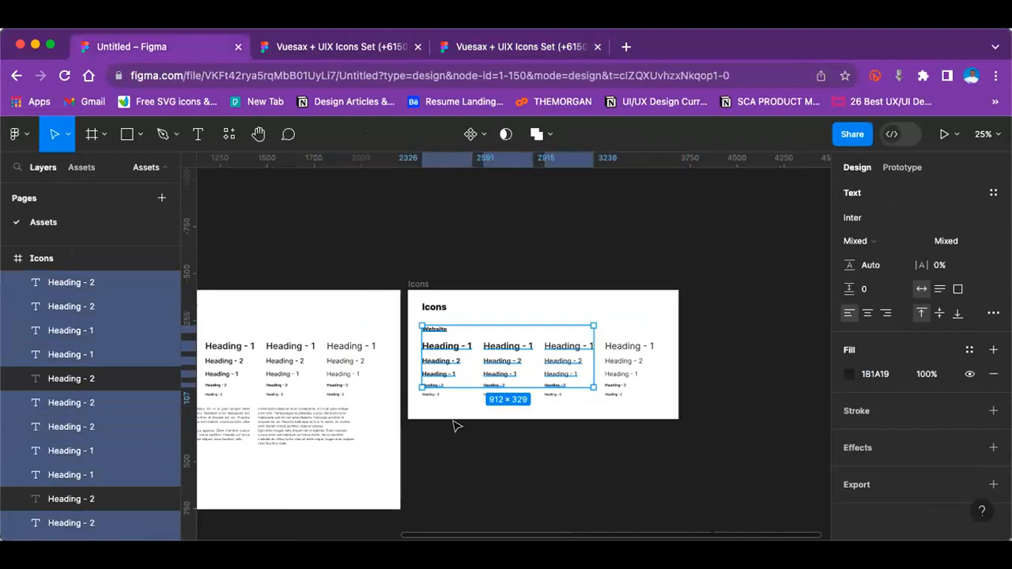
click(492, 317)
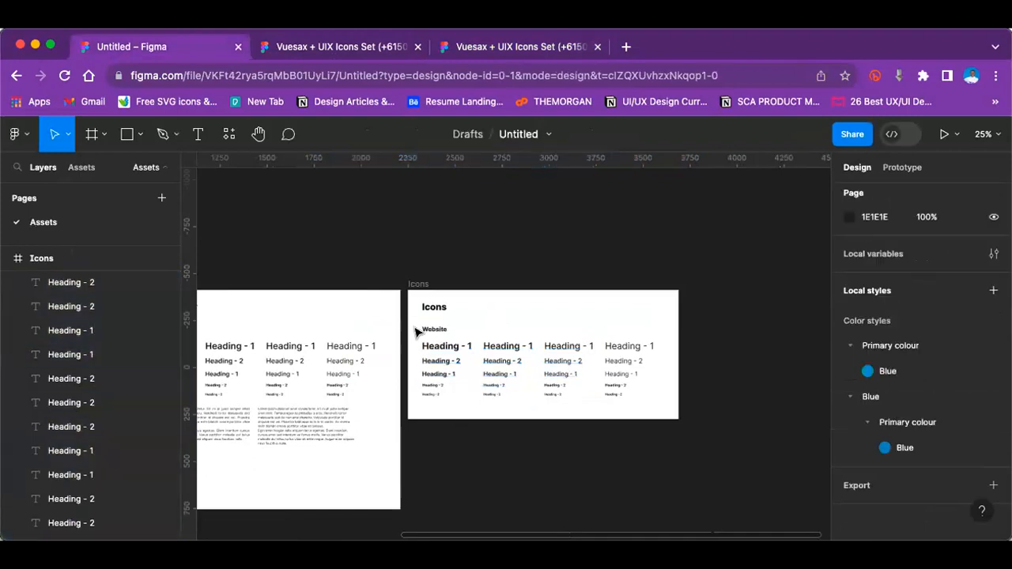
drag(409, 323, 691, 409)
key(Delete)
scroll(622, 278, up, 1)
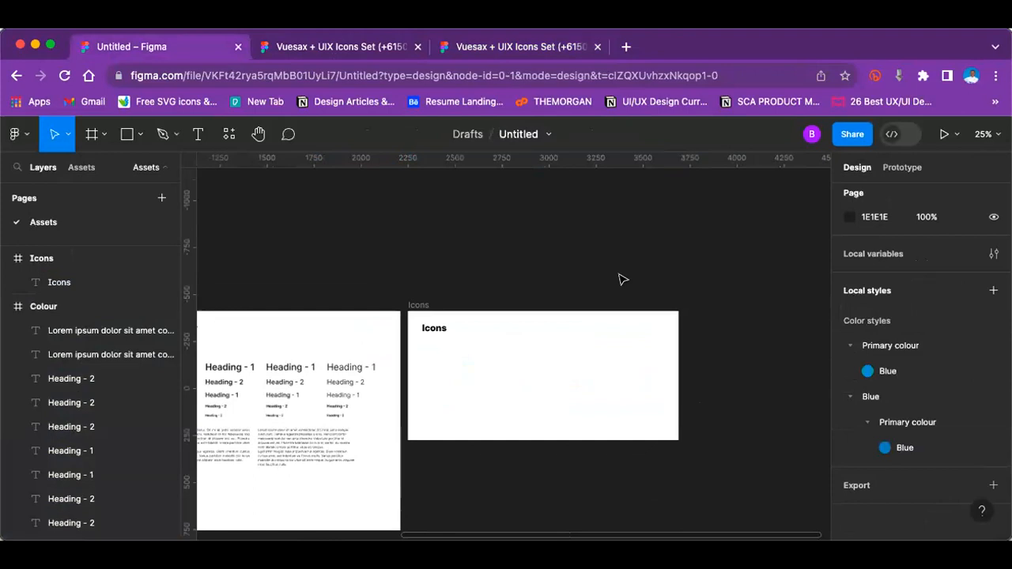
Step: Switch to the Vuesax + UIX Icons Set file and open its OutLine page
click(503, 48)
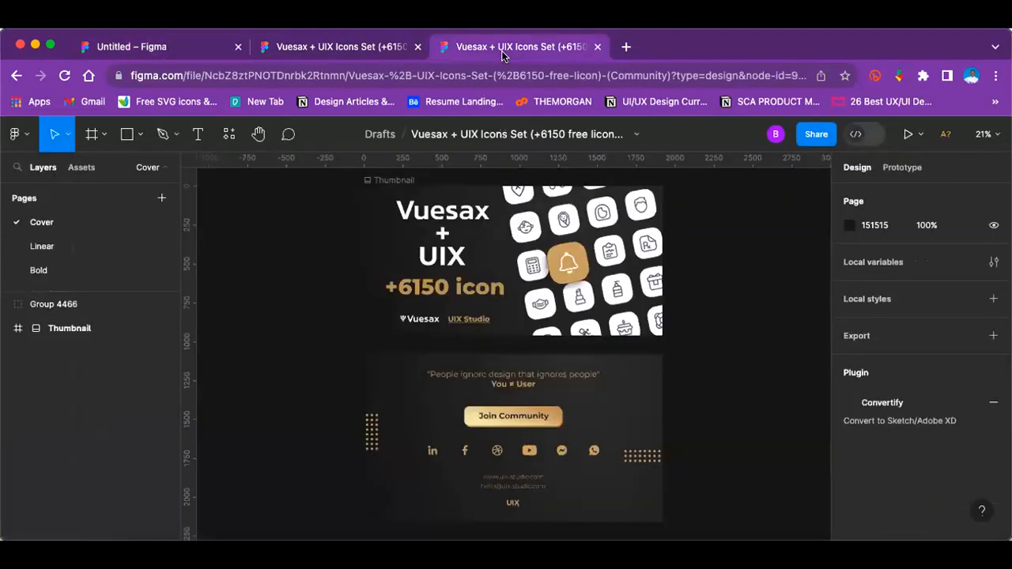
scroll(91, 242, down, 3)
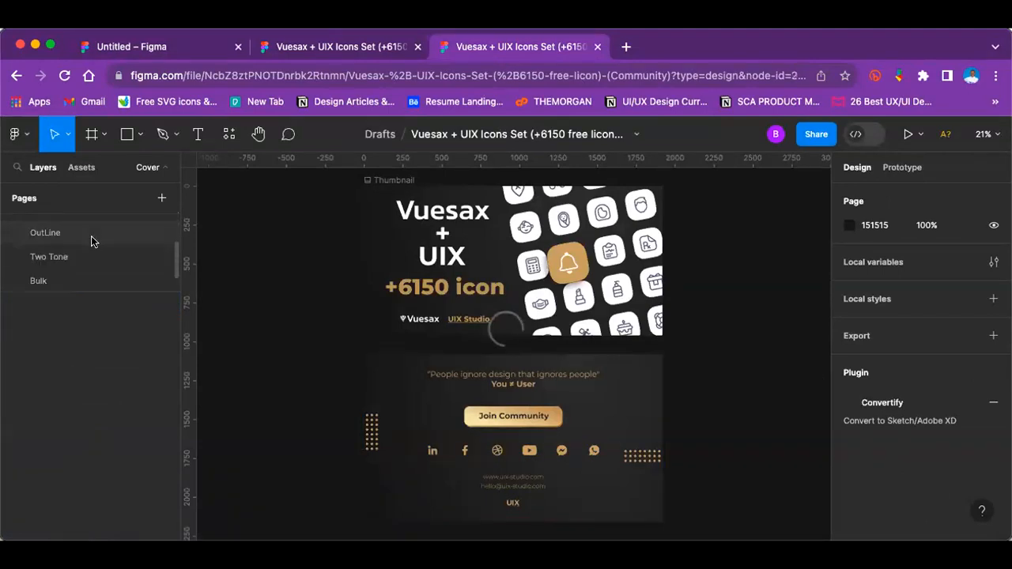
click(91, 241)
Step: Examine the outline icon category frames, including Weather, Files, Money and Type, Paragraph, Character
scroll(397, 374, up, 5)
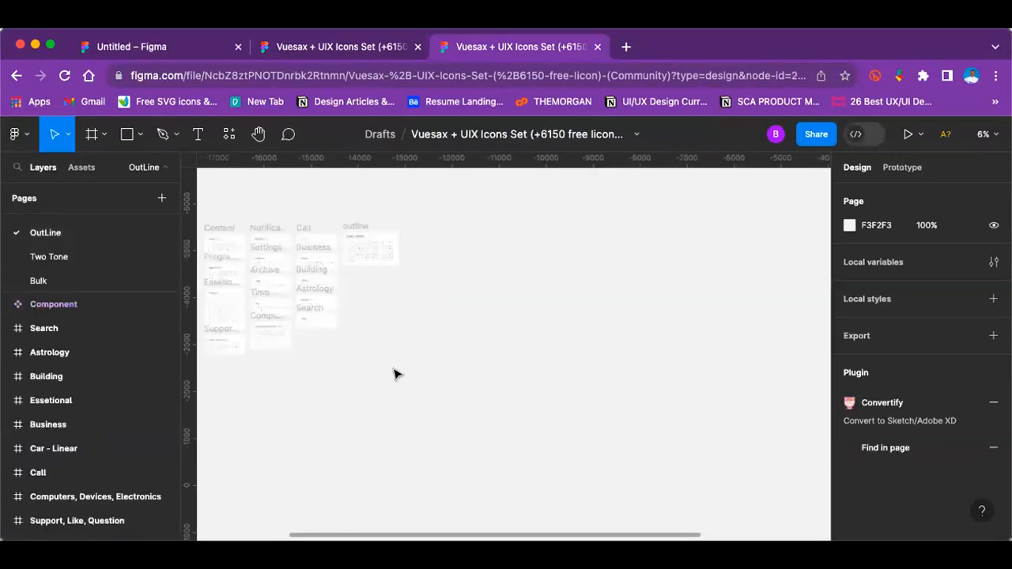
scroll(397, 374, left, 10)
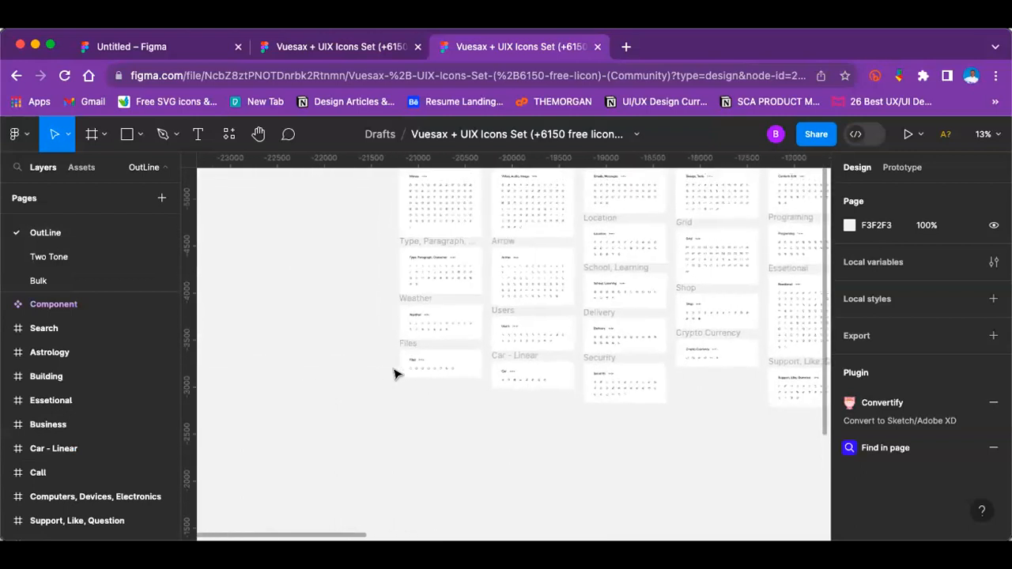
scroll(397, 374, up, 5)
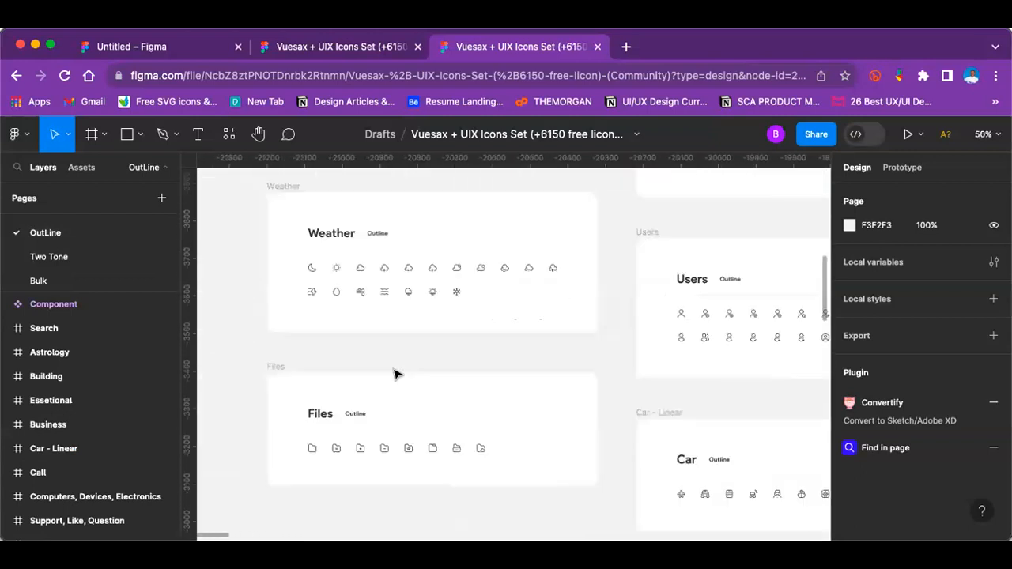
scroll(395, 372, left, 2)
scroll(397, 375, up, 1)
click(358, 311)
scroll(336, 292, up, 3)
scroll(336, 291, up, 5)
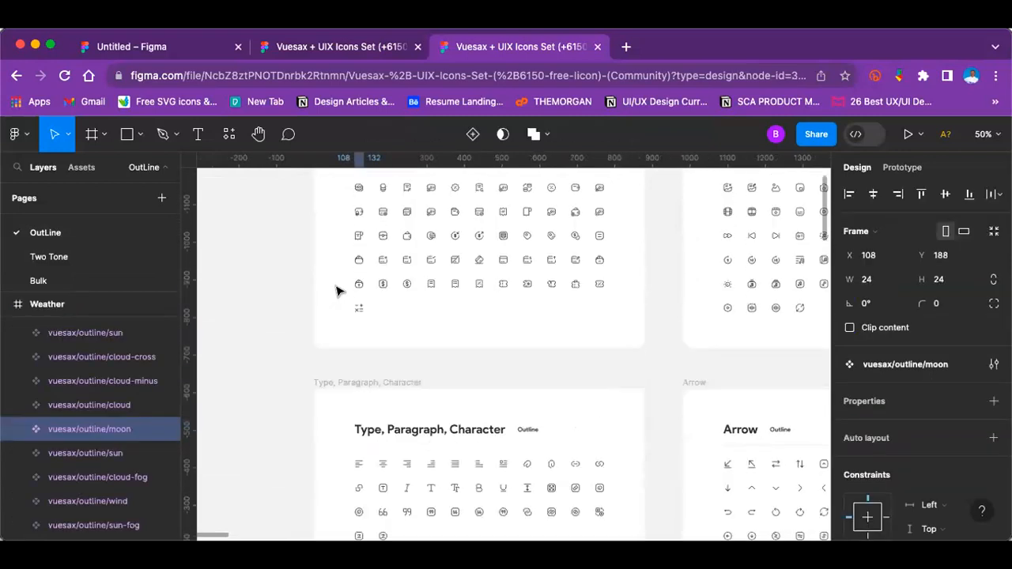
scroll(337, 287, up, 4)
scroll(341, 285, up, 5)
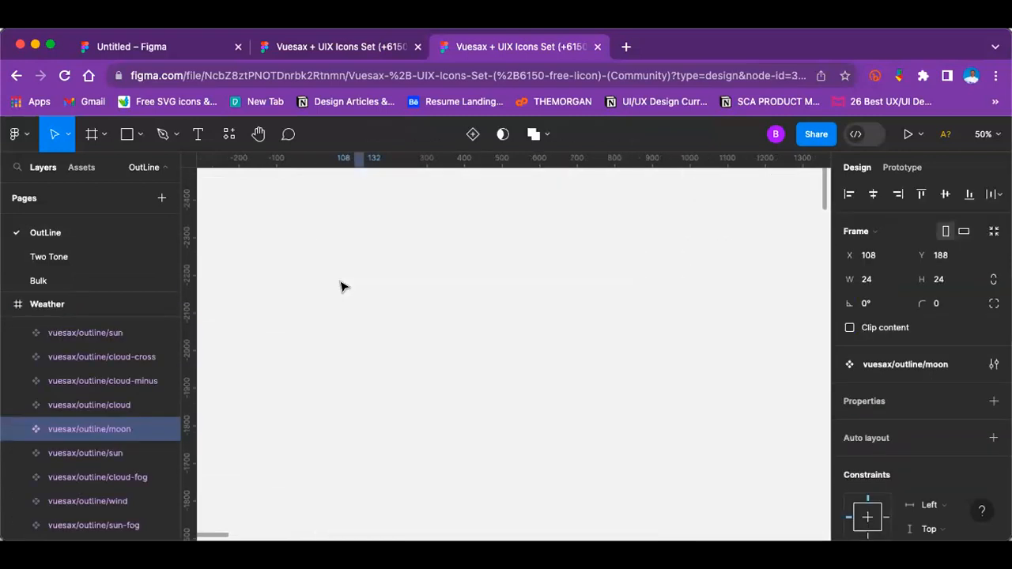
scroll(337, 253, down, 8)
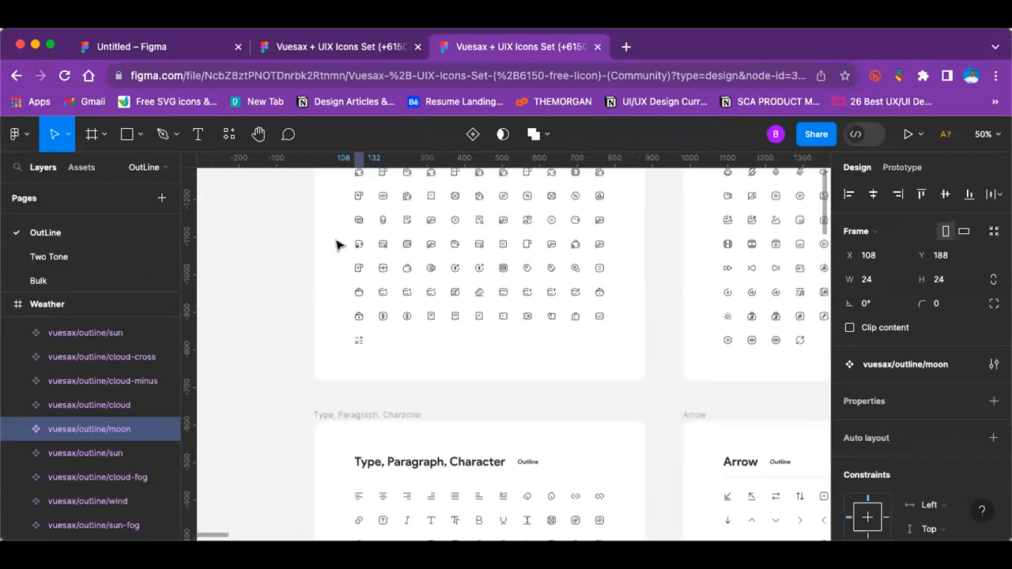
scroll(336, 245, down, 10)
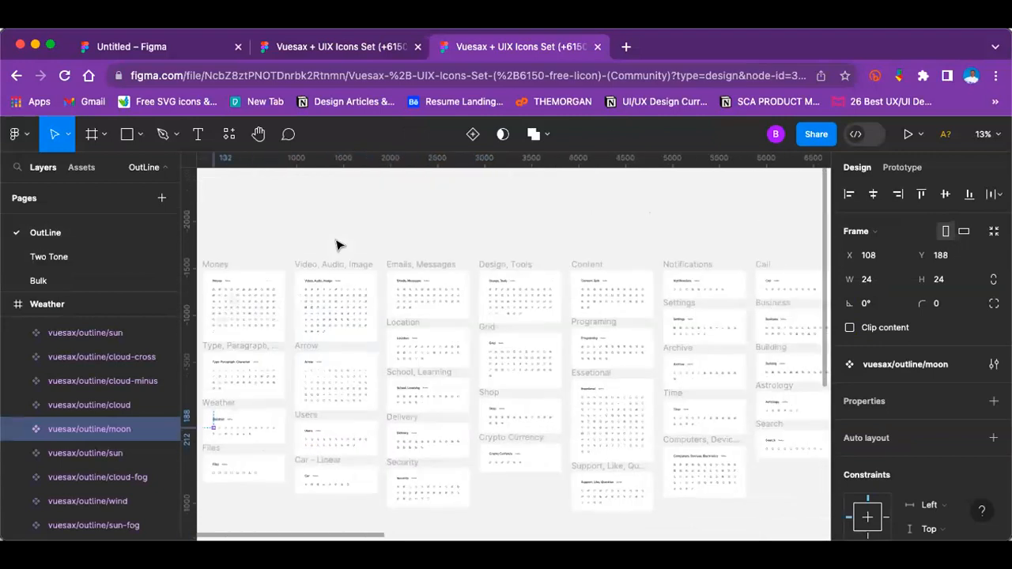
Step: Copy the whole icon grid from the Money frame on the OutLine page
scroll(336, 245, up, 10)
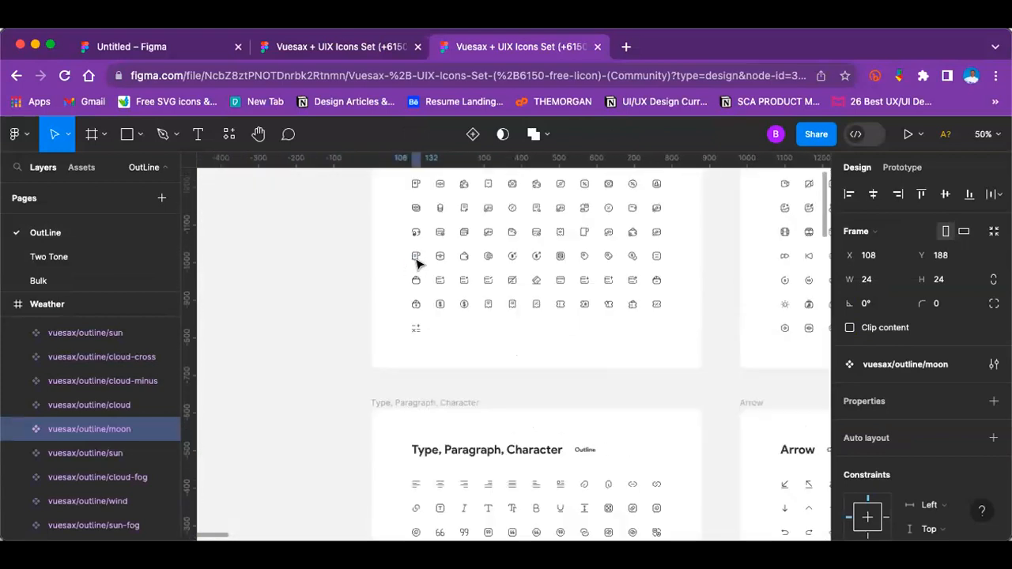
scroll(379, 271, up, 3)
drag(360, 223, 665, 411)
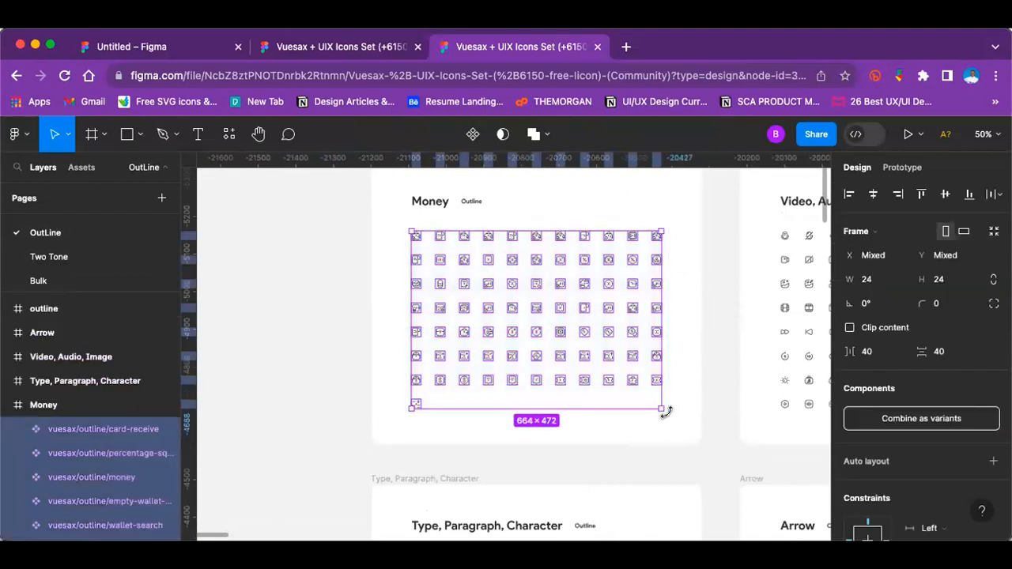
Step: Switch to the Untitled Figma file and extend the Icons frame downward to a height of about 1300 px
click(170, 39)
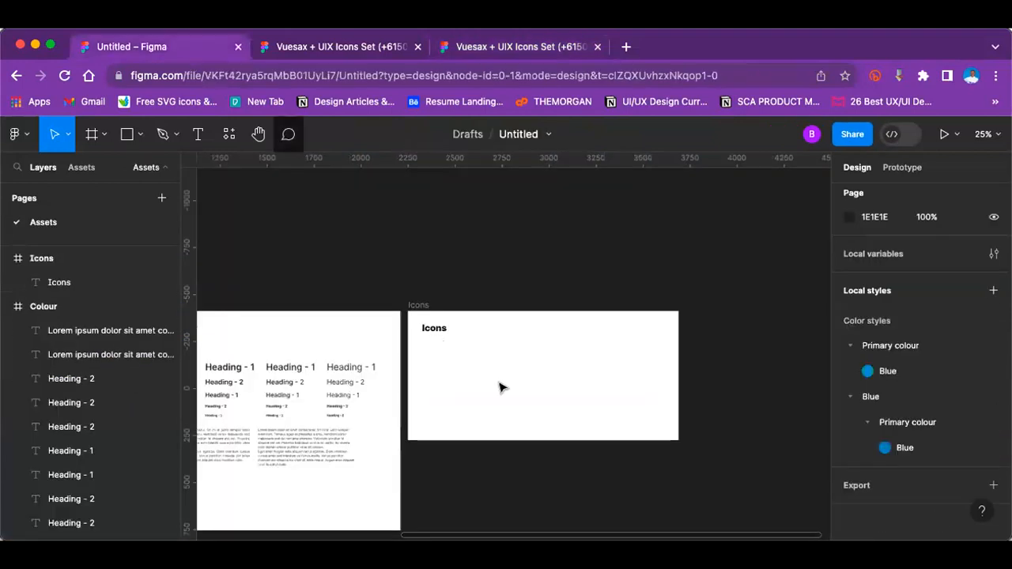
click(431, 312)
drag(578, 441, 587, 535)
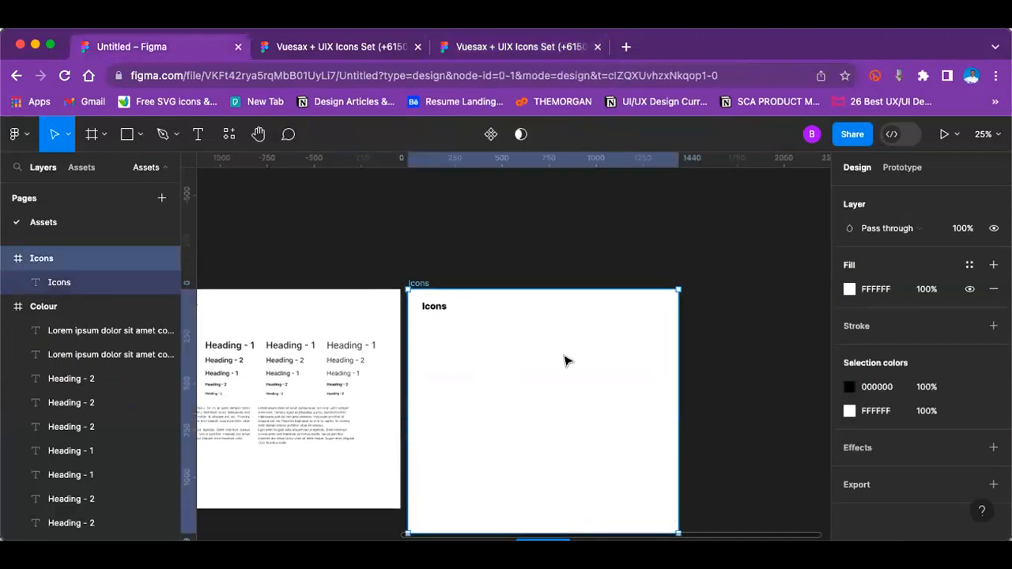
Step: Paste the copied Money icons into the Icons frame
key(Escape)
click(469, 338)
key(super+v)
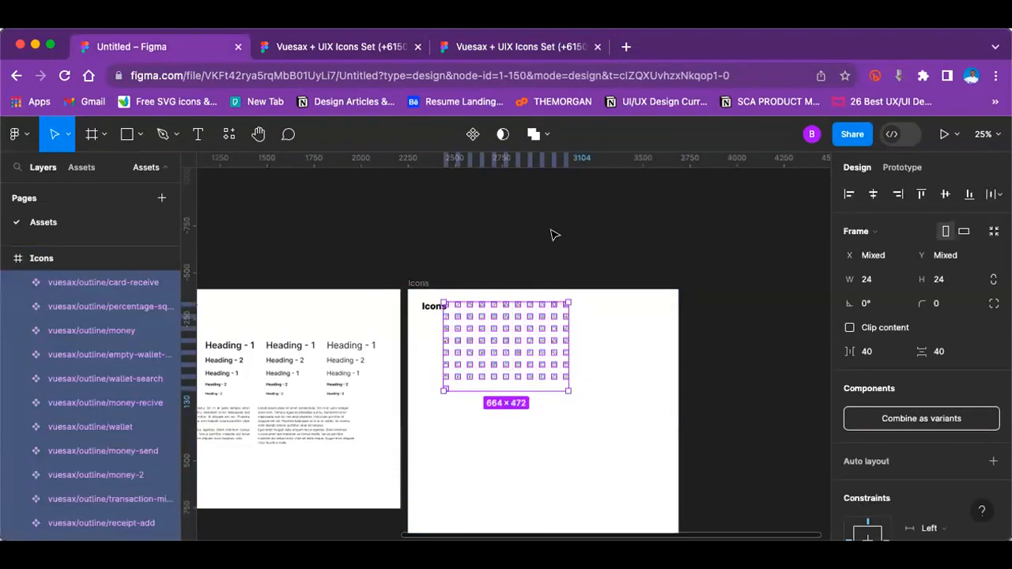
click(578, 332)
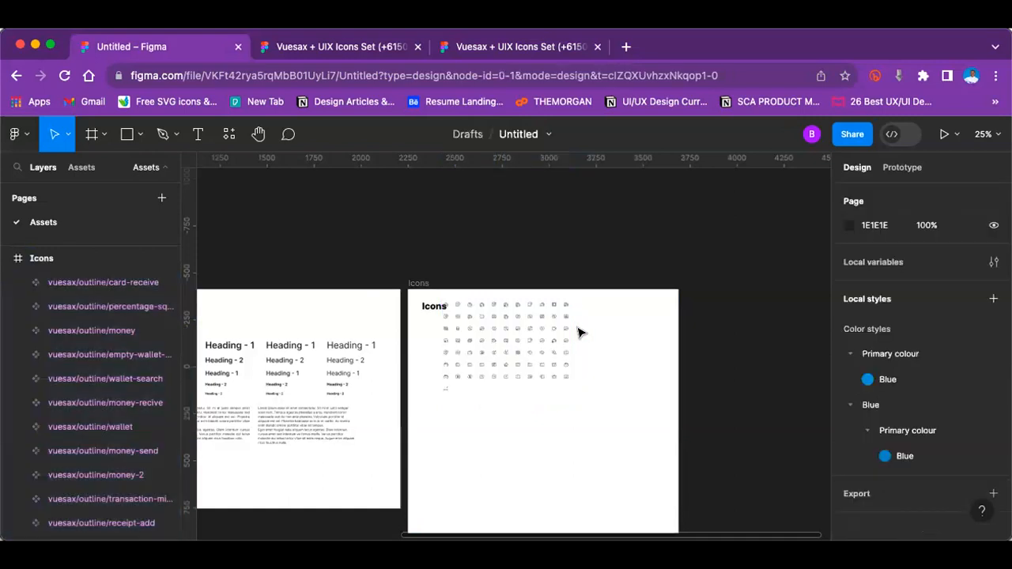
Step: Move the "Icons" title out above its frame and shift the pasted icon grid down and closer to the frame's left edge
drag(501, 382, 441, 381)
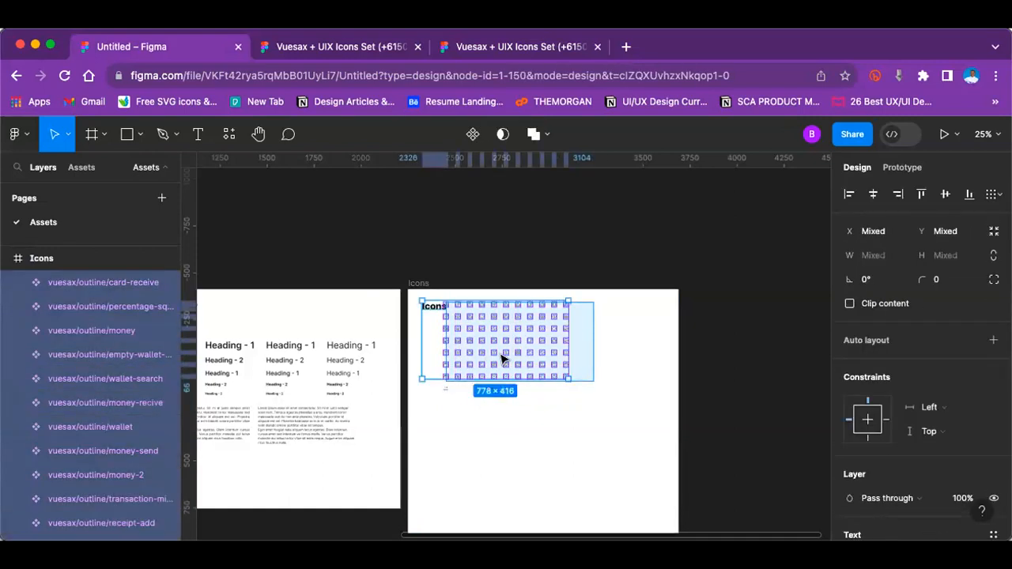
click(438, 415)
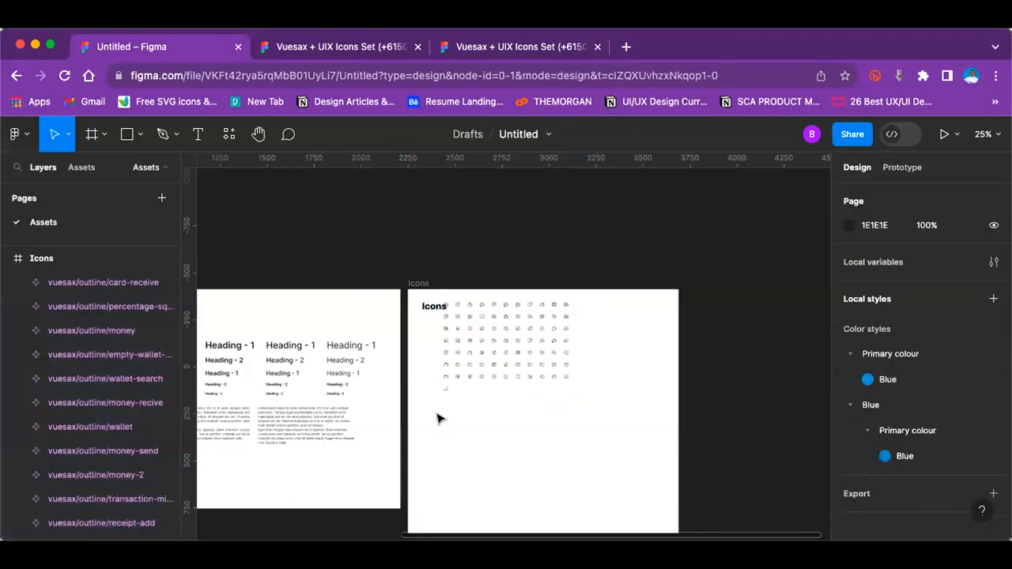
click(435, 309)
mouse_move(443, 338)
mouse_down()
mouse_move(440, 312)
mouse_move(609, 395)
mouse_up()
drag(491, 322, 490, 354)
key(super+equal)
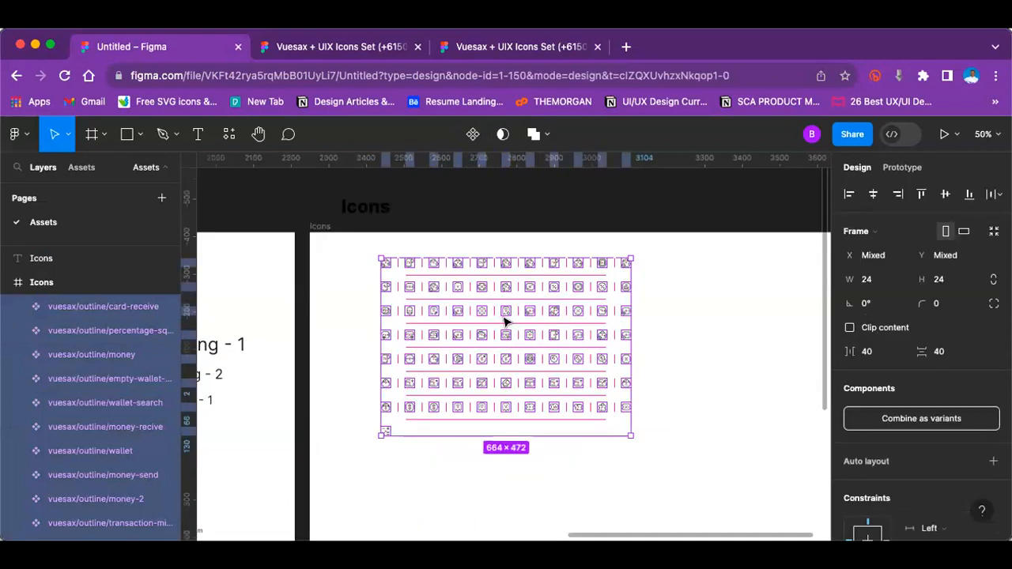
drag(510, 311, 474, 339)
scroll(475, 337, up, 3)
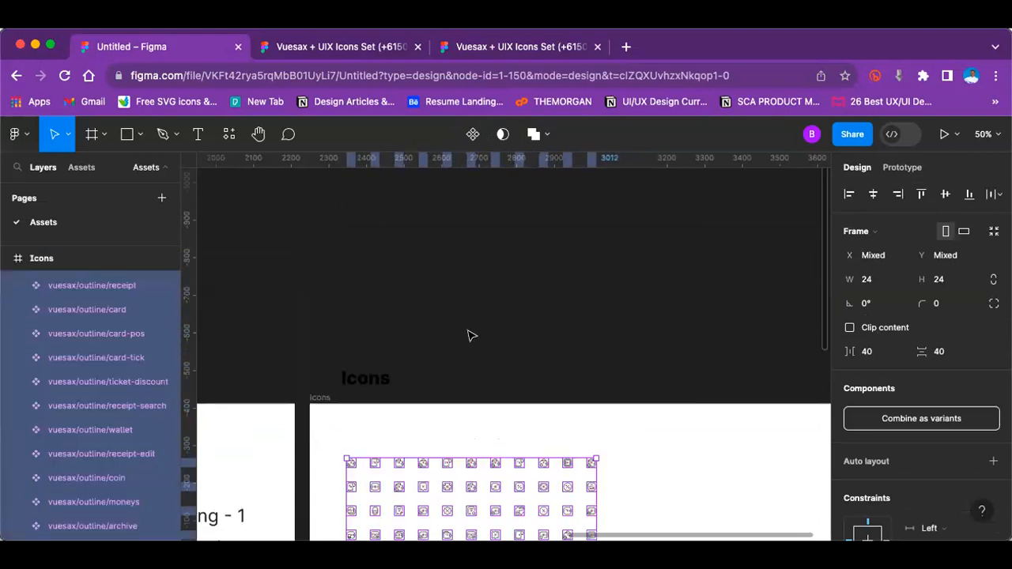
Step: Move the "Icons" title back into the frame just above the icon grid, at X 95, Y 47
click(367, 378)
drag(369, 378, 375, 434)
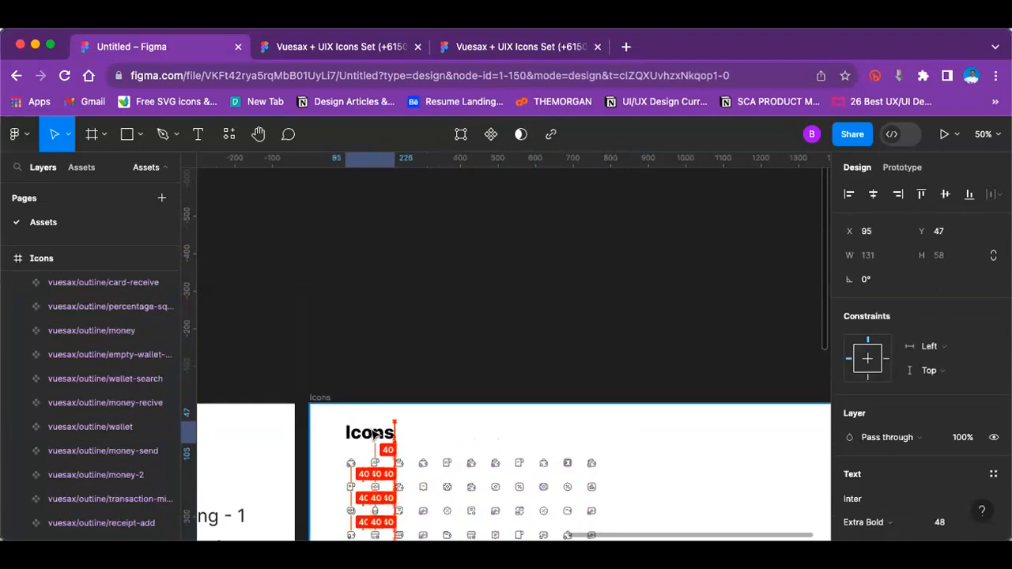
click(411, 345)
scroll(413, 338, down, 5)
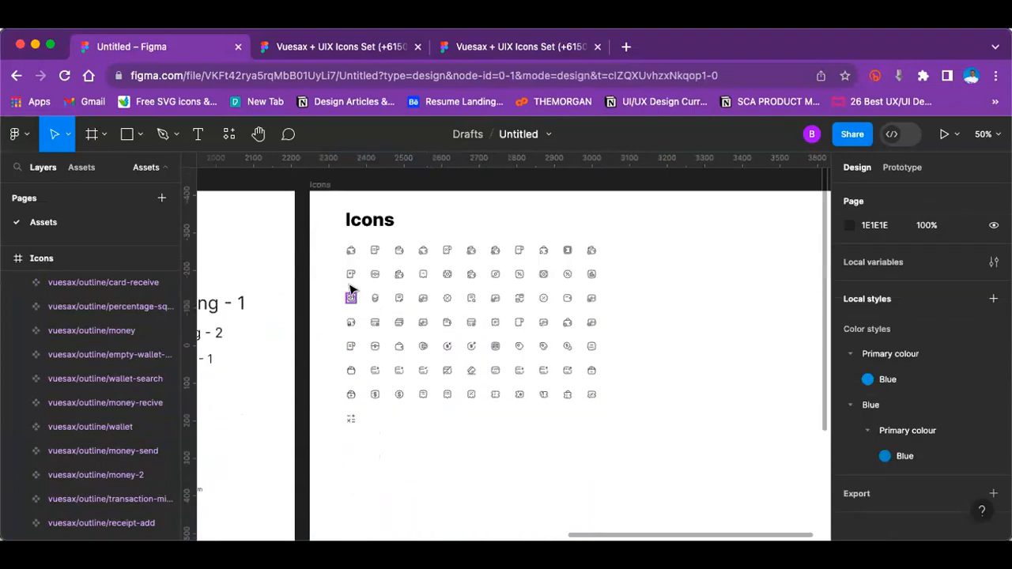
drag(325, 242, 642, 481)
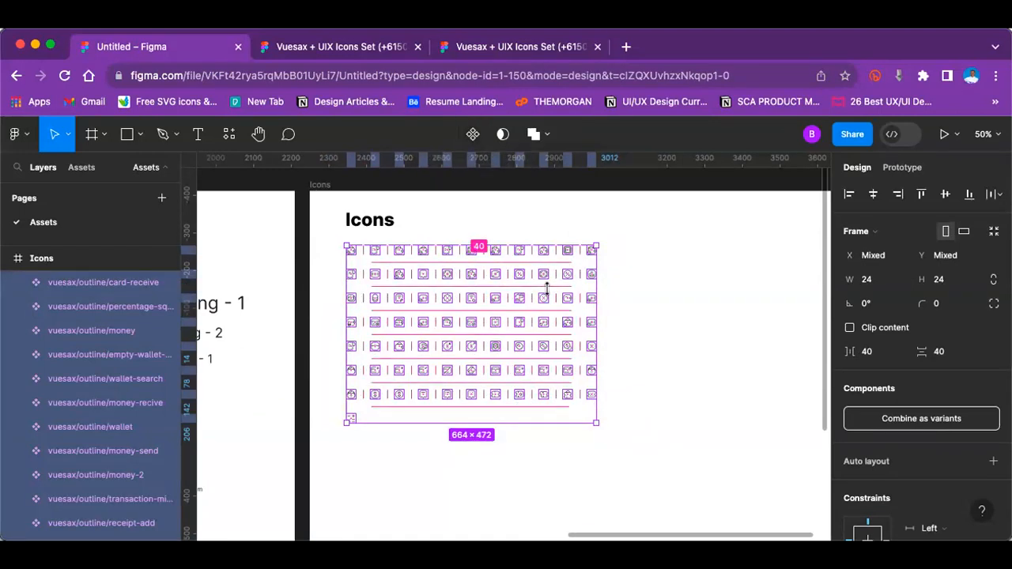
click(625, 261)
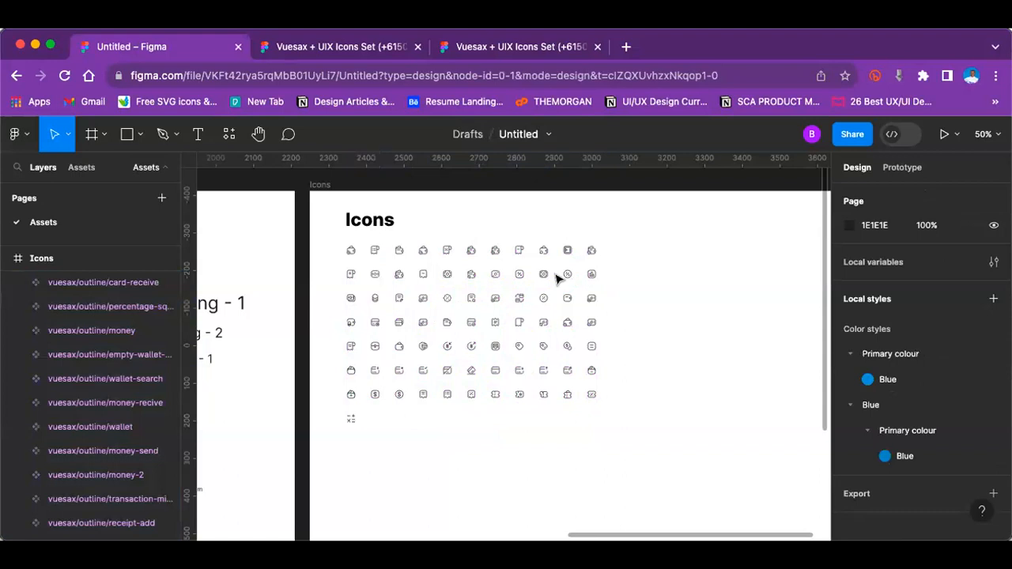
Step: Browse the file's local components in the Icons / vuesax / outline group
click(72, 166)
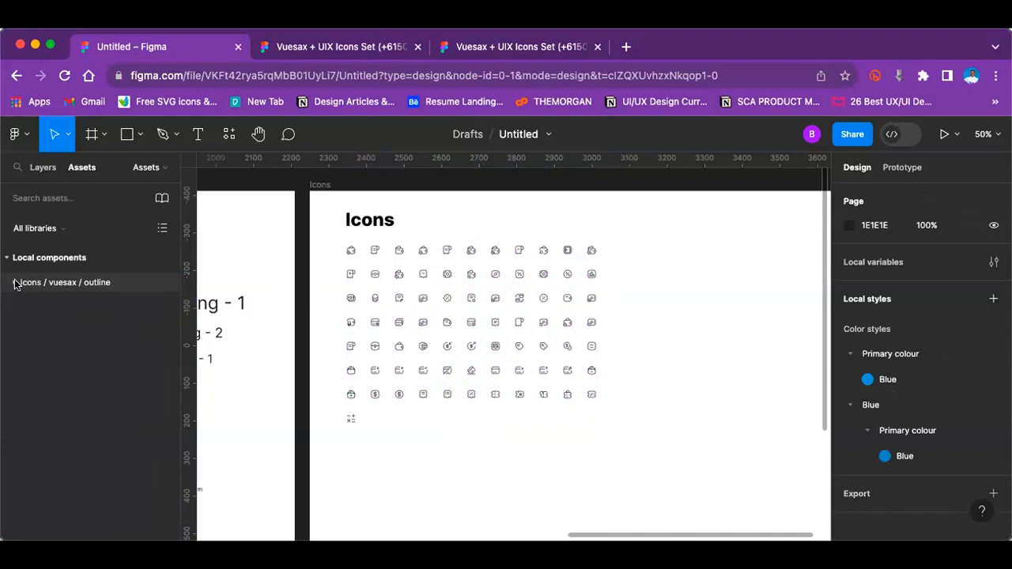
click(16, 284)
scroll(74, 385, down, 10)
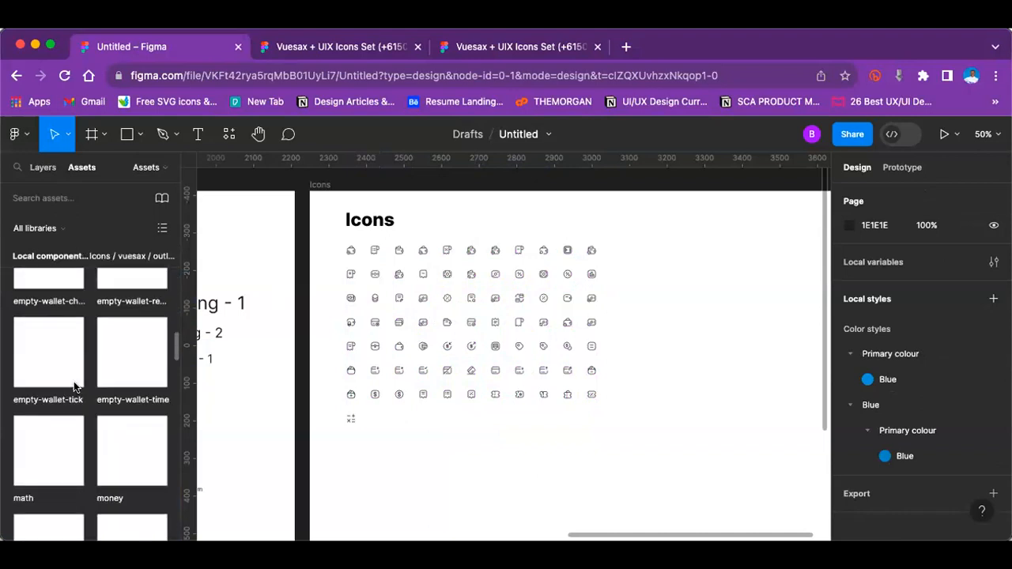
scroll(73, 381, down, 5)
Step: Duplicate the Icons frame and rename the copy "Buttons"
key(minus)
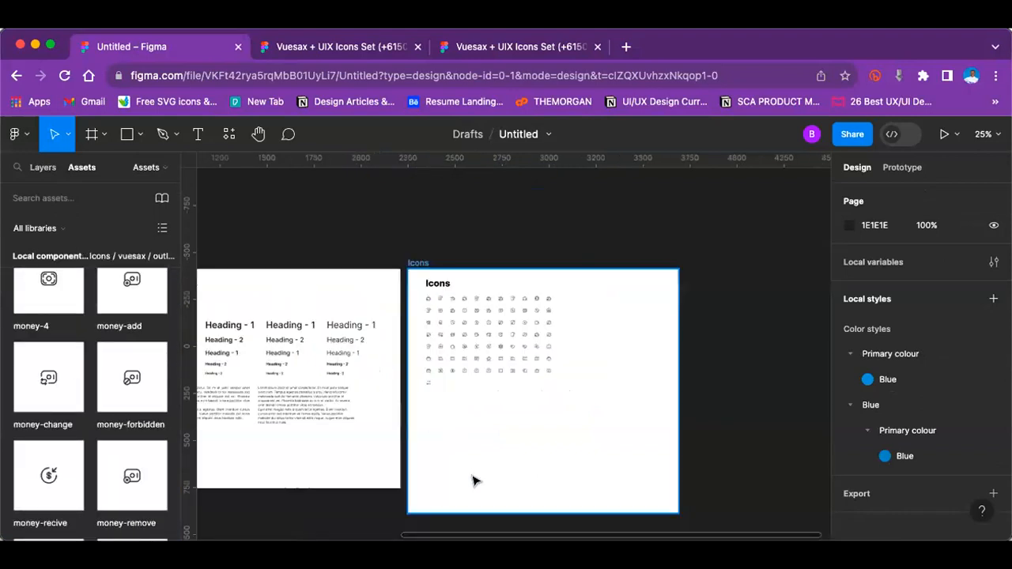
key(minus)
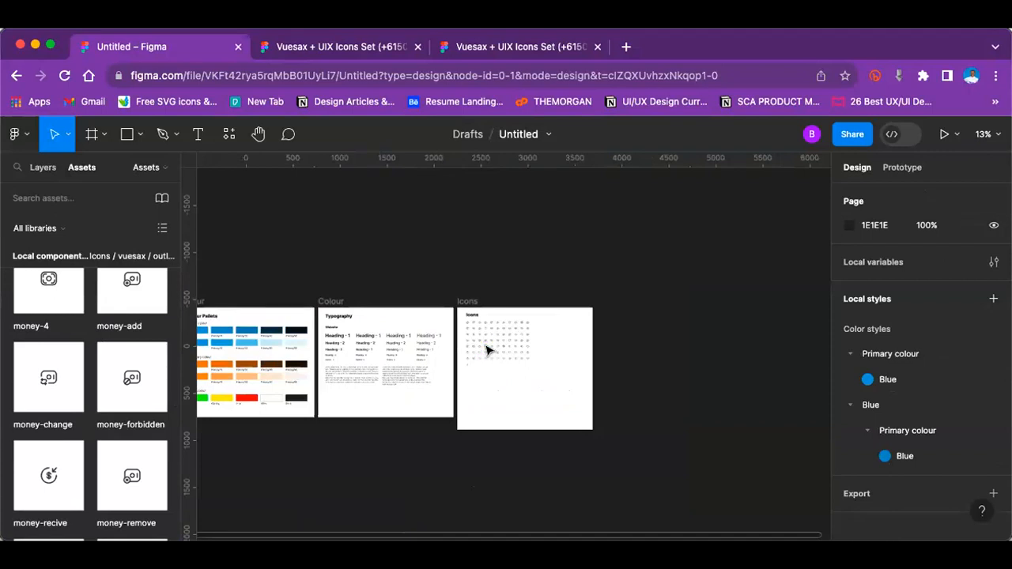
scroll(487, 350, up, 5)
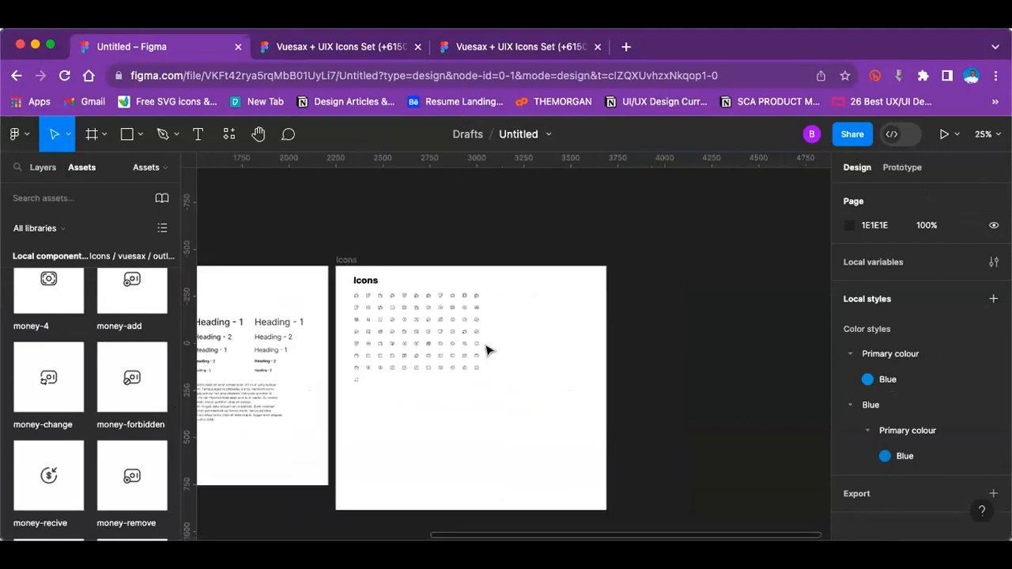
scroll(487, 351, right, 1)
click(347, 255)
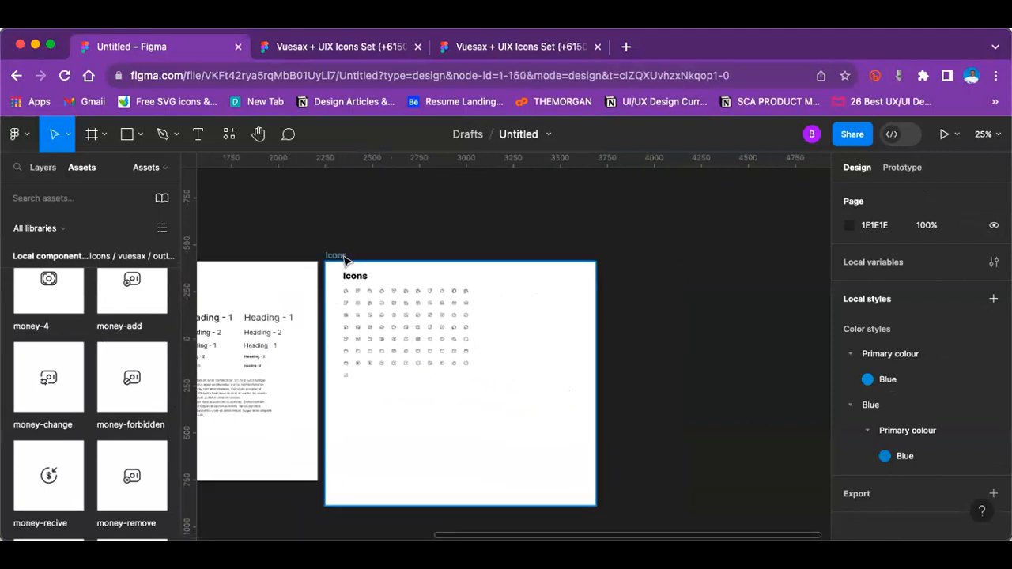
key(ctrl+d)
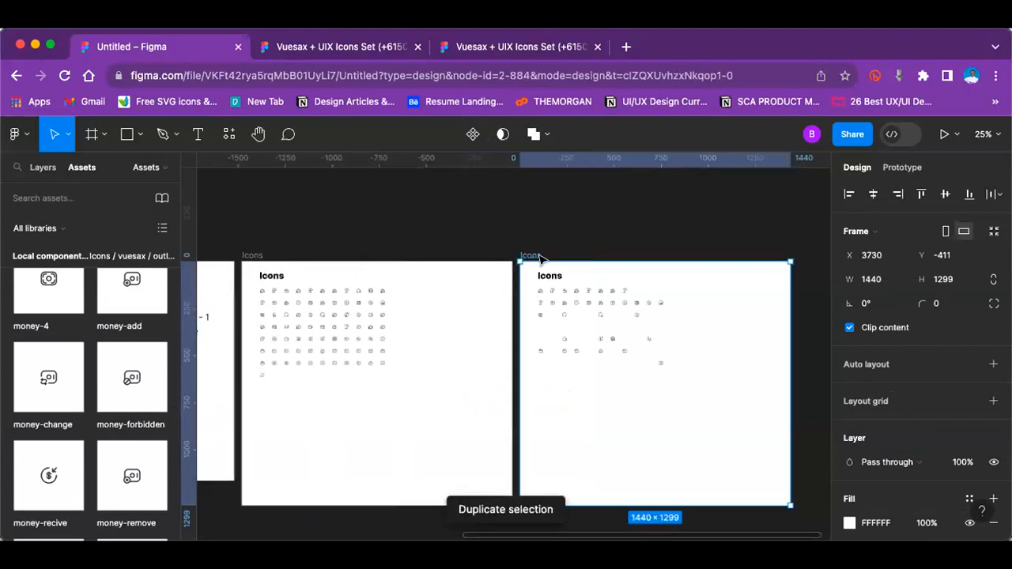
double_click(531, 255)
text(B)
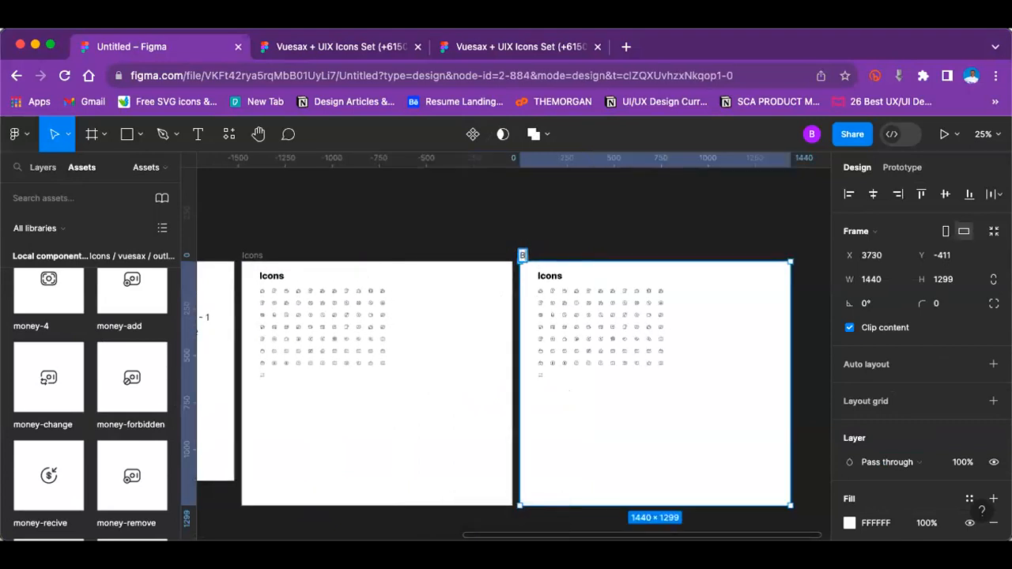
text(utto)
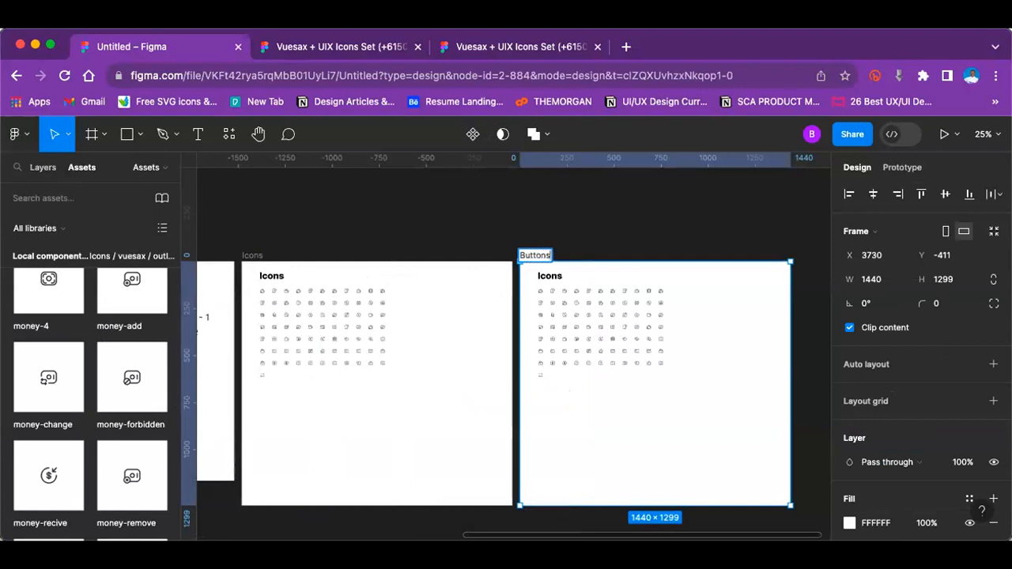
text(ns)
Step: Delete the whole icon grid from the Buttons frame, keeping its title text
key(super+equal)
scroll(537, 260, right, 5)
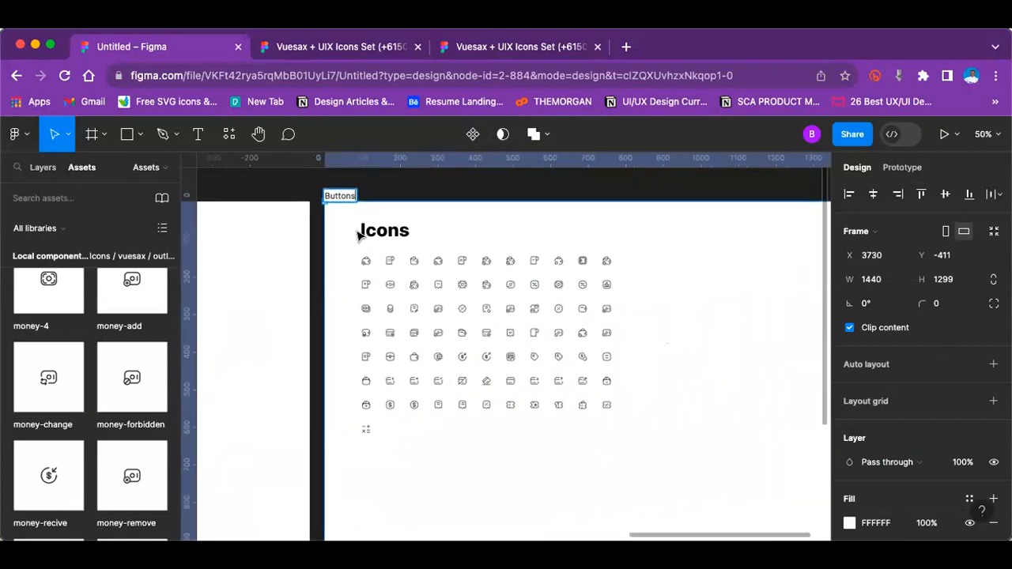
click(748, 287)
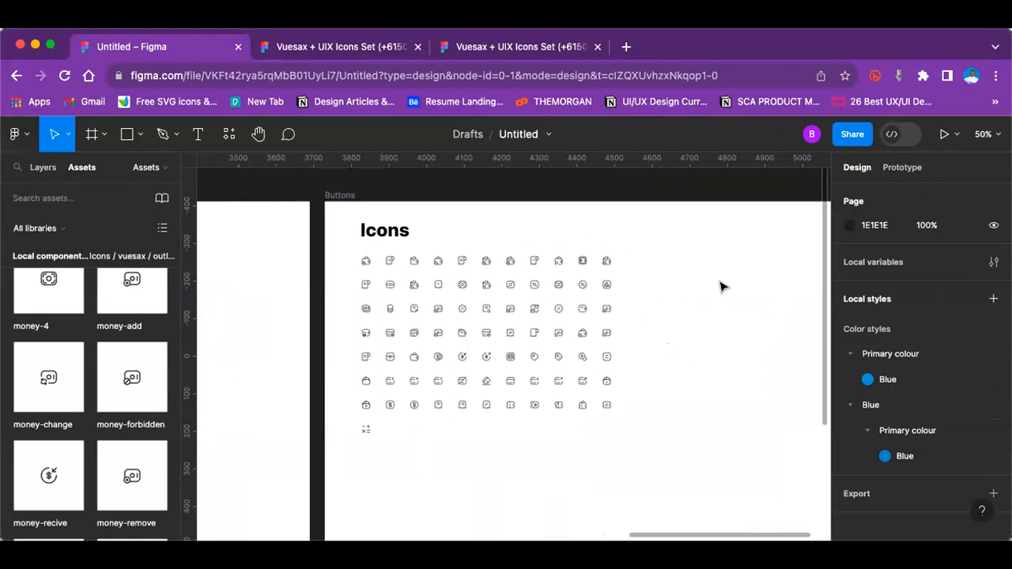
drag(345, 251, 672, 451)
key(BackSpace)
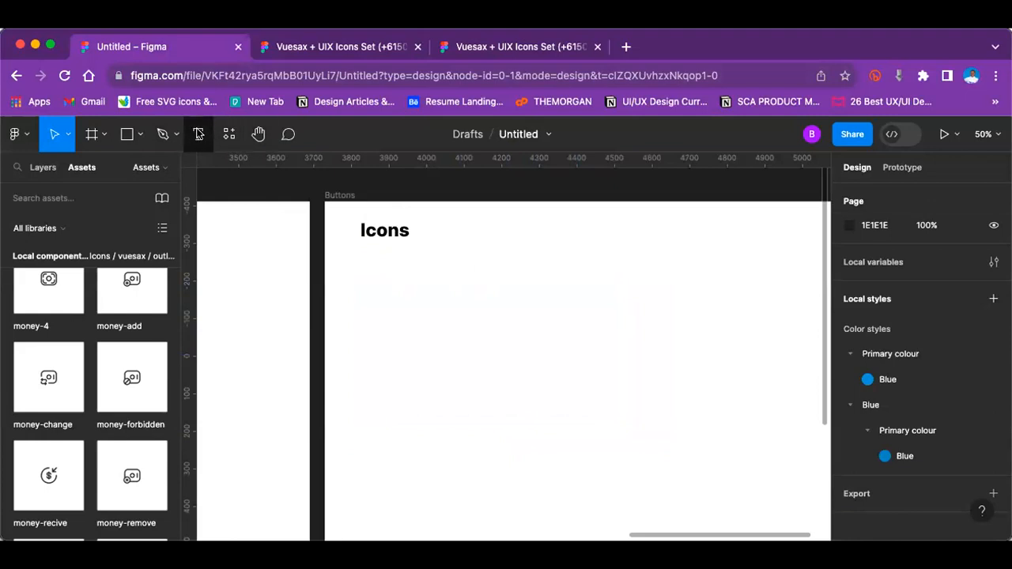
Step: Draw a rectangle about 344 × 96 px below the title in the Buttons frame, lined up with the title's left edge
click(138, 142)
click(151, 176)
mouse_move(362, 261)
mouse_down()
mouse_move(454, 316)
mouse_move(491, 297)
mouse_move(439, 277)
mouse_up()
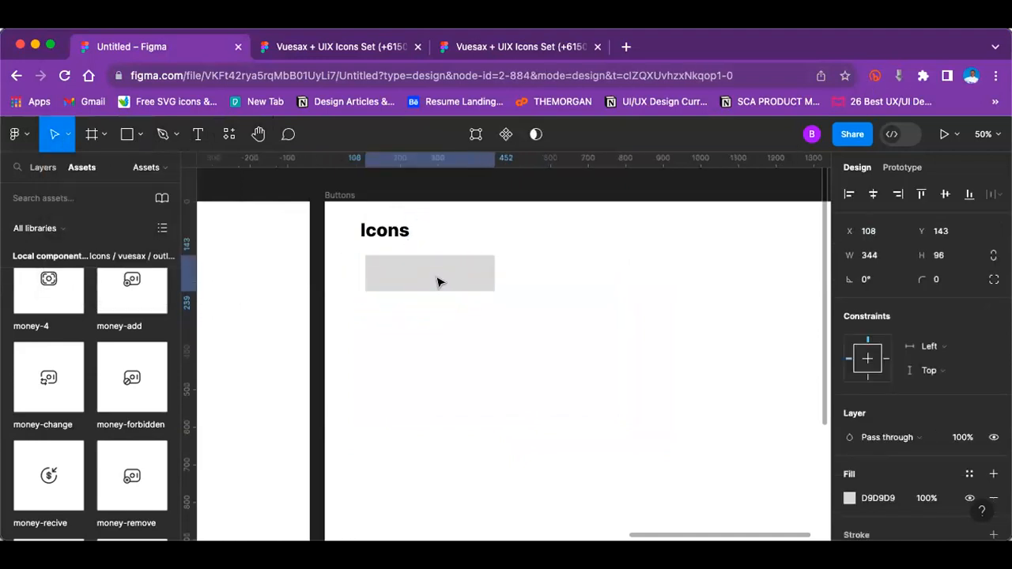
Step: Set the rectangle's height to 60 and narrow its width to about 255 px
click(941, 257)
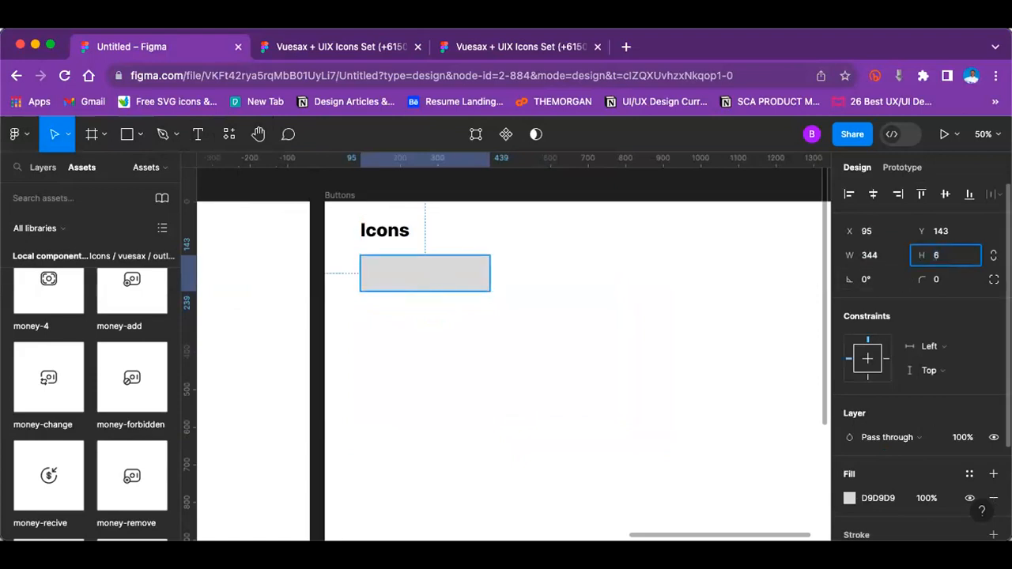
key(Return)
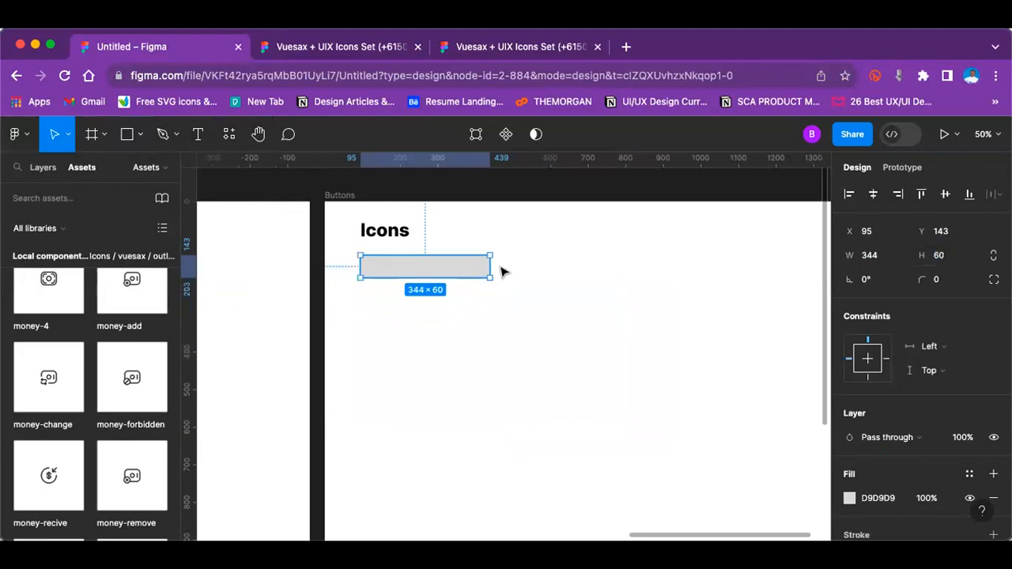
drag(472, 262, 438, 263)
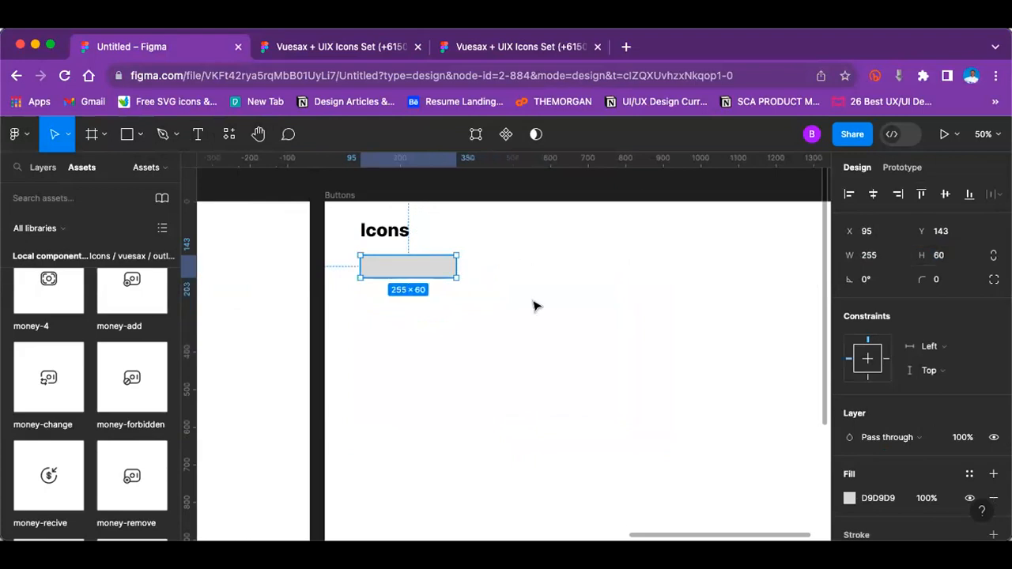
click(510, 308)
scroll(358, 306, left, 15)
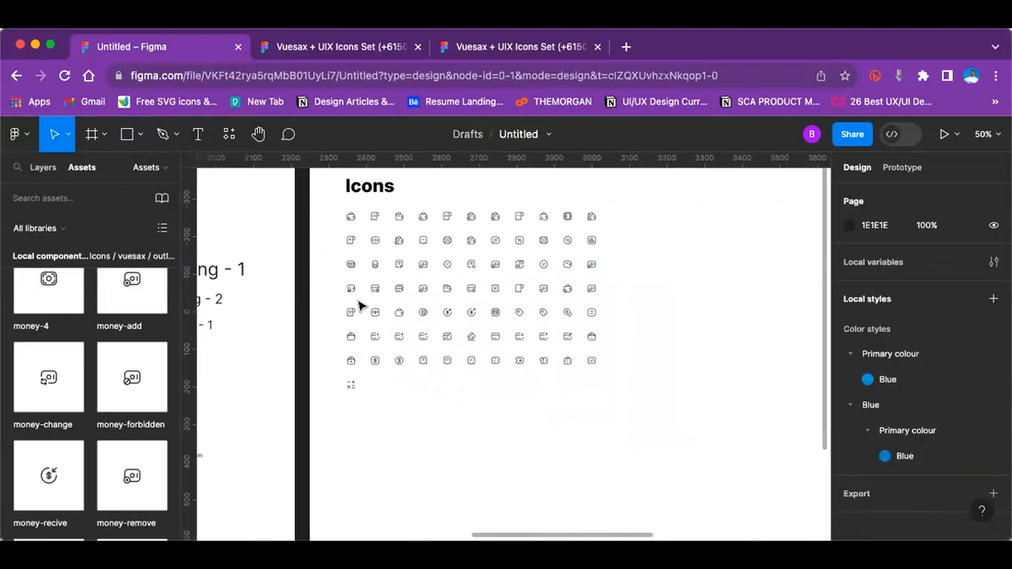
scroll(359, 306, left, 3)
scroll(359, 306, up, 1)
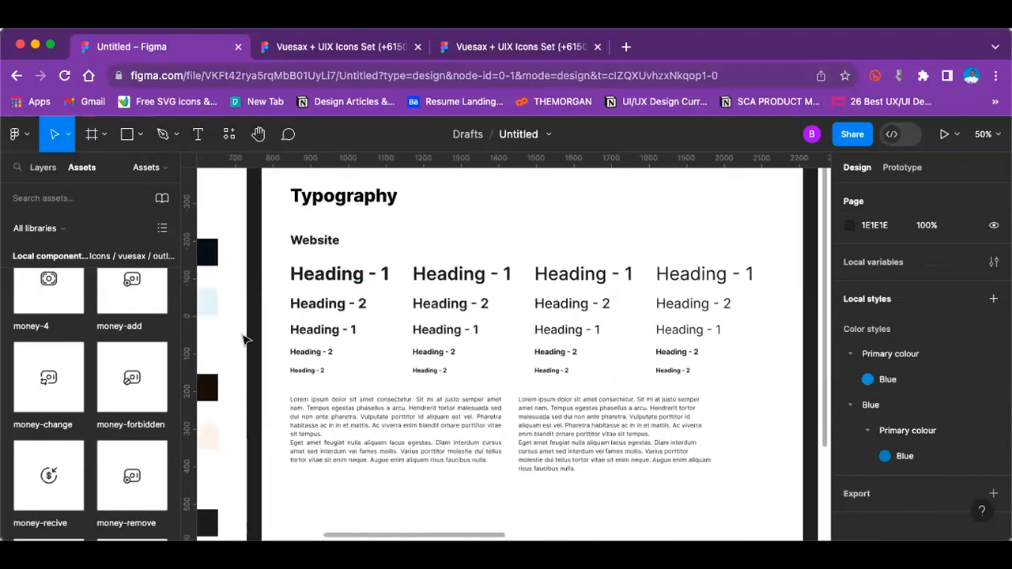
scroll(582, 363, right, 15)
scroll(583, 363, up, 2)
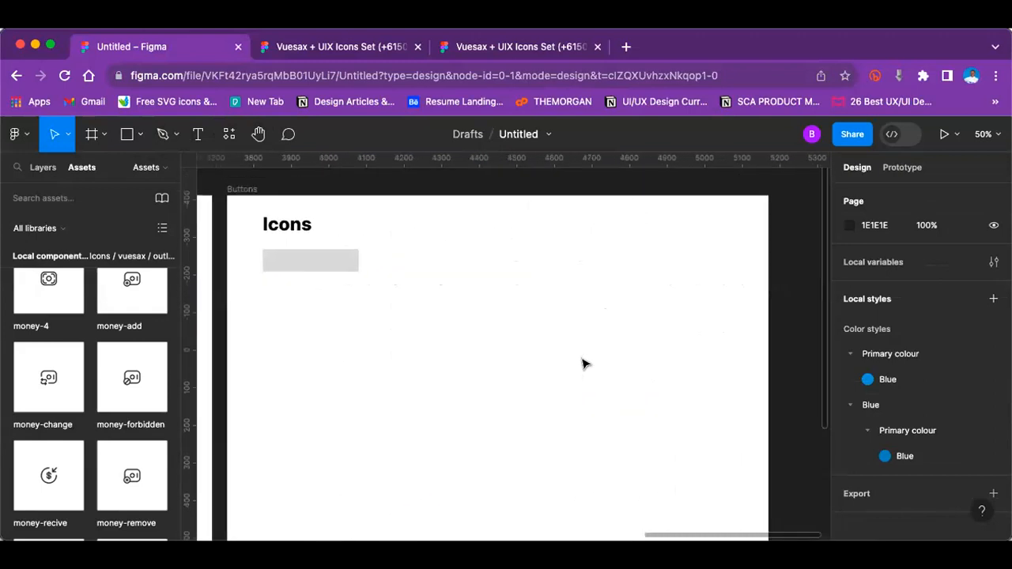
Step: Add the text "Button" over the grey rectangle in the Buttons frame
scroll(583, 363, left, 1)
key(shift+0)
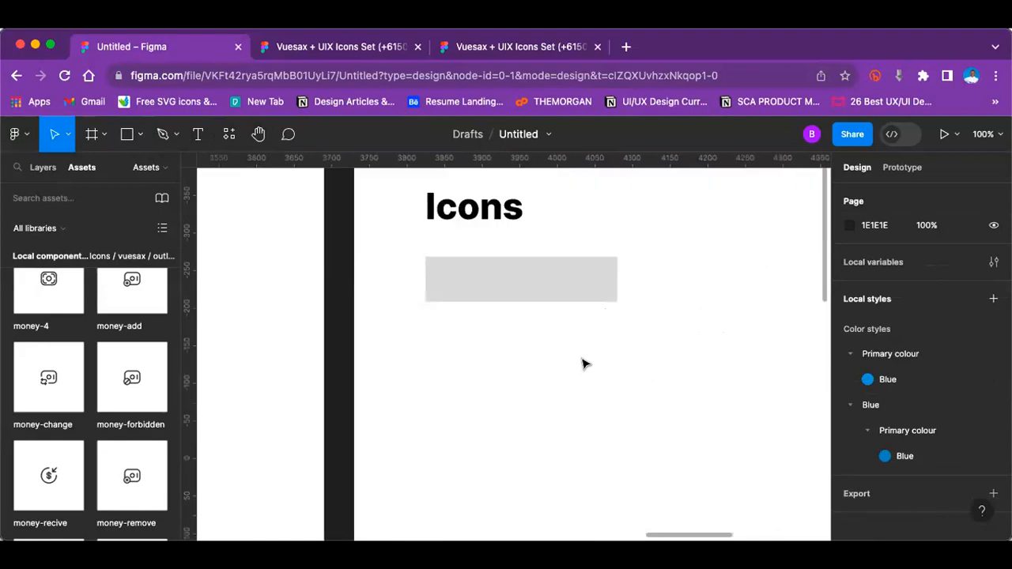
click(198, 133)
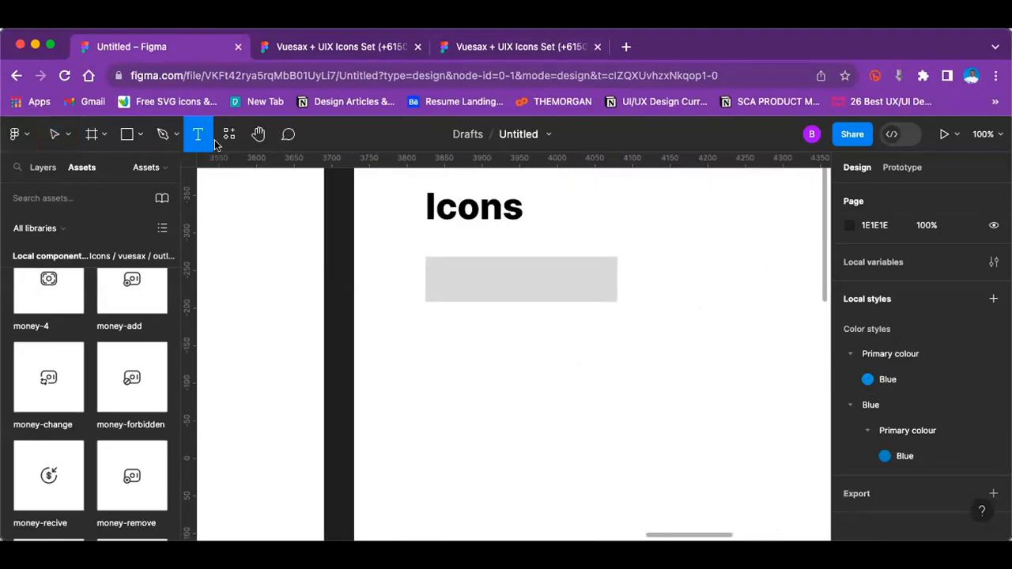
click(464, 285)
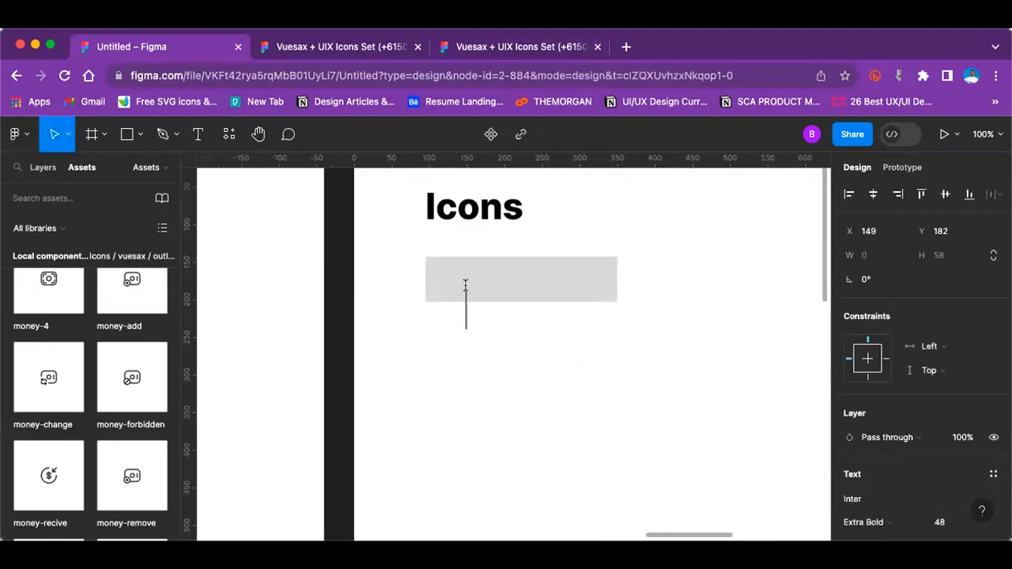
text(Button)
key(Escape)
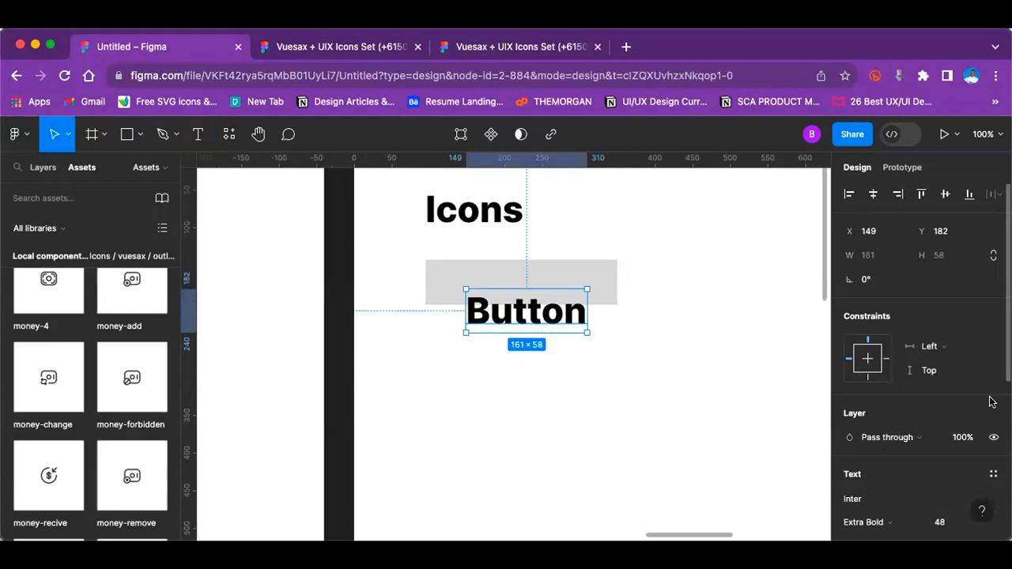
Step: Set the Button label's font size to 24 and centre it in the grey rectangle
scroll(990, 402, down, 3)
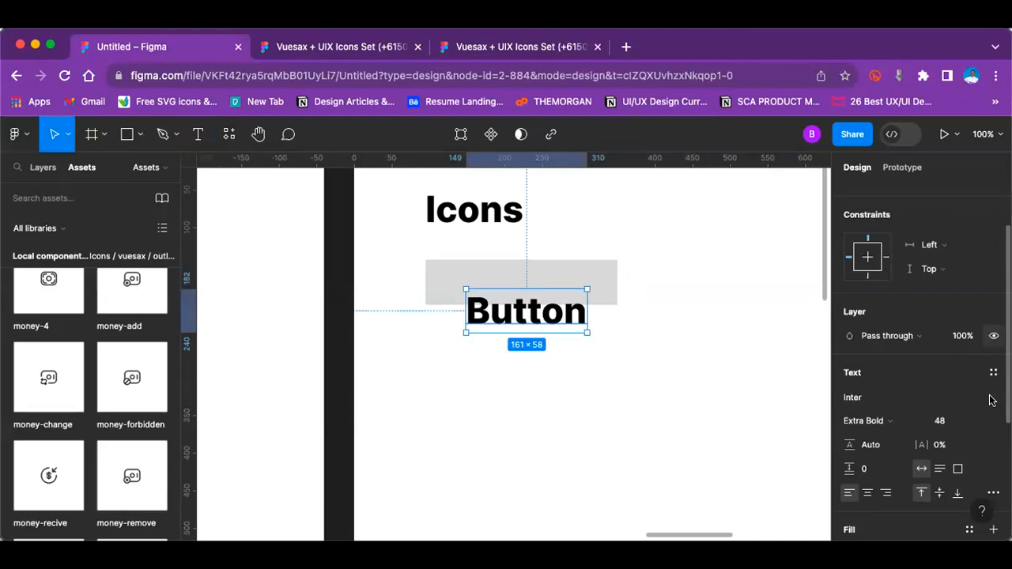
scroll(992, 400, down, 2)
click(966, 339)
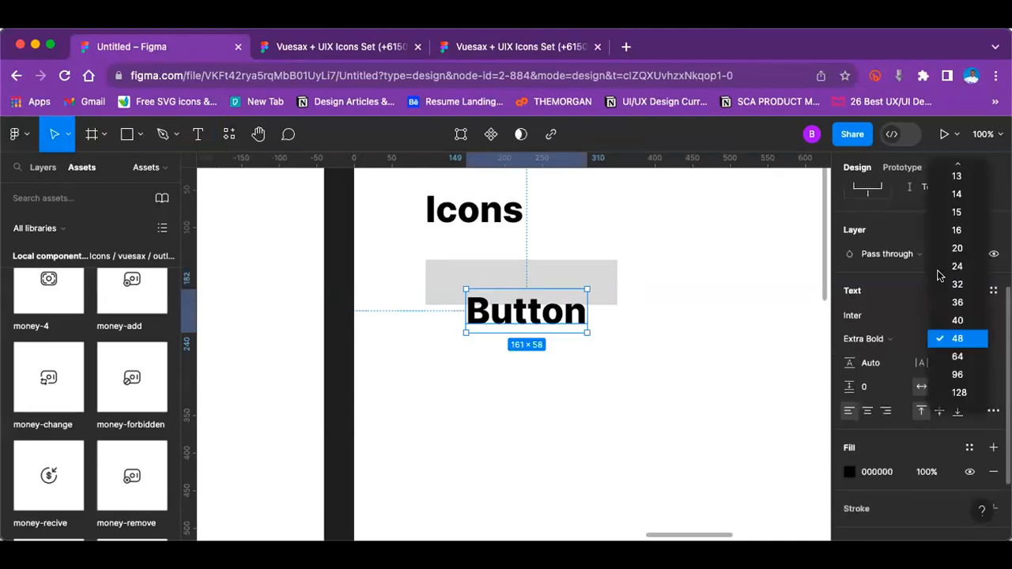
click(946, 267)
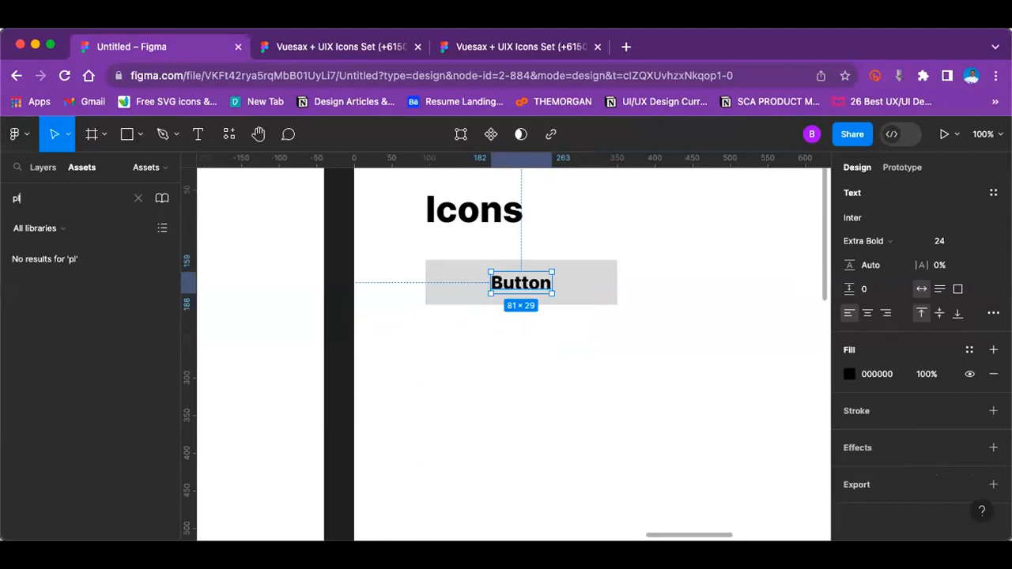
Step: Search the assets for "add" and look through the matching icons
key(BackSpace)
key(BackSpace)
text(add)
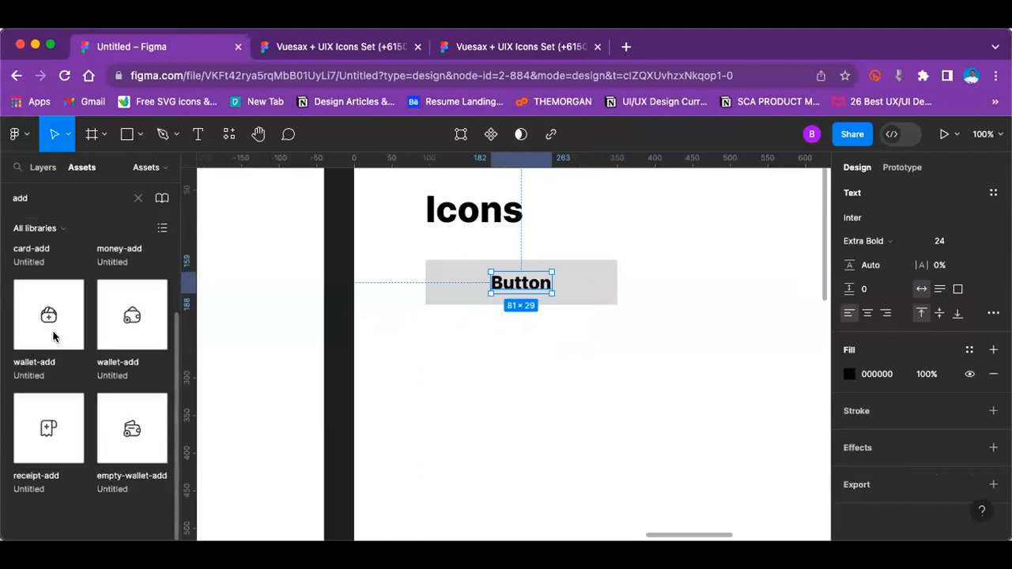
scroll(93, 309, up, 2)
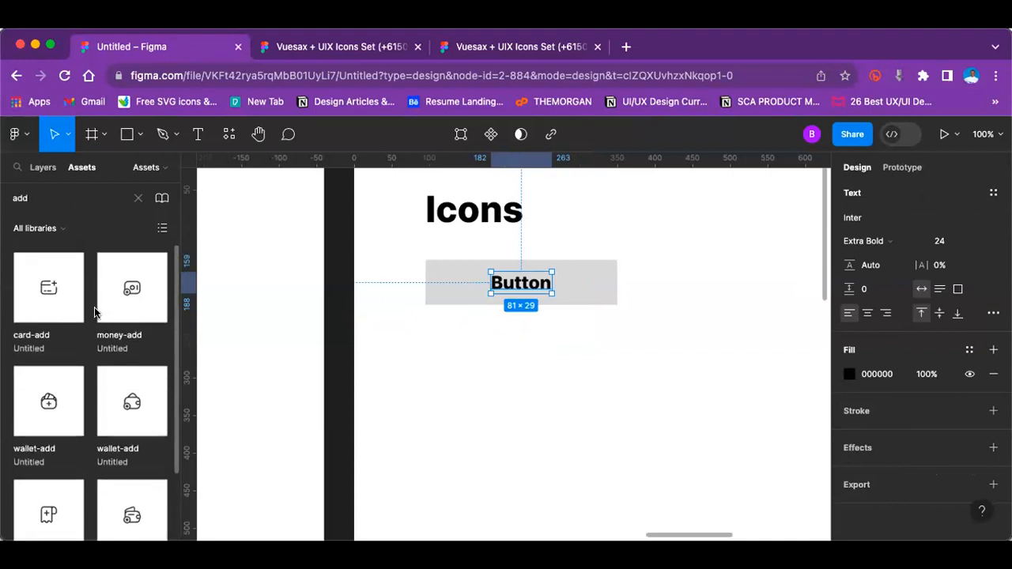
scroll(95, 309, down, 2)
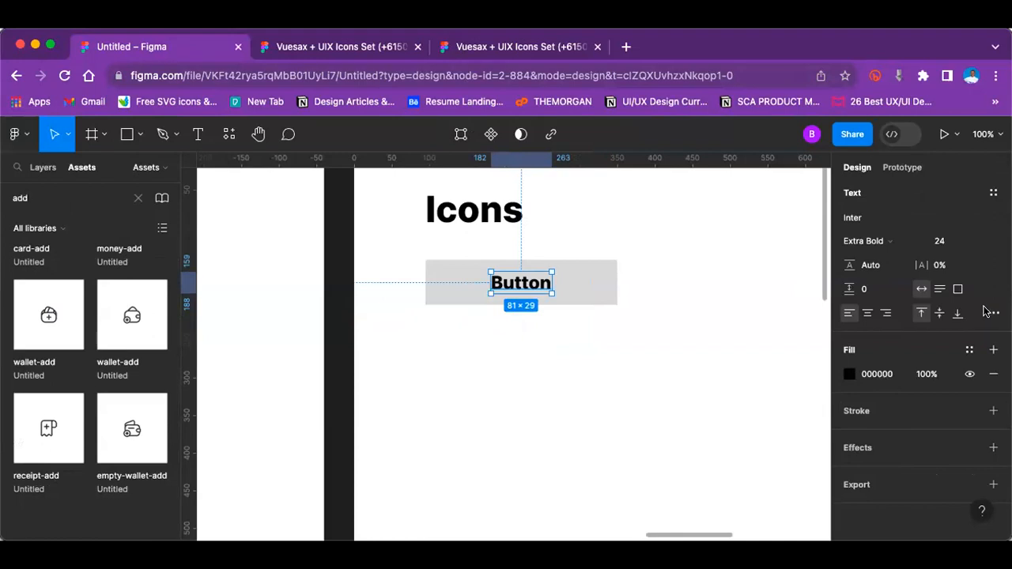
Step: Try a height of about 45 px on the button rectangle, and set it back to 60
click(609, 289)
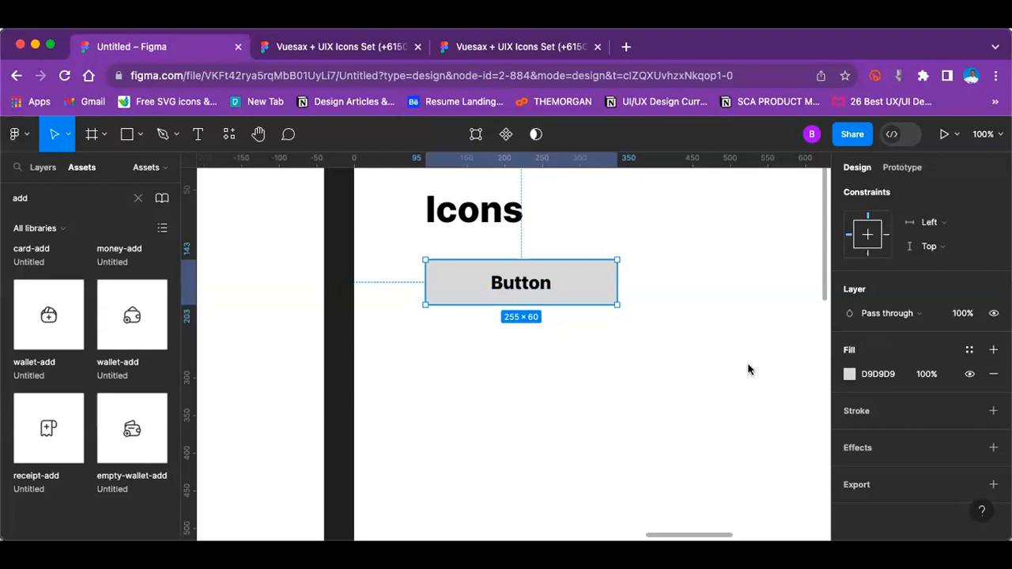
click(601, 256)
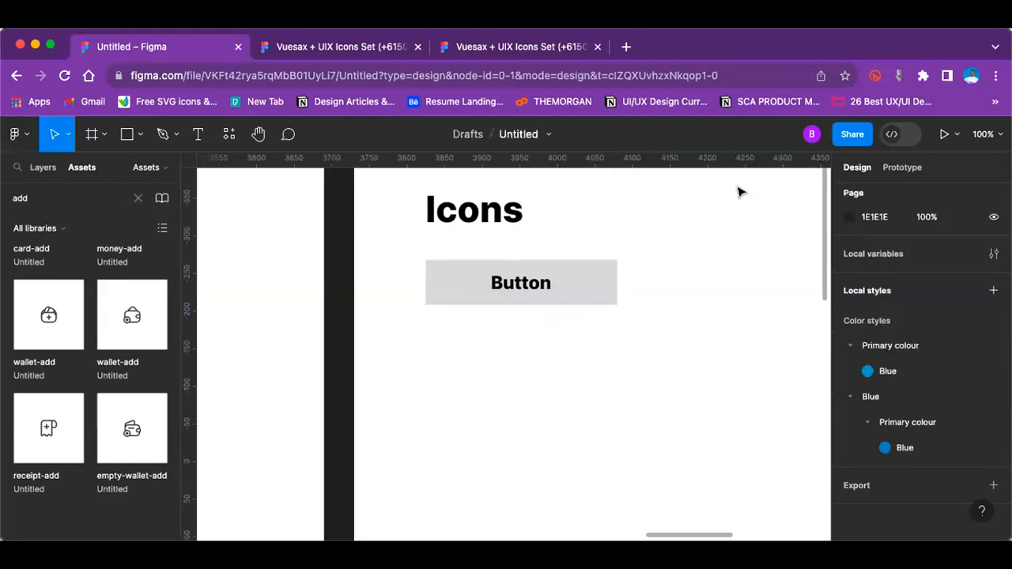
click(578, 294)
mouse_move(554, 304)
mouse_down()
mouse_move(552, 373)
mouse_move(558, 293)
mouse_up()
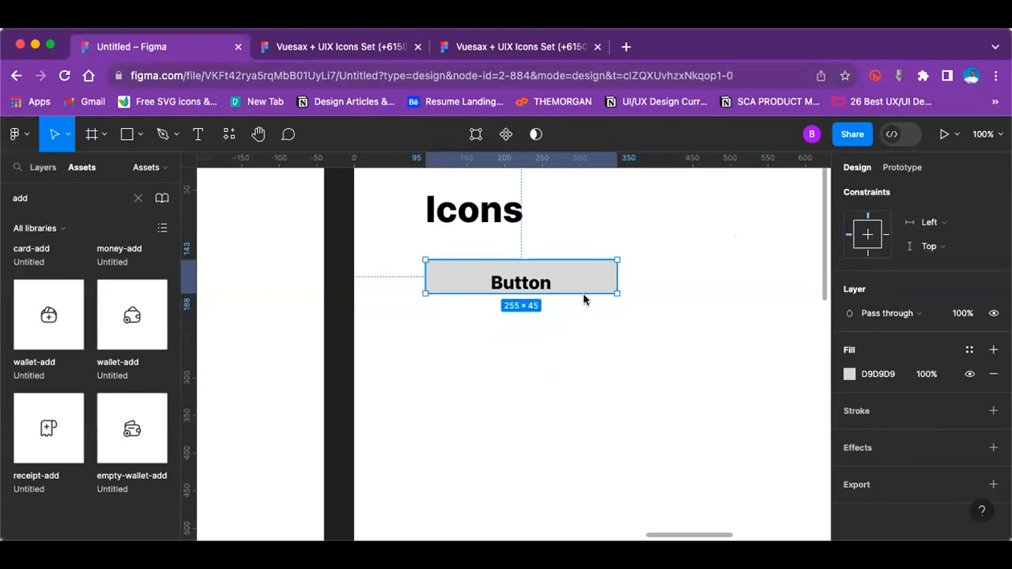
scroll(859, 319, up, 3)
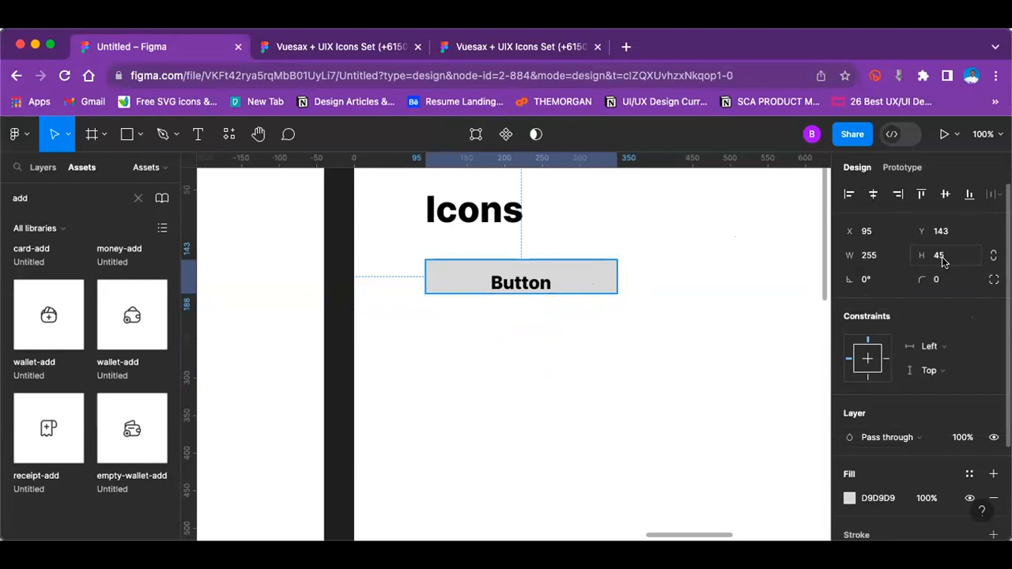
click(953, 257)
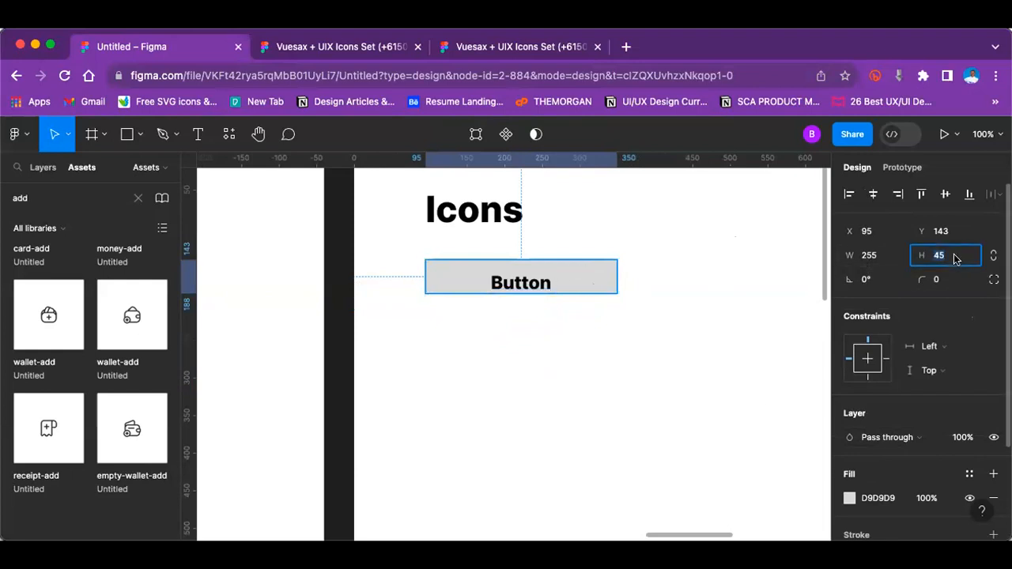
click(966, 259)
text(60)
key(Return)
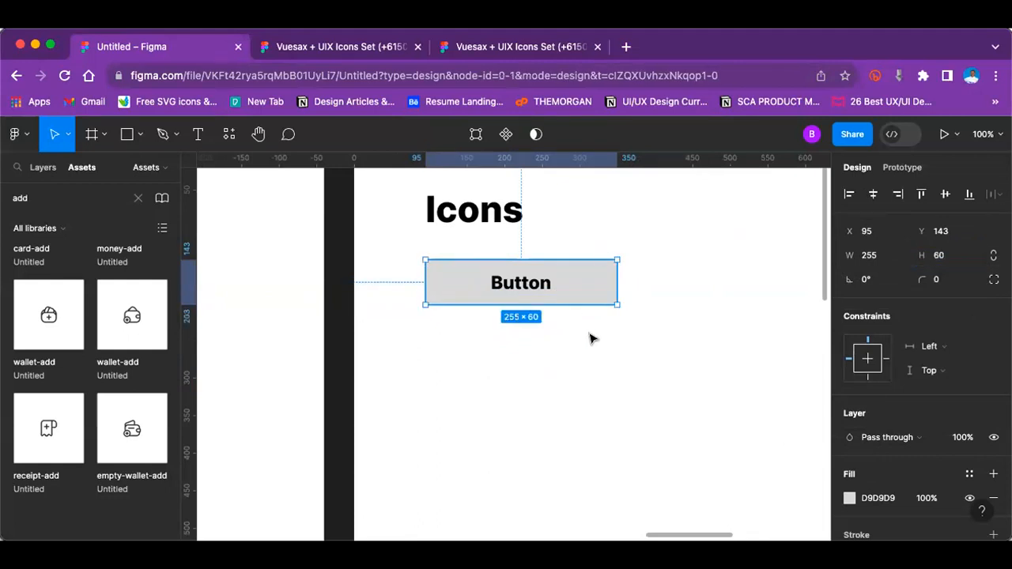
Step: Set the button rectangle's height to 50
click(592, 338)
key(minus)
click(548, 323)
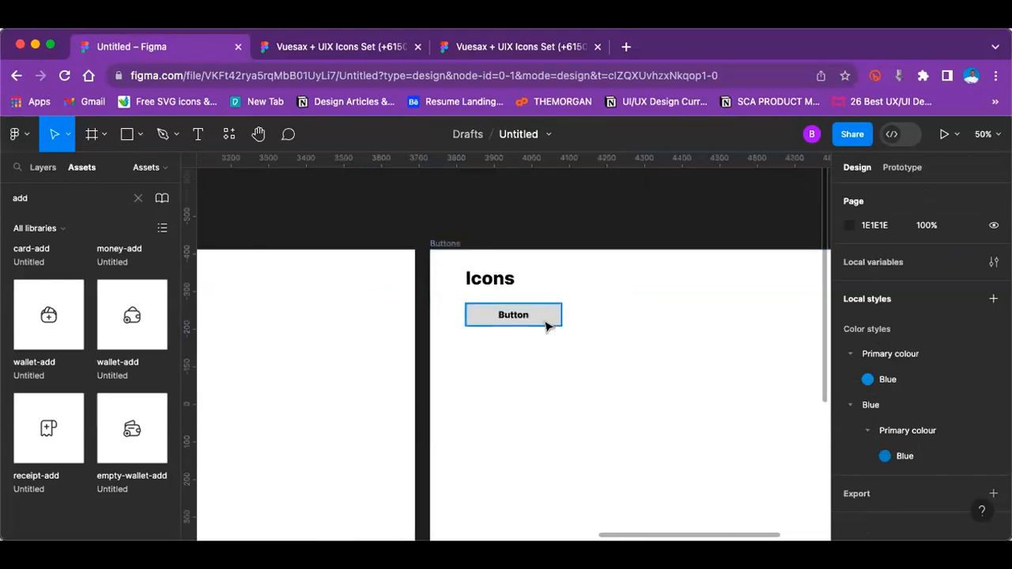
click(957, 255)
text(50)
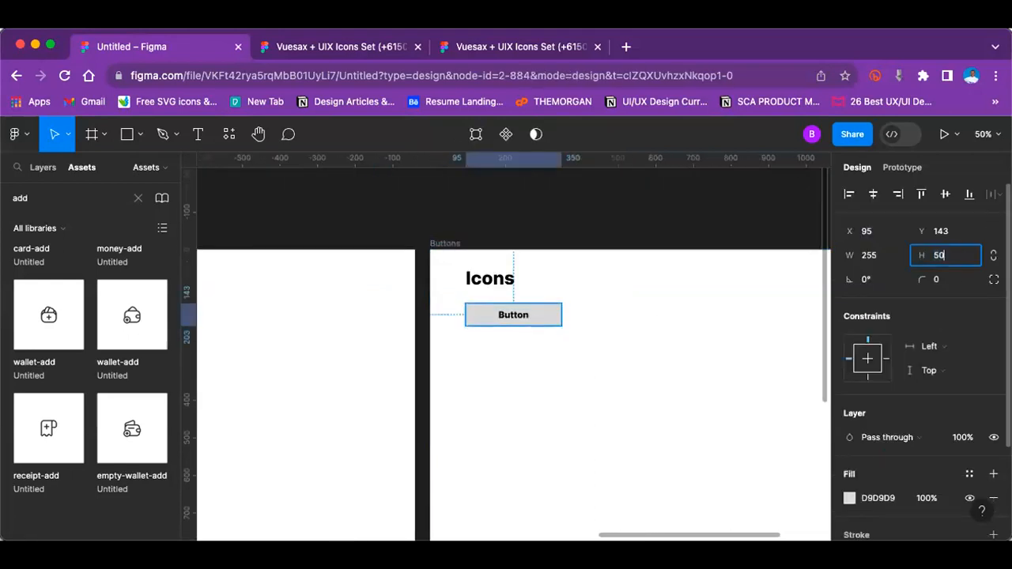
key(Return)
key(plus)
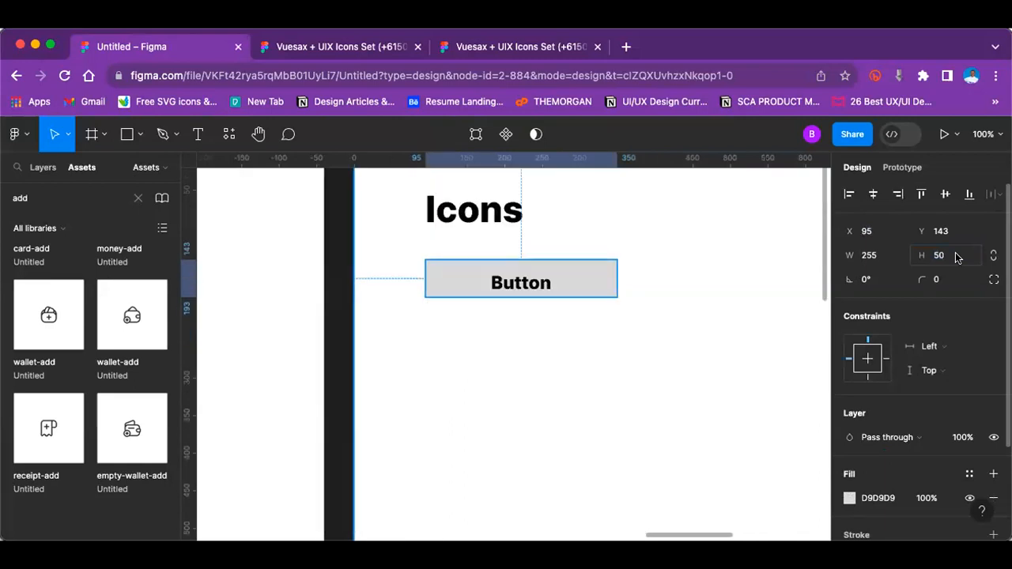
Step: Narrow the button rectangle to about 188 px and reposition the Button label near its middle
click(549, 283)
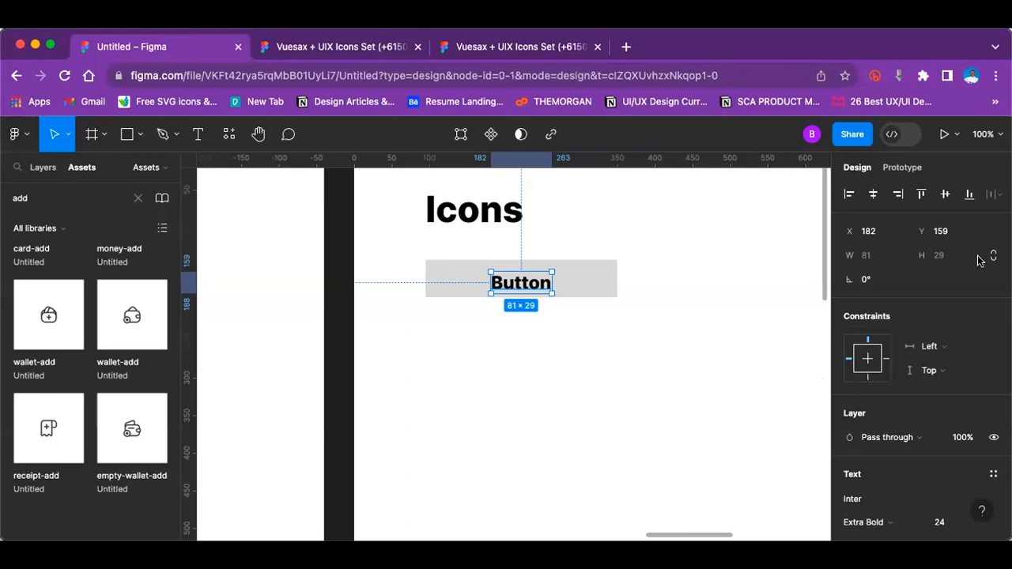
click(736, 248)
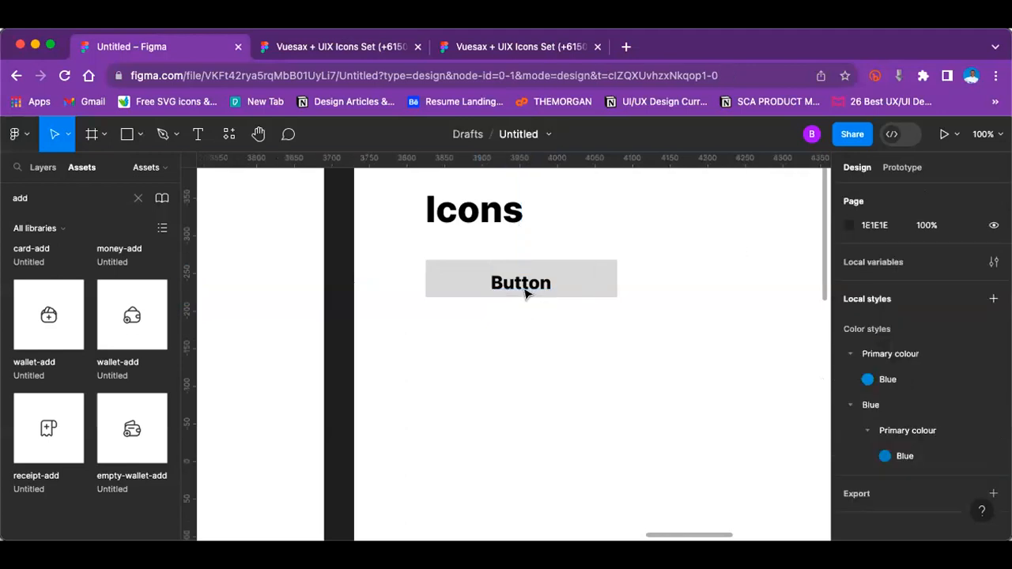
drag(527, 283, 477, 283)
click(613, 282)
drag(591, 274, 566, 276)
mouse_move(483, 281)
mouse_down()
mouse_move(513, 283)
mouse_move(495, 281)
mouse_up()
key(Escape)
Step: Set the Button label's font weight to Medium
click(499, 282)
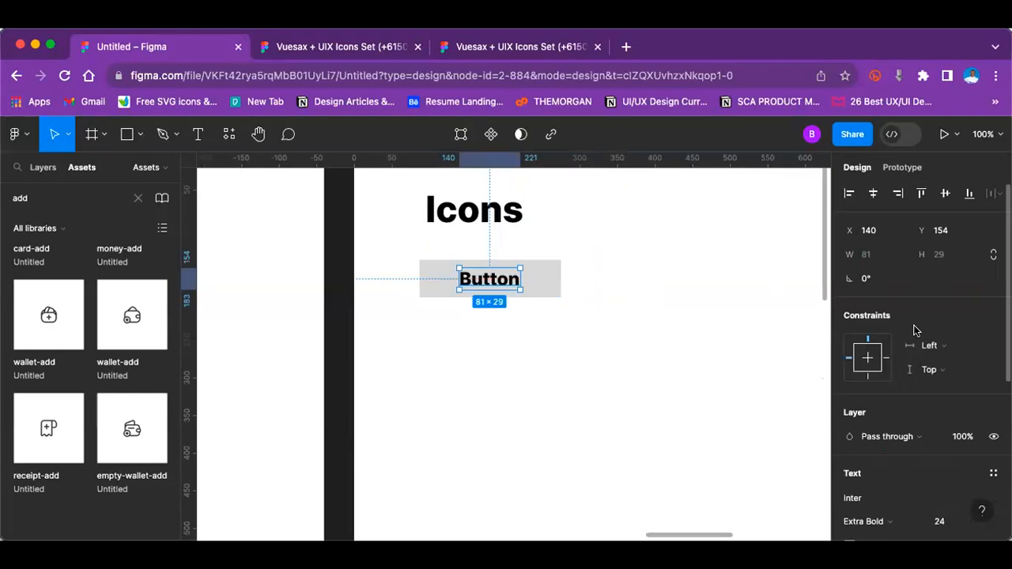
scroll(914, 330, down, 3)
scroll(854, 355, up, 3)
scroll(889, 432, down, 3)
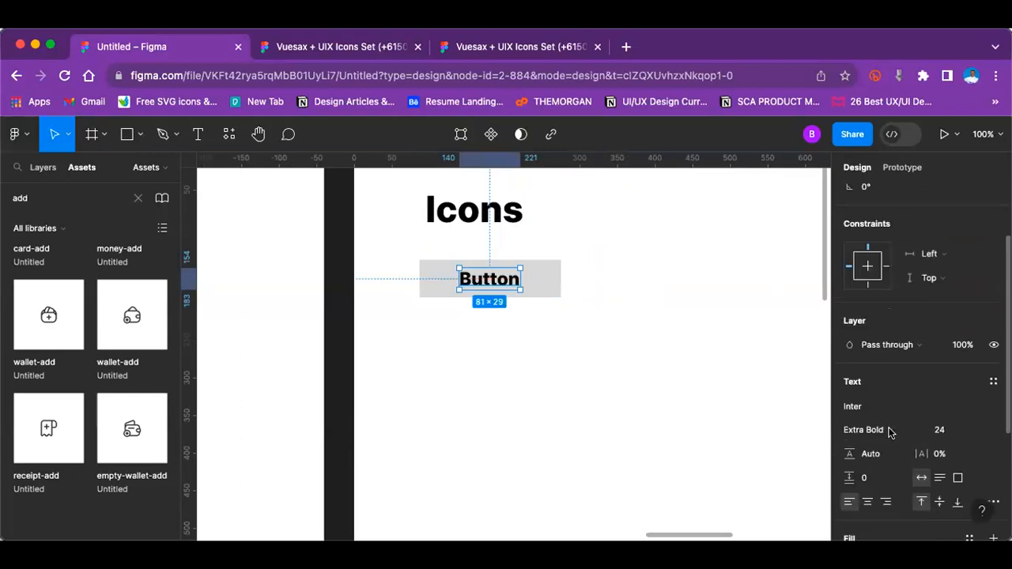
click(893, 431)
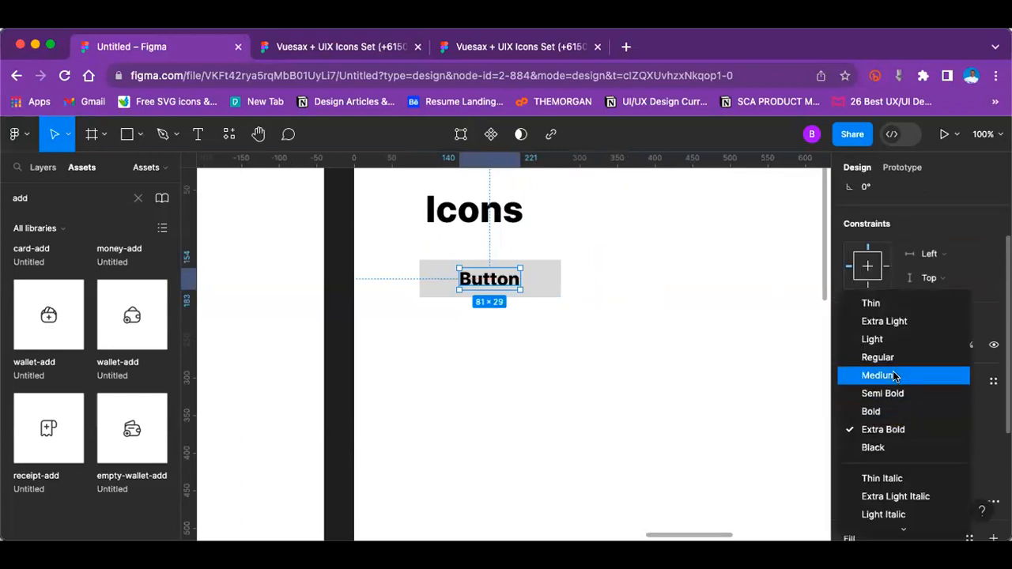
click(895, 375)
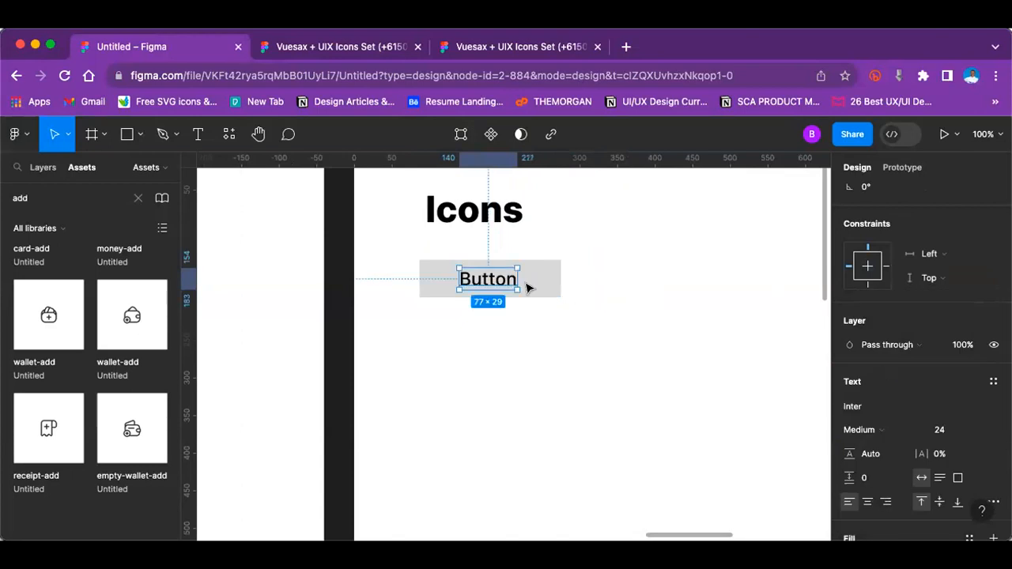
Step: Change the Button label's fill to the dark document colour 292D32
scroll(904, 391, down, 3)
click(849, 374)
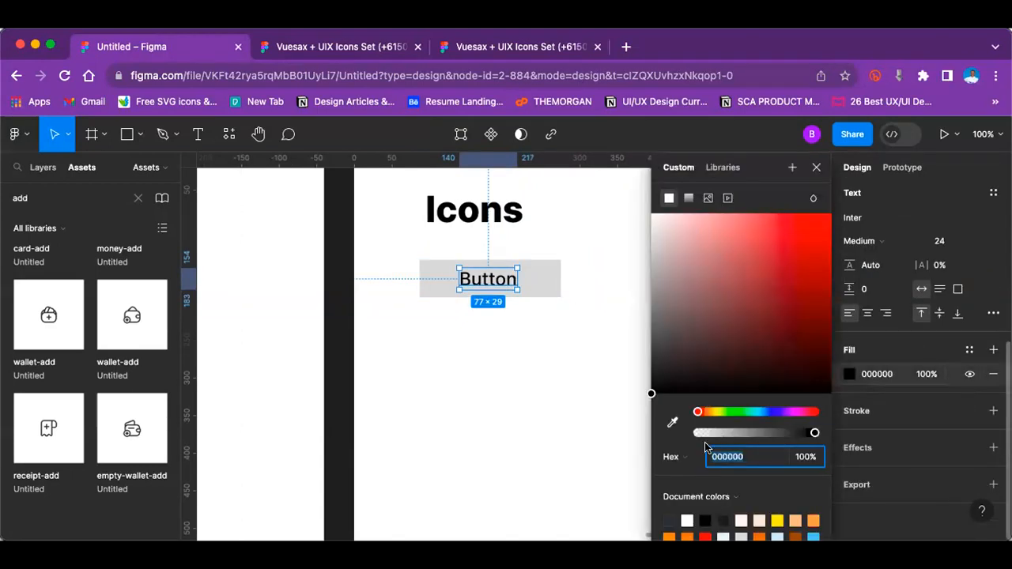
click(672, 518)
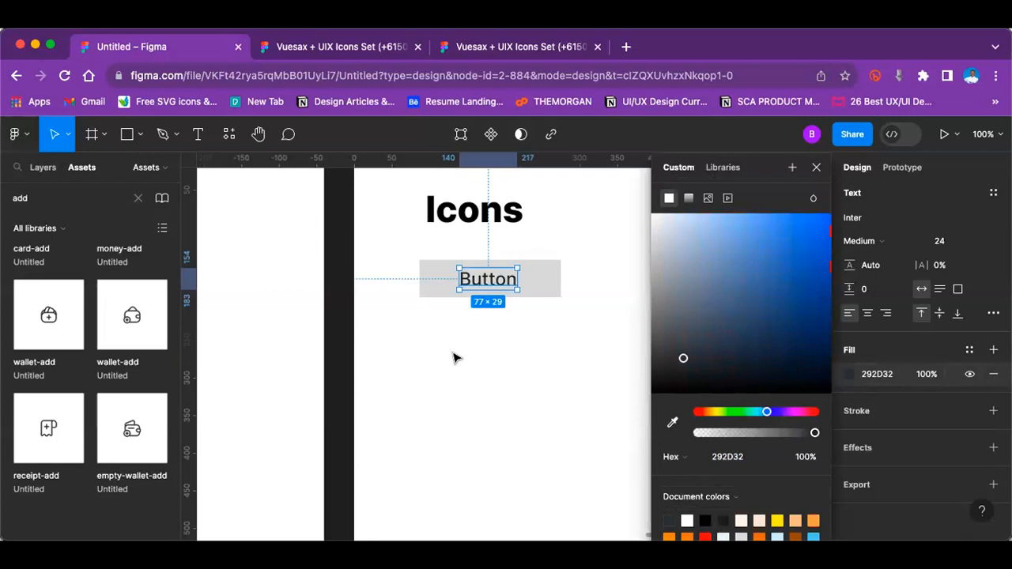
click(453, 359)
Step: Give the button rectangle a corner radius of 10
click(549, 278)
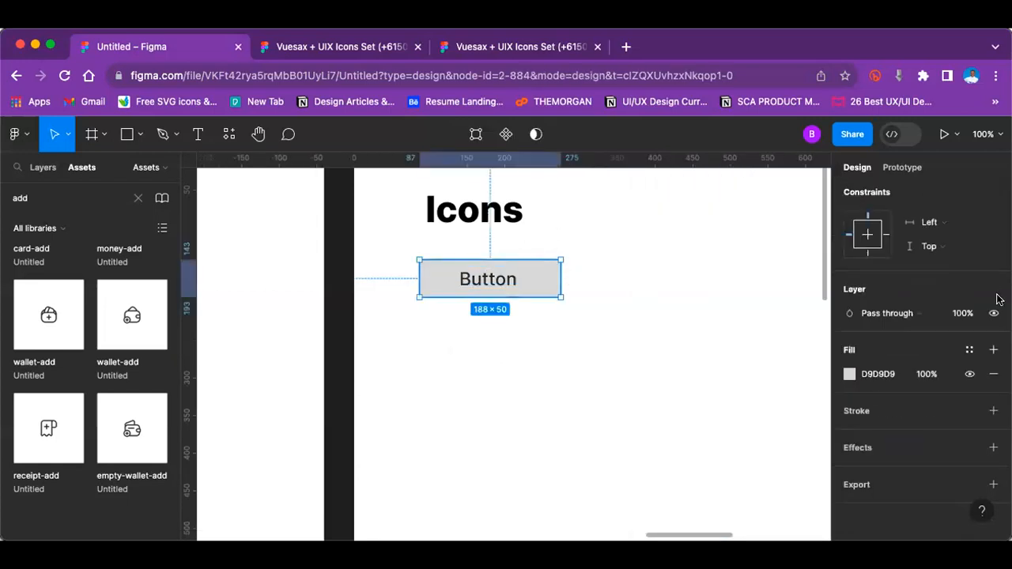
scroll(933, 292, up, 3)
click(942, 281)
text(10)
click(781, 201)
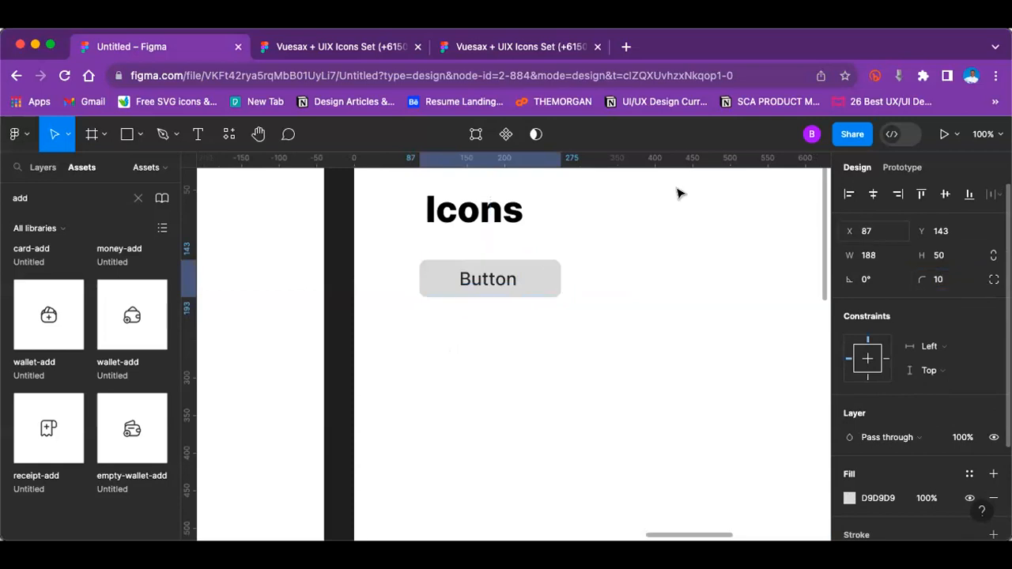
click(488, 280)
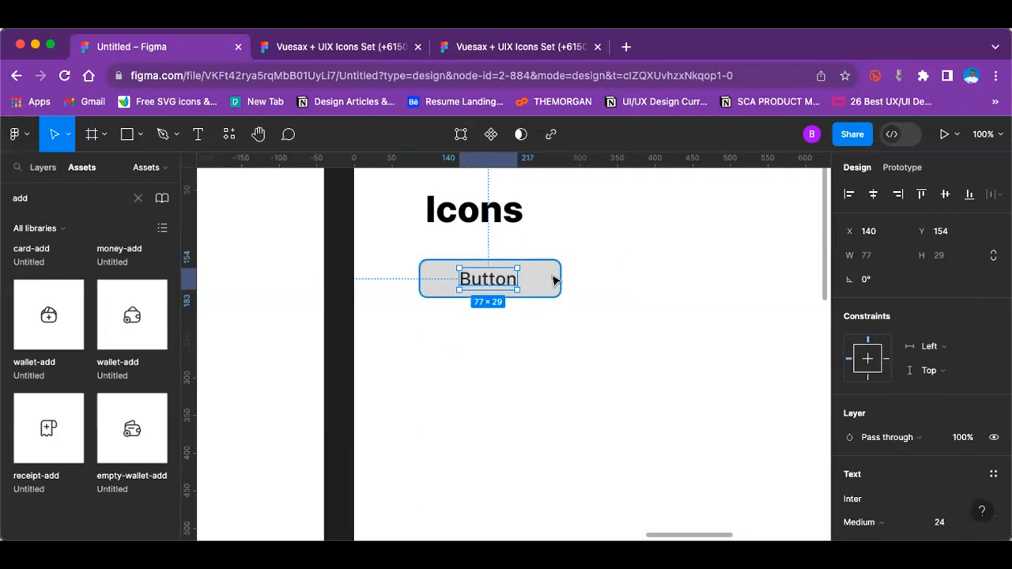
click(662, 307)
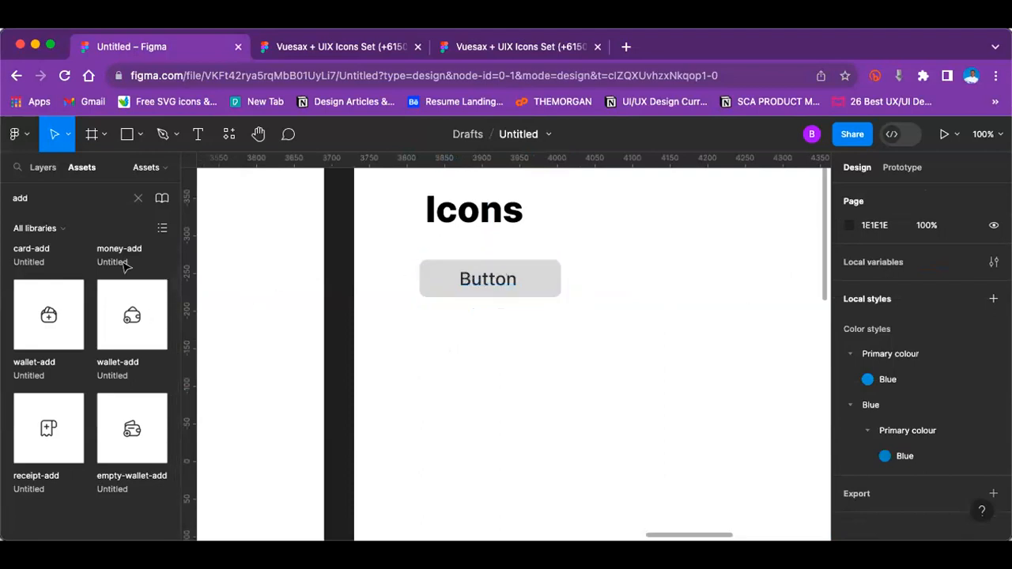
Step: Search the assets for "plus" and clear the search
click(78, 199)
text(plu)
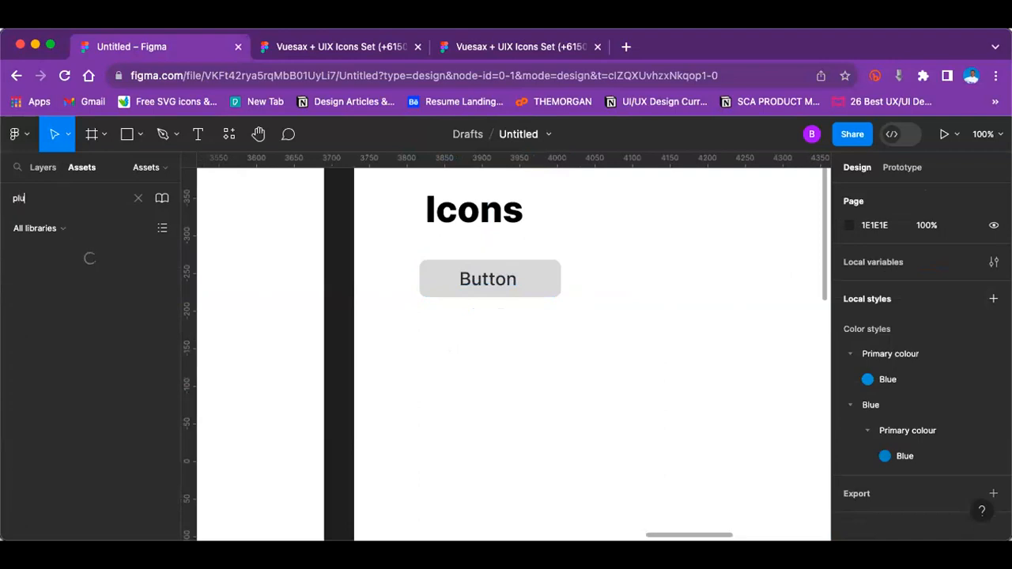
text(s)
key(BackSpace)
key(BackSpace)
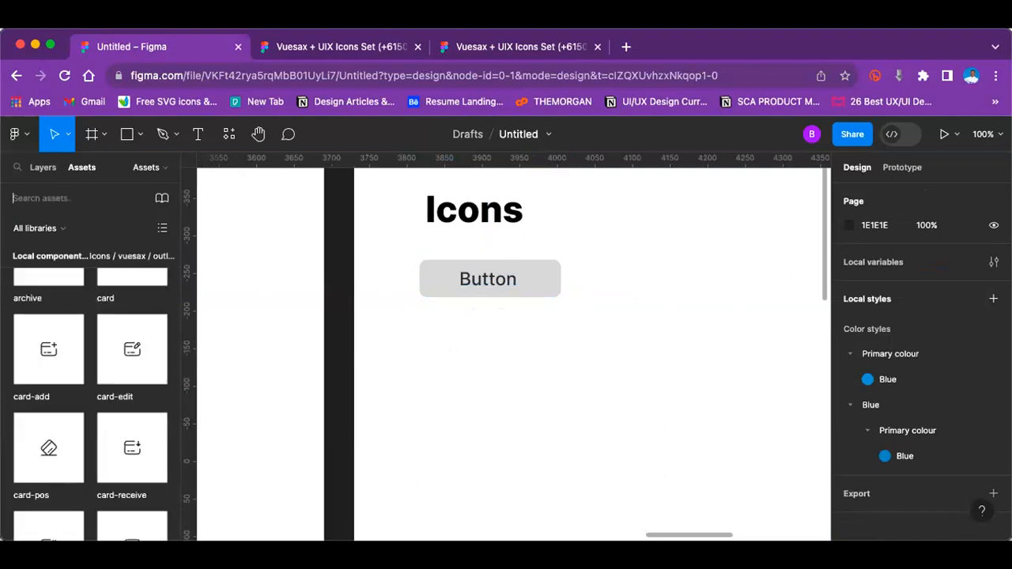
Step: Place the outline card icon just after the Button label inside the rectangle and align their vertical centres
scroll(59, 354, up, 3)
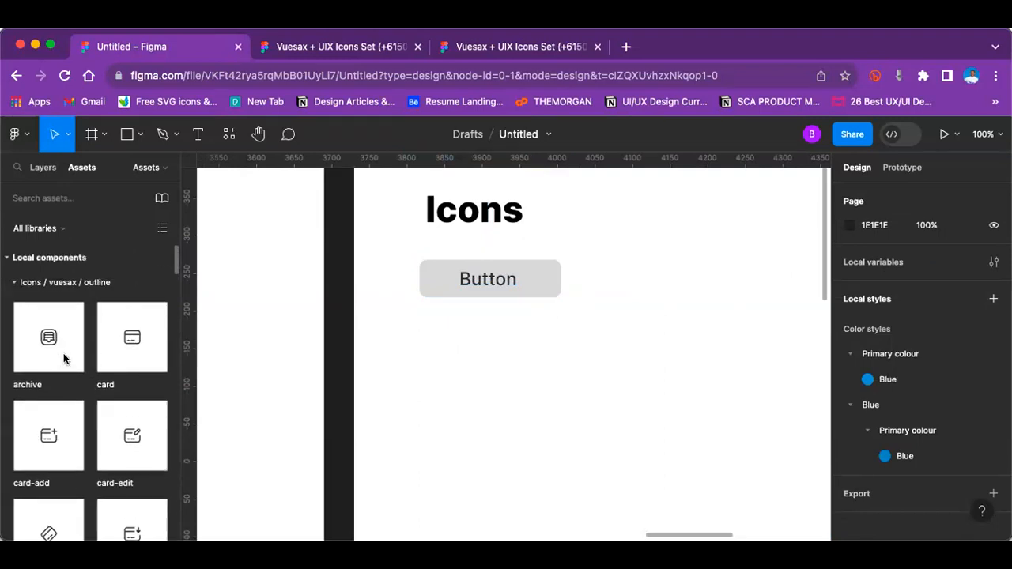
drag(132, 337, 536, 280)
click(944, 194)
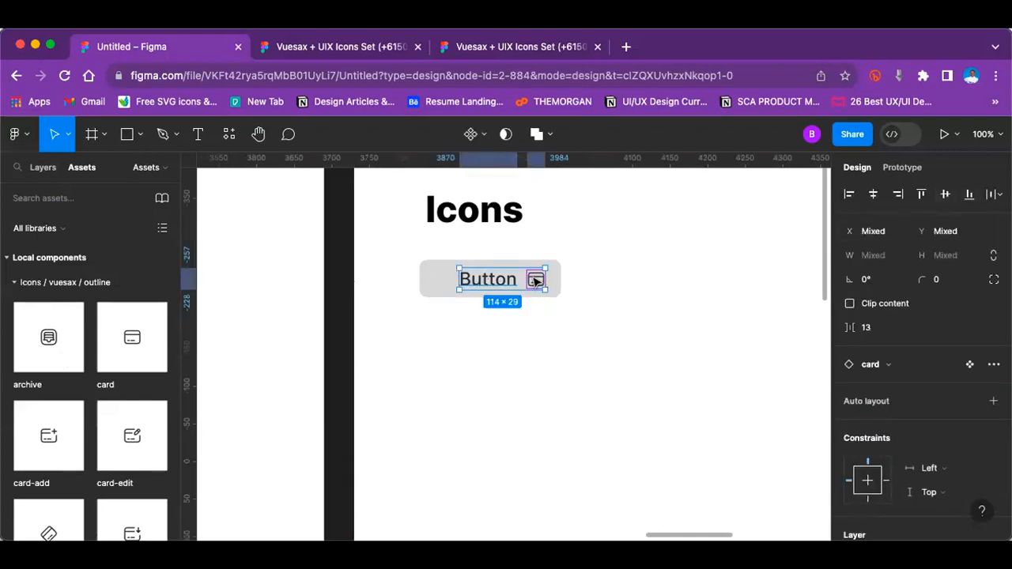
Step: Wrap the Button label and card icon in an auto layout with a spacing of 10
key(shift+a)
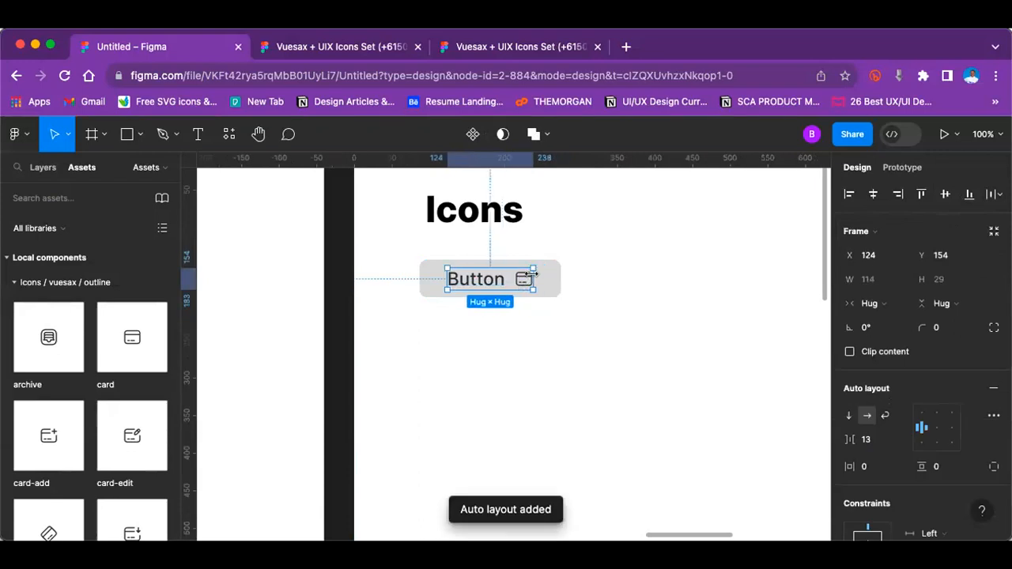
click(873, 439)
text(10)
key(Return)
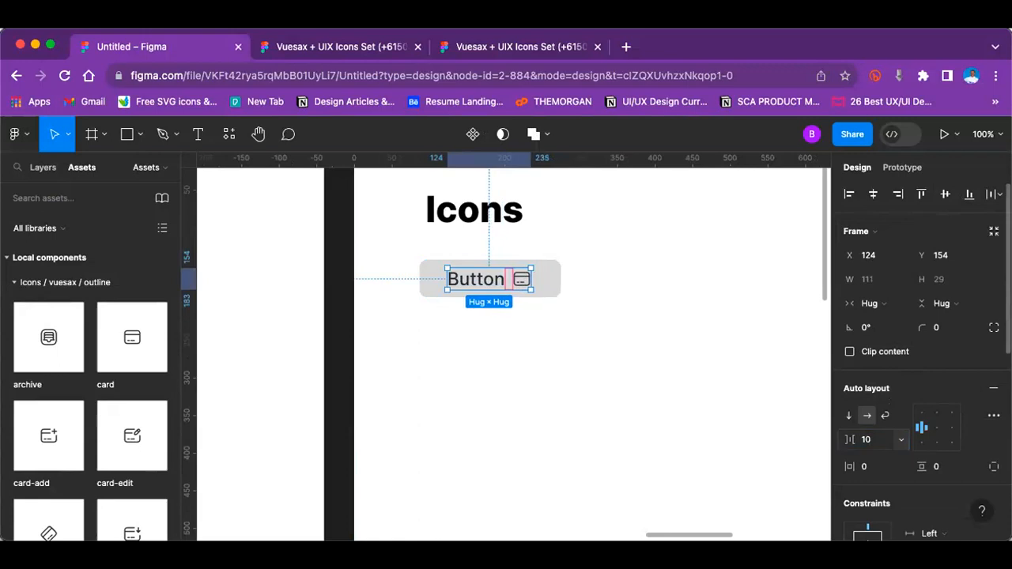
Step: Align the vertical centres of the label-and-icon frame and the button rectangle, and group them
click(663, 373)
click(486, 277)
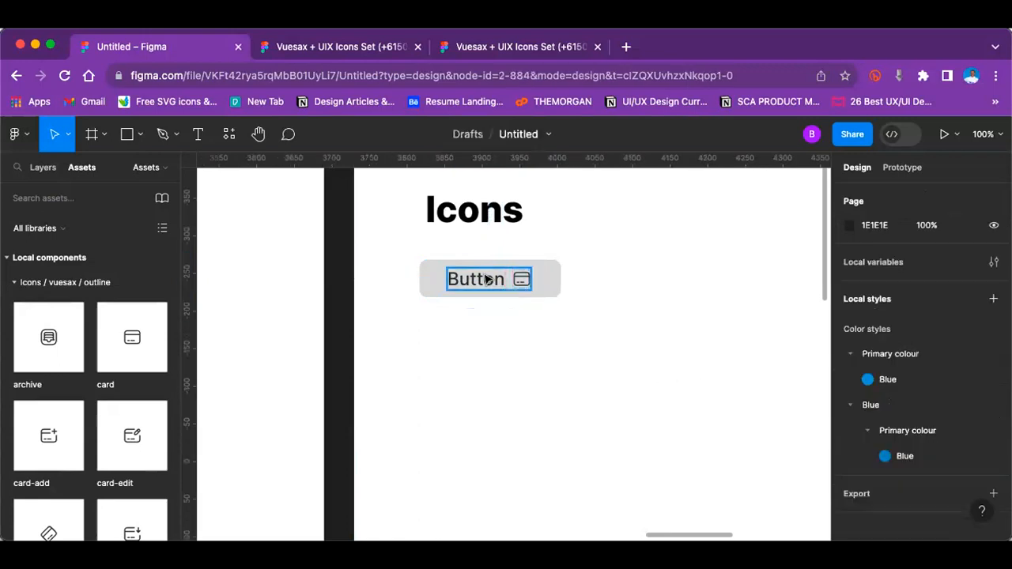
shift+click(551, 276)
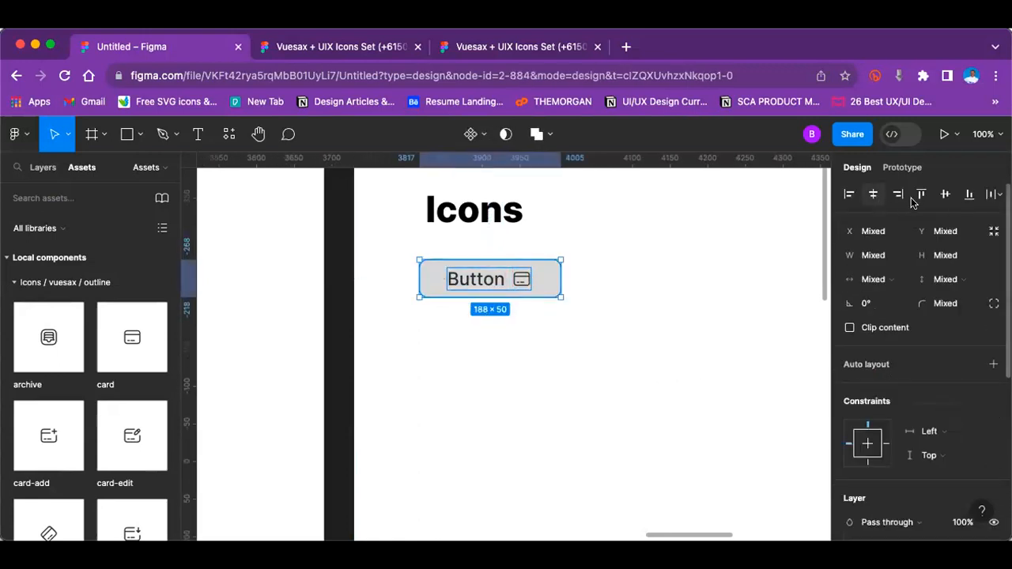
click(945, 196)
key(super+g)
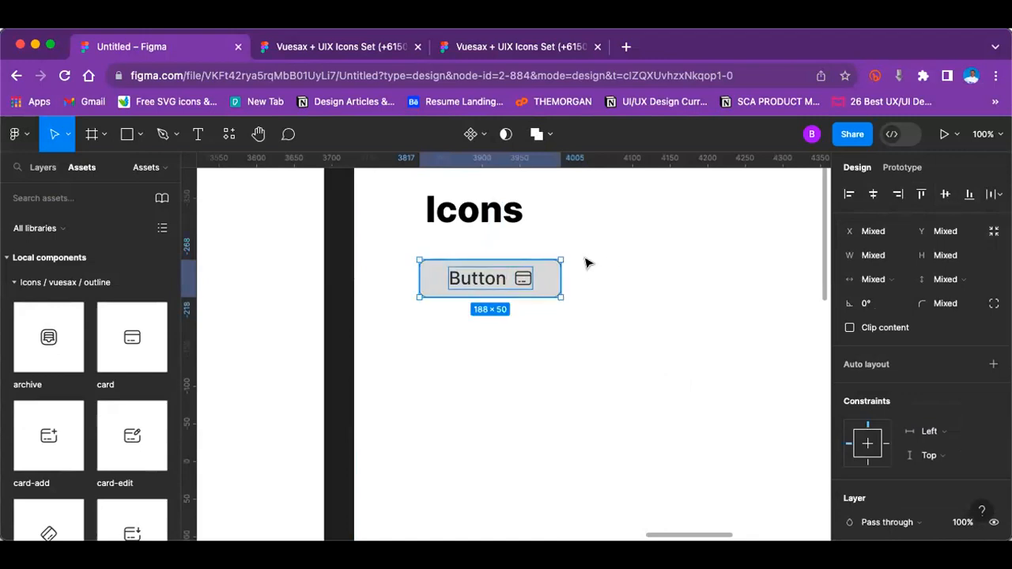
Step: Convert the button group into a component with a variant property and add a second variant below the default
click(472, 136)
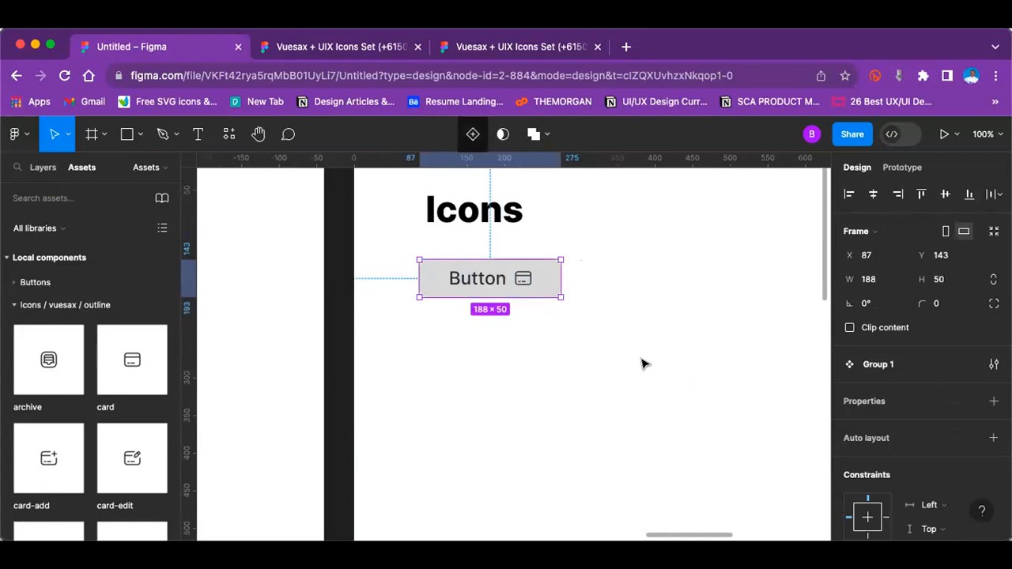
click(994, 401)
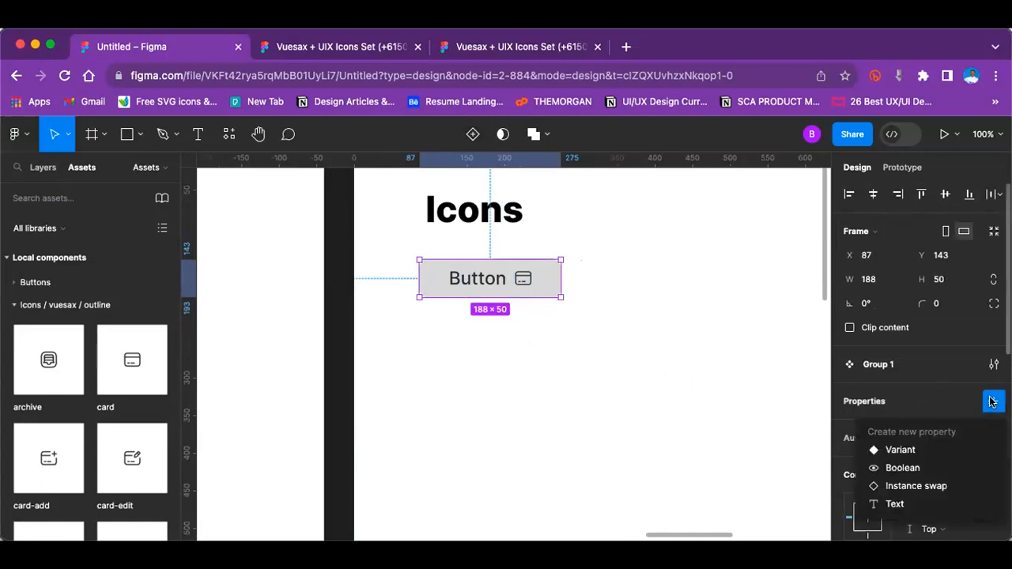
click(901, 450)
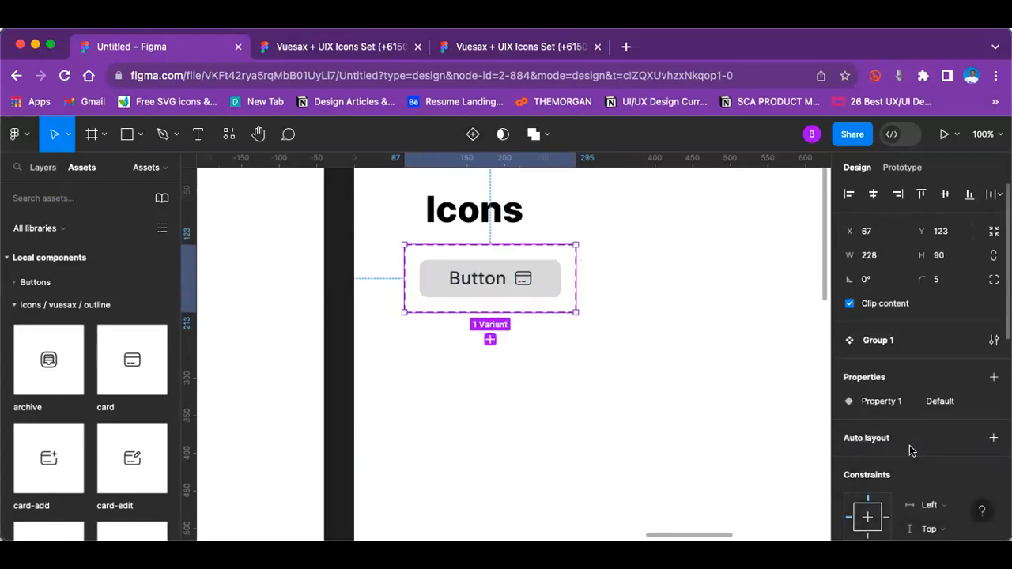
click(490, 340)
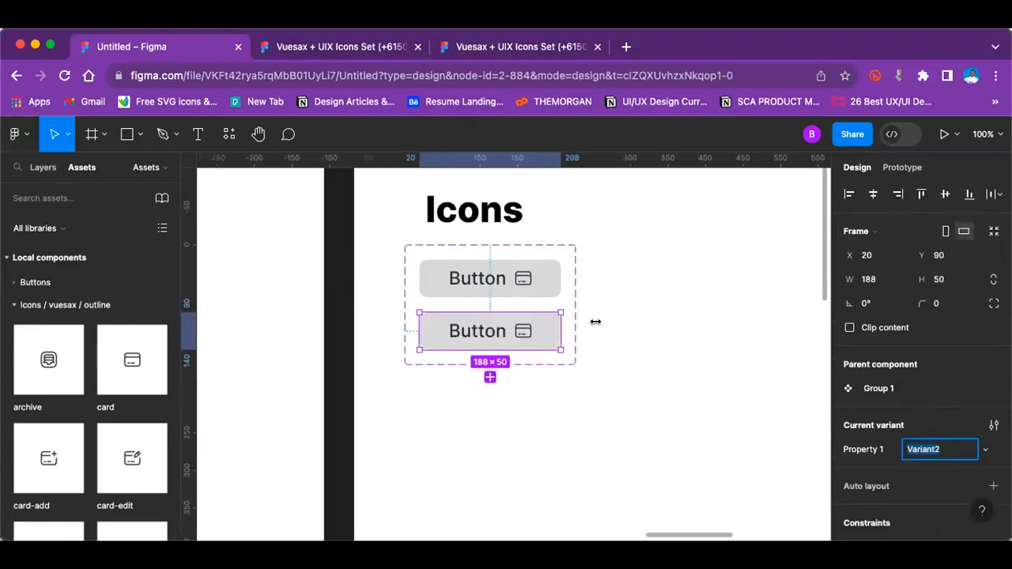
double_click(525, 336)
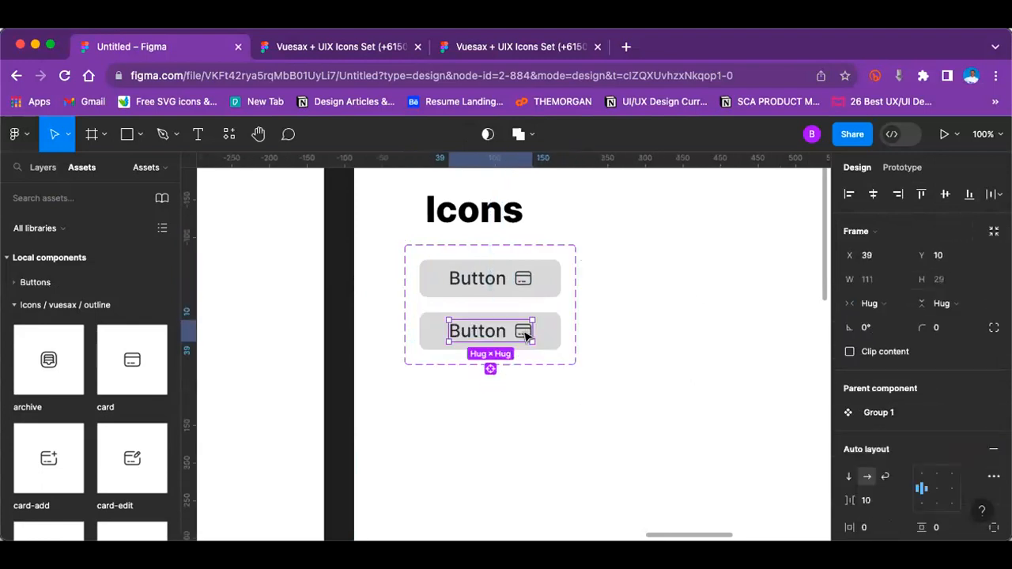
double_click(526, 336)
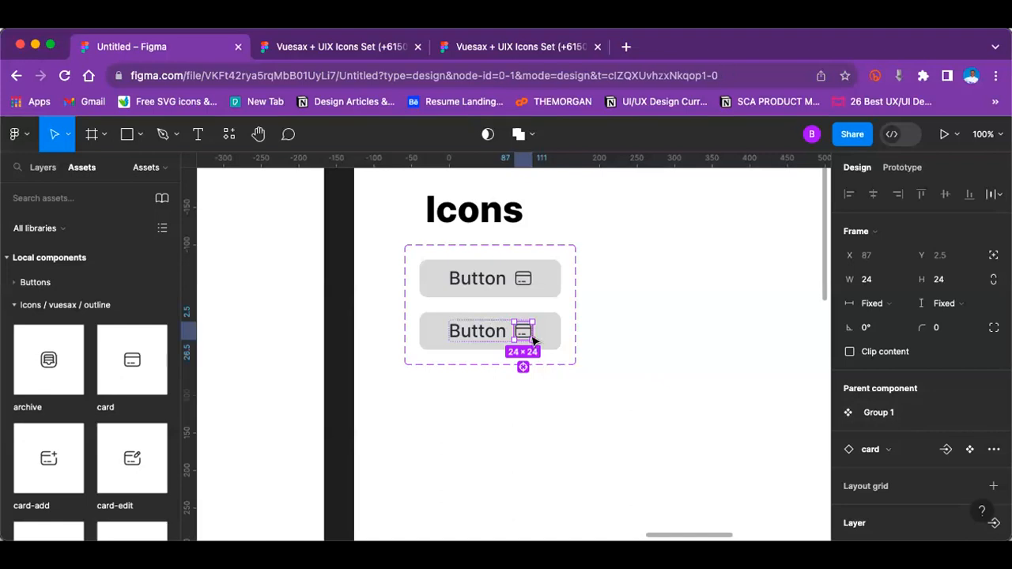
click(603, 329)
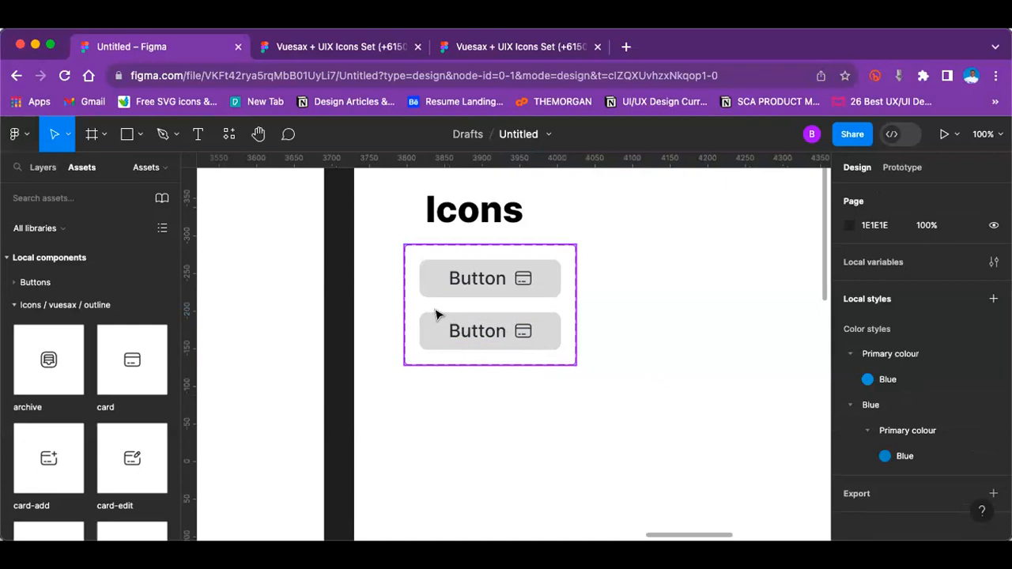
Step: Duplicate the second button variant twice within the component set
click(434, 334)
double_click(437, 333)
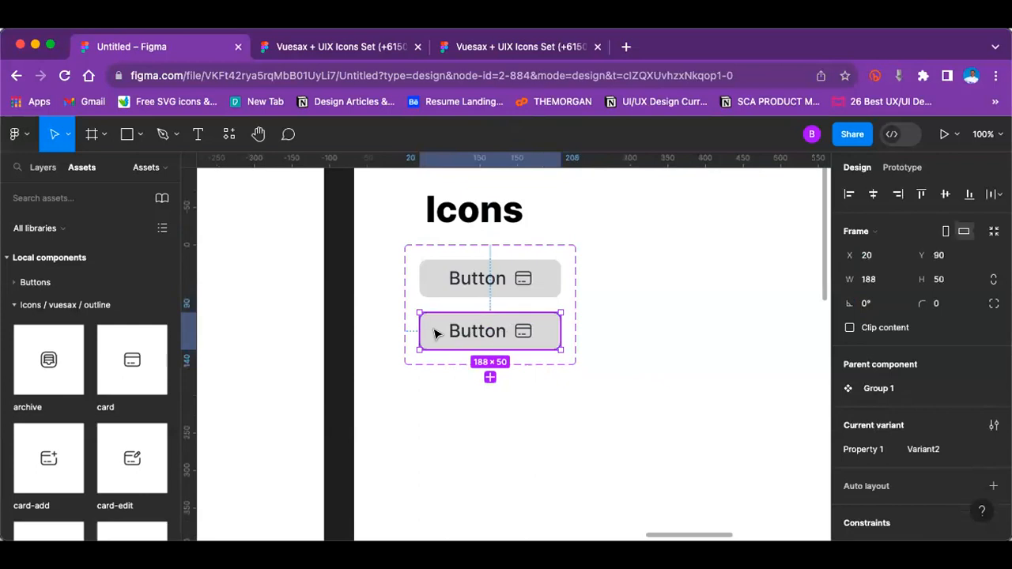
key(super+d)
key(super+d)
Step: Try the Primary colour/Blue style on the first variant's label and icon, and undo it
click(449, 272)
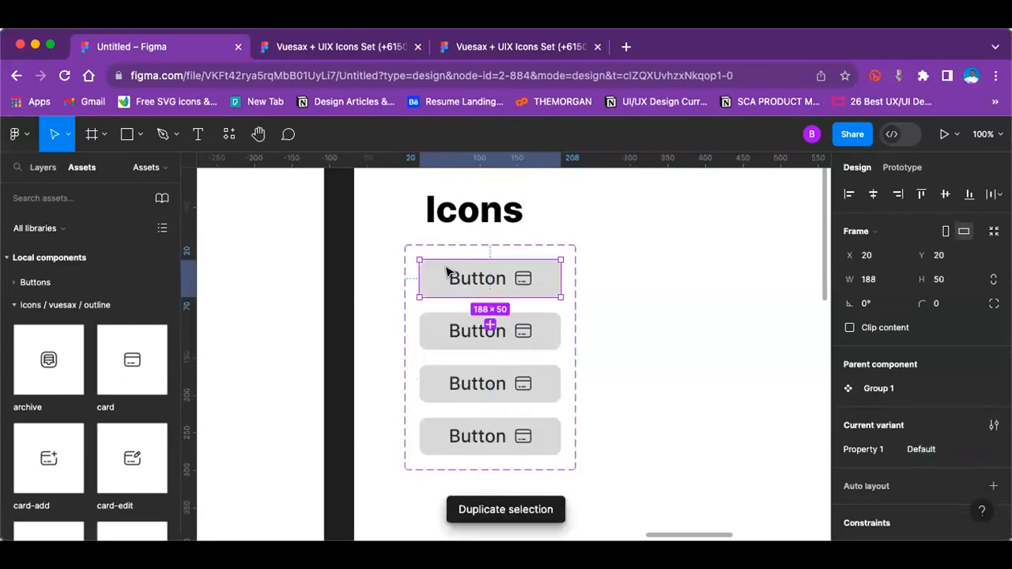
scroll(949, 403, down, 5)
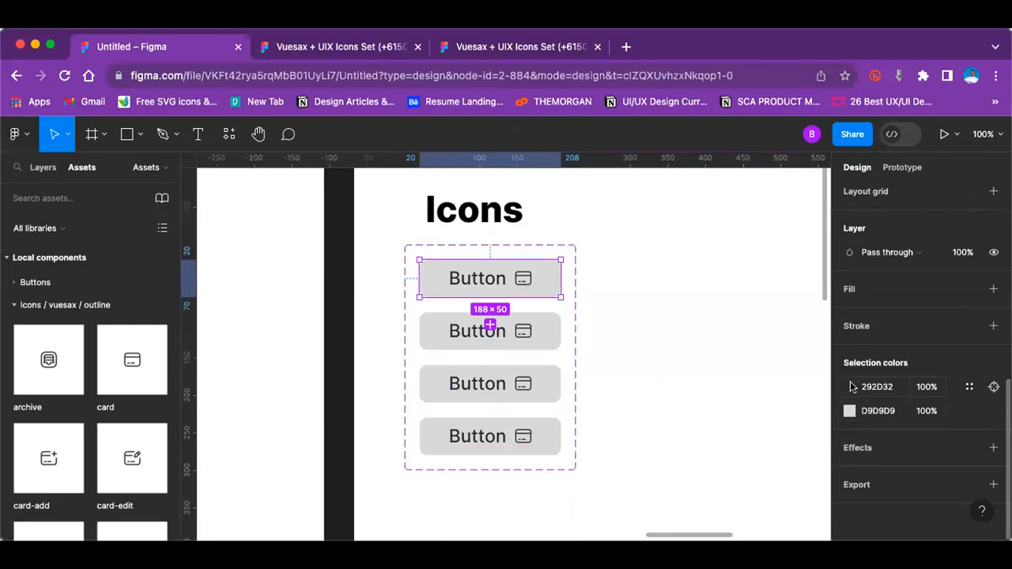
click(851, 388)
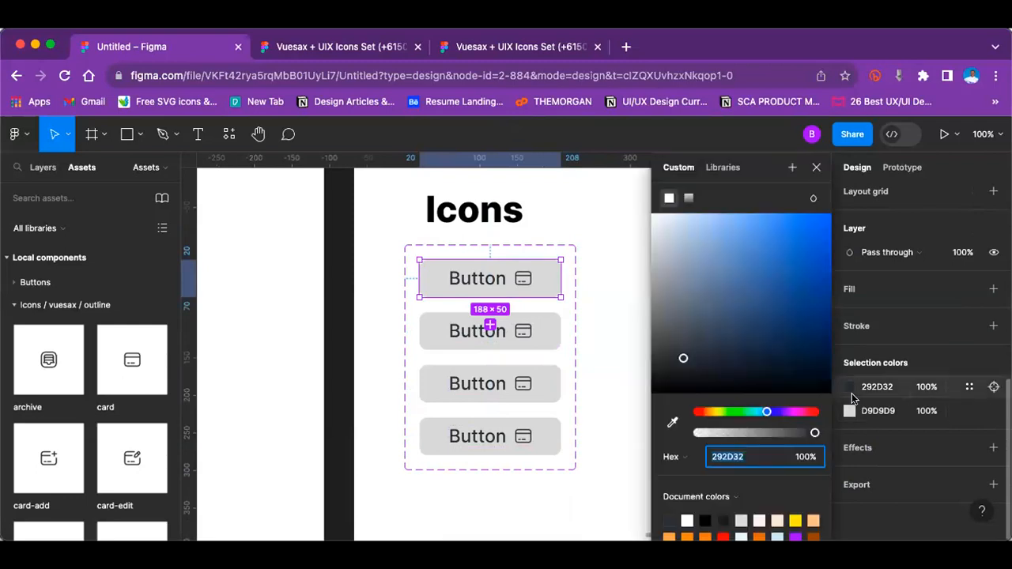
key(Escape)
click(970, 387)
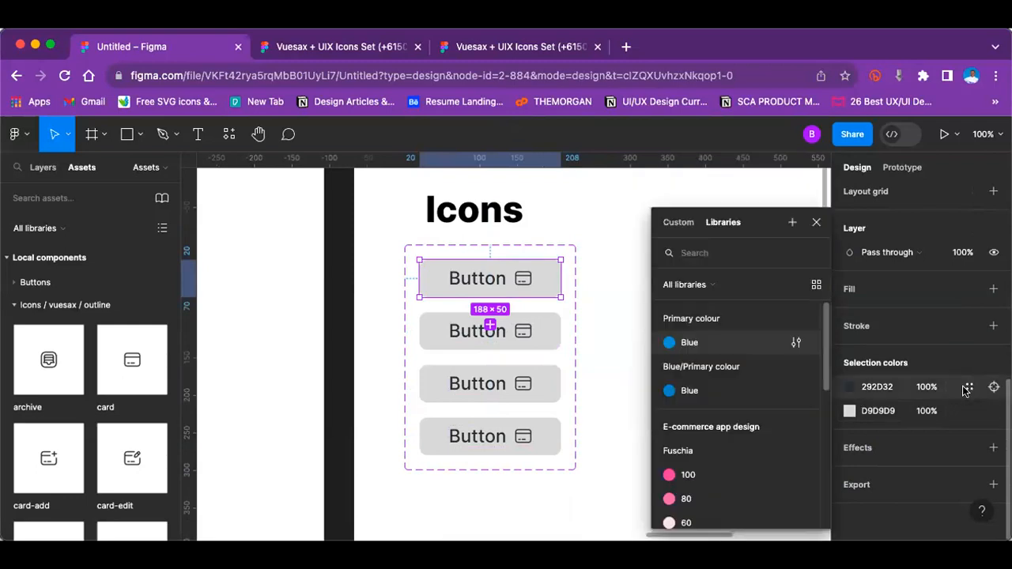
click(708, 345)
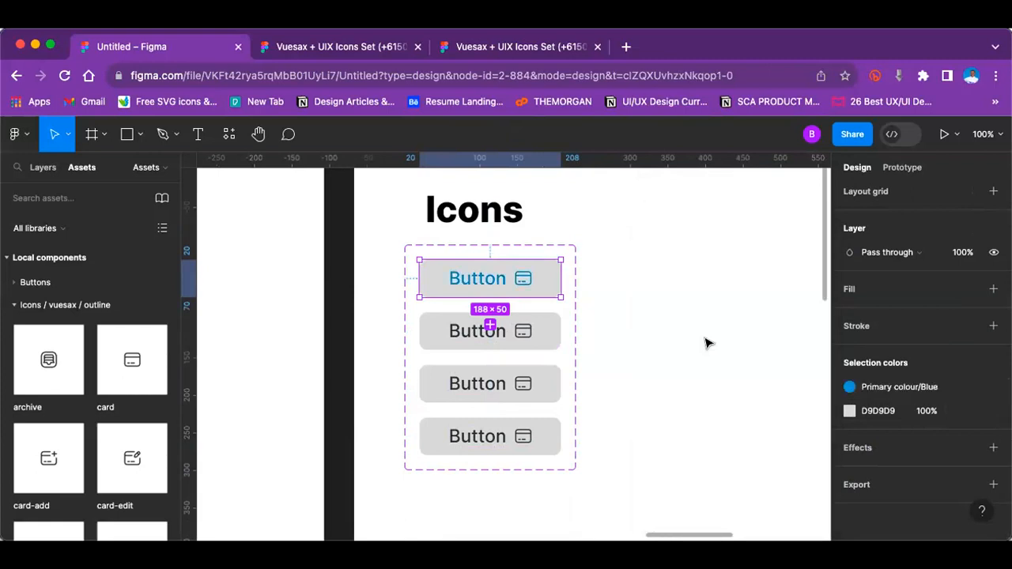
key(super+z)
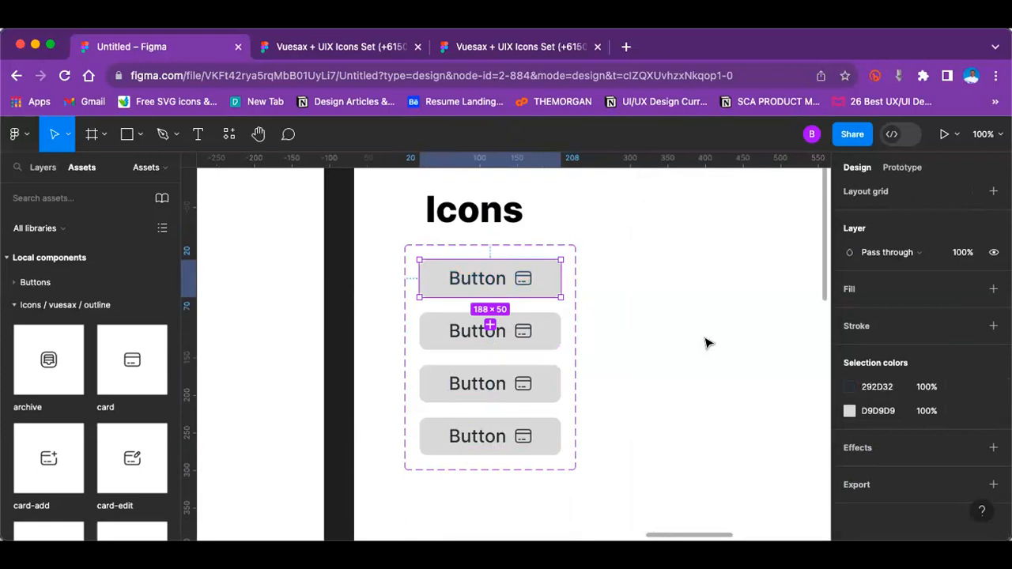
Step: Replace the first variant's D9D9D9 background with the Primary colour/Blue style
click(850, 411)
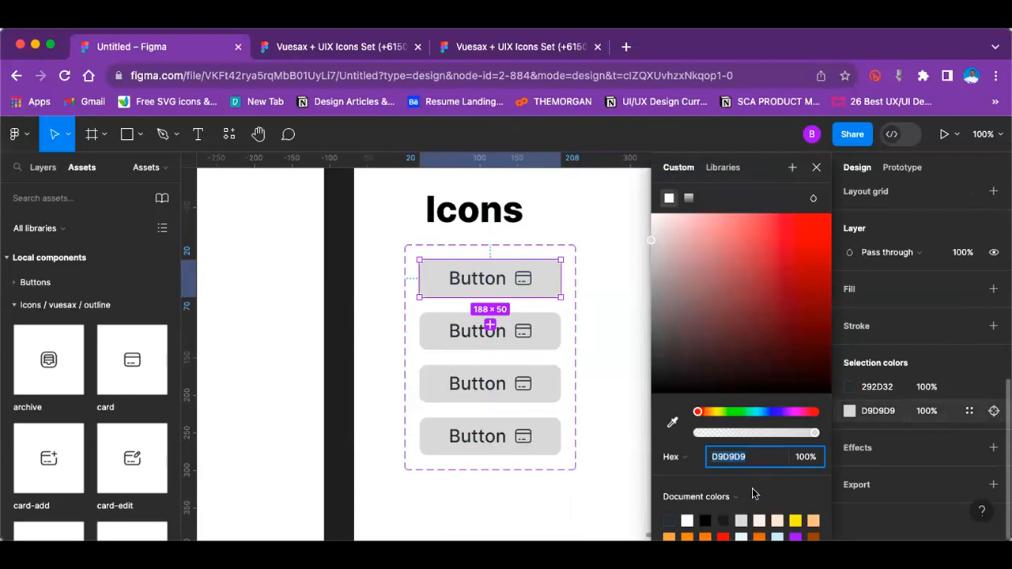
click(970, 412)
click(970, 411)
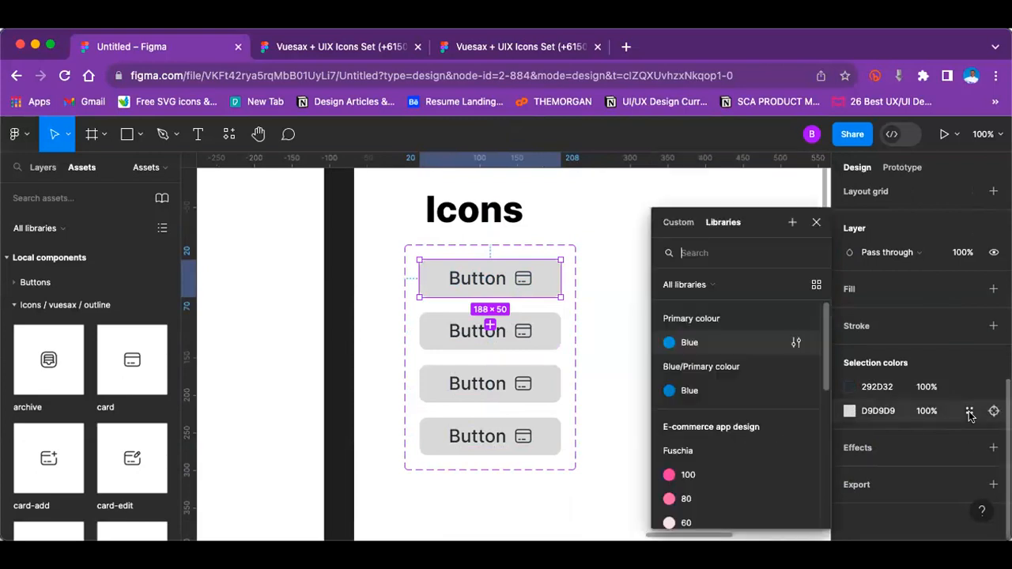
click(689, 342)
click(518, 324)
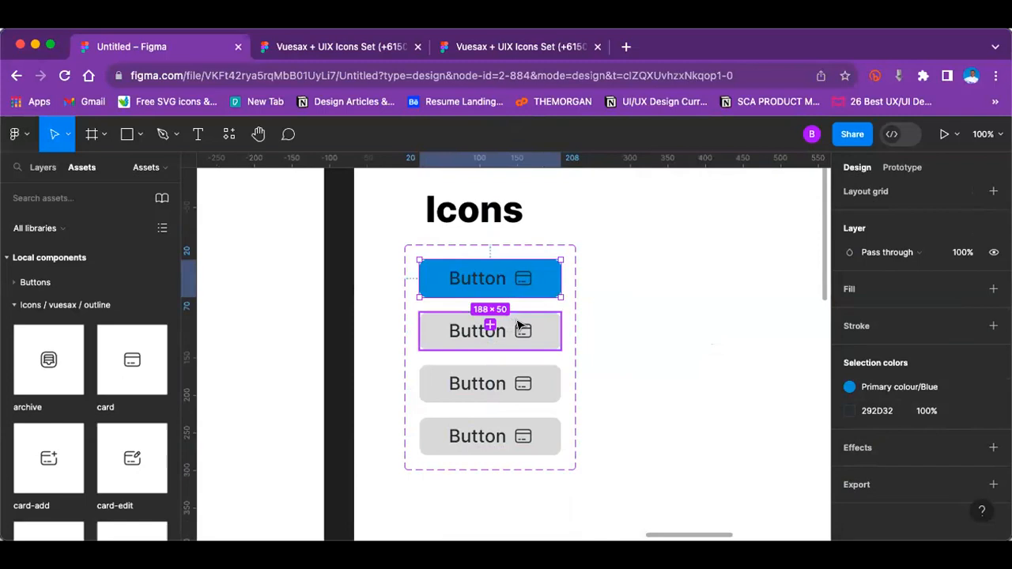
Step: Recolour the label and icon inside the blue button variant to white, FFFFFF
click(525, 279)
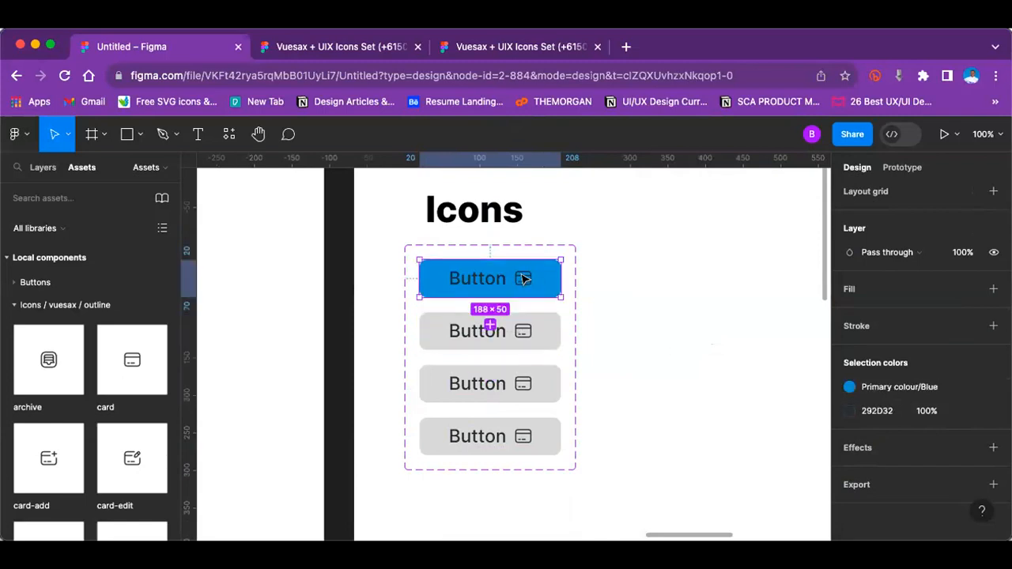
double_click(525, 279)
click(850, 411)
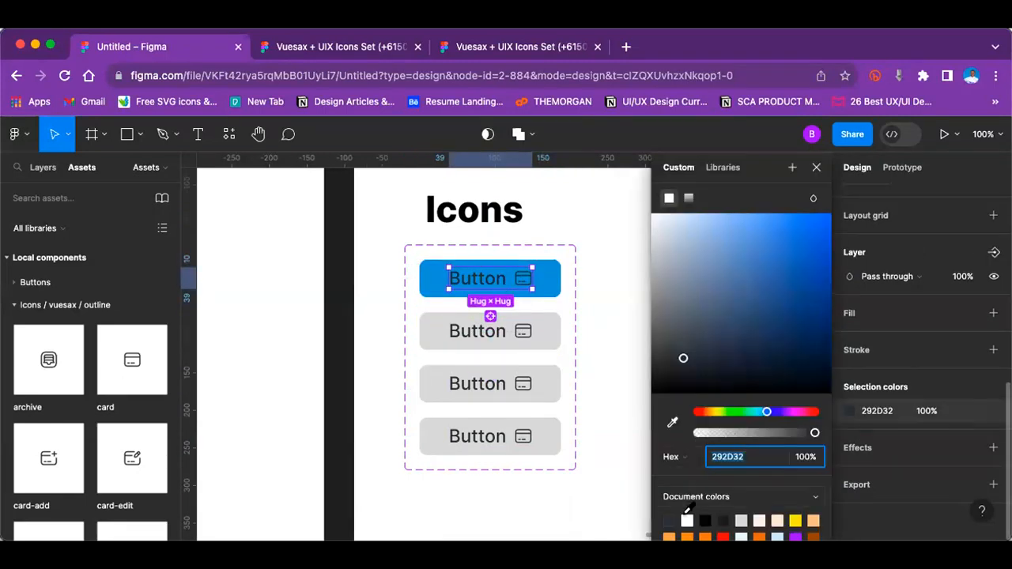
click(687, 520)
click(589, 281)
Step: Try the orange document colour EF780B on the second variant's label and icon, and undo it
click(518, 317)
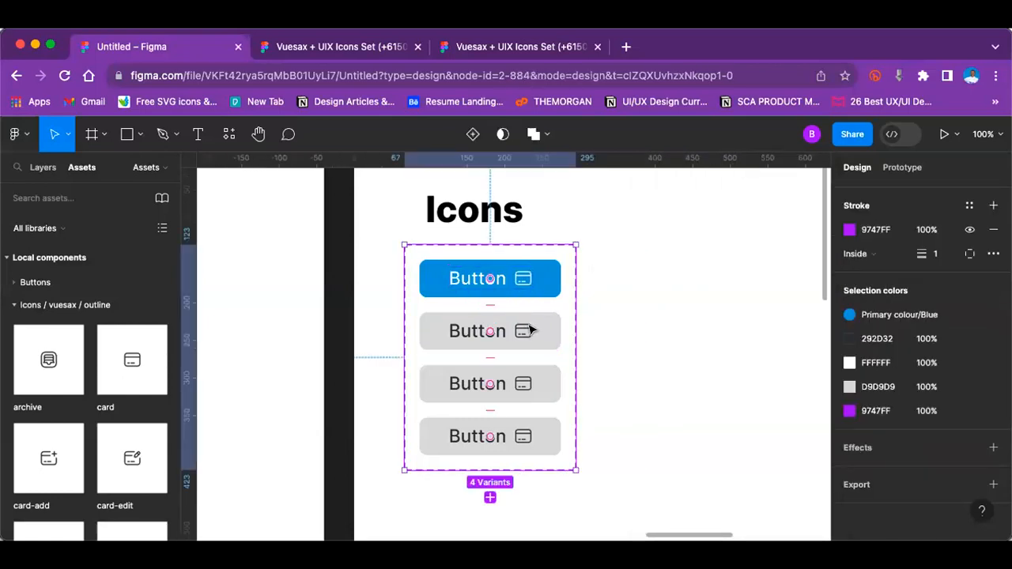
click(529, 330)
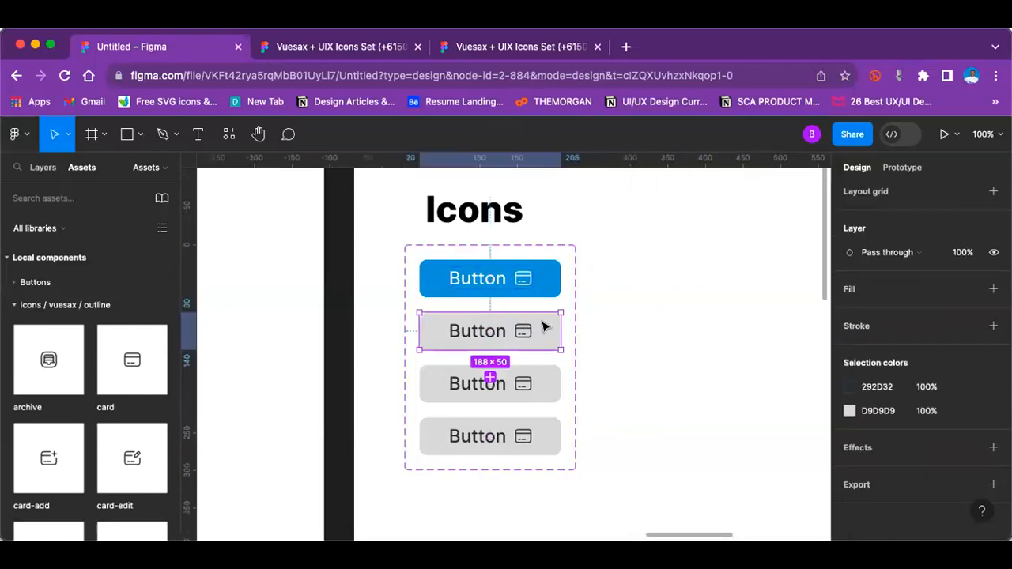
click(849, 388)
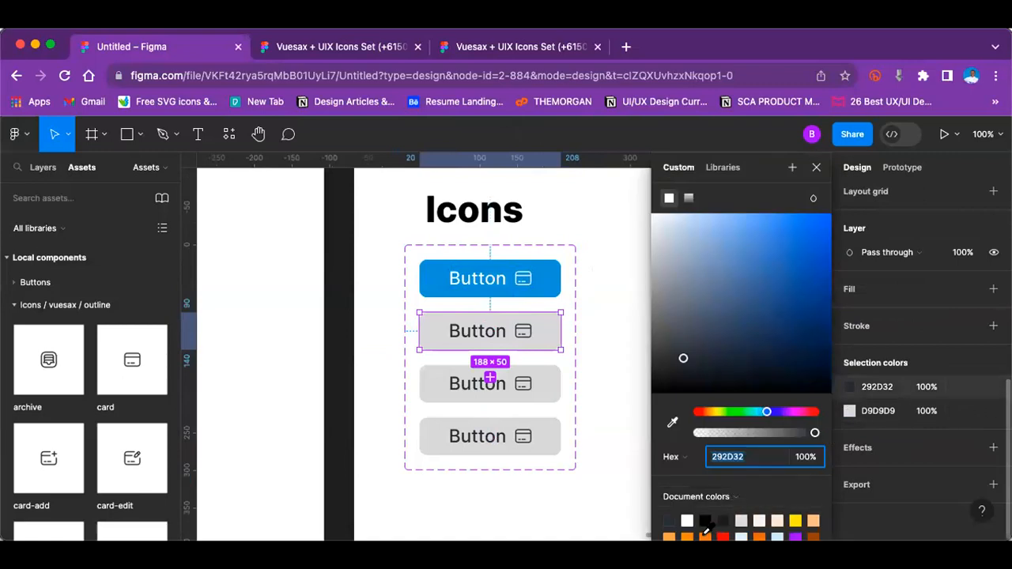
click(705, 533)
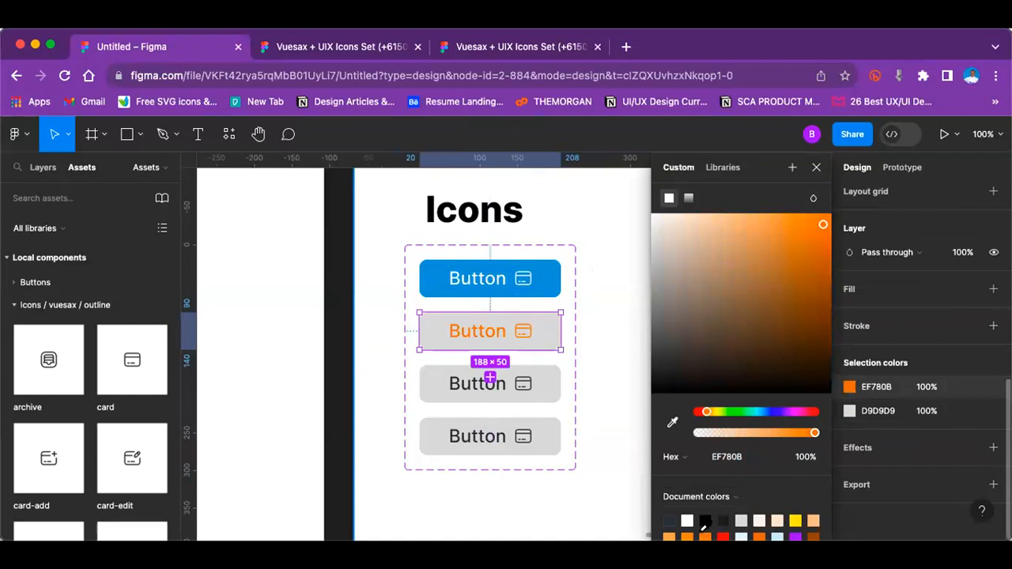
key(super+z)
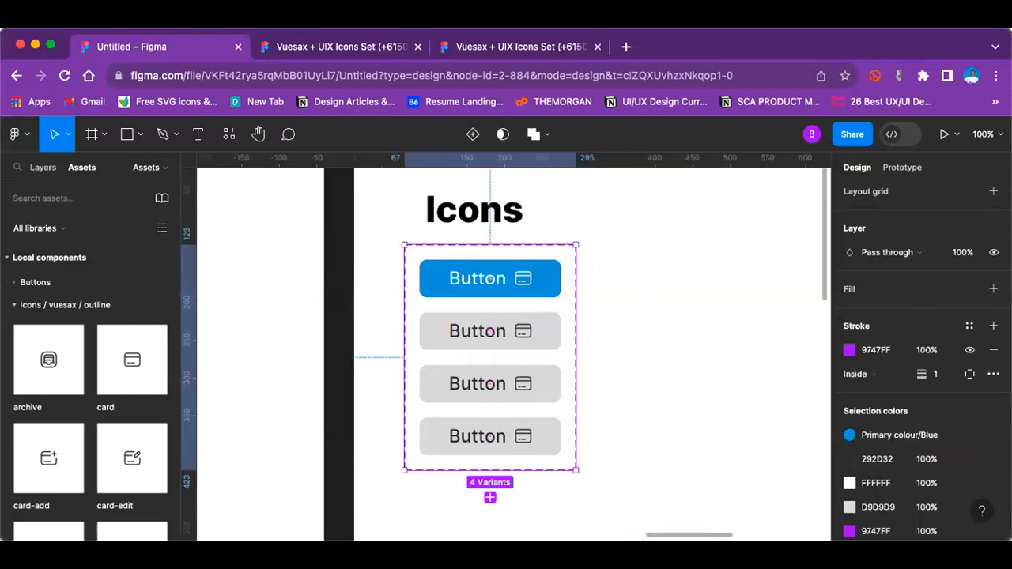
Step: Rename the variant property to Button and set the blue variant's value to "Primary button filled"
click(528, 332)
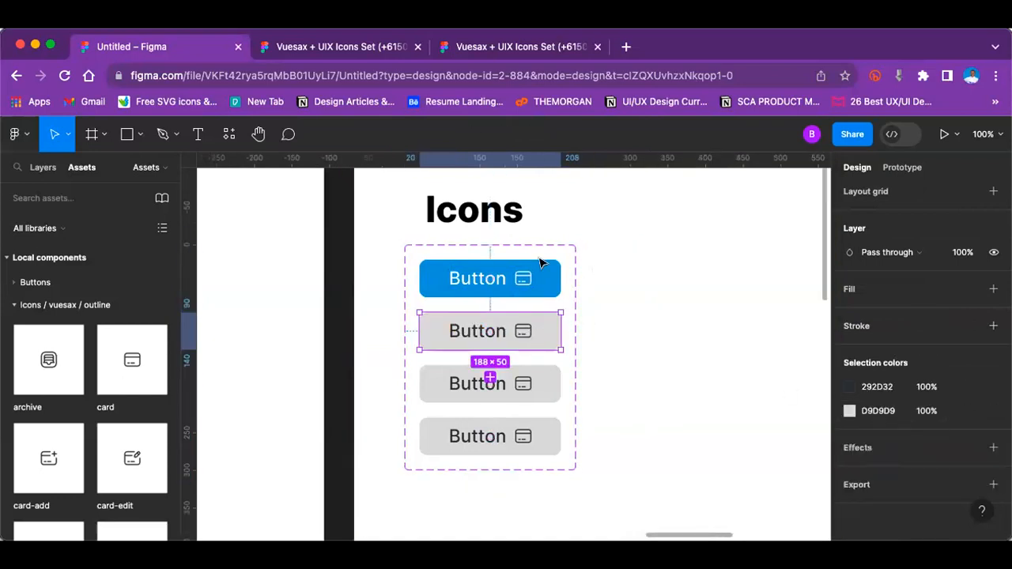
click(540, 276)
scroll(906, 370, up, 3)
scroll(907, 370, up, 5)
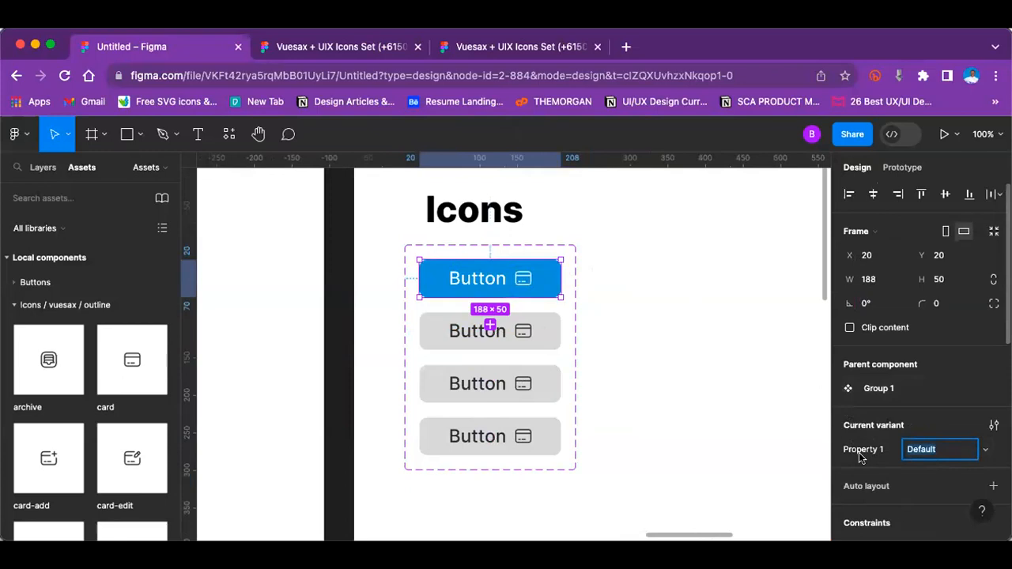
double_click(854, 452)
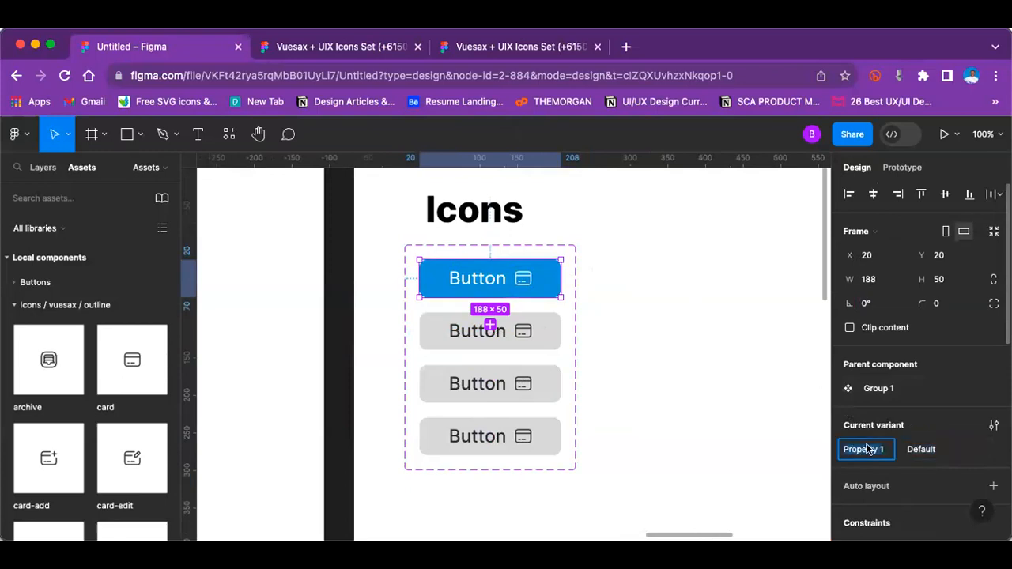
text(Button)
key(Tab)
text(Pr)
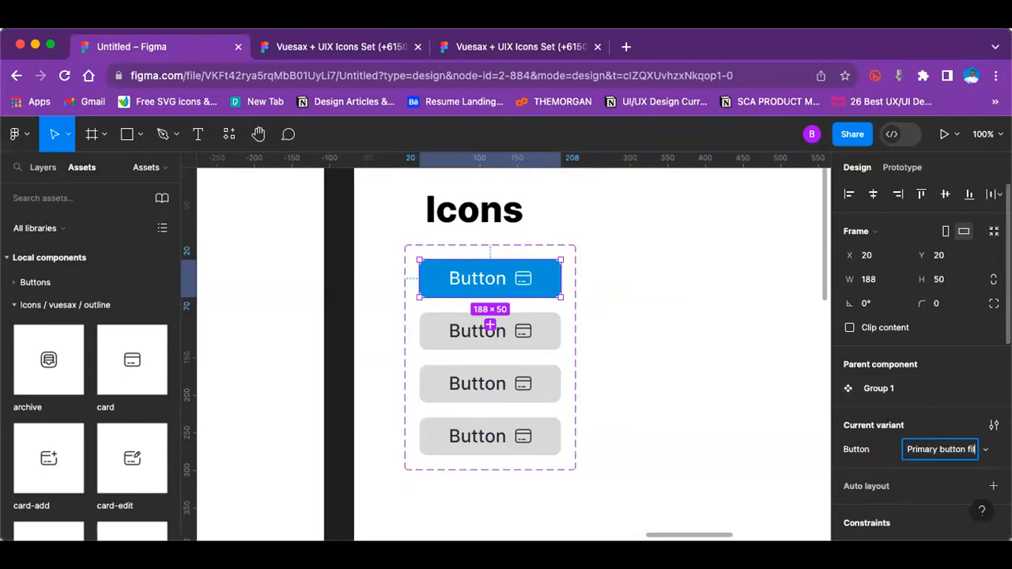
text(imary button filled)
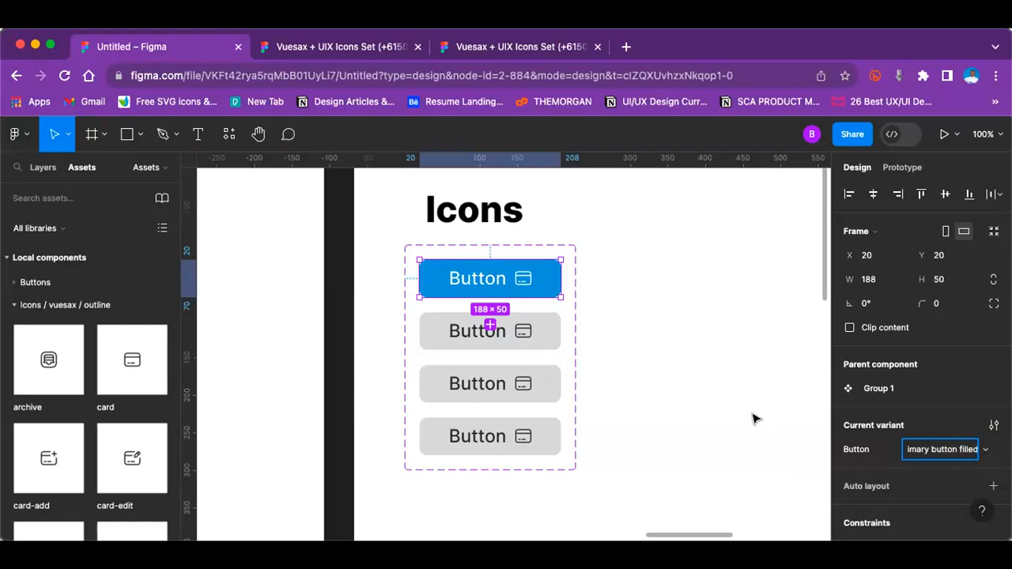
click(751, 417)
Step: Set the second variant's Button property value to "Hover"
click(435, 330)
scroll(886, 368, down, 5)
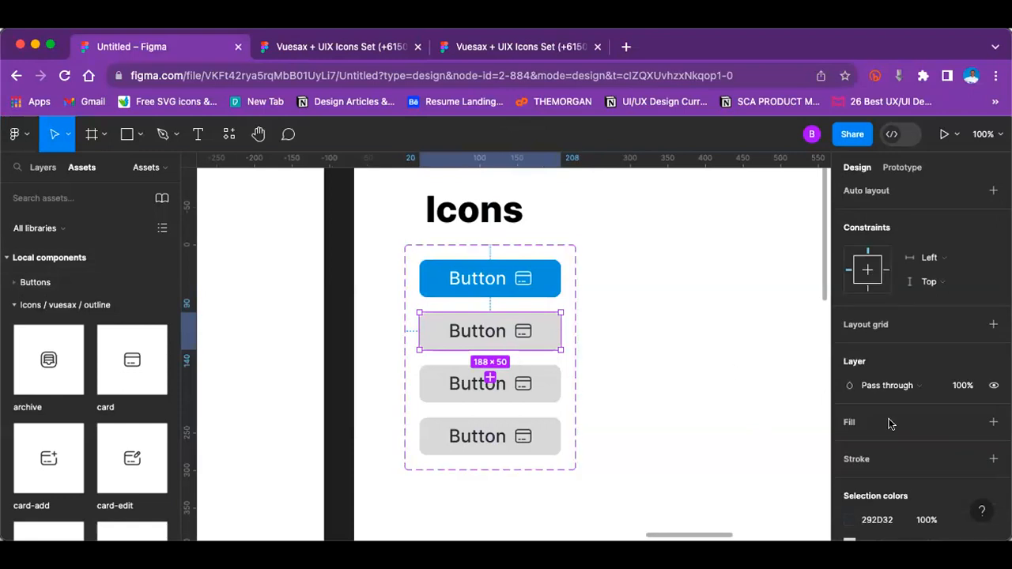
scroll(889, 419, up, 5)
scroll(823, 378, up, 1)
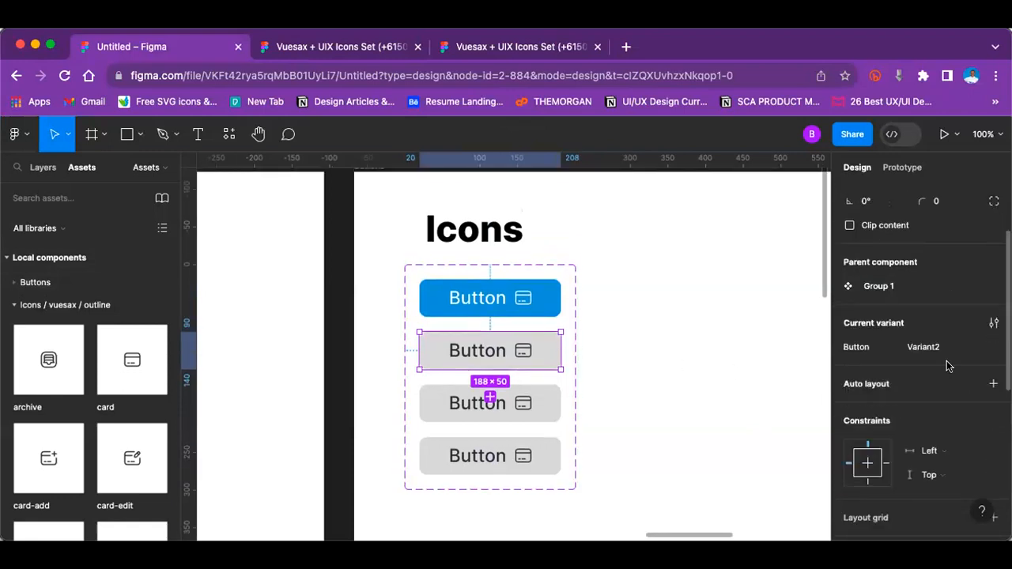
click(937, 349)
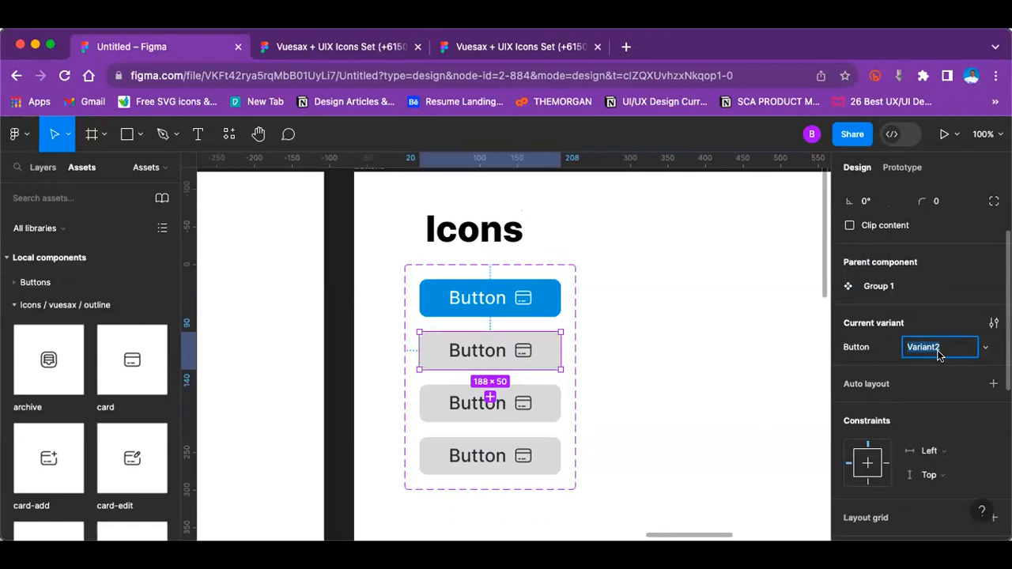
text(Hover)
key(Escape)
Step: Try the Blue/Primary colour/Blue style on the second variant's 292D32 label and icon colour, and undo it
click(503, 355)
scroll(896, 400, down, 5)
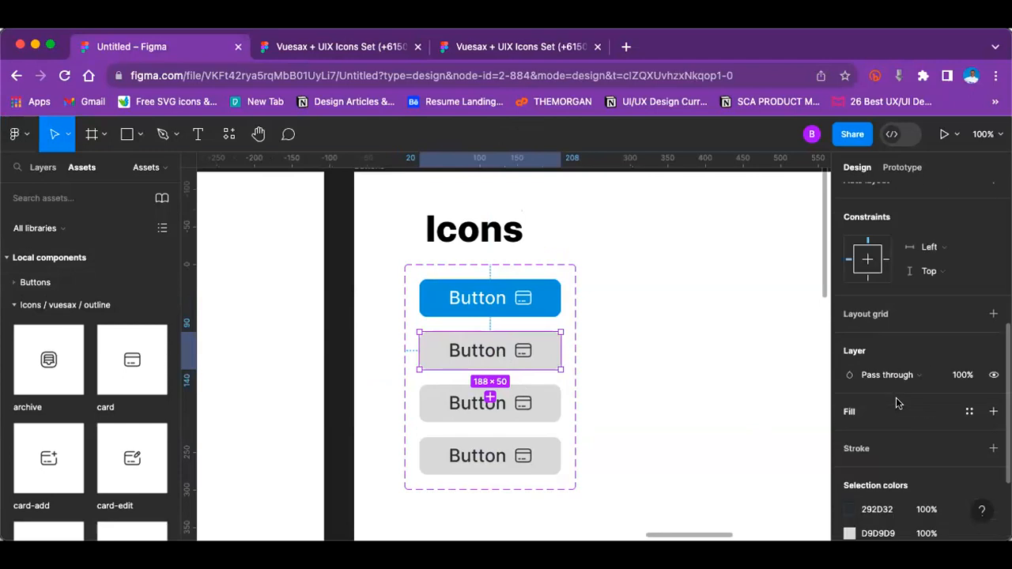
scroll(890, 399, down, 3)
click(851, 388)
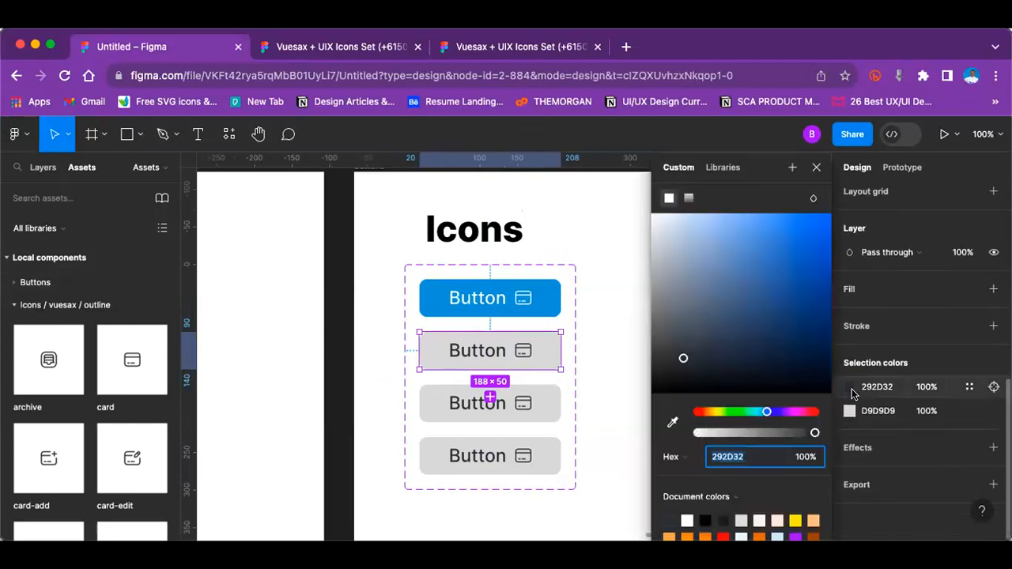
click(967, 389)
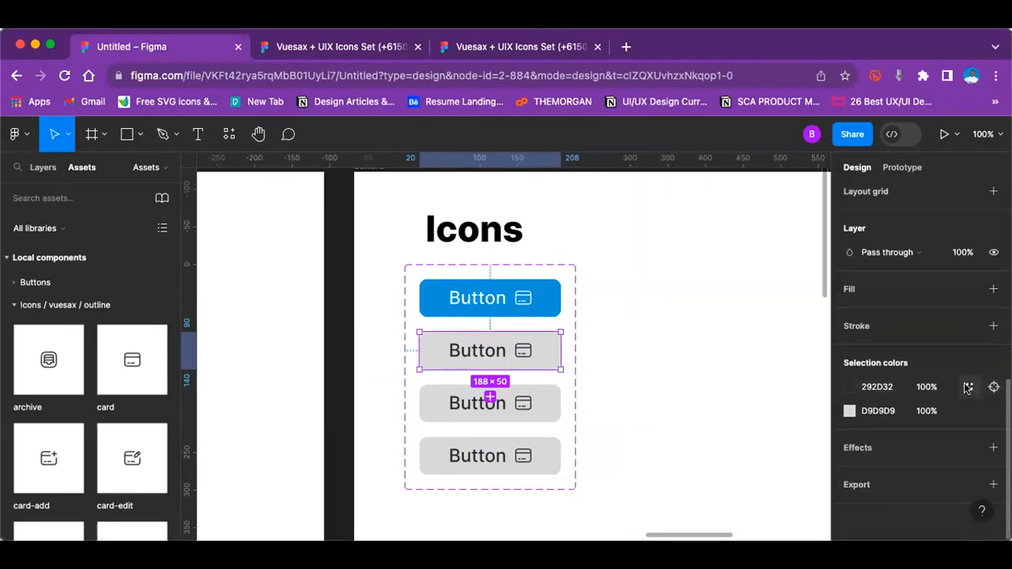
click(969, 389)
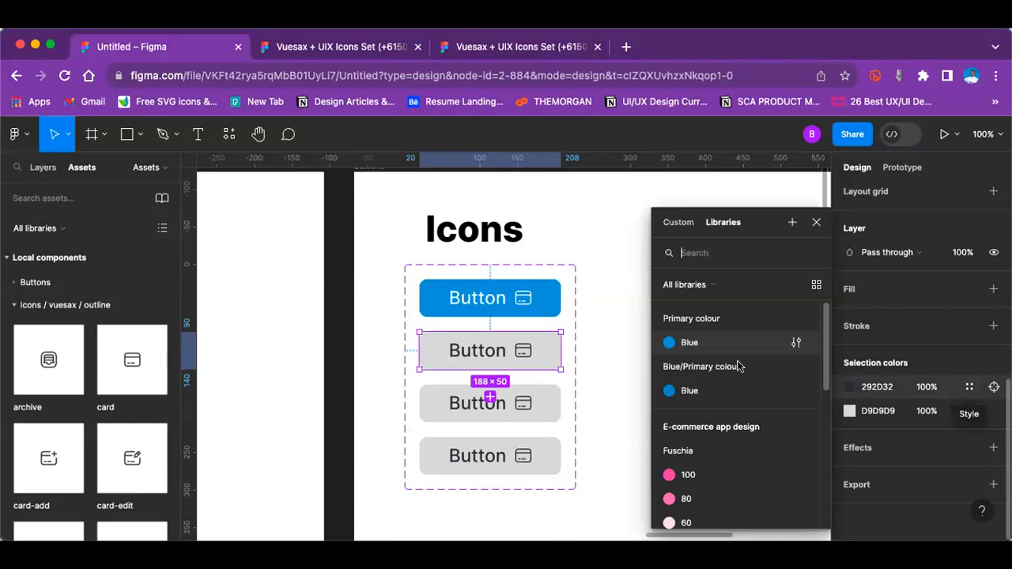
click(692, 391)
key(super+z)
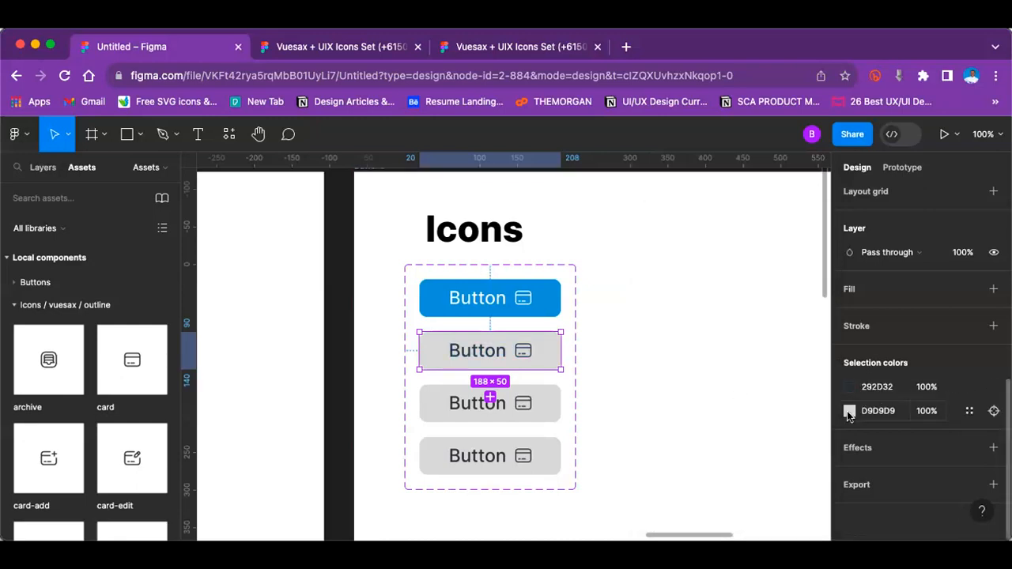
Step: Replace the second variant's D9D9D9 background with the Blue/Primary colour/Blue style
click(849, 411)
click(968, 410)
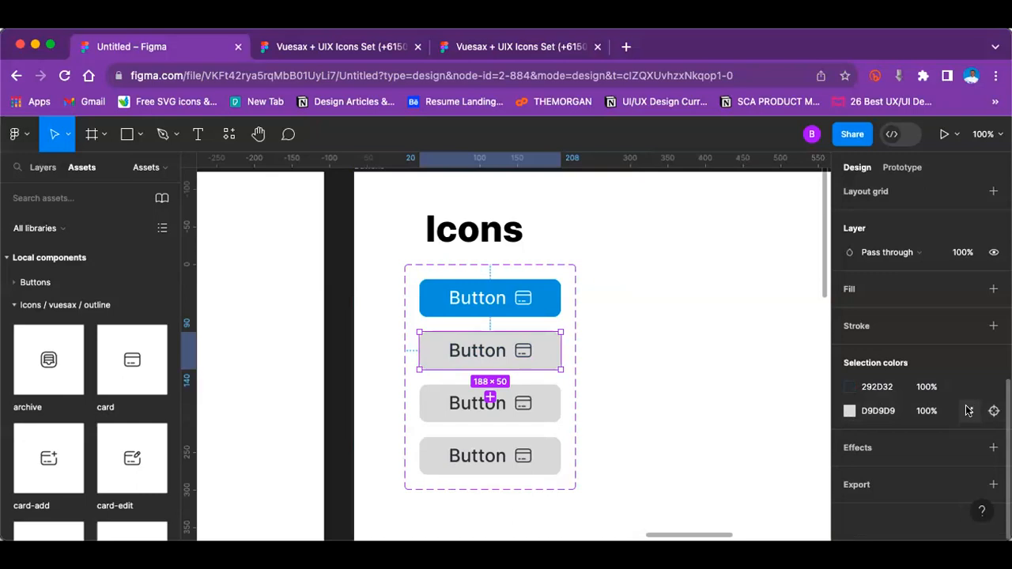
click(970, 411)
click(711, 389)
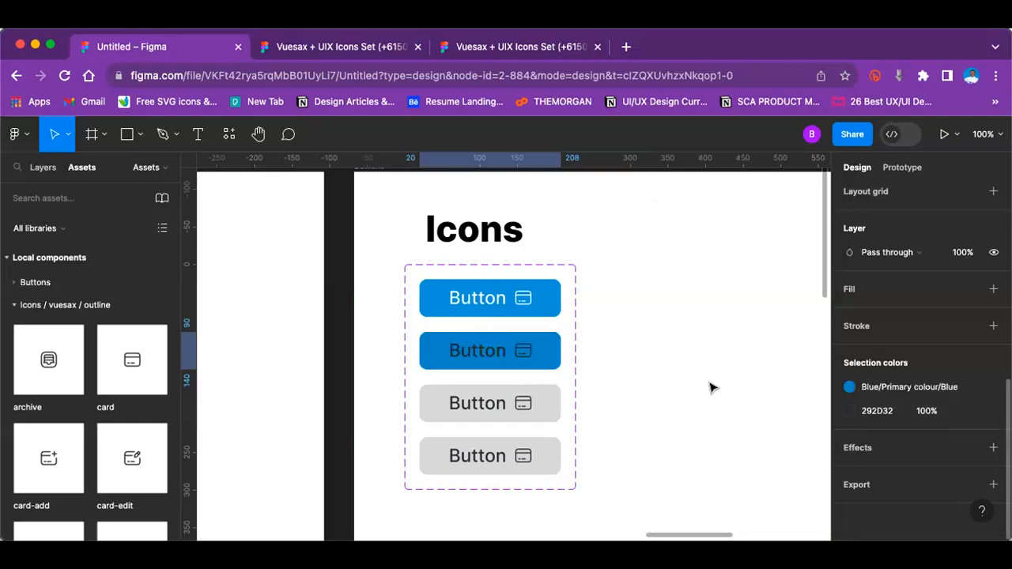
Step: Recolour the second variant's label and icon to white, FFFFFF
click(862, 411)
click(686, 520)
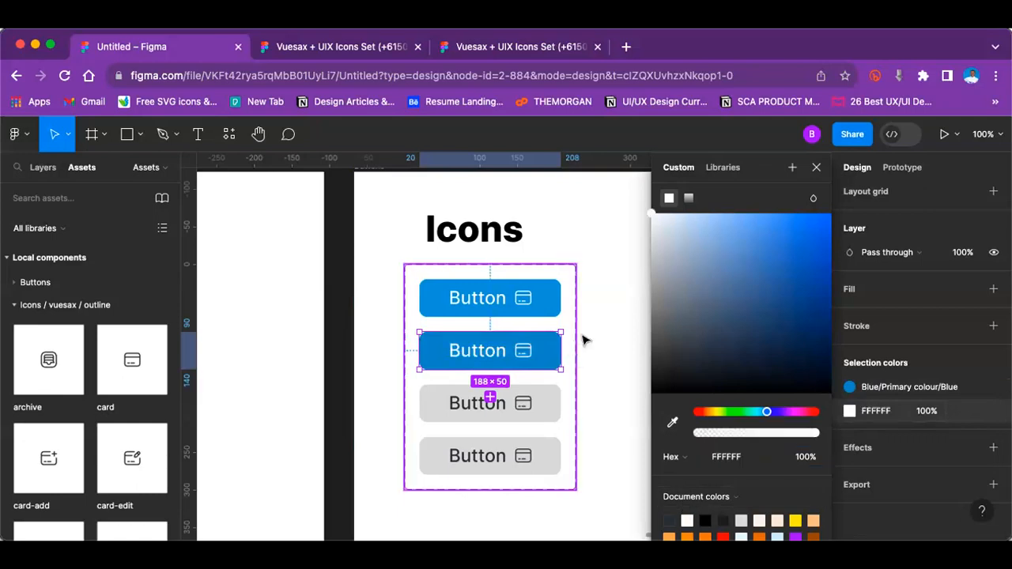
click(585, 340)
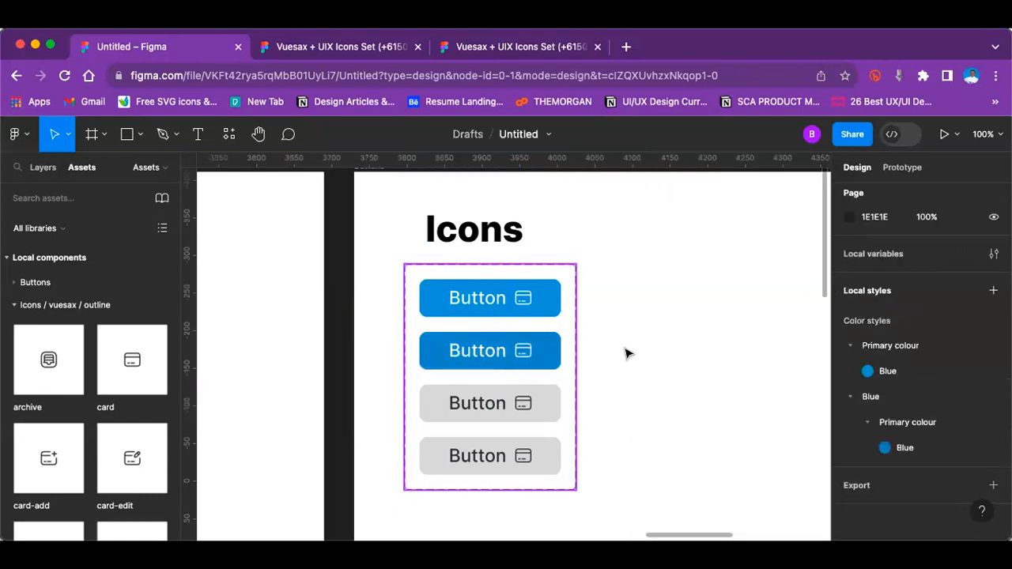
Step: Change the second variant's Button property value to "Clicked"
click(440, 349)
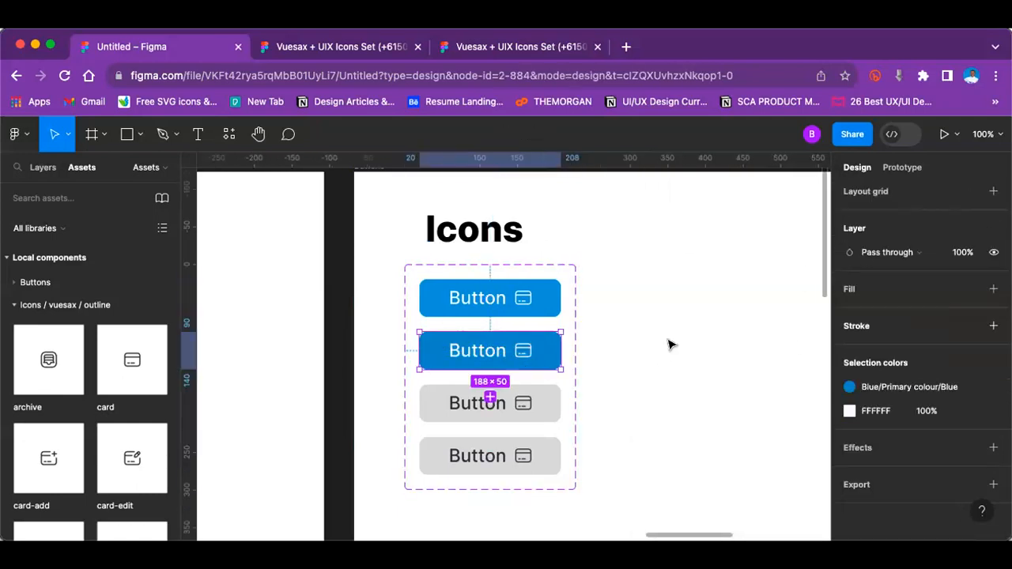
scroll(885, 345, up, 3)
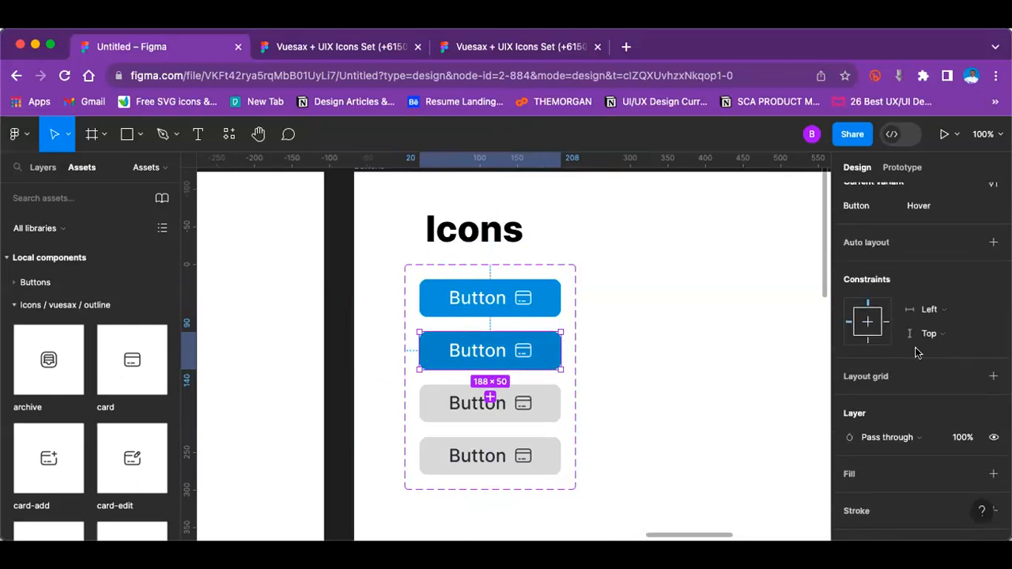
scroll(917, 352, down, 3)
scroll(892, 355, up, 5)
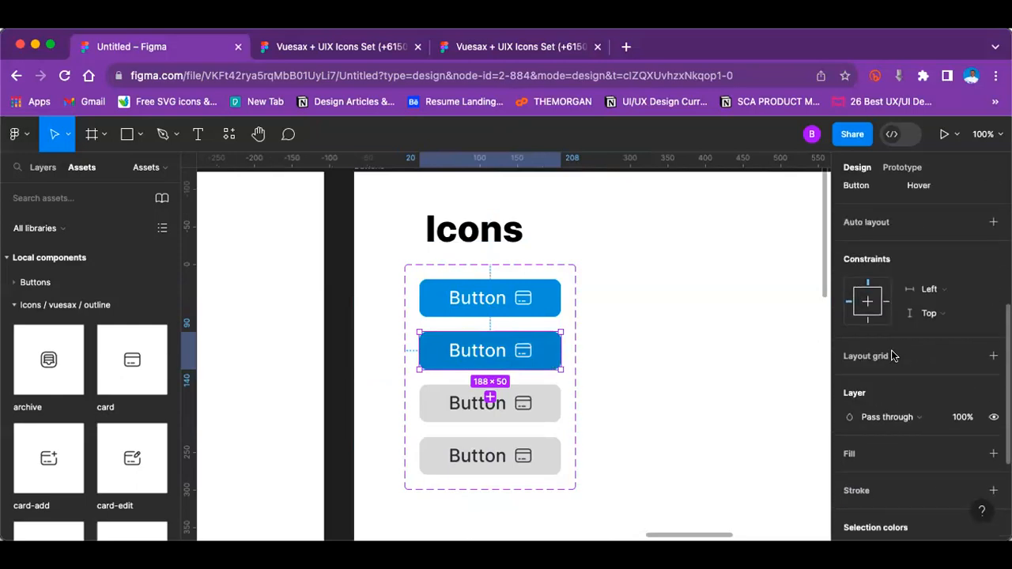
click(932, 452)
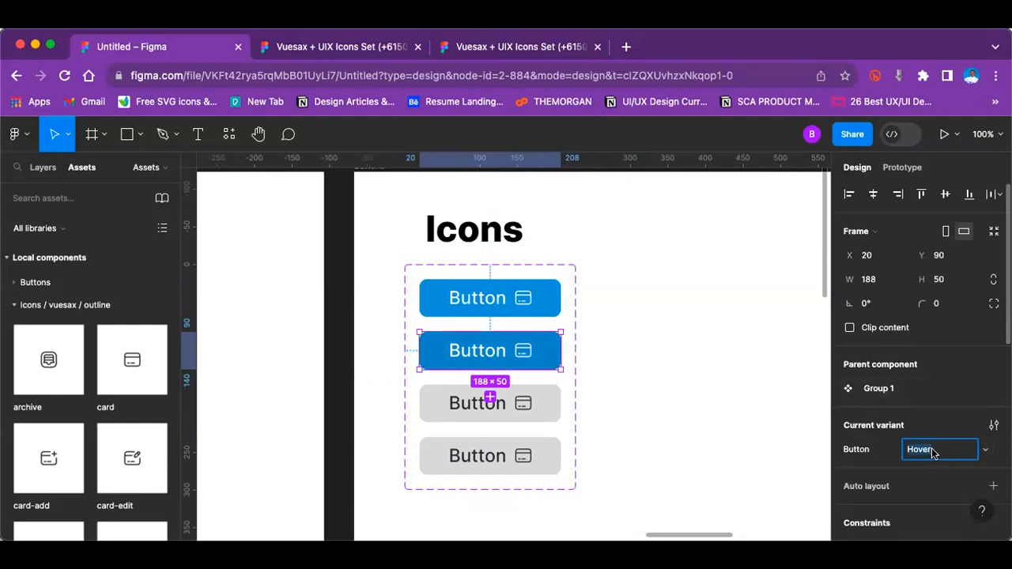
text(Clicked)
click(616, 341)
click(498, 407)
click(497, 407)
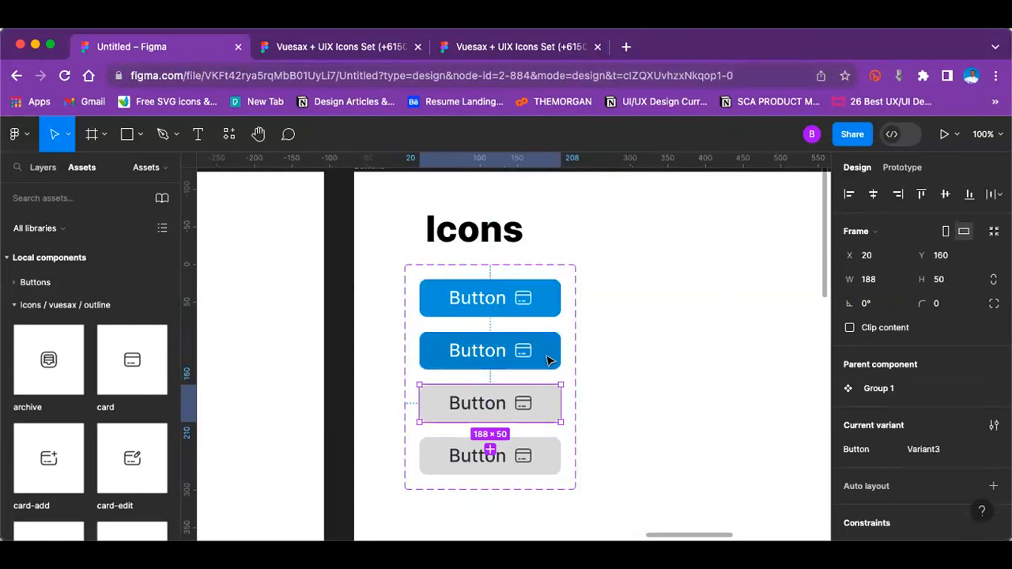
scroll(550, 361, down, 3)
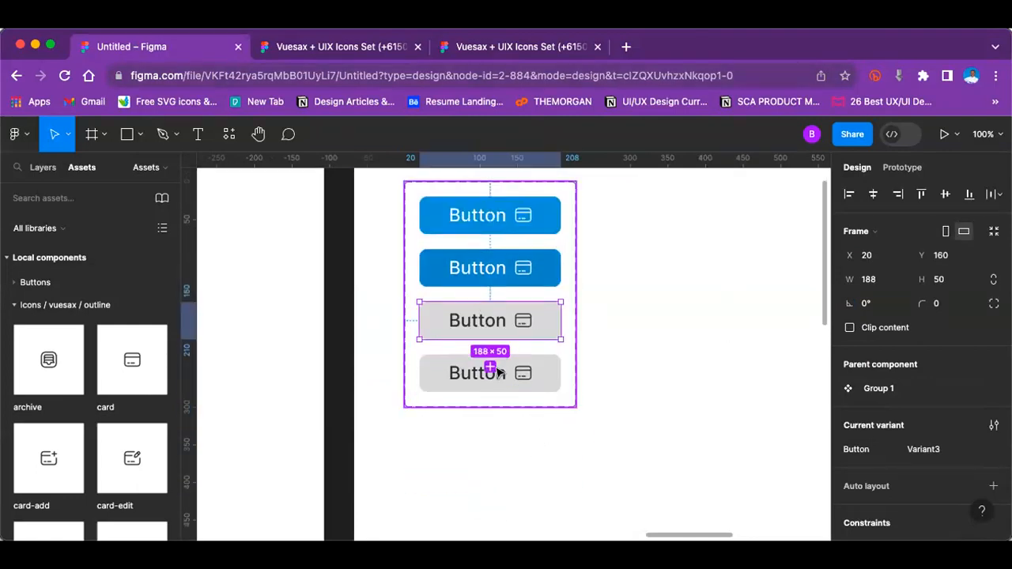
double_click(433, 316)
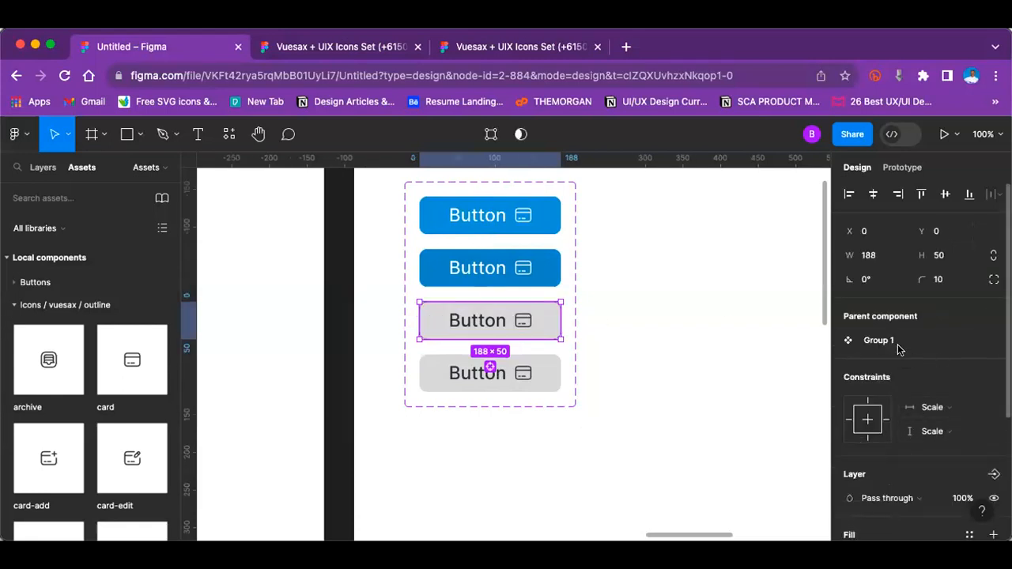
double_click(544, 314)
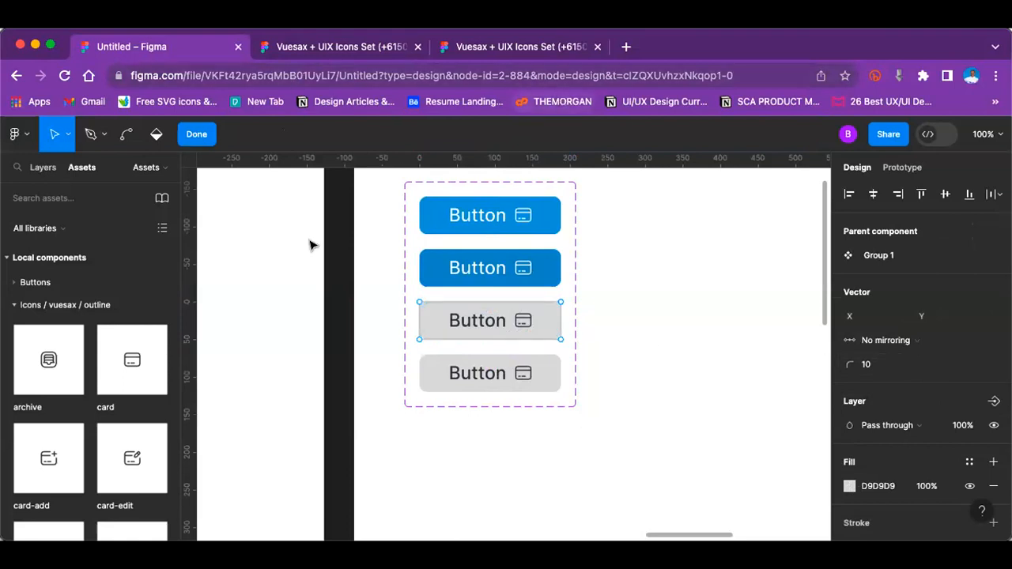
key(Escape)
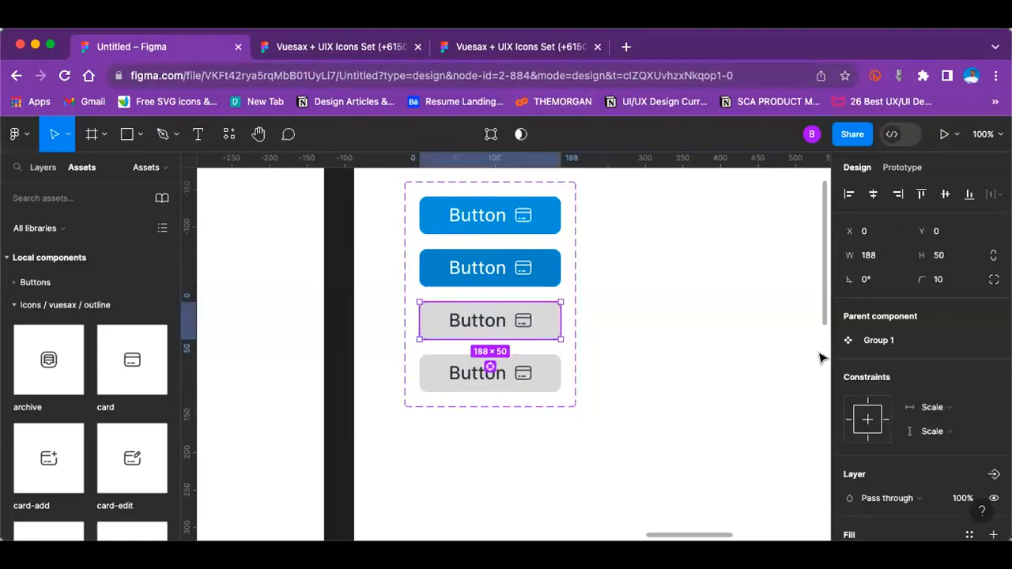
scroll(876, 363, down, 2)
scroll(876, 363, up, 2)
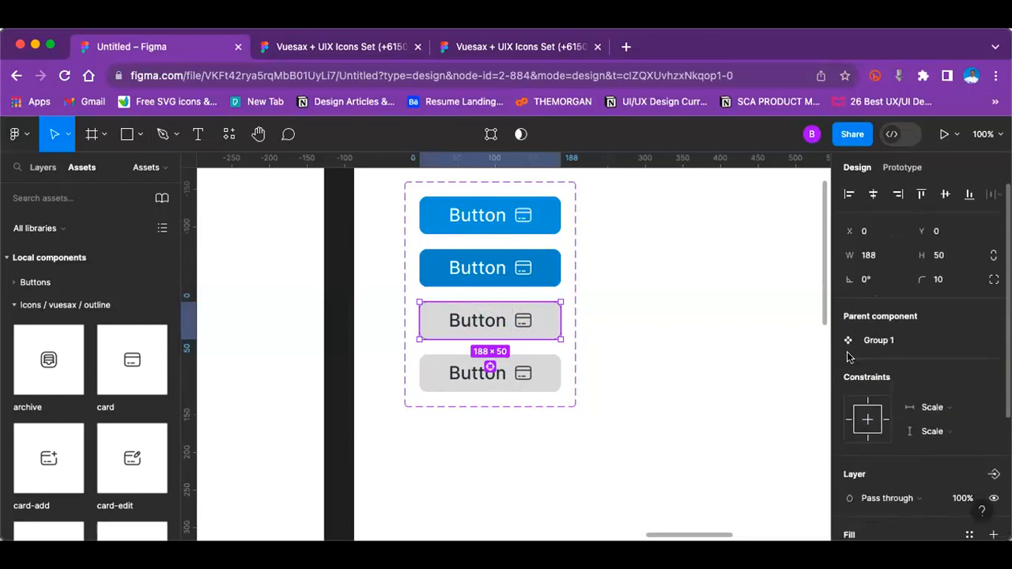
double_click(433, 321)
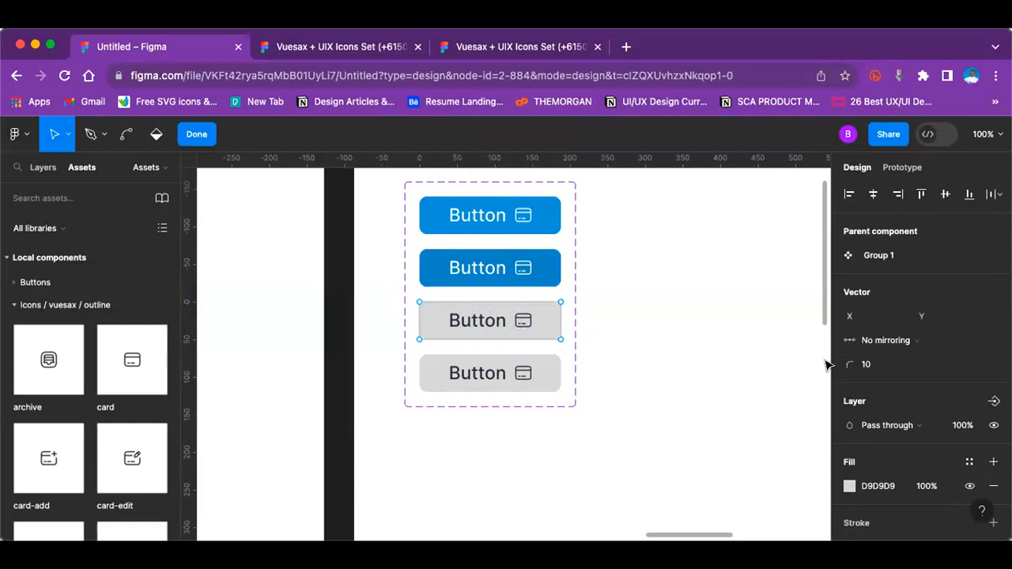
key(Escape)
click(585, 328)
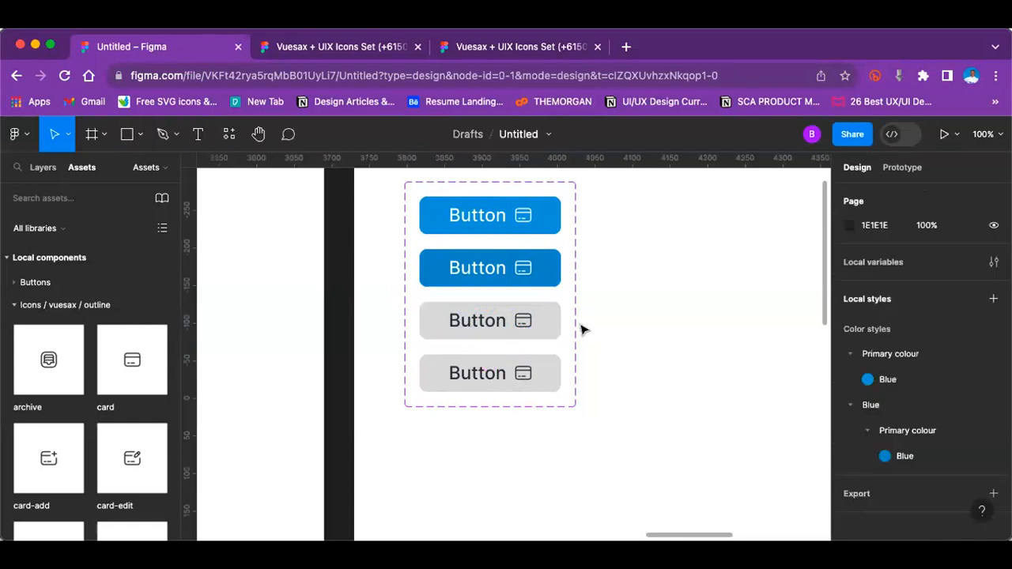
Step: Set the third variant's Button property value to "Inactive"
click(551, 318)
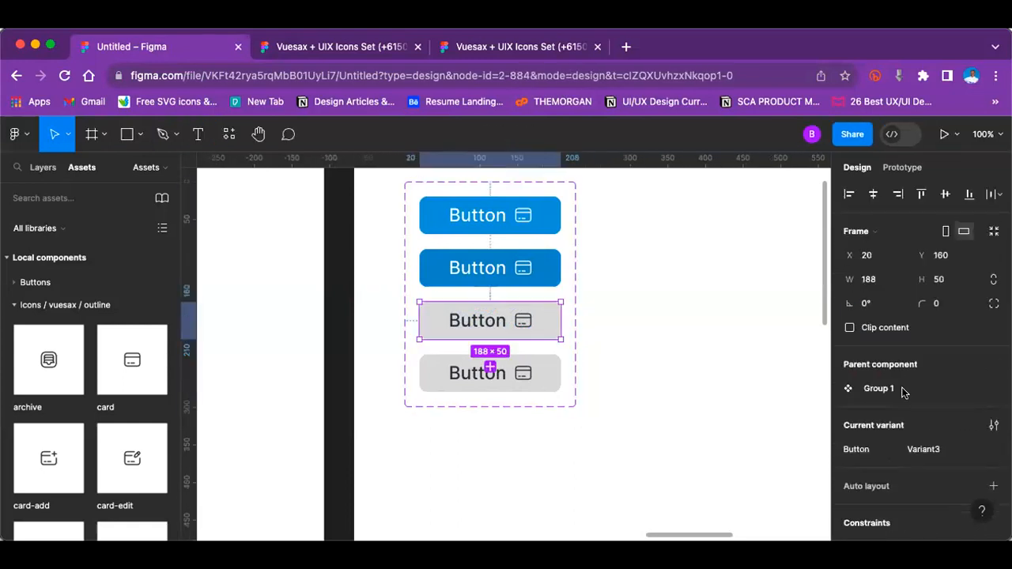
click(939, 450)
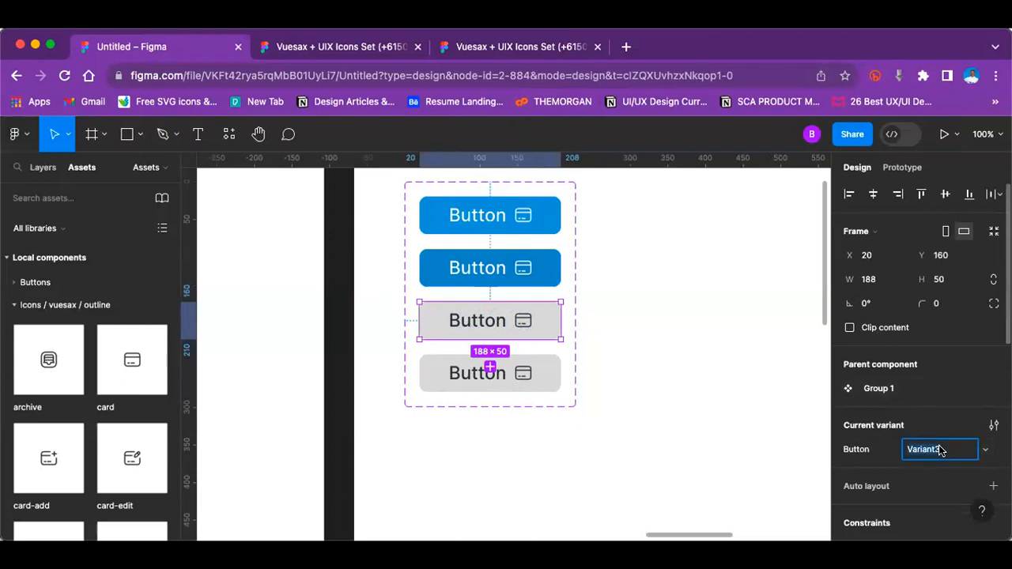
text(Inactive)
click(589, 360)
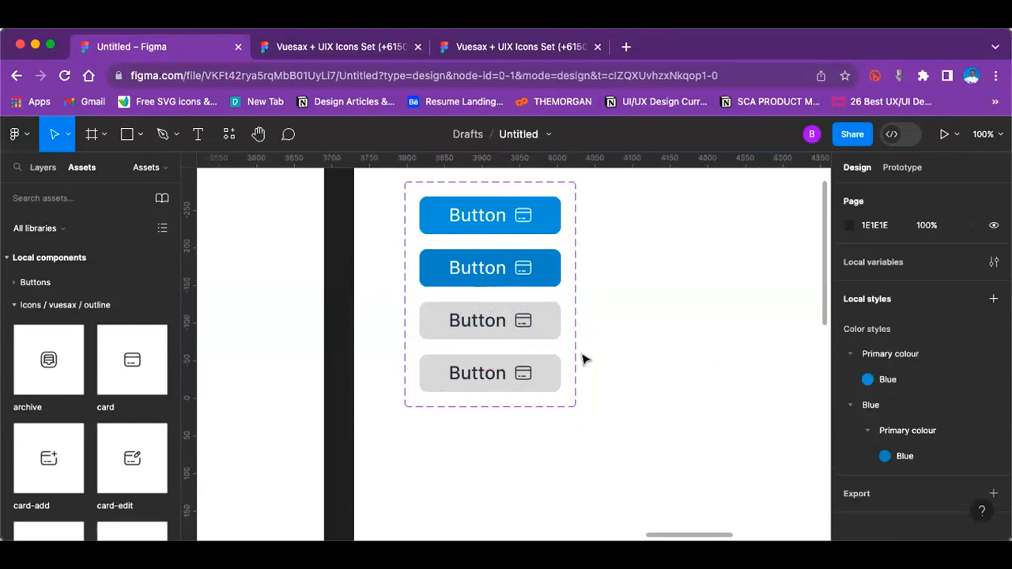
click(555, 321)
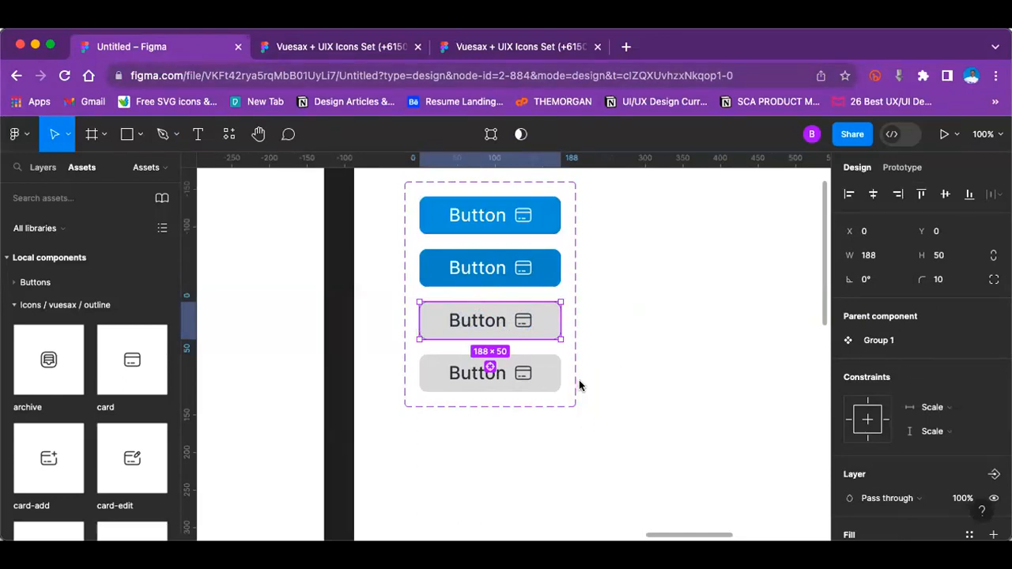
click(664, 368)
click(552, 371)
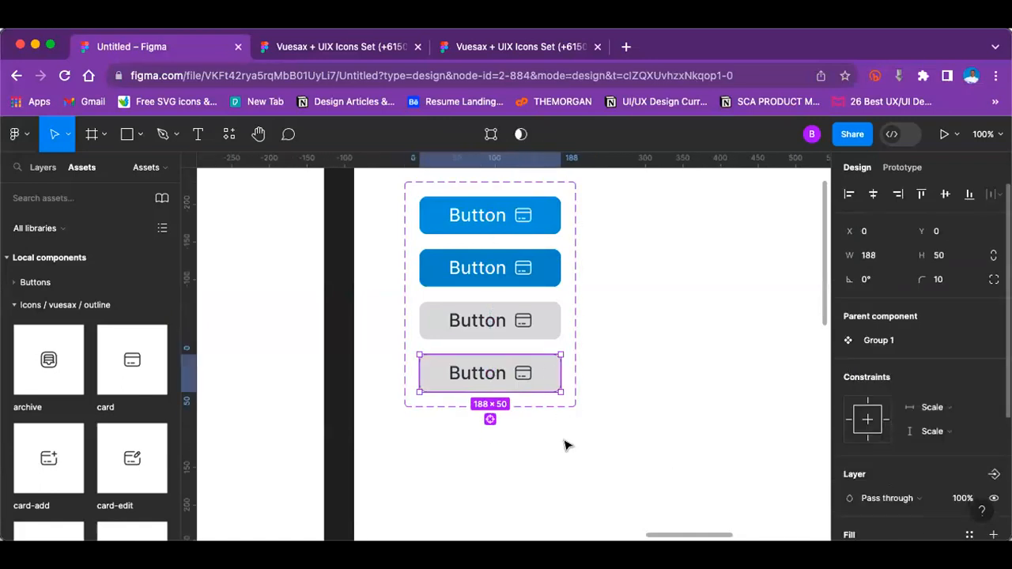
scroll(885, 396, down, 3)
click(849, 374)
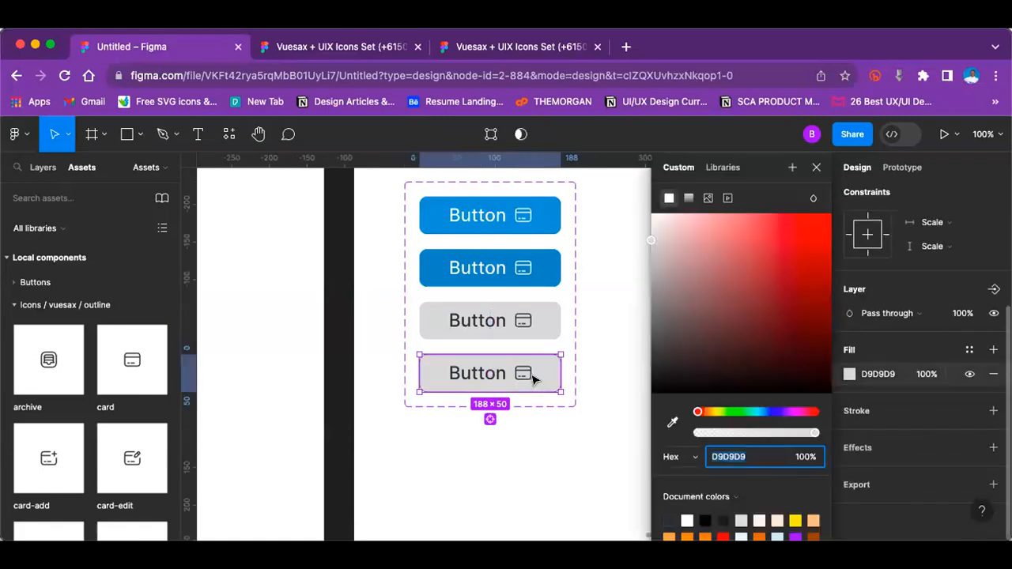
click(637, 375)
scroll(483, 350, up, 3)
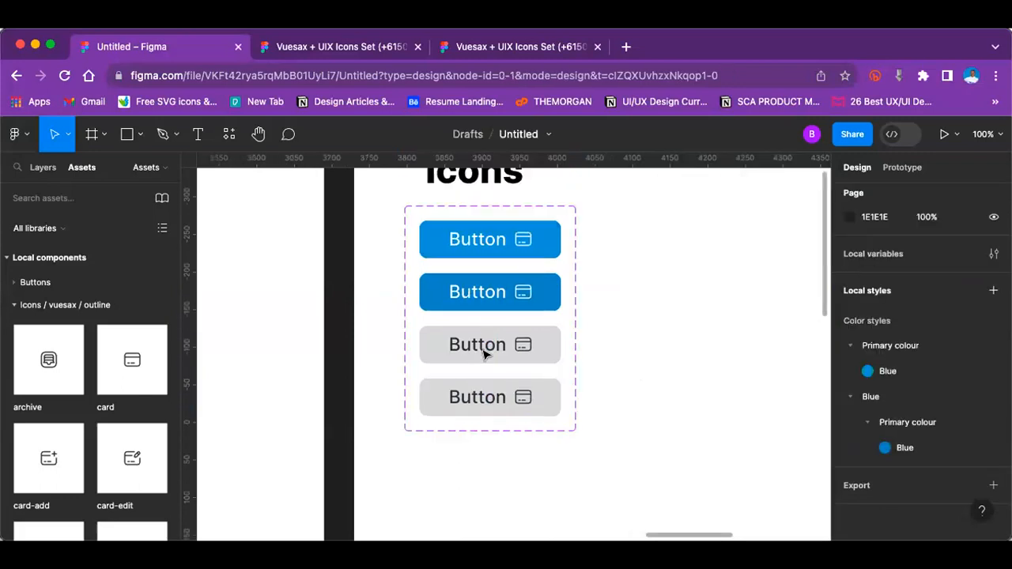
scroll(510, 257, down, 4)
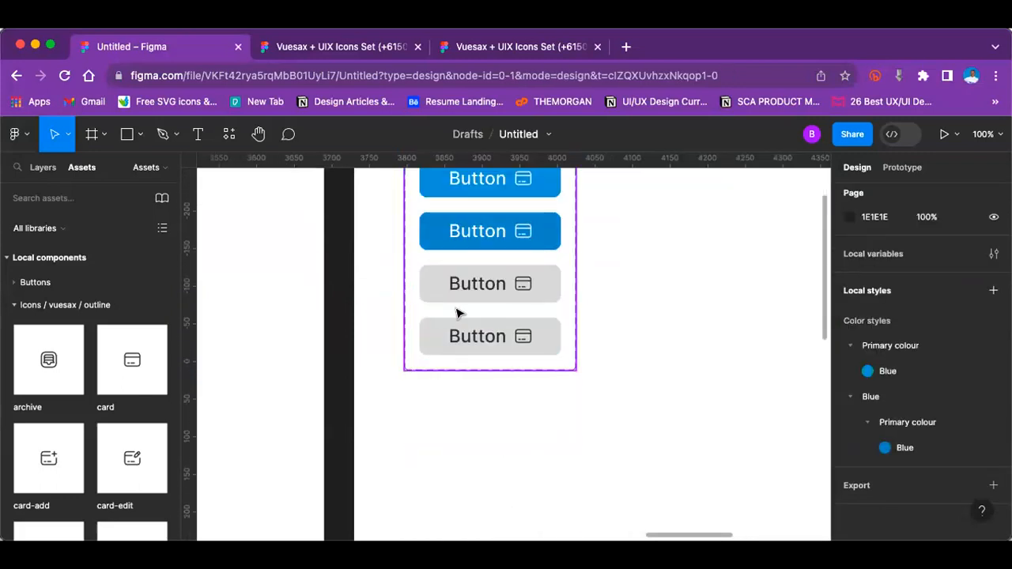
scroll(458, 311, up, 5)
scroll(492, 402, up, 3)
Step: Rename the Group 1 button component set in the Buttons frame to "Primary button"
click(490, 396)
click(490, 395)
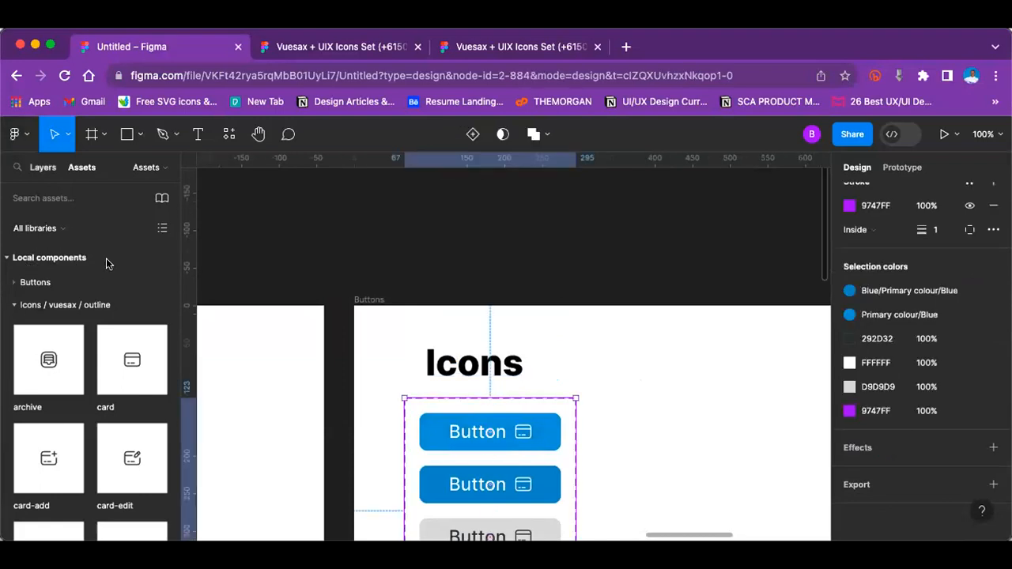
key(alt+1)
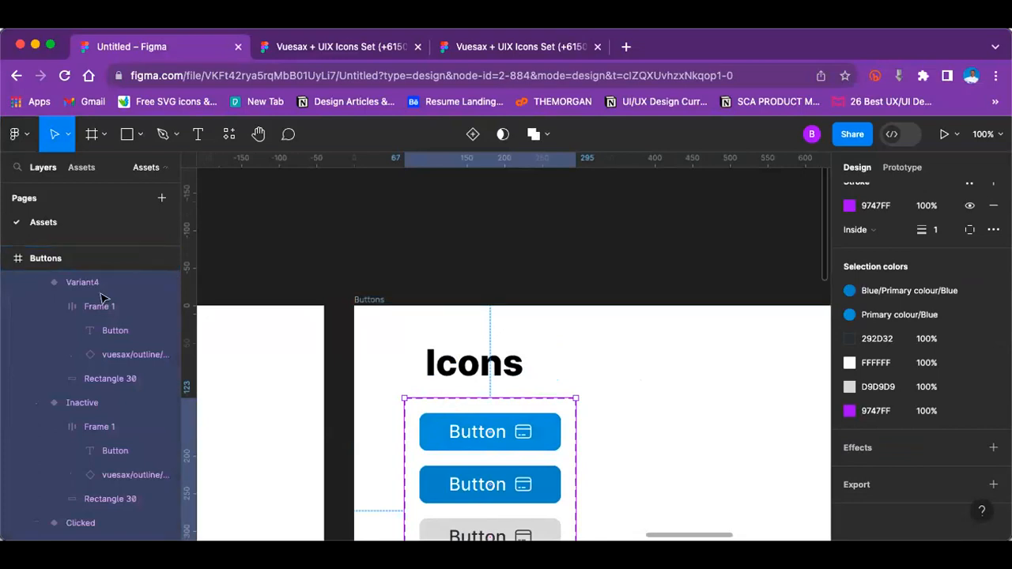
click(55, 283)
click(55, 283)
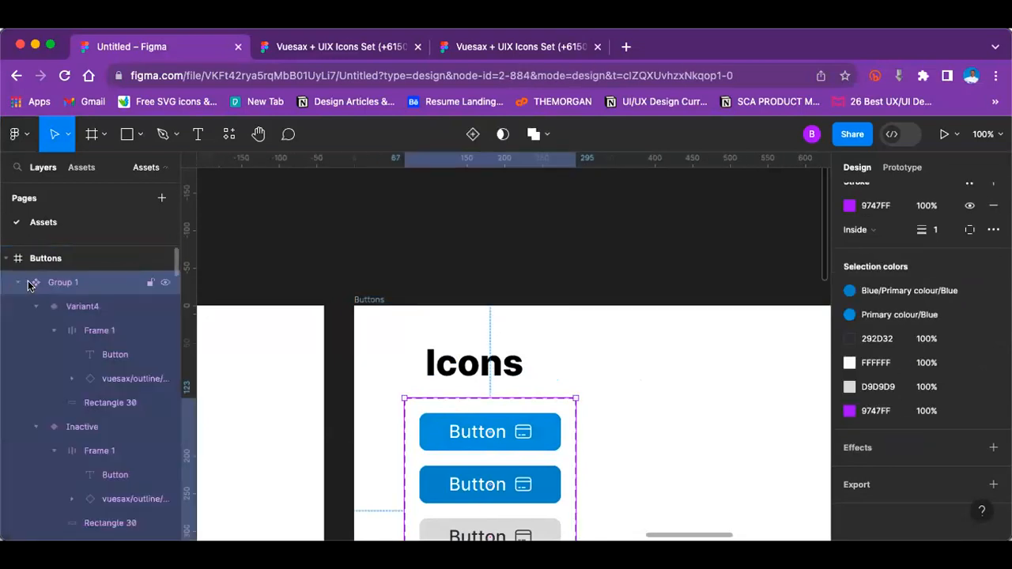
double_click(79, 284)
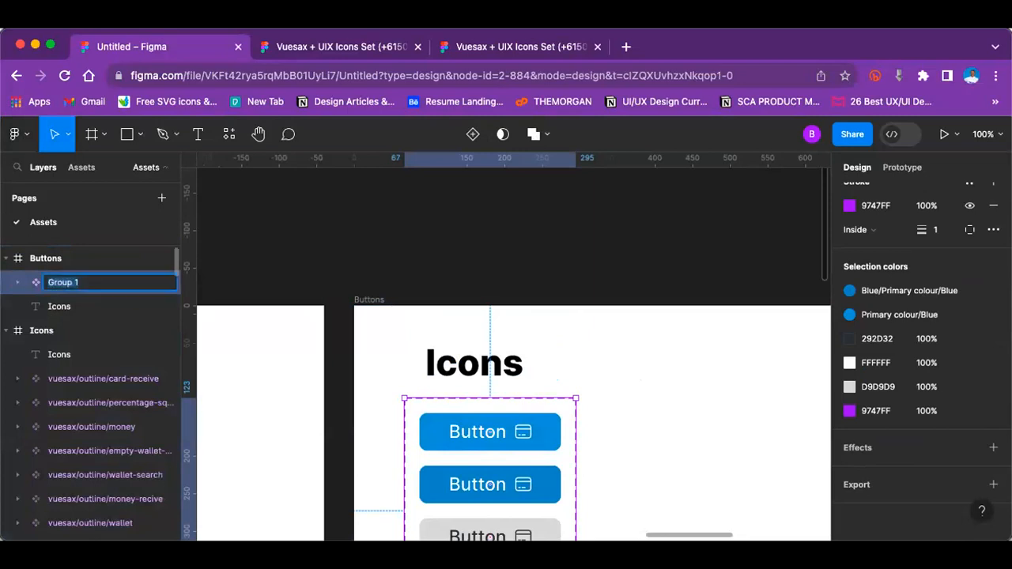
text(Primary button)
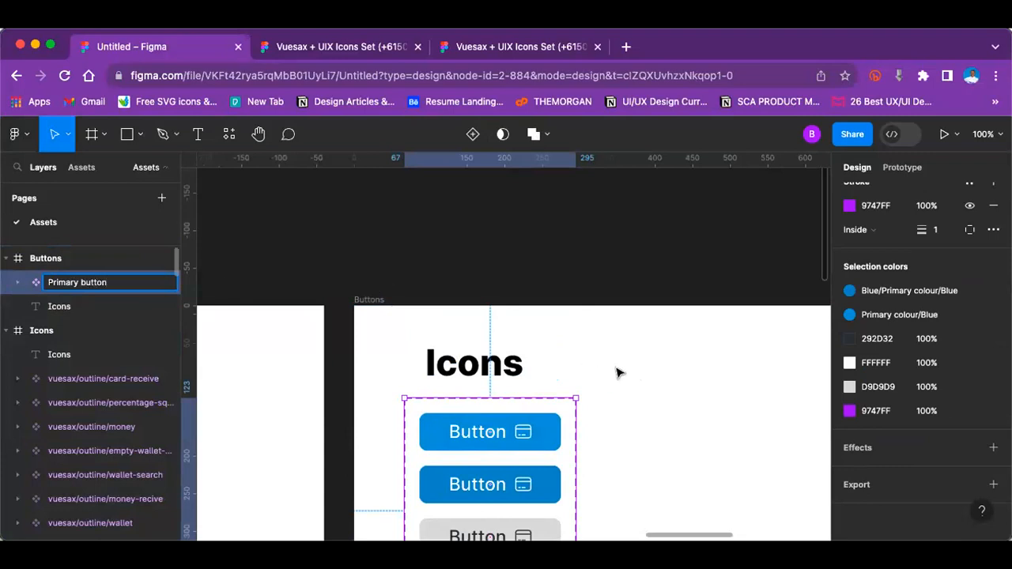
click(487, 429)
Step: Duplicate the Primary button component set and place the copy beside the original, level with its upper edge
click(480, 431)
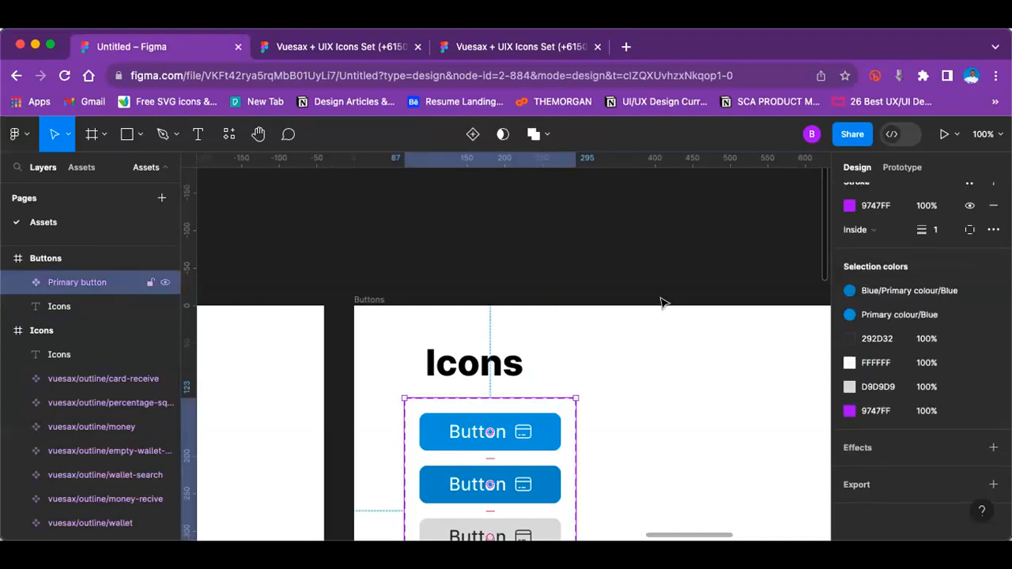
key(super+d)
drag(497, 360, 713, 264)
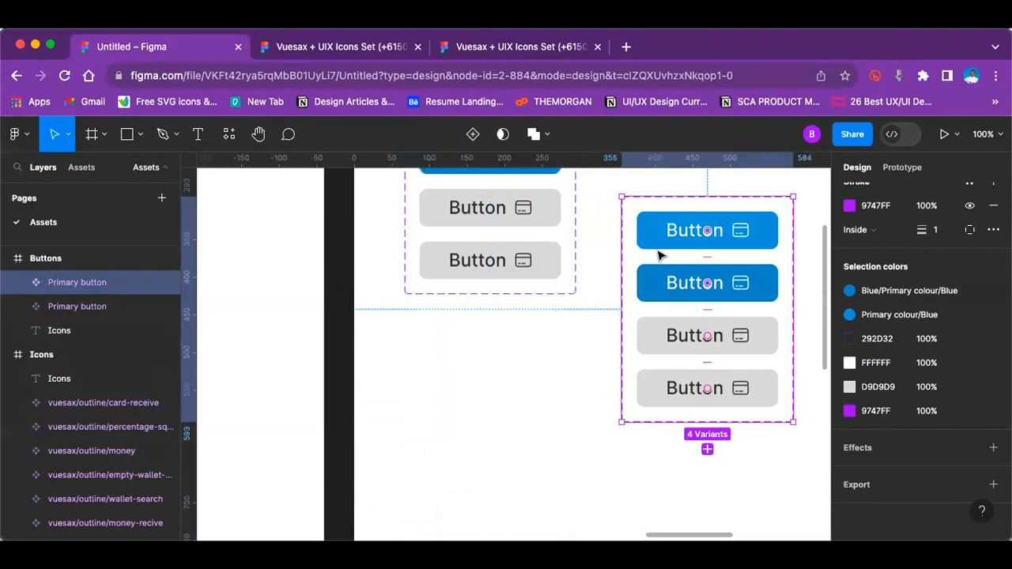
scroll(672, 259, up, 3)
drag(704, 394, 680, 267)
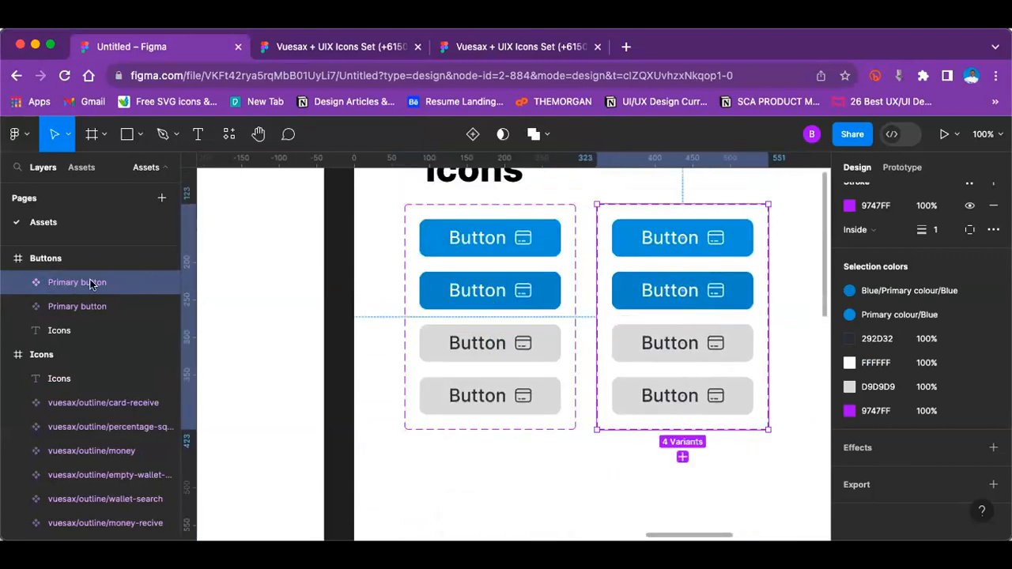
Step: Rename the duplicated component set to "Secondary button"
double_click(77, 283)
text(Second)
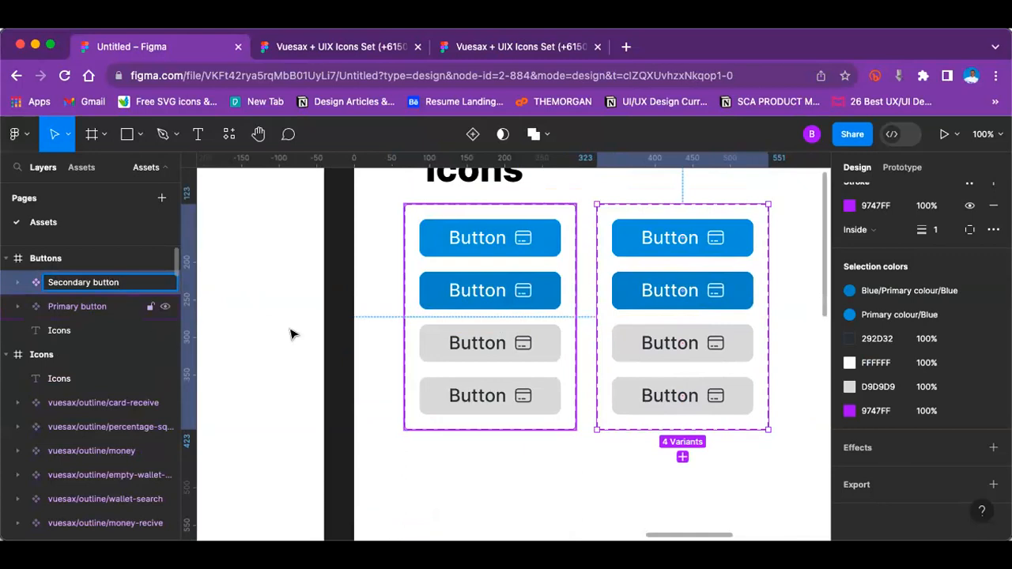
click(380, 293)
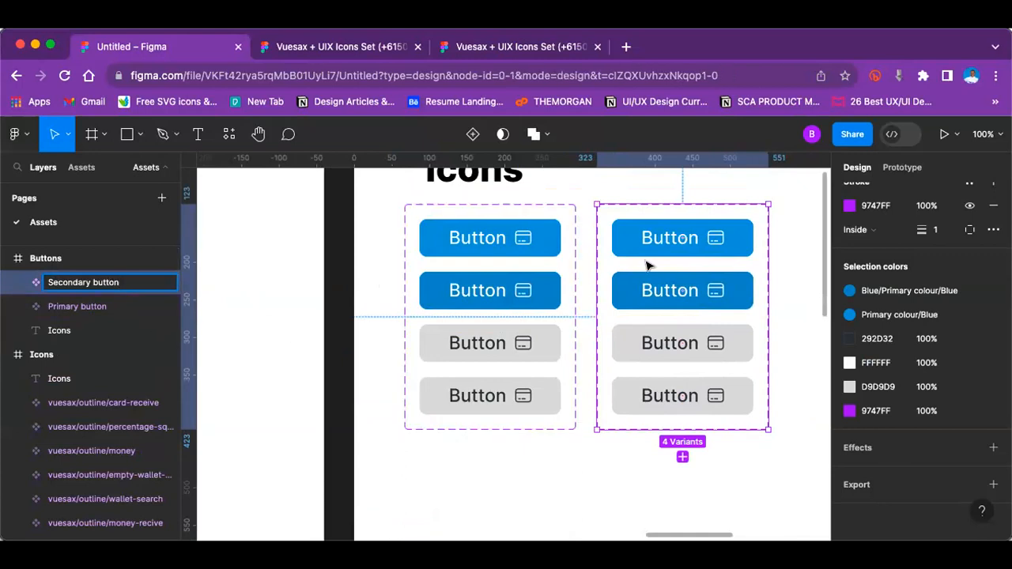
key(minus)
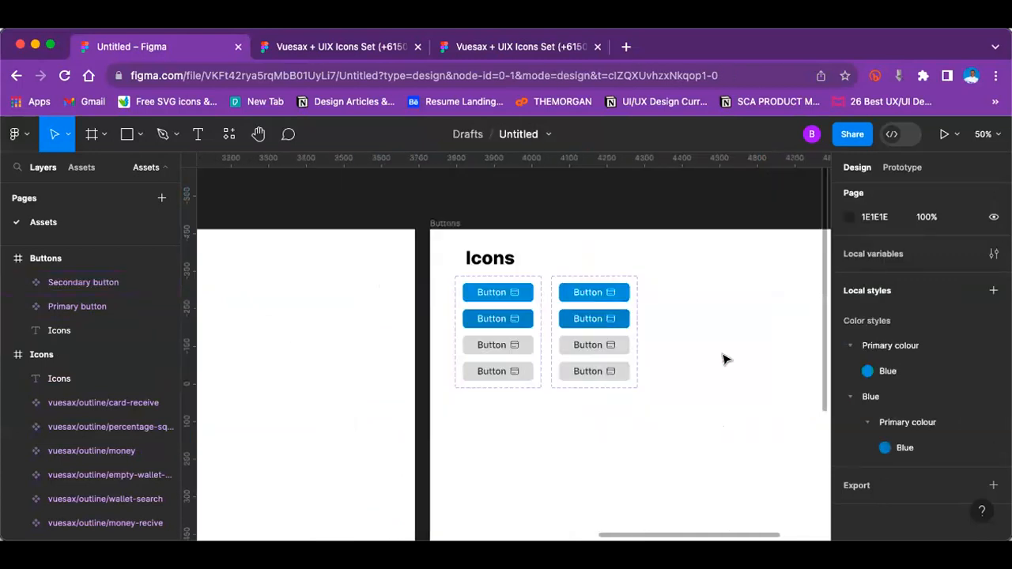
click(494, 332)
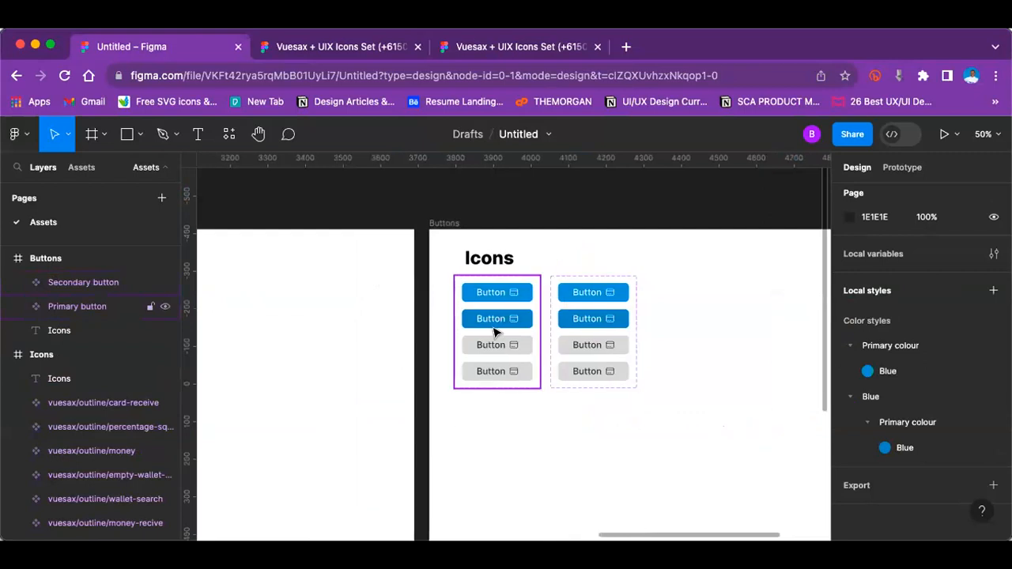
key(shift+0)
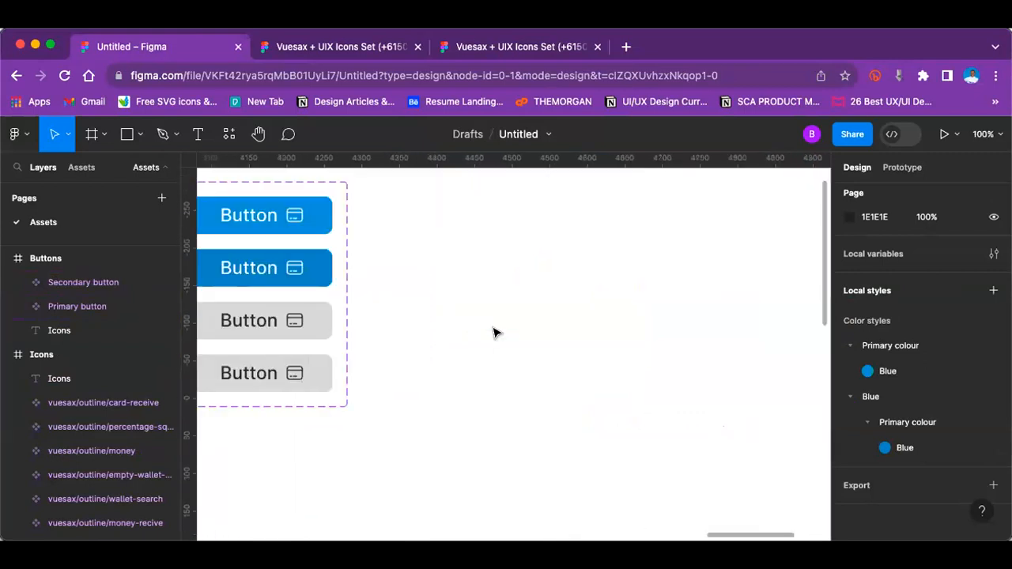
scroll(490, 334, up, 1)
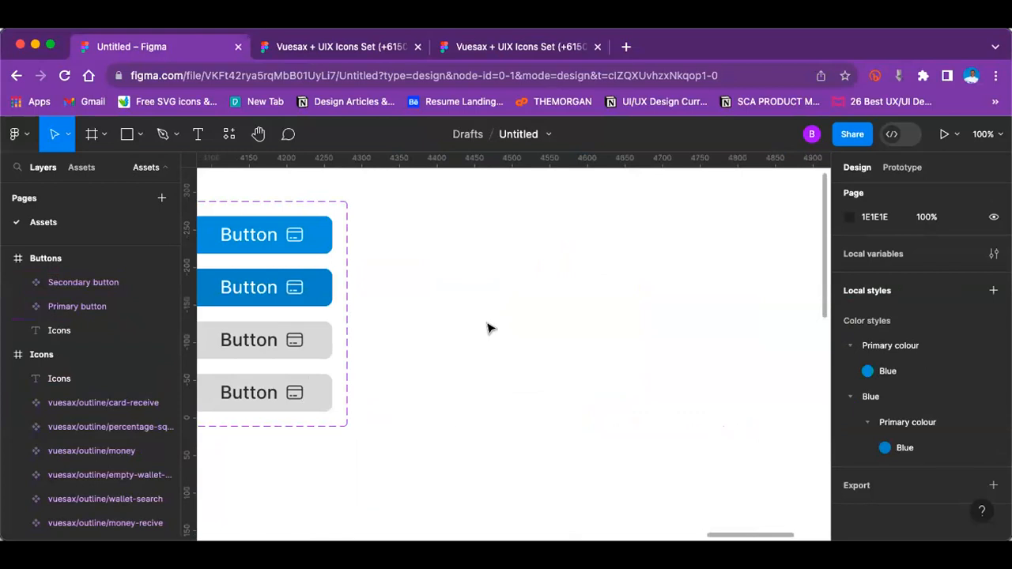
scroll(488, 328, up, 2)
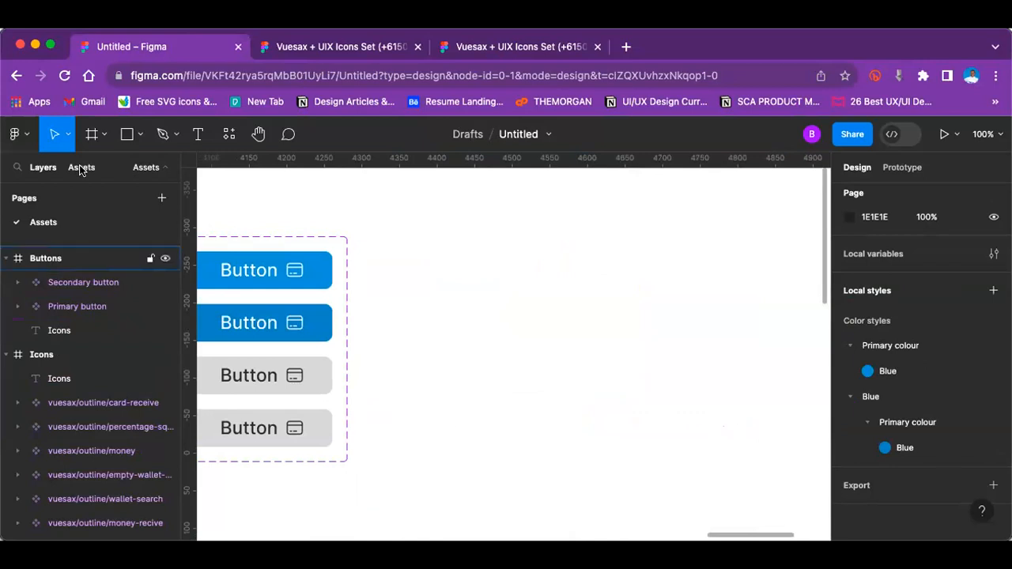
Step: Change the Buttons frame's "Icons" heading text to "Button"
key(minus)
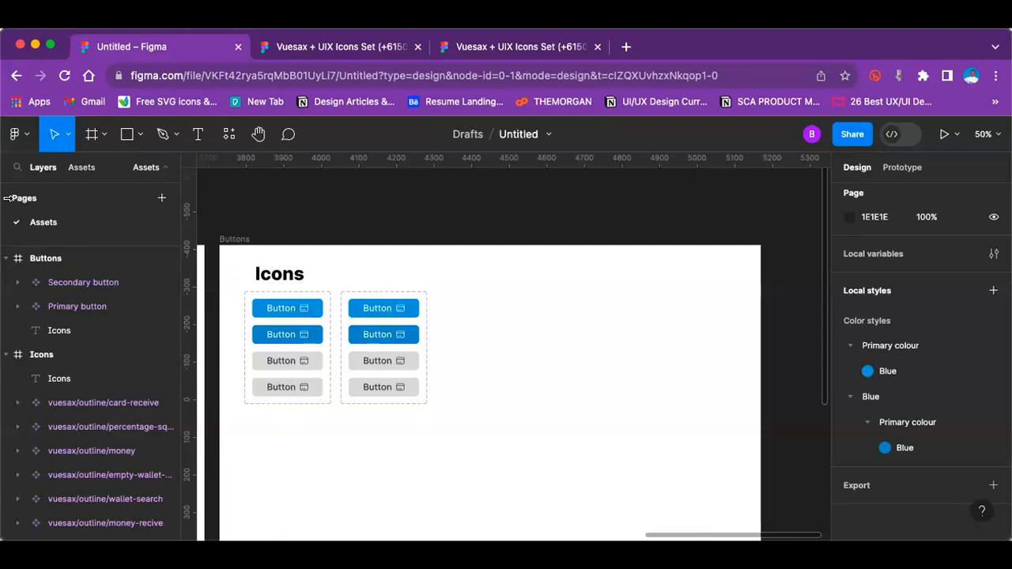
click(281, 275)
double_click(280, 275)
text(Button)
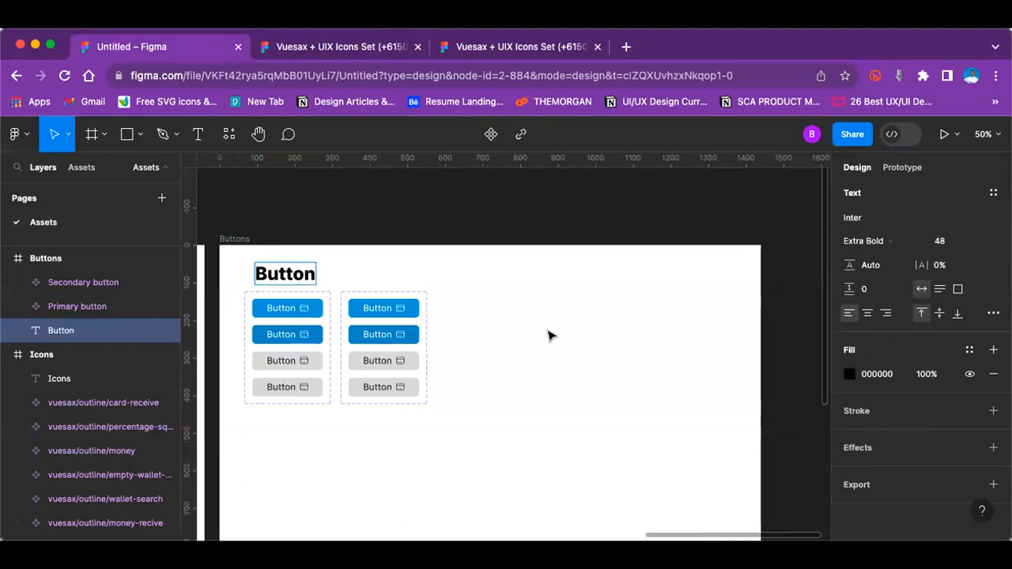
click(551, 336)
Step: Duplicate the fourth variant in the Primary button set to add a fifth variant below it
click(140, 135)
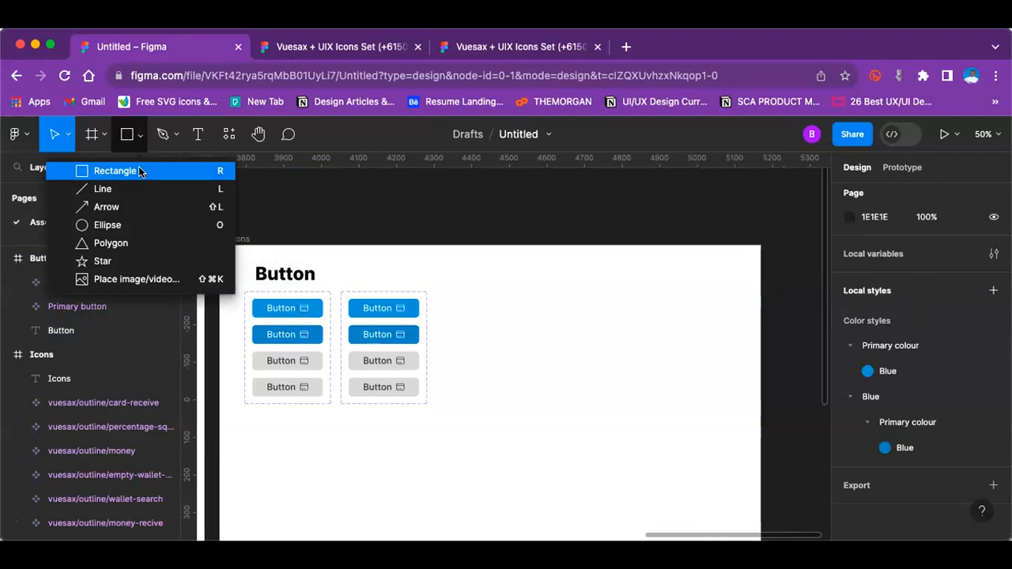
key(super+plus)
scroll(468, 320, left, 3)
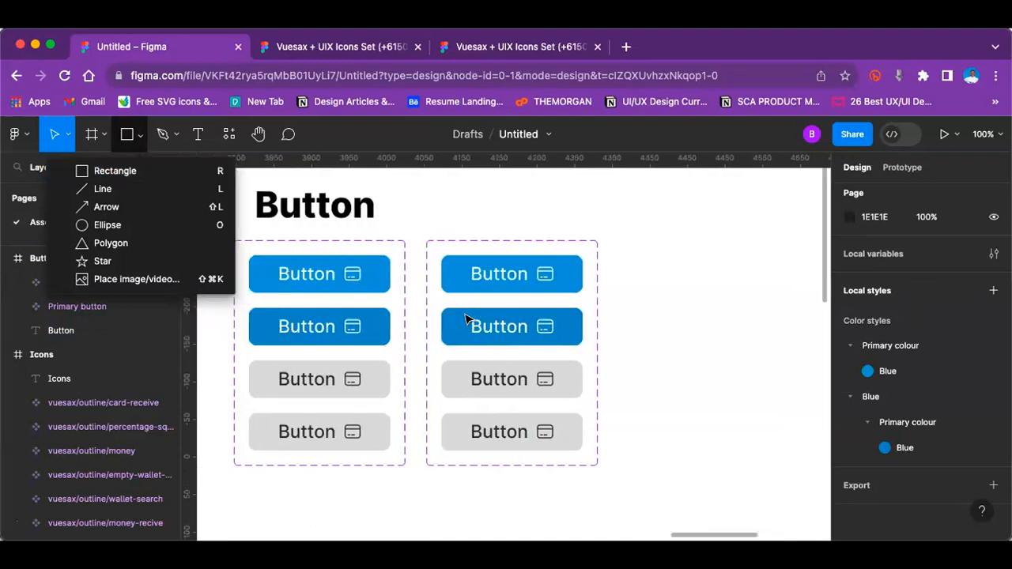
scroll(466, 319, left, 2)
click(340, 423)
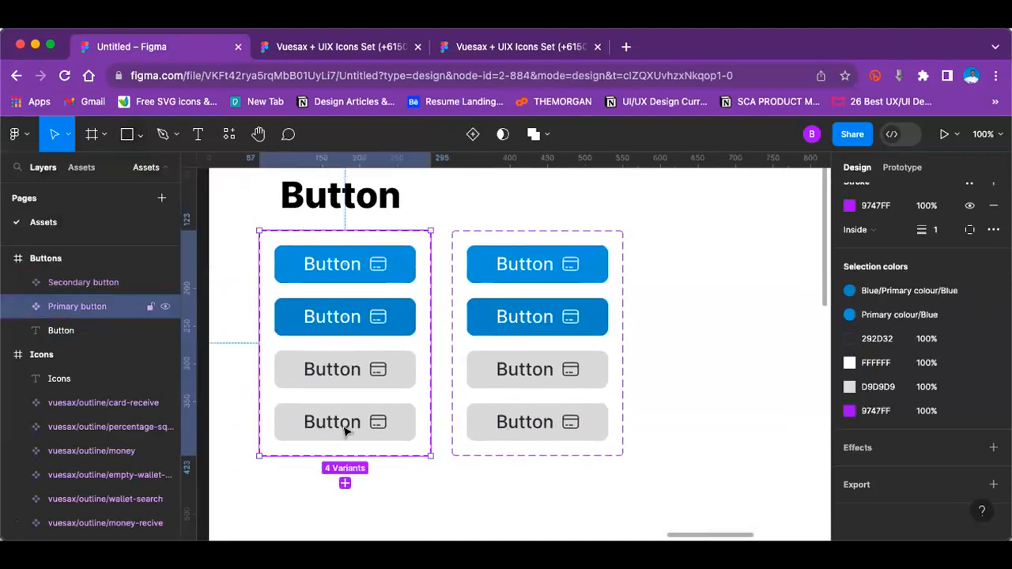
click(340, 423)
key(super+d)
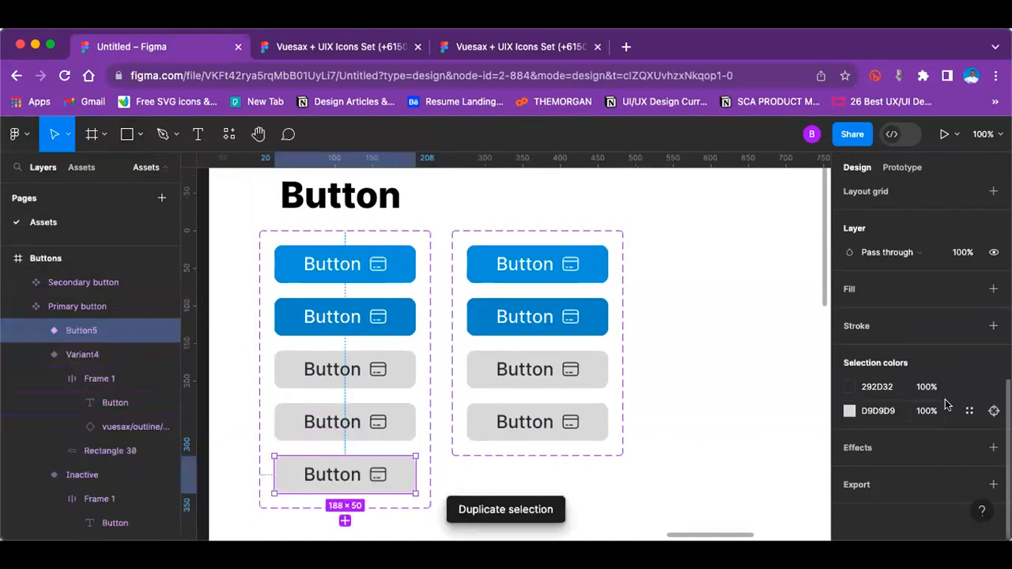
Step: Try recolouring the fifth variant's D9D9D9 background to white, FFFFFF
click(850, 411)
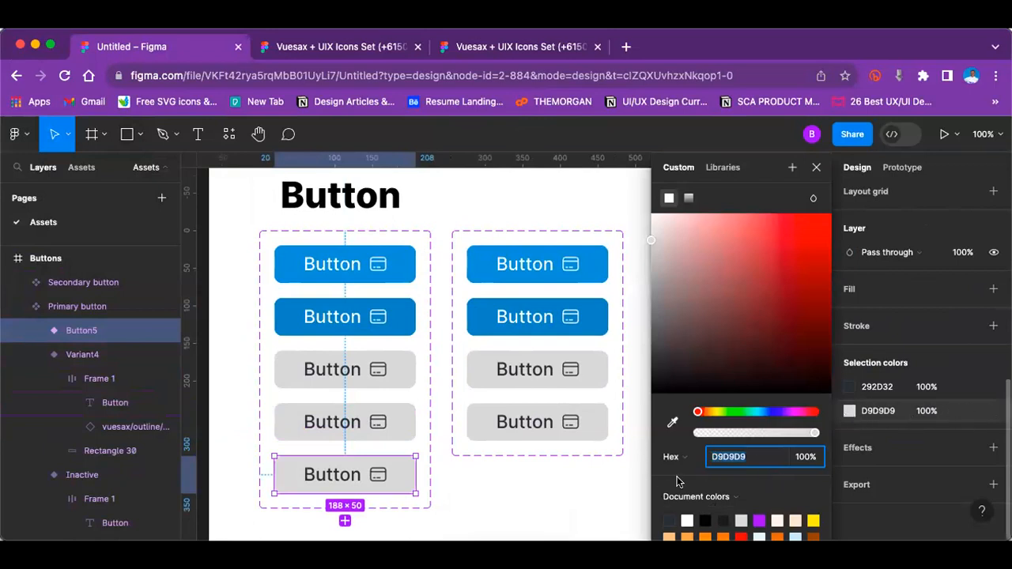
click(881, 411)
click(953, 415)
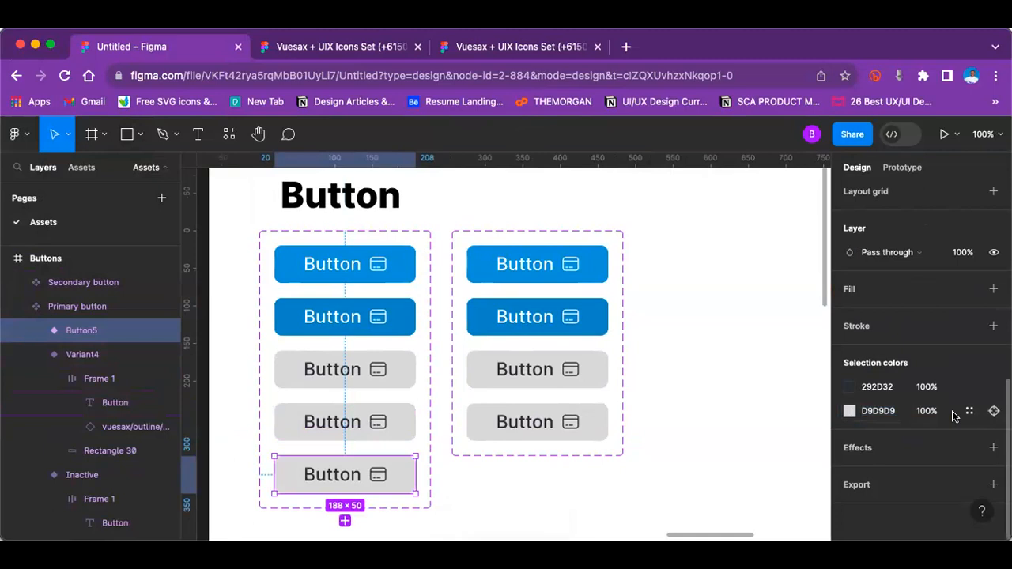
click(849, 411)
drag(679, 266, 640, 188)
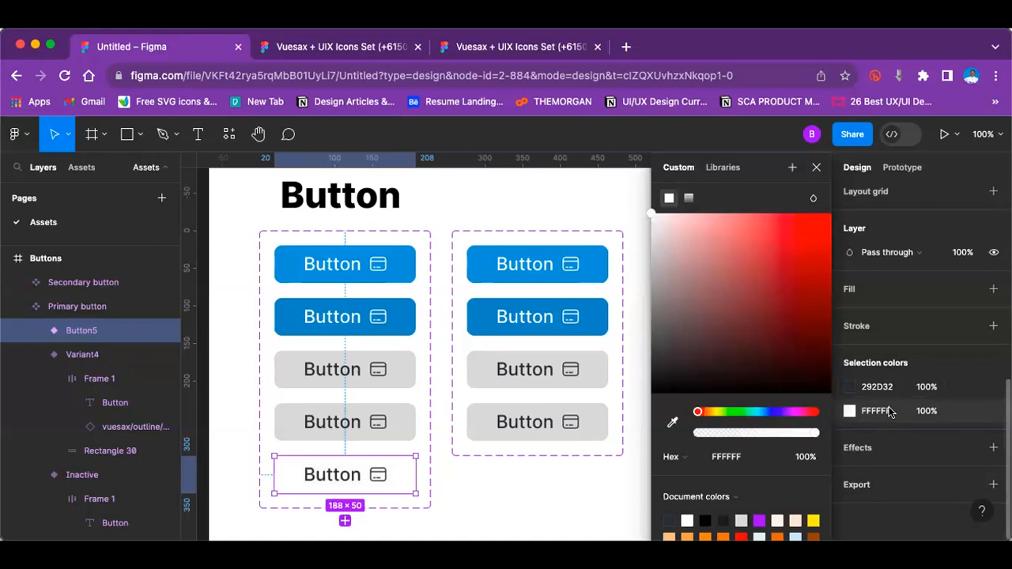
Step: Try adding a black 000000 inside stroke to the whole fifth variant, and undo it together with the white background
click(994, 326)
key(super+z)
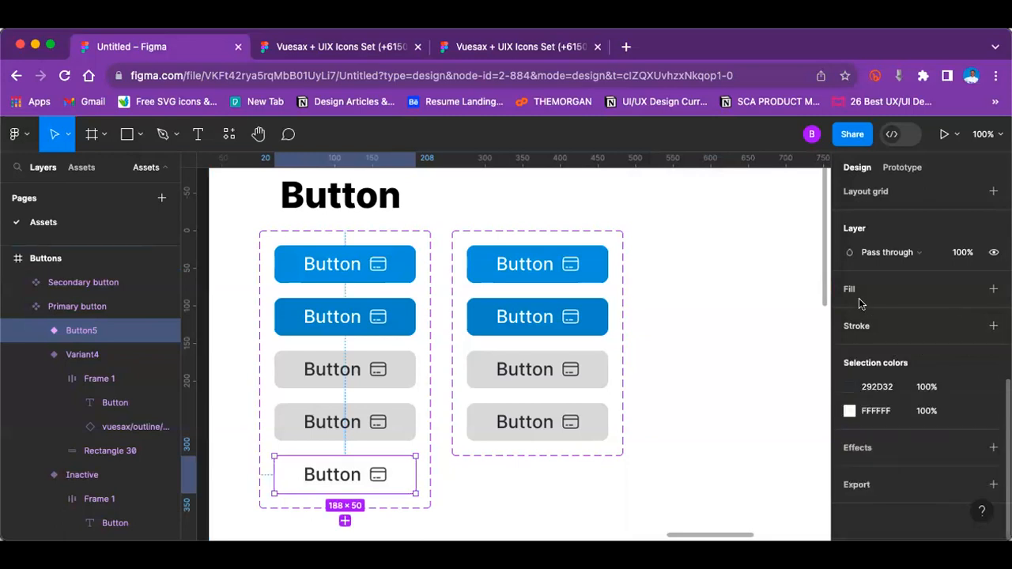
click(994, 327)
click(994, 350)
click(994, 327)
click(868, 377)
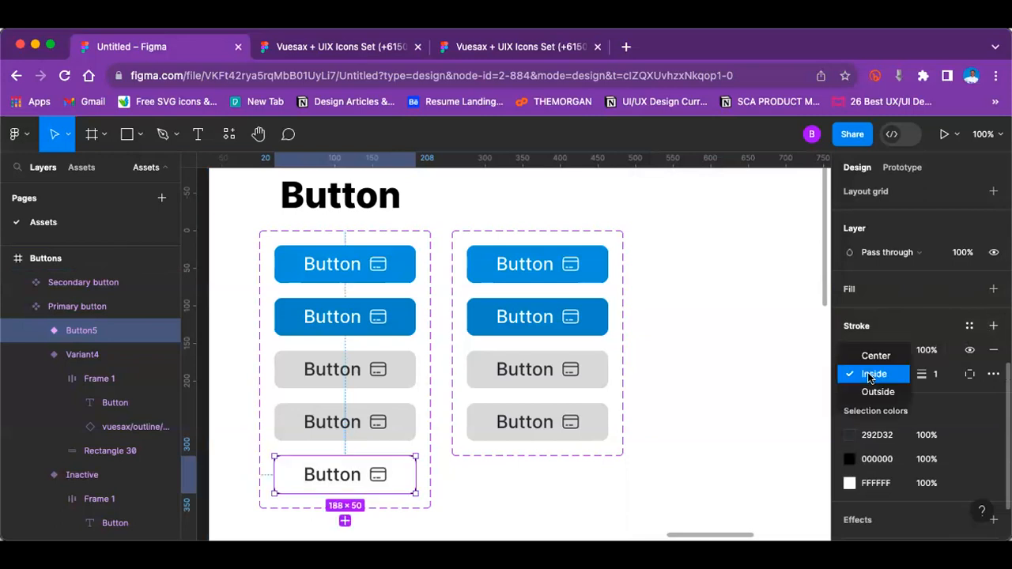
click(998, 378)
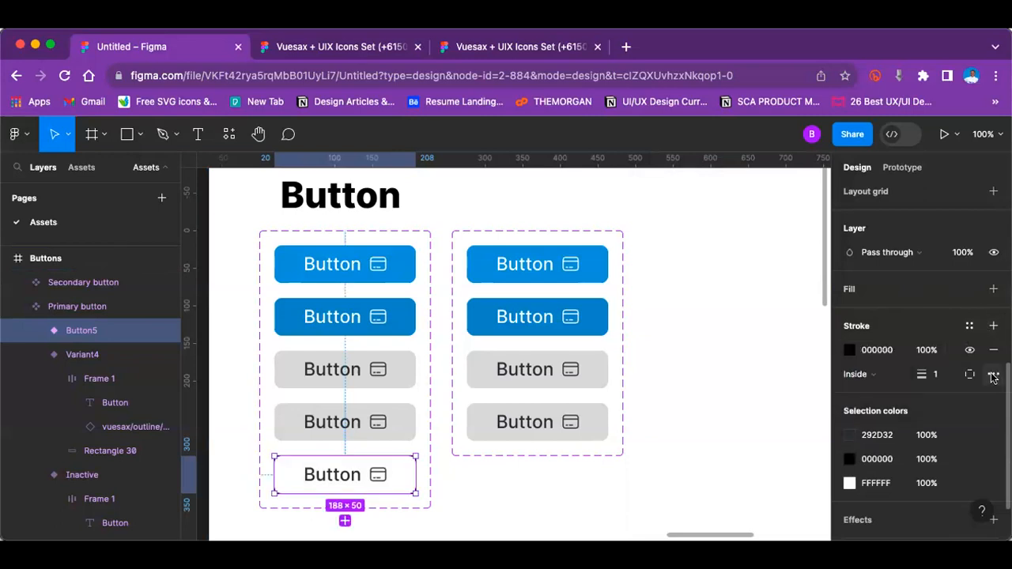
click(994, 377)
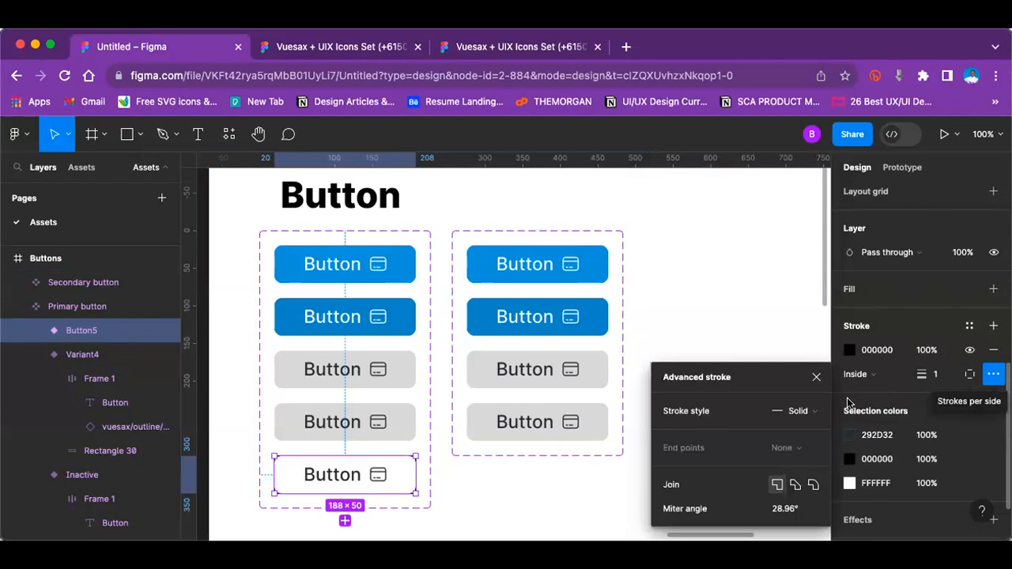
click(789, 411)
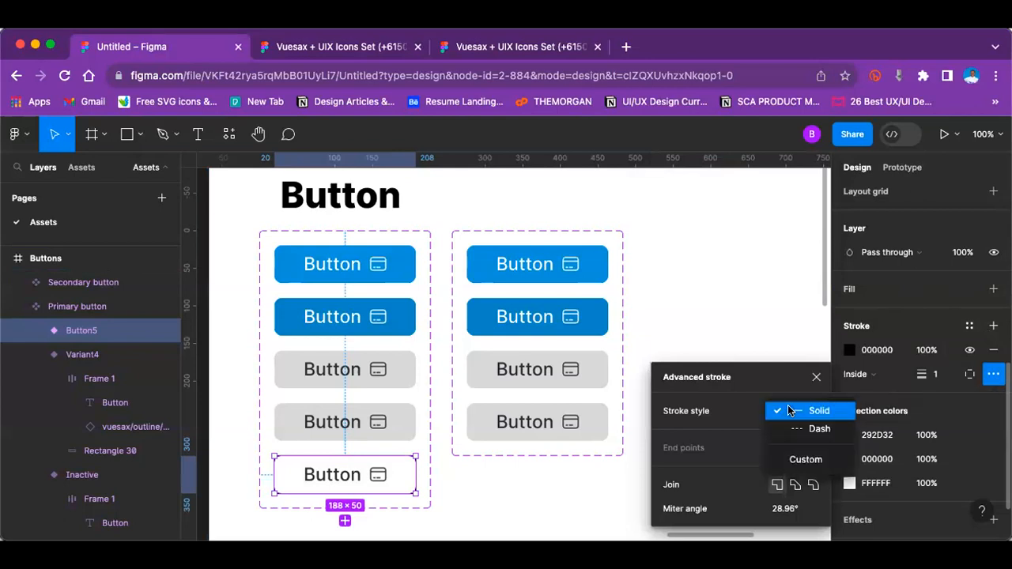
click(789, 410)
key(super+z)
key(super+z)
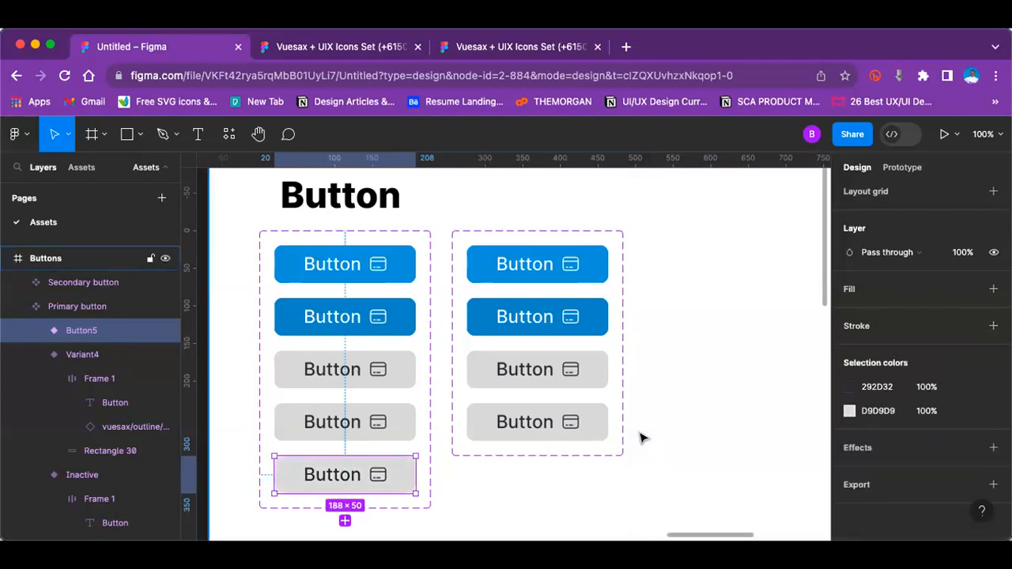
Step: Add an inside stroke to the fifth variant's background rectangle using the Primary colour/Blue style
double_click(403, 475)
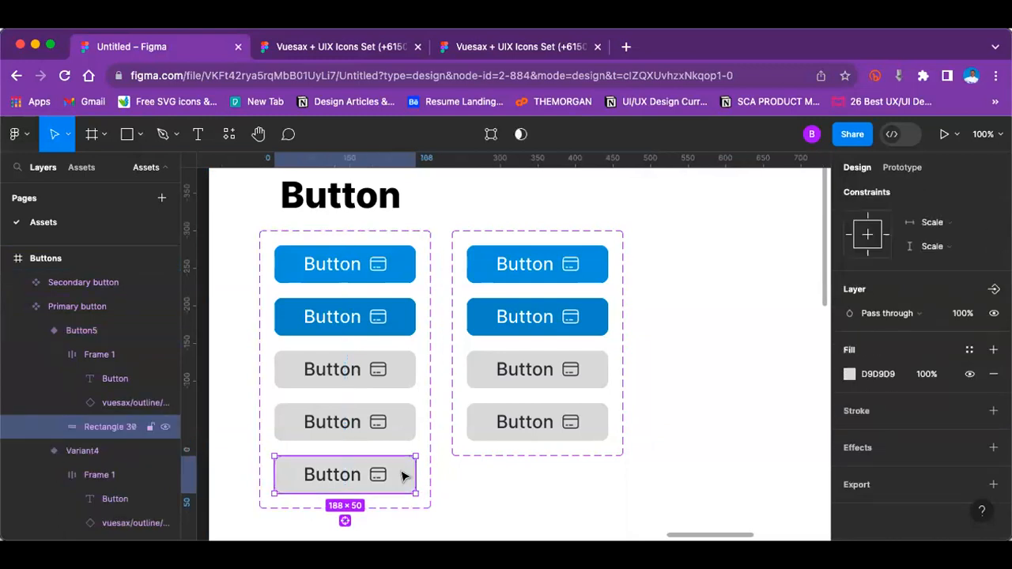
click(993, 411)
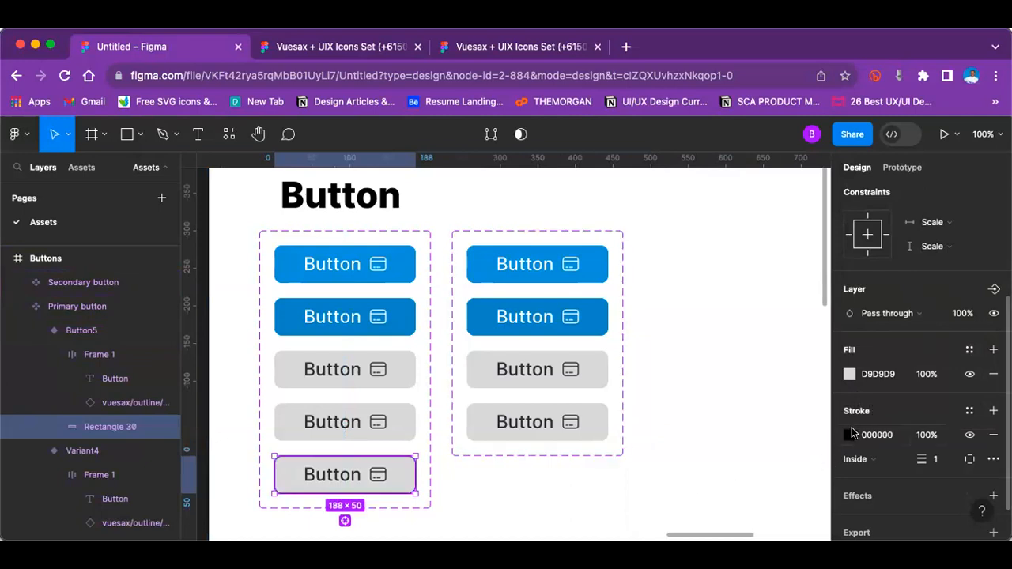
click(850, 434)
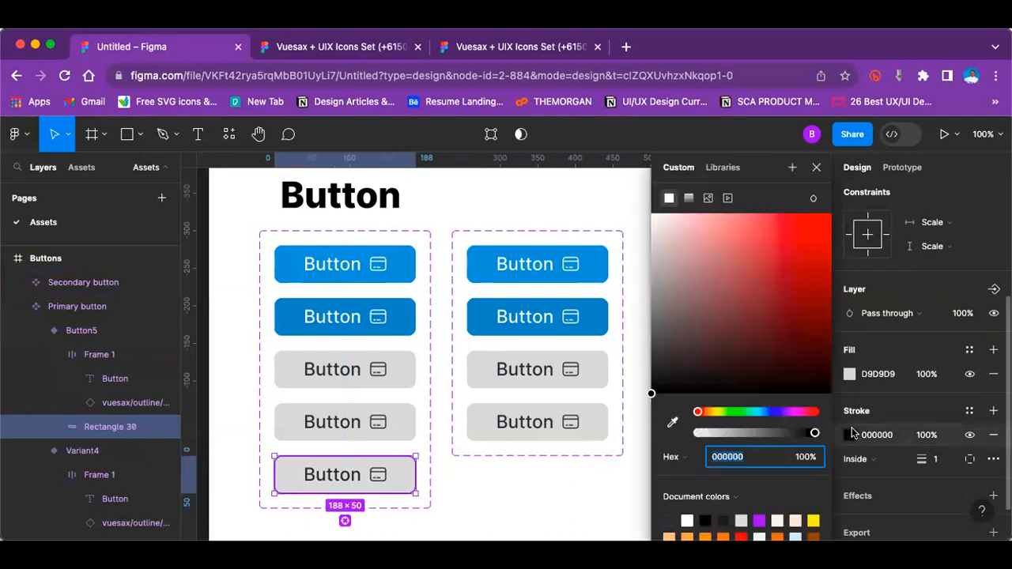
click(969, 412)
click(686, 343)
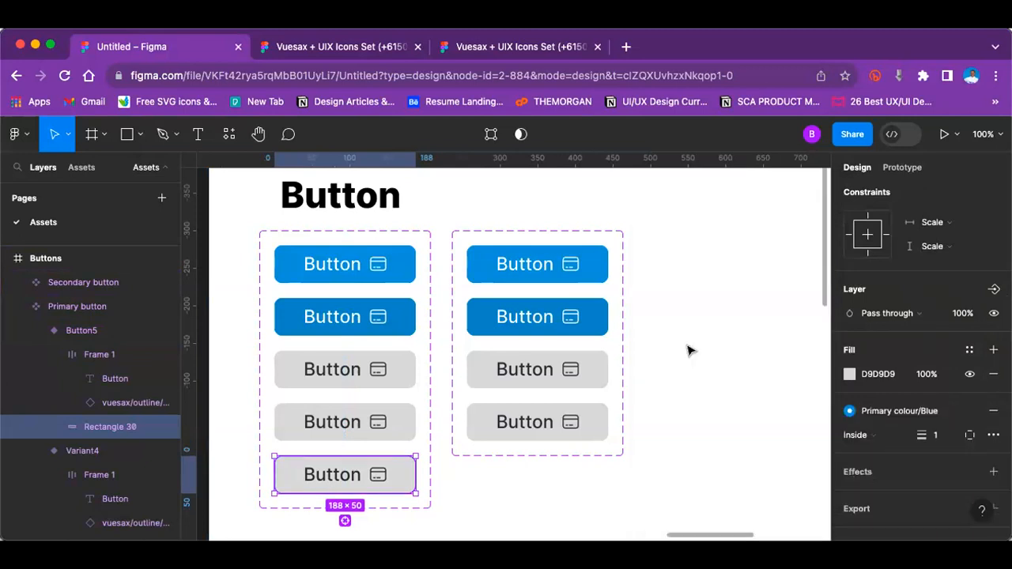
Step: Recolour the fifth Primary button variant's label and card icon to the blue document colour 0096D6
click(377, 478)
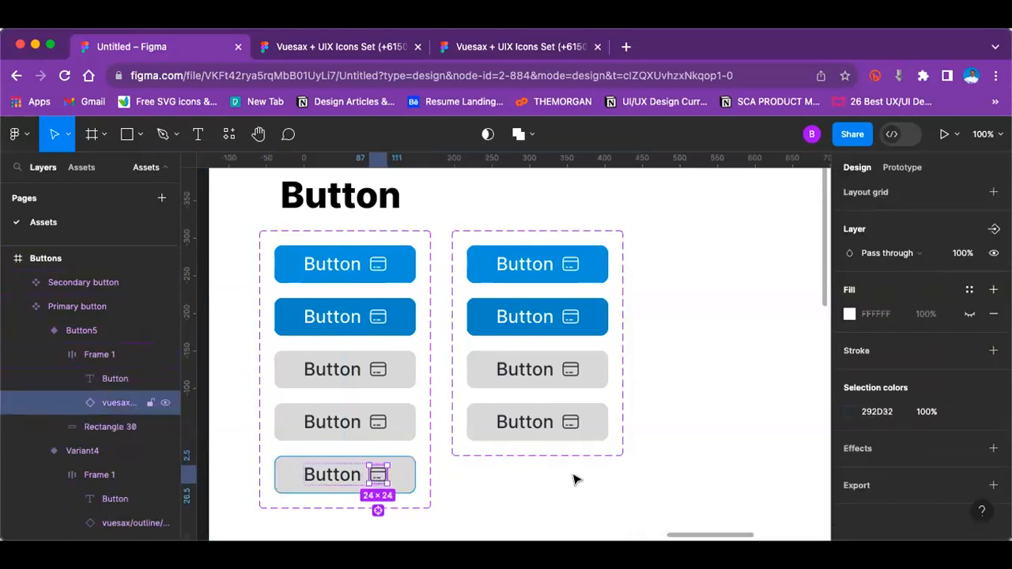
click(701, 452)
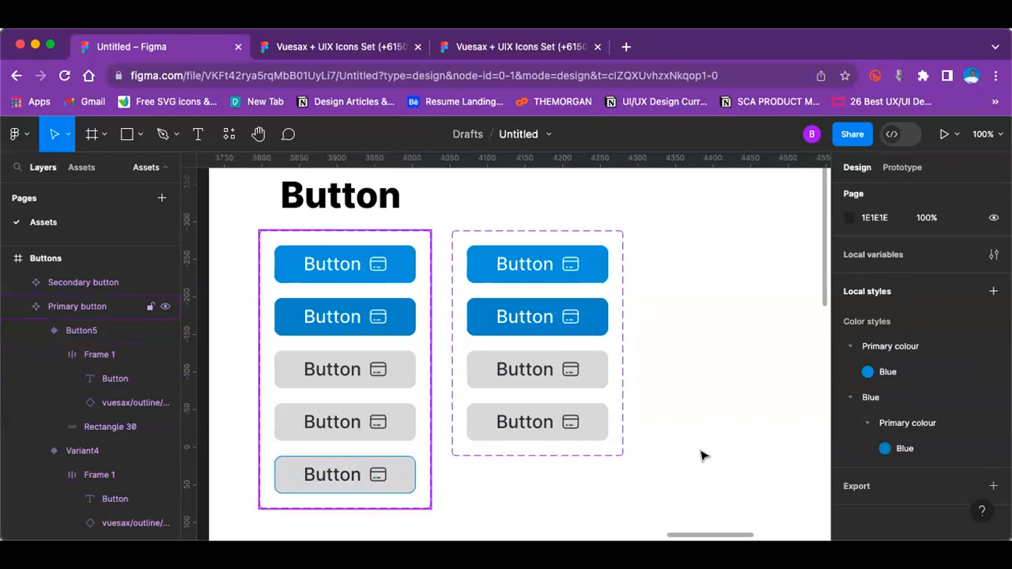
click(409, 470)
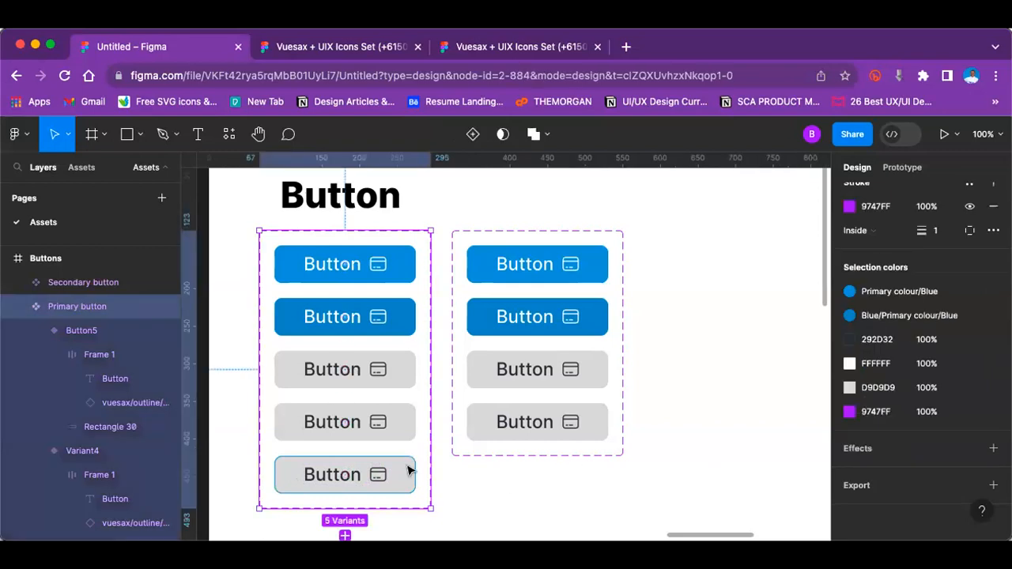
click(293, 480)
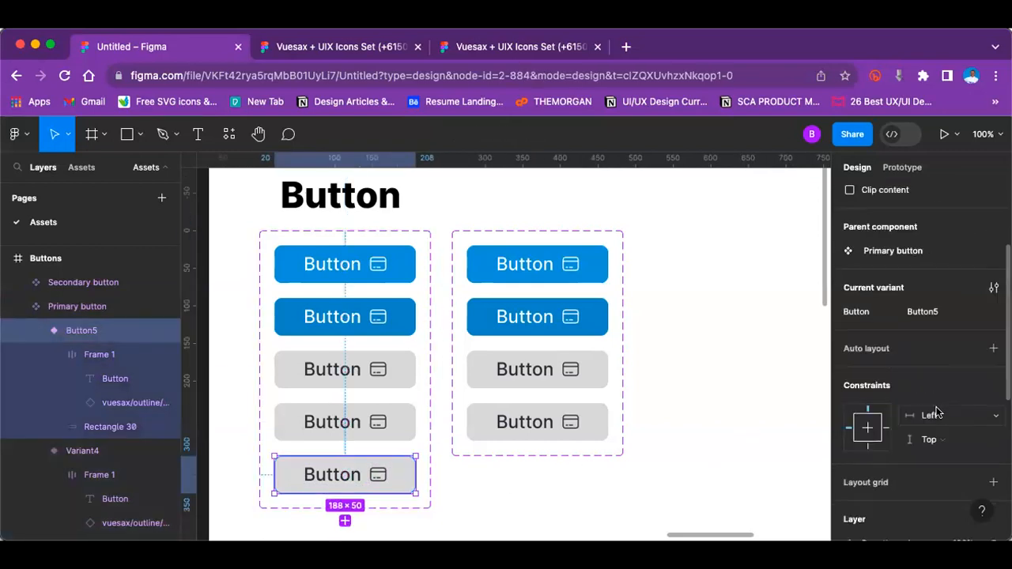
double_click(357, 480)
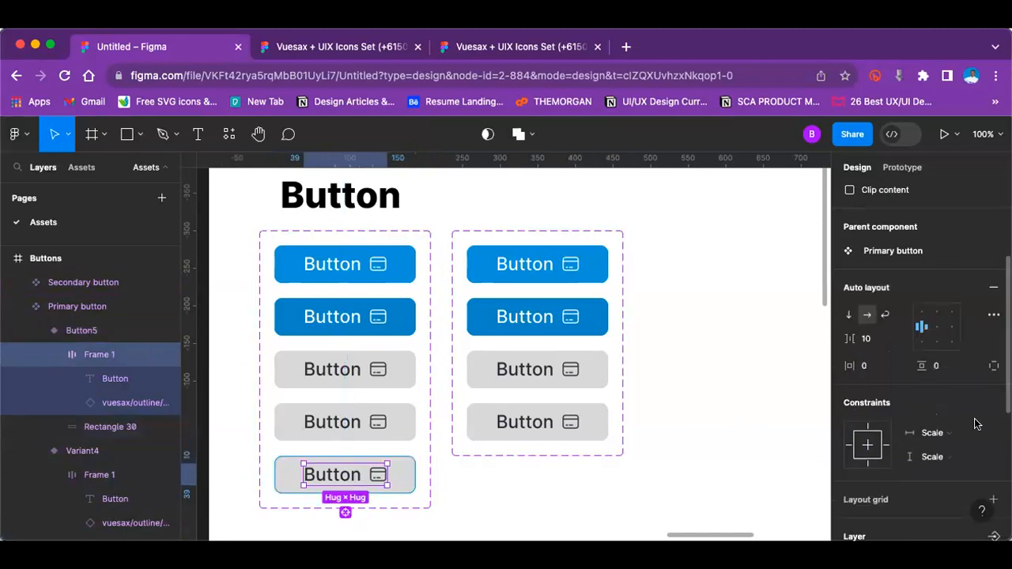
scroll(971, 419, down, 5)
click(870, 410)
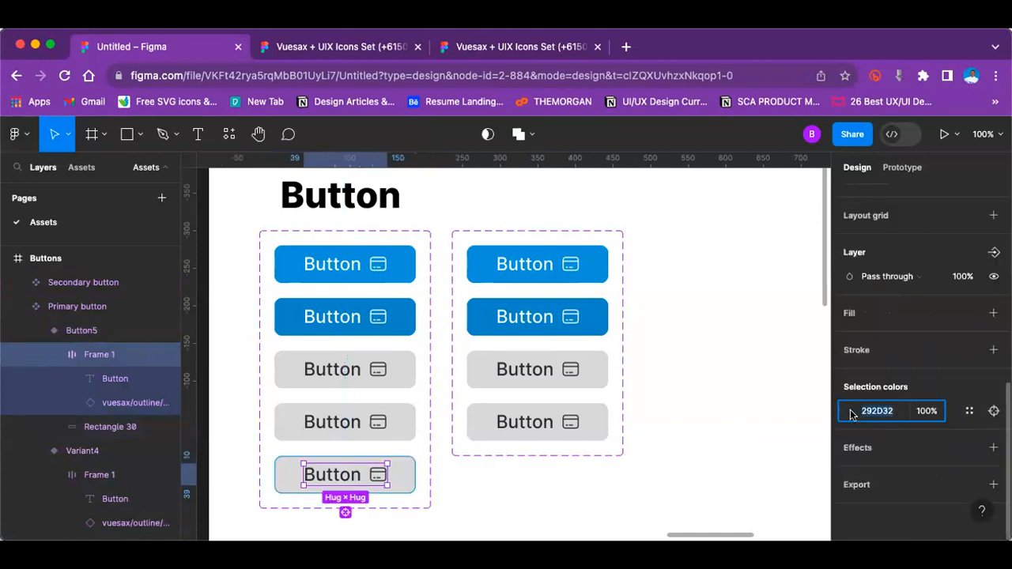
click(851, 412)
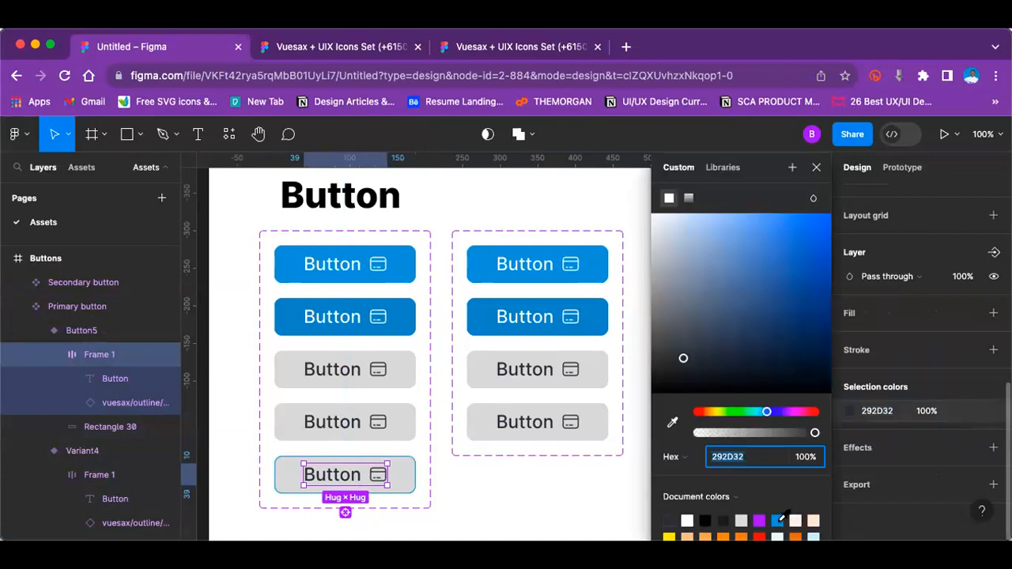
click(778, 520)
Step: Change the fifth Primary button variant's D9D9D9 background fill to white, FFFFFF
click(412, 471)
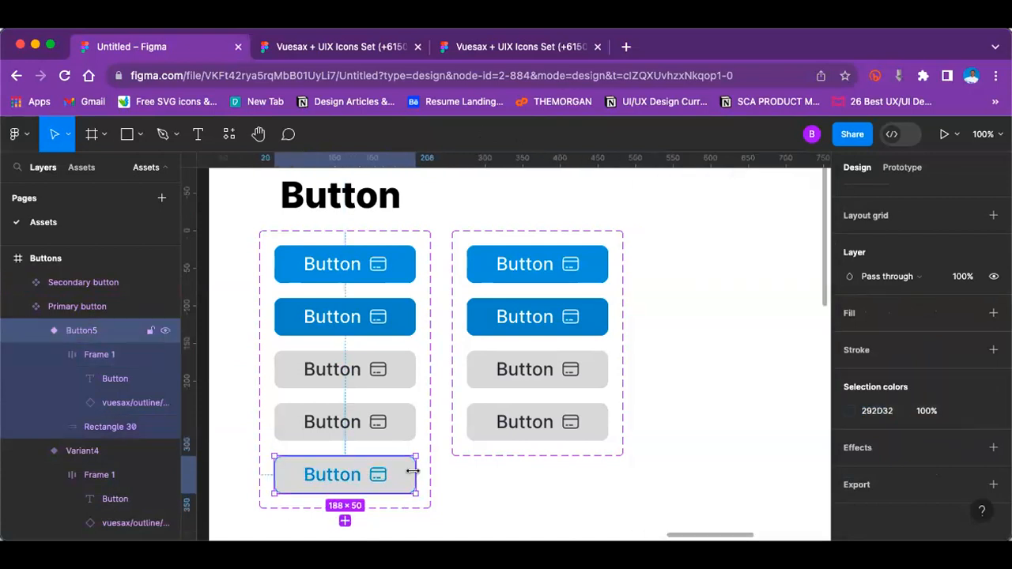
click(849, 459)
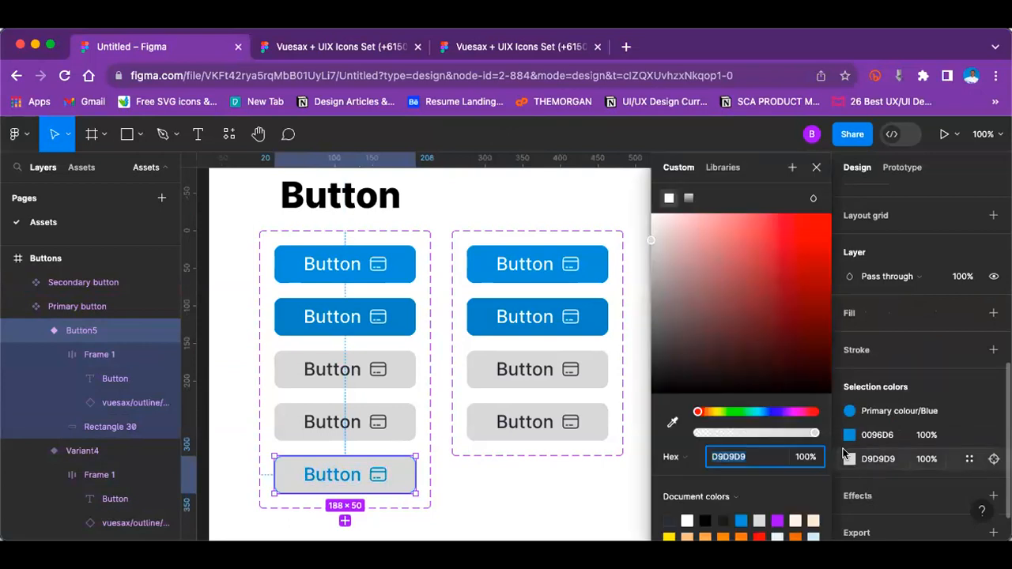
drag(673, 229, 630, 199)
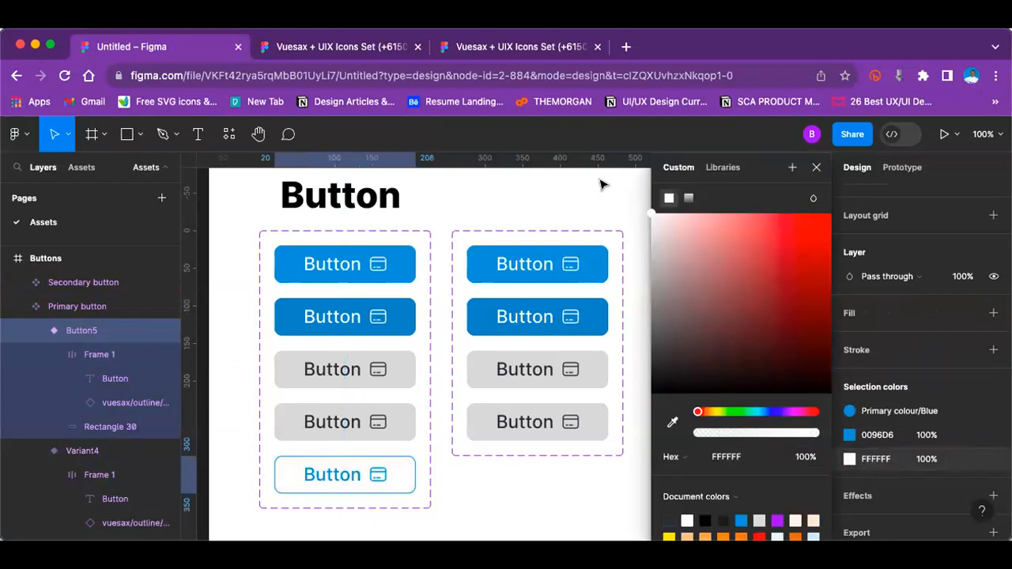
click(605, 498)
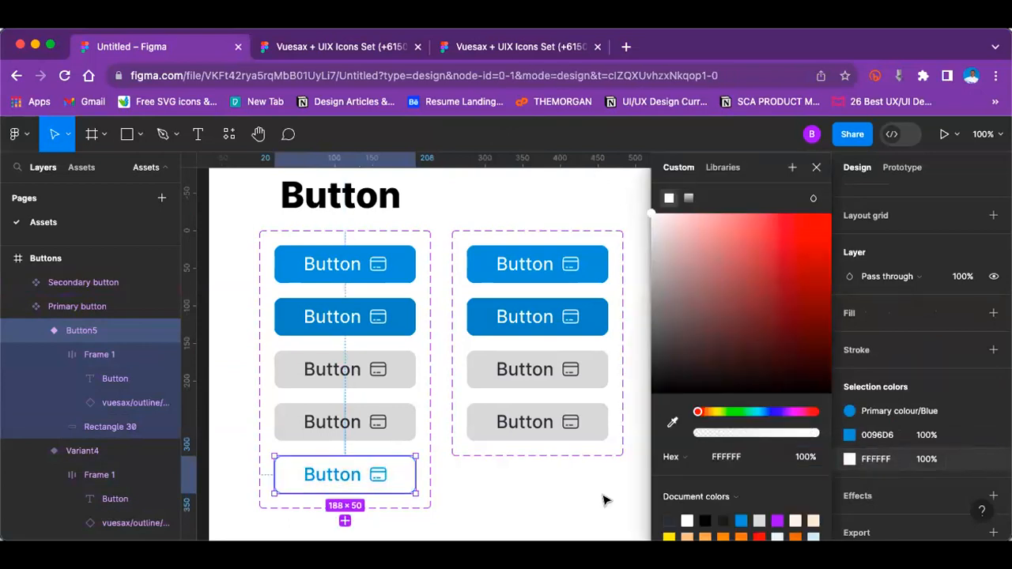
Step: Browse the outline icons available as swap instances for the fifth variant's card icon, keeping the current icon
key(minus)
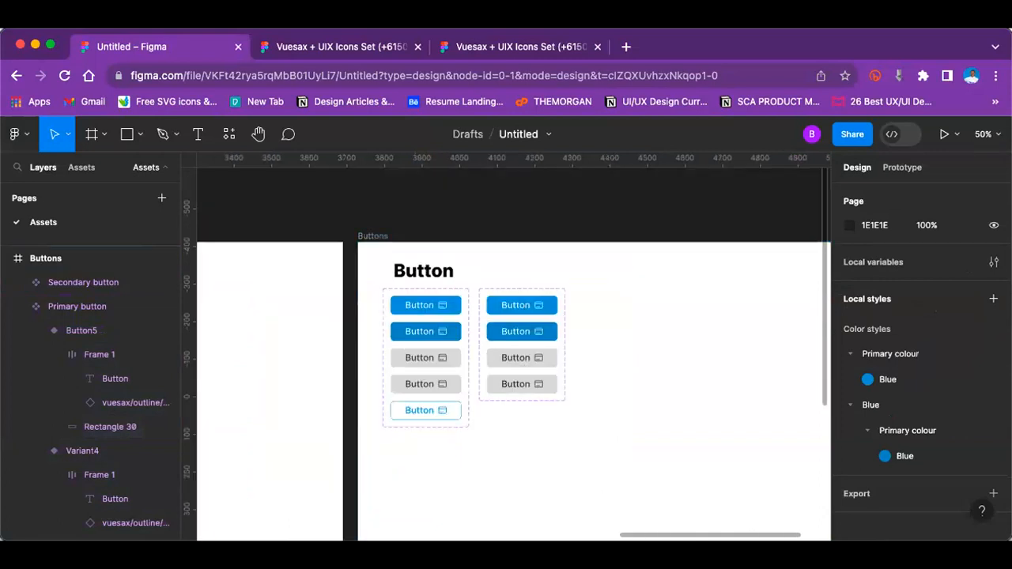
click(405, 357)
key(plus)
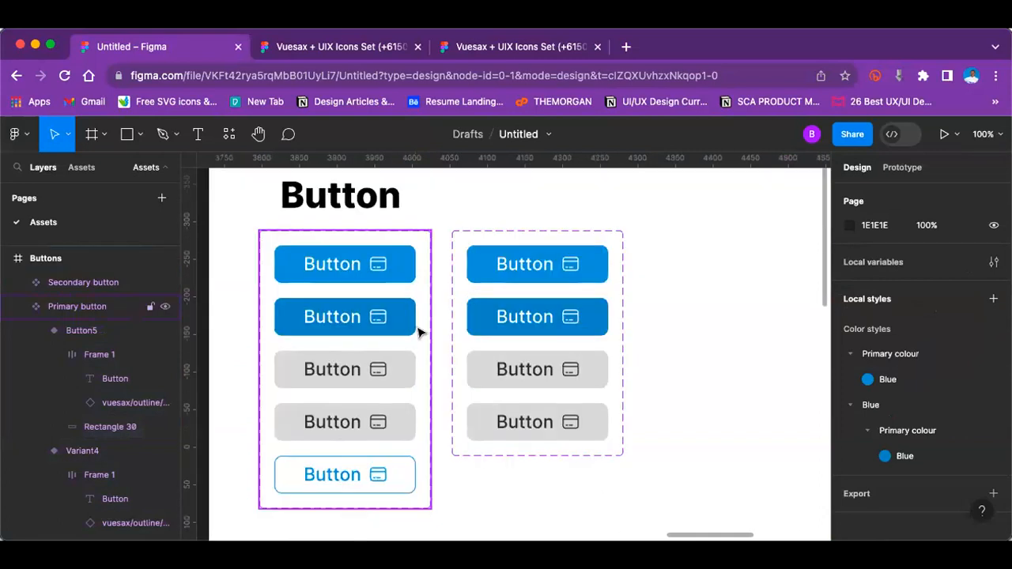
scroll(418, 332, down, 3)
click(345, 409)
click(345, 410)
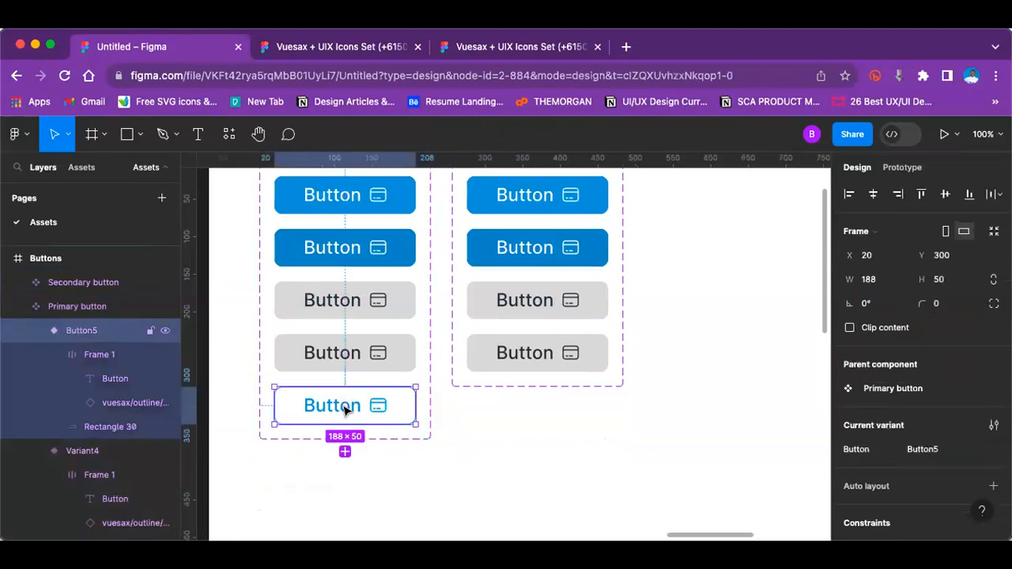
click(384, 408)
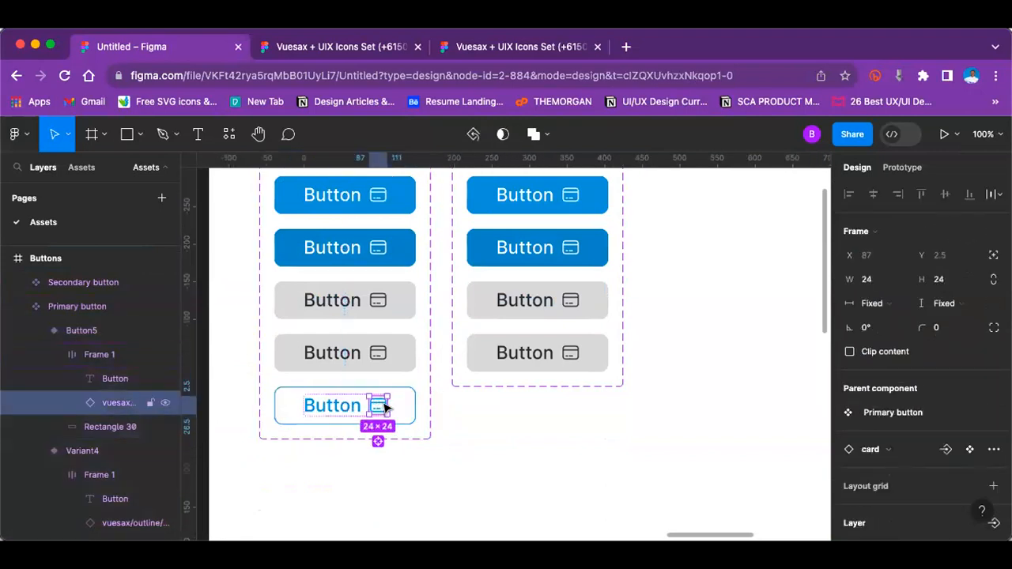
click(876, 449)
scroll(910, 494, down, 5)
scroll(913, 494, down, 3)
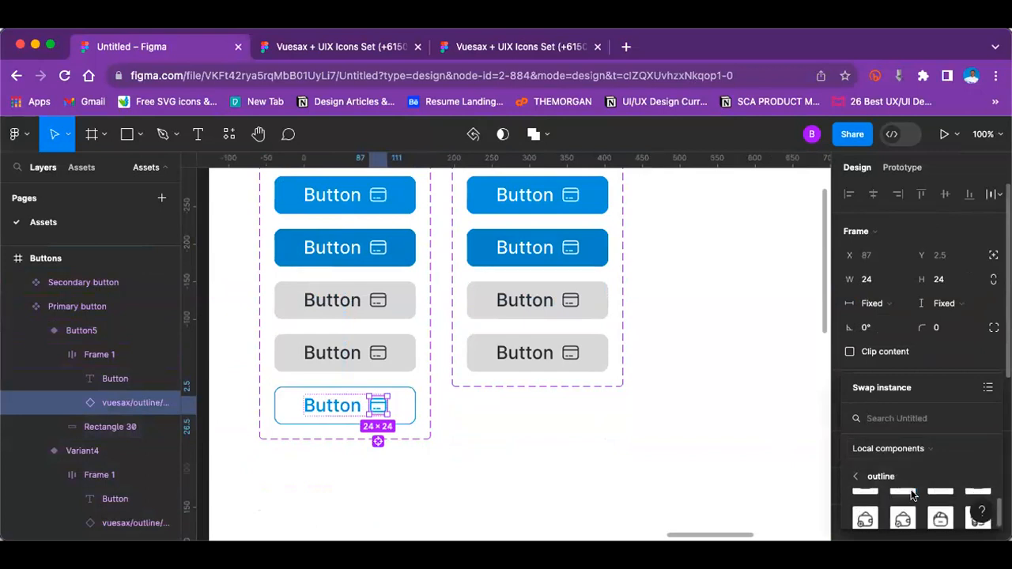
scroll(910, 498, down, 2)
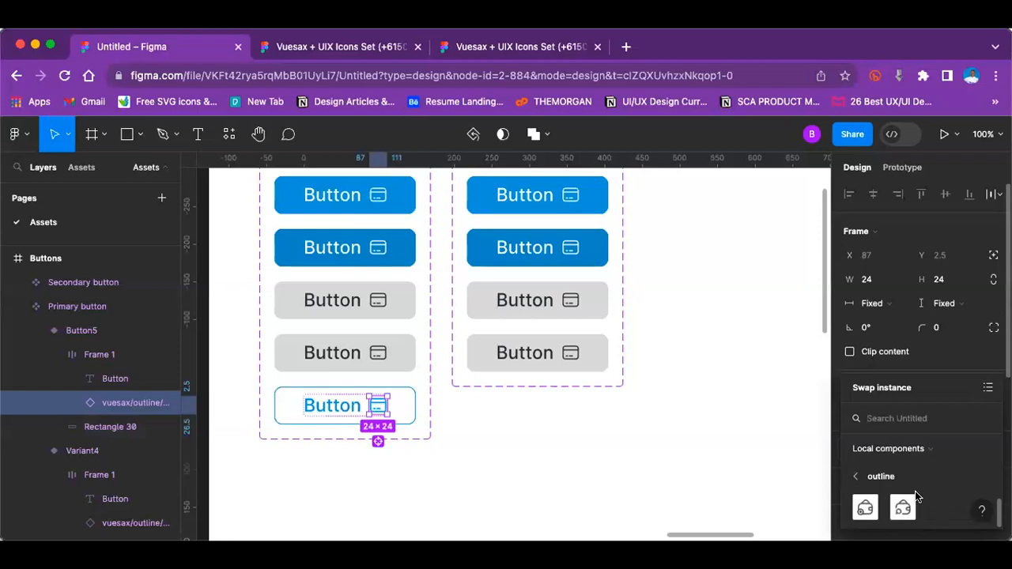
scroll(904, 512, up, 10)
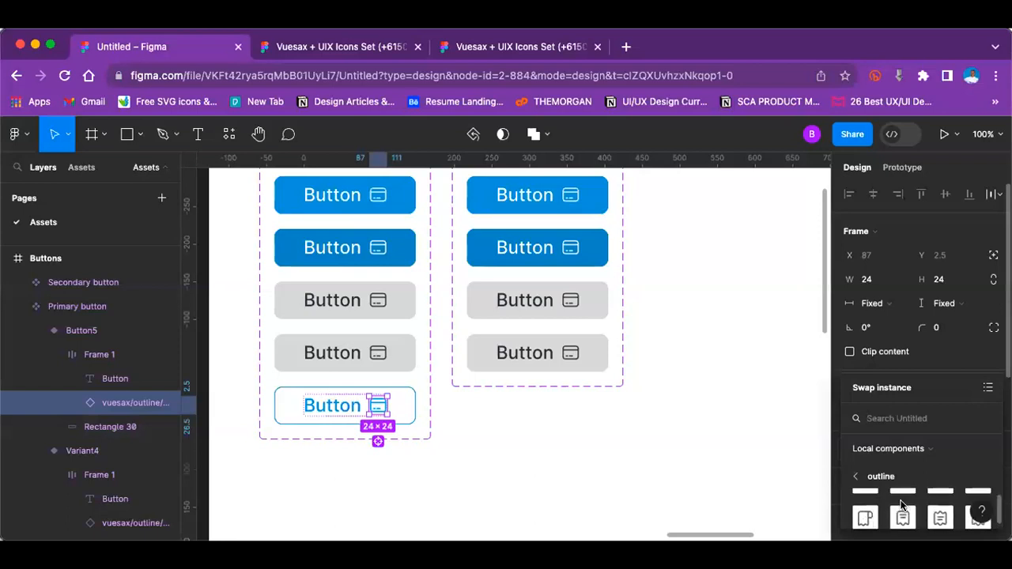
click(629, 411)
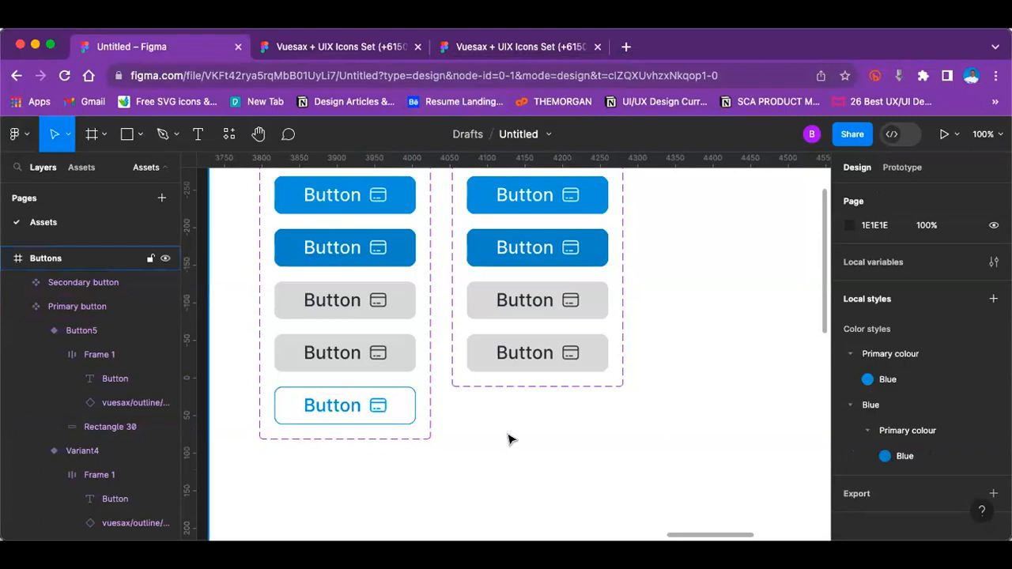
key(super+minus)
key(super+plus)
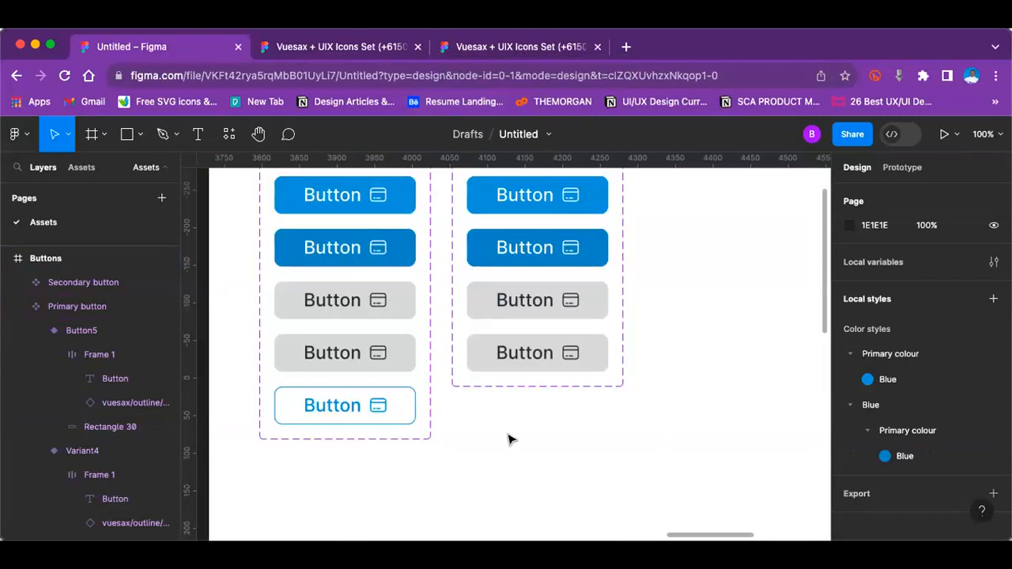
key(super+plus)
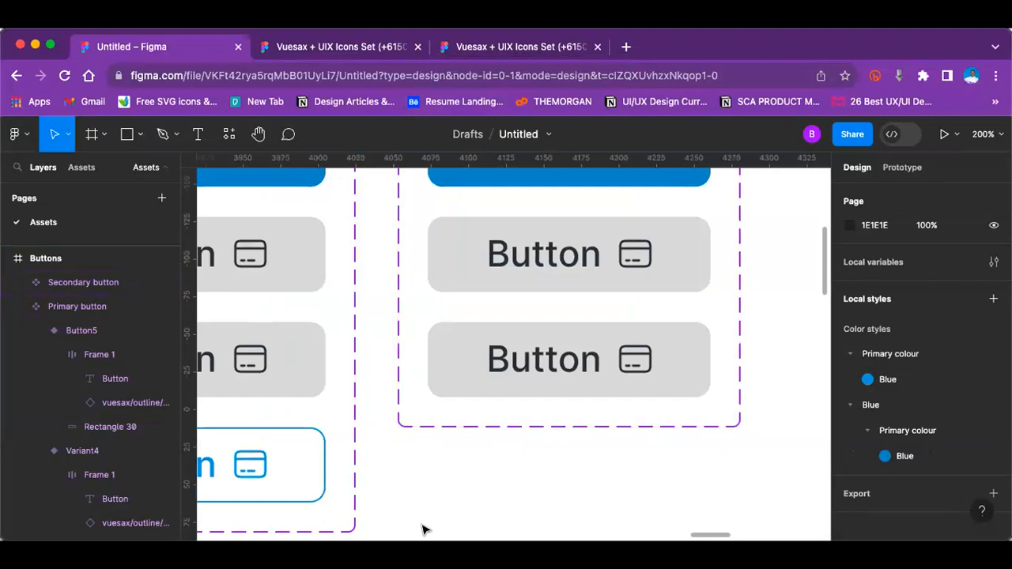
key(super+minus)
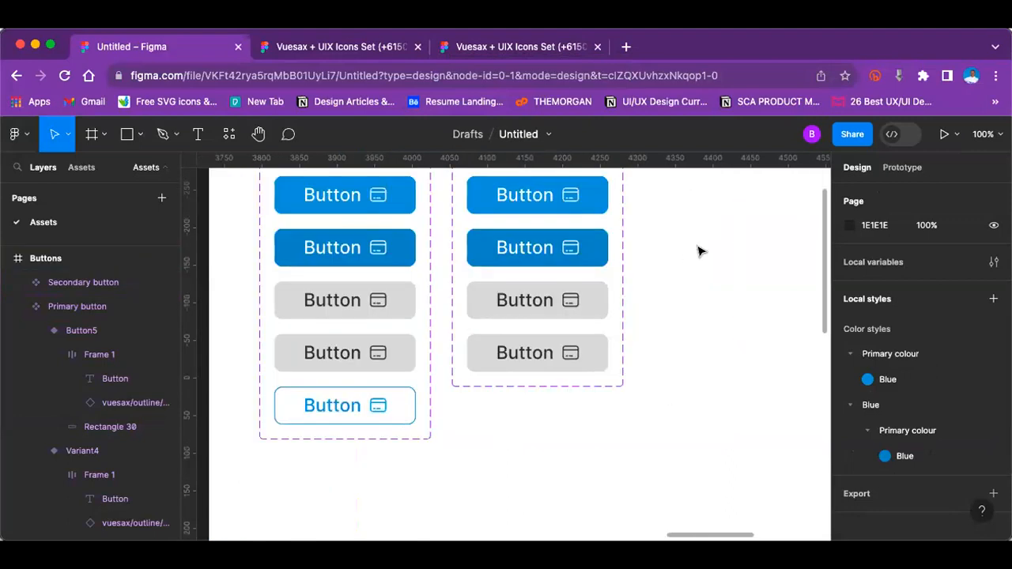
click(339, 424)
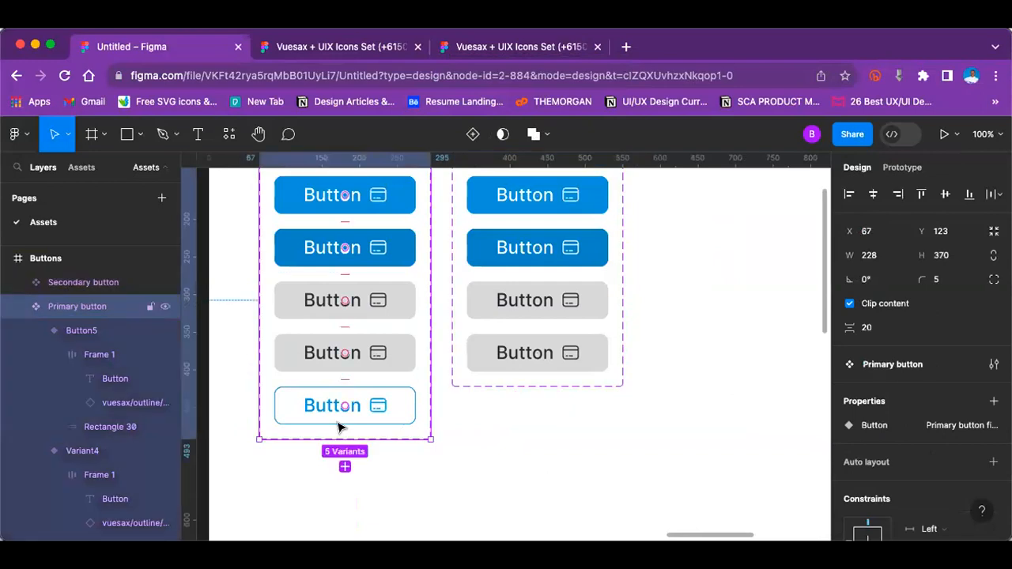
key(super+minus)
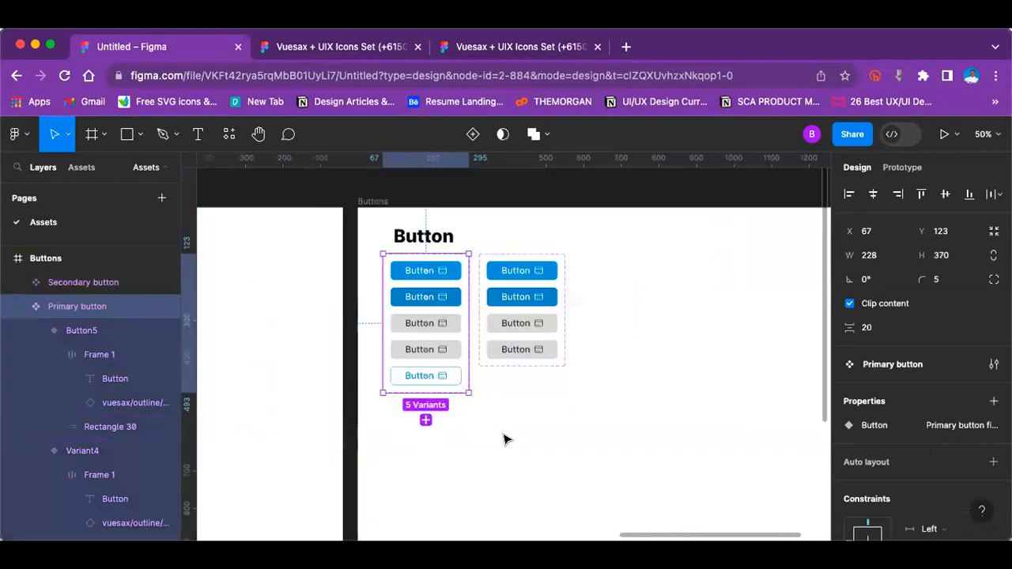
click(506, 439)
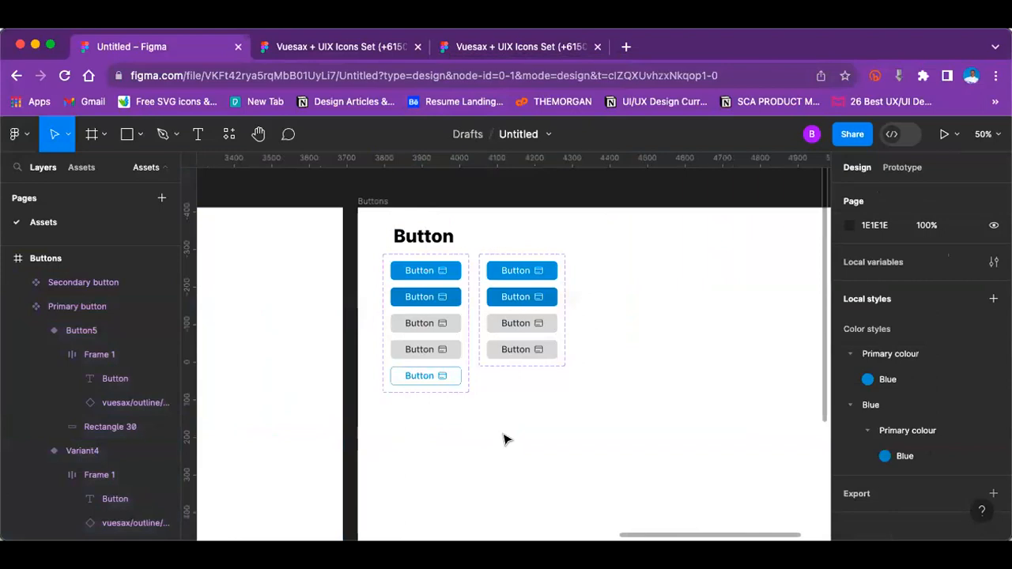
Step: Review the icon components in the Icons frame, selecting the seventh icon of the first row and the wallet-search icon
scroll(509, 451, up, 3)
key(super+minus)
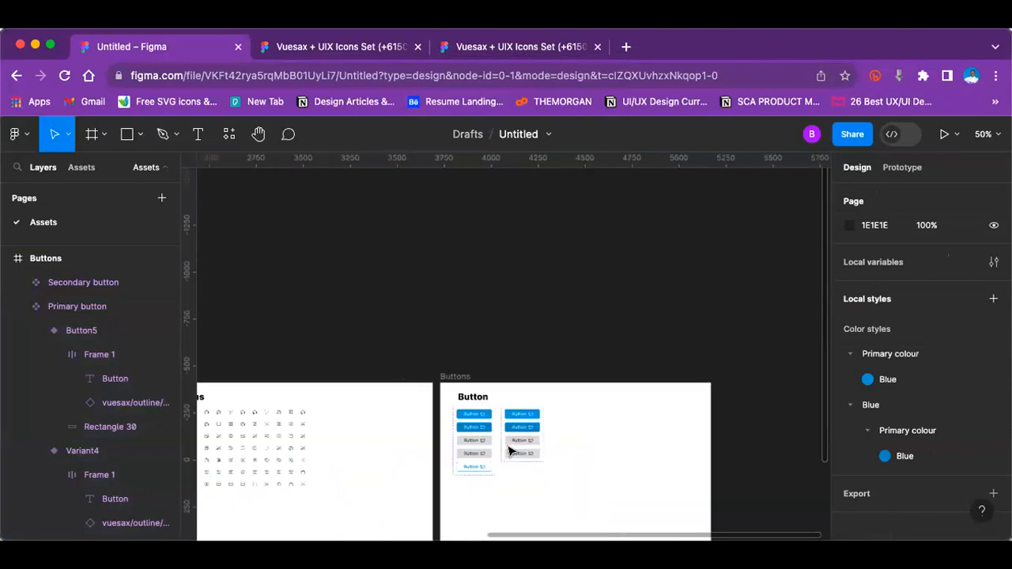
scroll(509, 451, left, 4)
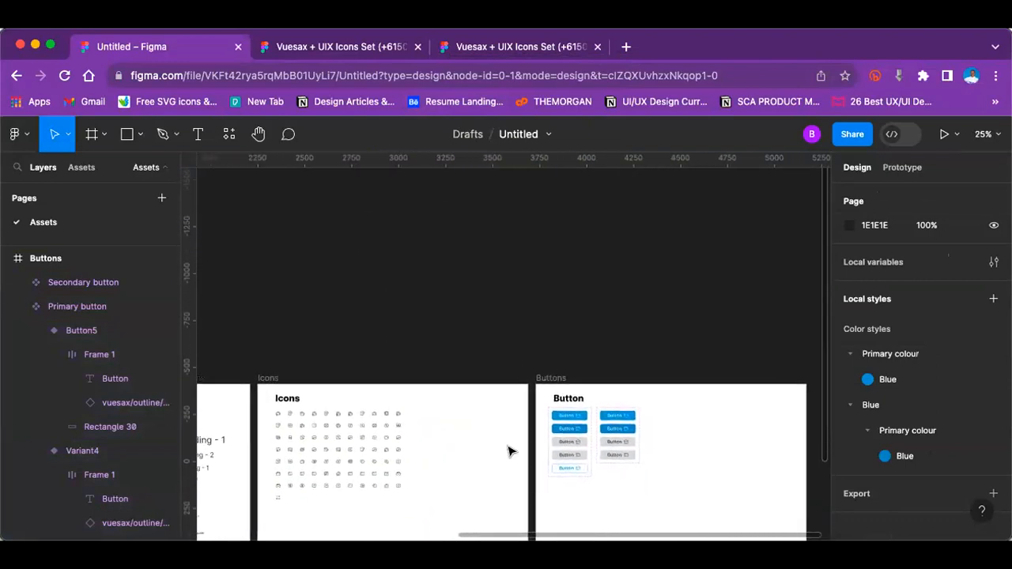
key(super+plus)
scroll(509, 450, left, 4)
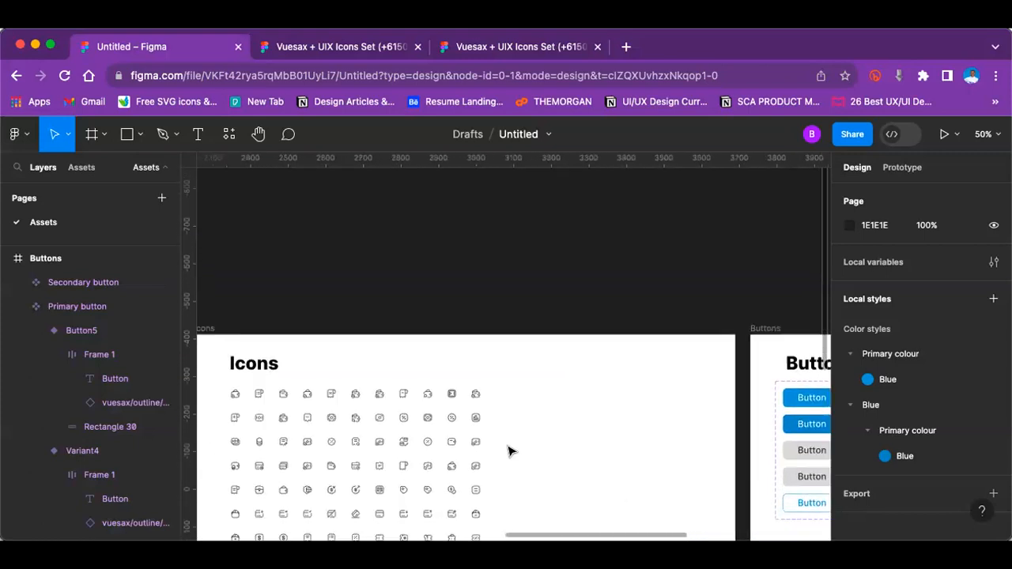
scroll(509, 451, left, 2)
scroll(509, 451, down, 1)
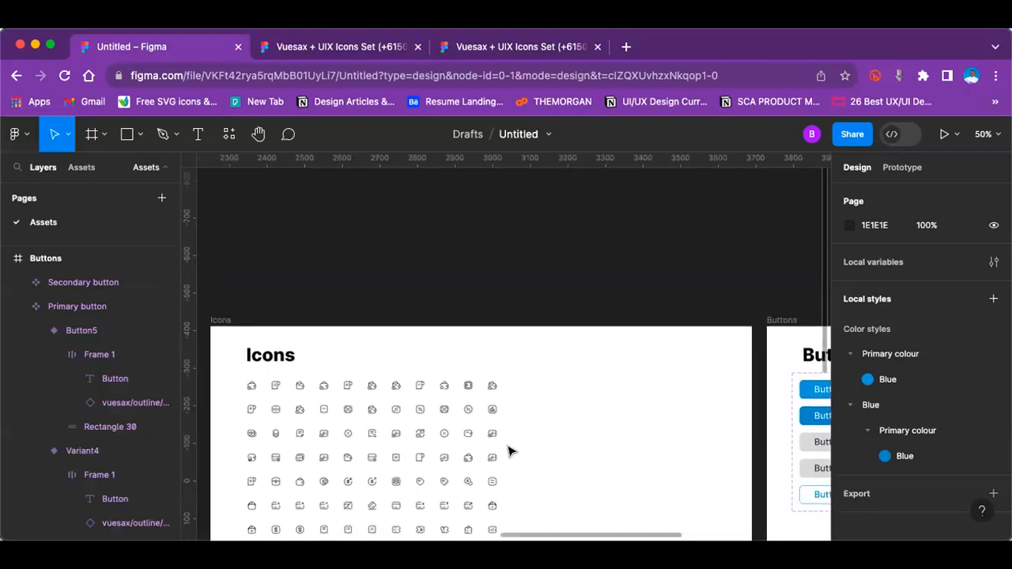
scroll(391, 312, up, 5)
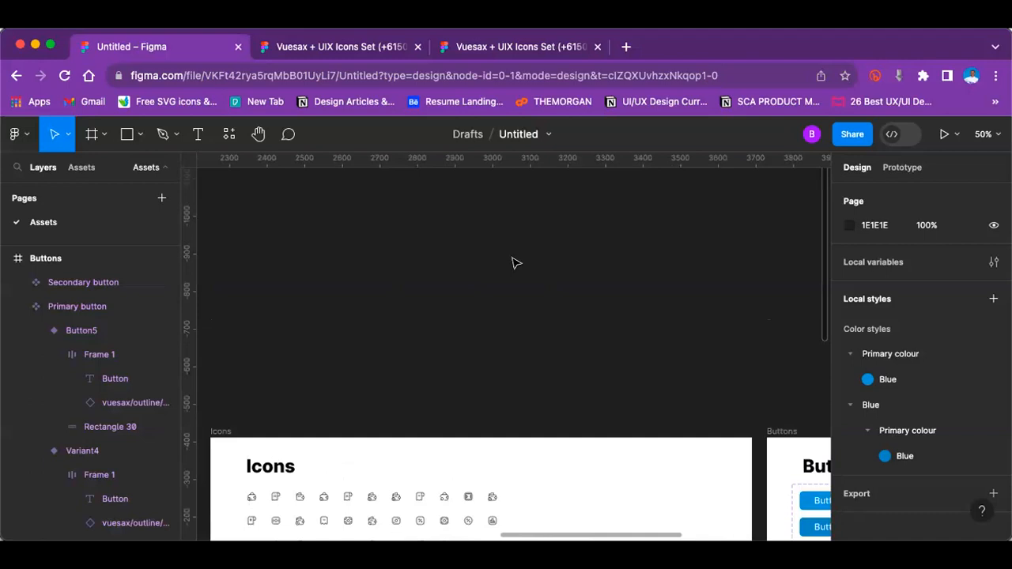
scroll(474, 232, down, 6)
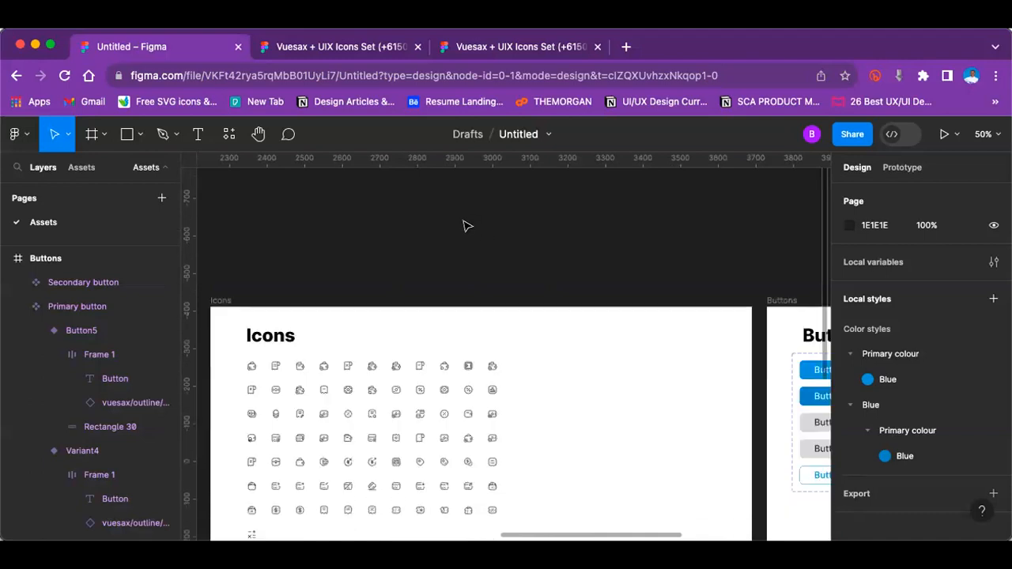
click(396, 367)
scroll(420, 309, up, 10)
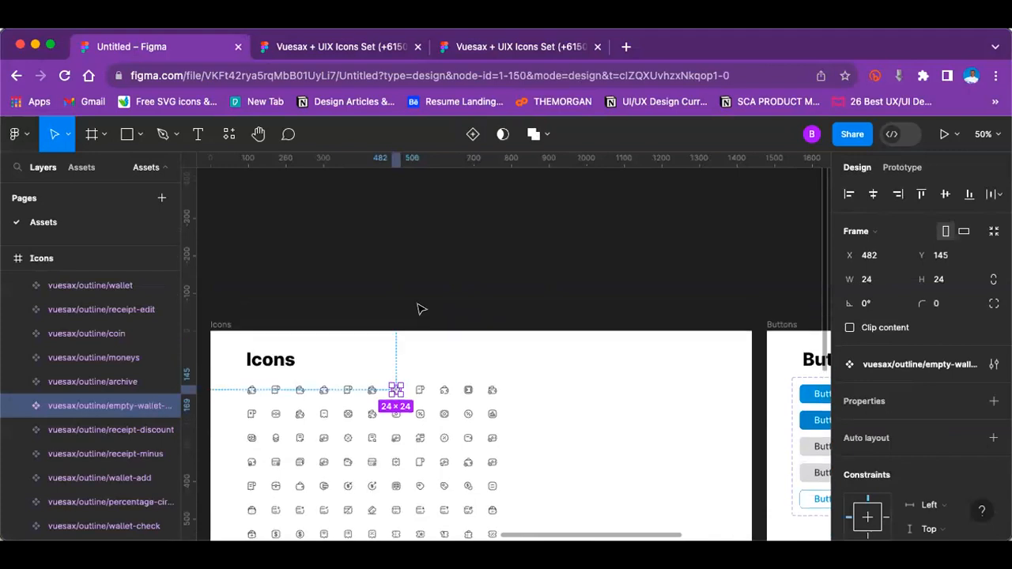
scroll(375, 274, right, 15)
click(731, 240)
drag(308, 227, 757, 478)
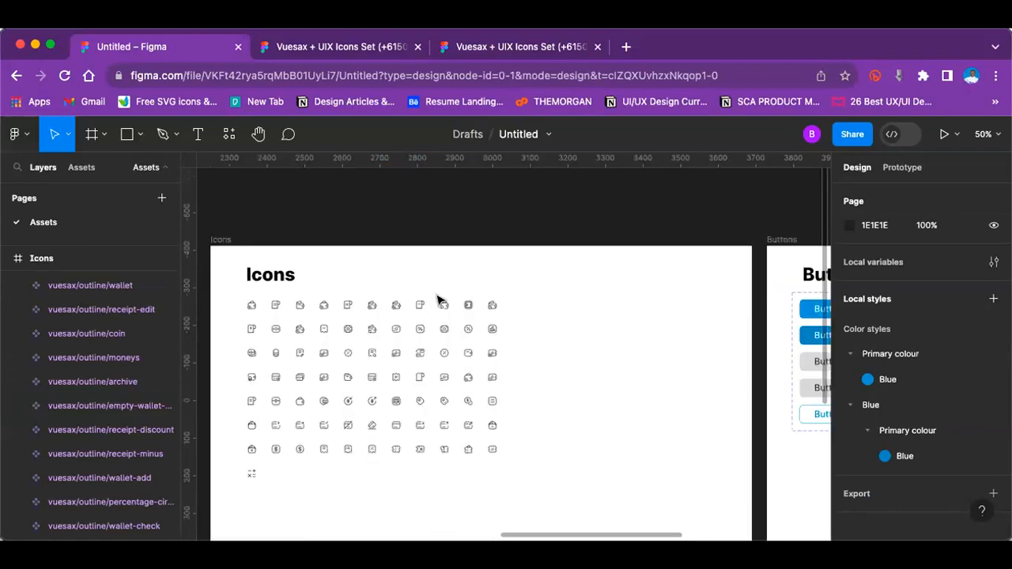
click(443, 304)
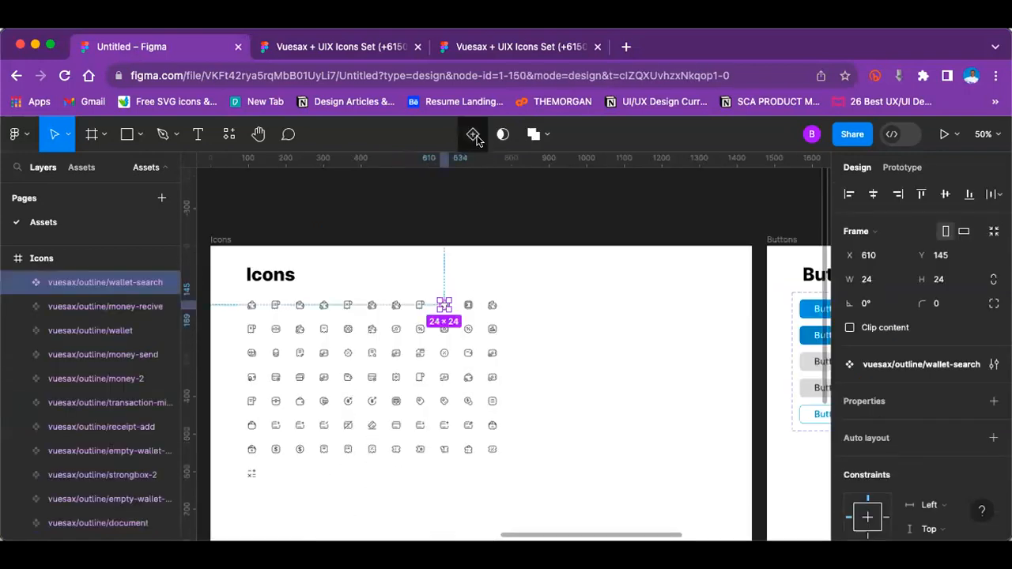
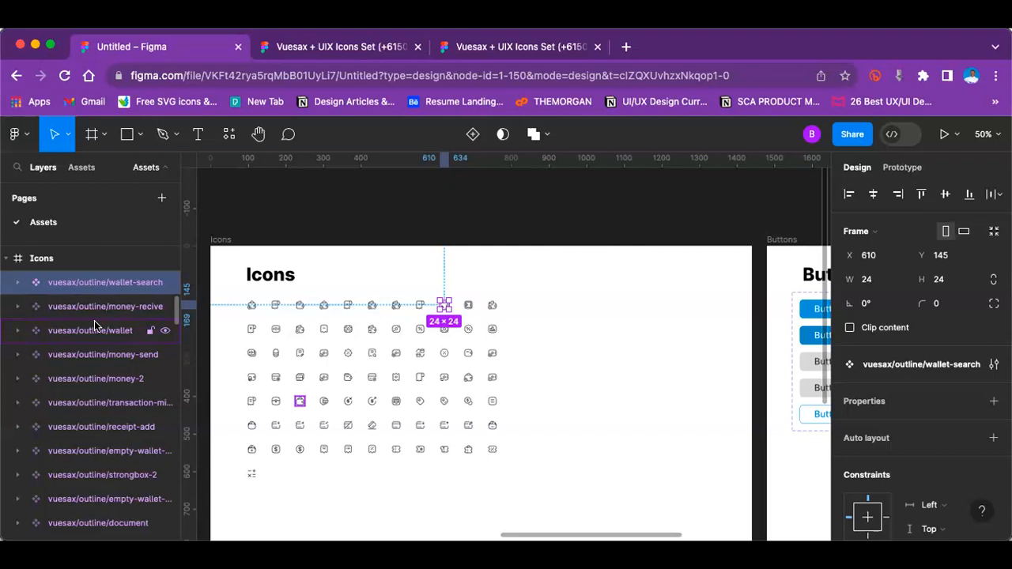
Step: Examine the icons in the Icons frame up close, selecting the chart-square icon
key(plus)
key(plus)
key(minus)
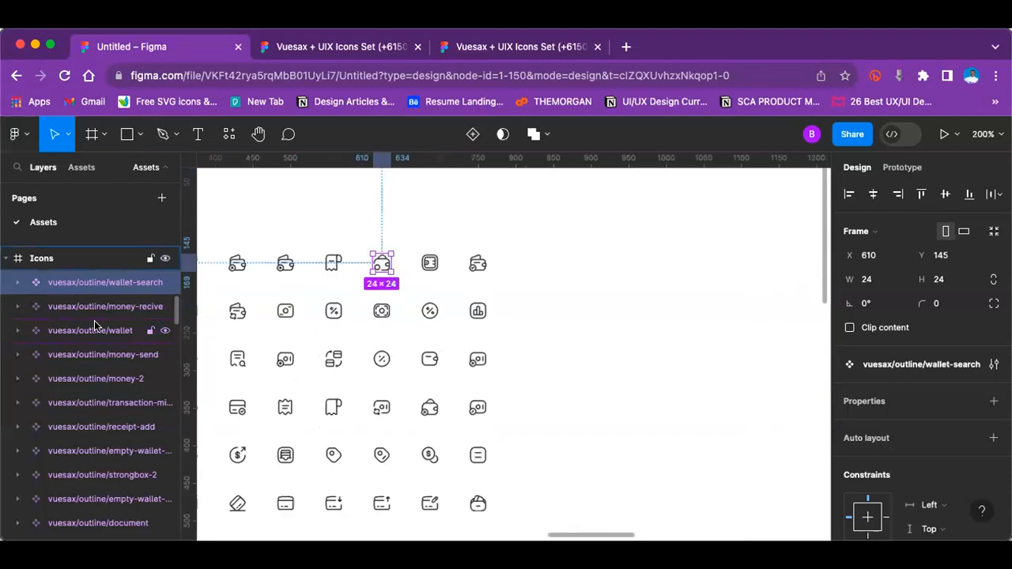
click(480, 314)
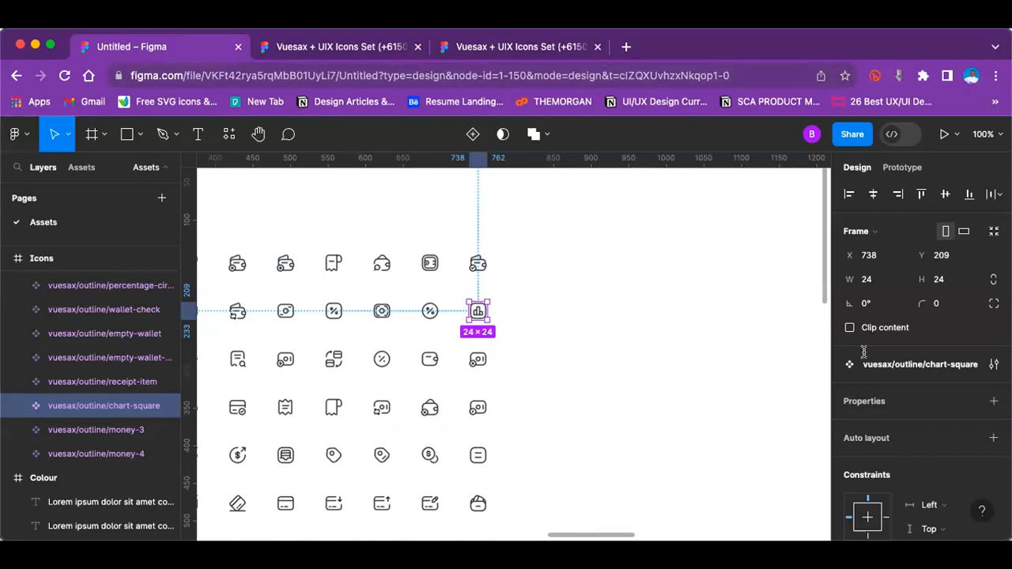
click(645, 320)
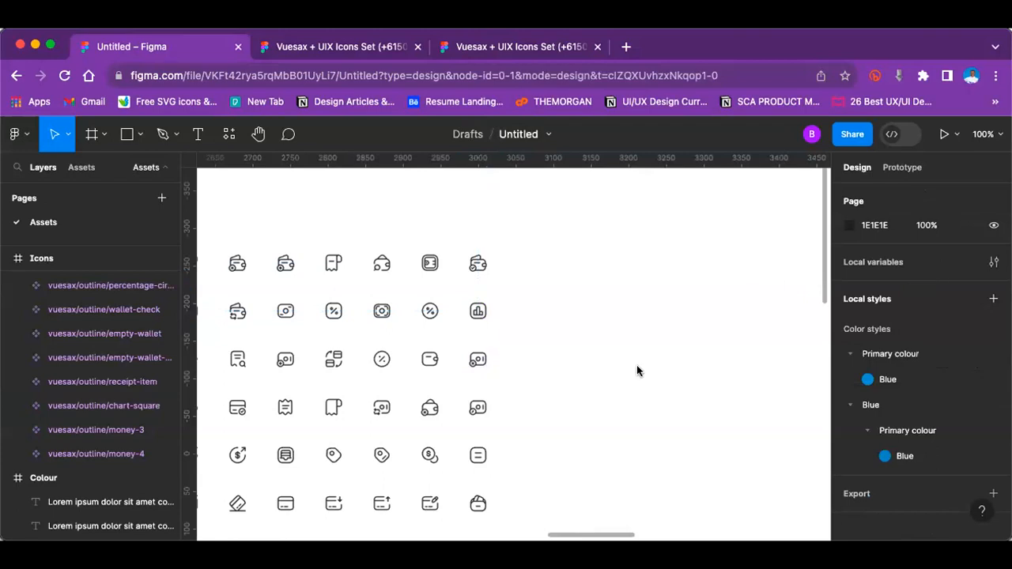
Step: Look over the Primary and Secondary button sets in the Buttons frame
scroll(642, 371, down, 5)
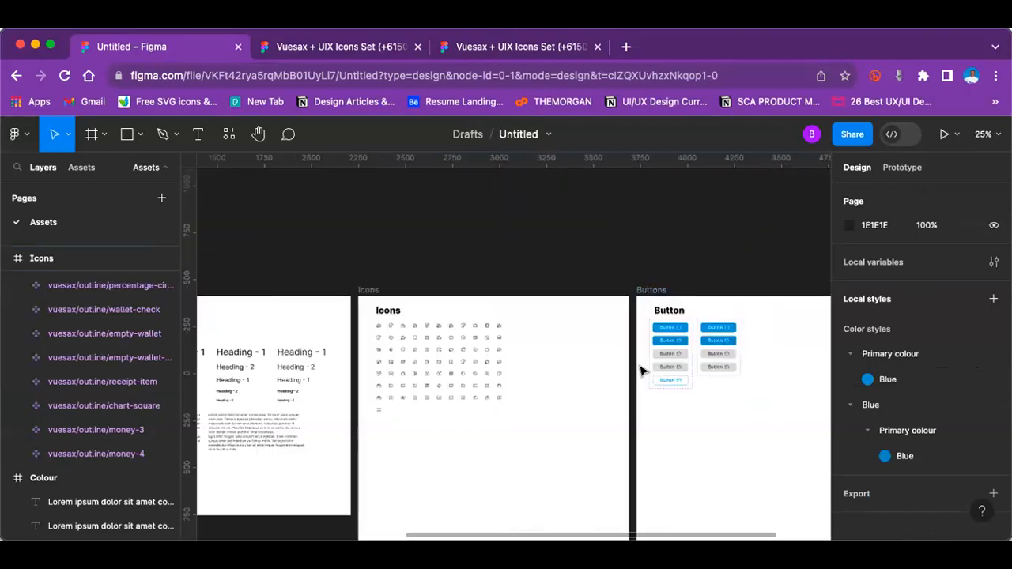
scroll(642, 371, right, 1)
key(super+plus)
key(super+plus)
scroll(642, 371, left, 2)
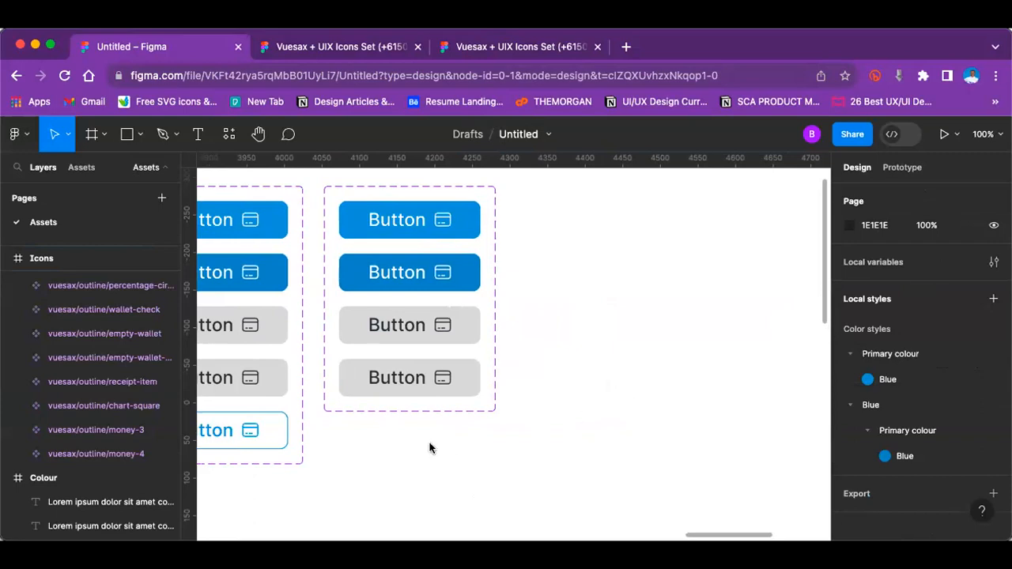
scroll(429, 448, left, 2)
scroll(429, 448, up, 1)
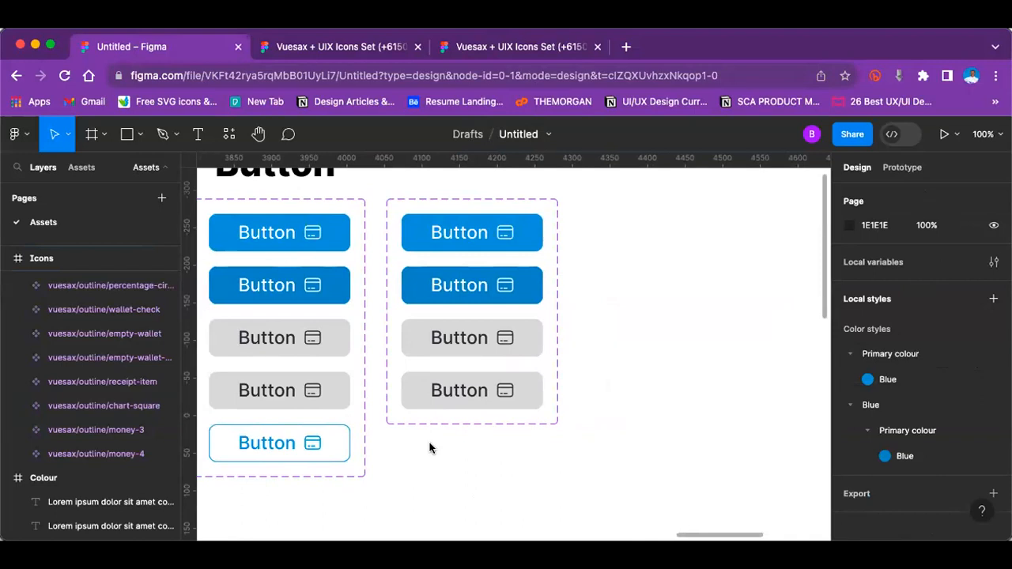
scroll(620, 298, right, 2)
scroll(620, 298, up, 1)
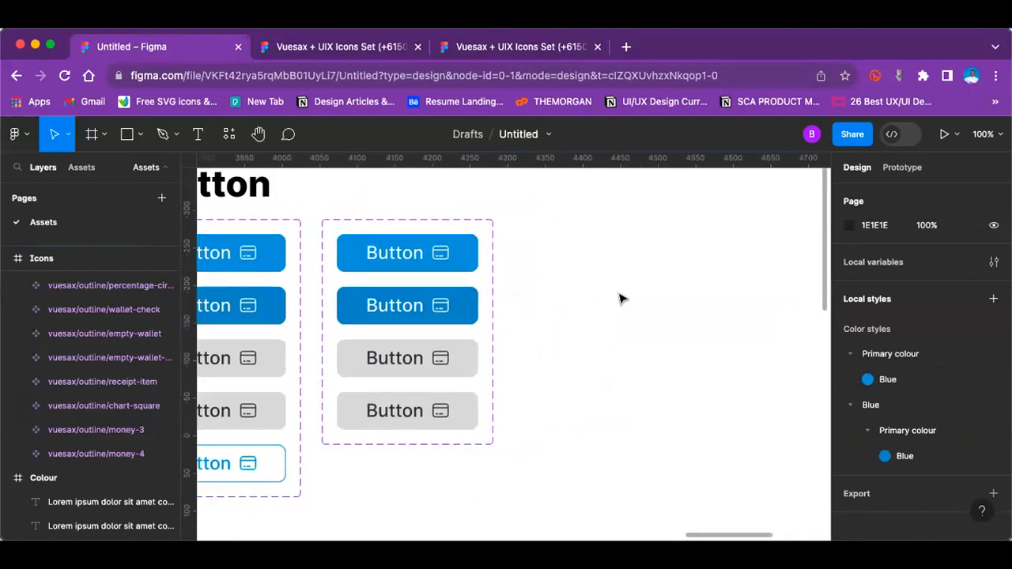
scroll(620, 298, right, 3)
scroll(620, 297, up, 1)
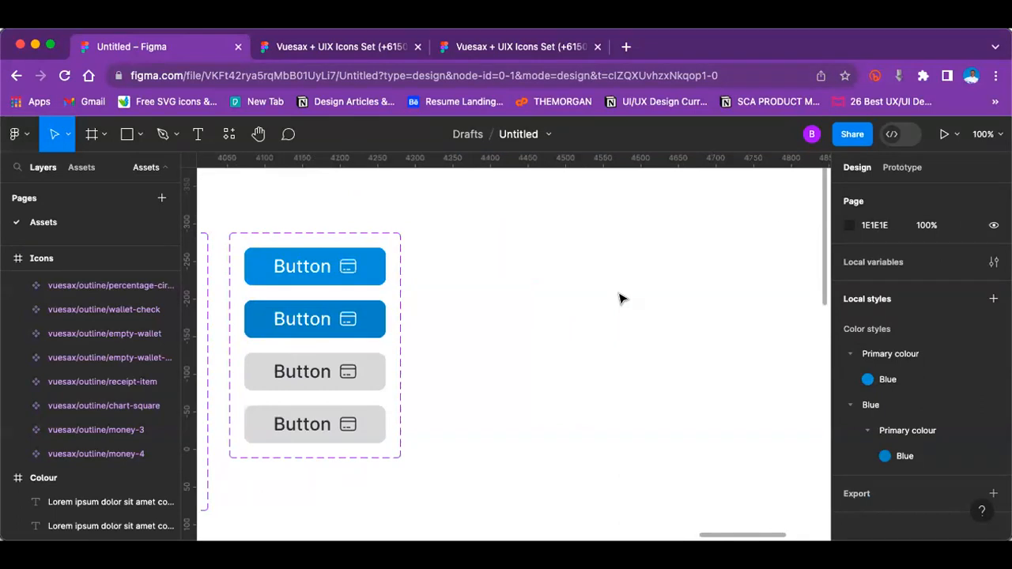
Step: Draw a rectangle in the empty area beside the Secondary button set and shorten it to about 368 × 68
key(minus)
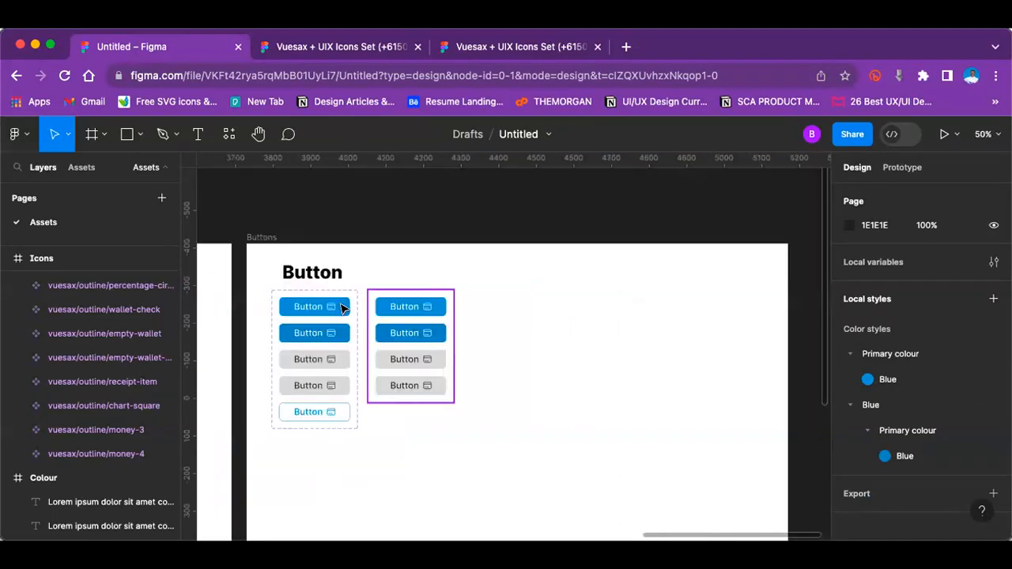
click(140, 136)
click(141, 172)
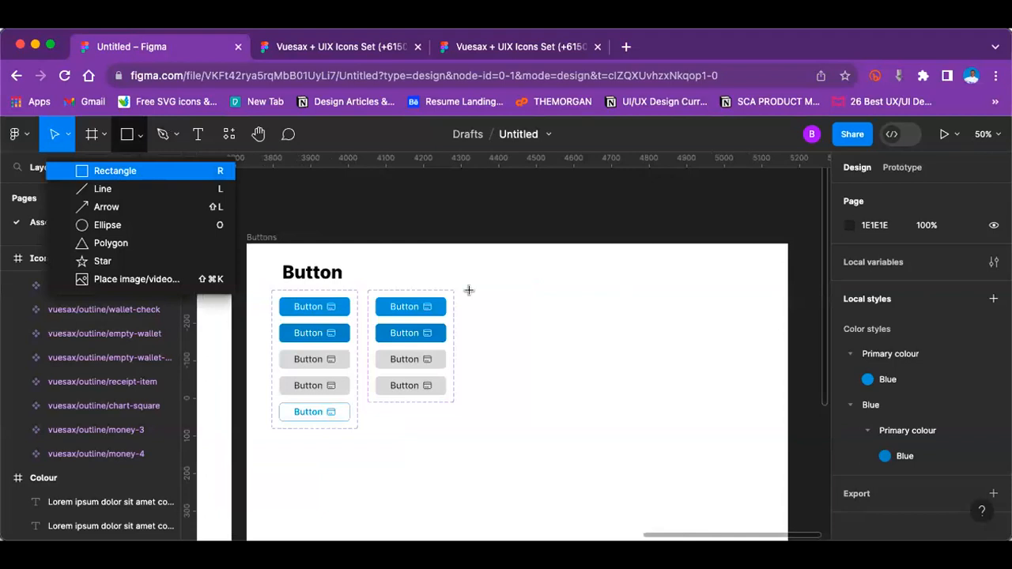
drag(500, 283, 640, 421)
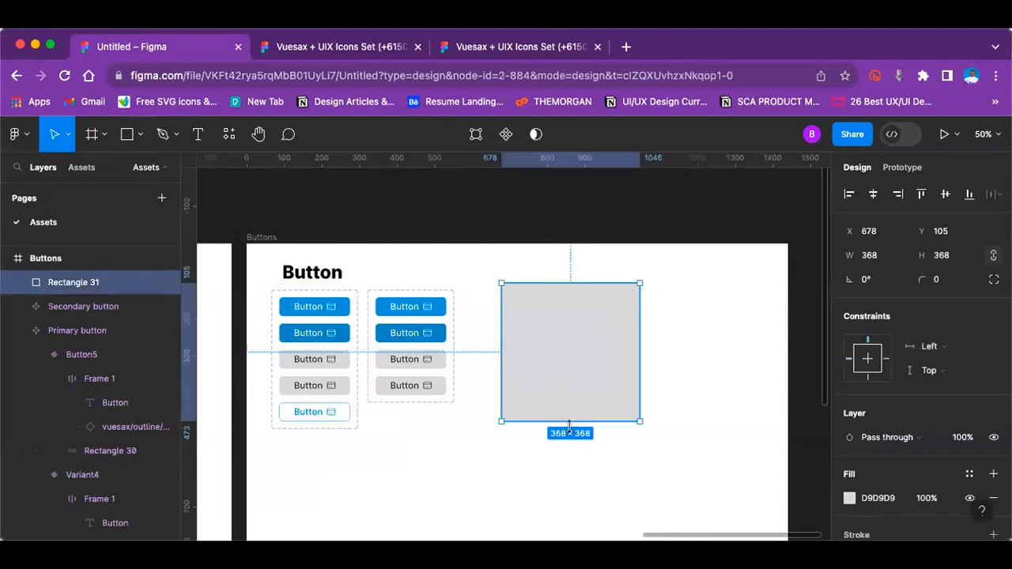
drag(571, 421, 586, 309)
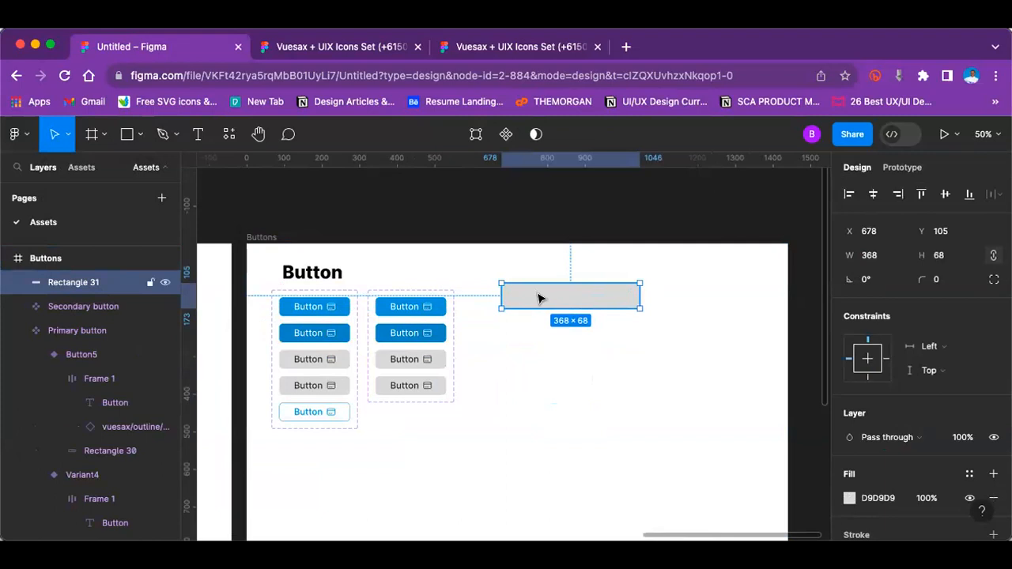
click(601, 207)
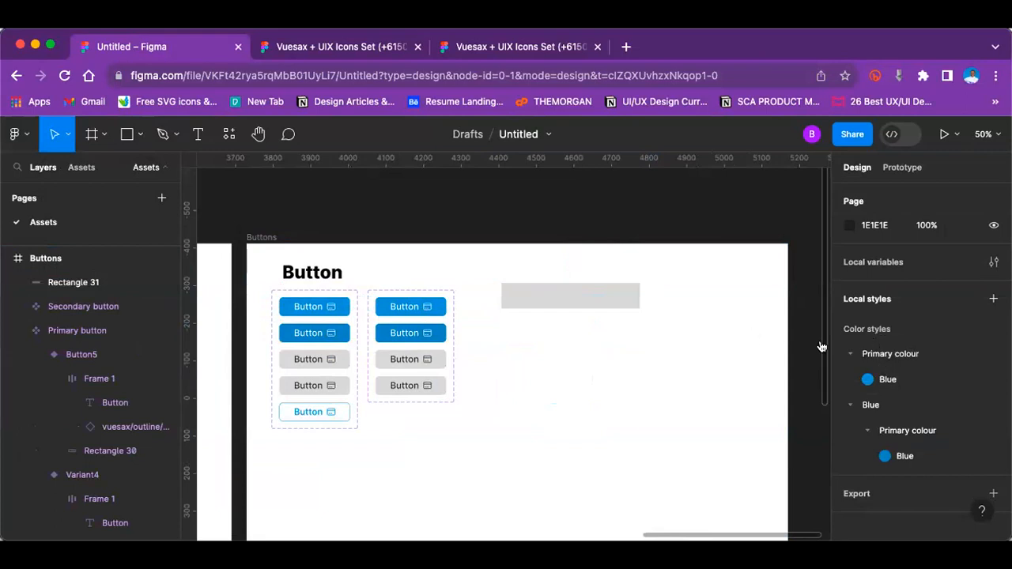
Step: Widen the new rectangle to about 490, keeping its left edge in place
scroll(609, 304, up, 1)
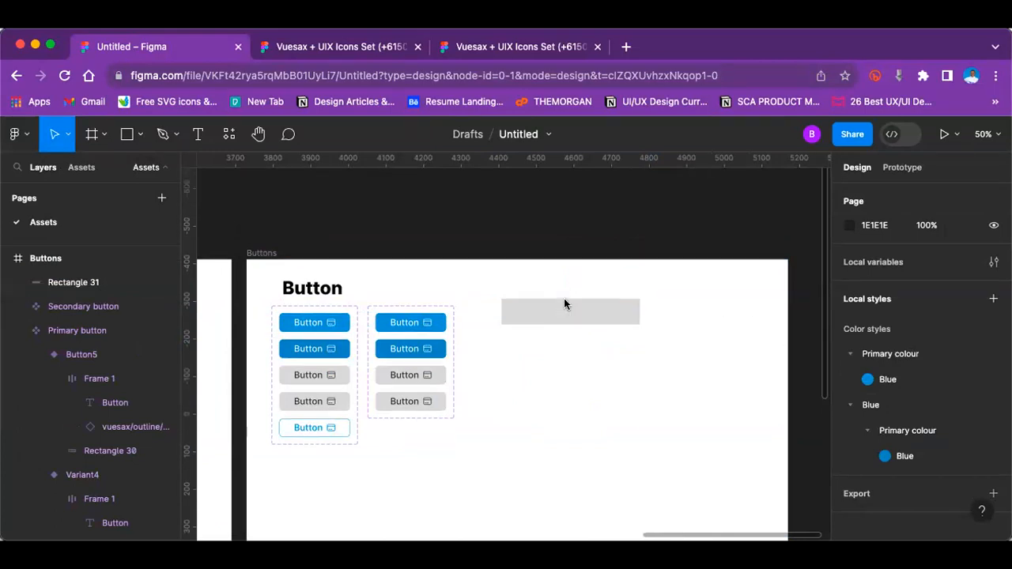
click(514, 316)
drag(641, 311, 685, 312)
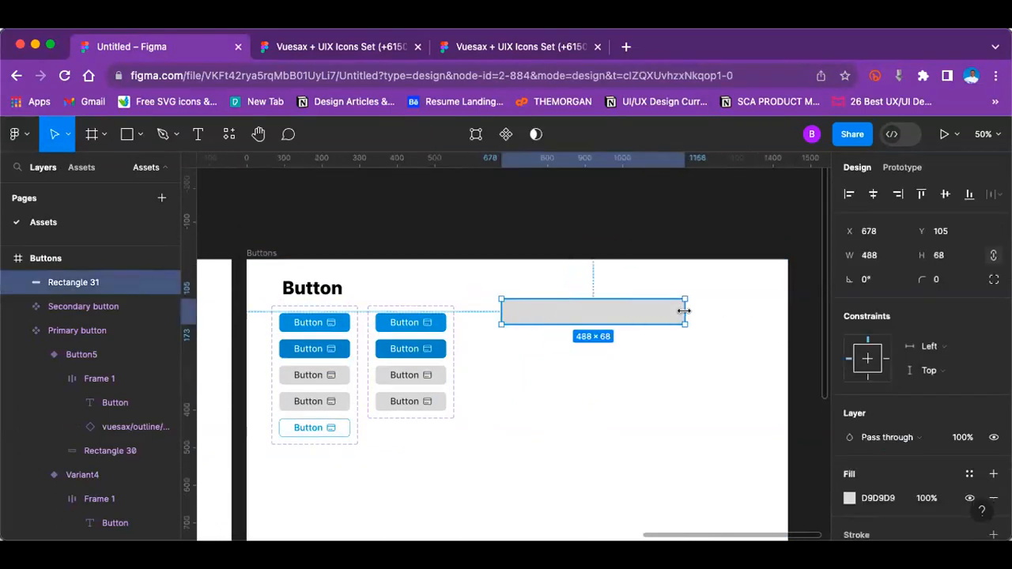
click(616, 390)
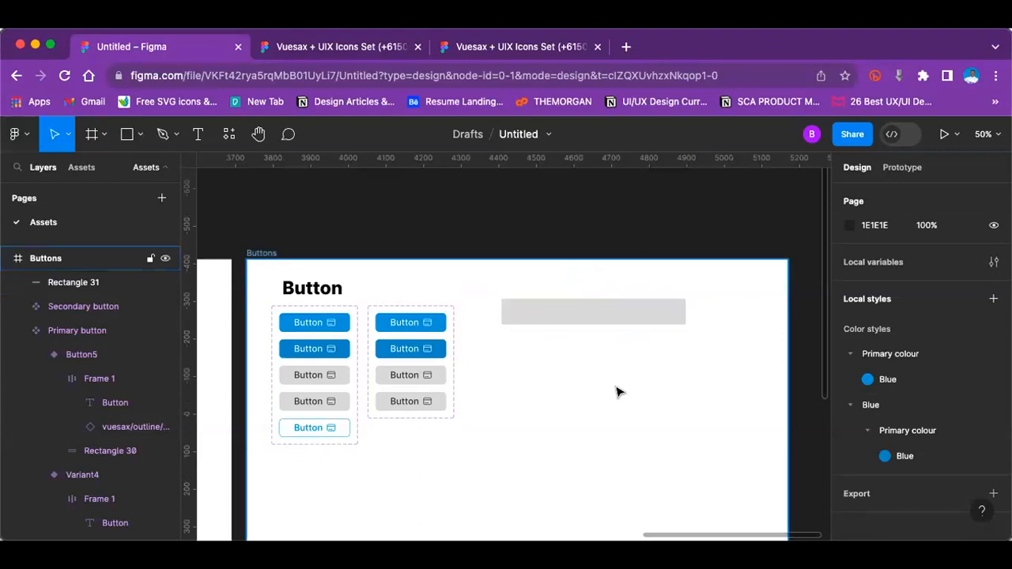
Step: Add the text label "Name" directly above the rectangle, aligned with its left edge at X 678, Y 76
key(shift+0)
scroll(617, 390, right, 3)
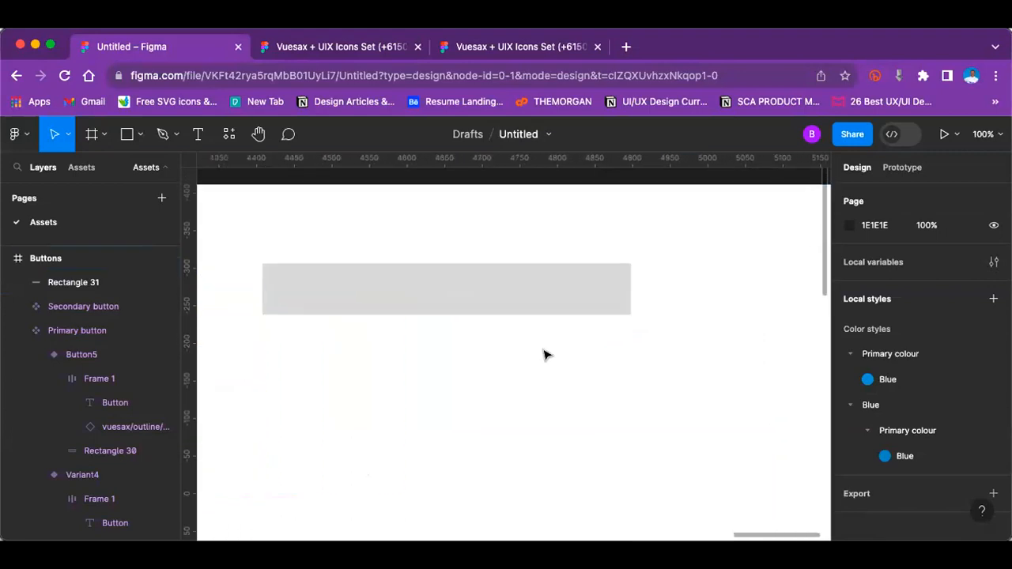
click(387, 311)
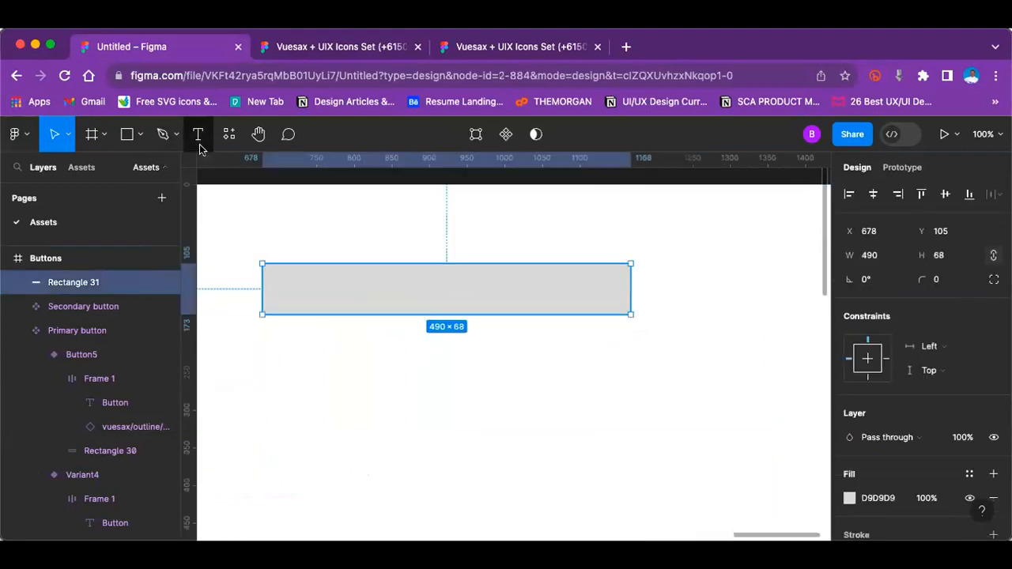
key(t)
click(261, 252)
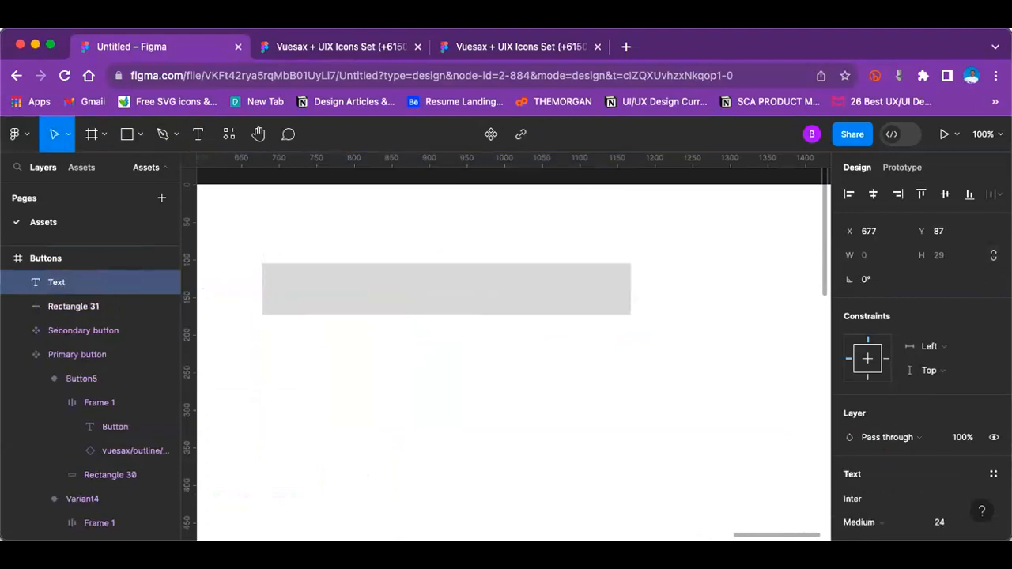
text(NAme)
key(BackSpace)
key(BackSpace)
key(BackSpace)
text(ame)
key(Escape)
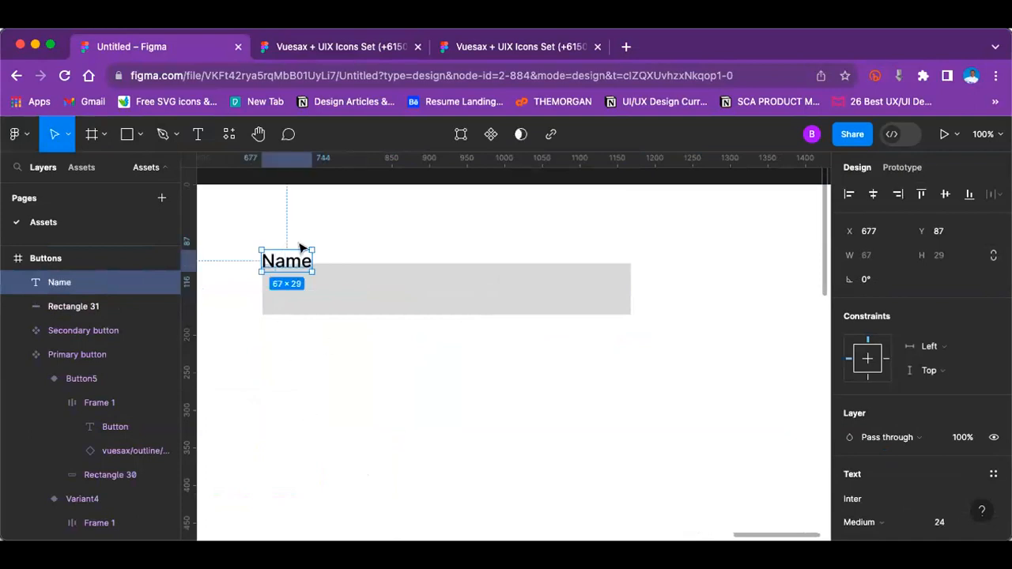
drag(296, 271, 297, 262)
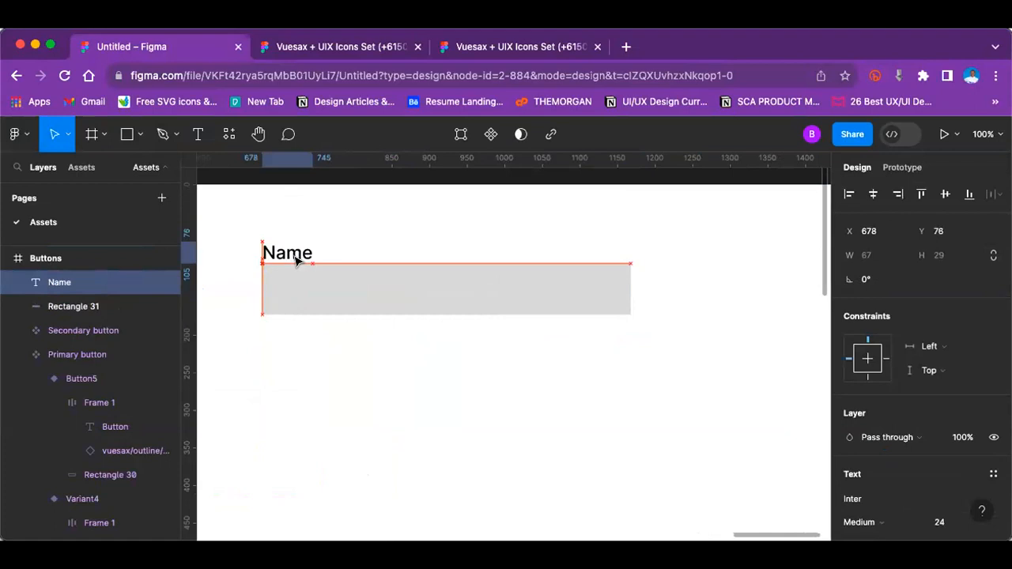
click(419, 229)
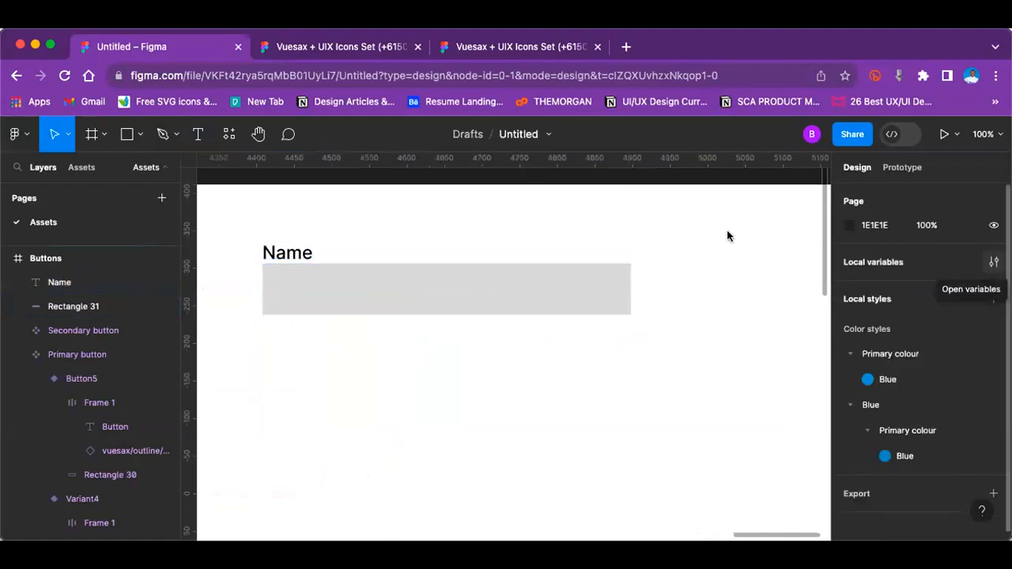
Step: Narrow the rectangle under the Name label to about 420 and set its corner radius to 10
click(601, 279)
drag(631, 280, 578, 281)
click(941, 283)
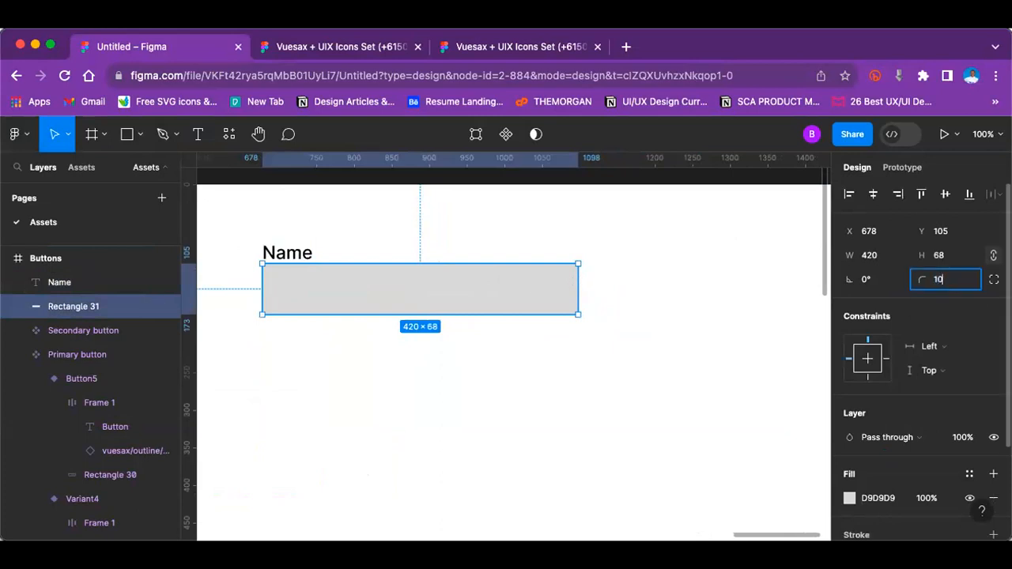
text(10)
click(320, 407)
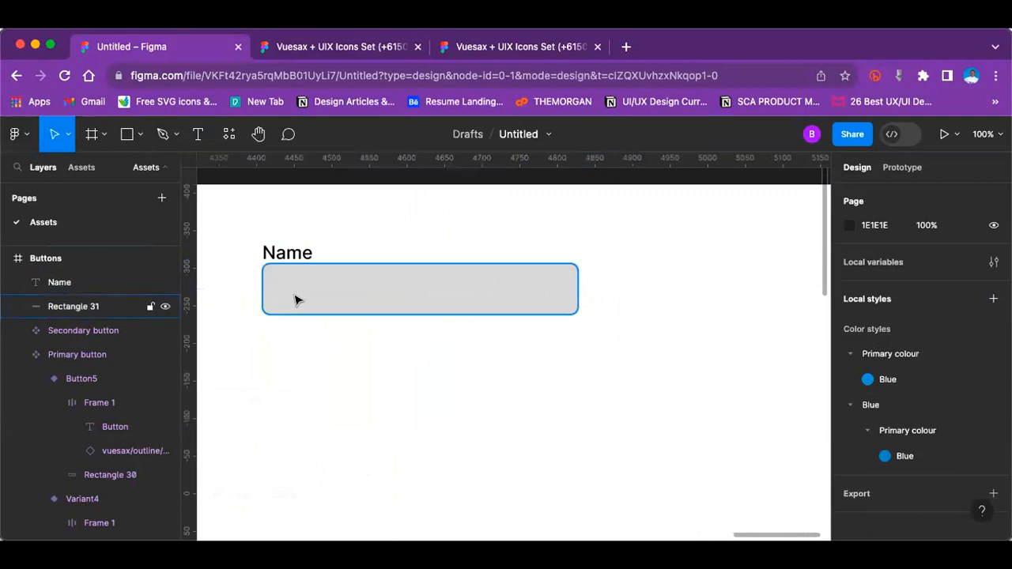
Step: Reduce the rectangle's corner radius to 5
click(294, 302)
click(946, 287)
text(5)
key(Return)
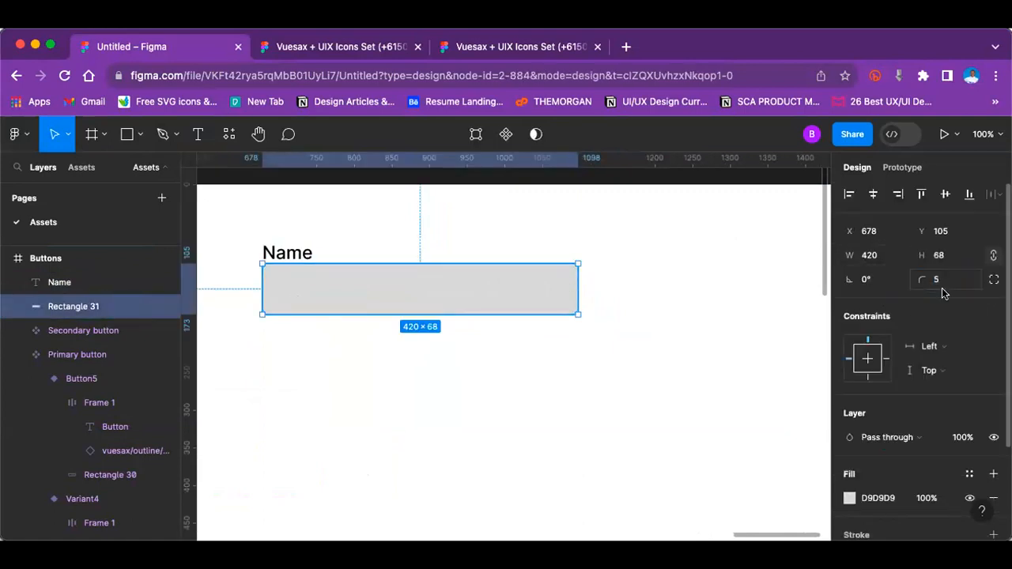
Step: Restyle the Name label to Regular weight, size 20, with the dark document colour 292D32 as its fill
click(286, 250)
scroll(938, 467, down, 4)
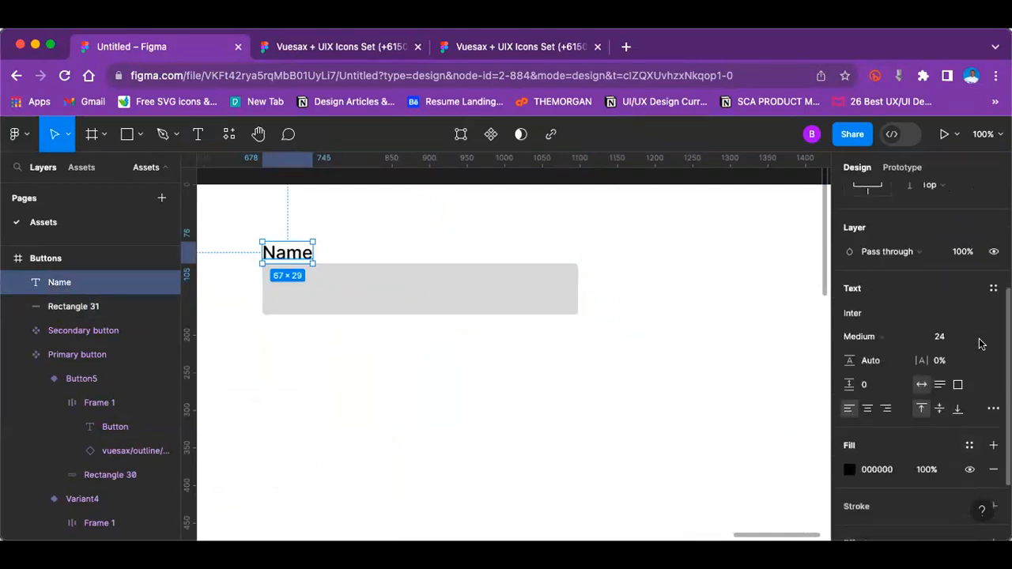
click(978, 336)
click(971, 320)
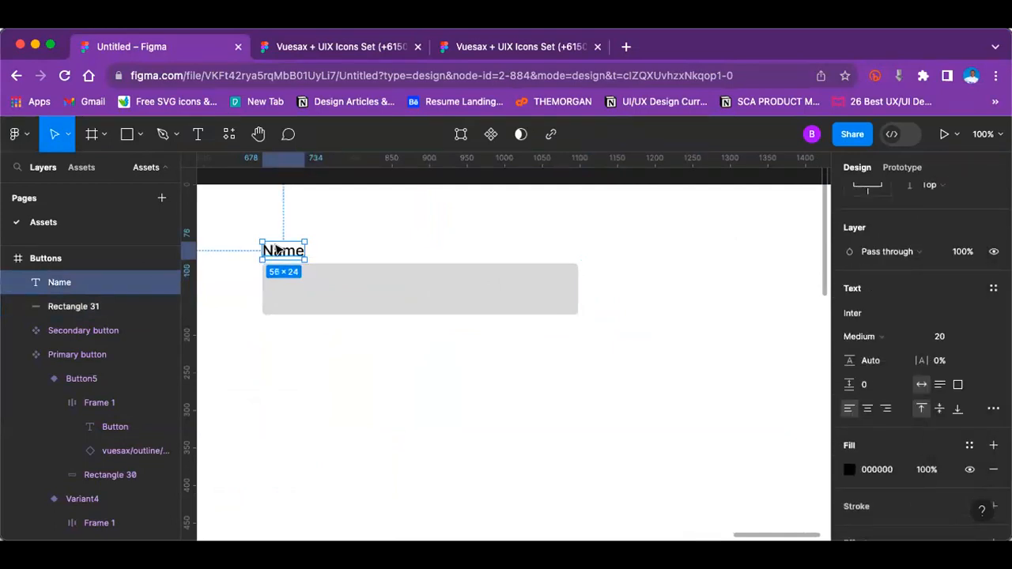
click(850, 470)
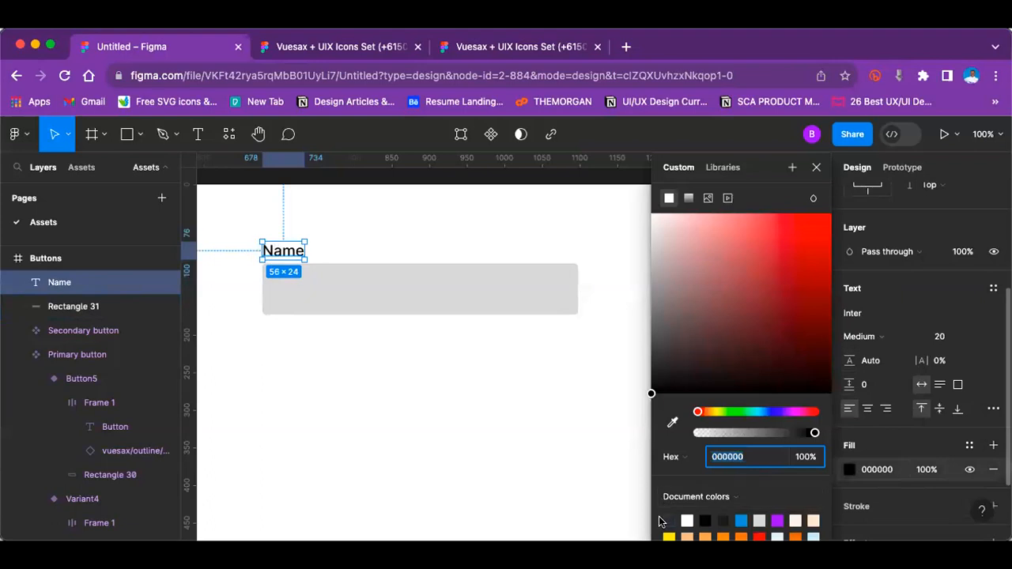
click(669, 521)
click(870, 337)
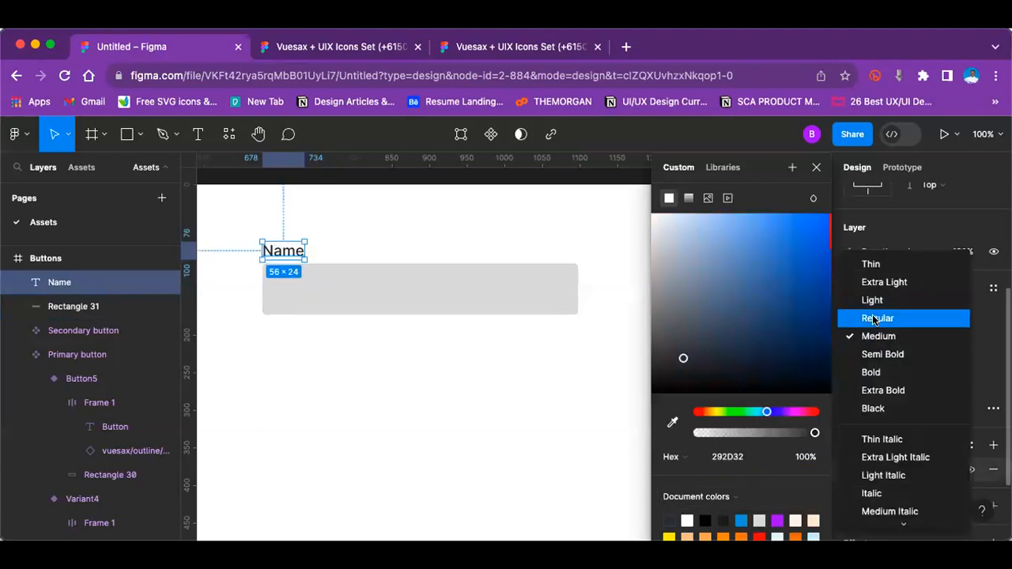
click(874, 318)
click(388, 388)
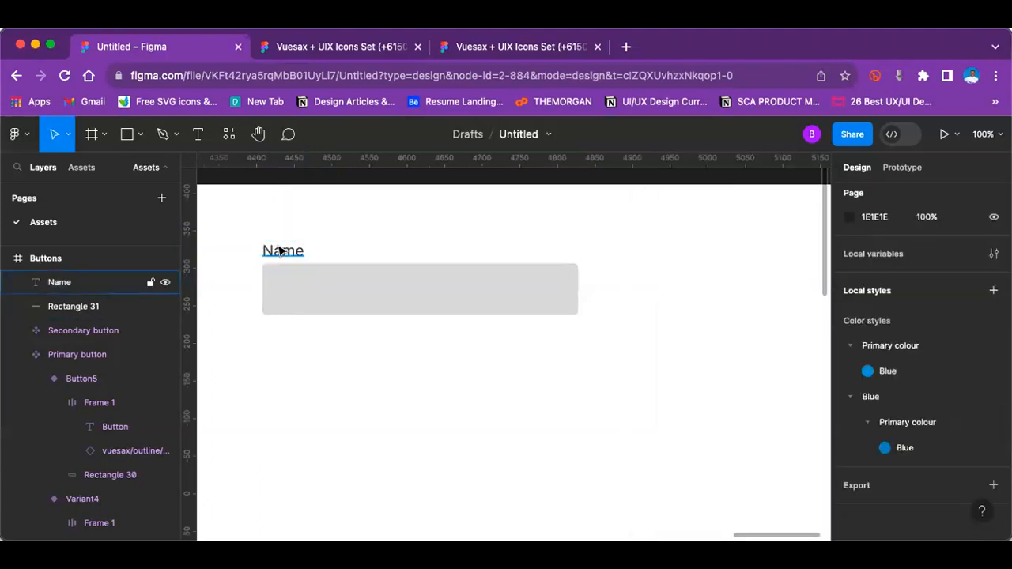
click(283, 251)
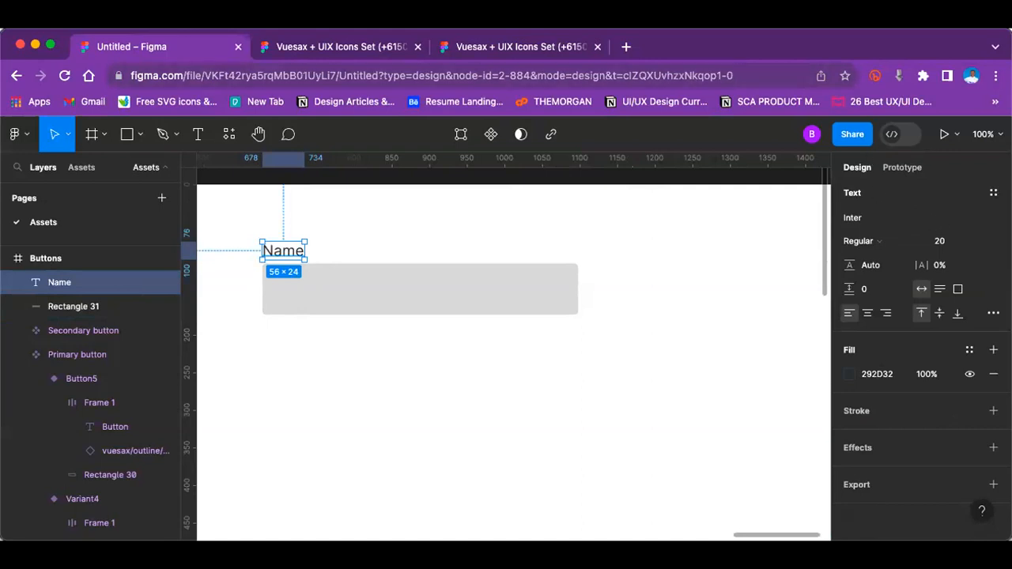
click(497, 364)
Step: Set the height of the rectangle under the Name label to 48 with its proportions constrained
key(shift+equal)
scroll(497, 364, up, 5)
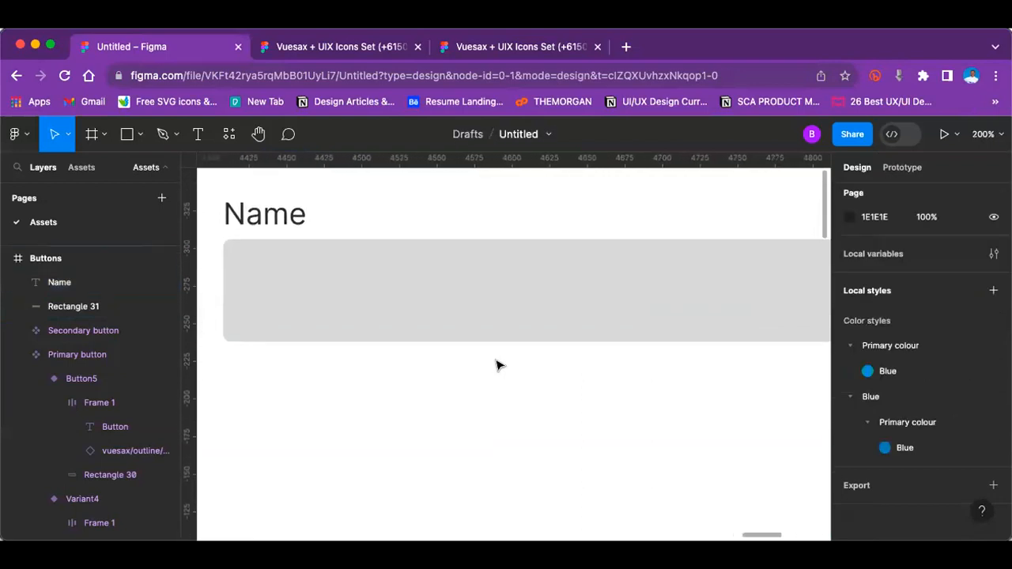
scroll(498, 364, down, 5)
click(418, 330)
click(419, 330)
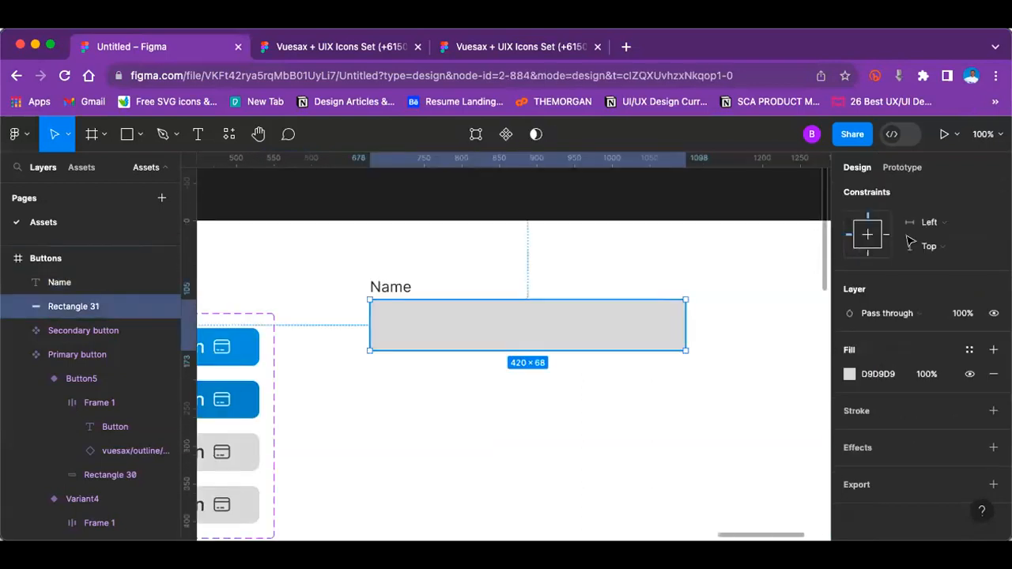
scroll(923, 299, up, 3)
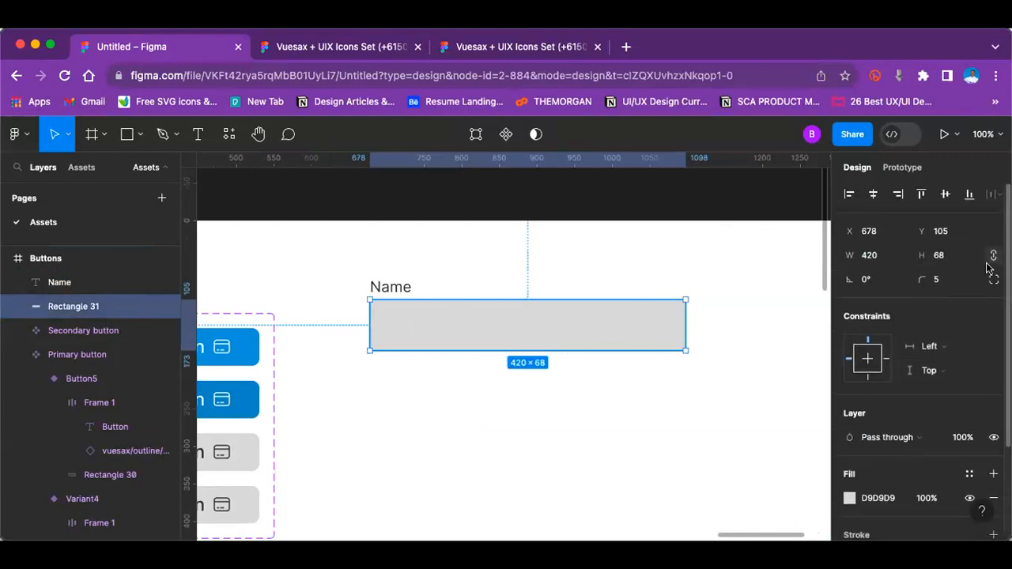
click(941, 256)
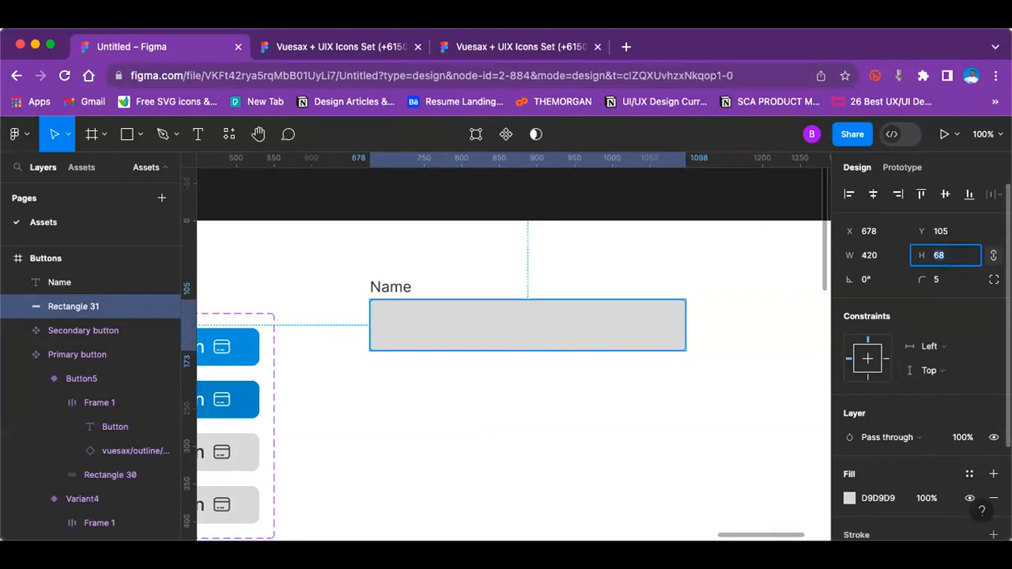
text(48)
key(Return)
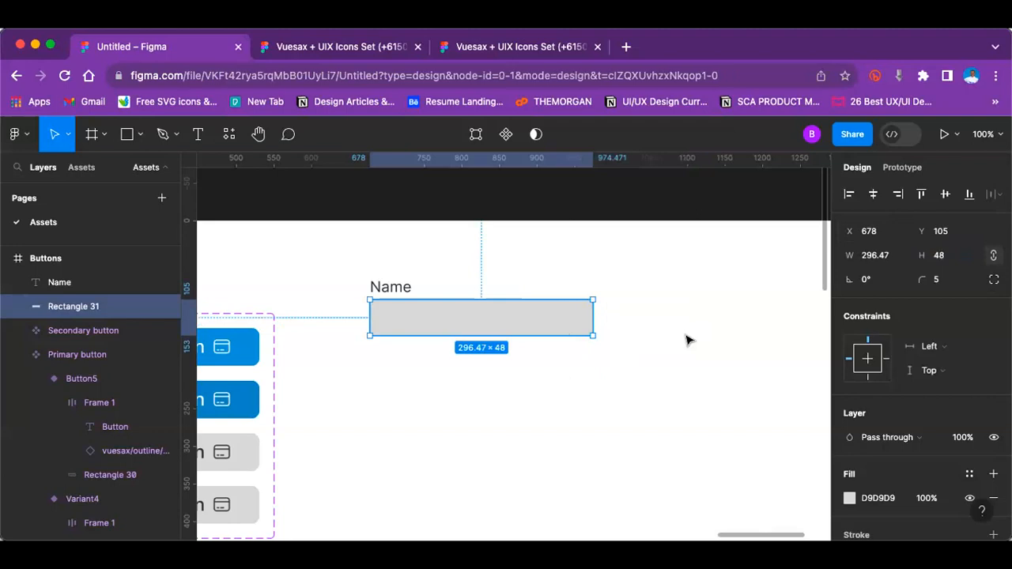
Step: Remove the grey fill from the rectangle under the Name label and leave it without any effects
click(686, 340)
click(432, 325)
scroll(889, 400, down, 3)
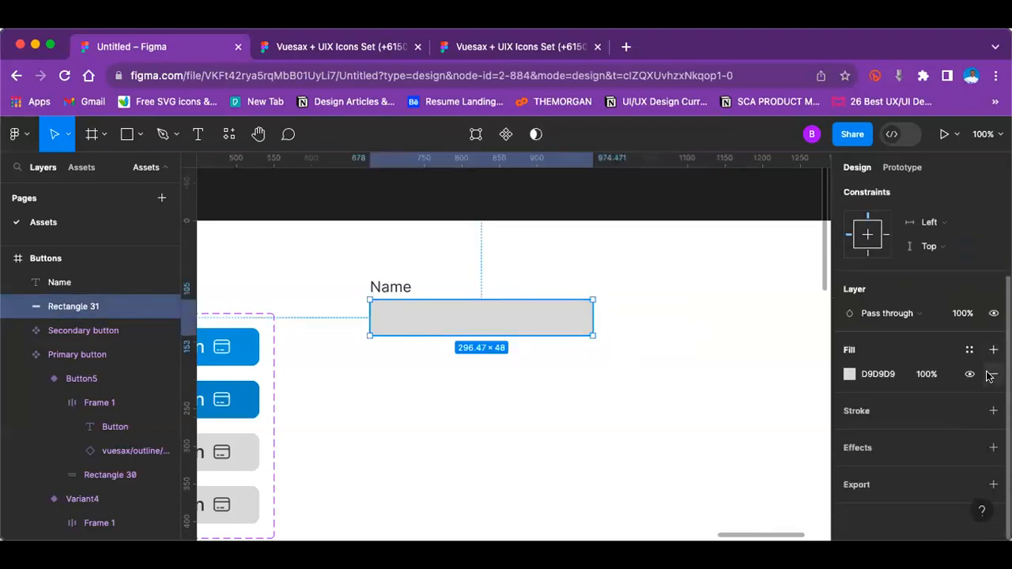
click(994, 374)
click(994, 423)
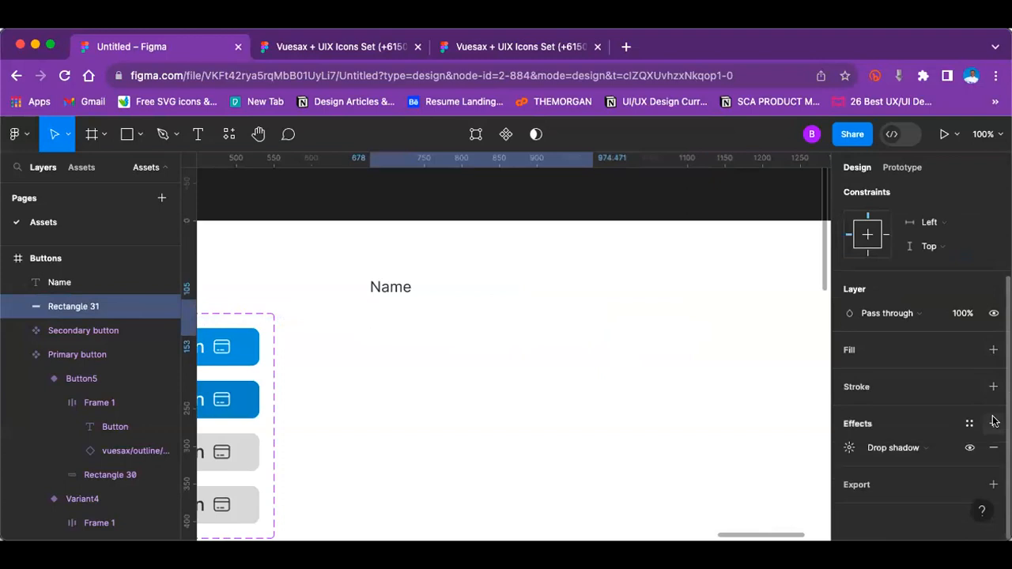
click(994, 448)
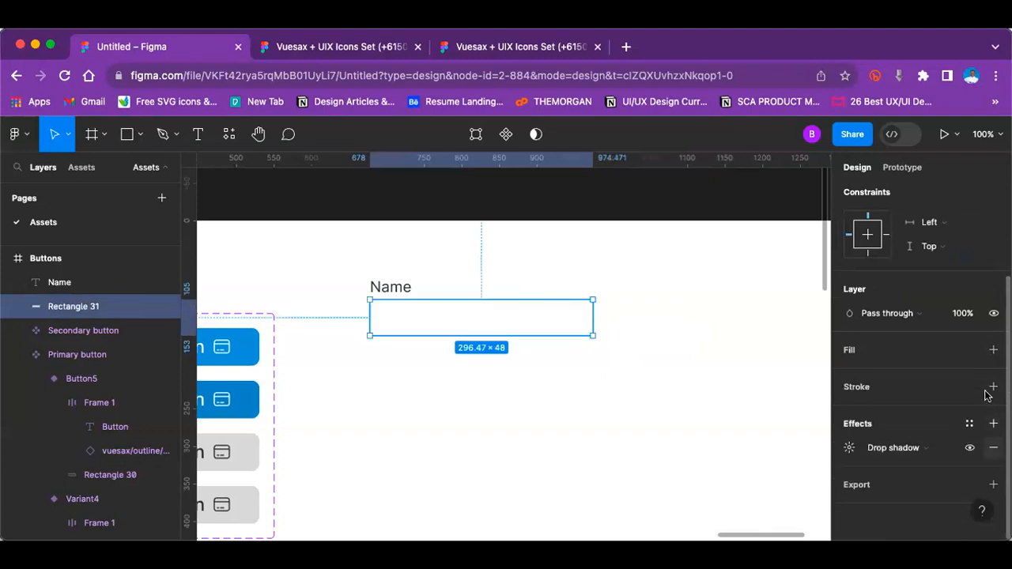
Step: Give the rectangle a 1-wide inside stroke in the light grey document colour D9D9D9
click(994, 386)
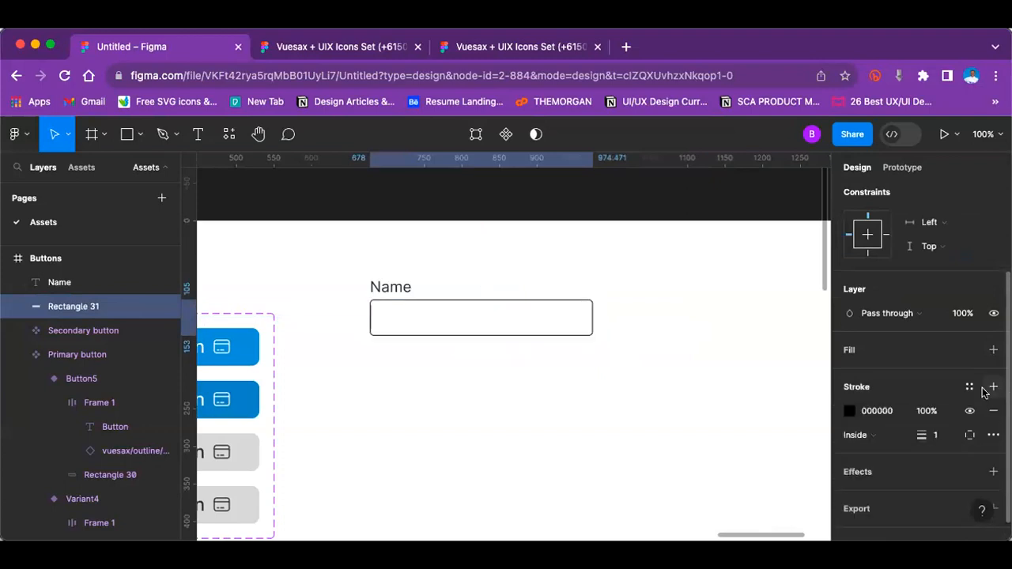
click(850, 411)
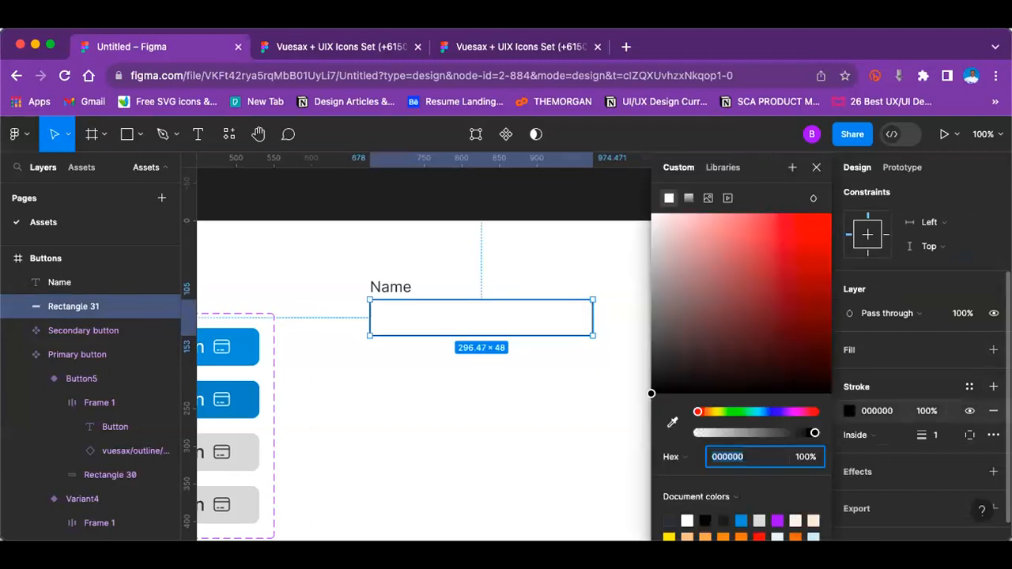
click(688, 520)
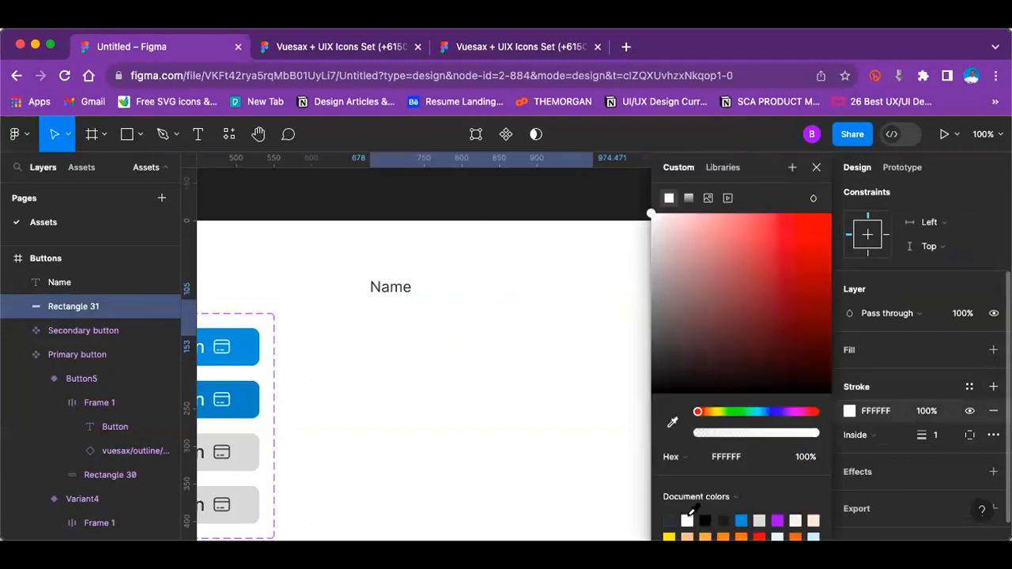
click(761, 519)
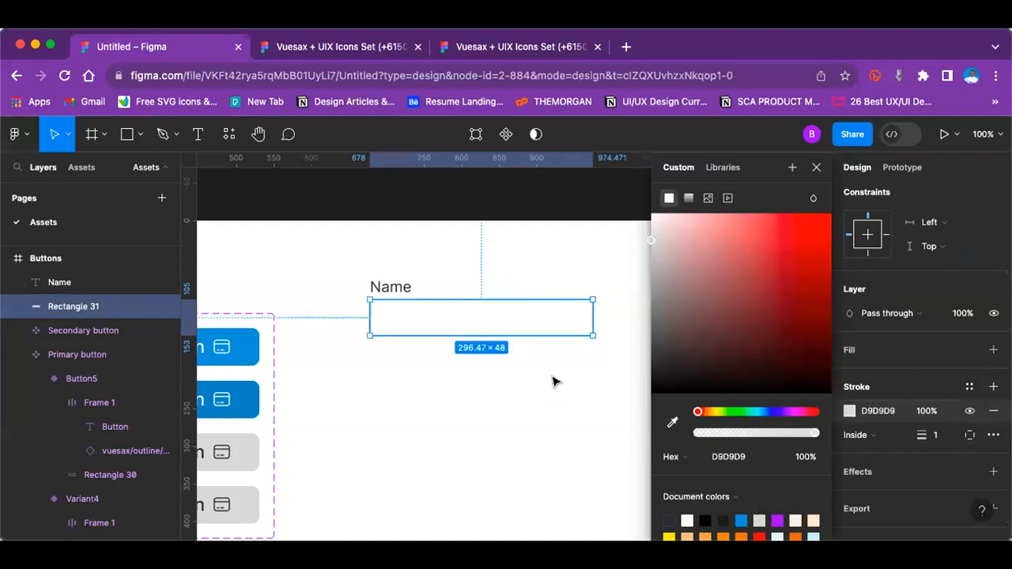
click(575, 427)
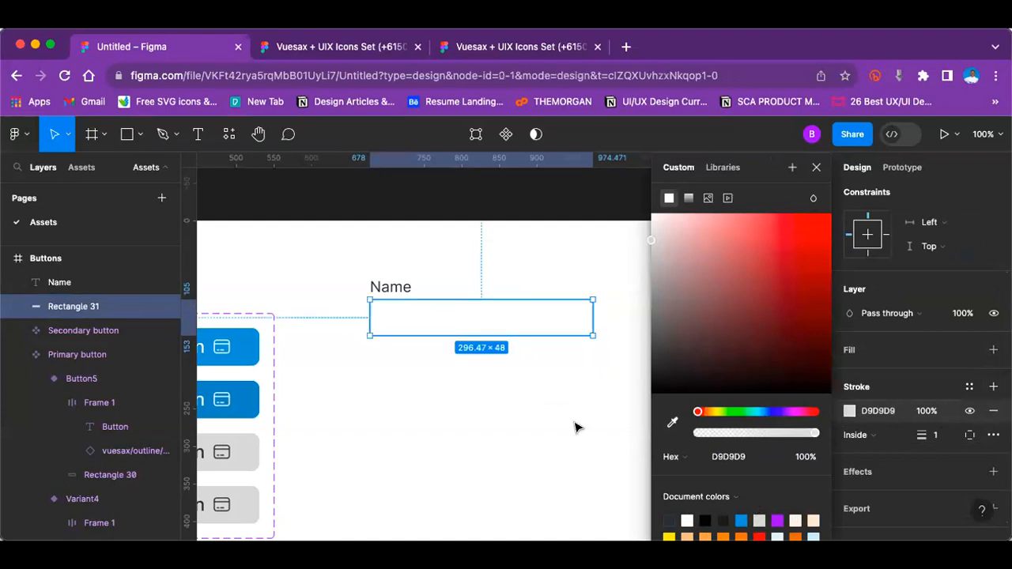
key(super+plus)
scroll(577, 428, left, 1)
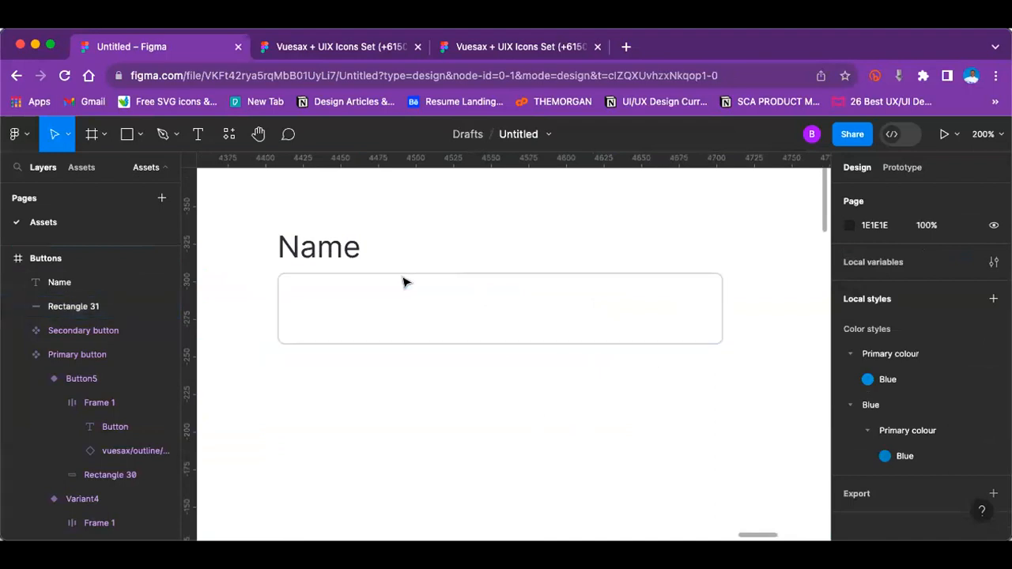
key(super+minus)
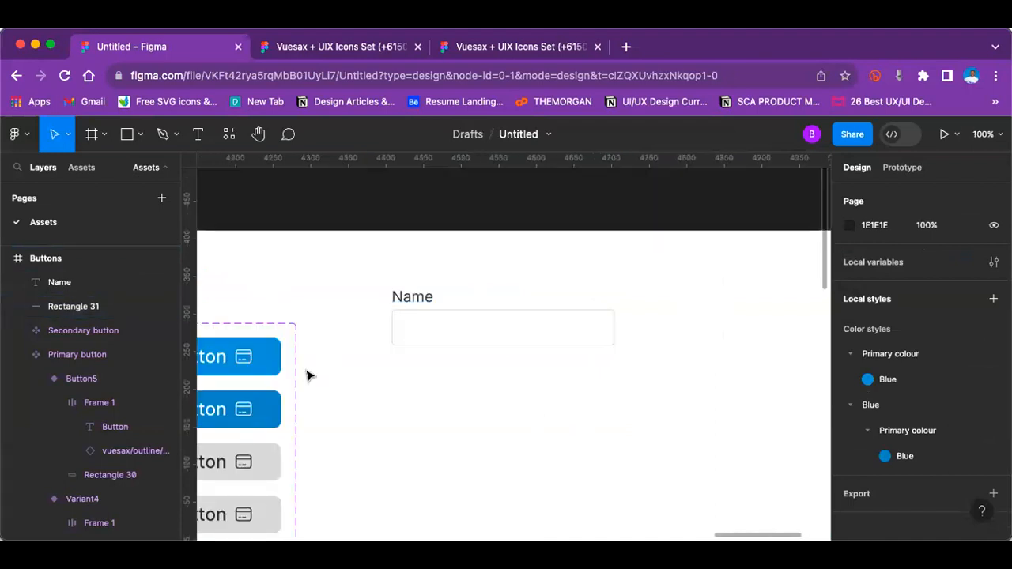
Step: Look over the heading samples, the Icons frame and the button sets for comparison with the Name input field
scroll(309, 376, left, 20)
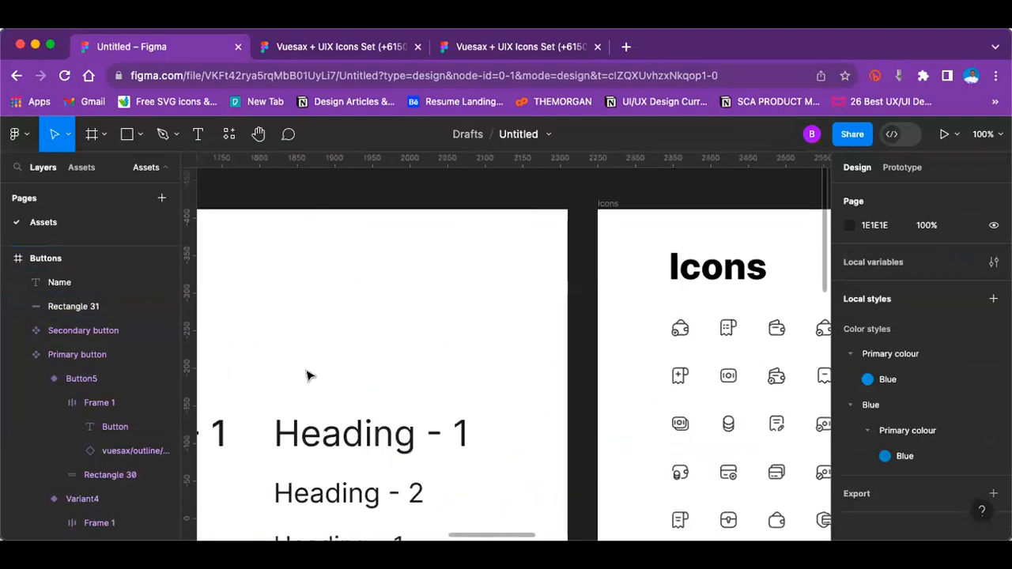
scroll(308, 376, left, 5)
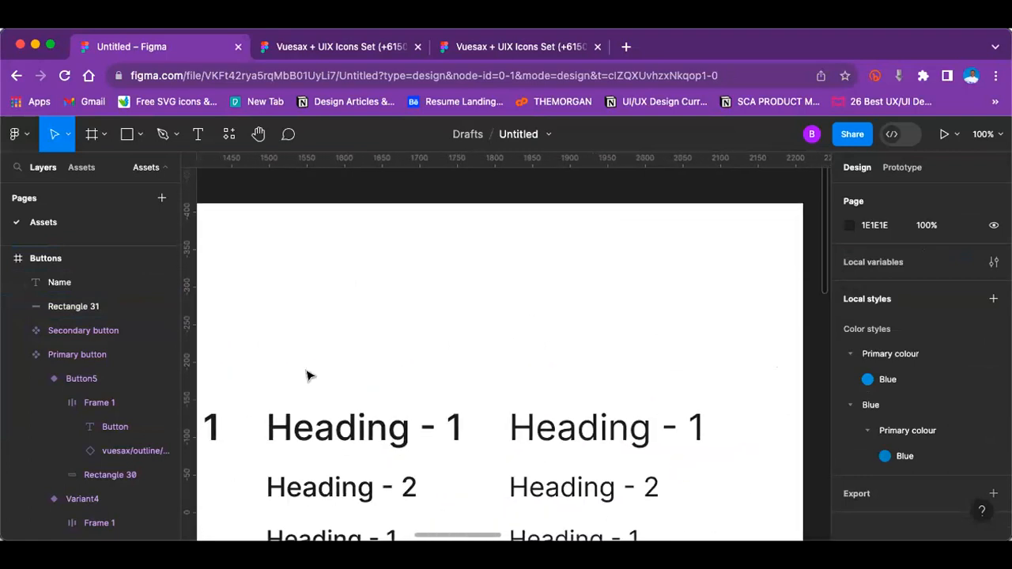
scroll(309, 375, down, 1)
scroll(308, 375, right, 15)
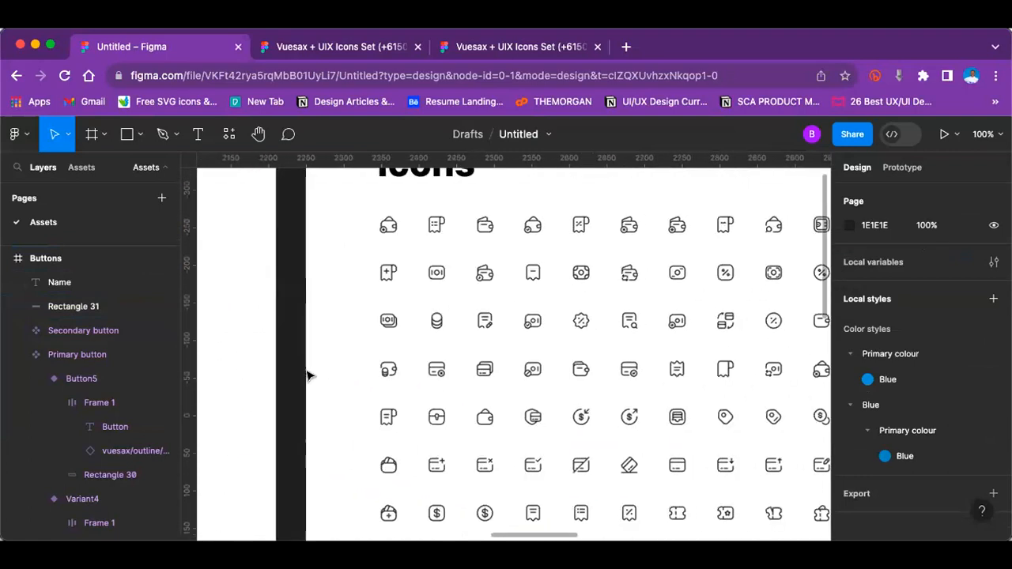
scroll(308, 375, down, 3)
scroll(308, 375, right, 1)
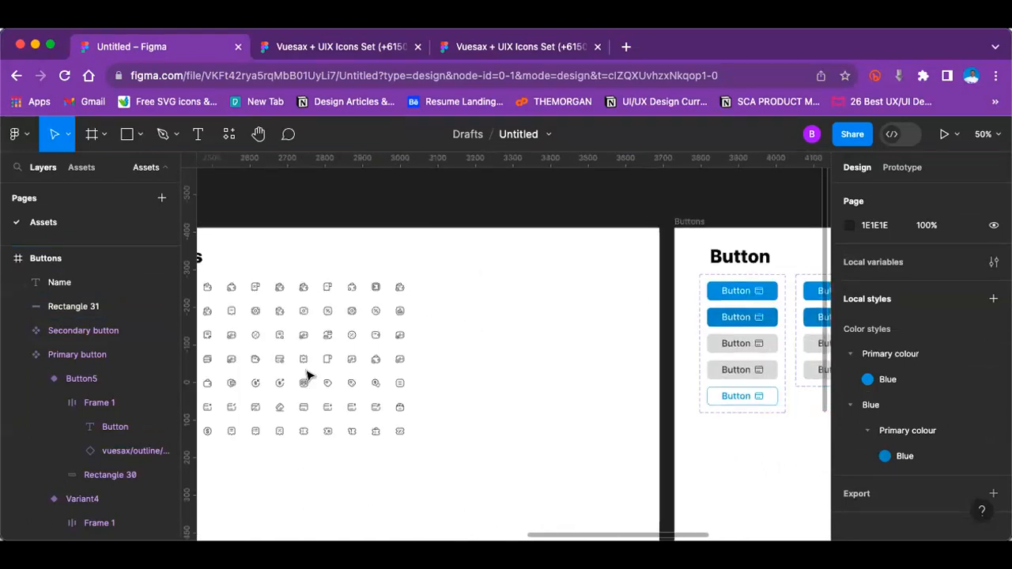
scroll(308, 376, right, 10)
scroll(308, 375, up, 5)
scroll(308, 376, up, 5)
scroll(309, 375, up, 3)
scroll(309, 376, left, 3)
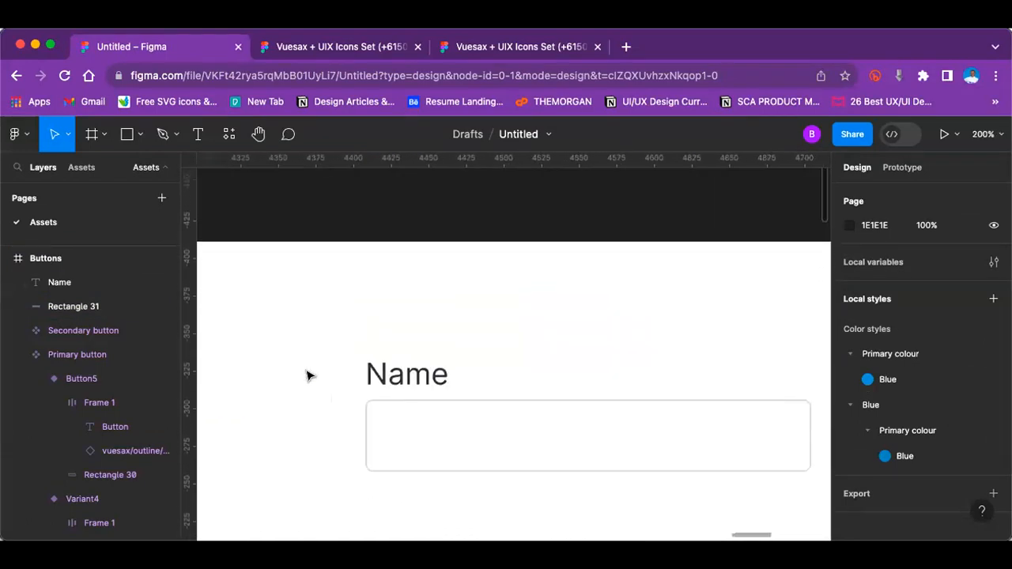
Step: Duplicate the Name label and place the copy inside the outlined rectangle at X 692, Y 114
click(409, 357)
key(super+d)
drag(408, 357, 416, 417)
Step: Replace the text of the copied label inside the rectangle with "This is inner text"
double_click(400, 413)
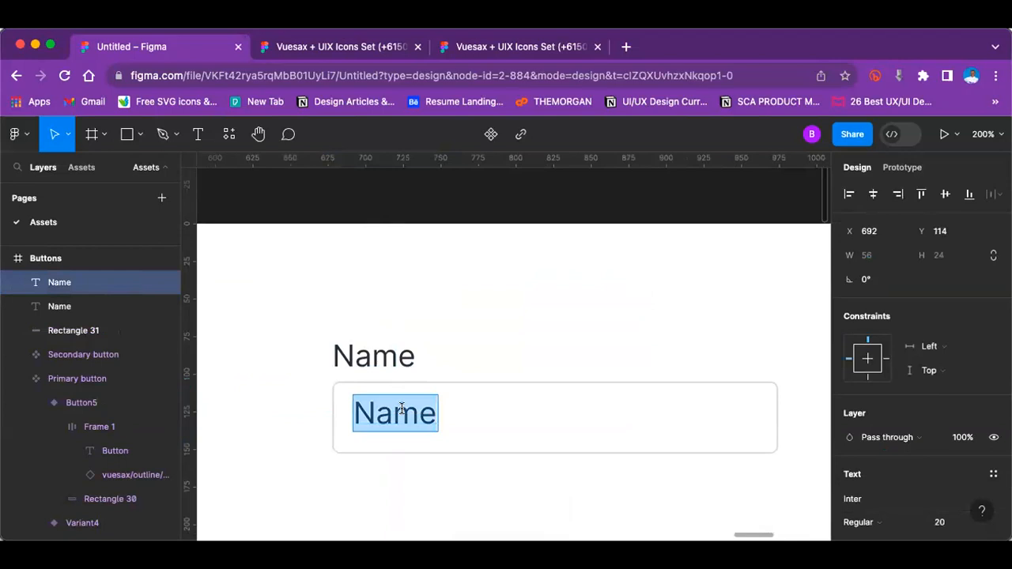
text(This is inner te)
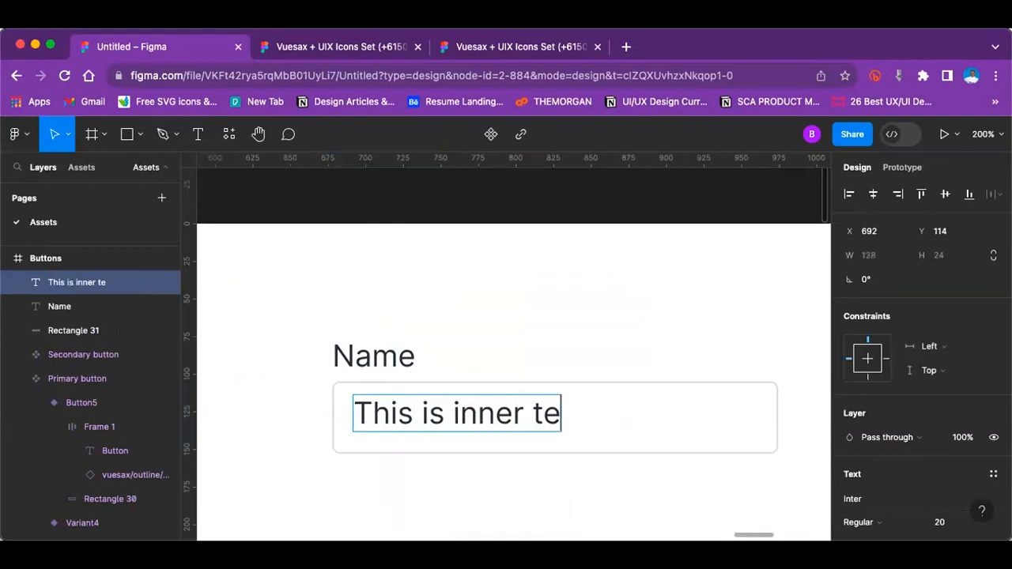
text(x)
key(BackSpace)
text(xt)
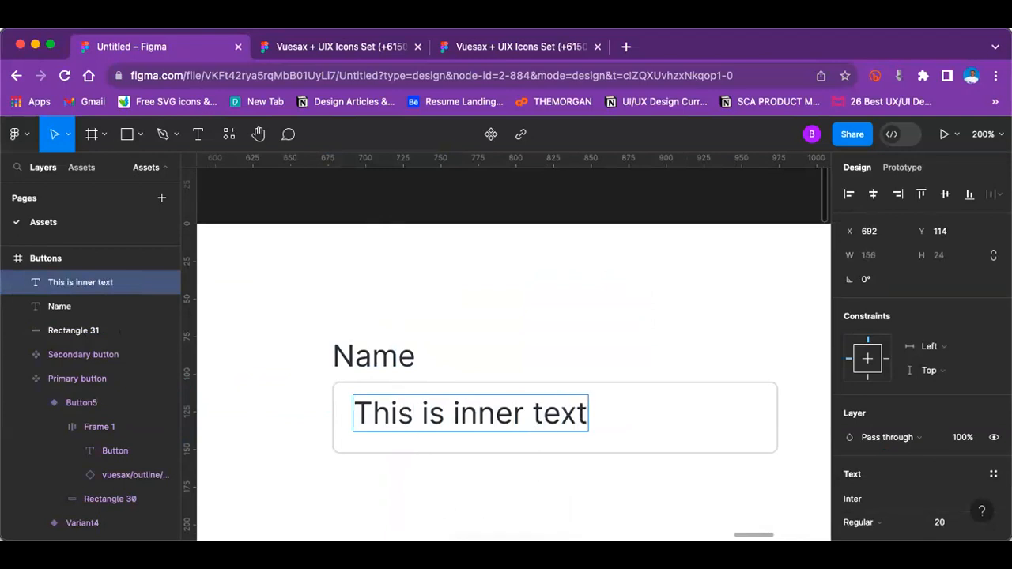
key(super+minus)
key(Escape)
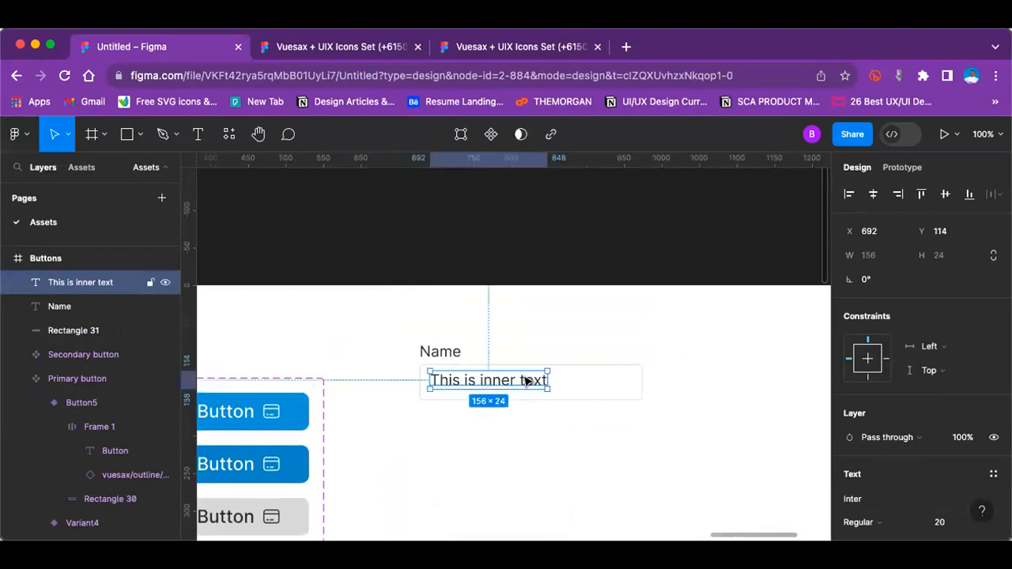
Step: Set the inner text's font size to 13 and centre it vertically in the field at X 693, Y 121
scroll(964, 465, down, 1)
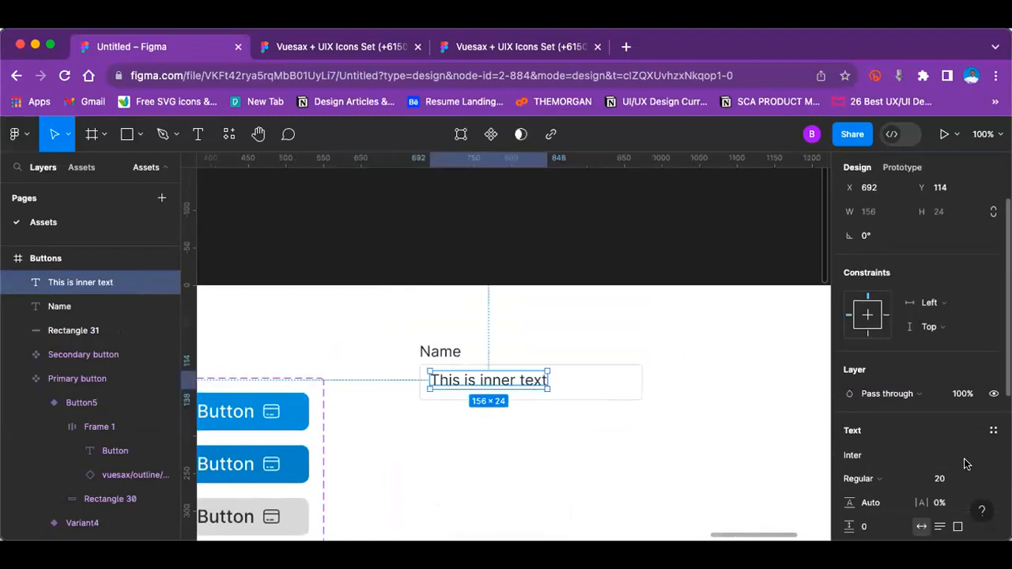
scroll(963, 464, down, 3)
click(979, 338)
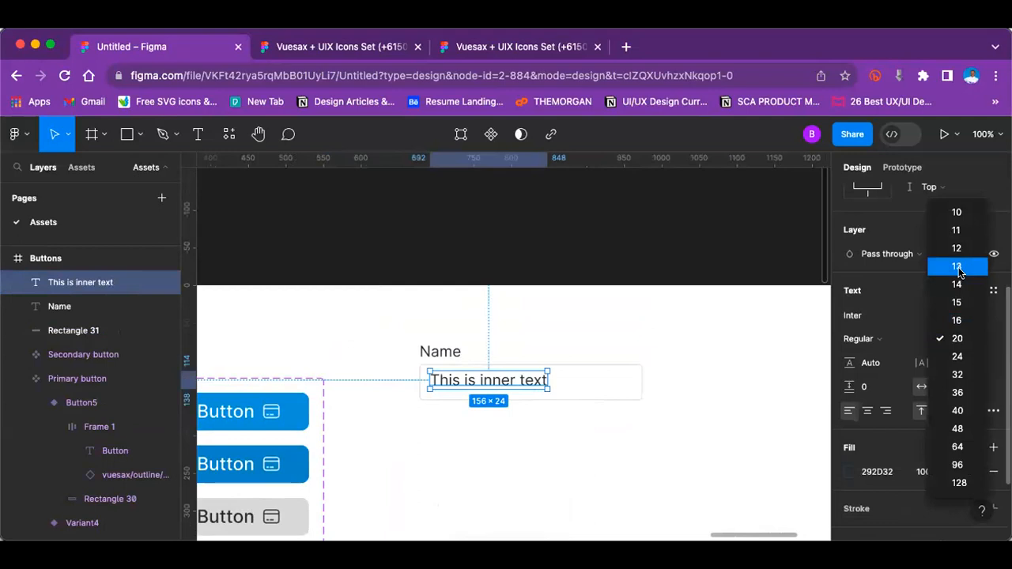
click(958, 264)
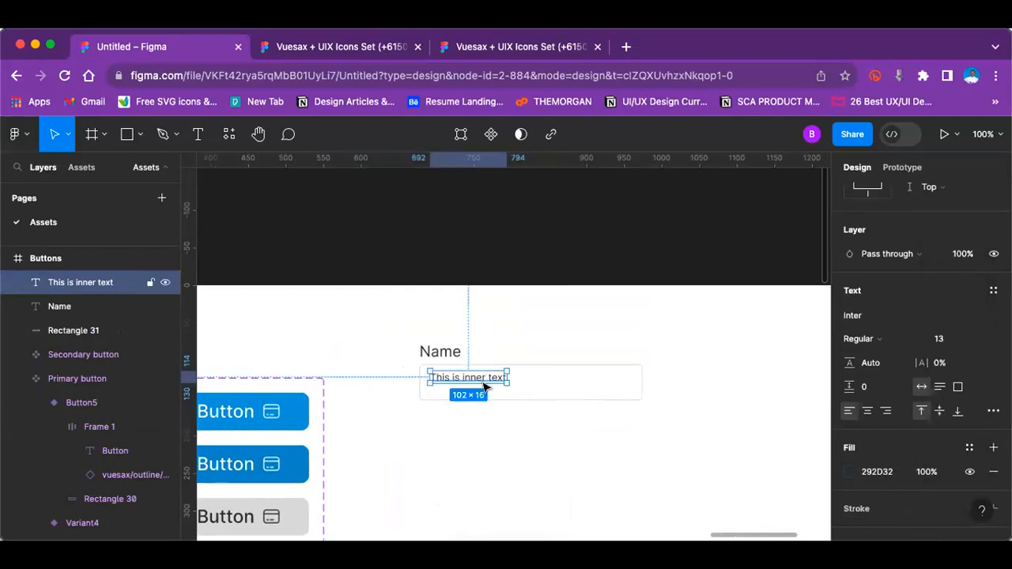
drag(485, 385, 486, 391)
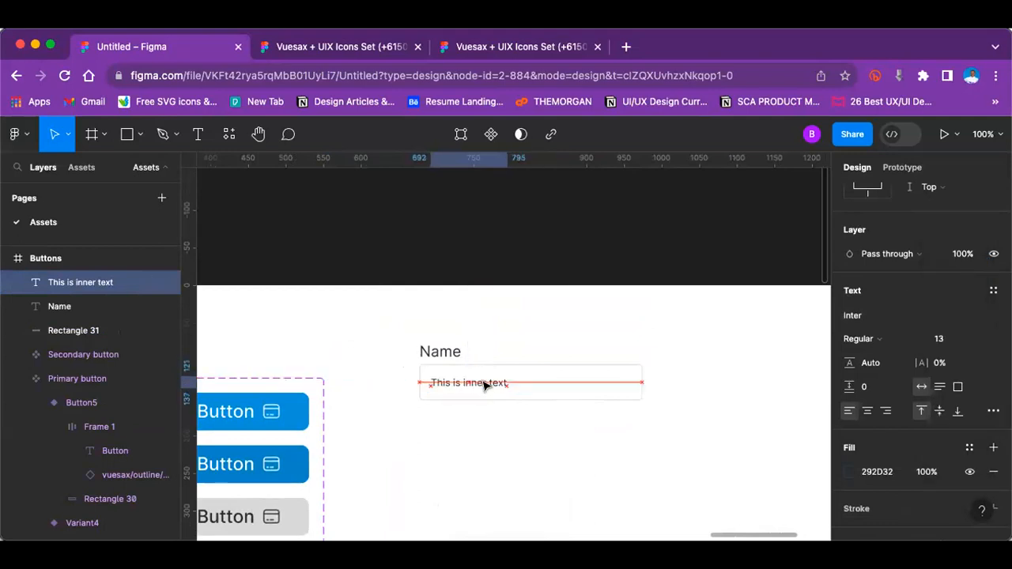
click(571, 443)
key(super+equal)
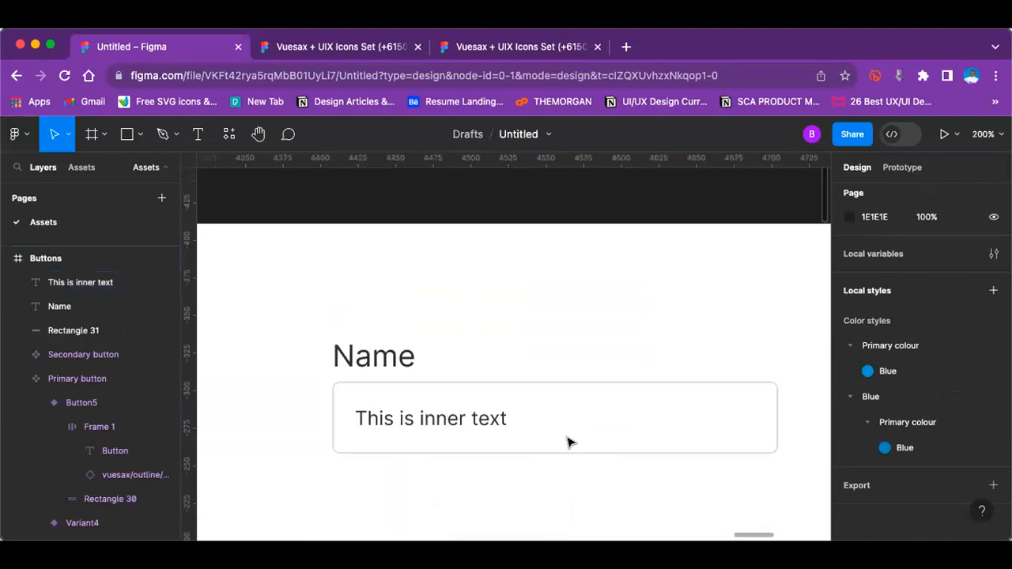
key(super+minus)
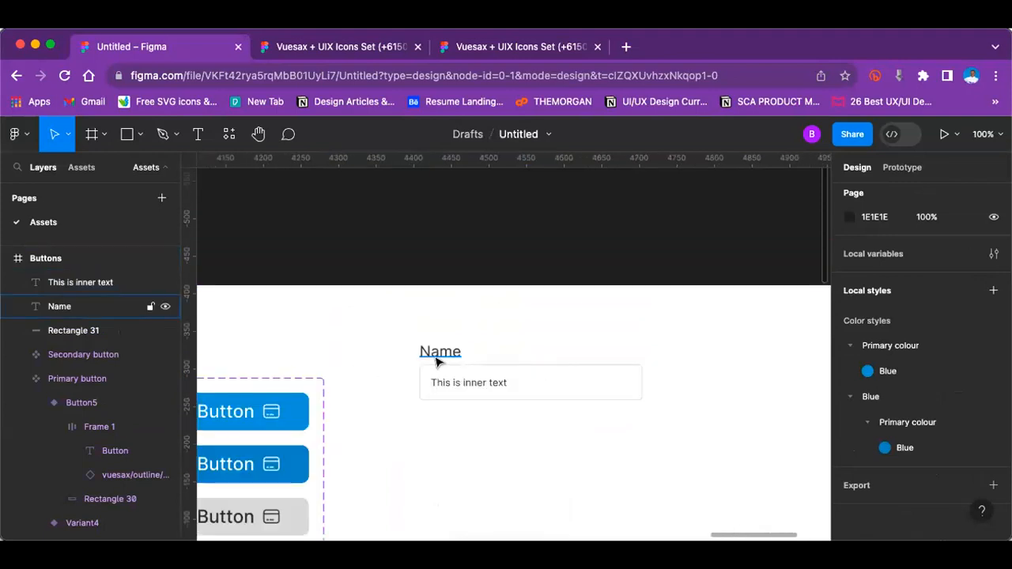
Step: Insert the archive icon component inside the right end of the input field at X 934, Y 117
click(463, 384)
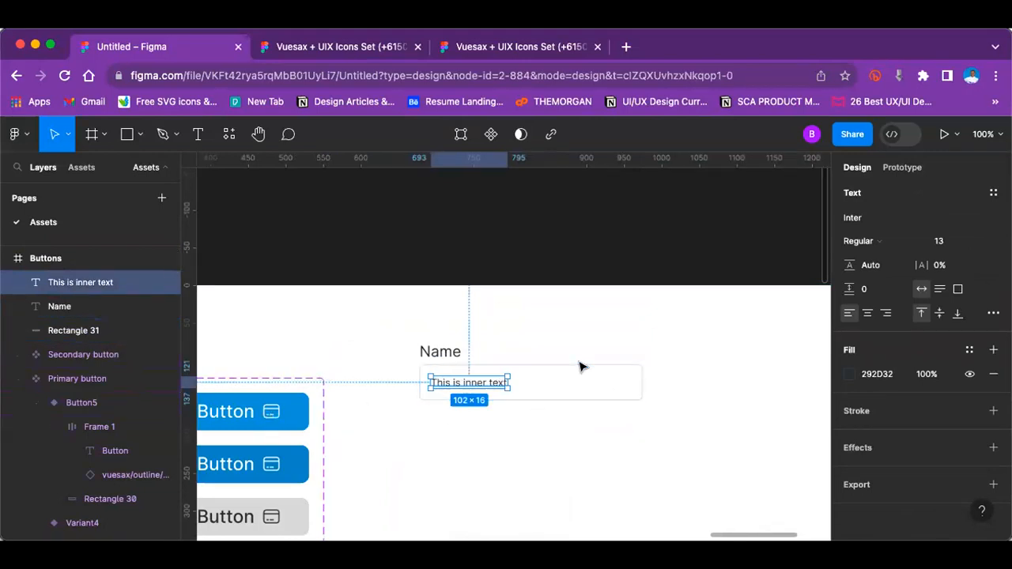
key(super+equal)
click(73, 168)
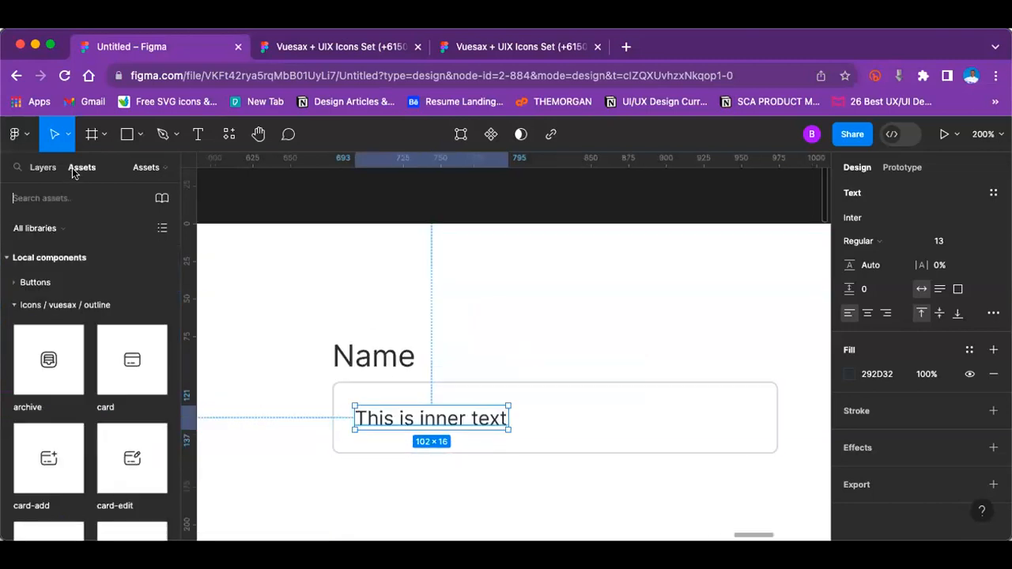
drag(48, 360, 741, 419)
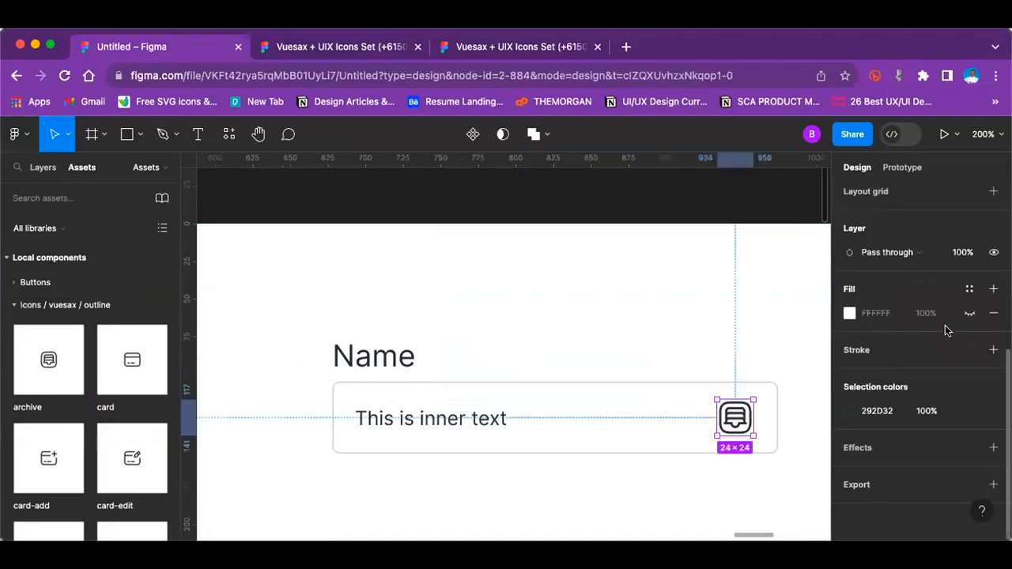
Step: Resize the archive icon in the input field to 20 by 20
key(minus)
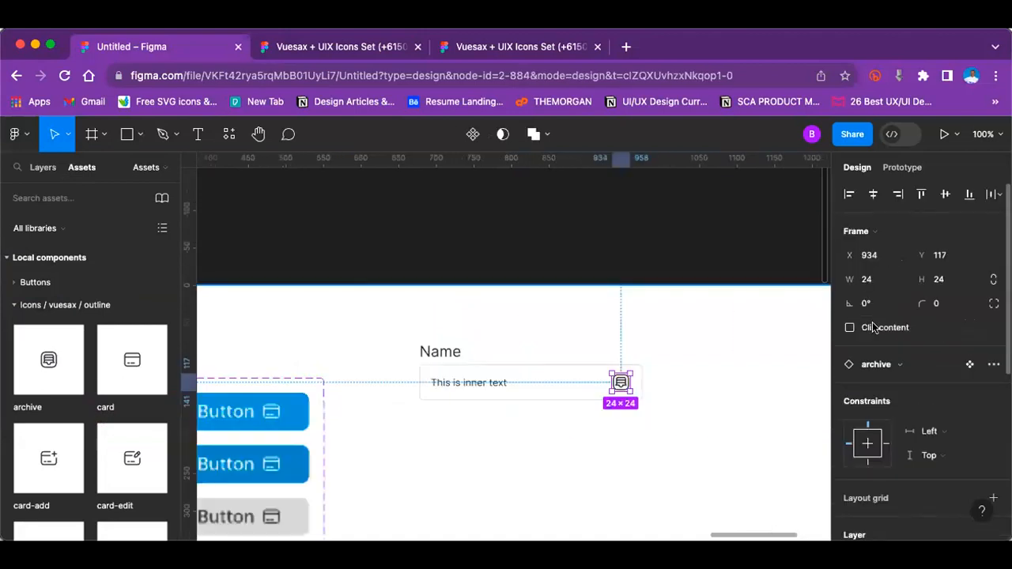
click(870, 279)
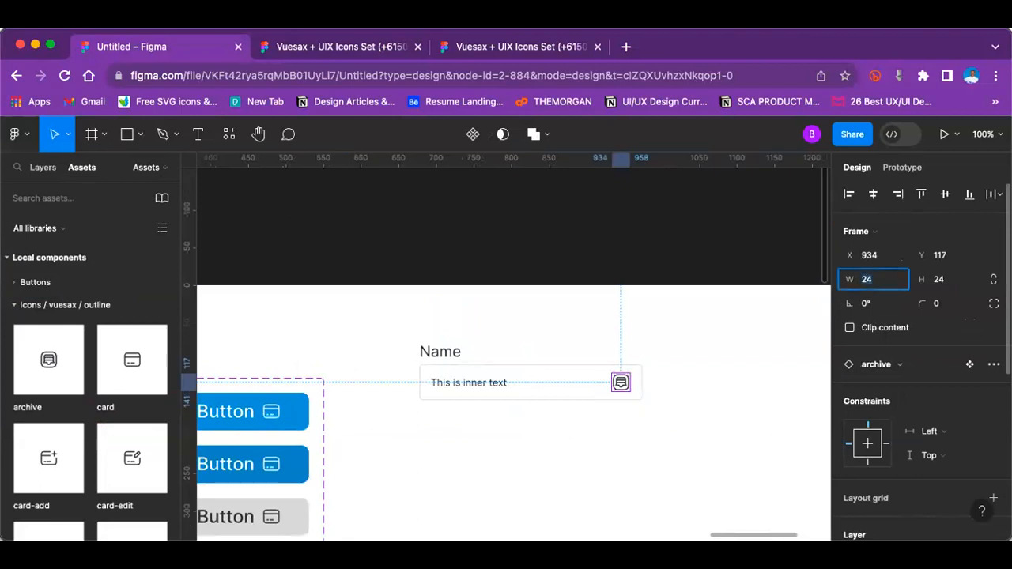
click(957, 280)
text(20)
key(Return)
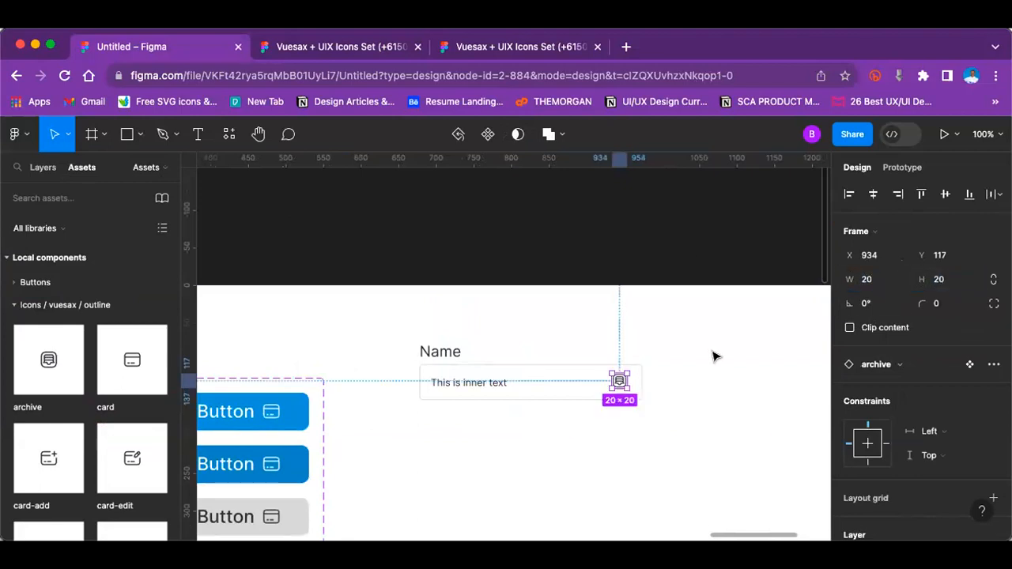
Step: Swap the archive icon instance in the input field for the card icon
key(shift+equal)
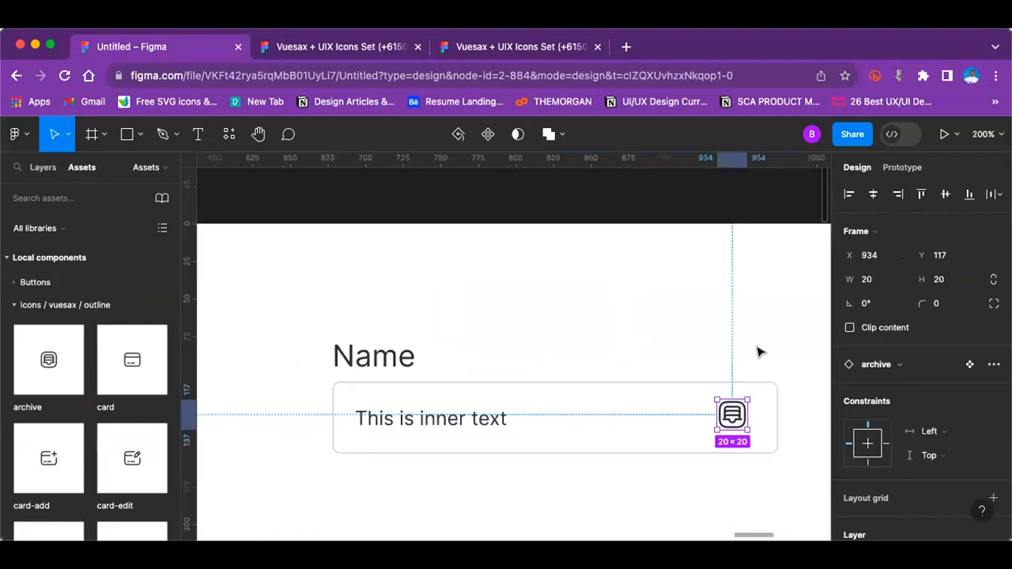
click(909, 366)
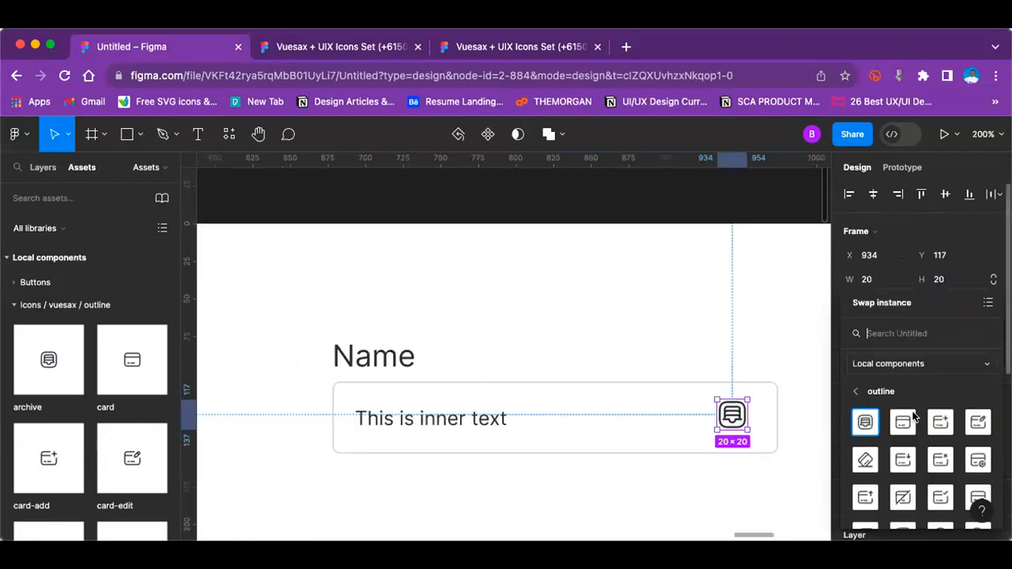
click(912, 423)
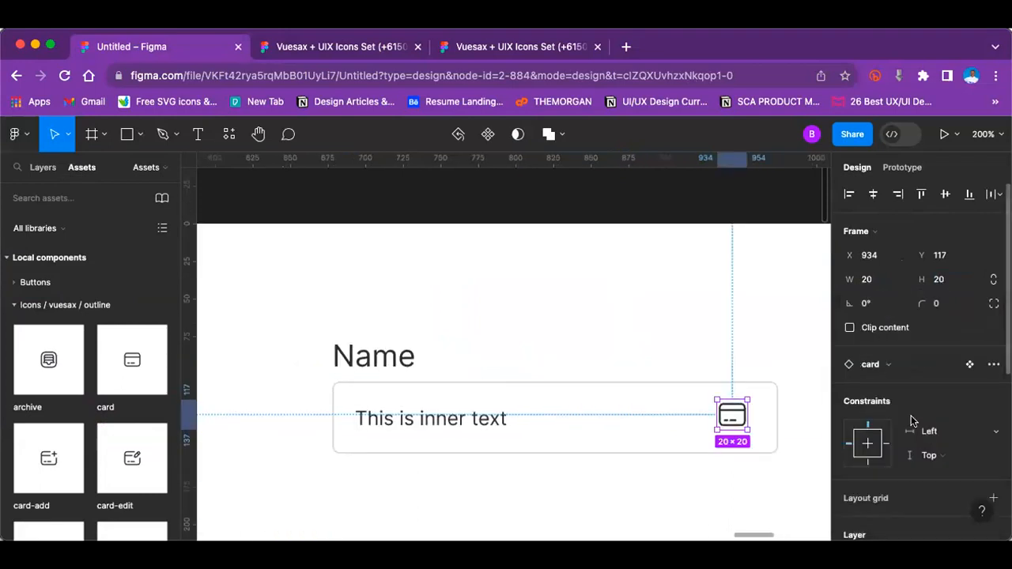
click(704, 312)
Step: Align the vertical centres of the card icon, the inner text and the field's outlined rectangle
click(732, 414)
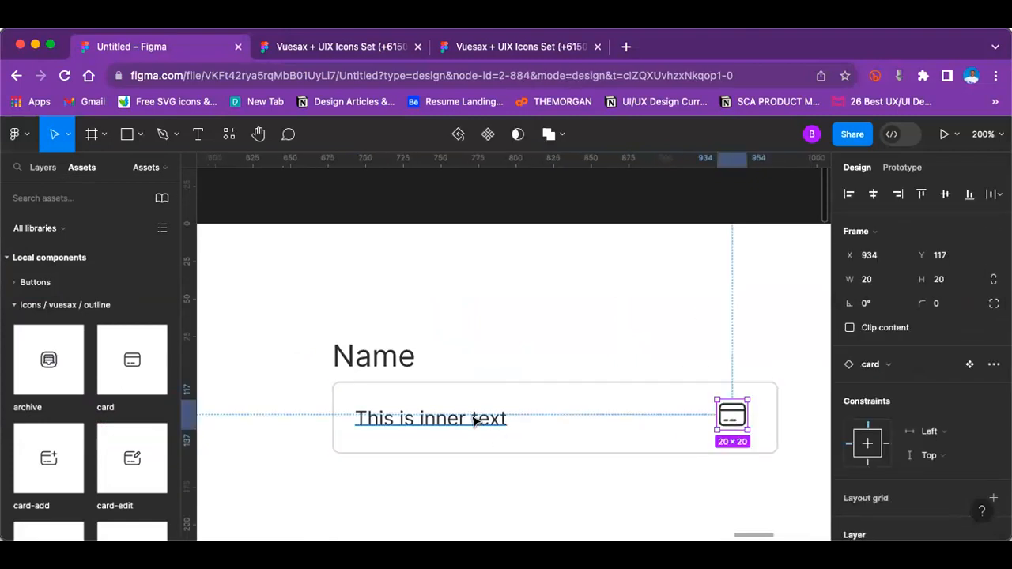
shift+click(474, 421)
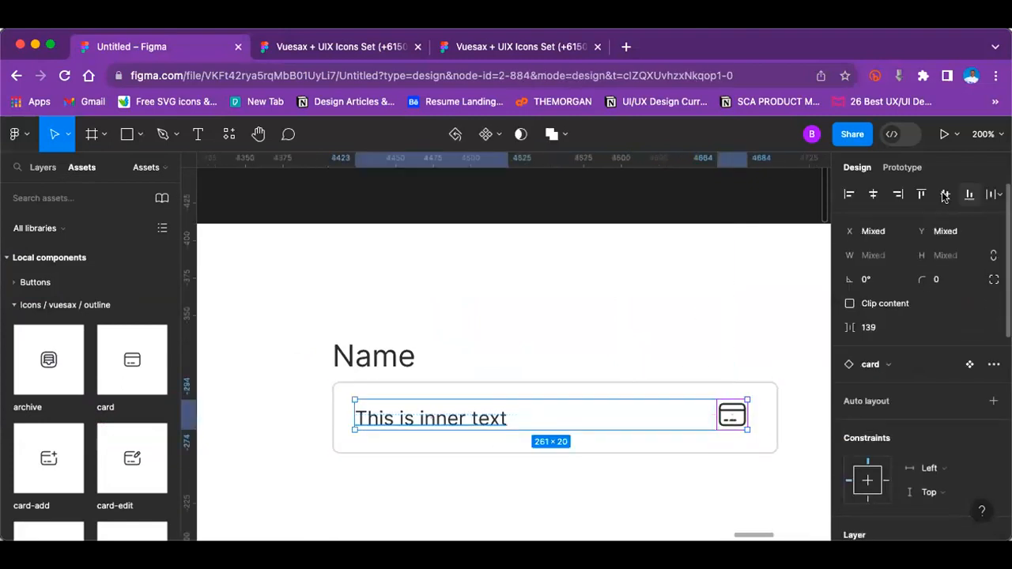
shift+click(646, 383)
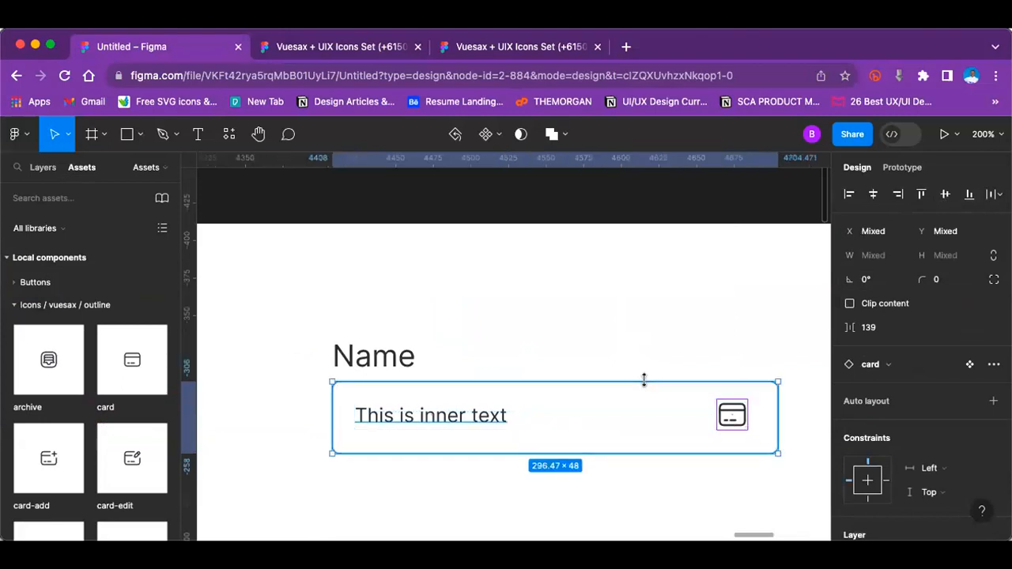
click(943, 195)
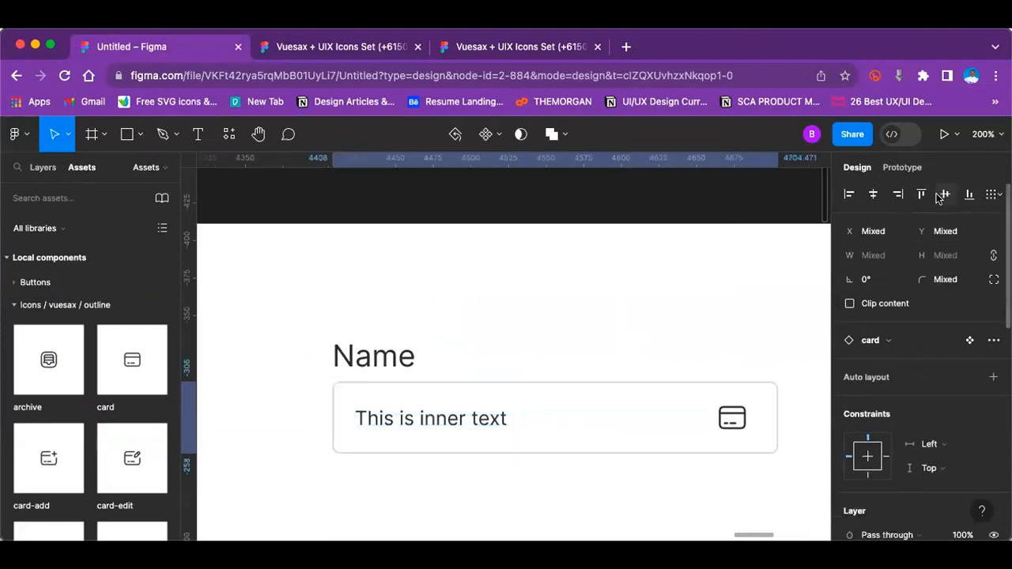
Step: Group the Name label with the input field below it
shift+click(368, 353)
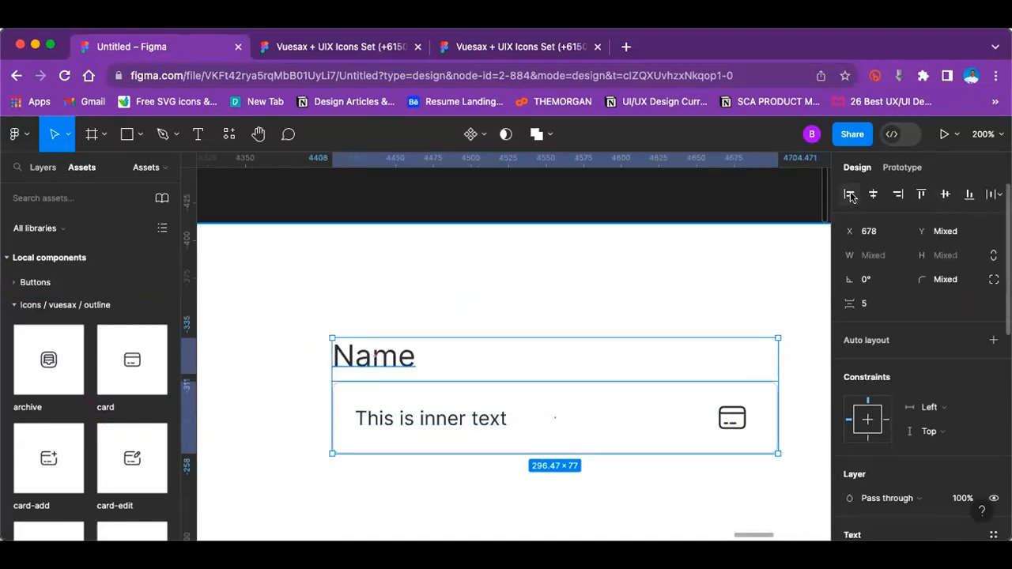
key(super+g)
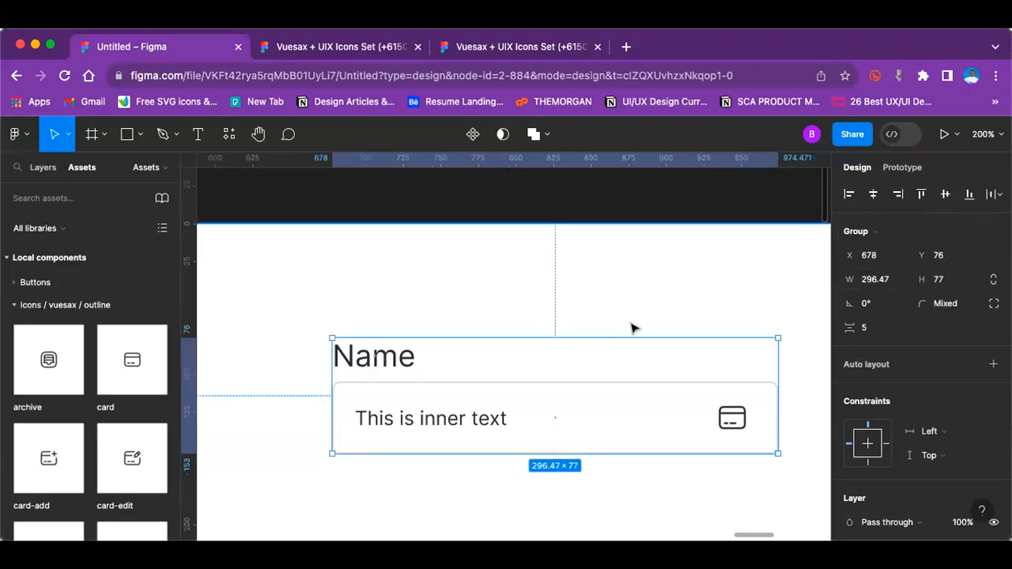
key(shift+0)
click(714, 413)
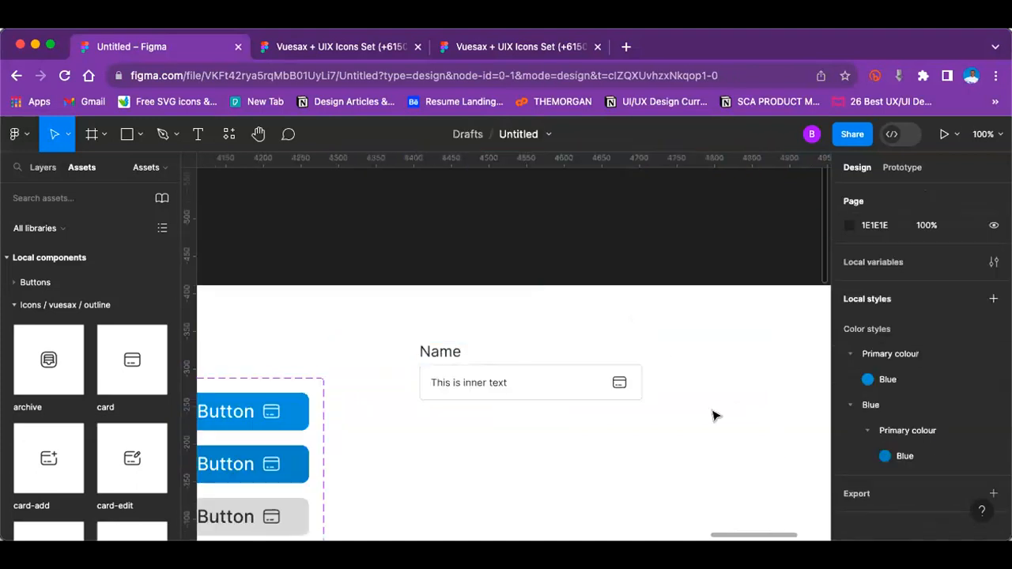
Step: Ungroup the Name input field completely so its label, rectangle, inner text and icon are separate objects
click(510, 383)
right_click(511, 383)
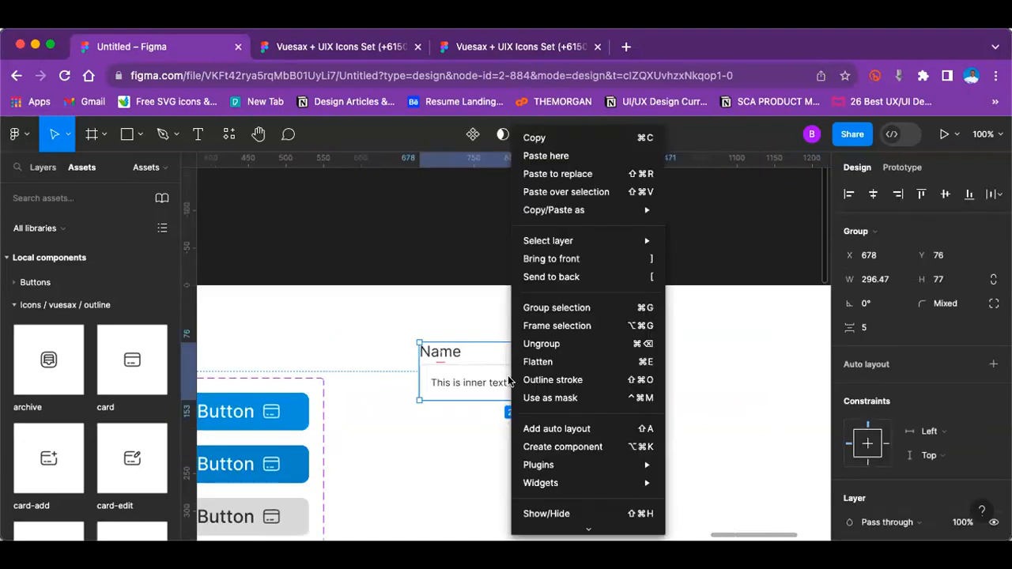
click(545, 344)
click(682, 389)
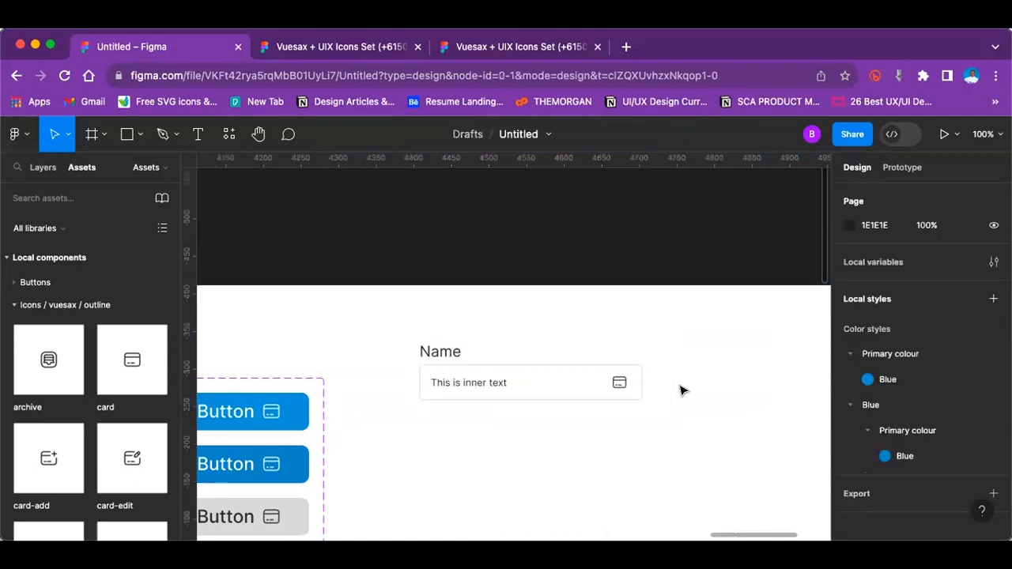
right_click(484, 384)
click(513, 343)
click(693, 404)
Step: Duplicate the inner text and place the copy below the field at X 678, Y 158, flush with its left edge
key(super+equal)
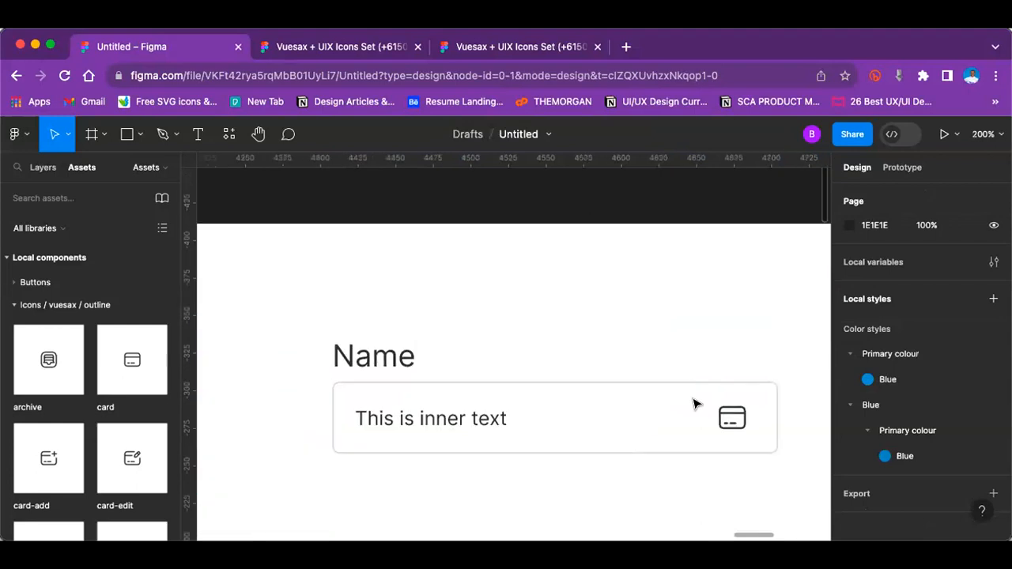
click(386, 423)
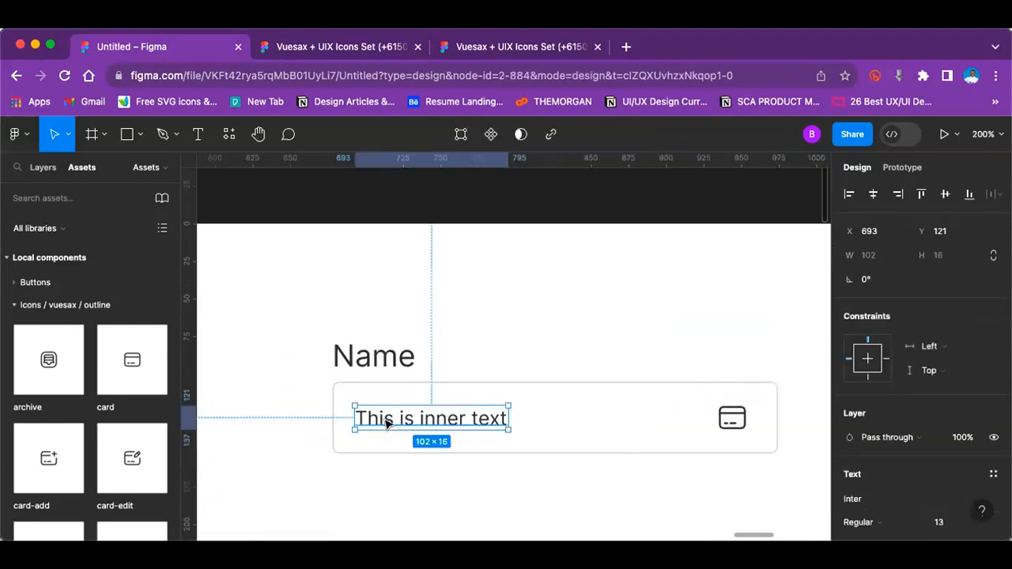
key(super+d)
drag(395, 419, 373, 477)
Step: Set the font size of the copied text below the field to 10
scroll(972, 431, down, 3)
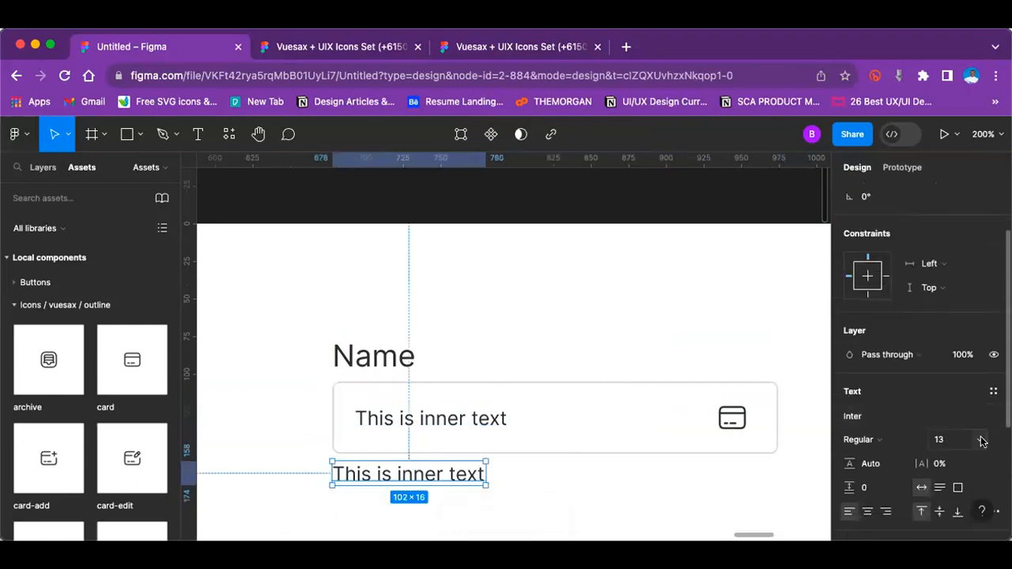
click(978, 440)
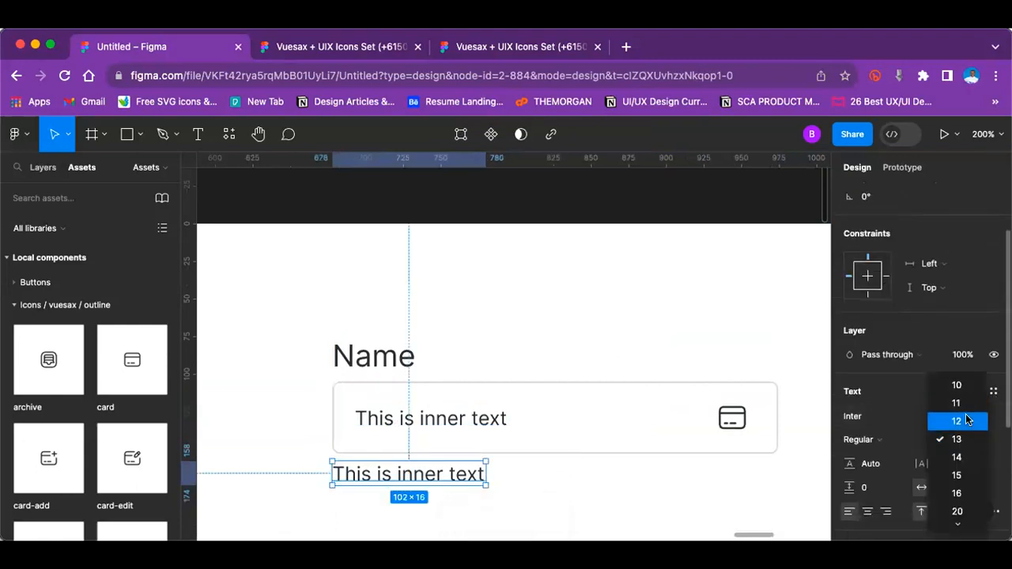
click(967, 420)
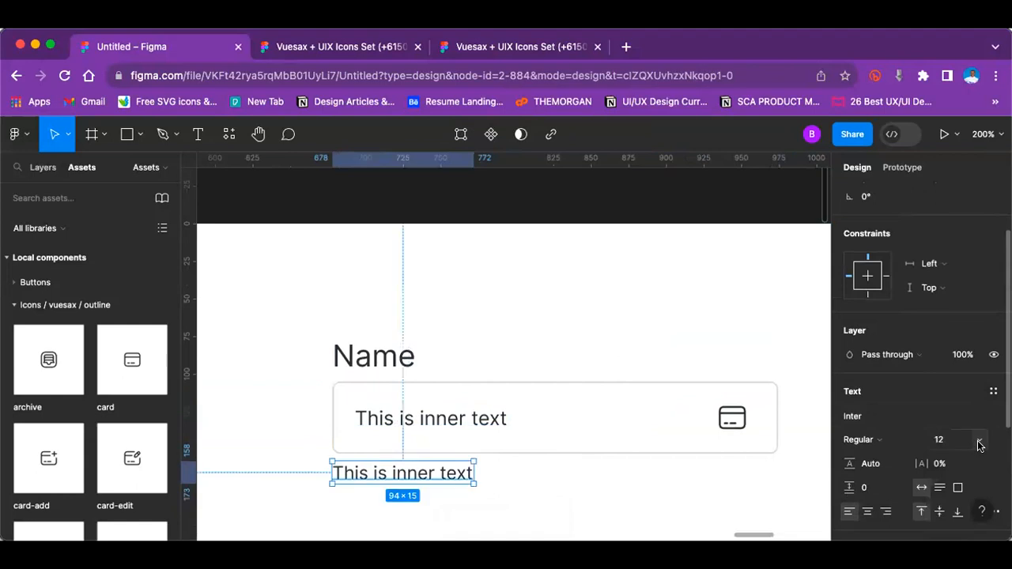
click(979, 440)
click(965, 404)
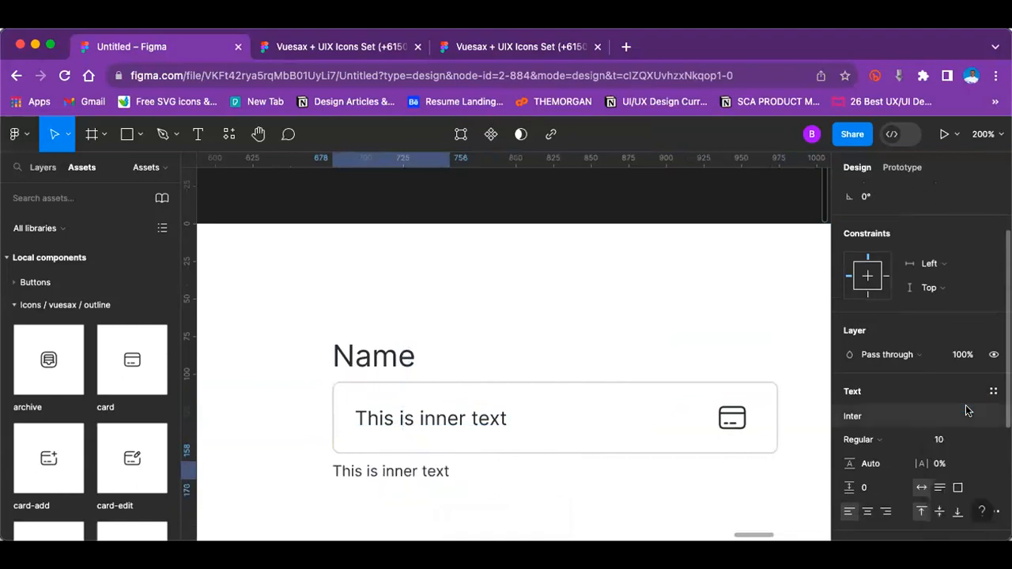
drag(406, 473, 404, 472)
key(shift+0)
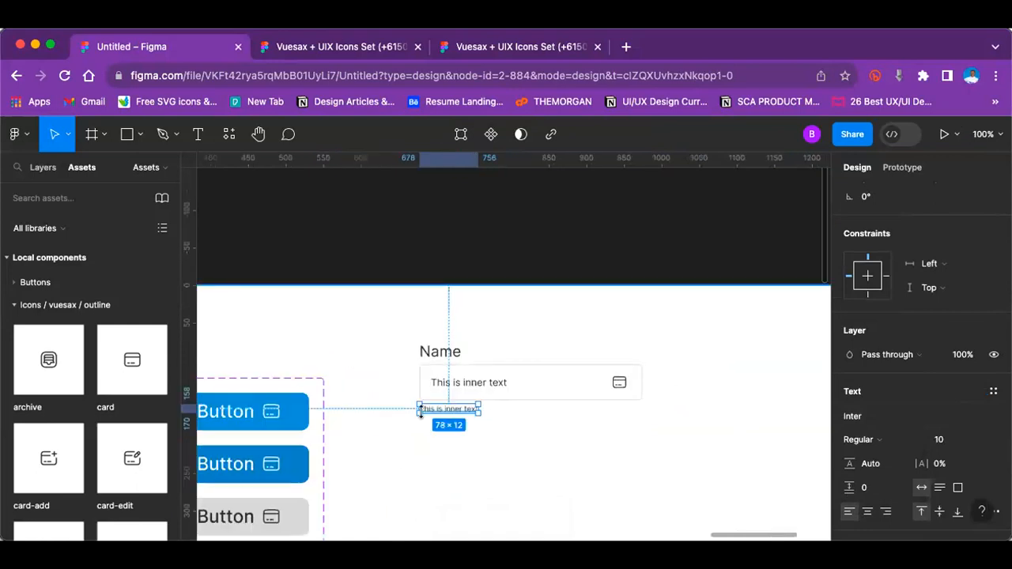
Step: Group the Name label, the field with its contents and the small text below, and turn the group into a component
click(624, 426)
drag(395, 335, 661, 432)
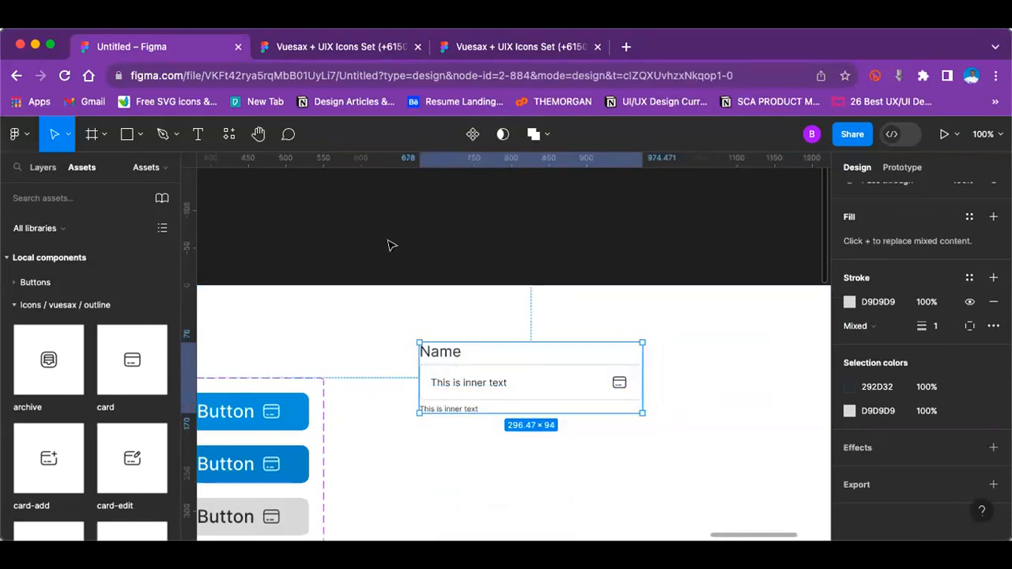
click(473, 134)
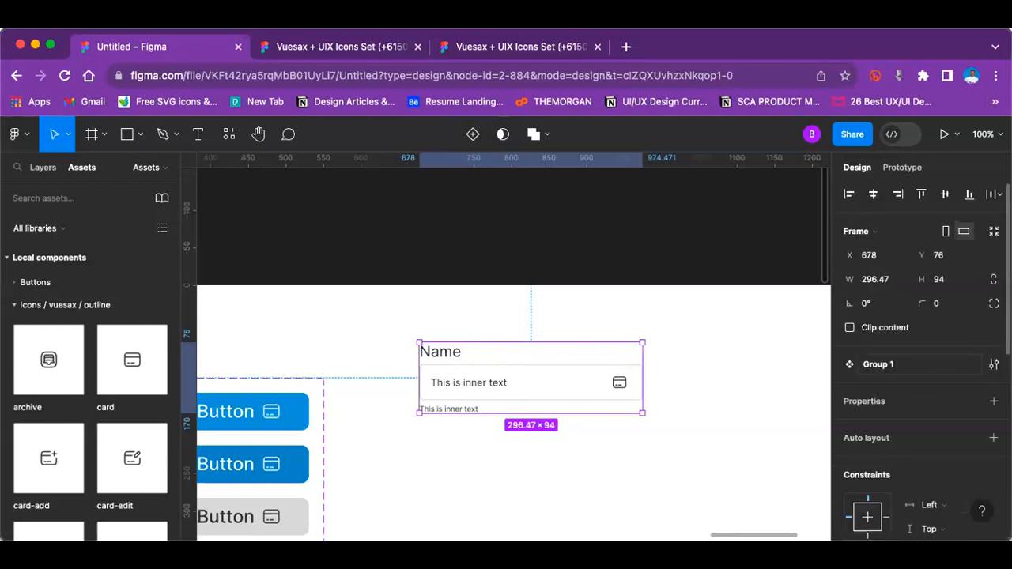
Step: Add a variant property to the input field component and create a second variant below the default one
click(994, 402)
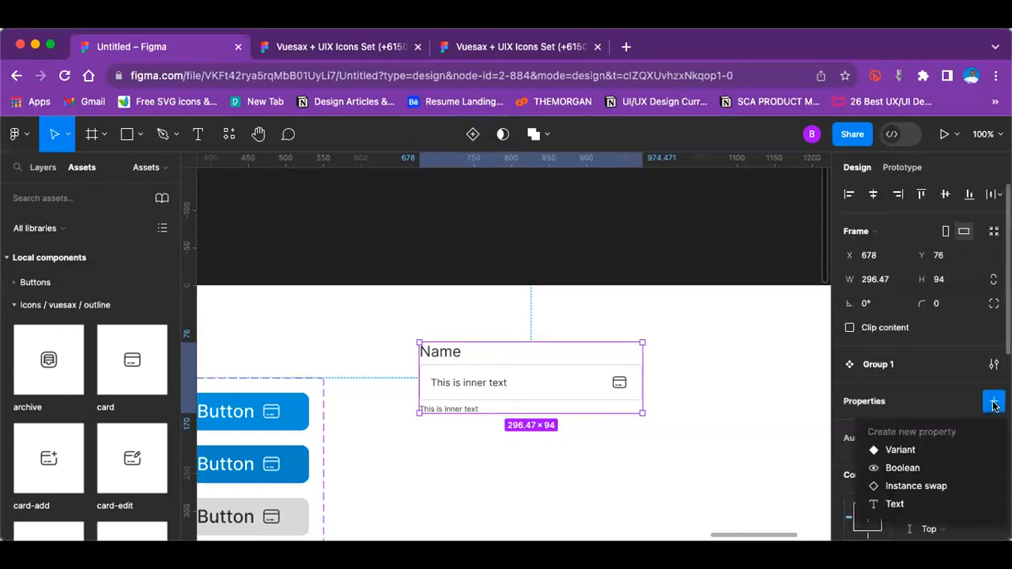
click(930, 449)
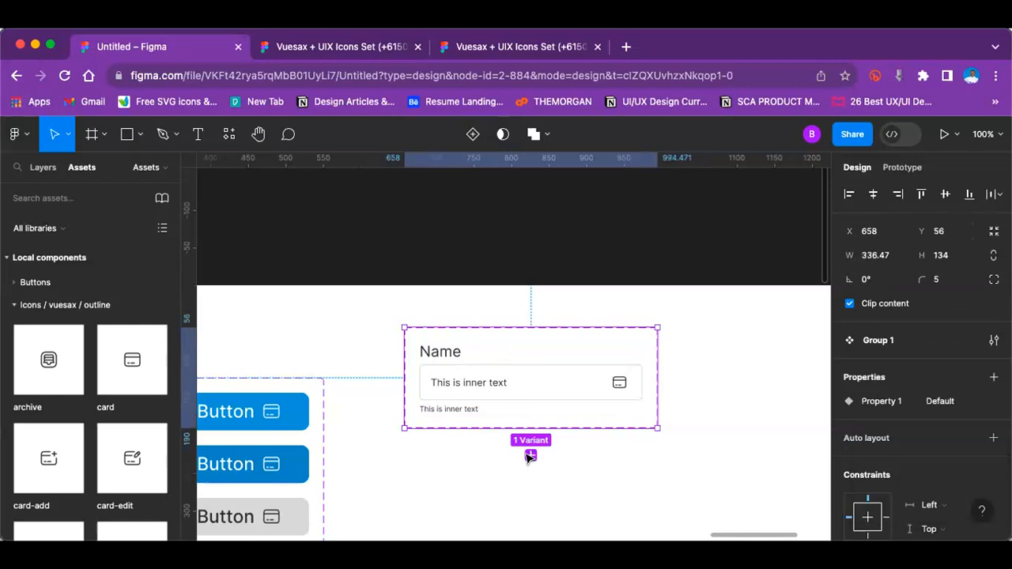
click(530, 456)
scroll(544, 444, down, 2)
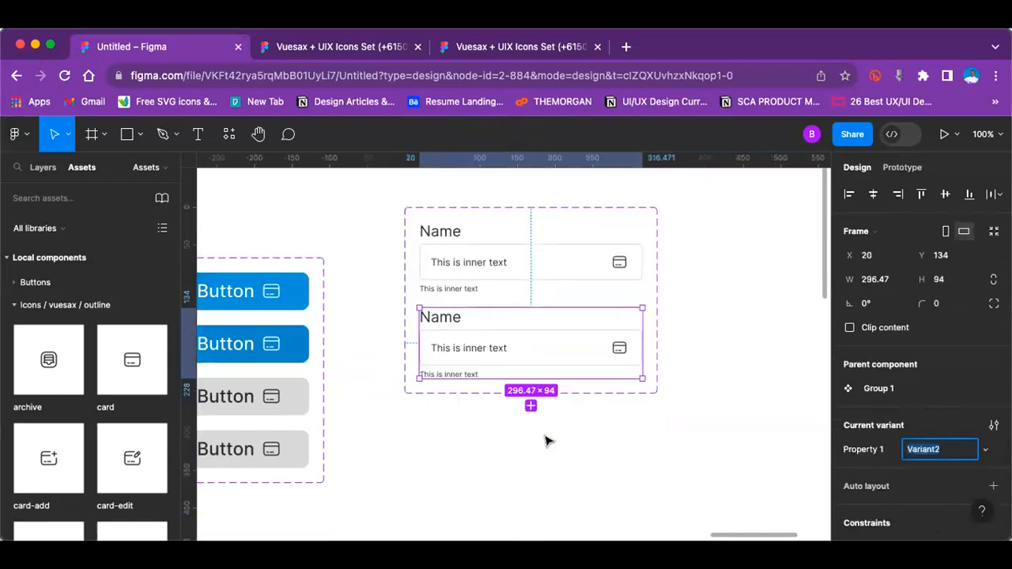
Step: Hide the small text below the field and the card icon in the second variant
click(450, 373)
click(453, 375)
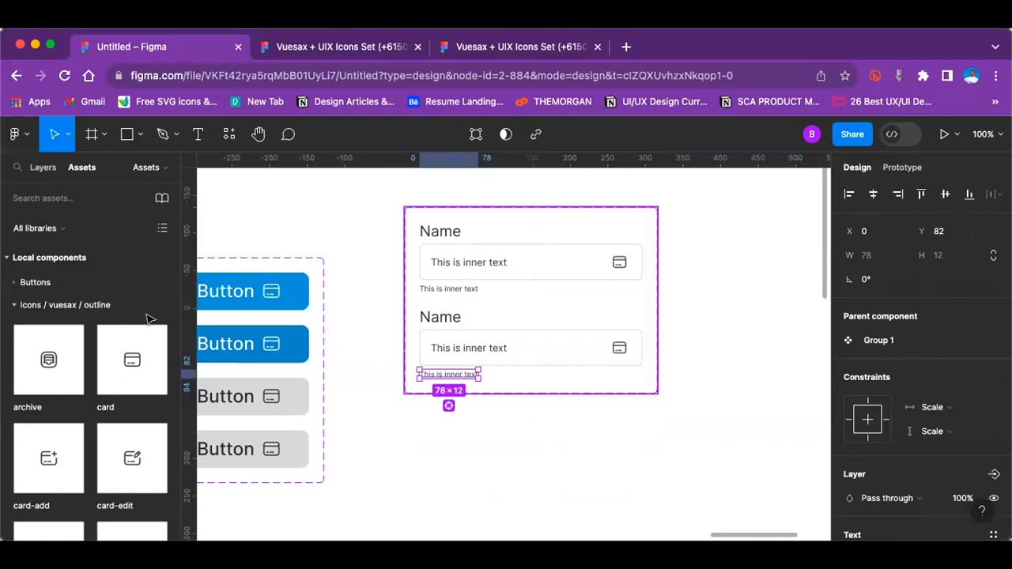
click(43, 167)
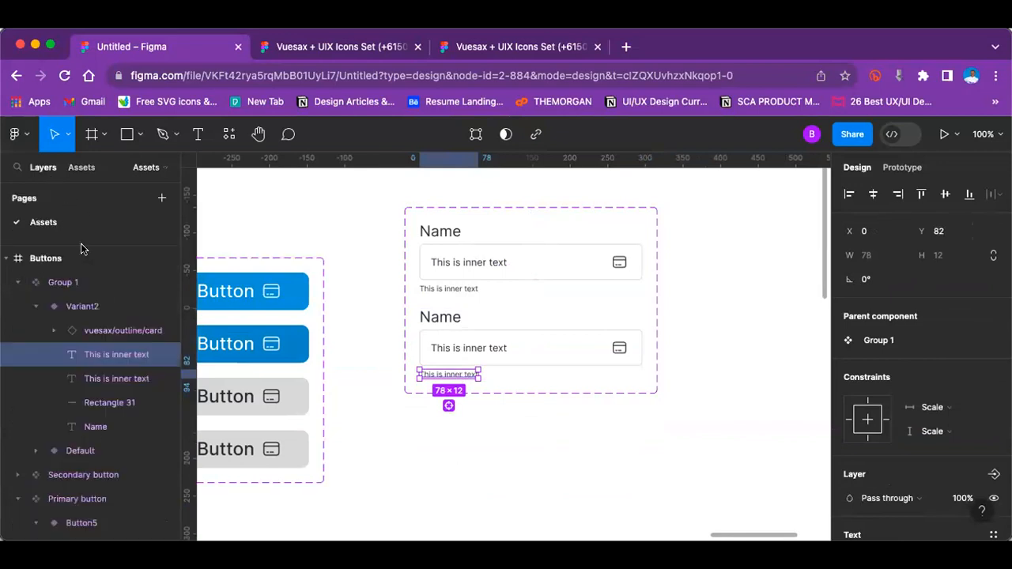
click(163, 354)
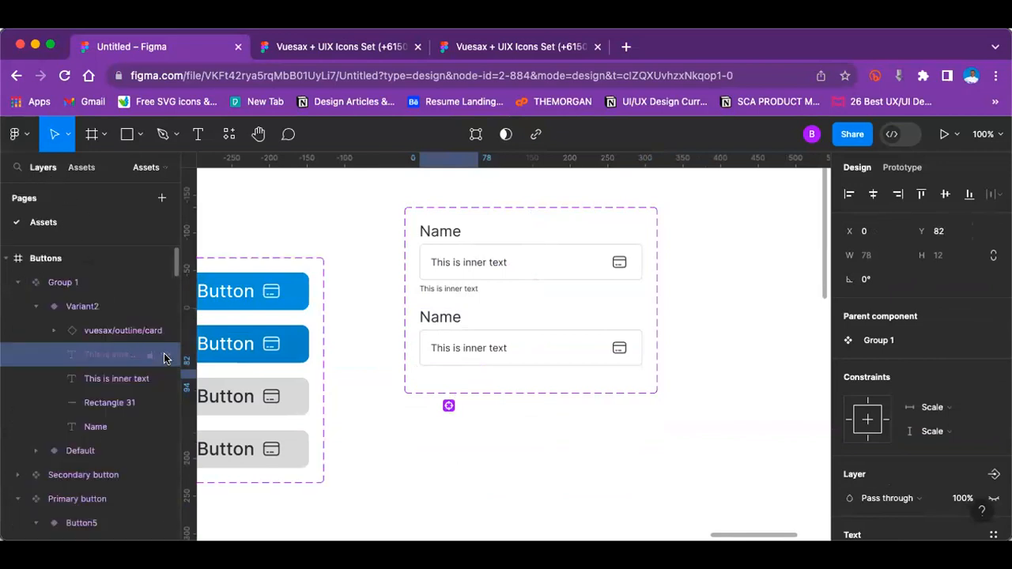
click(619, 349)
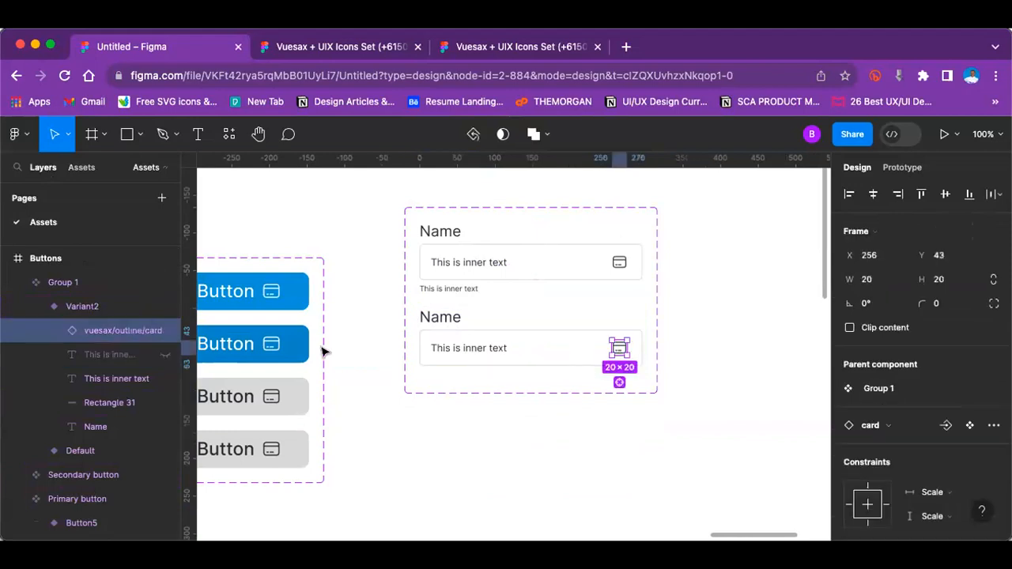
click(165, 330)
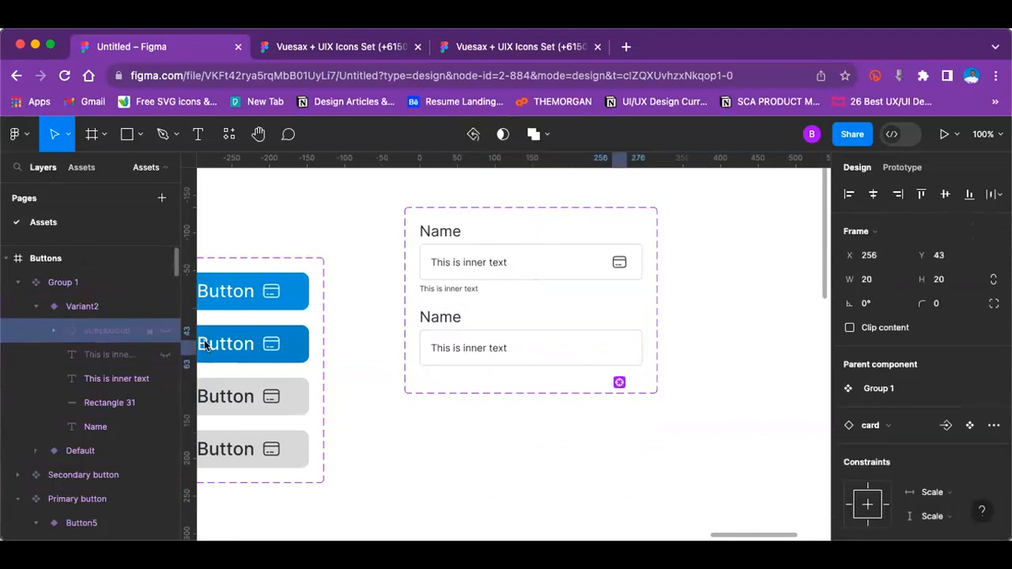
click(674, 351)
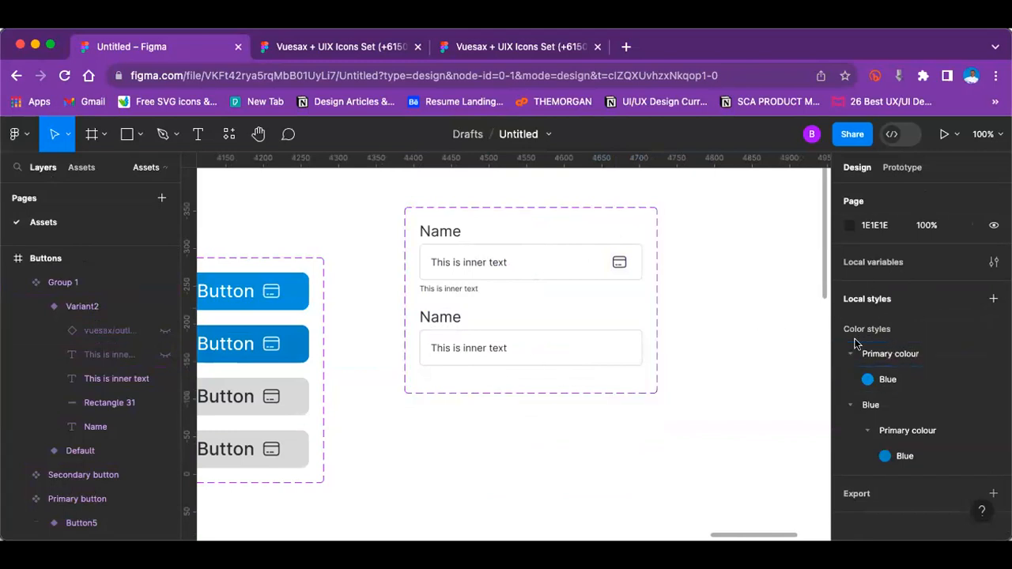
Step: Set the stroke of the input field's rectangle in the second variant to red EB0707
click(459, 322)
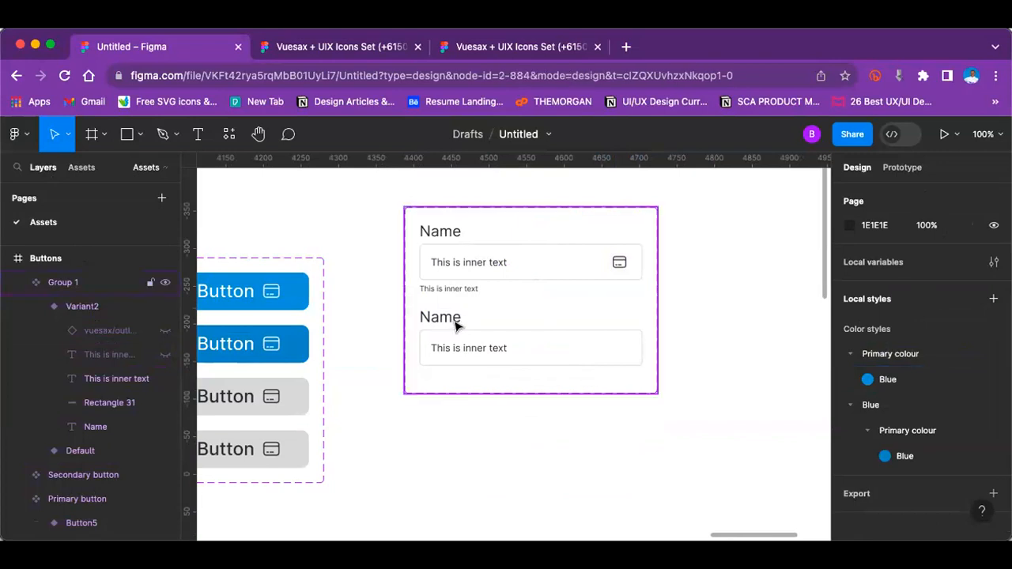
click(443, 242)
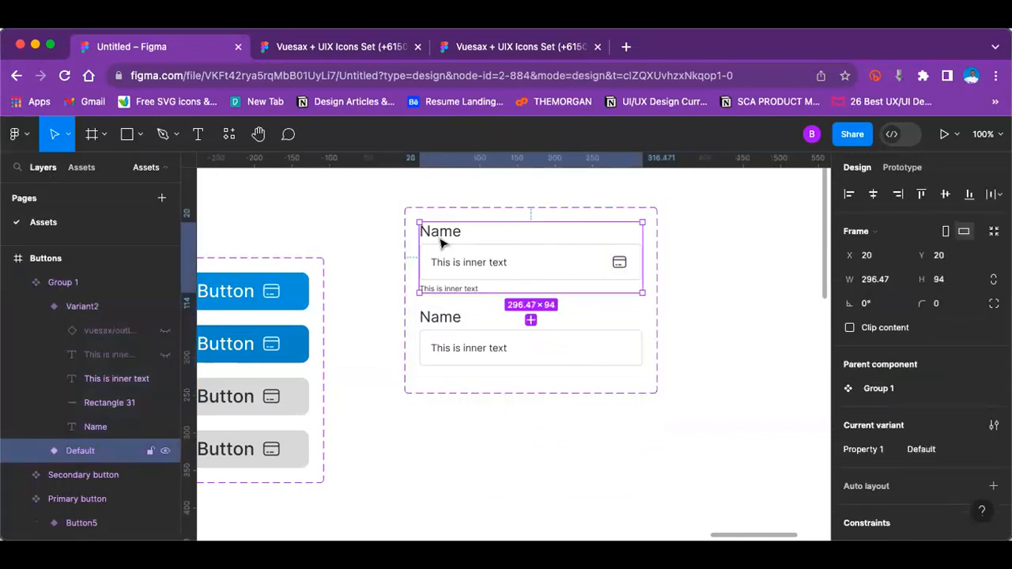
click(433, 332)
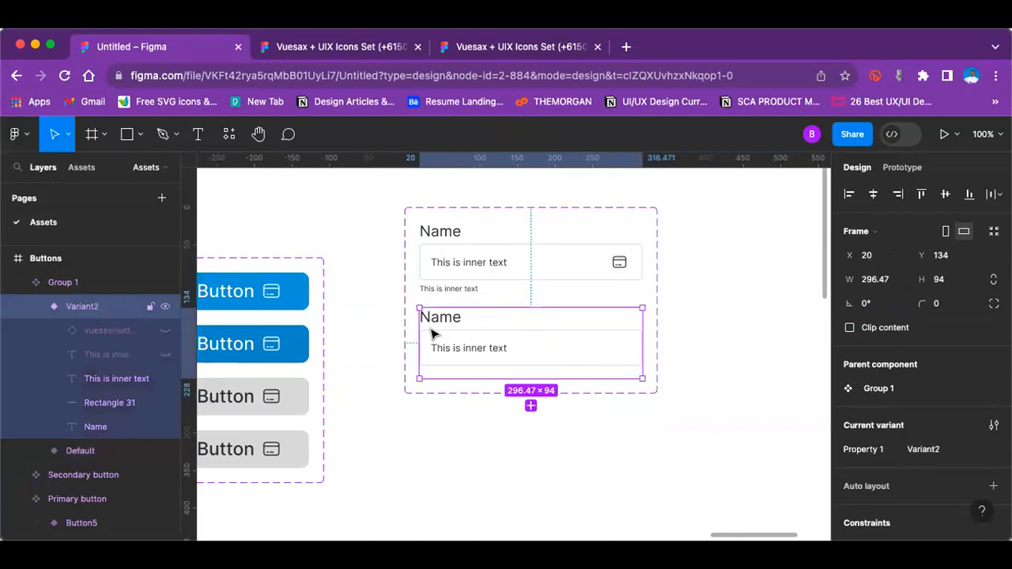
click(432, 331)
scroll(937, 396, down, 5)
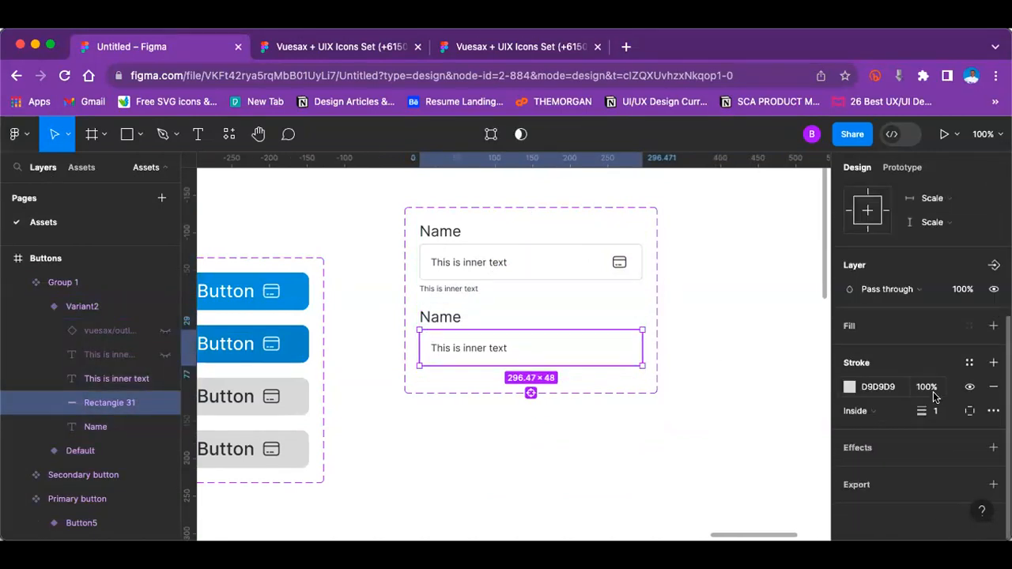
click(849, 388)
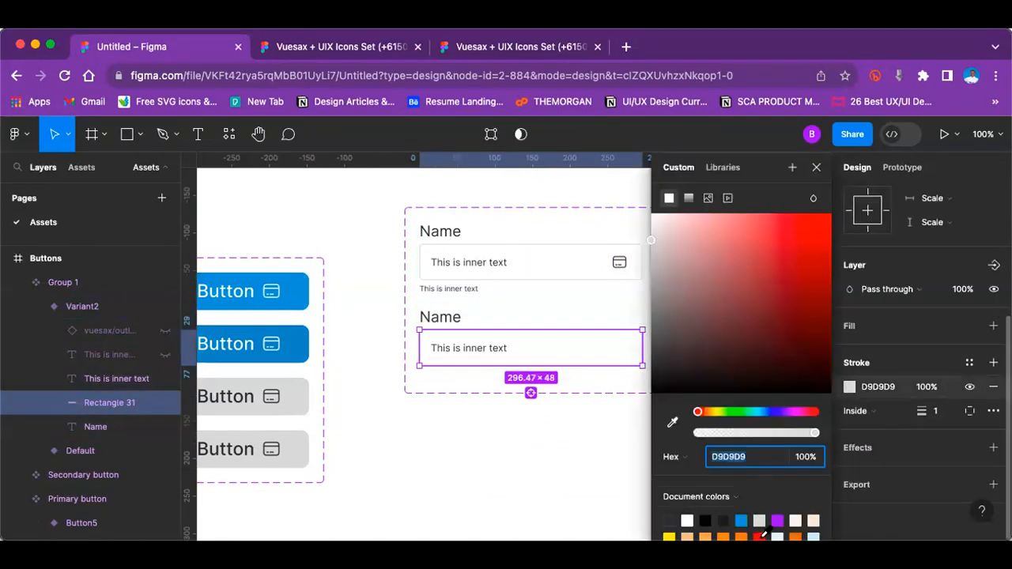
click(760, 537)
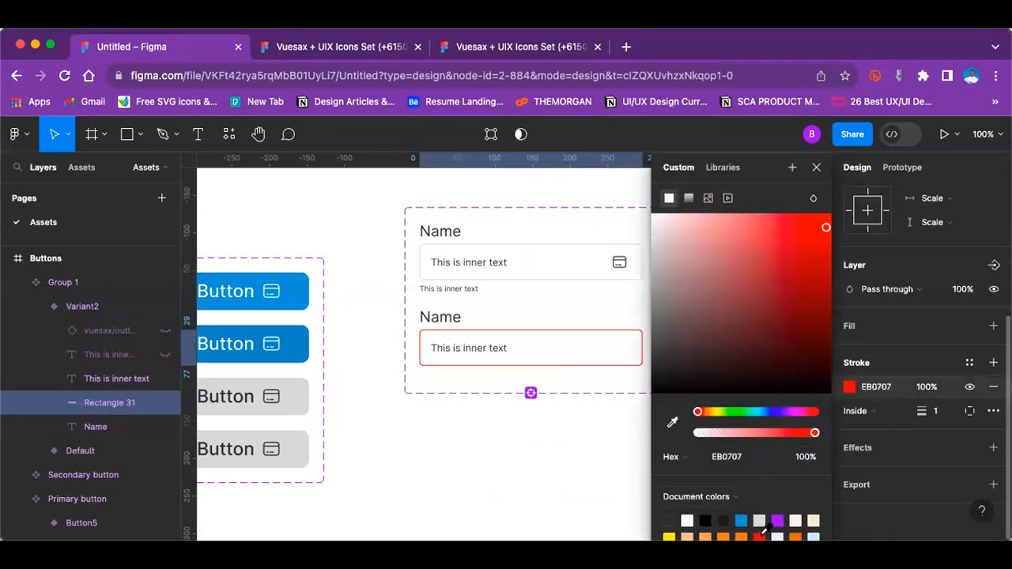
click(551, 451)
Step: Unhide the small text below the field in the second variant and set its fill to red EB0707
click(472, 340)
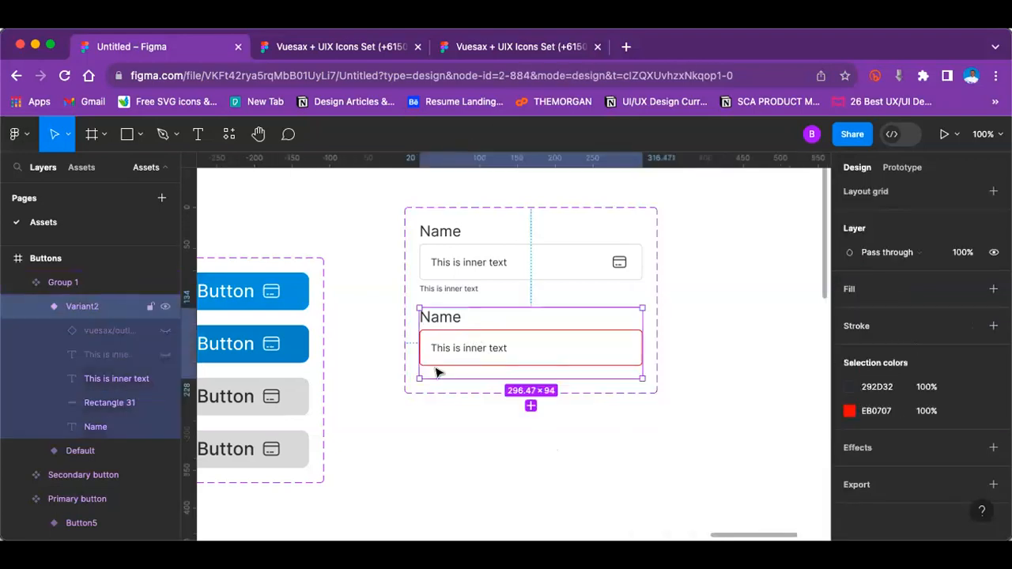
click(165, 354)
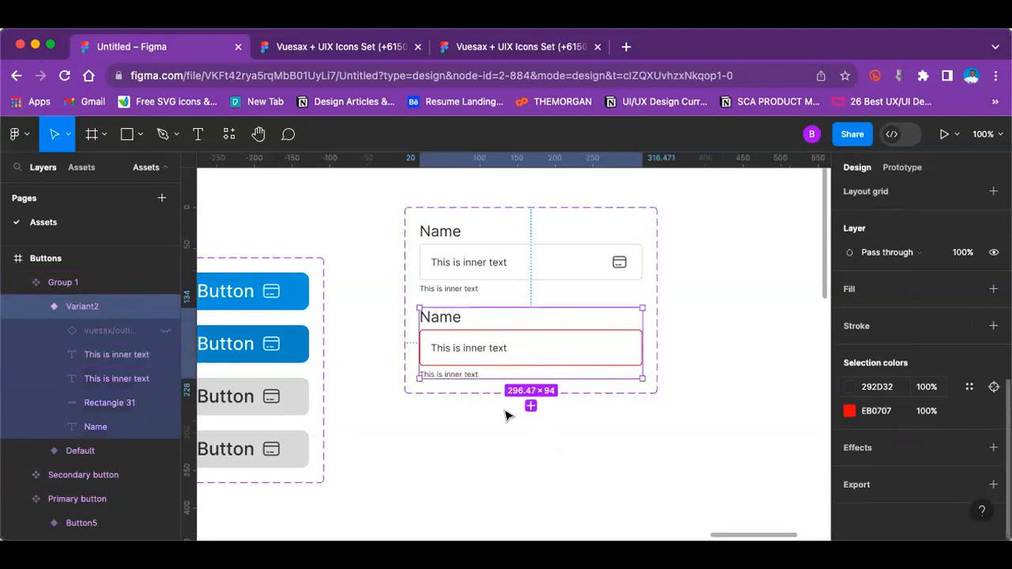
click(466, 373)
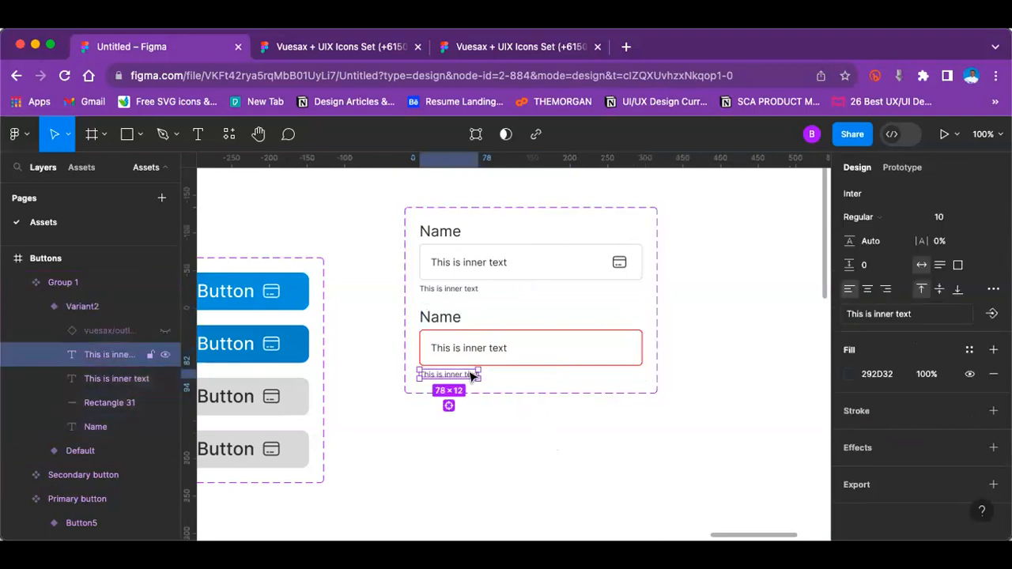
click(849, 374)
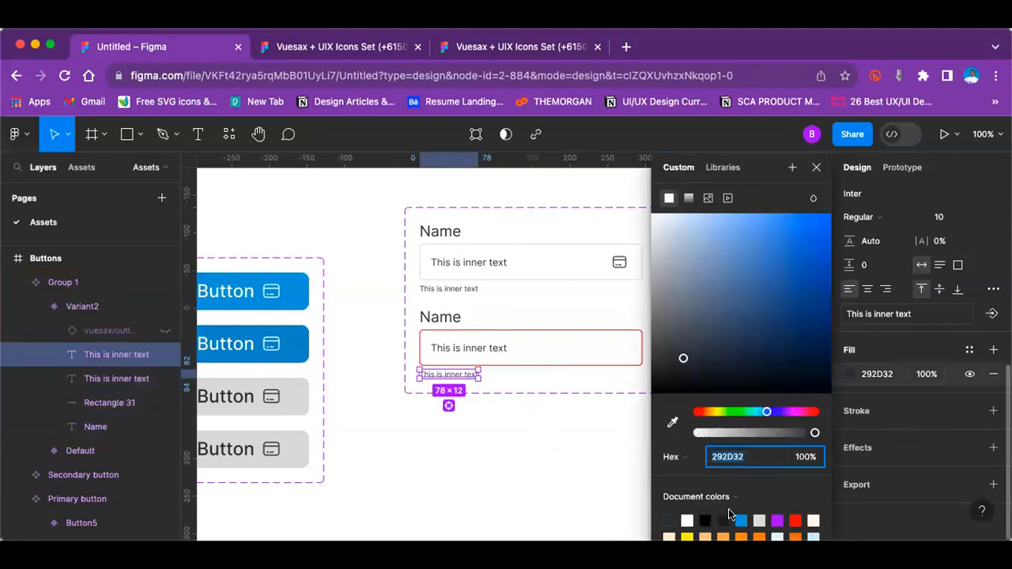
click(795, 519)
click(569, 479)
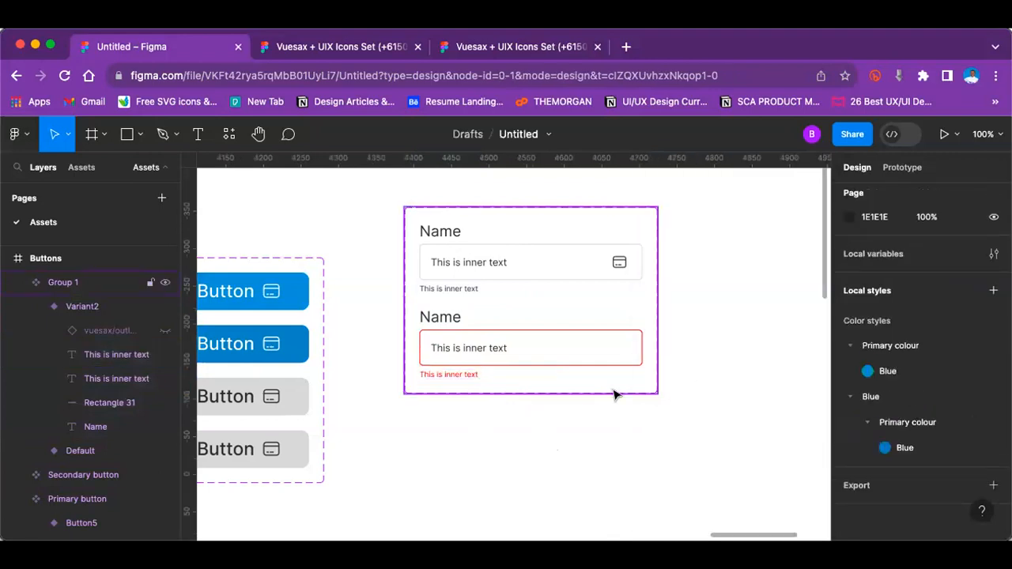
Step: Try a font size of 16 on the Name label in the default variant
click(460, 230)
double_click(457, 230)
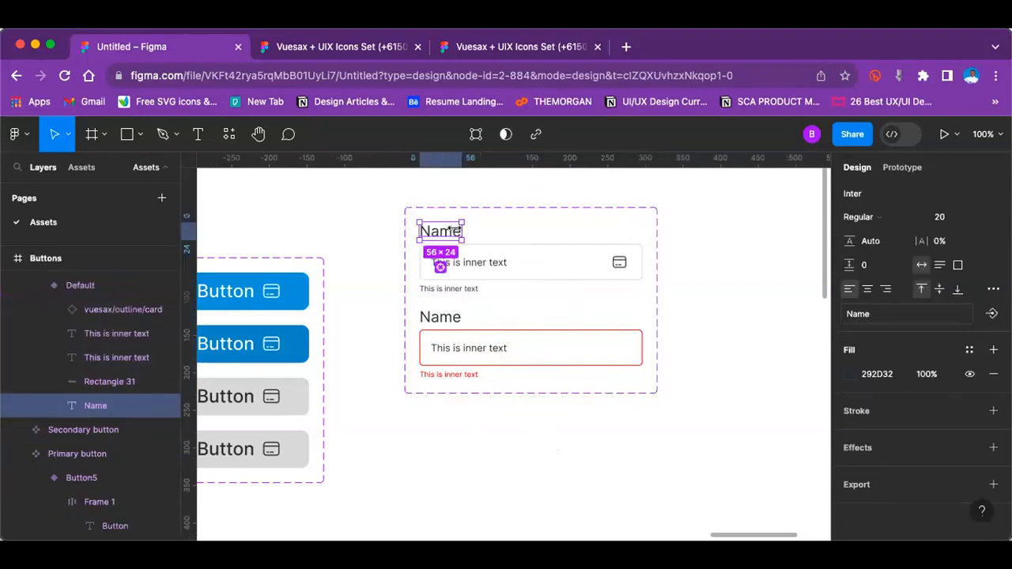
click(977, 217)
click(972, 199)
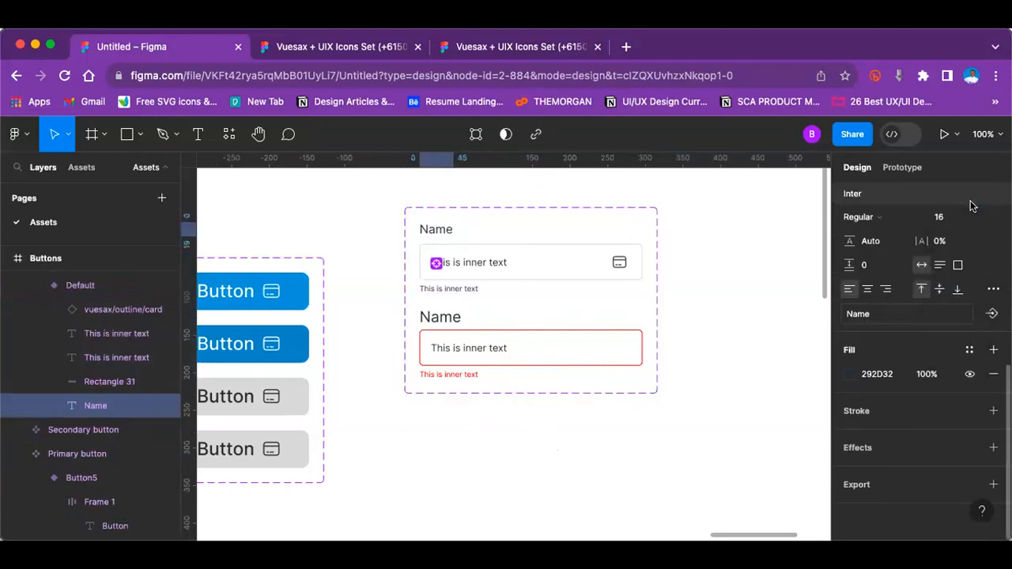
click(729, 282)
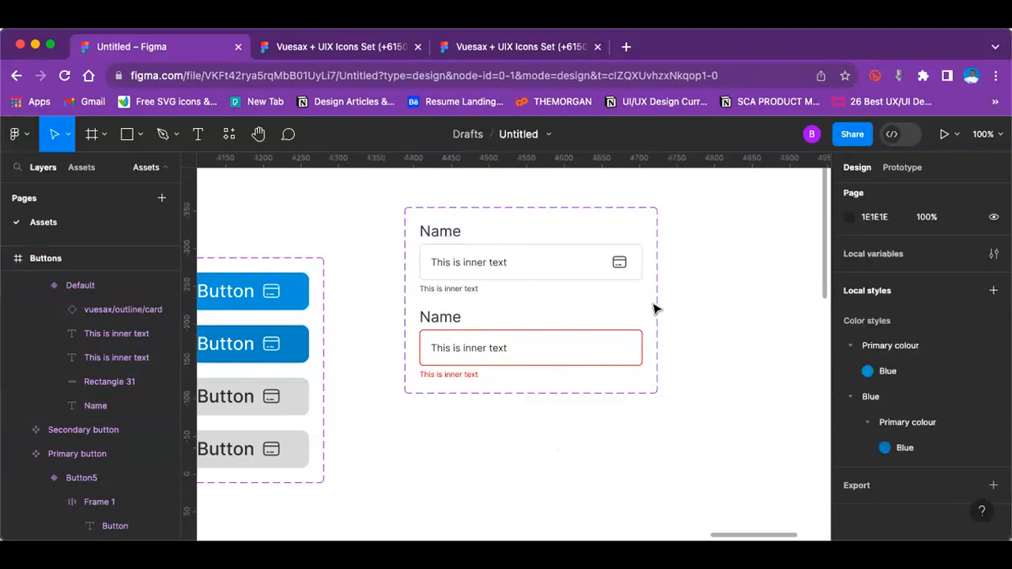
Step: Add a third variant of the input field component below the red one
click(443, 346)
click(444, 346)
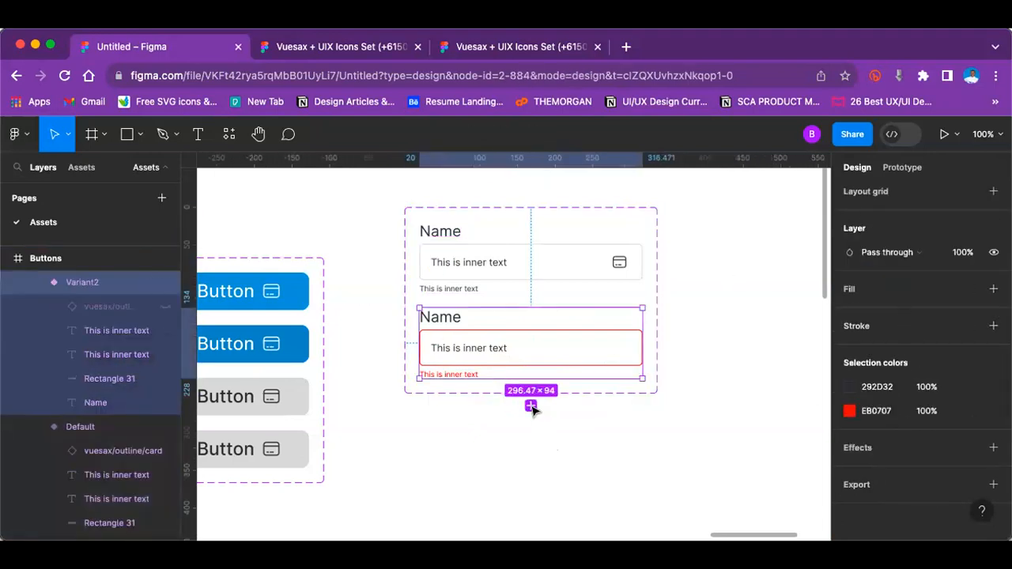
click(531, 406)
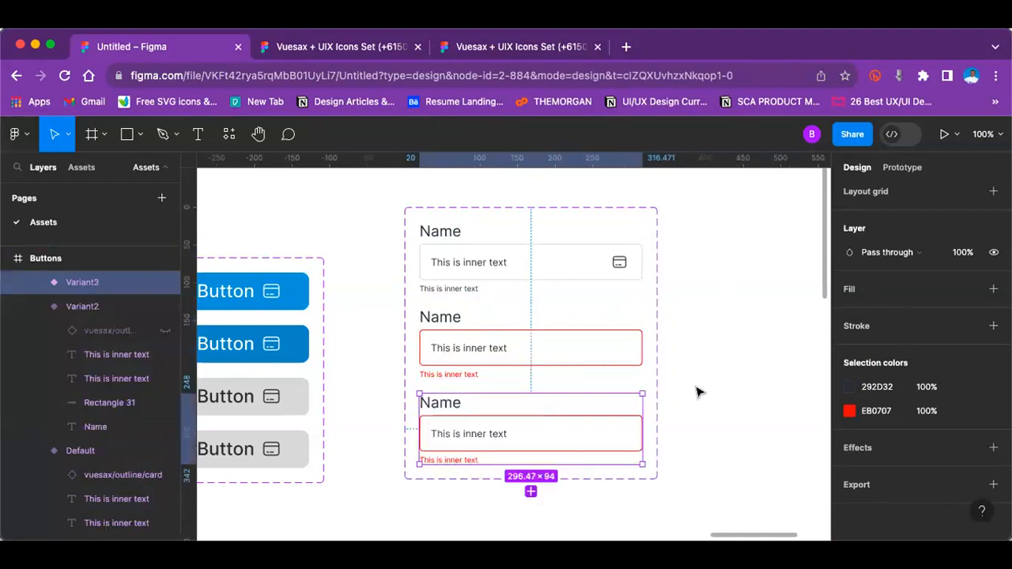
click(699, 391)
Step: Set the stroke of the input field's rectangle in the third variant to green 24FD11 at 90% opacity
scroll(510, 435, down, 1)
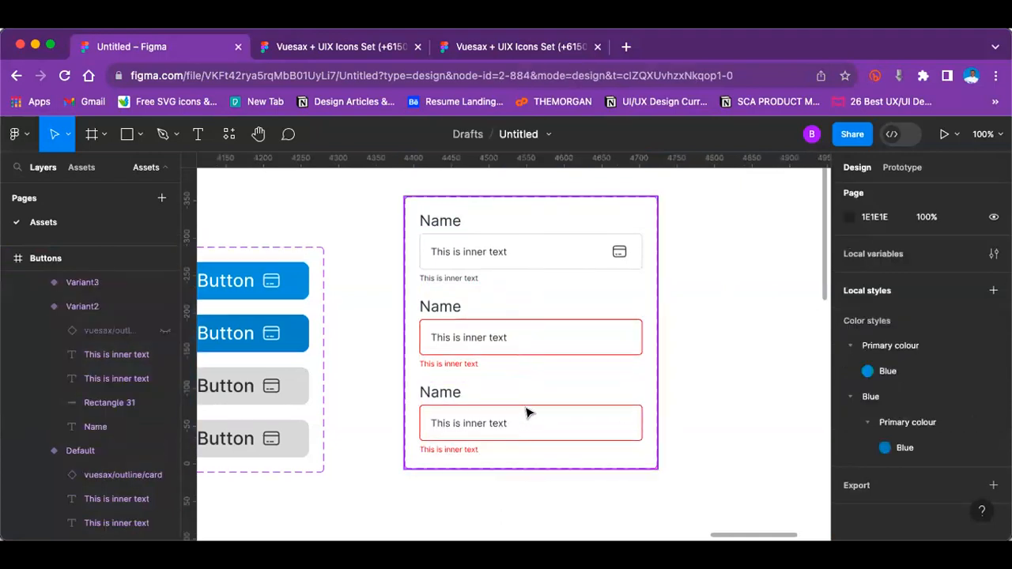
click(526, 411)
click(523, 407)
click(523, 408)
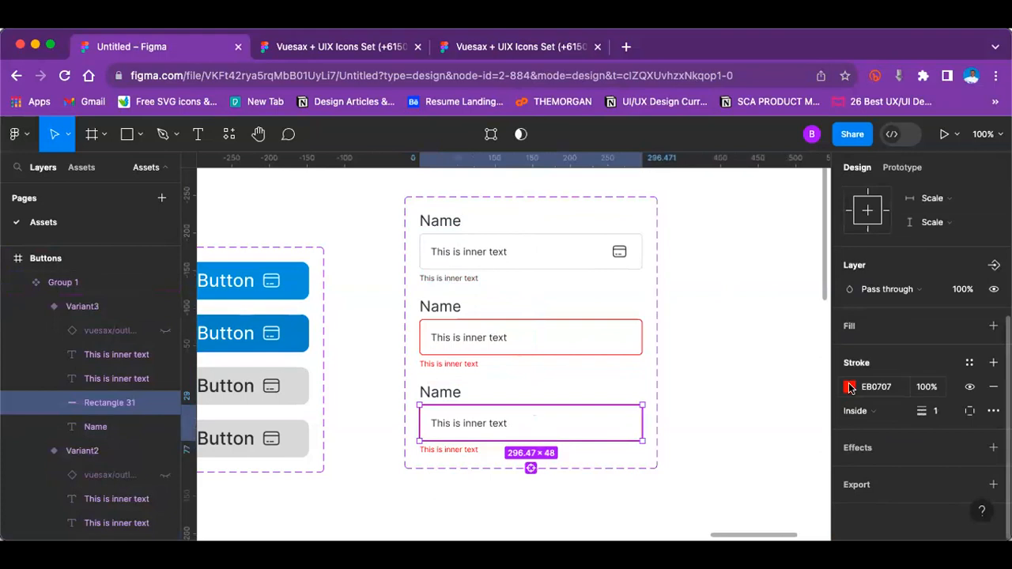
click(849, 386)
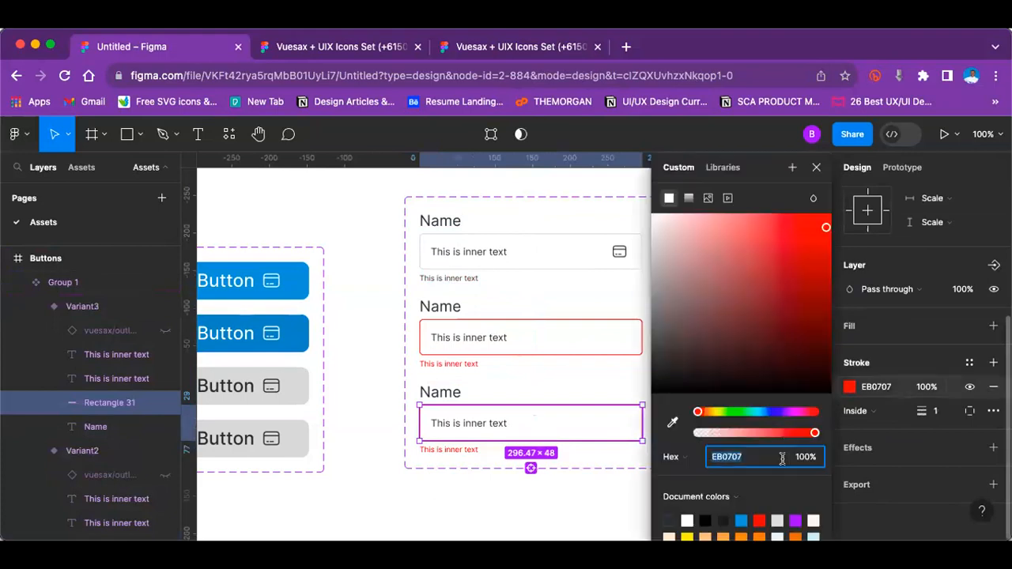
click(735, 412)
drag(813, 248, 804, 247)
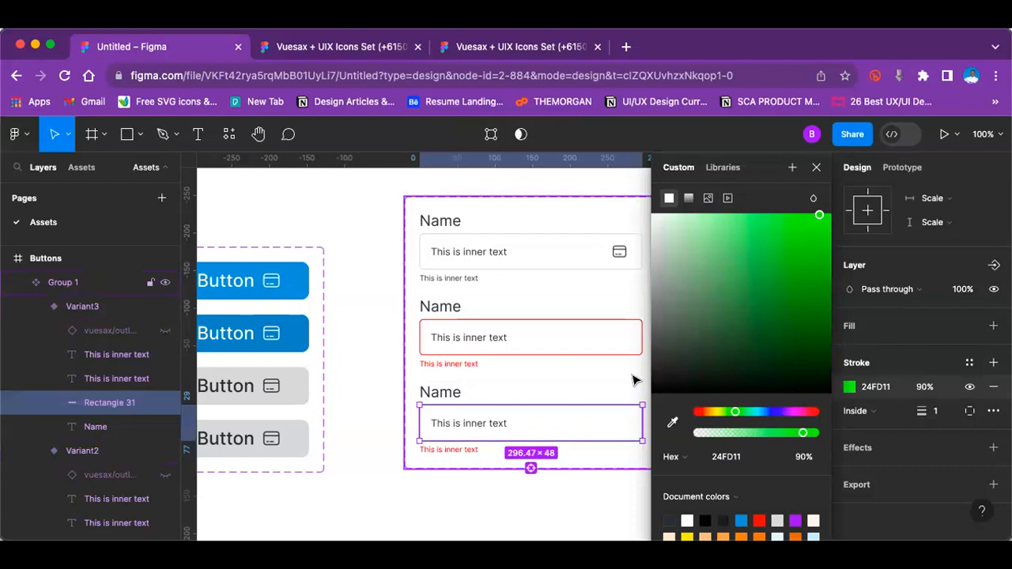
click(387, 312)
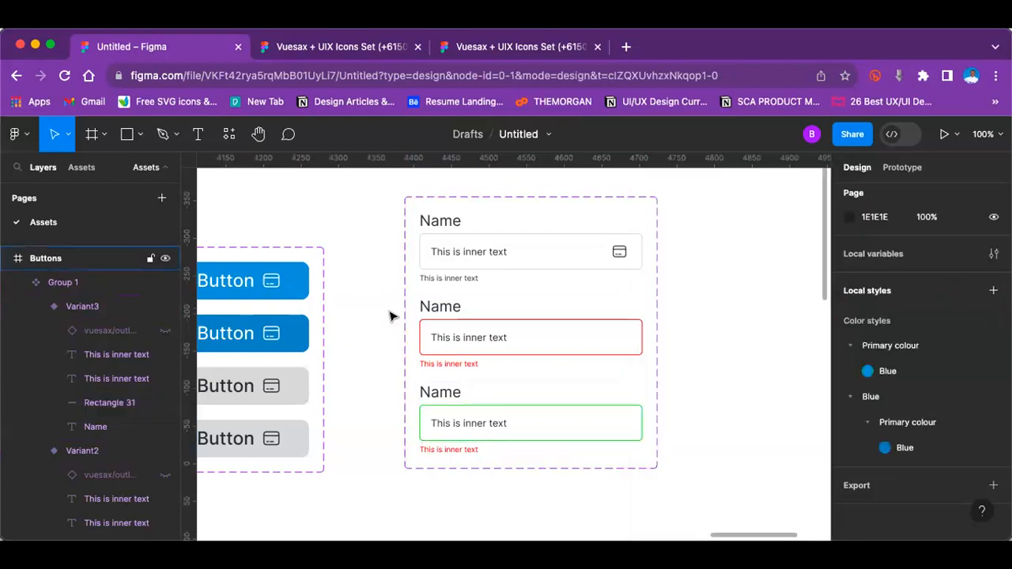
Step: Review the colour and Typography frames and inspect the full options for creating a text style from the bold first Heading - 1
key(minus)
scroll(264, 334, left, 15)
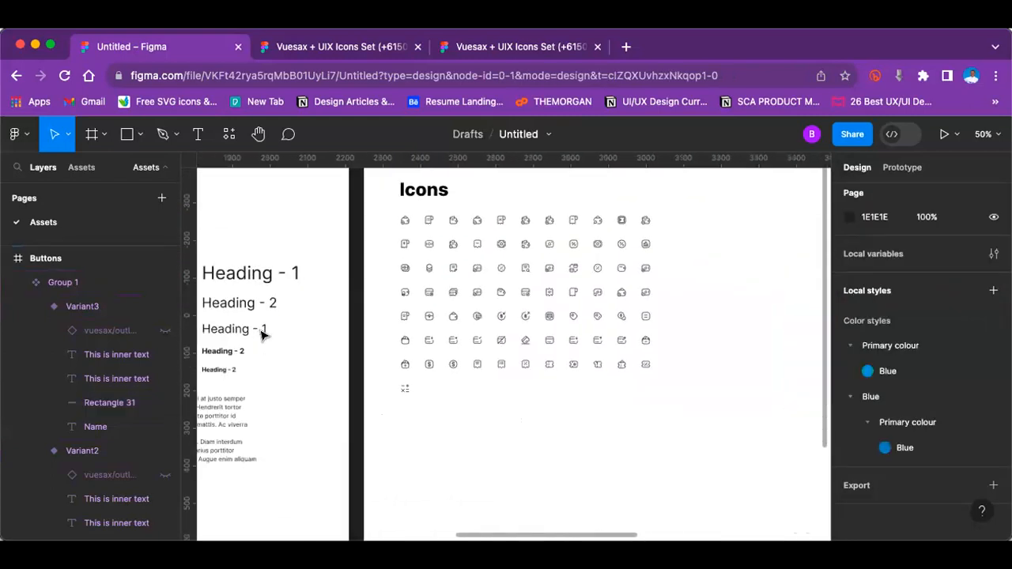
scroll(264, 335, left, 10)
scroll(264, 334, down, 2)
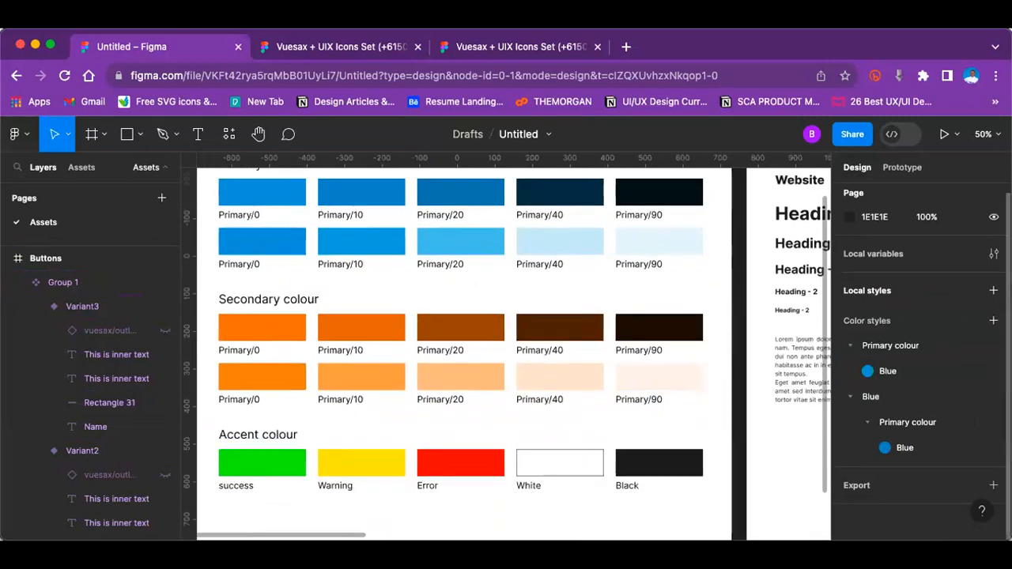
scroll(553, 389, right, 15)
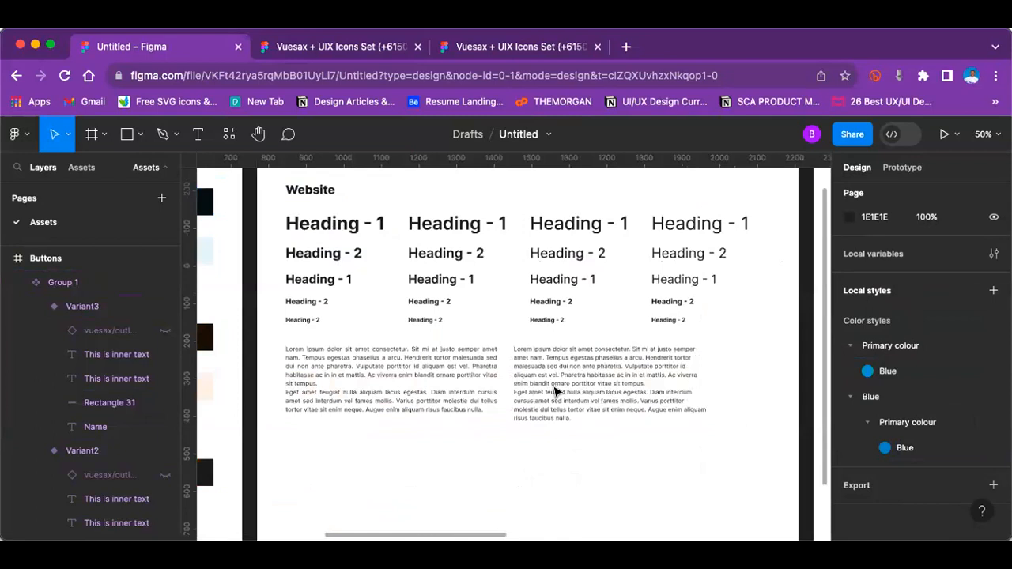
scroll(556, 392, up, 1)
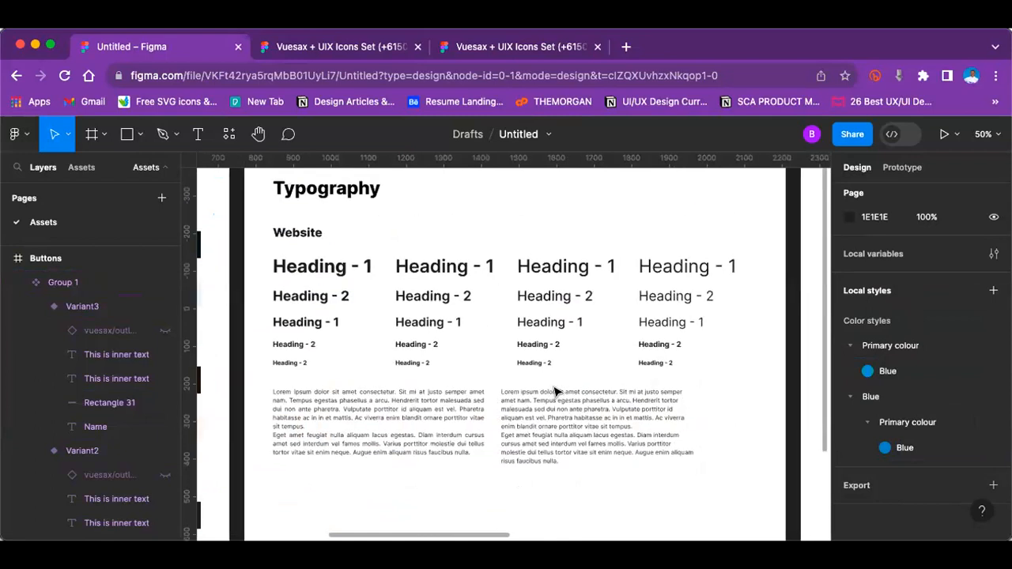
click(363, 266)
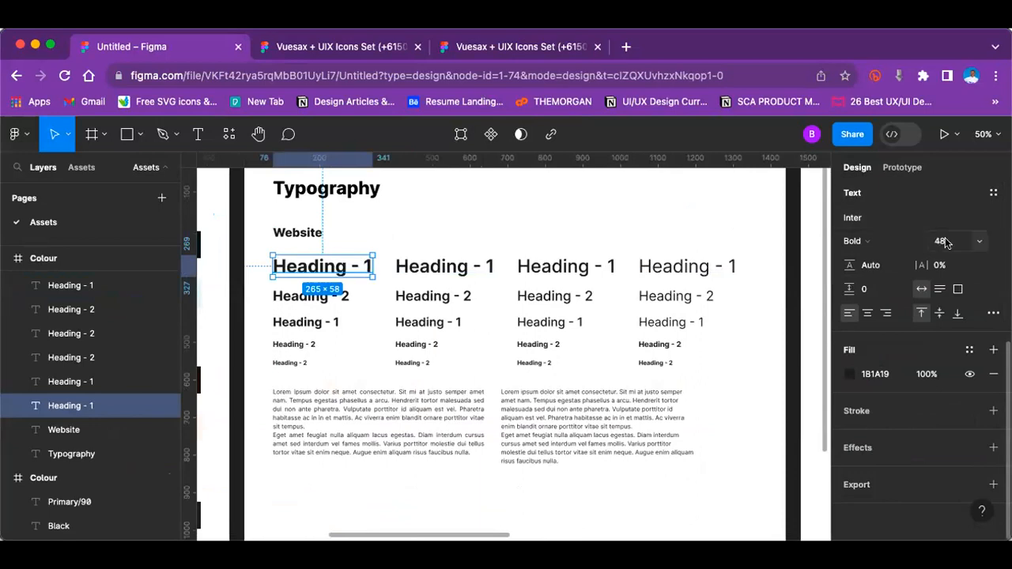
click(992, 193)
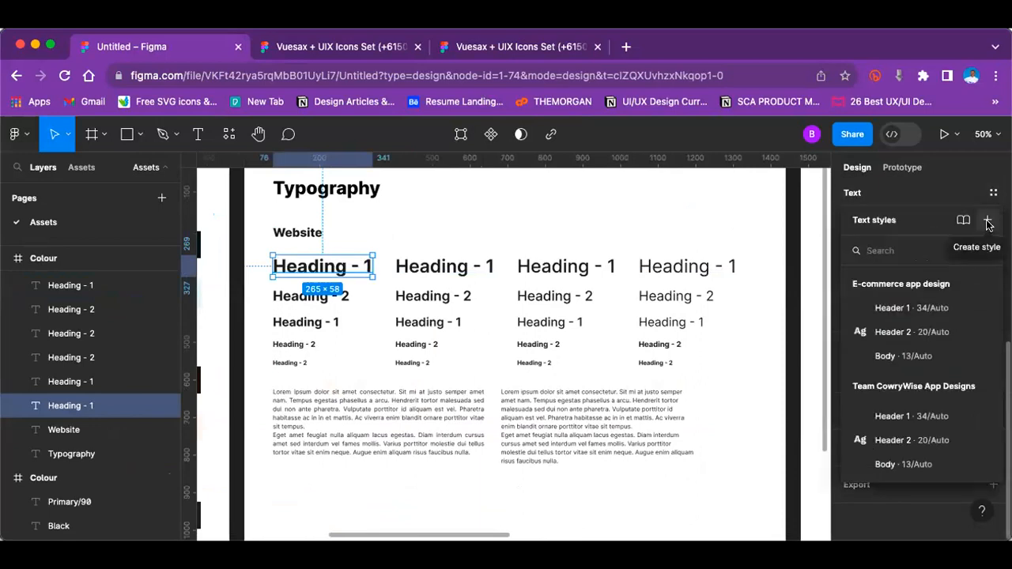
click(985, 222)
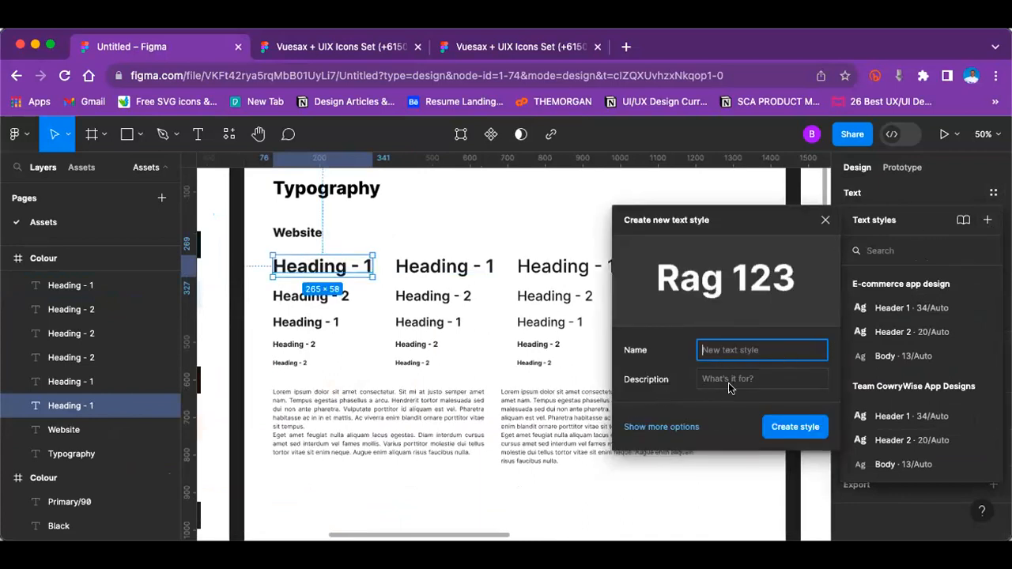
click(693, 427)
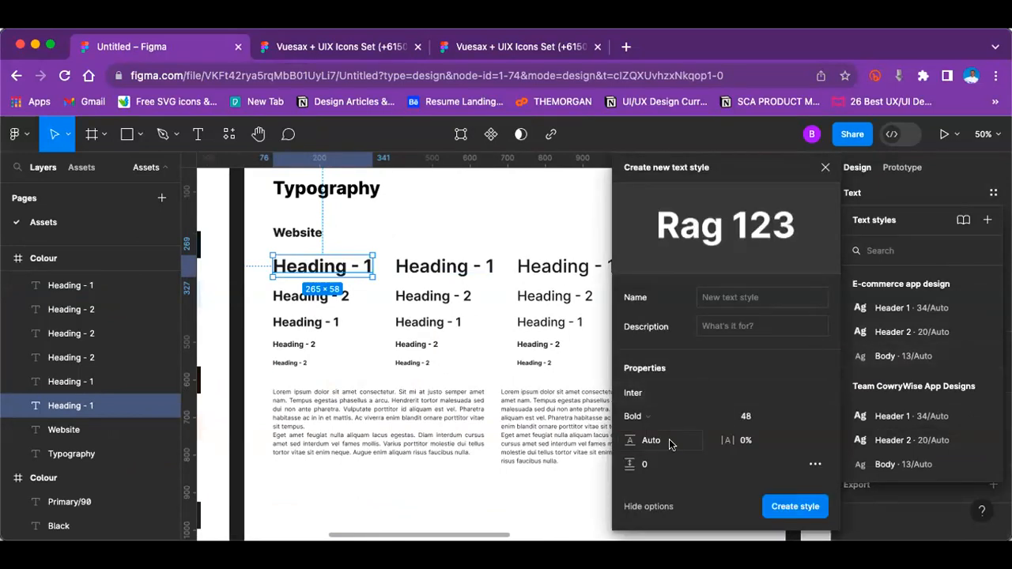
click(824, 167)
click(722, 356)
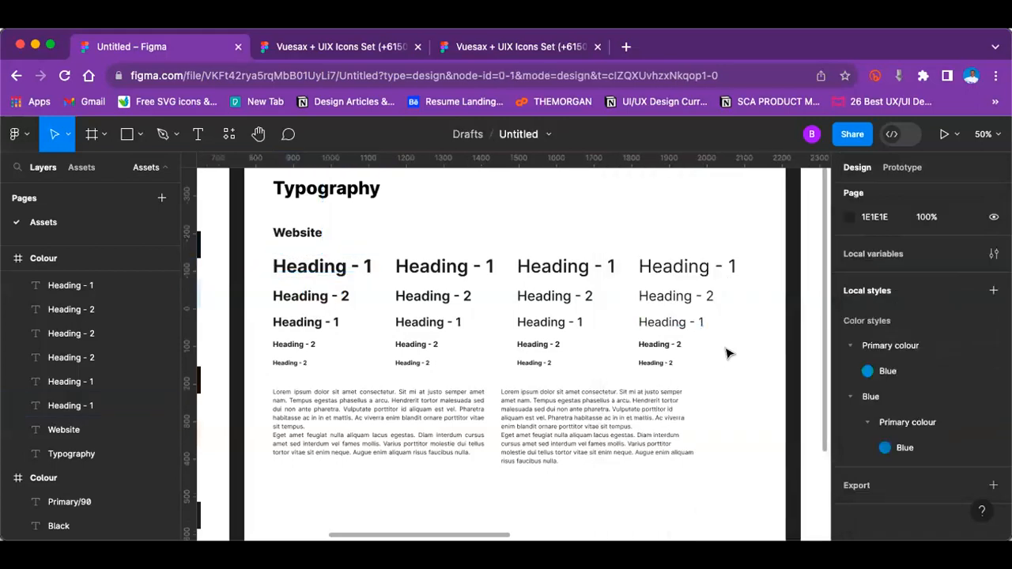
scroll(728, 353, right, 5)
scroll(728, 354, right, 15)
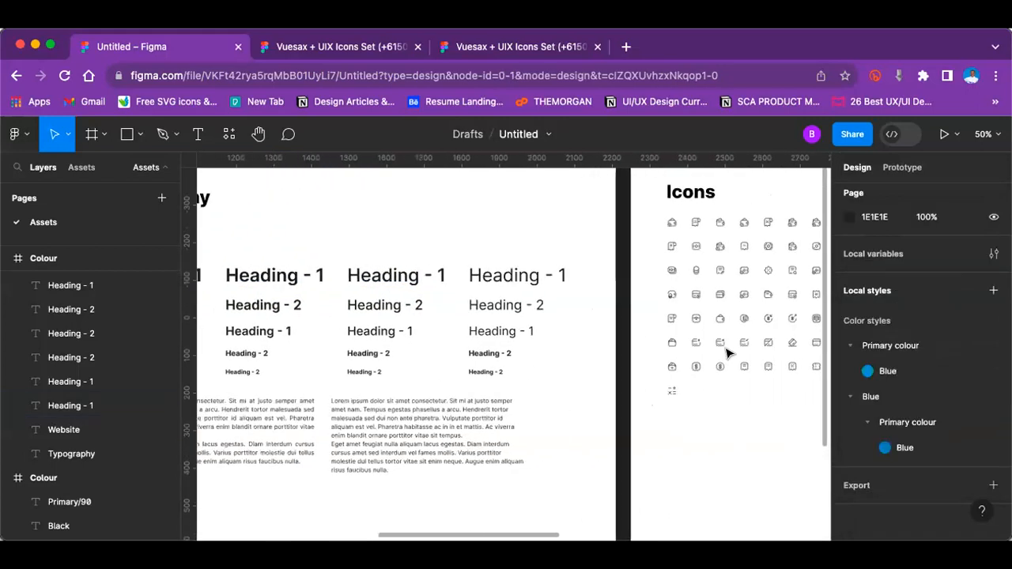
key(super+plus)
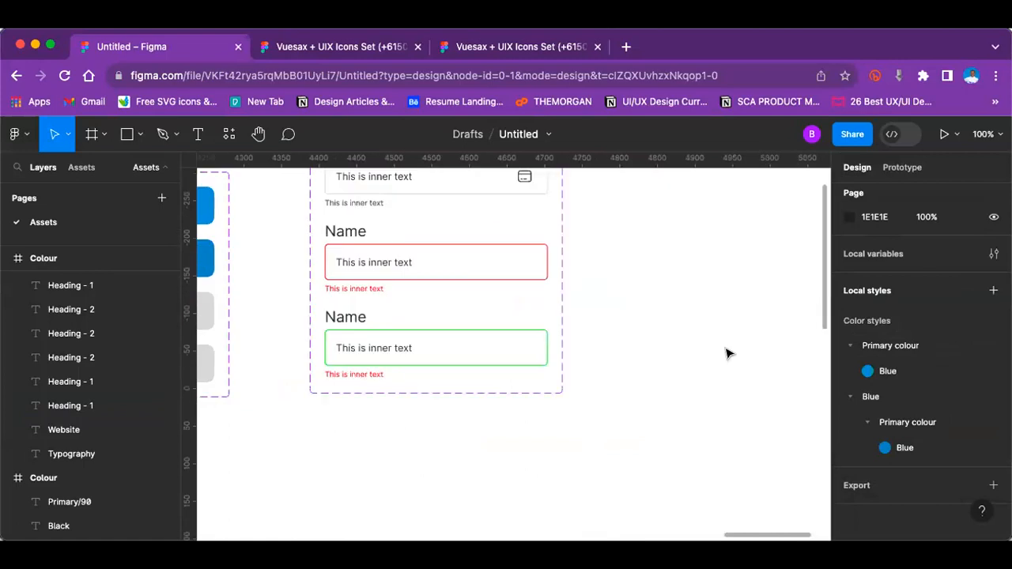
scroll(728, 354, left, 3)
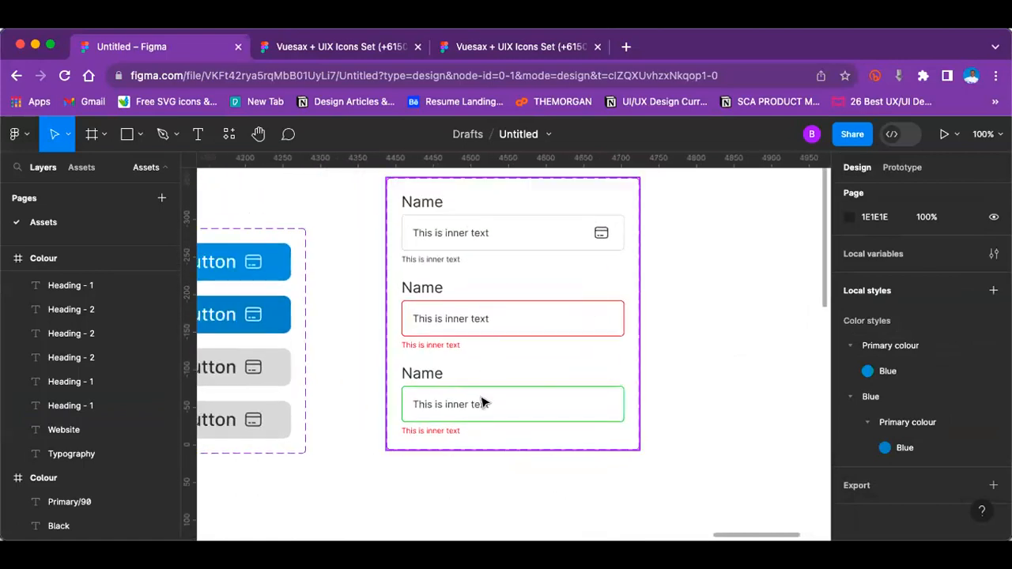
click(434, 431)
double_click(434, 431)
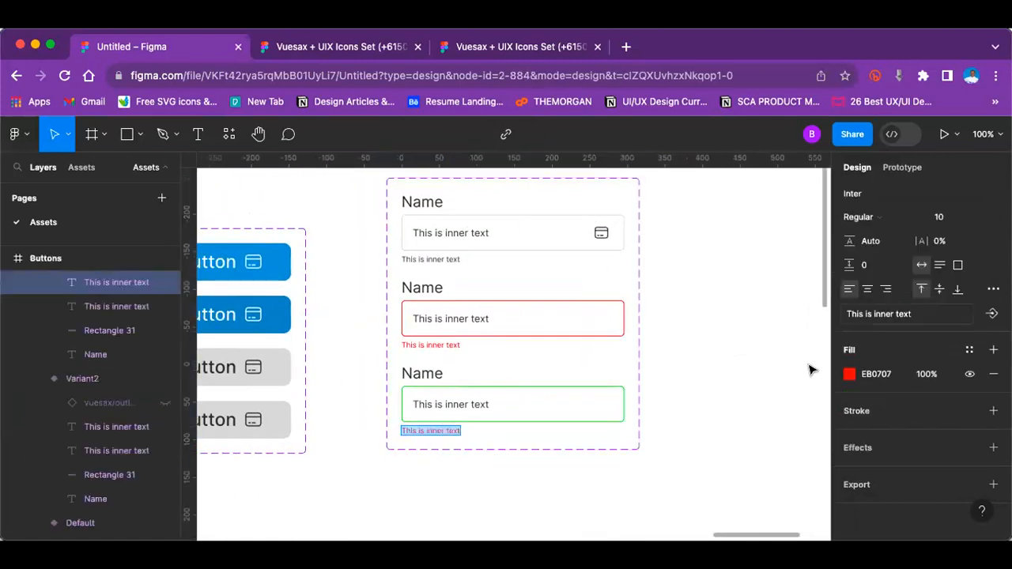
click(966, 350)
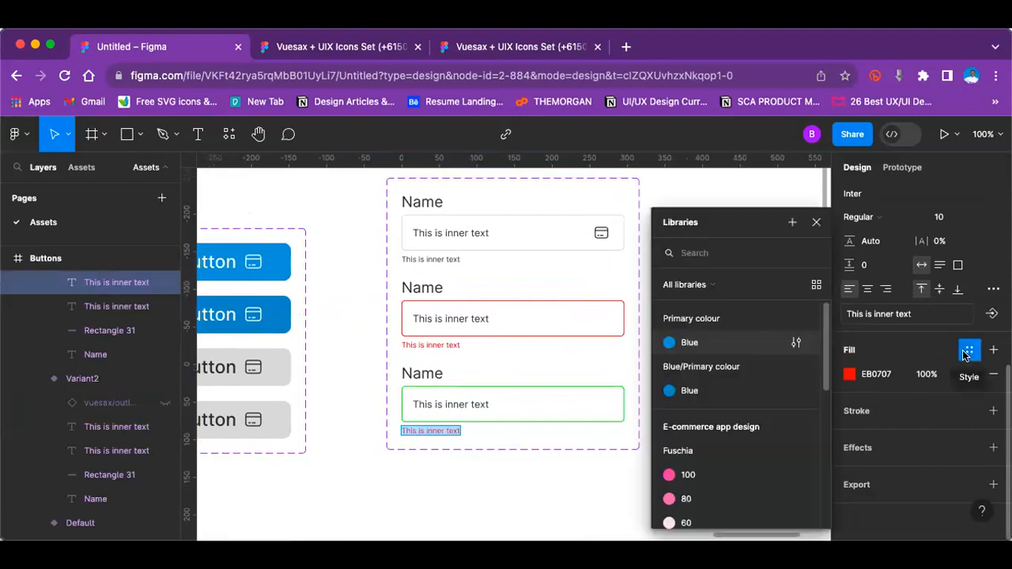
click(849, 374)
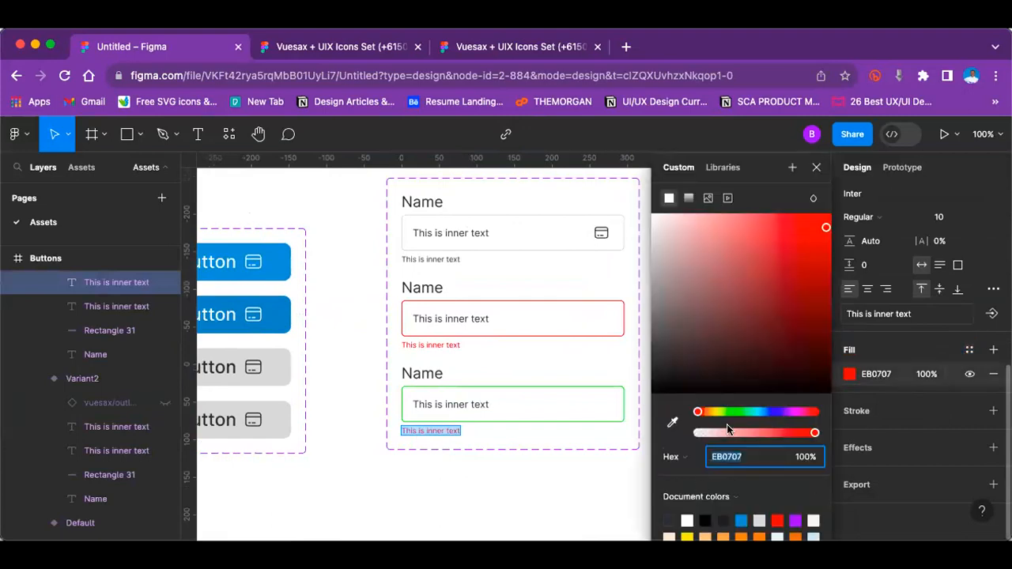
key(Escape)
Step: Set the fill of the small helper text under the third variant's input field to green 24FD11, matching the field's stroke
click(587, 390)
click(880, 413)
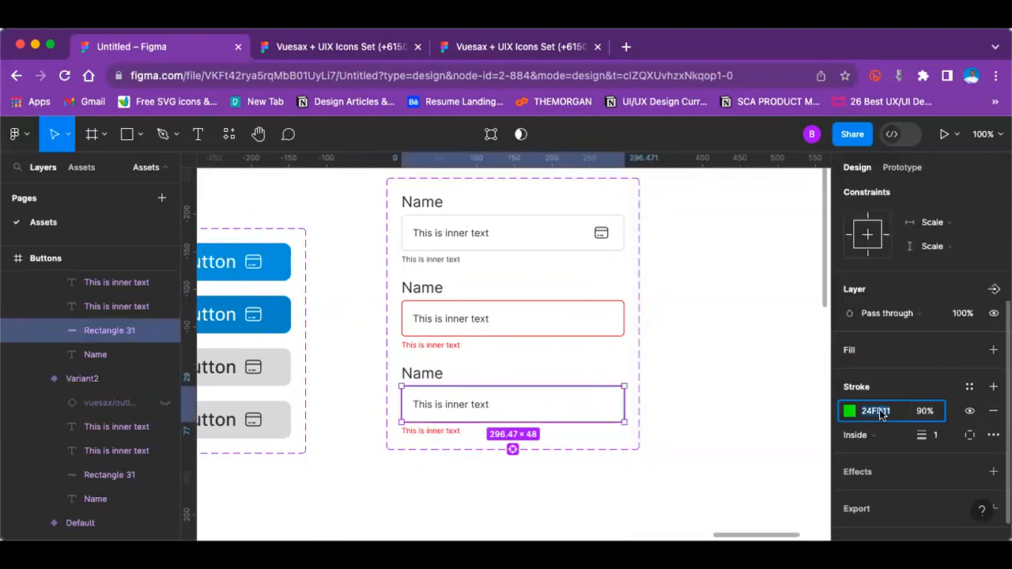
click(434, 431)
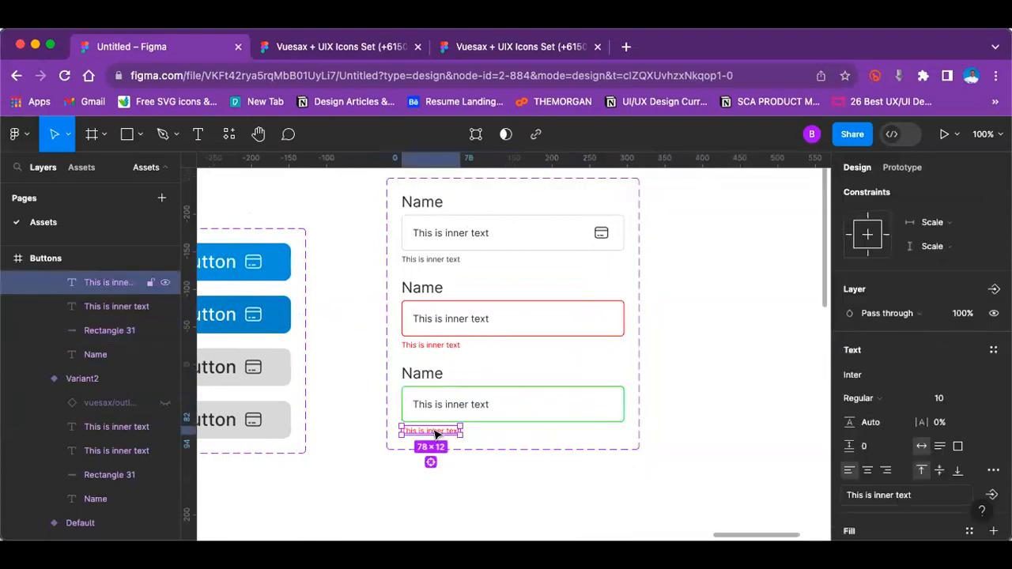
scroll(919, 433, down, 3)
click(880, 372)
text(24FD11)
key(Return)
click(743, 373)
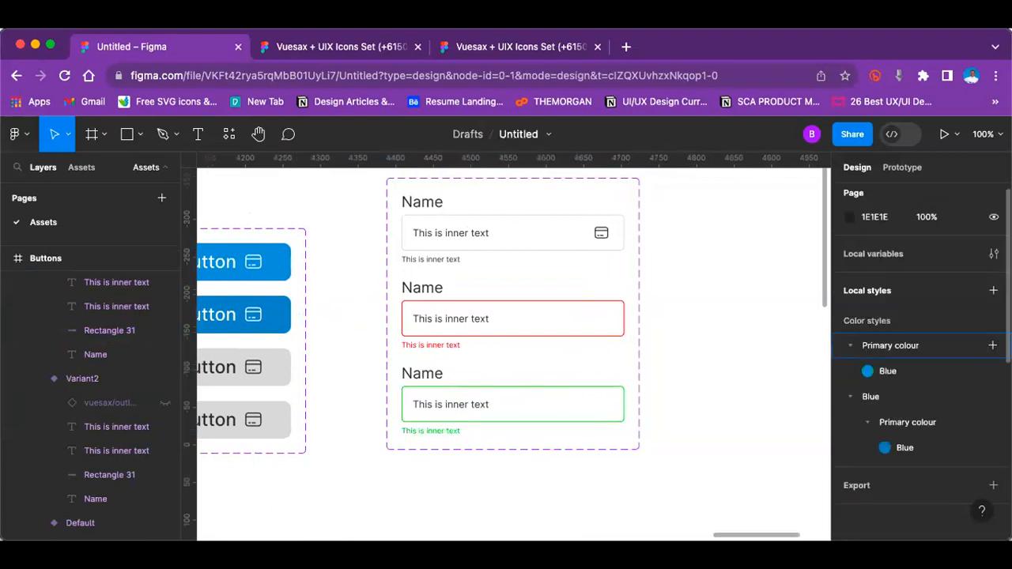
Step: Try showing the hidden card icon in the green third variant of the input field
scroll(518, 336, up, 5)
scroll(517, 341, down, 2)
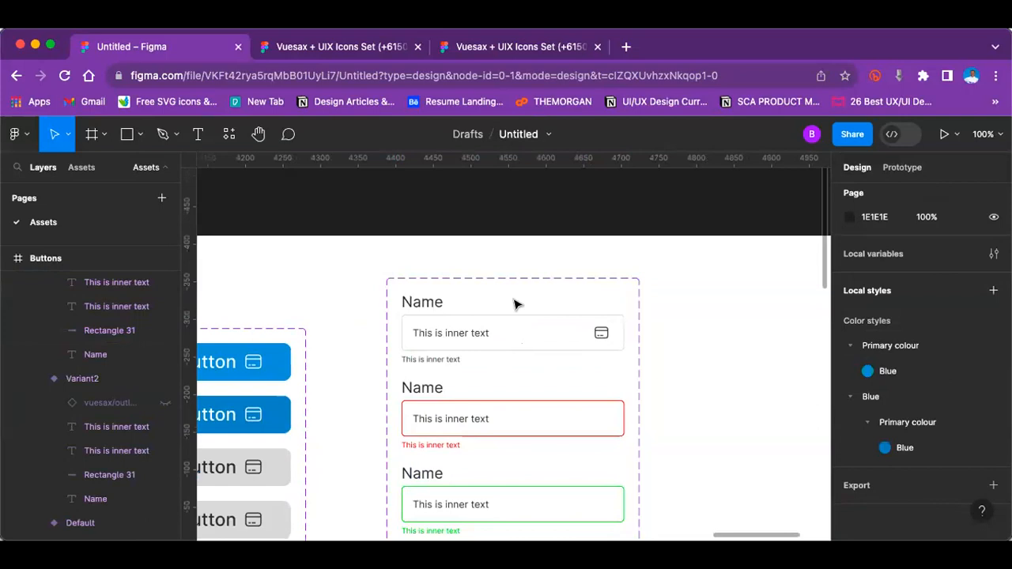
scroll(617, 407, down, 7)
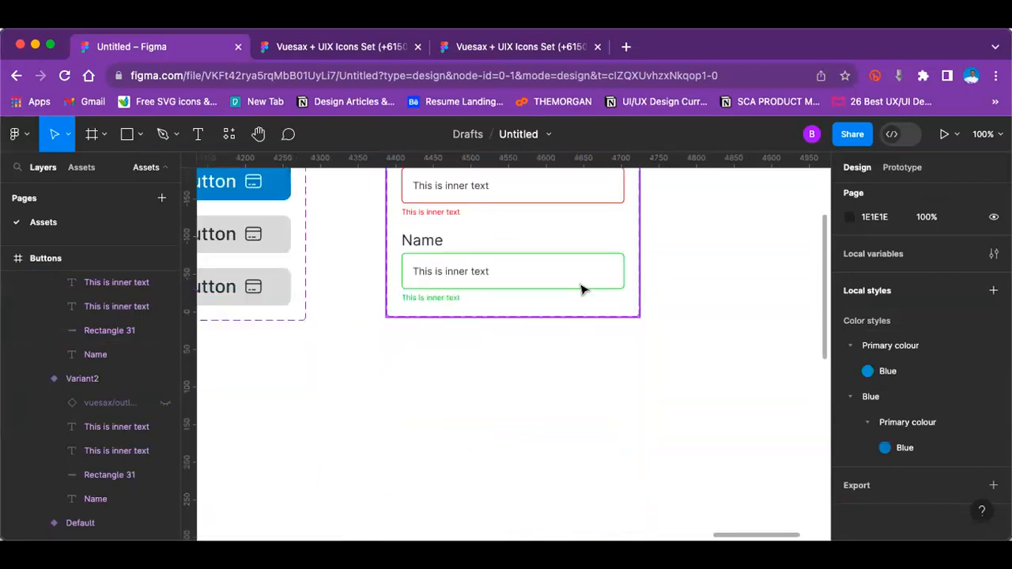
click(583, 289)
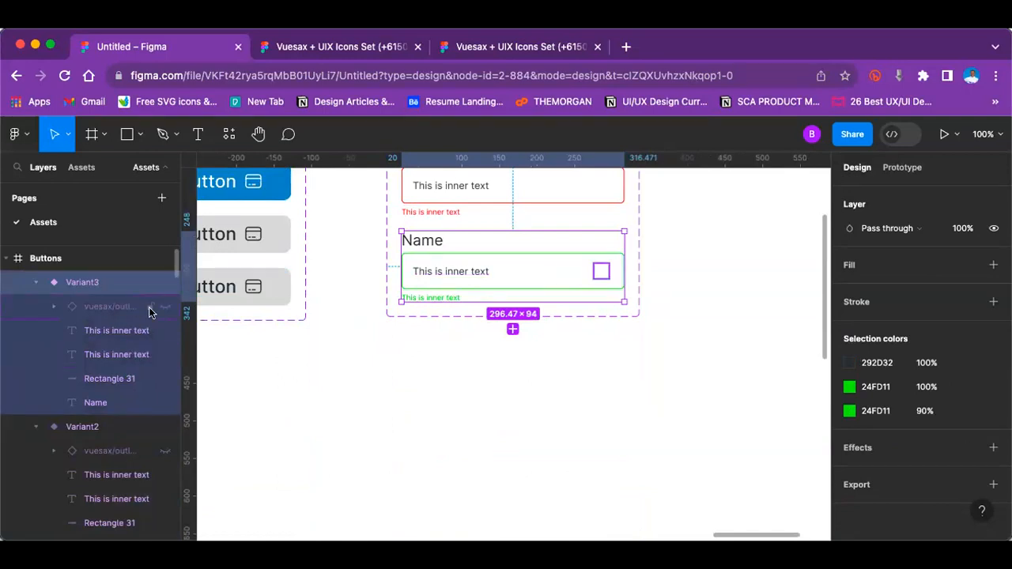
click(163, 307)
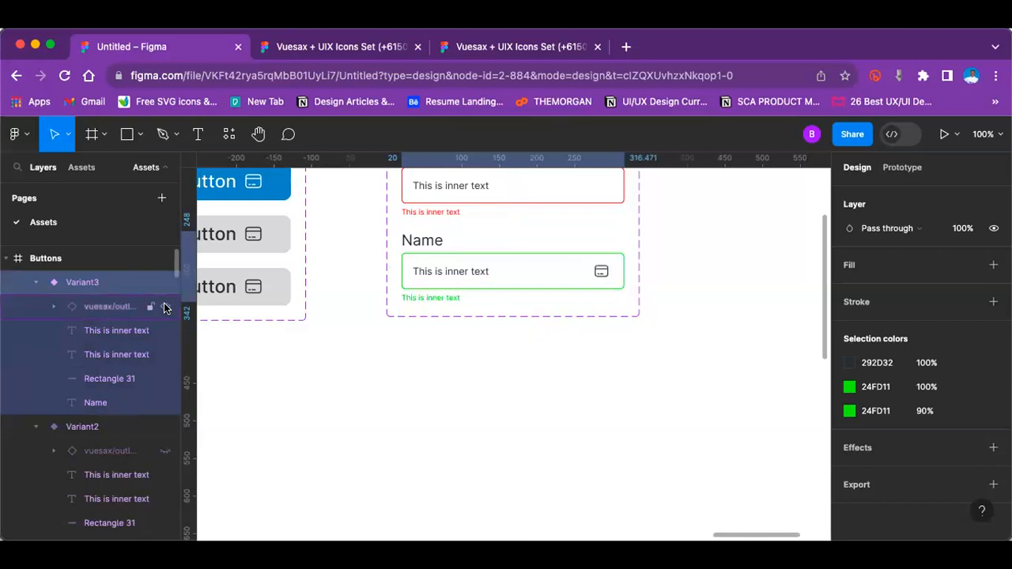
Step: Add a fourth variant of the input field component below the green one
click(515, 320)
scroll(533, 445, up, 3)
click(513, 417)
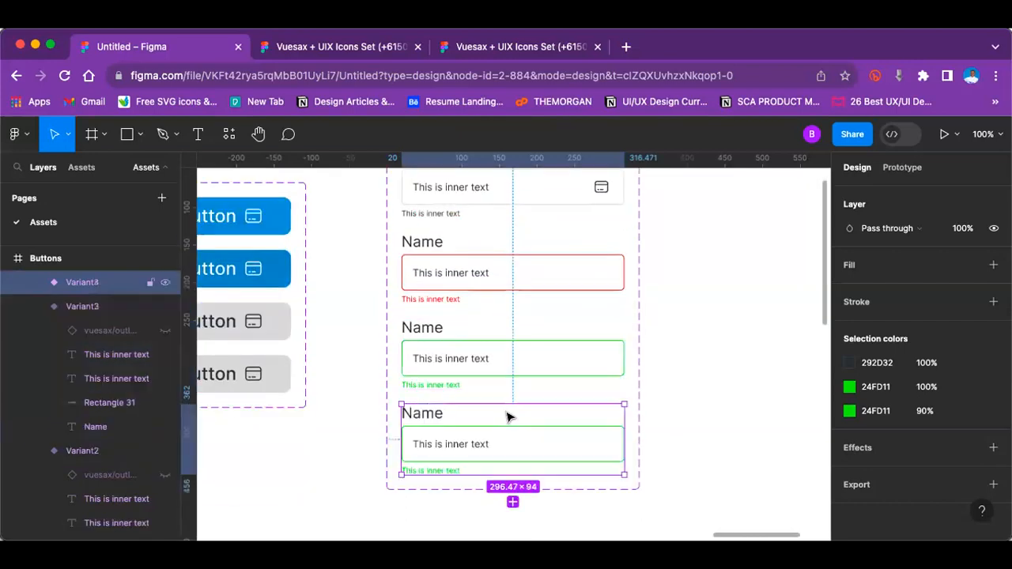
click(678, 369)
Step: Examine the four input field variants up close and within the whole Buttons frame
scroll(490, 401, up, 5)
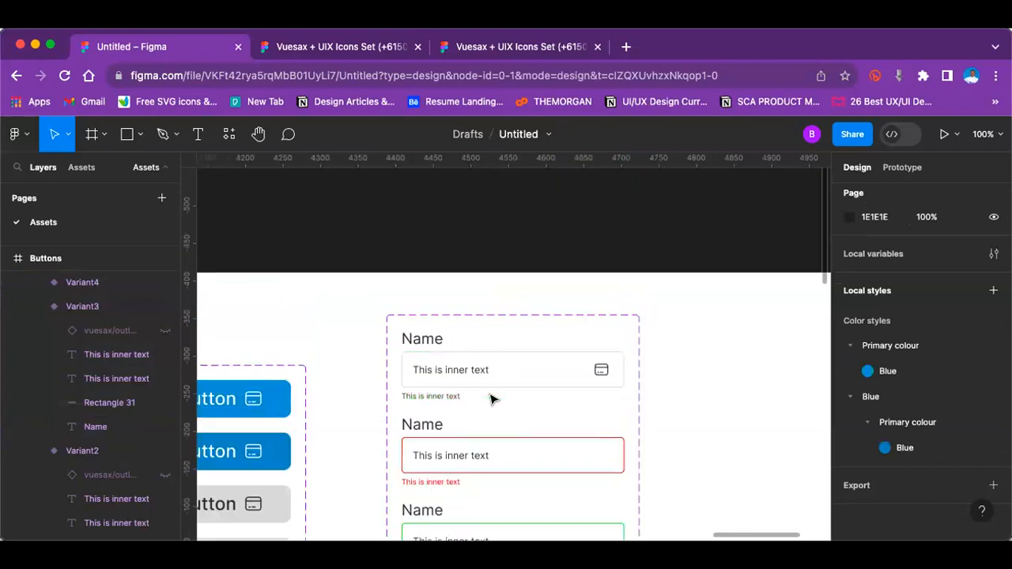
key(minus)
scroll(490, 399, down, 1)
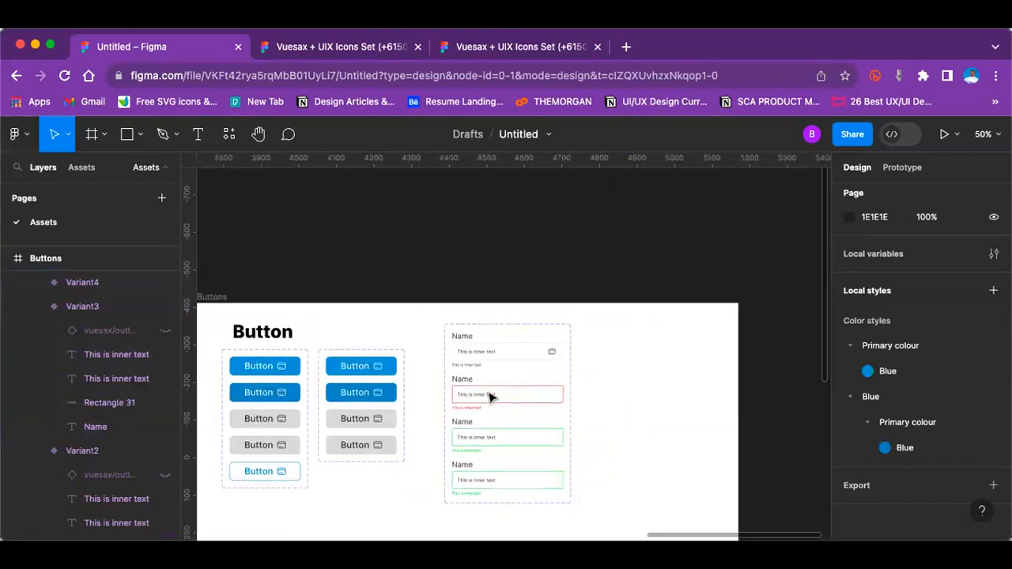
key(plus)
scroll(490, 398, down, 2)
scroll(490, 397, down, 2)
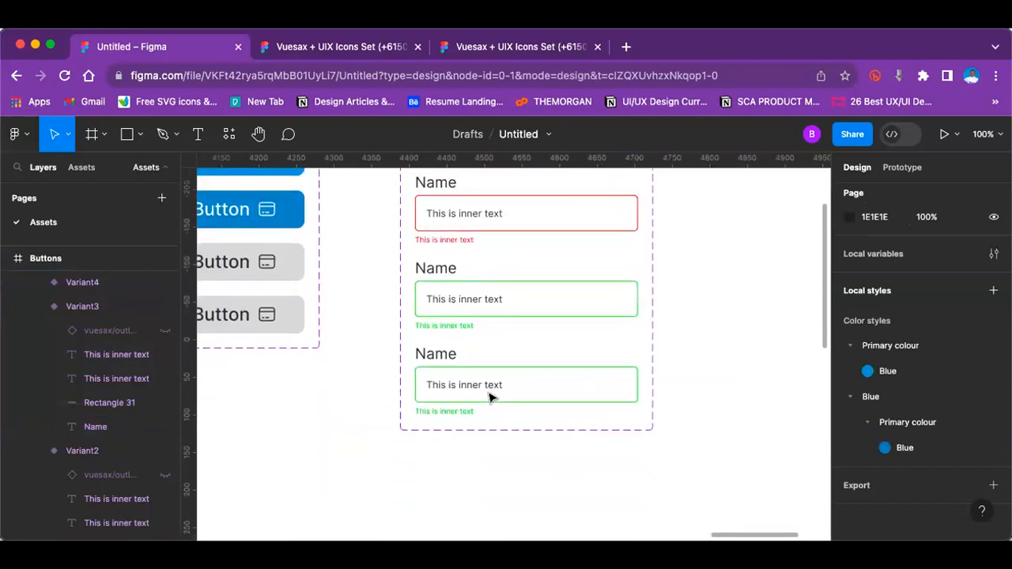
key(minus)
key(minus)
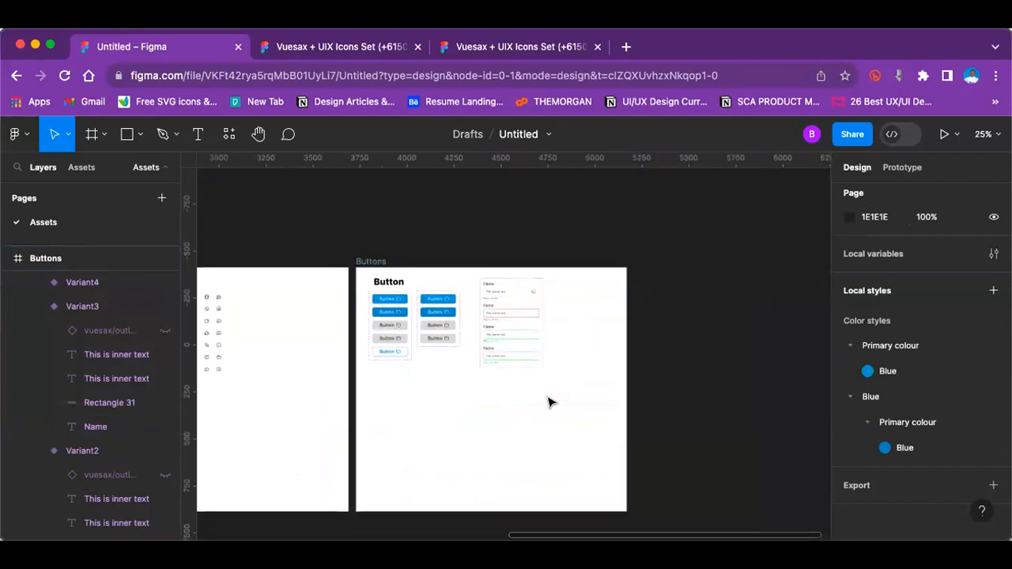
key(plus)
key(minus)
click(598, 433)
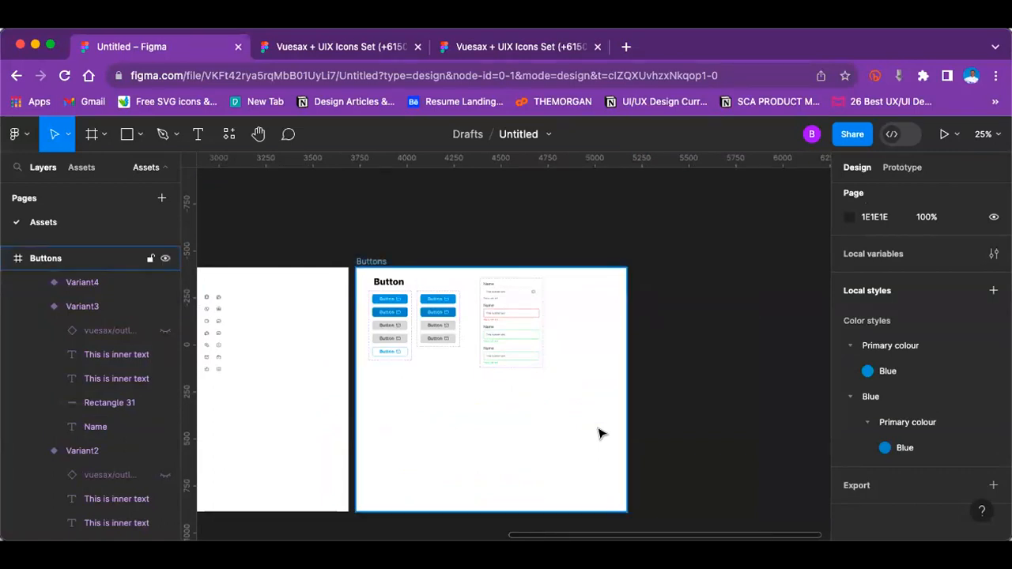
key(plus)
key(plus)
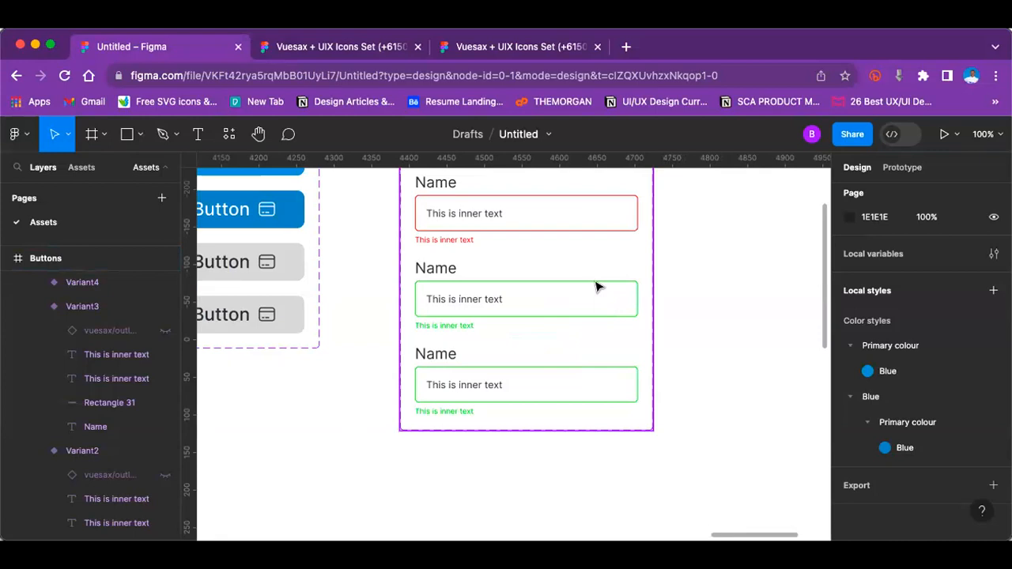
Step: Browse the outline icons available as a swap for the card icon in the default input field variant
scroll(552, 287, up, 1)
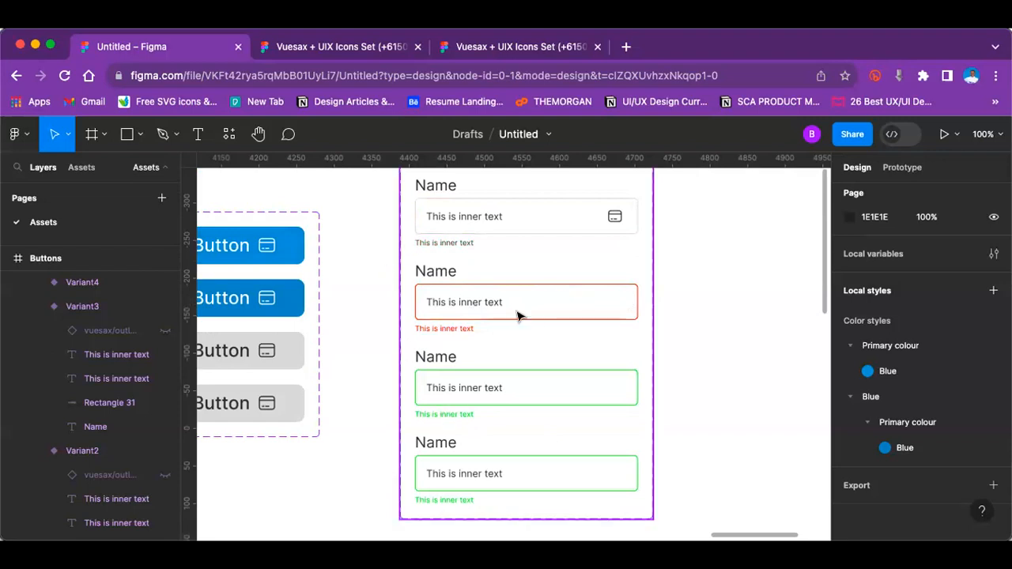
click(613, 216)
click(614, 217)
click(610, 217)
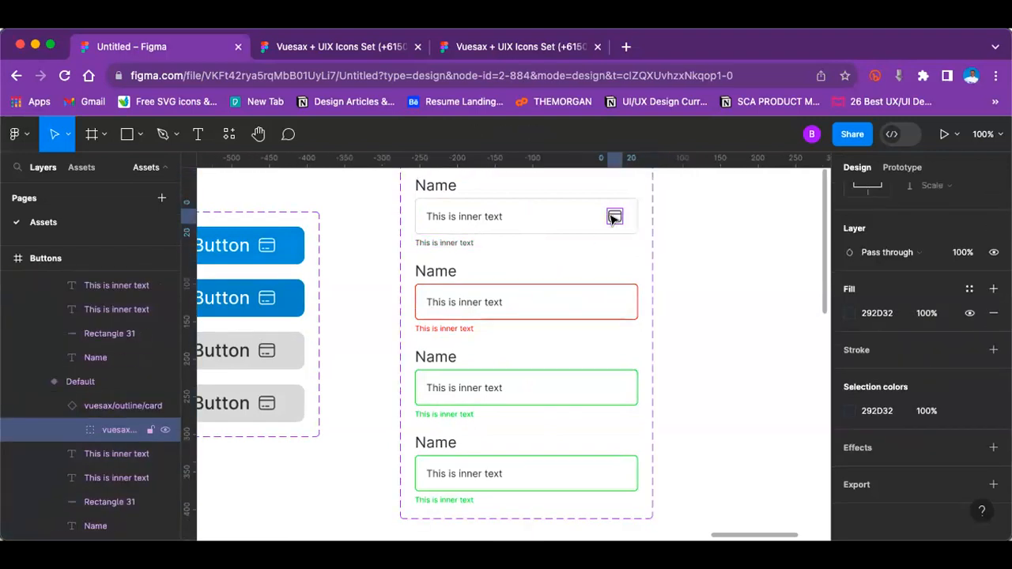
scroll(925, 332, up, 3)
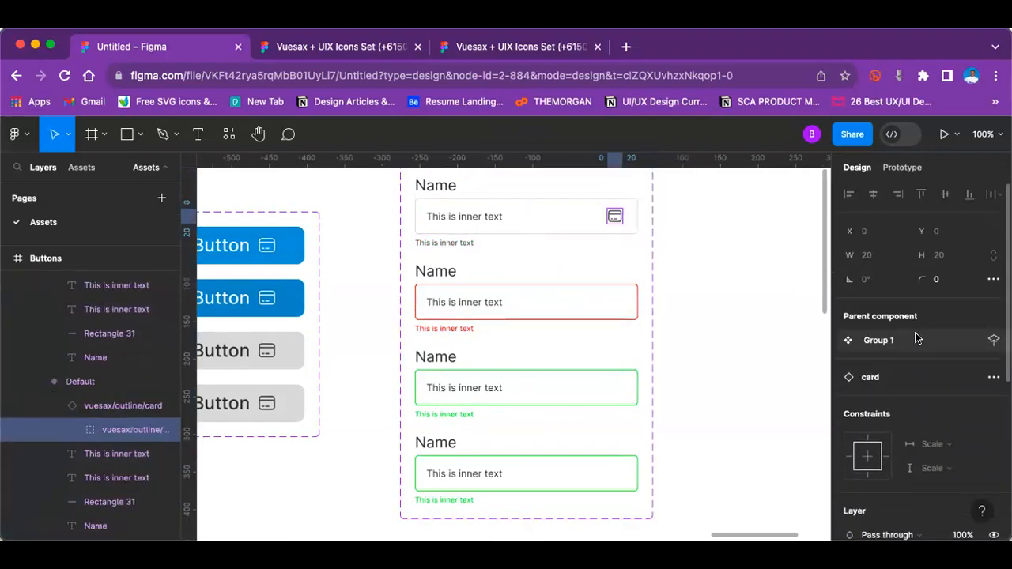
click(885, 373)
click(888, 421)
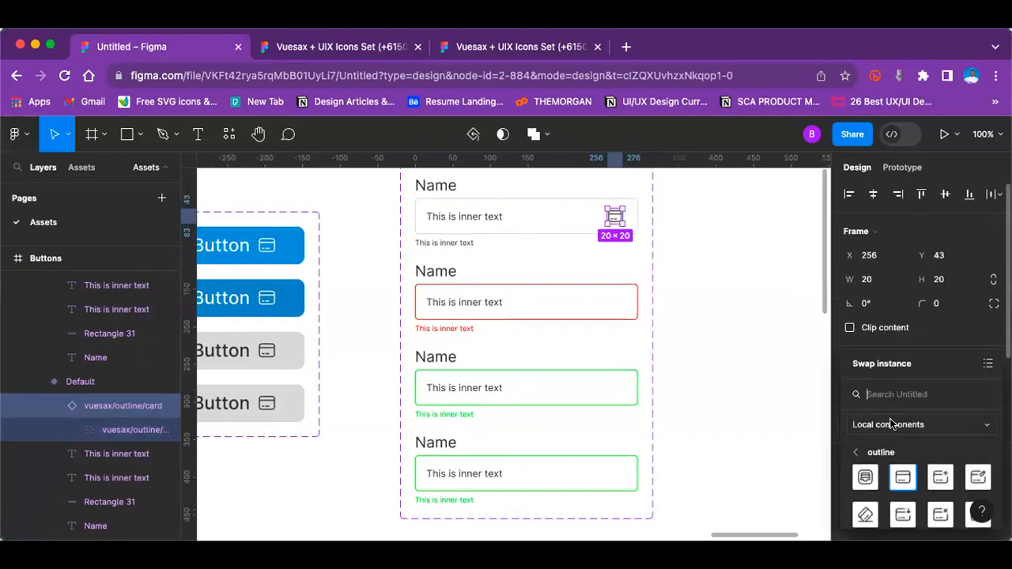
scroll(893, 474, down, 5)
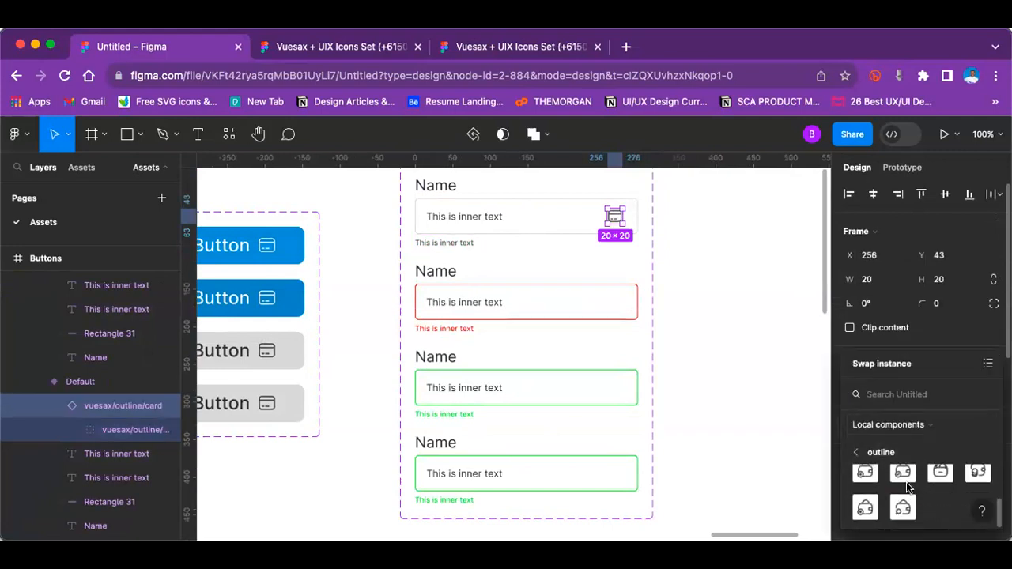
scroll(887, 482, up, 3)
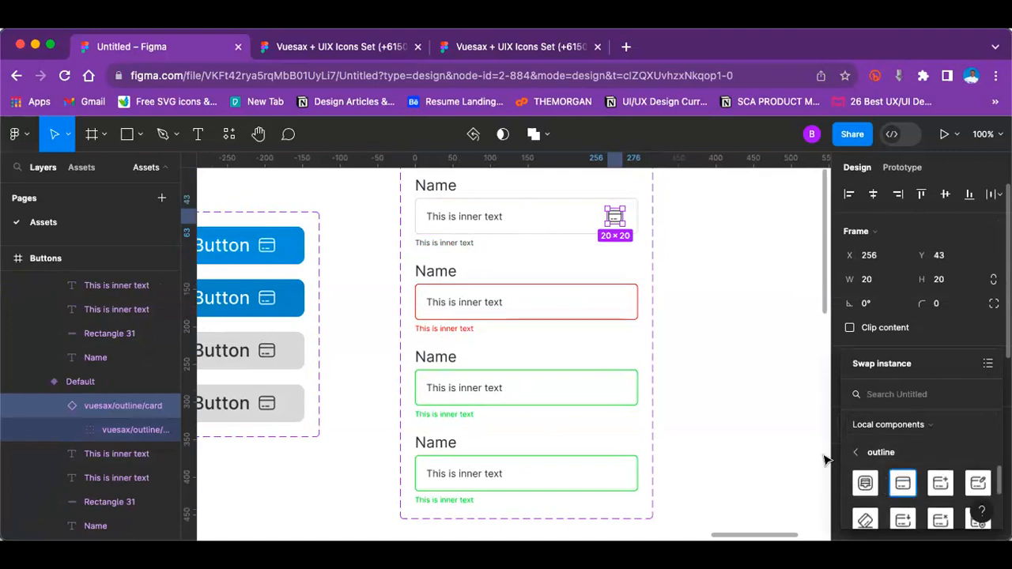
click(734, 295)
Step: Review the button and input field components, ending with an overview of the Colour, Typography, Icons and Buttons frames
key(minus)
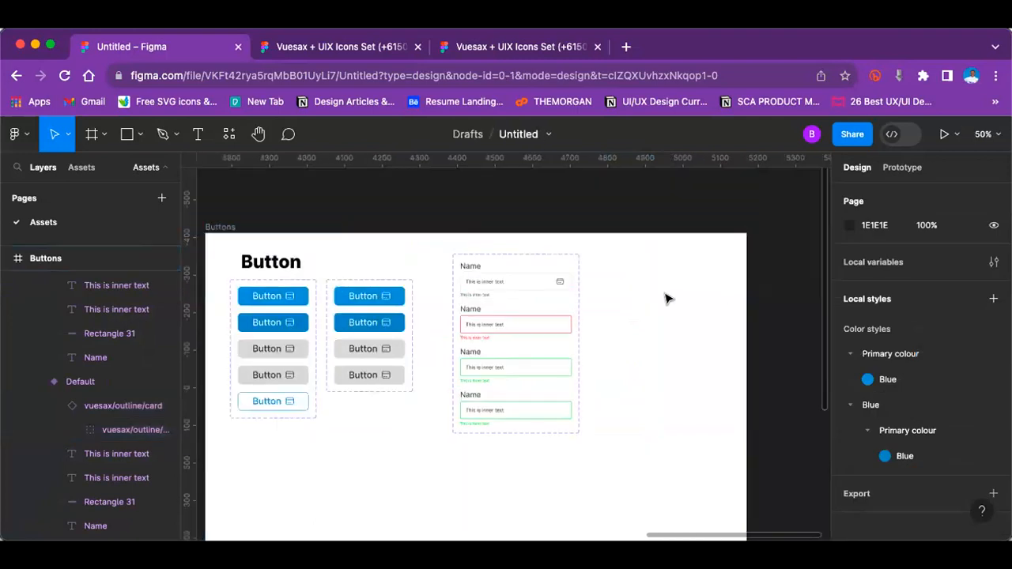
scroll(477, 299, left, 3)
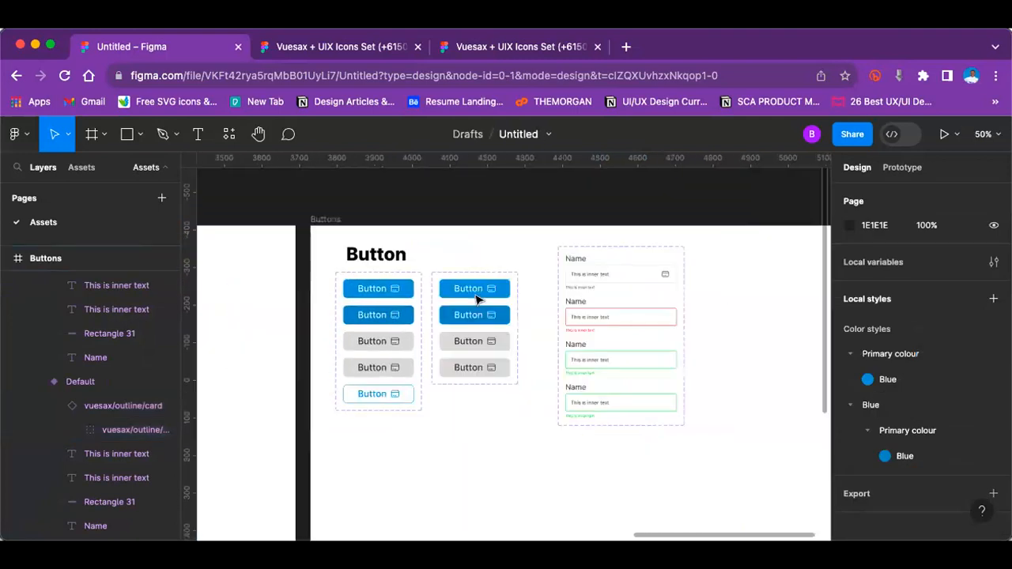
scroll(477, 299, right, 2)
scroll(477, 298, down, 1)
scroll(474, 299, down, 2)
scroll(474, 299, left, 1)
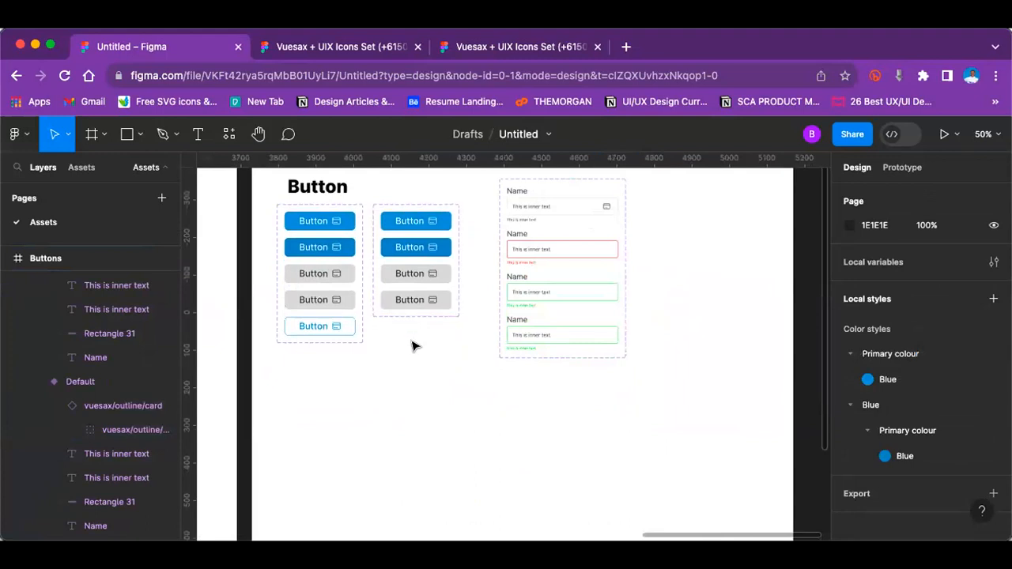
scroll(413, 346, up, 5)
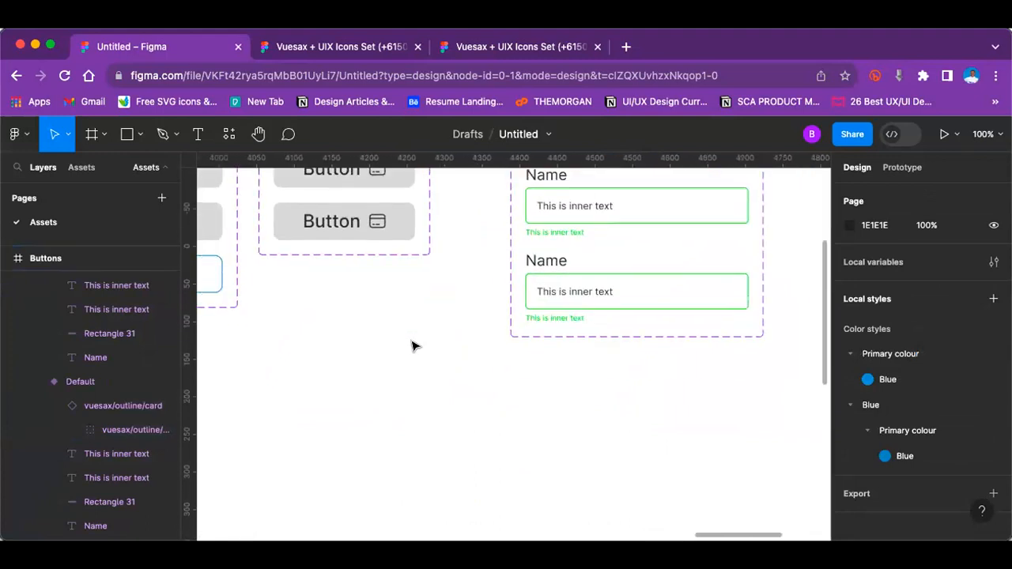
scroll(412, 346, down, 1)
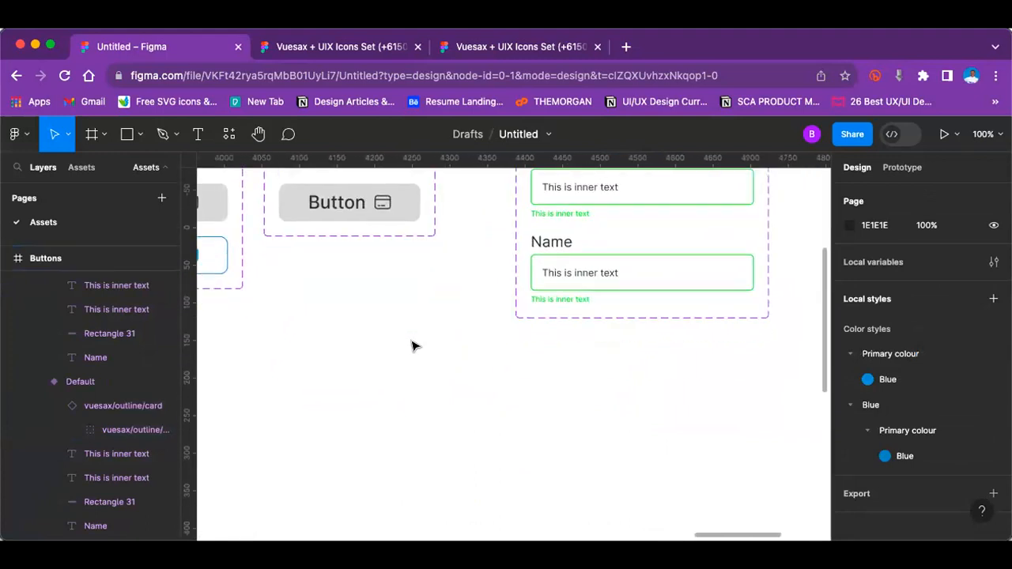
scroll(413, 345, down, 1)
scroll(413, 345, left, 4)
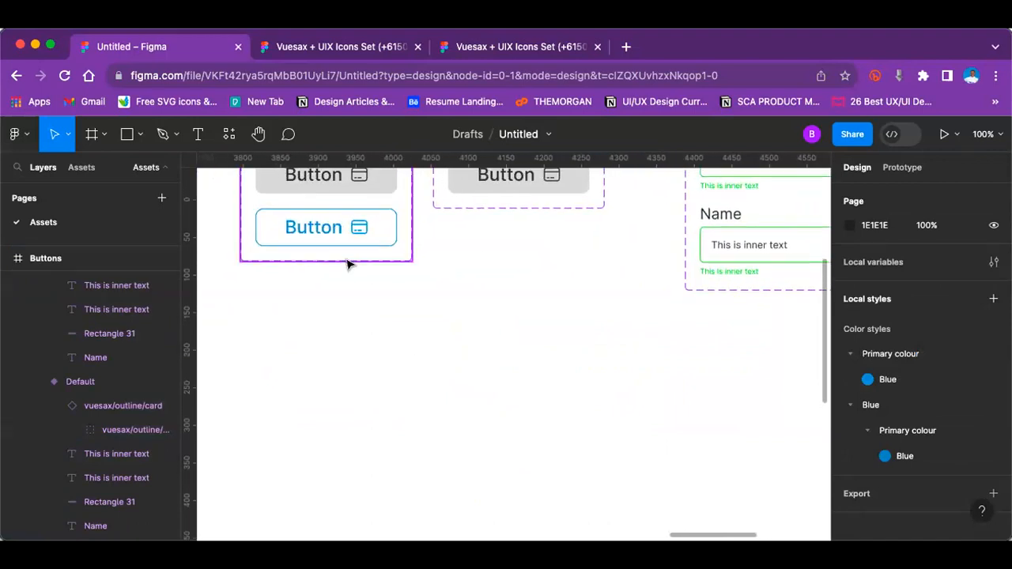
key(super+minus)
key(super+minus)
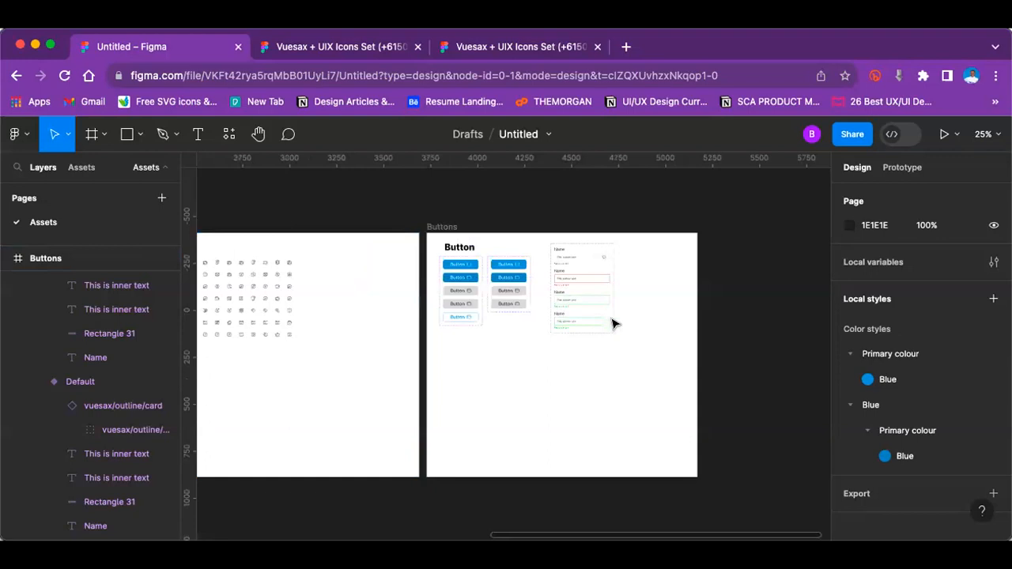
key(super+equal)
key(super+minus)
scroll(385, 355, left, 4)
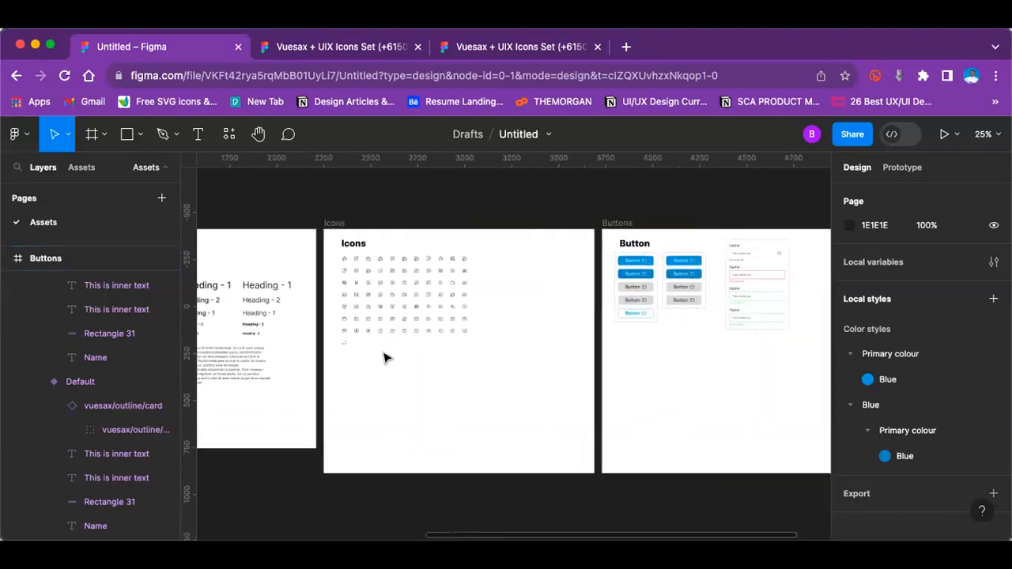
scroll(384, 358, left, 4)
key(super+minus)
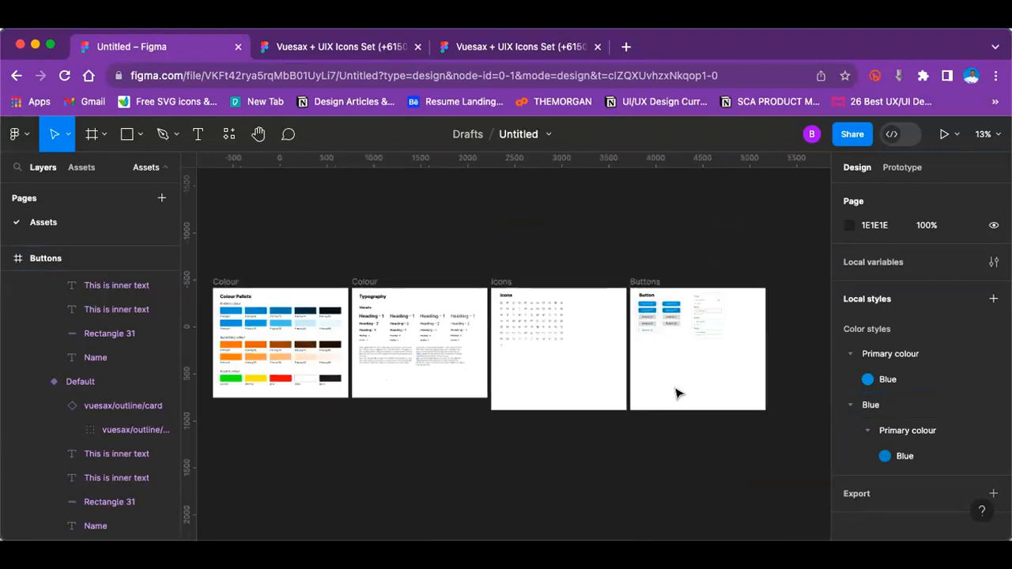
Step: Examine the two button component sets and the input field variants up close in the Buttons frame
scroll(676, 393, right, 5)
key(super+equal)
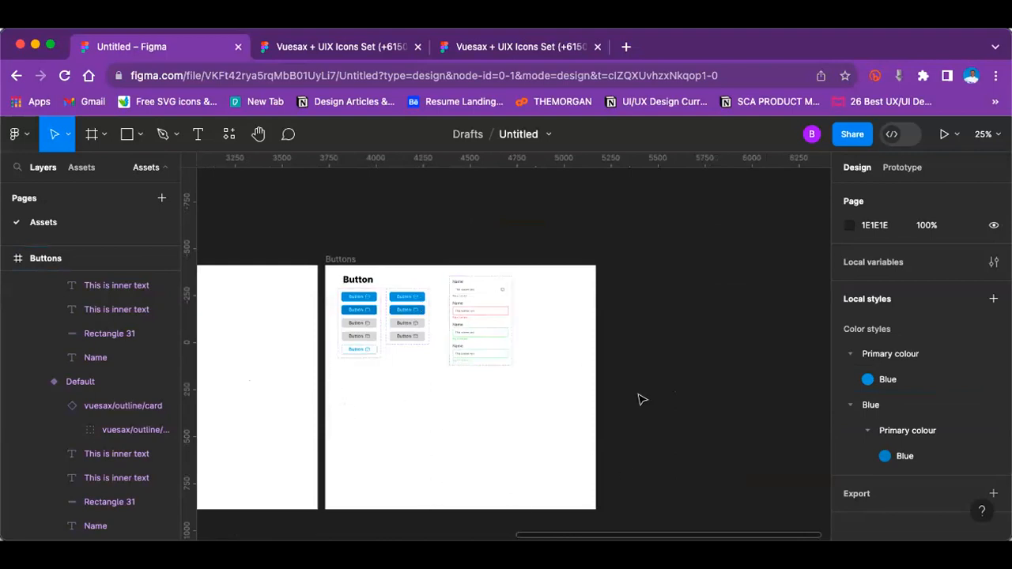
key(super+equal)
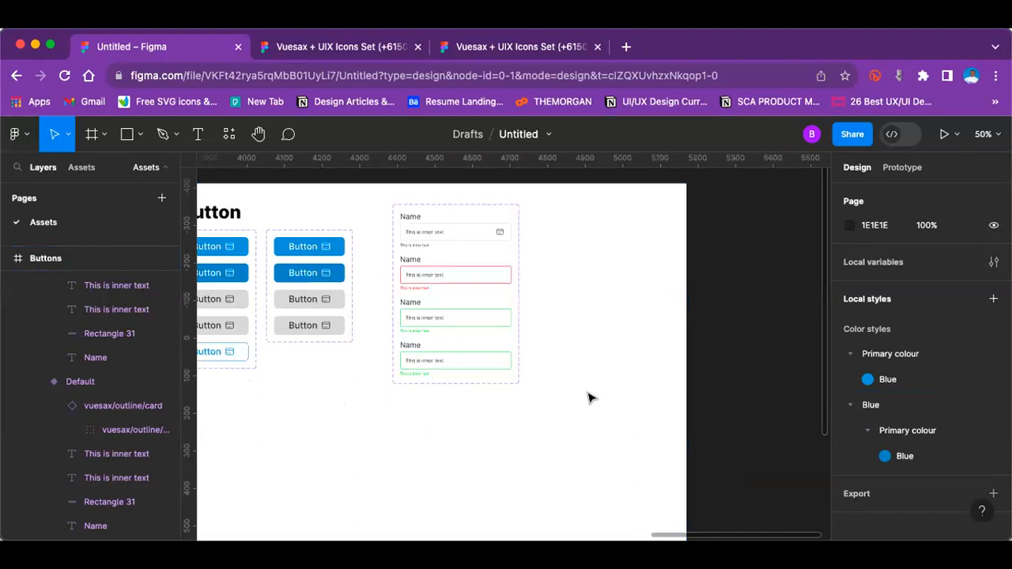
scroll(589, 397, left, 5)
scroll(589, 398, left, 3)
scroll(590, 398, up, 3)
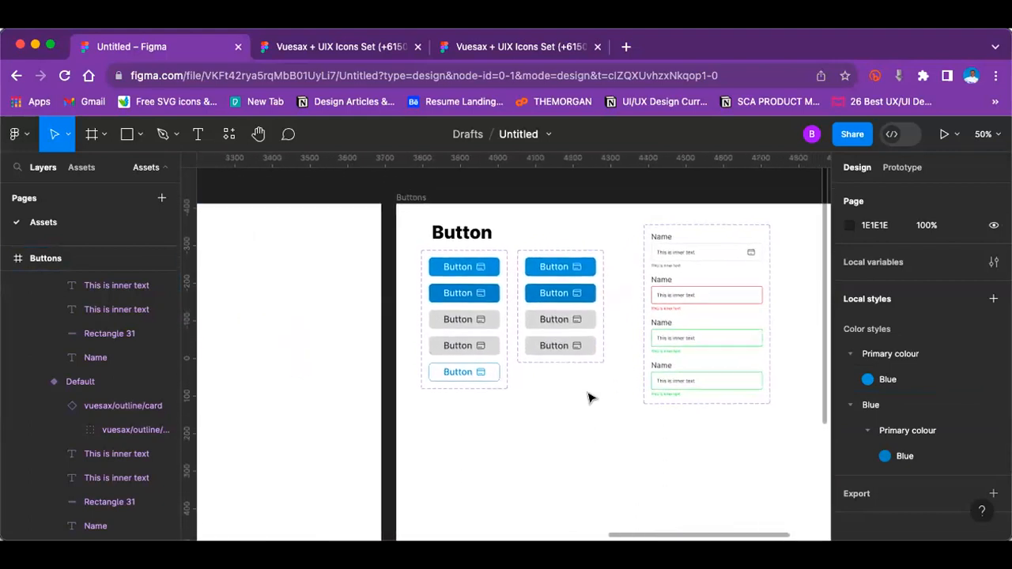
scroll(589, 398, right, 2)
scroll(589, 398, up, 1)
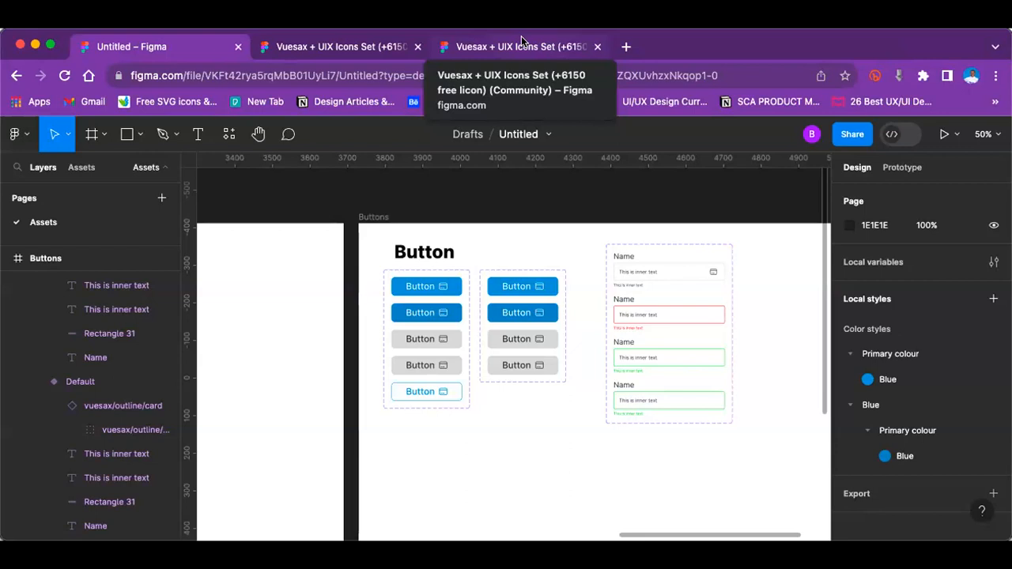
key(minus)
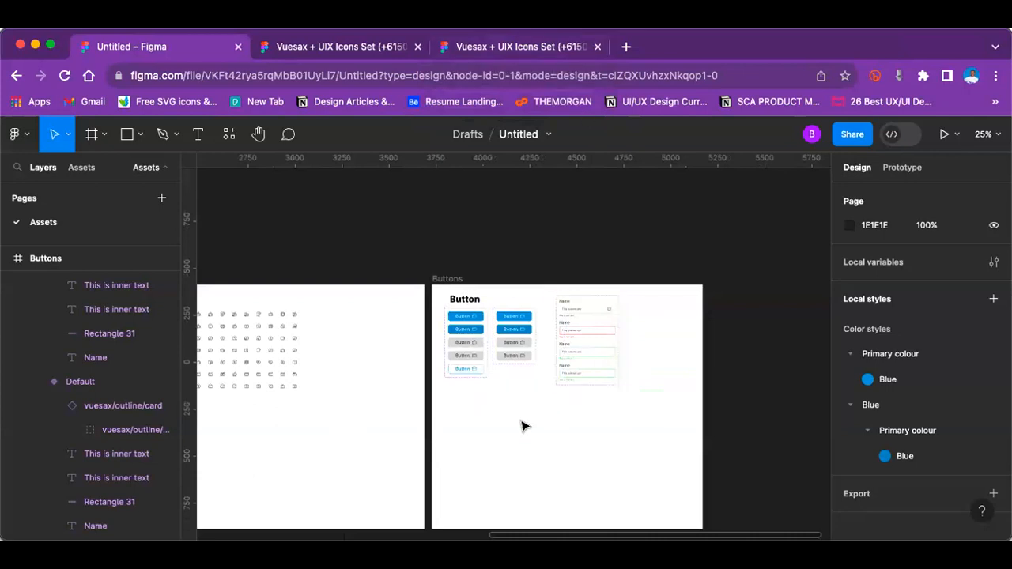
key(shift+equal)
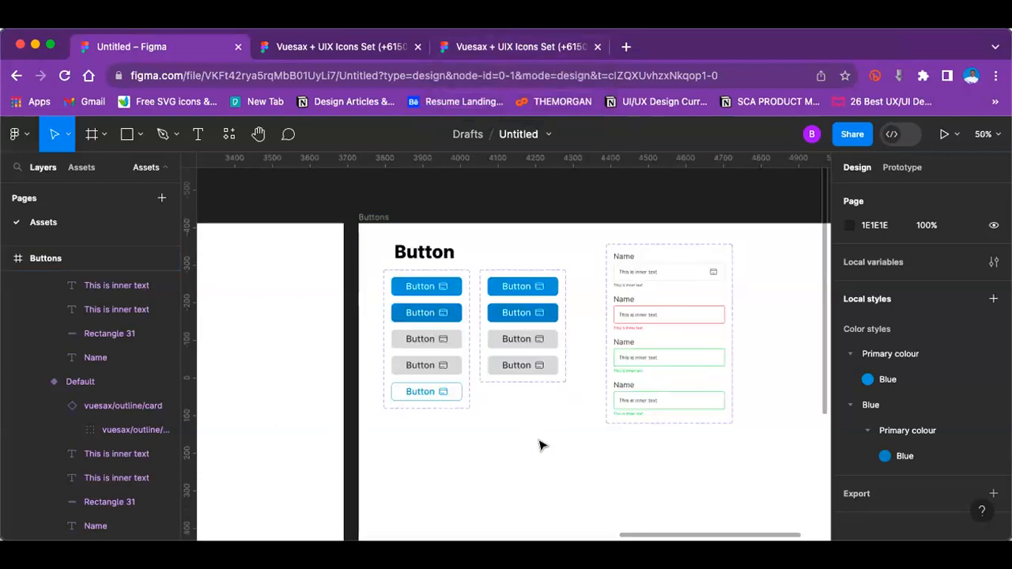
scroll(541, 443, right, 2)
scroll(541, 444, down, 1)
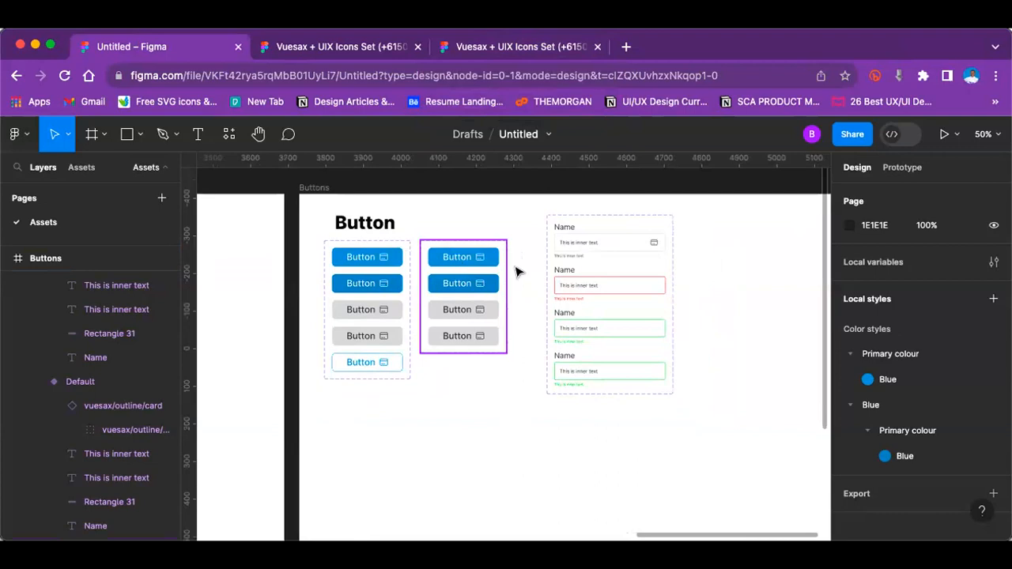